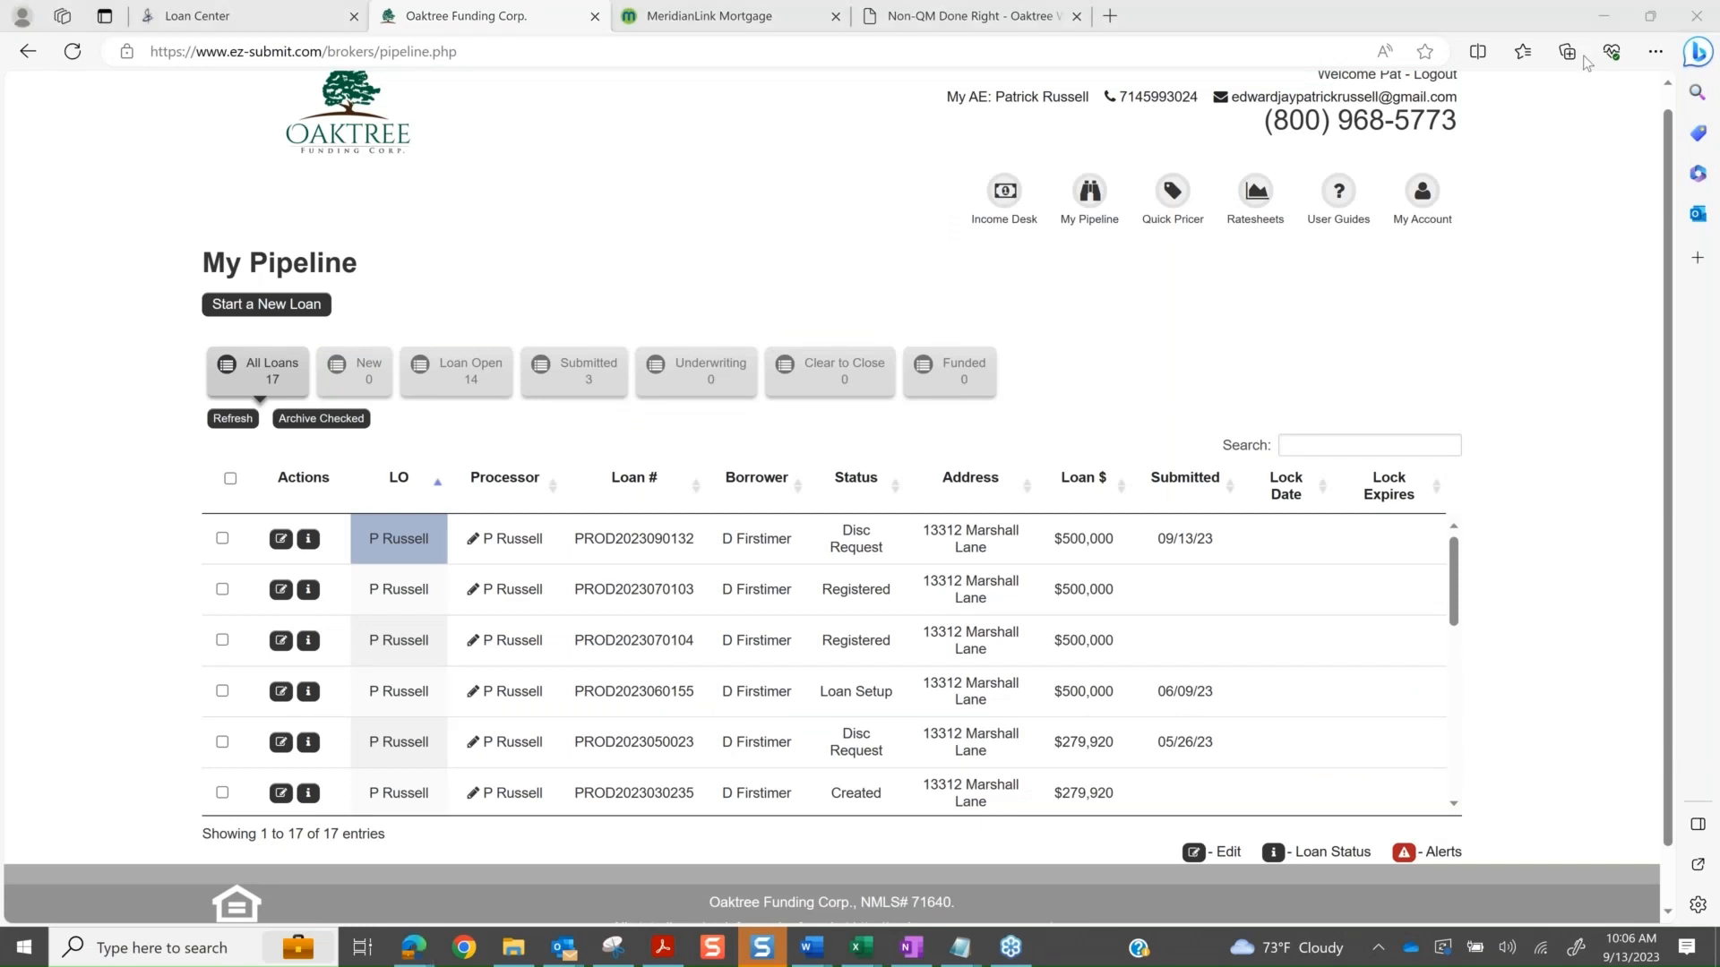
- Look at the NonQM Experts website home page and return to the loan pipeline page
click(703, 172)
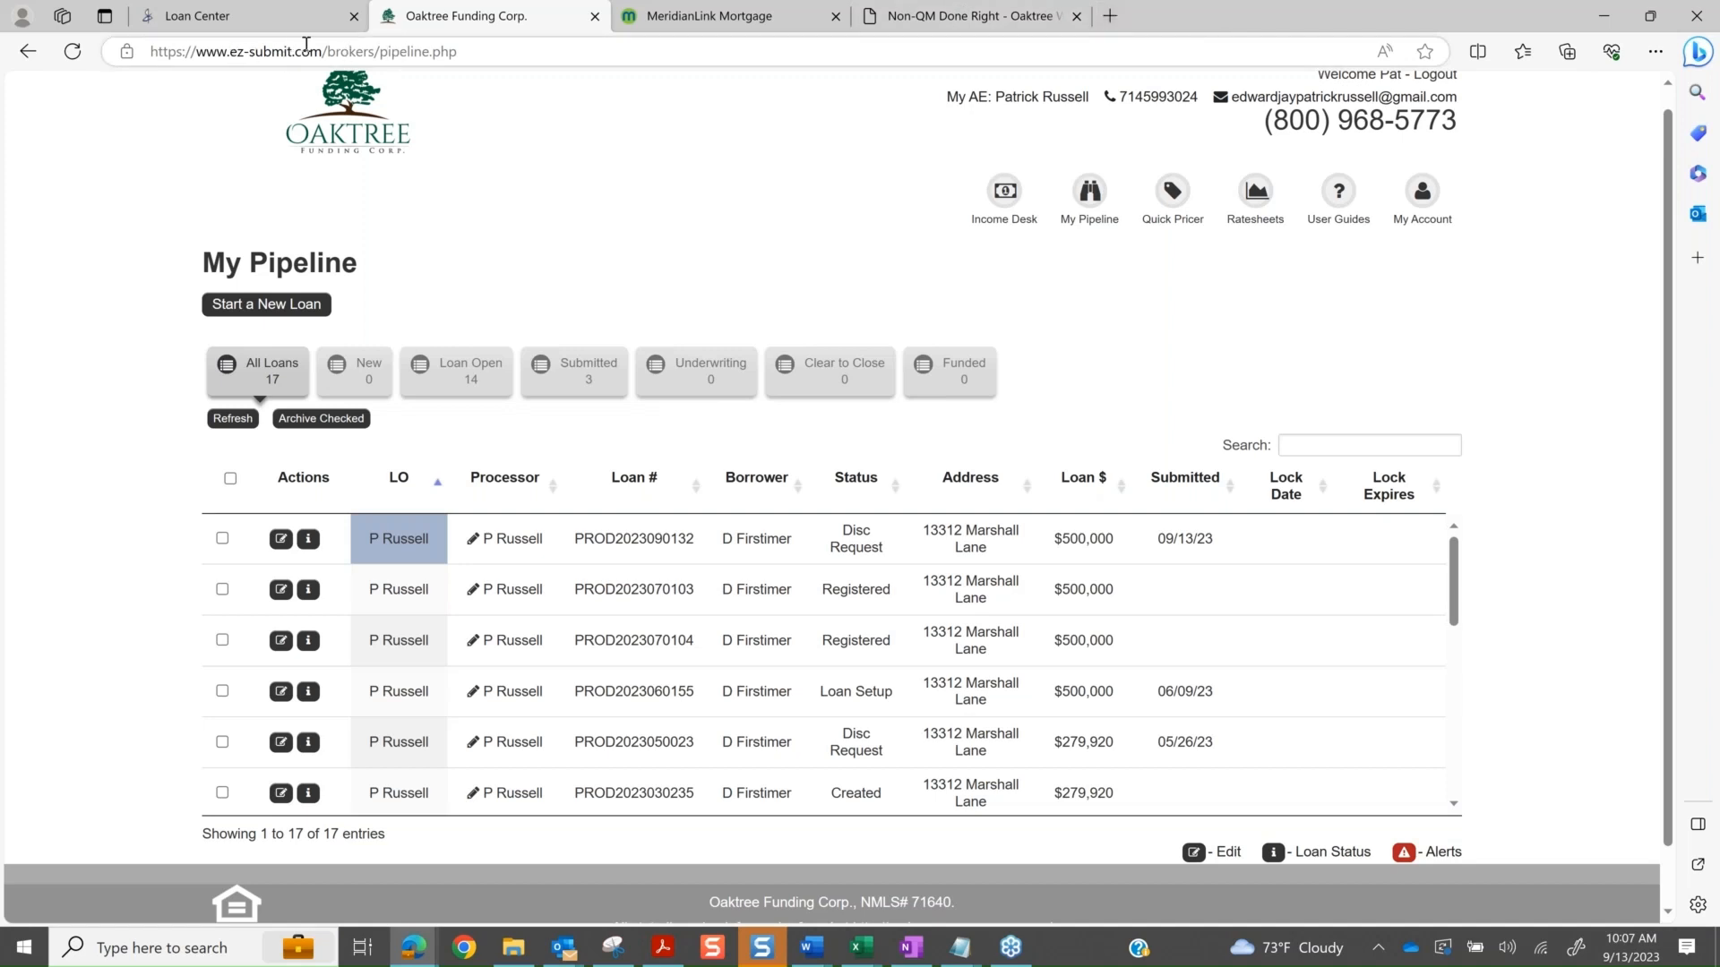
click(917, 20)
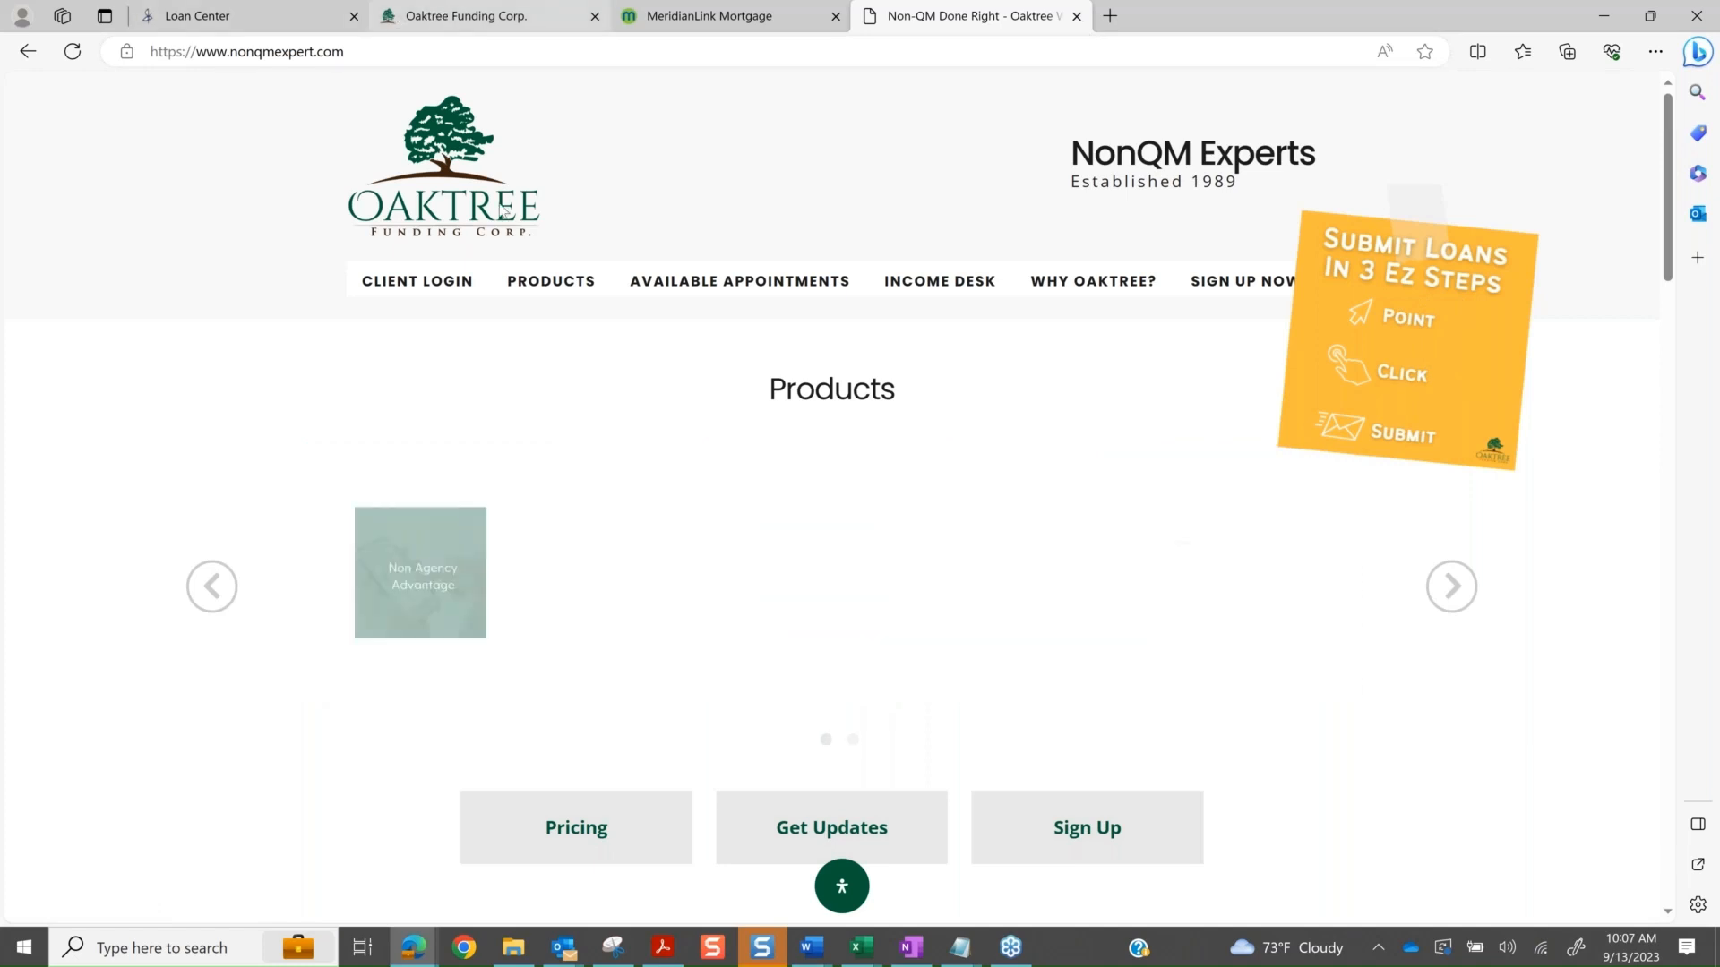
click(488, 16)
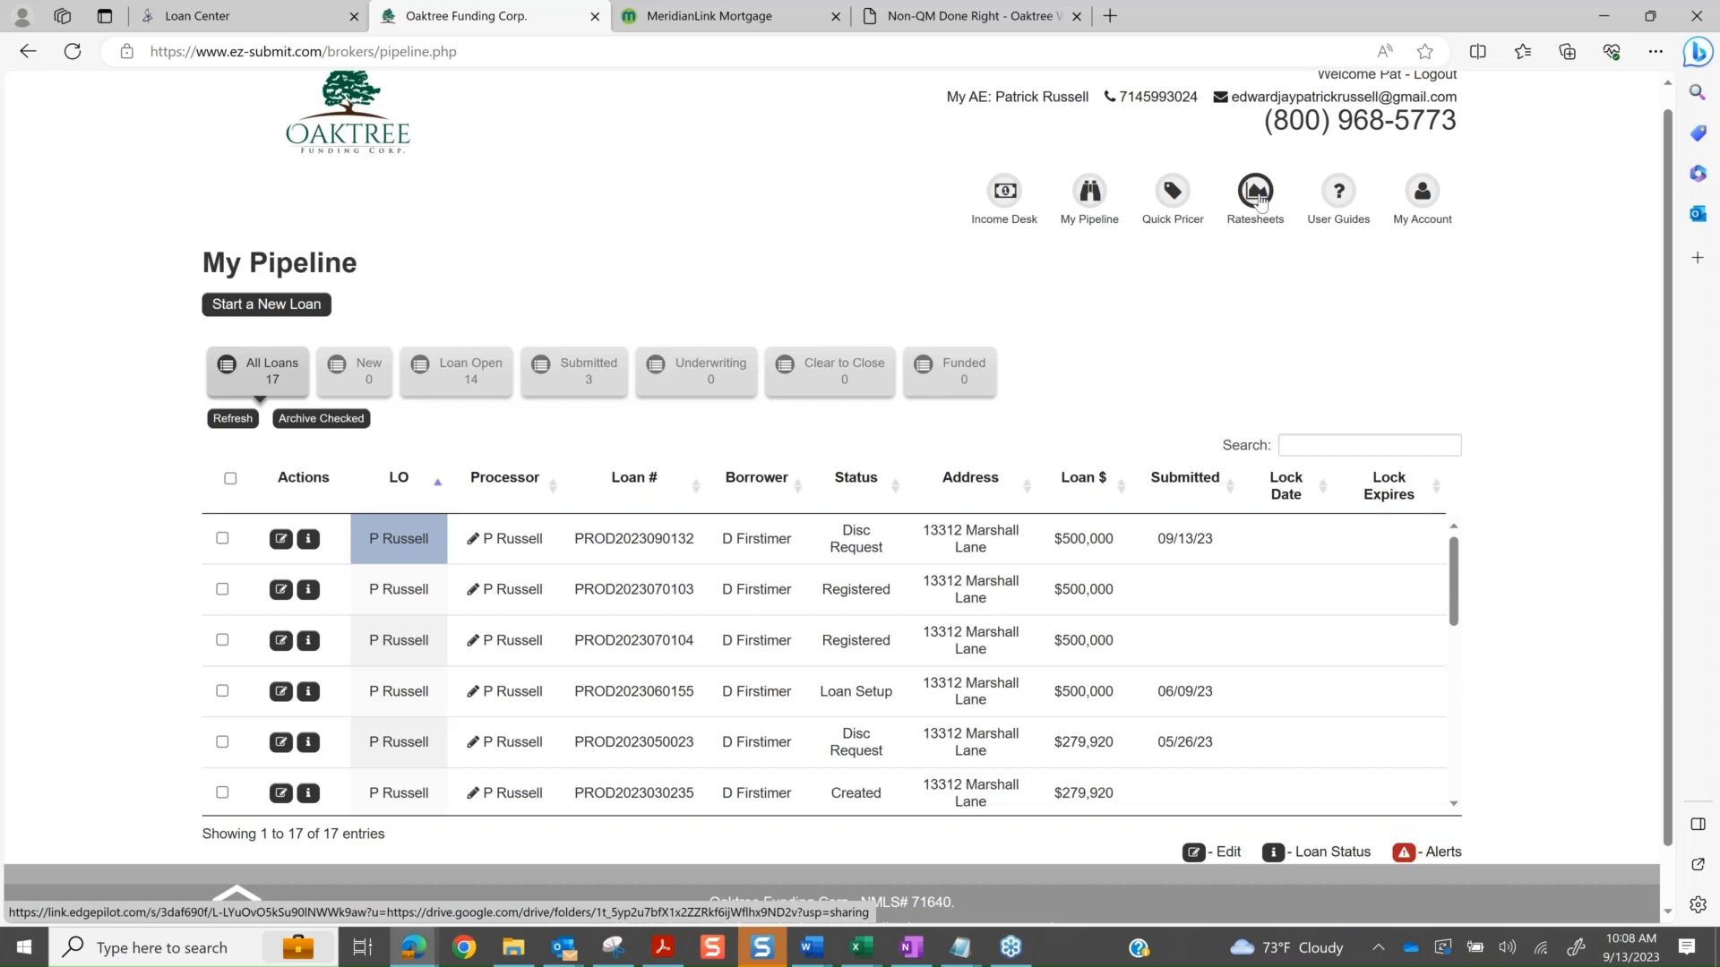
- Open the Quick Pricer and examine its loan scenario form, pricing details and the option to save a scenario
click(1165, 201)
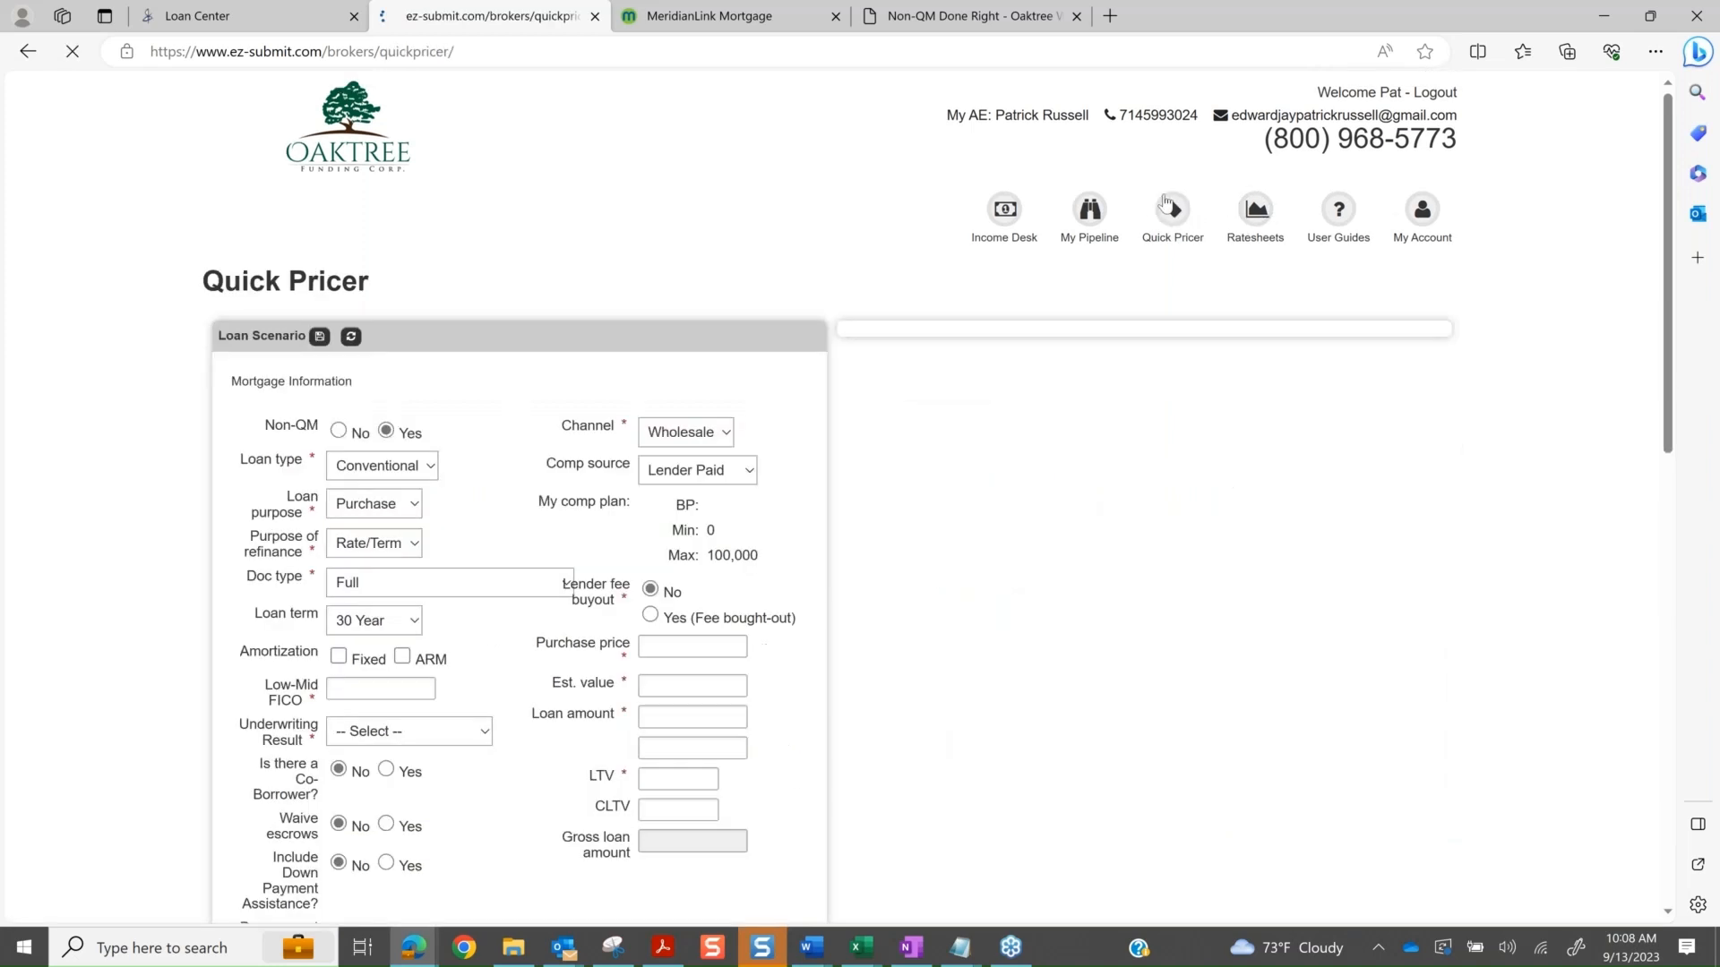
scroll(1165, 201, down, 2)
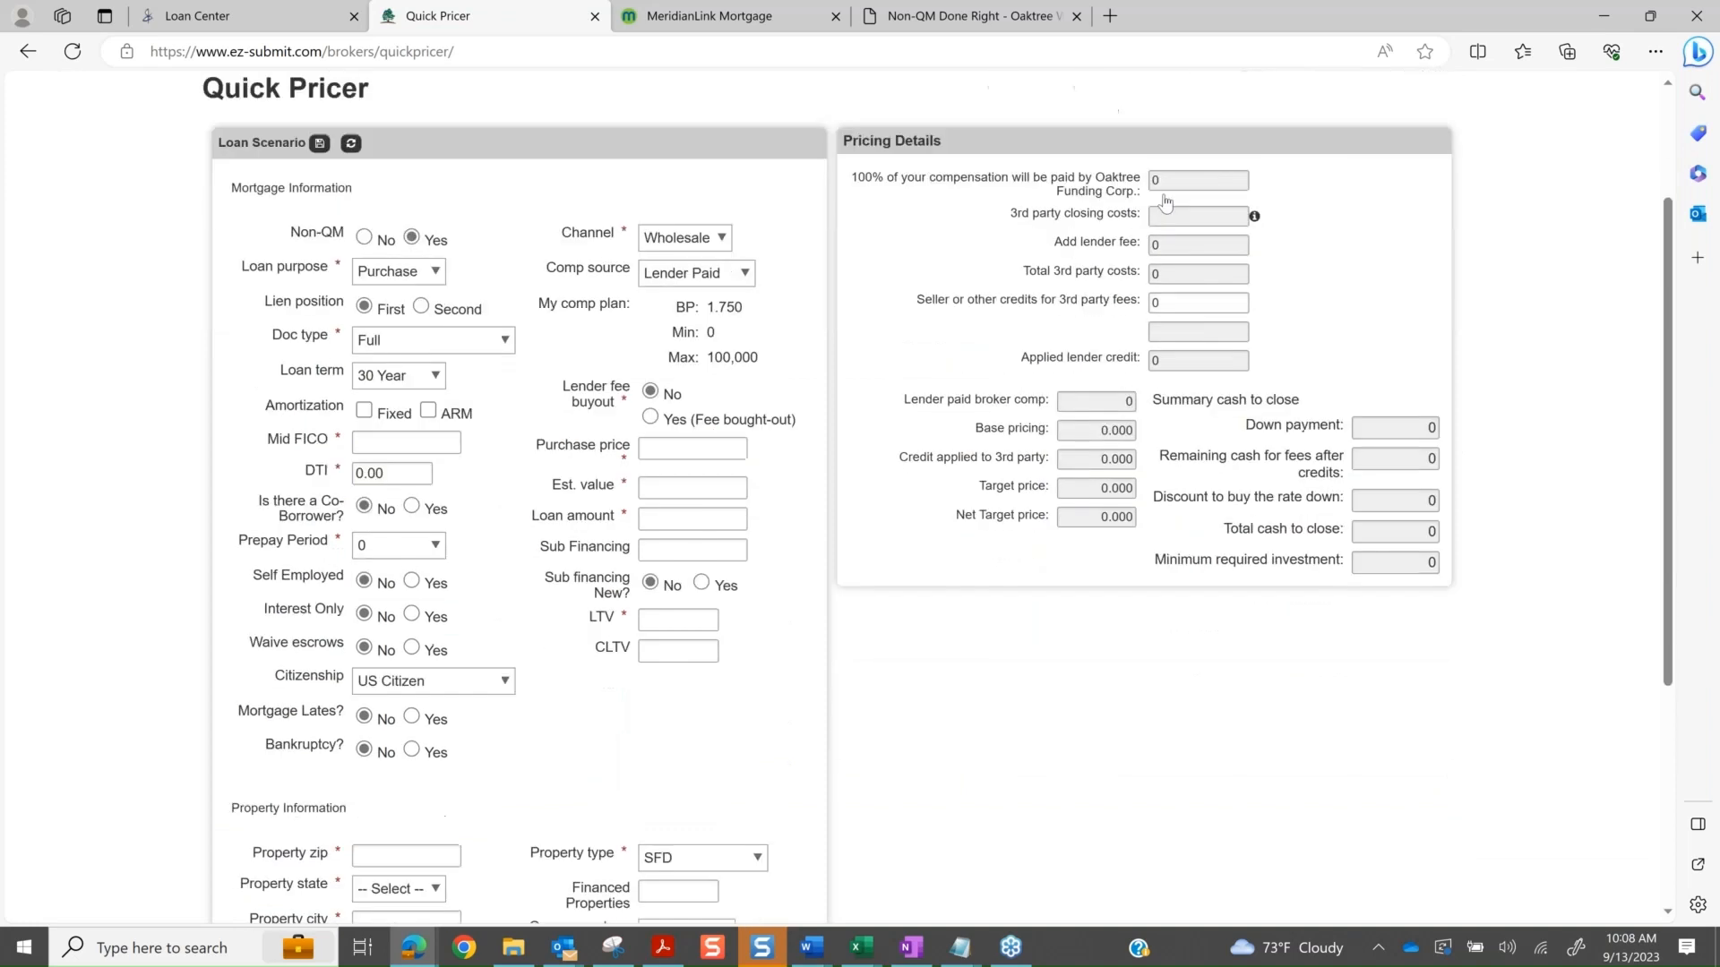
scroll(1165, 205, up, 1)
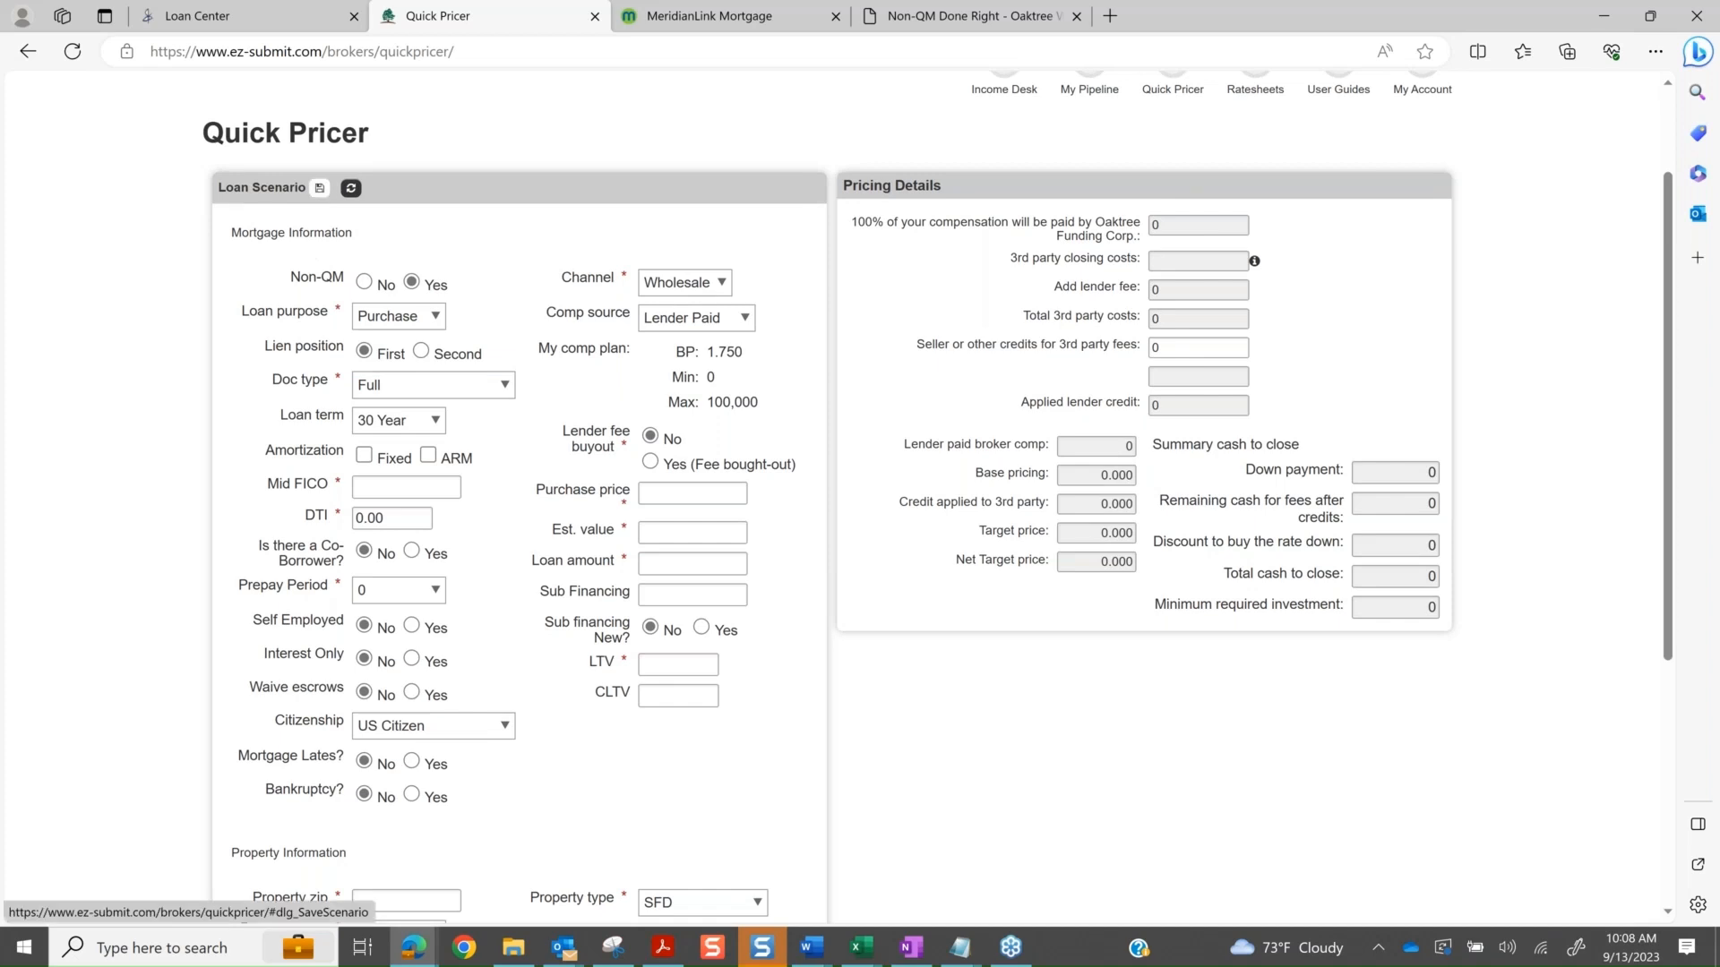
click(319, 189)
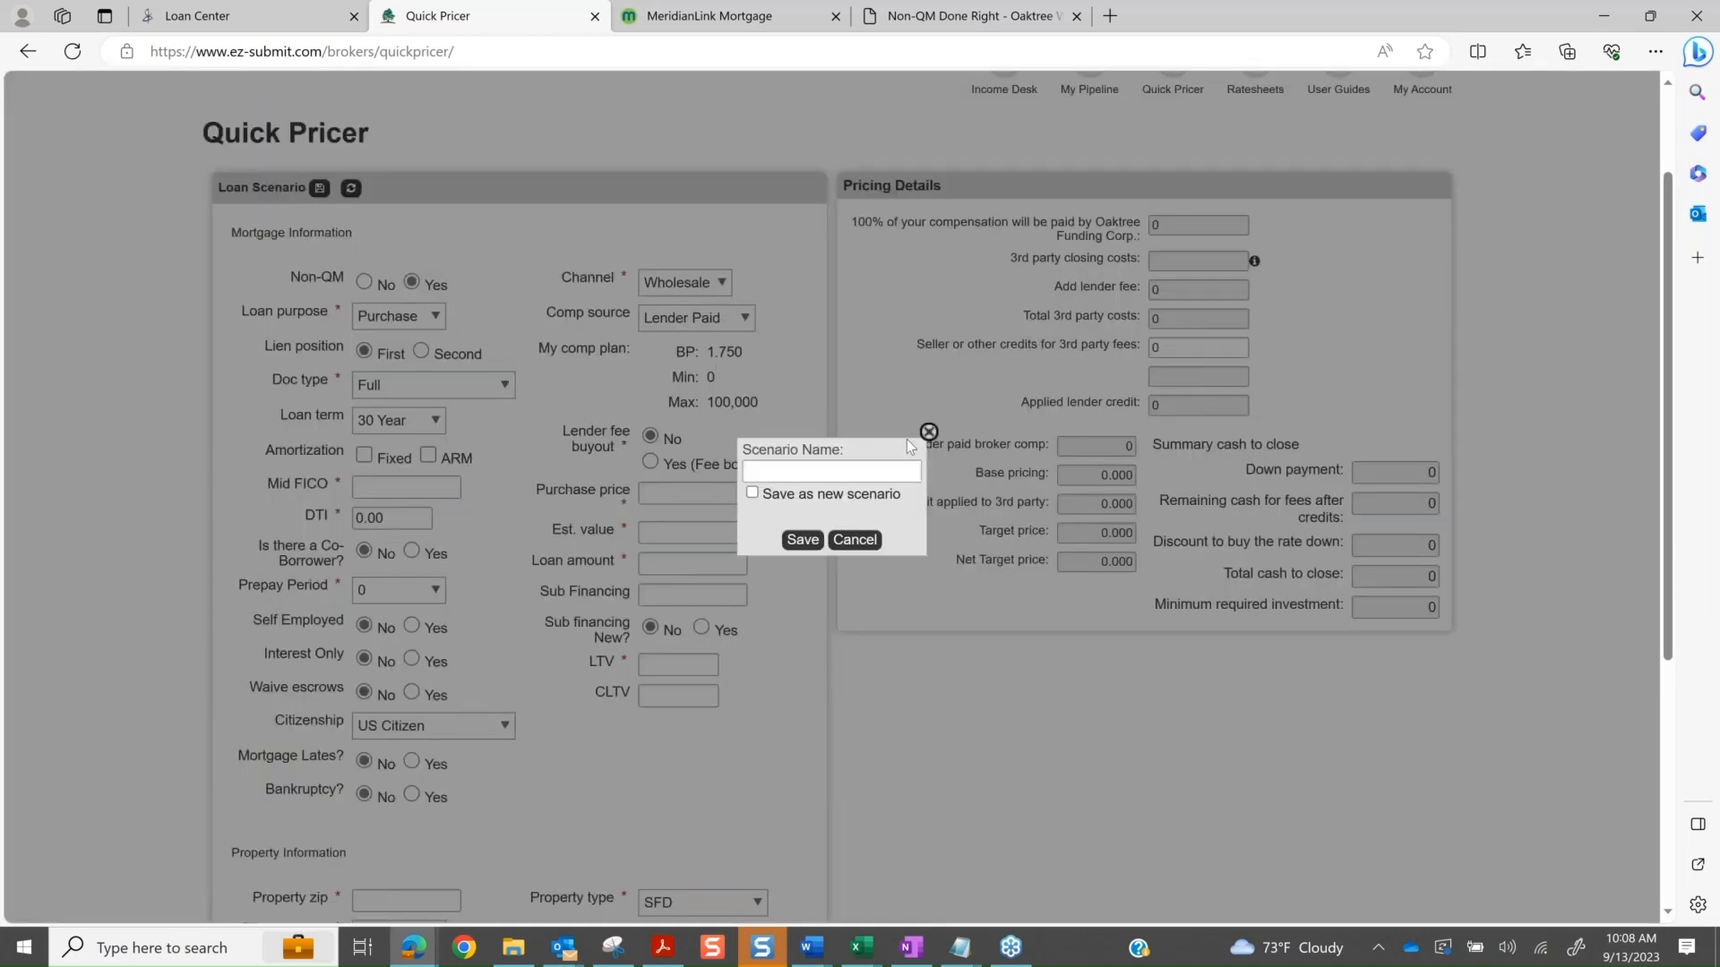
click(929, 433)
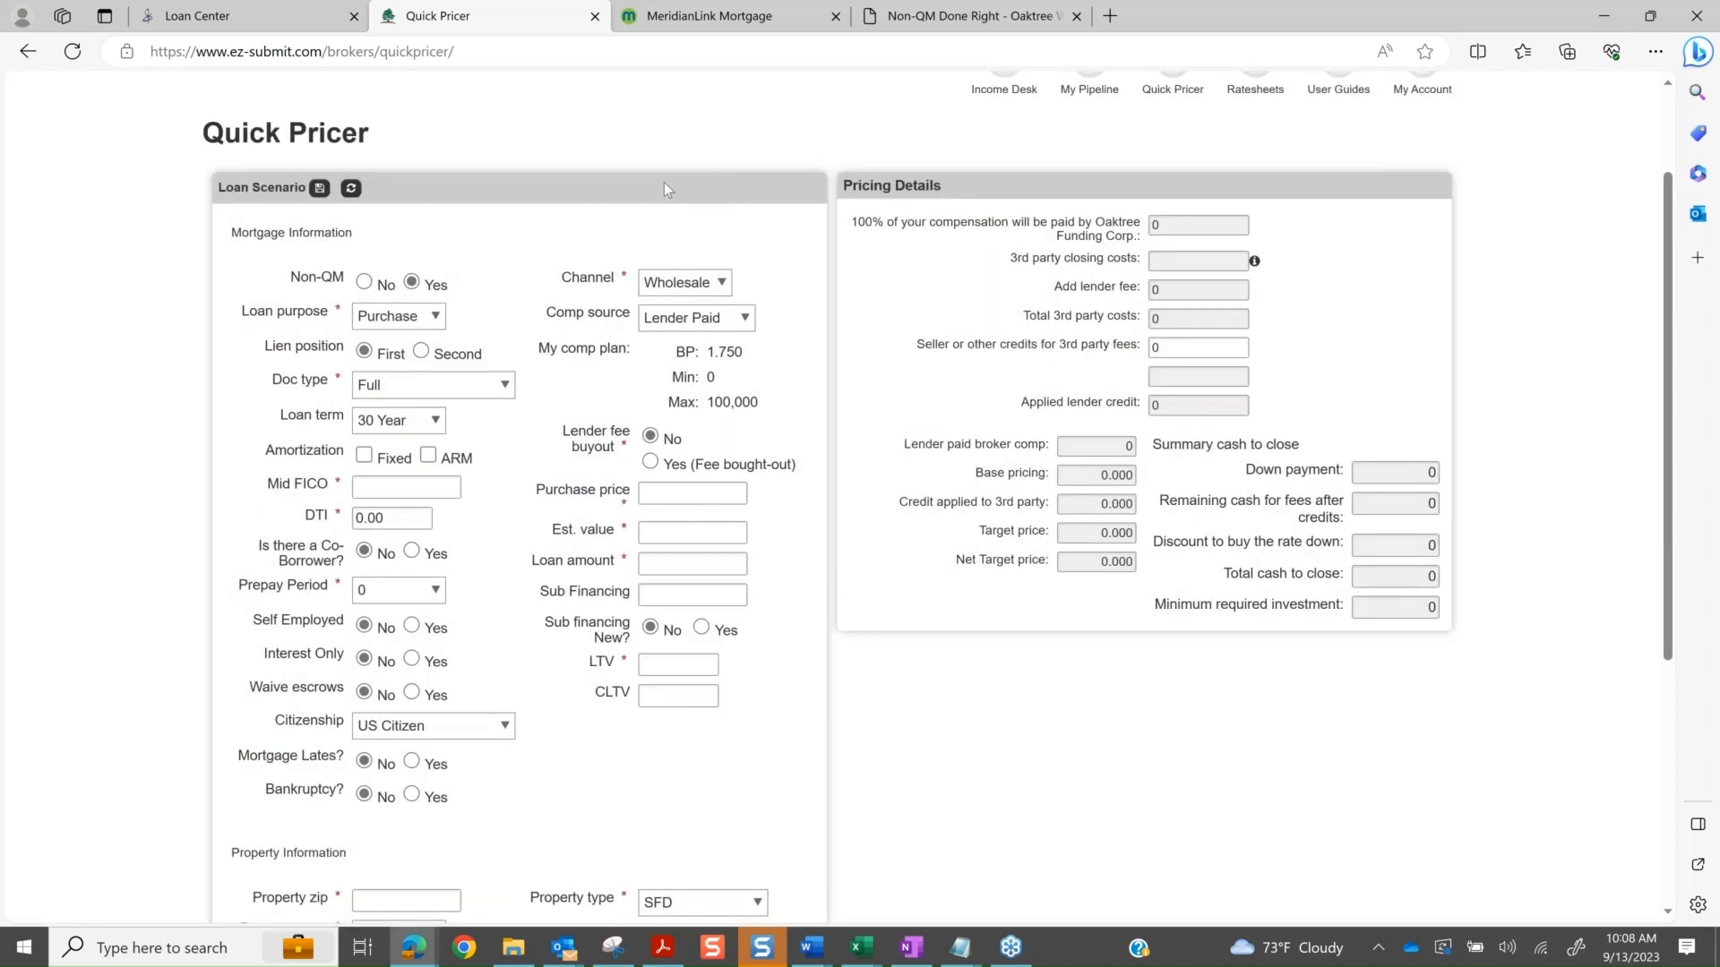
scroll(664, 182, down, 2)
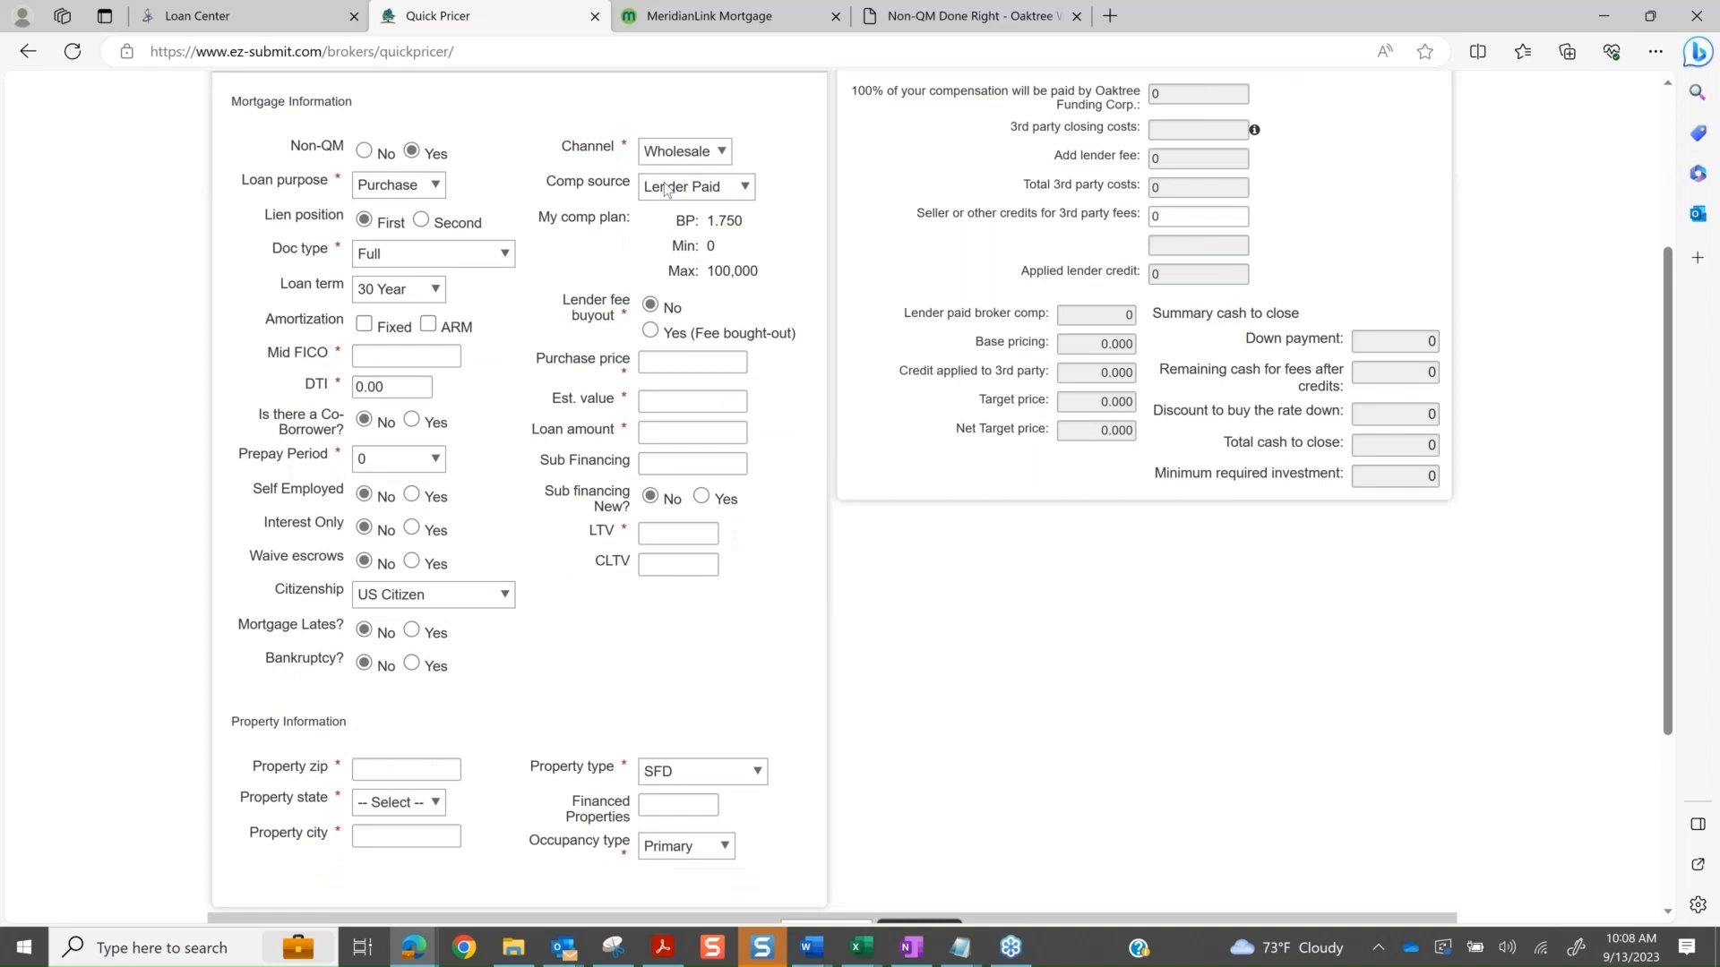
scroll(664, 189, up, 4)
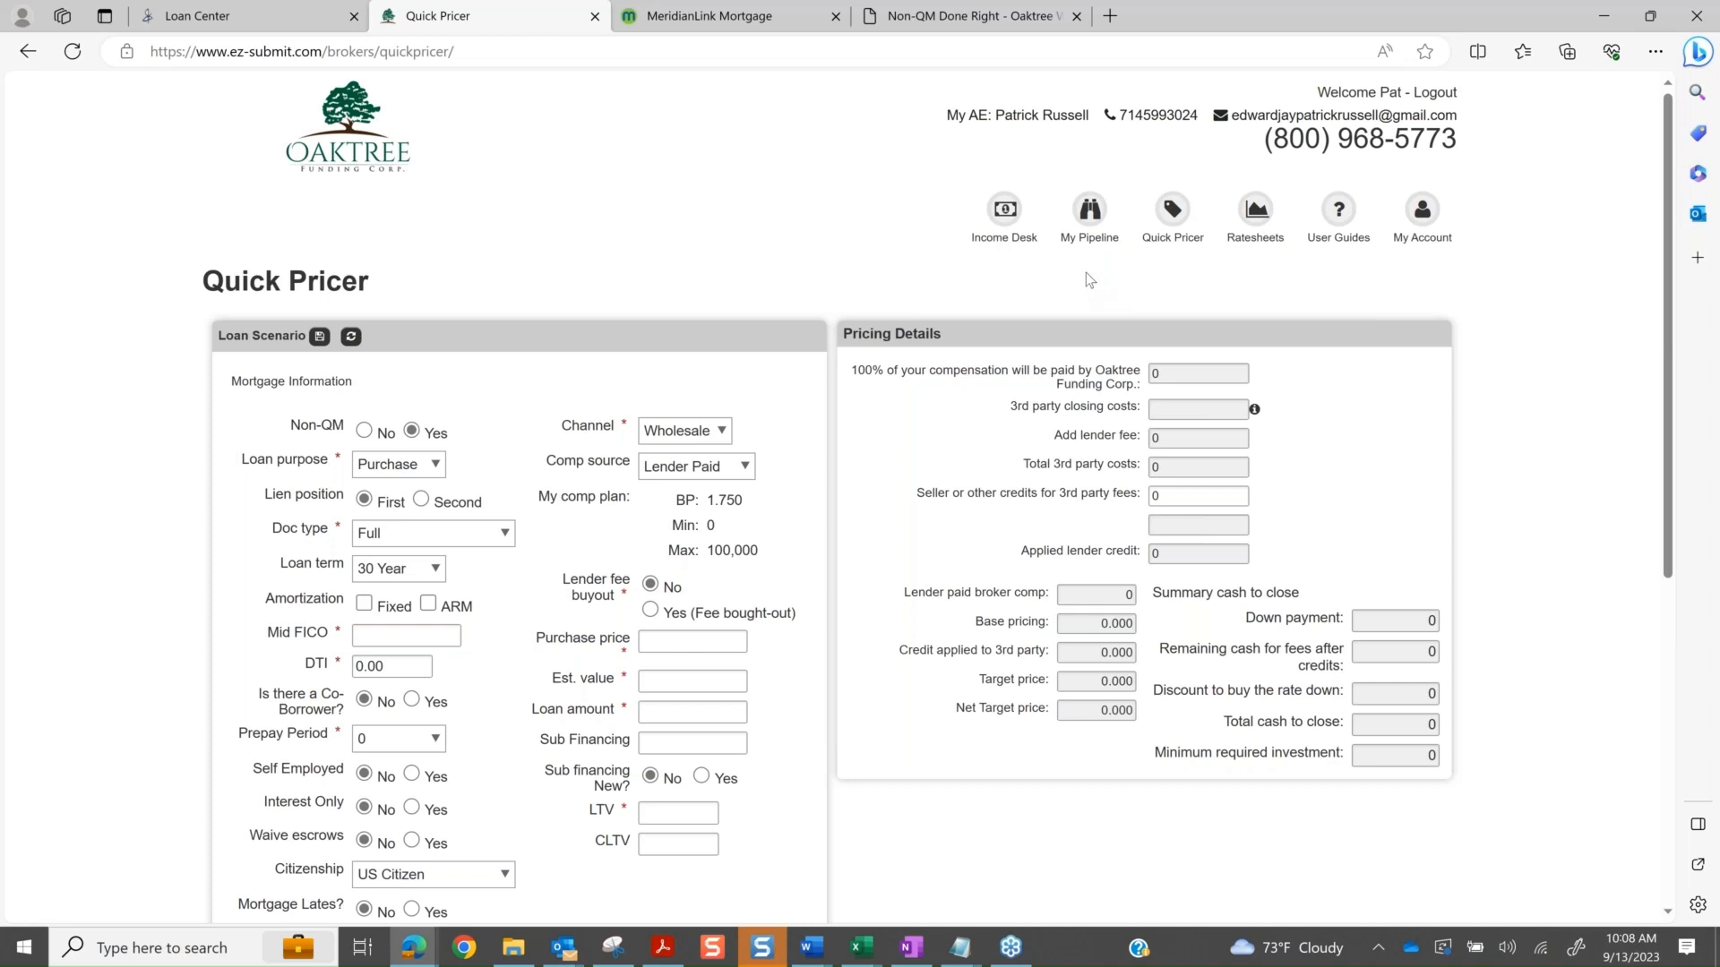
scroll(1086, 272, down, 1)
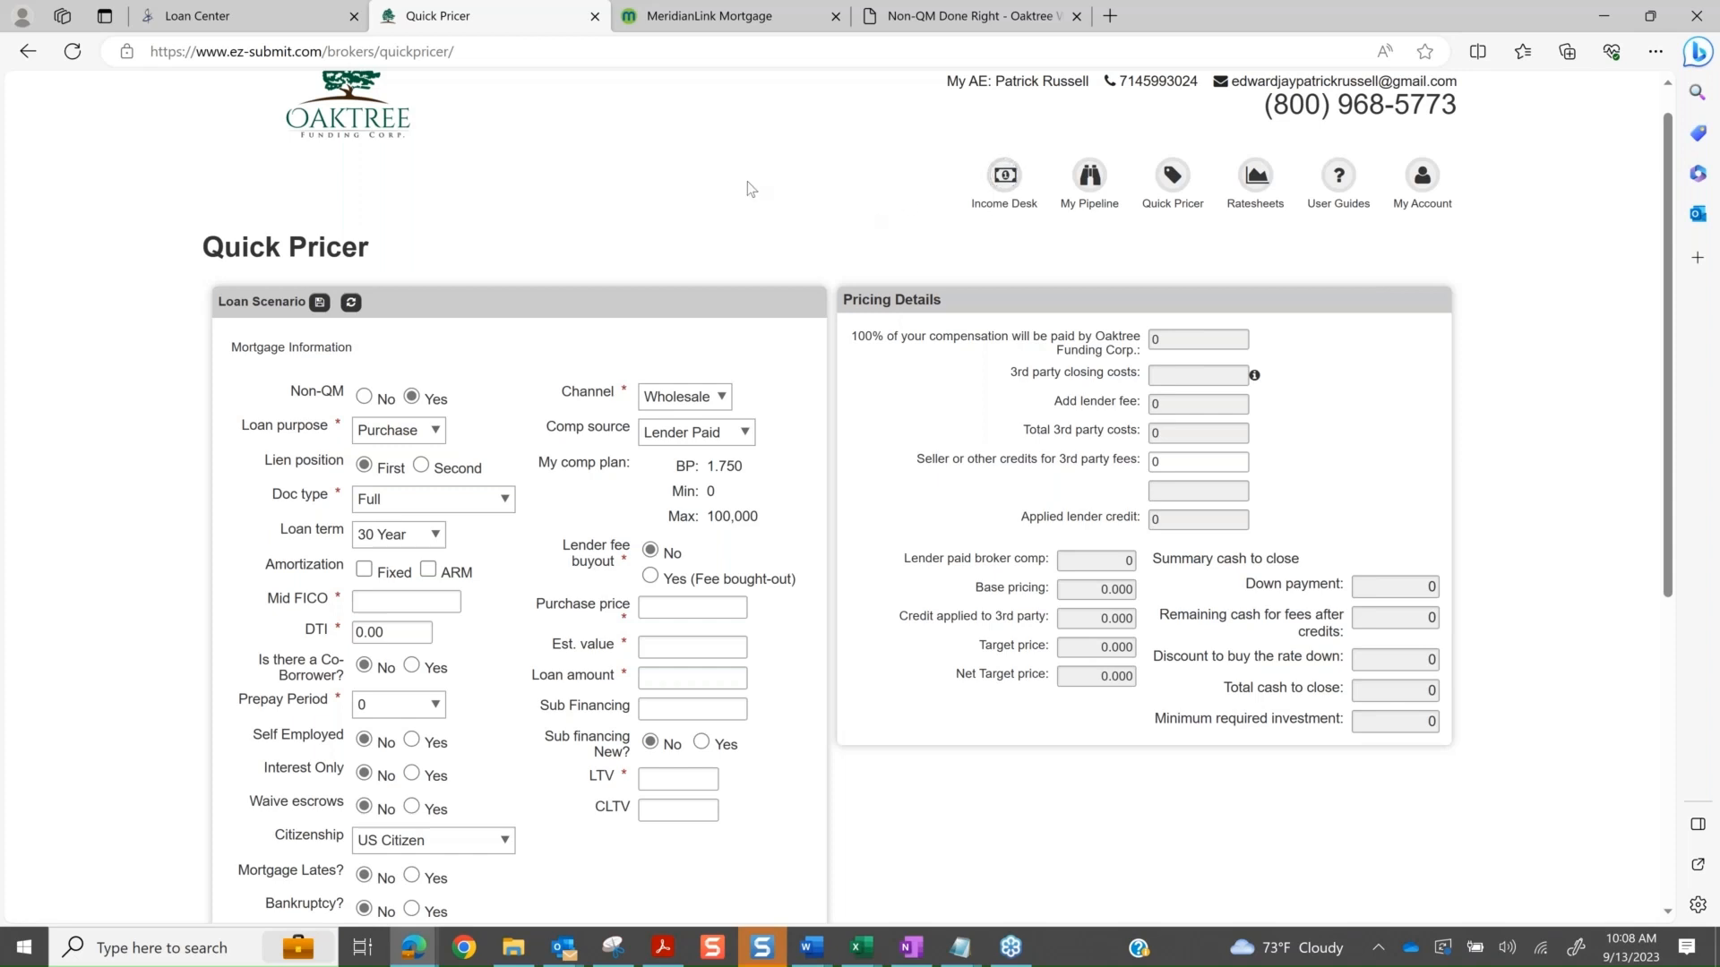
- Start a new loan from My Pipeline by uploading an existing loan file in Fannie Mae 3.2 or MISMO 3.4 format
click(1094, 189)
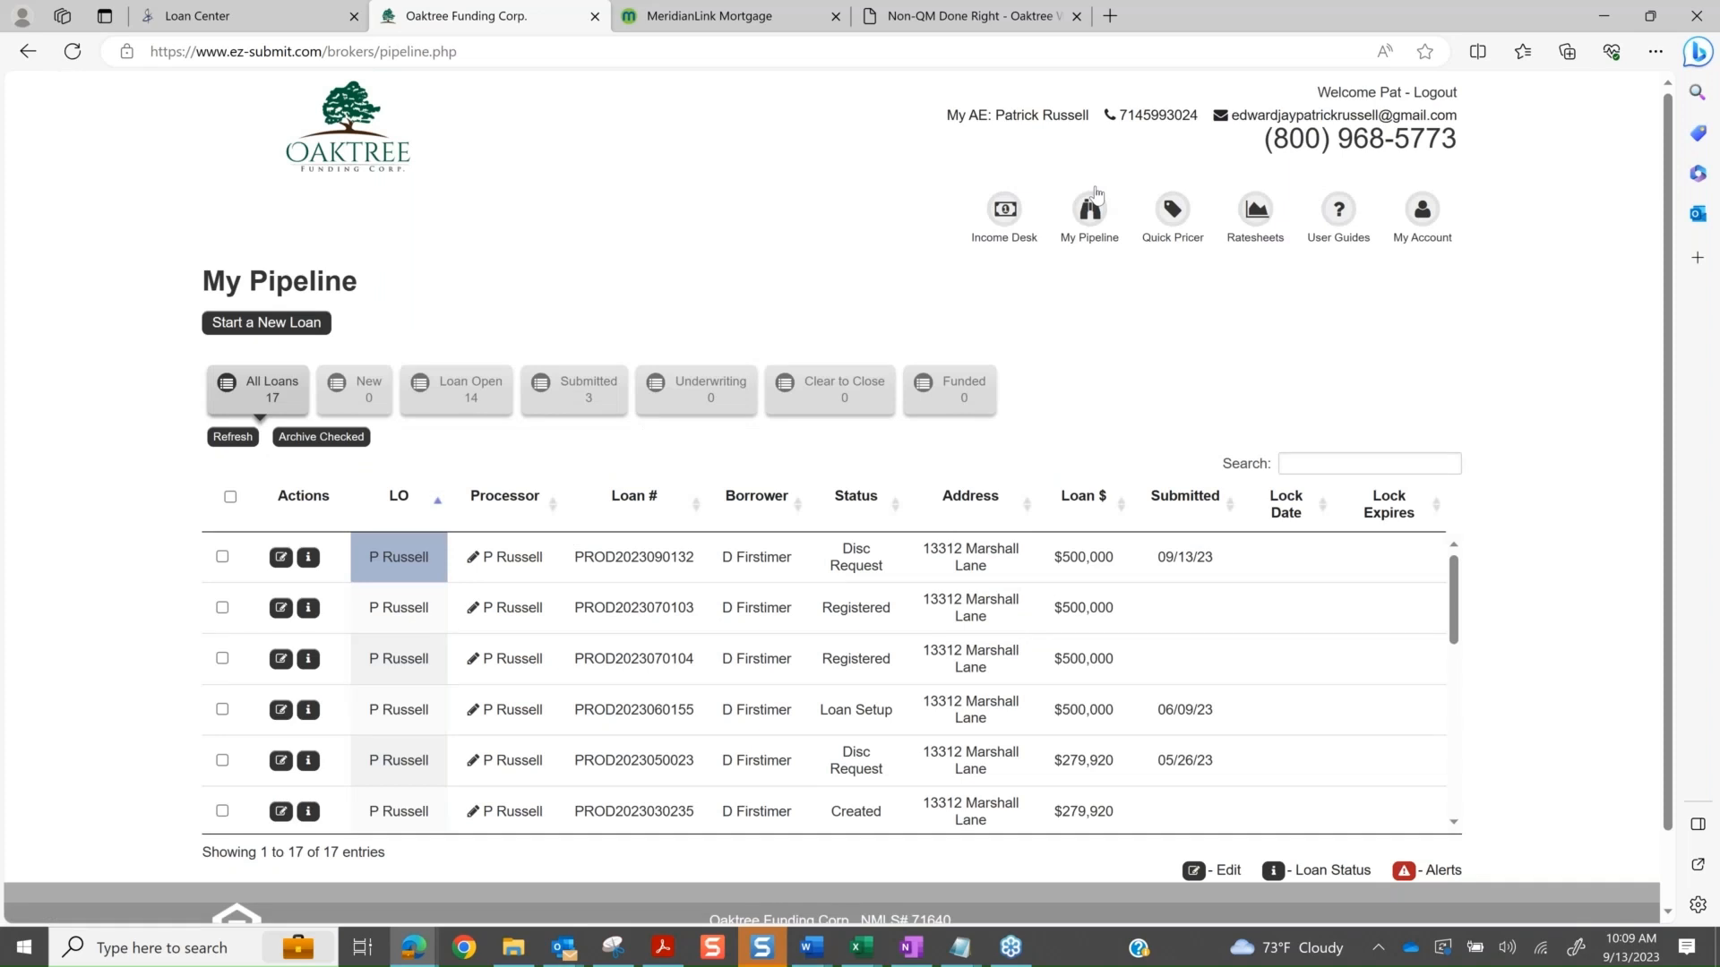
scroll(1097, 192, down, 2)
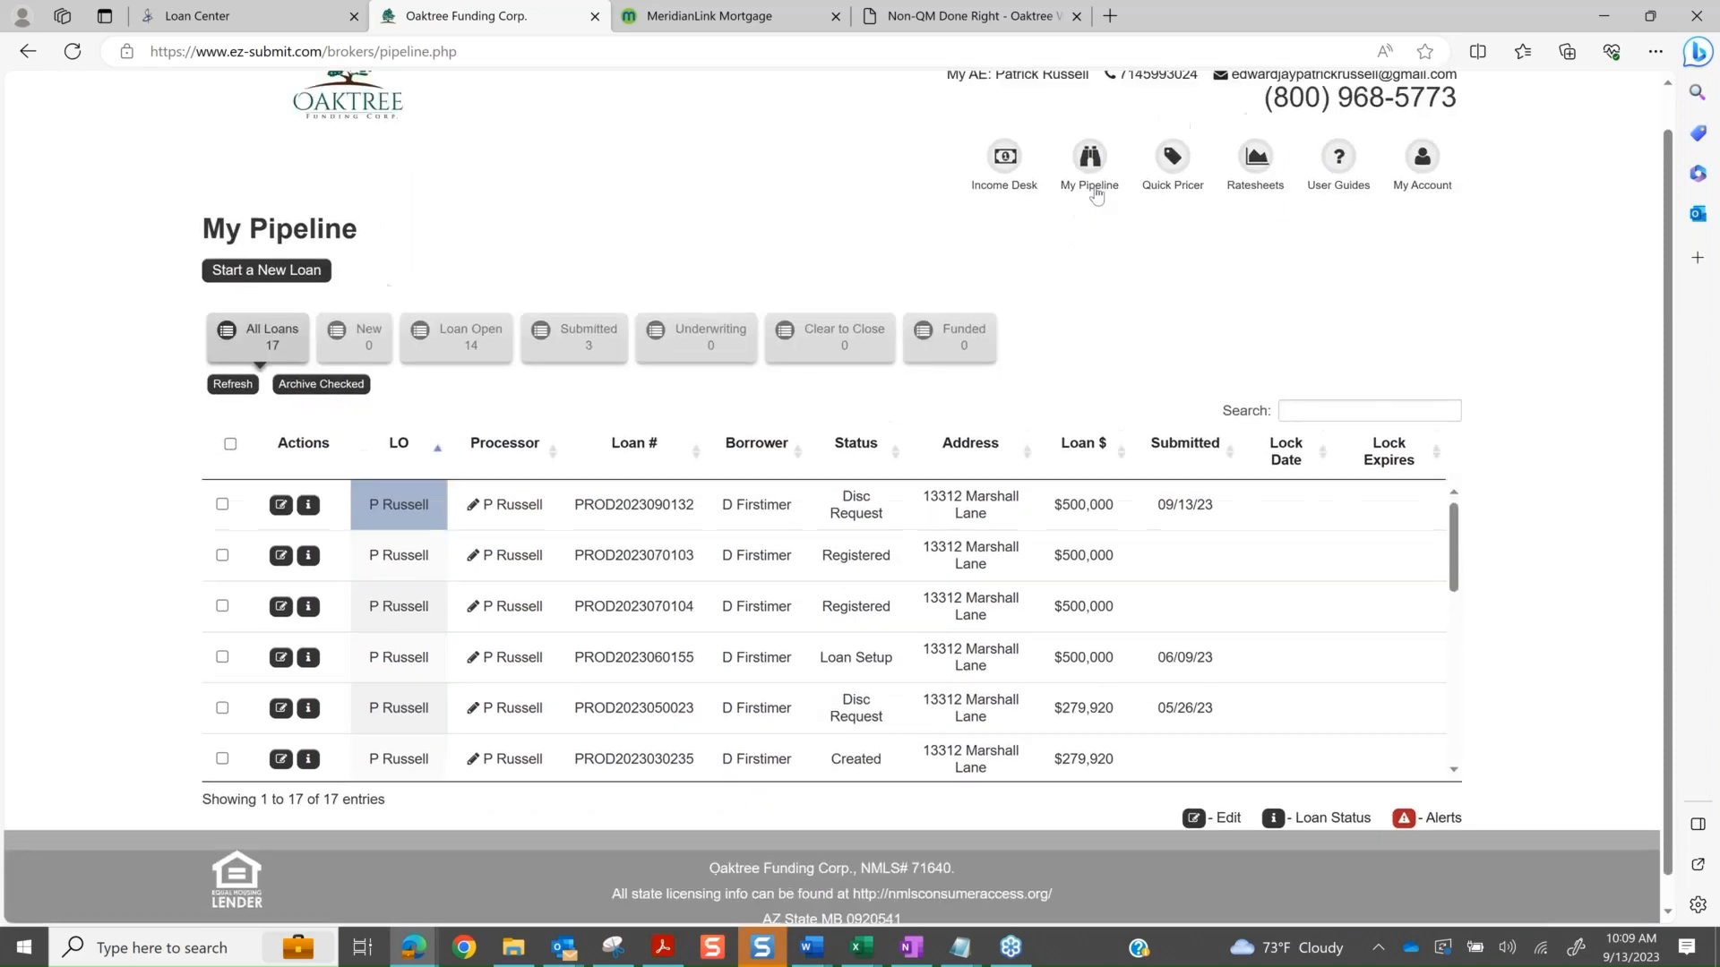
scroll(1096, 194, up, 1)
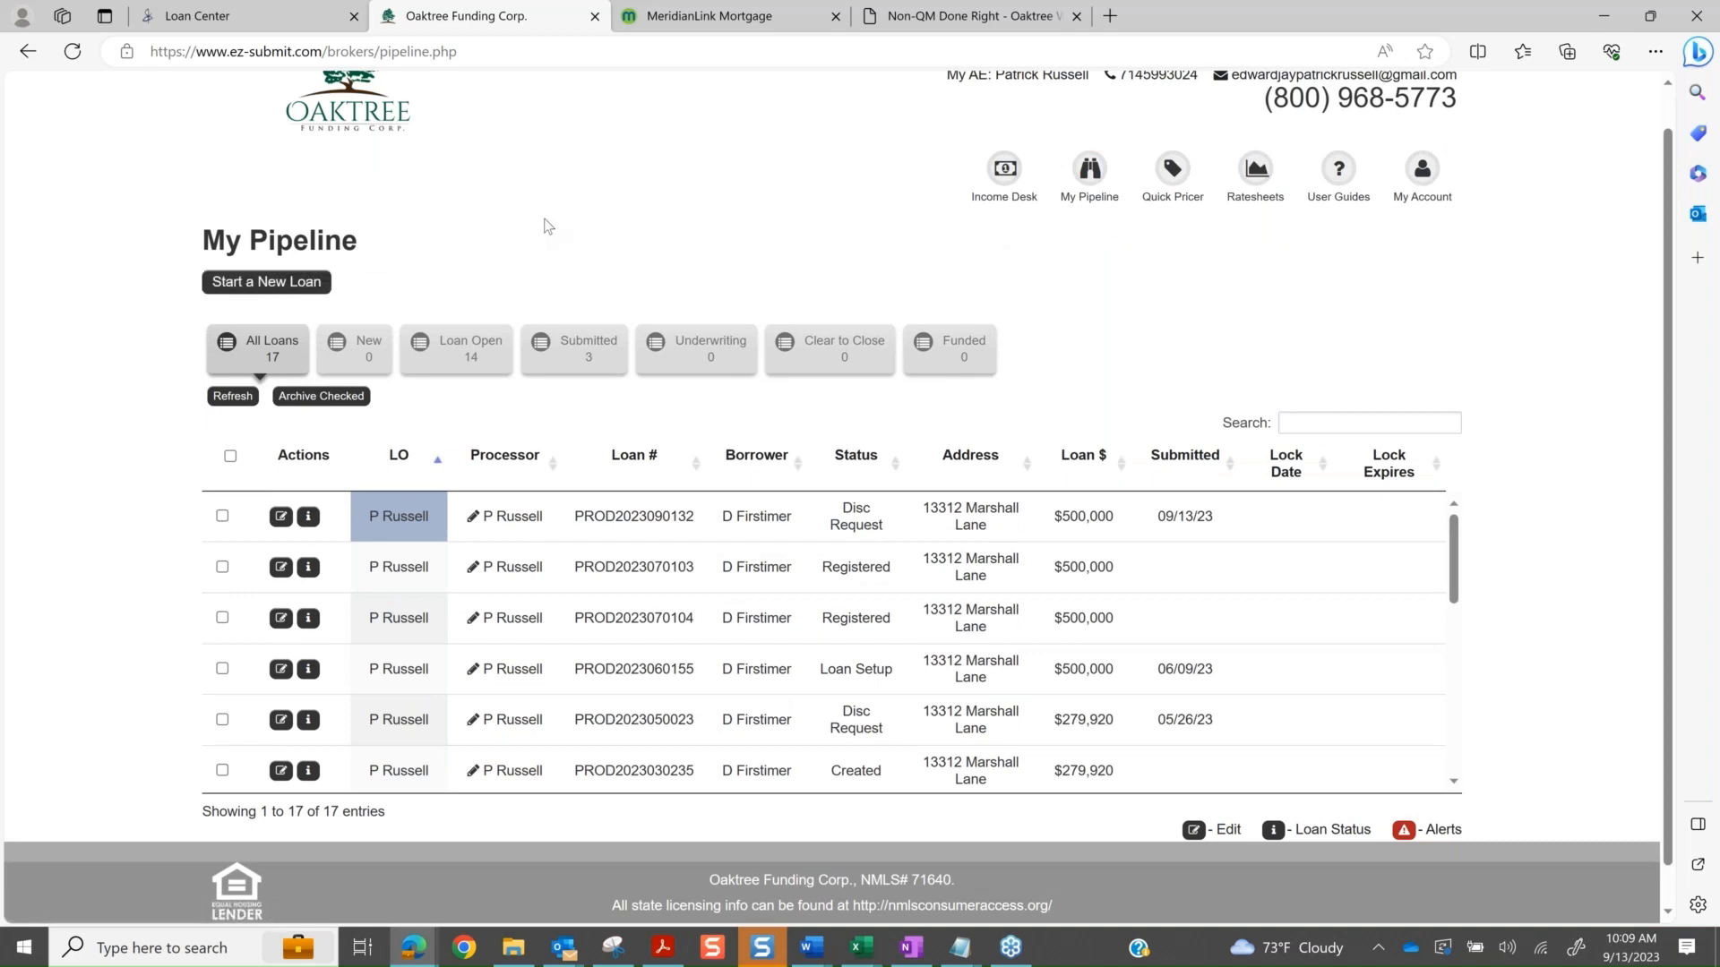
click(295, 283)
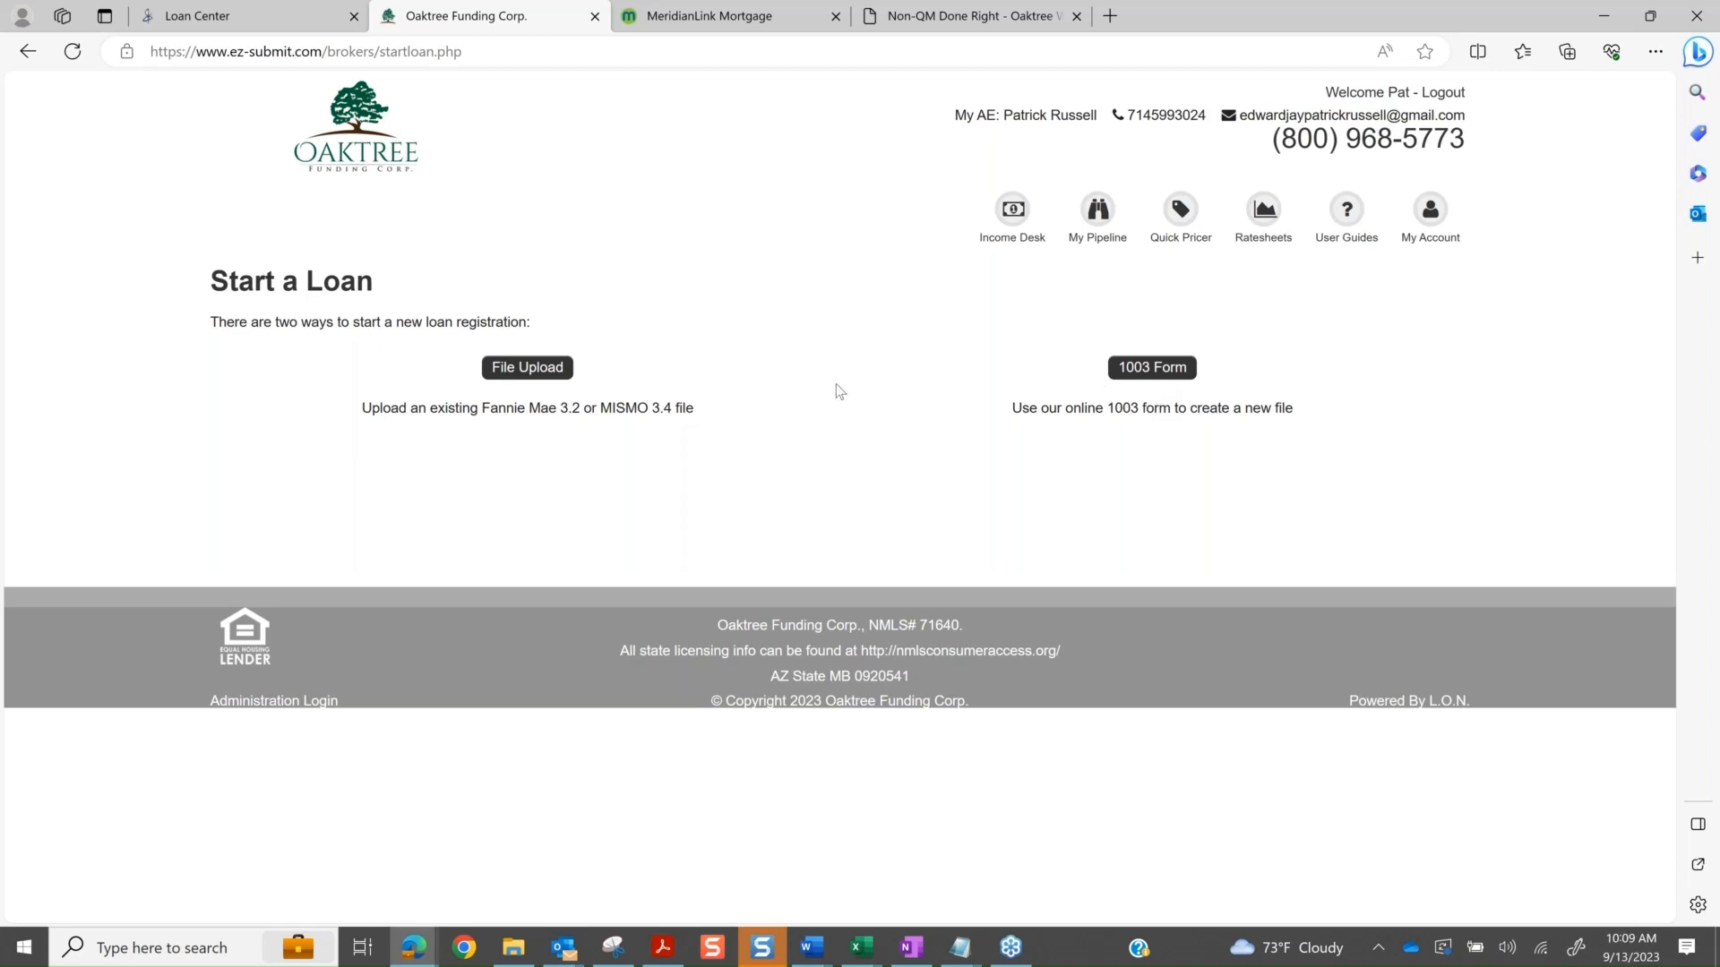
click(526, 377)
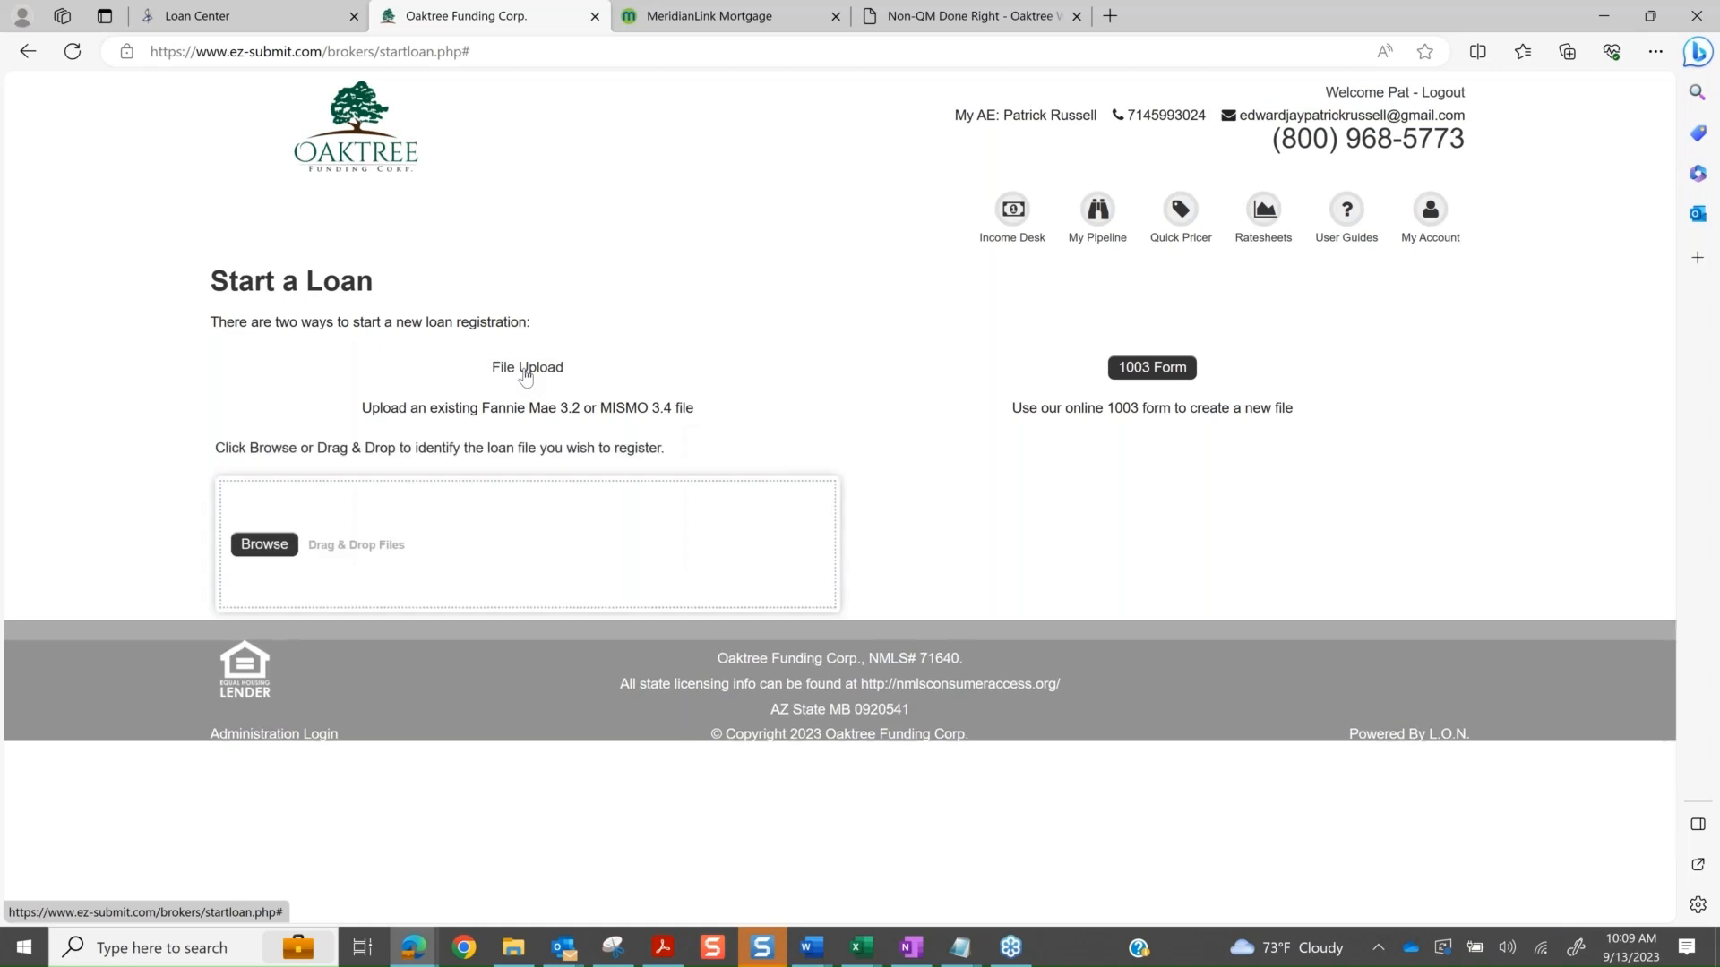
click(259, 552)
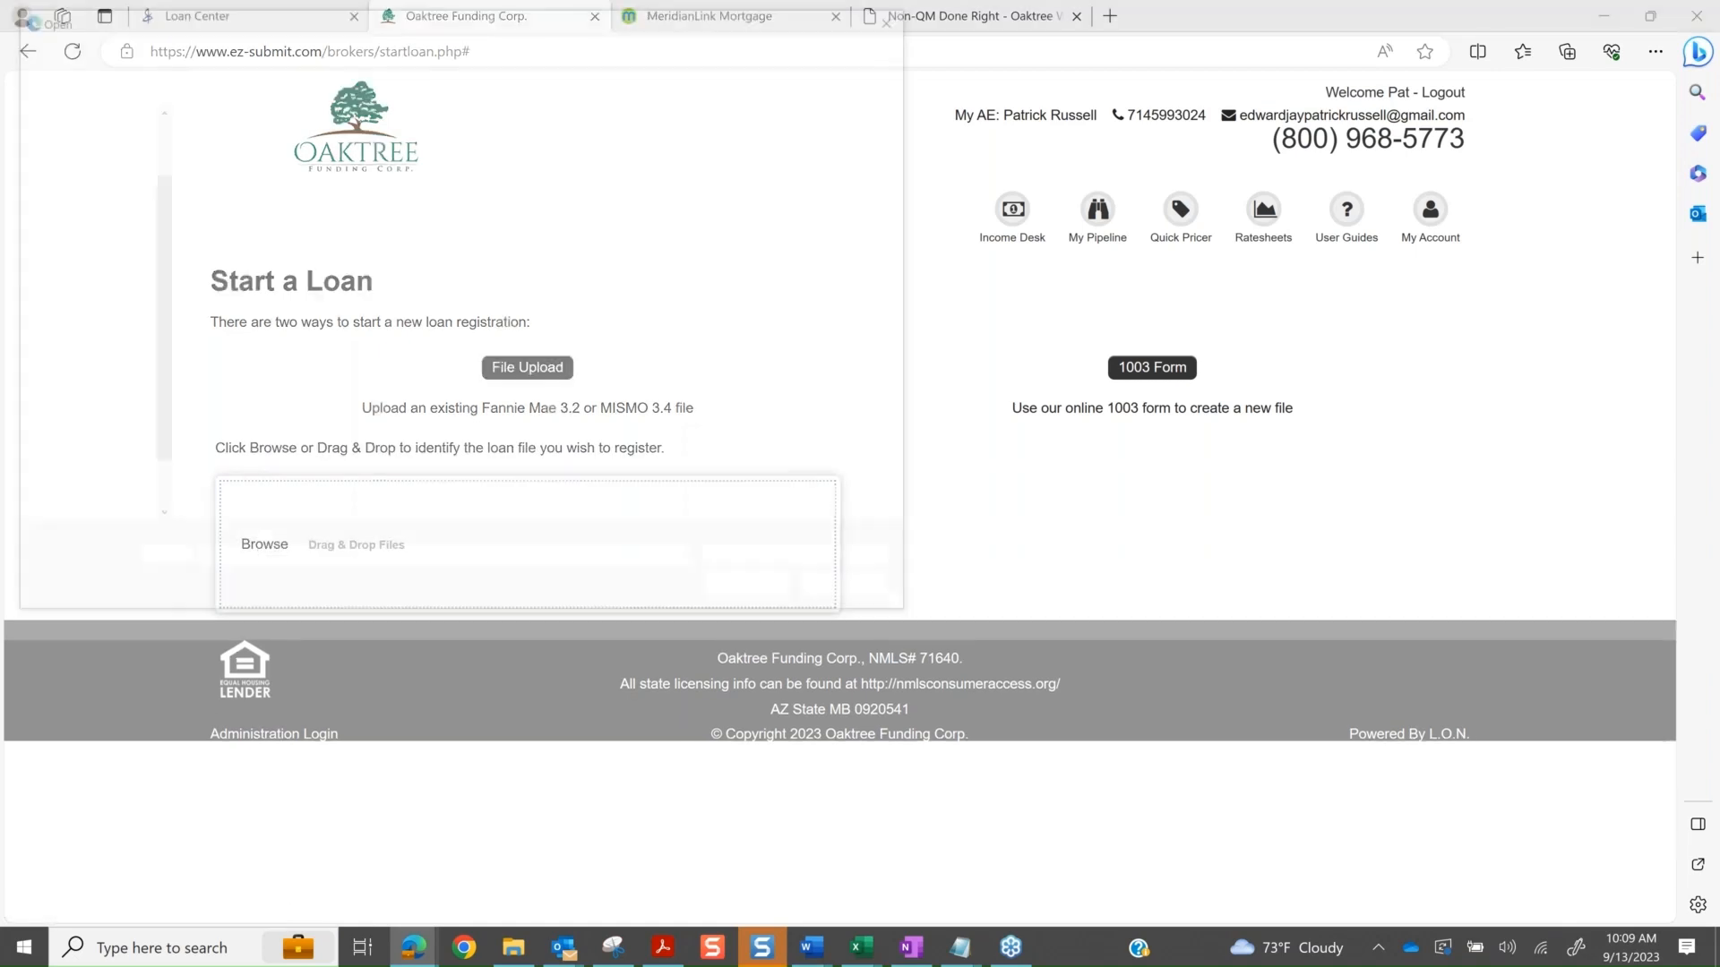
double_click(325, 190)
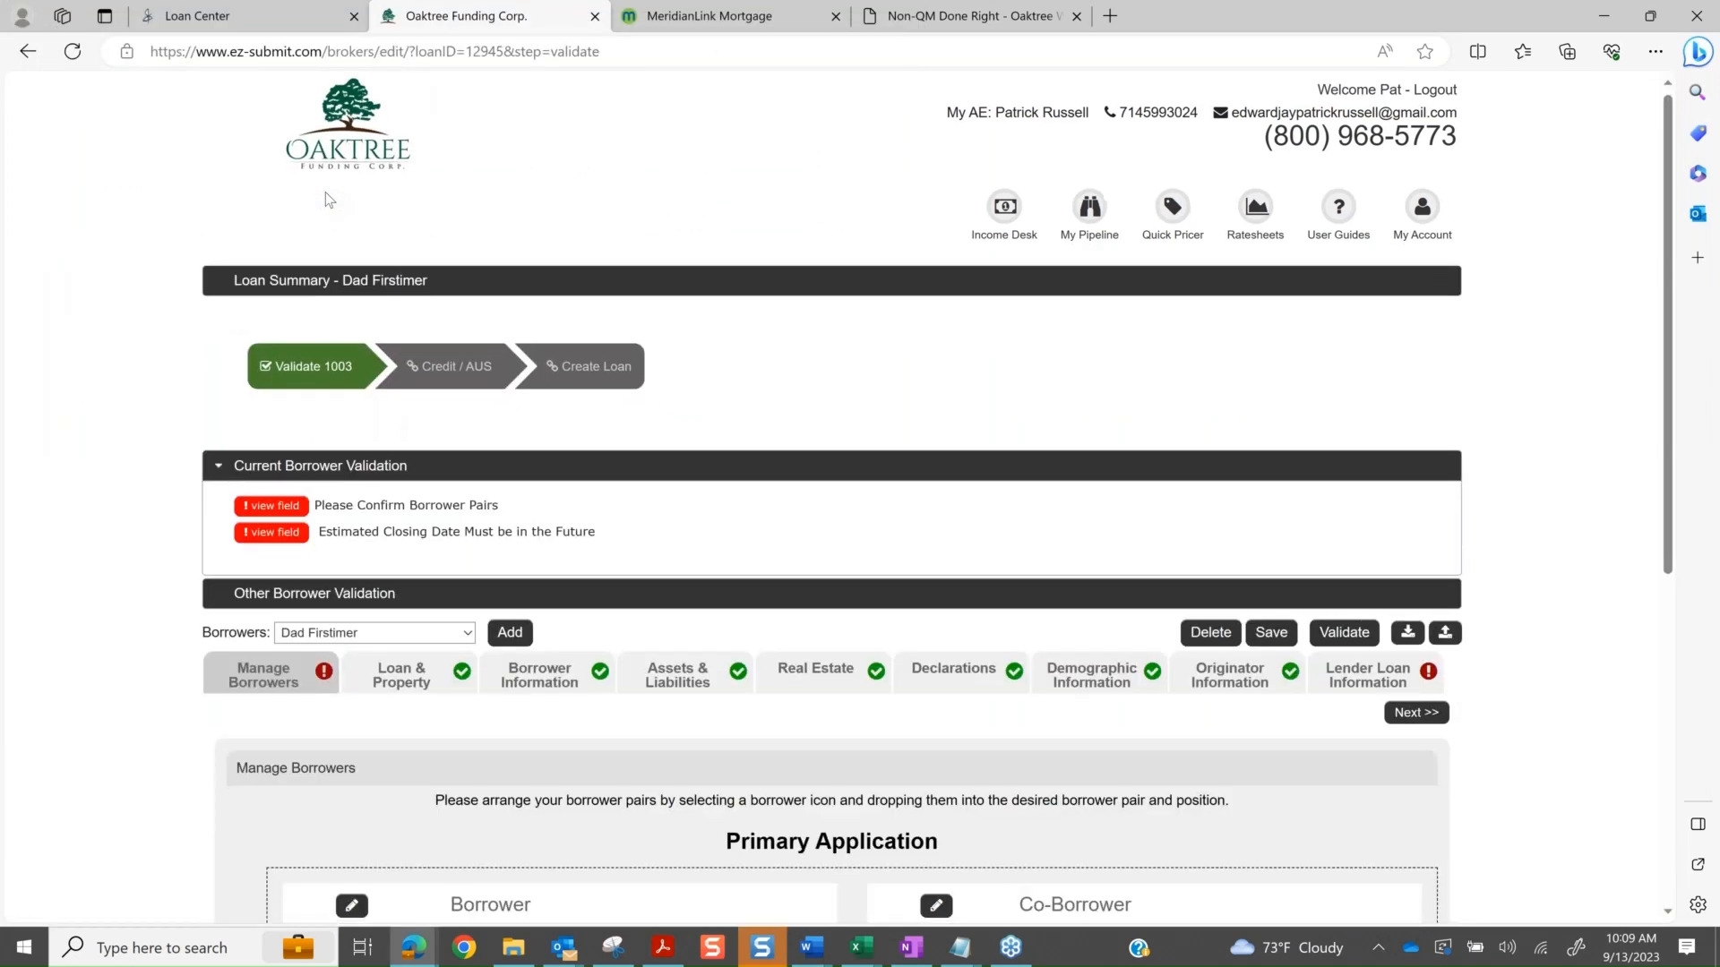
- Confirm that the borrower pairs are correct under Manage Borrowers and save the loan application
scroll(325, 199, down, 2)
scroll(329, 200, down, 1)
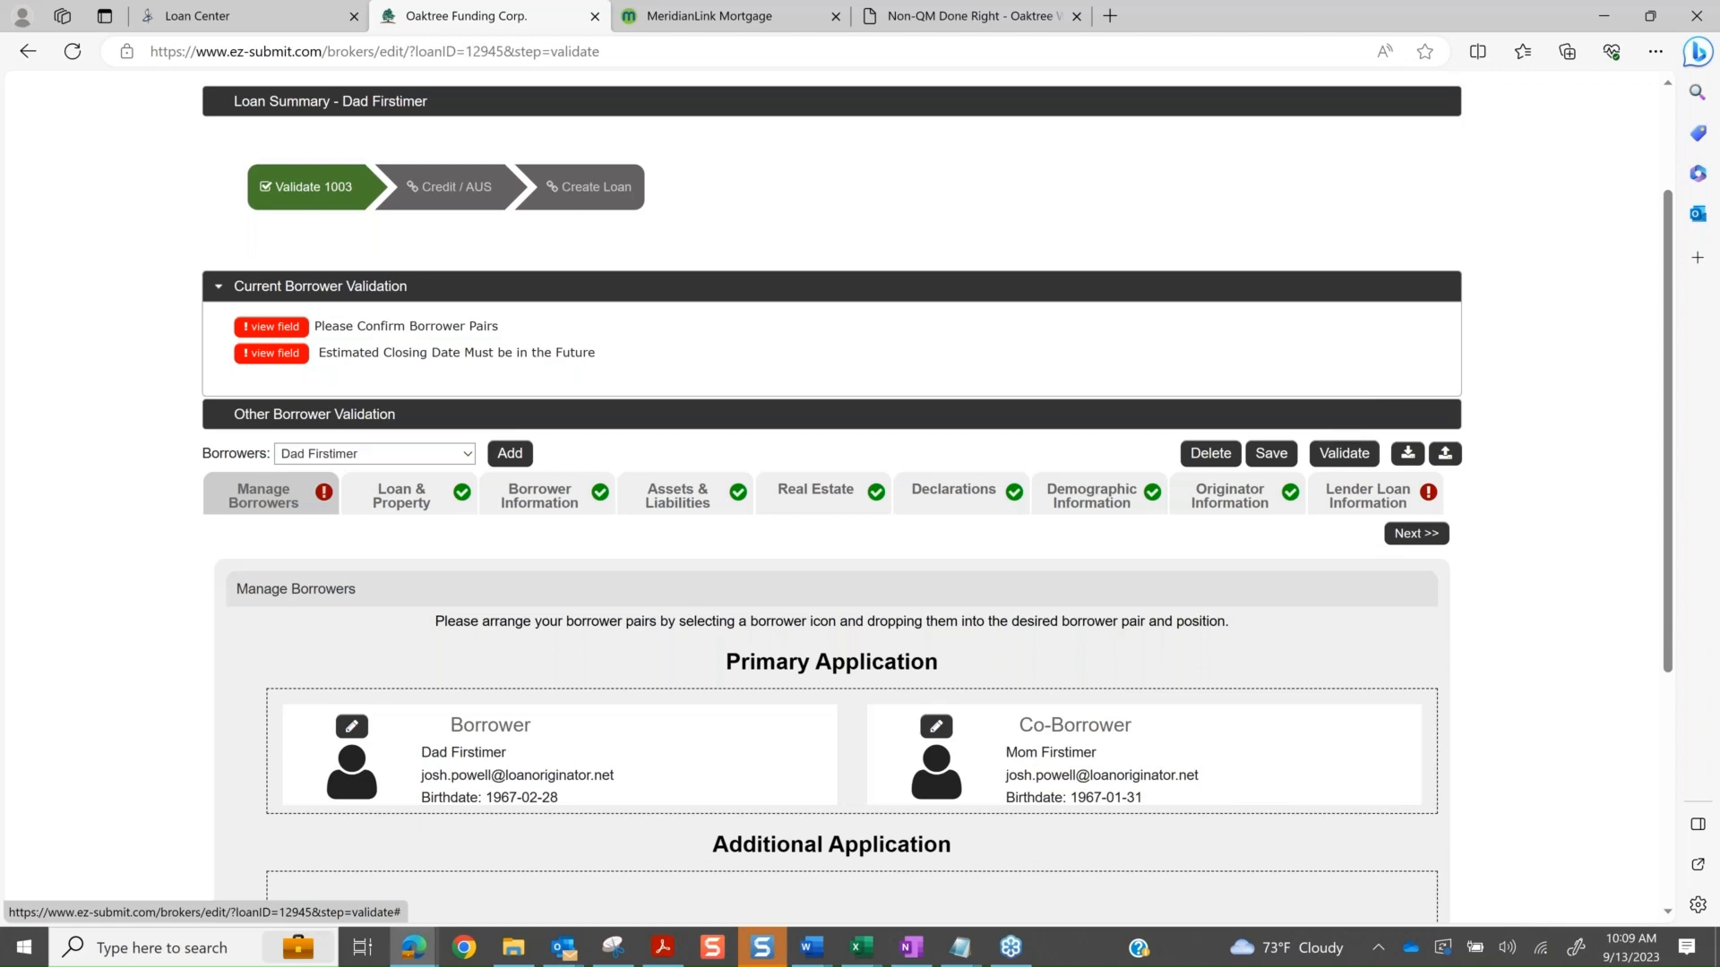
scroll(328, 199, down, 4)
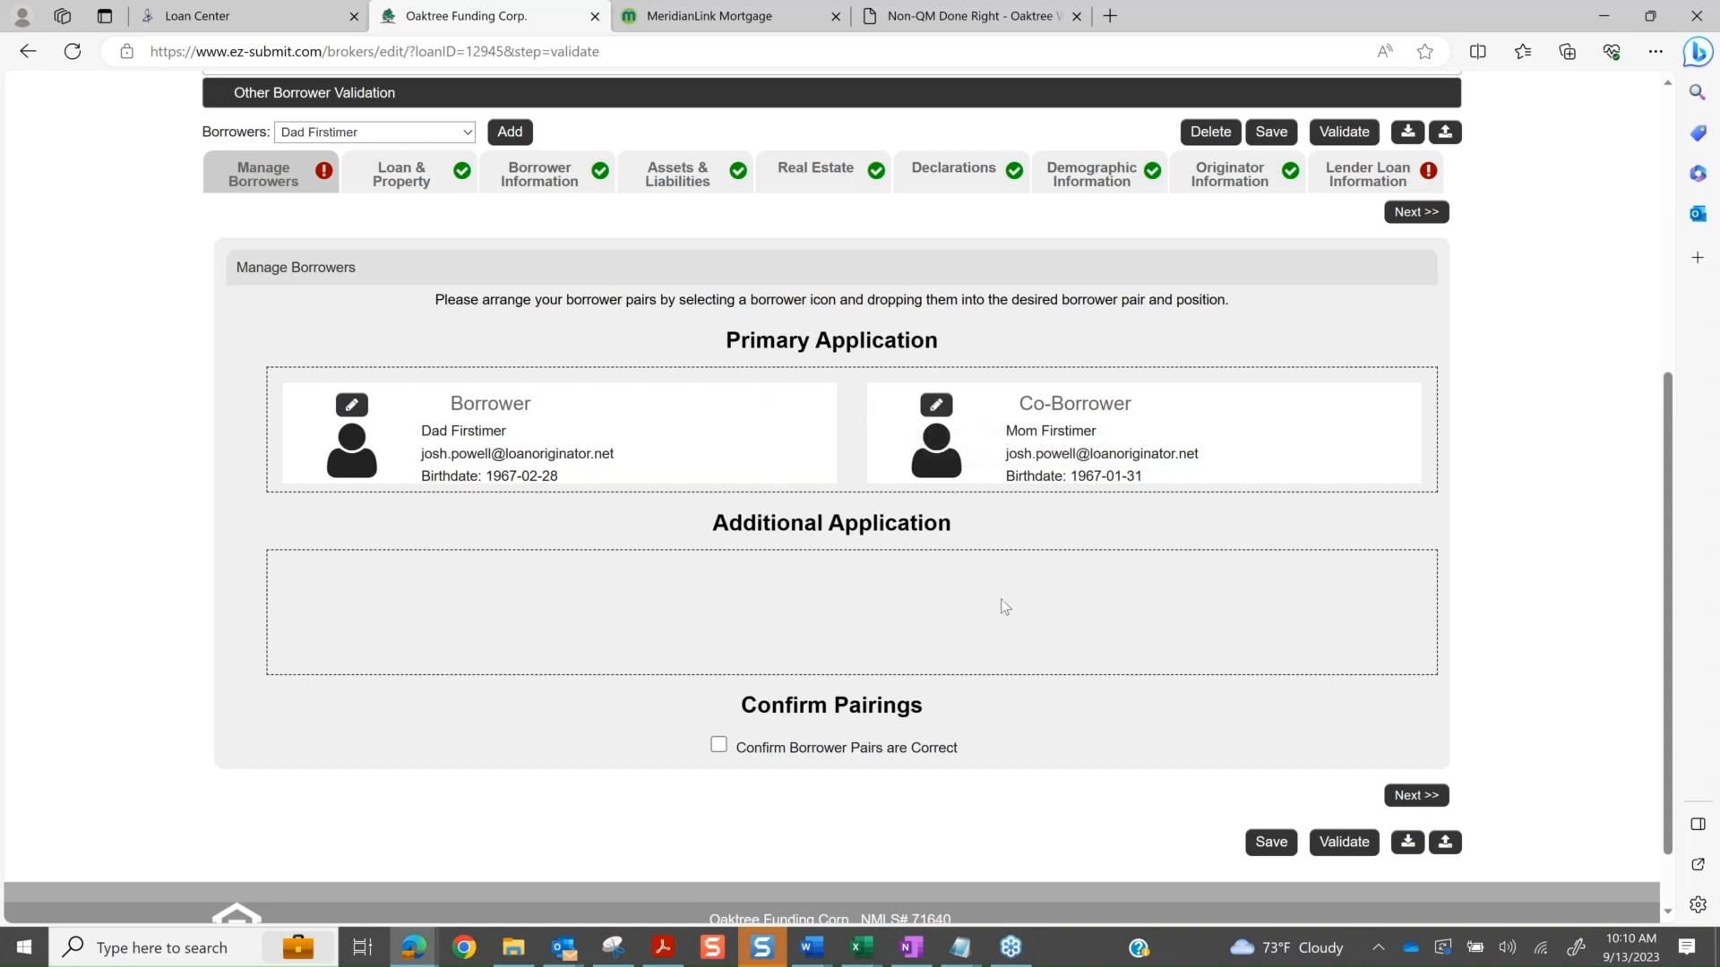
click(720, 746)
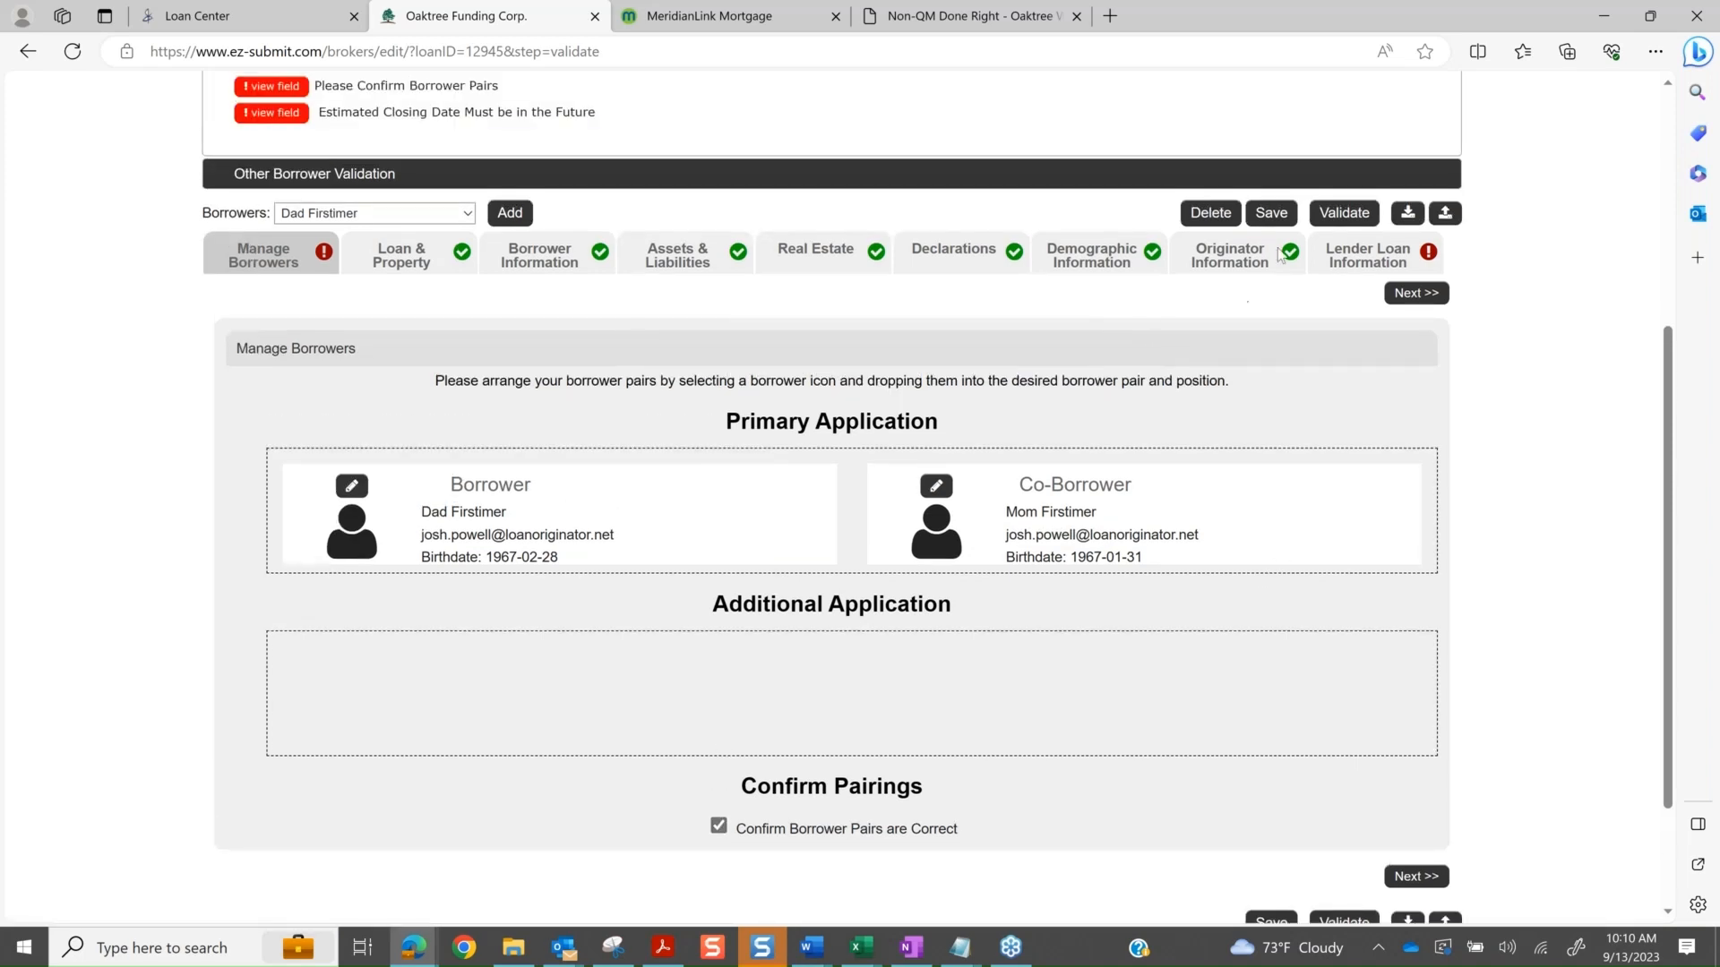
click(1270, 214)
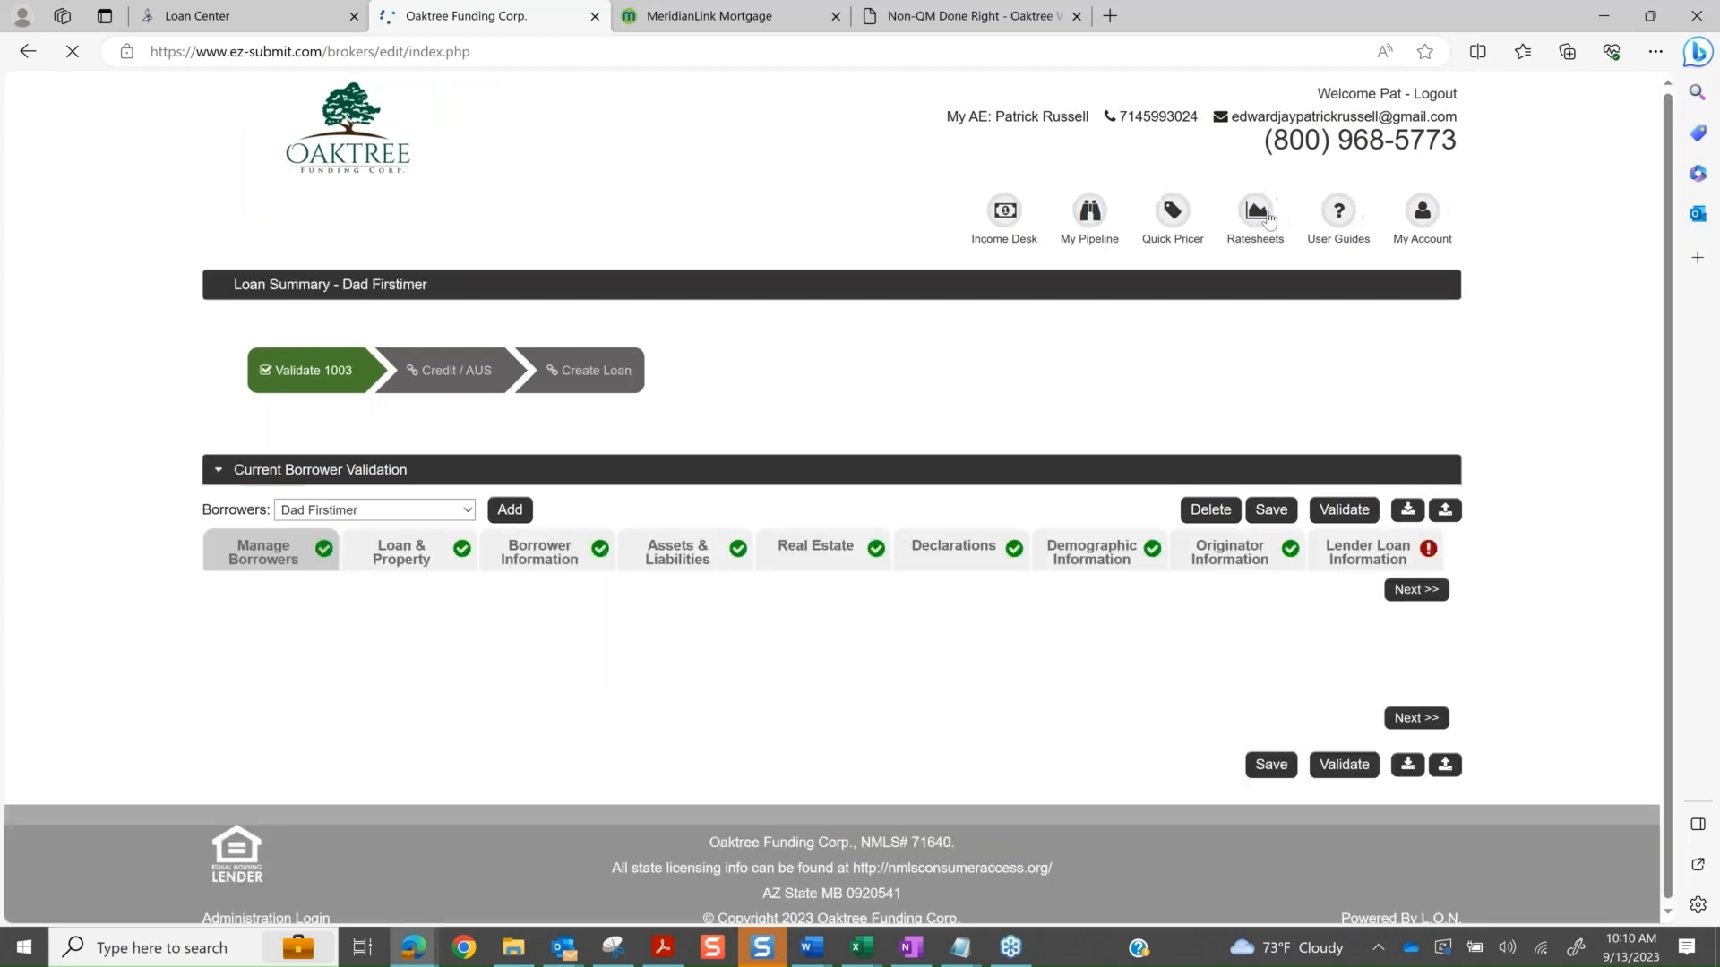
- Go to the flagged Estimated Closing Date in the lender loan information, set it to 10/31/2023 and save the application
scroll(1269, 220, down, 2)
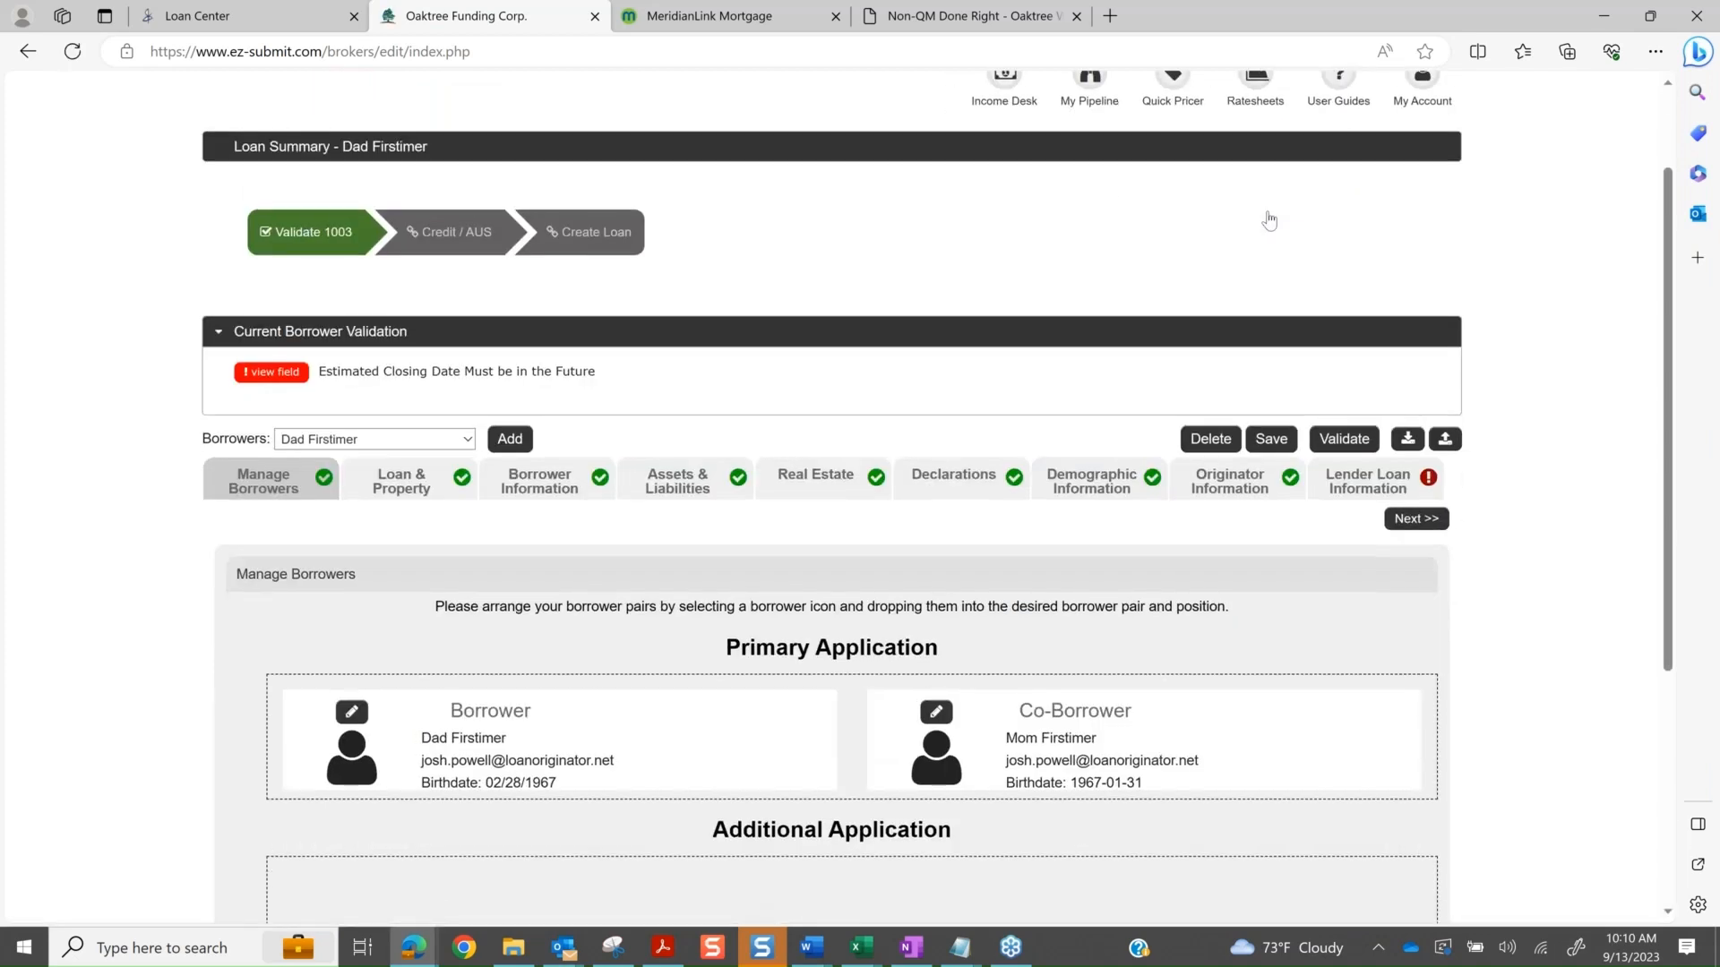
scroll(1269, 221, down, 2)
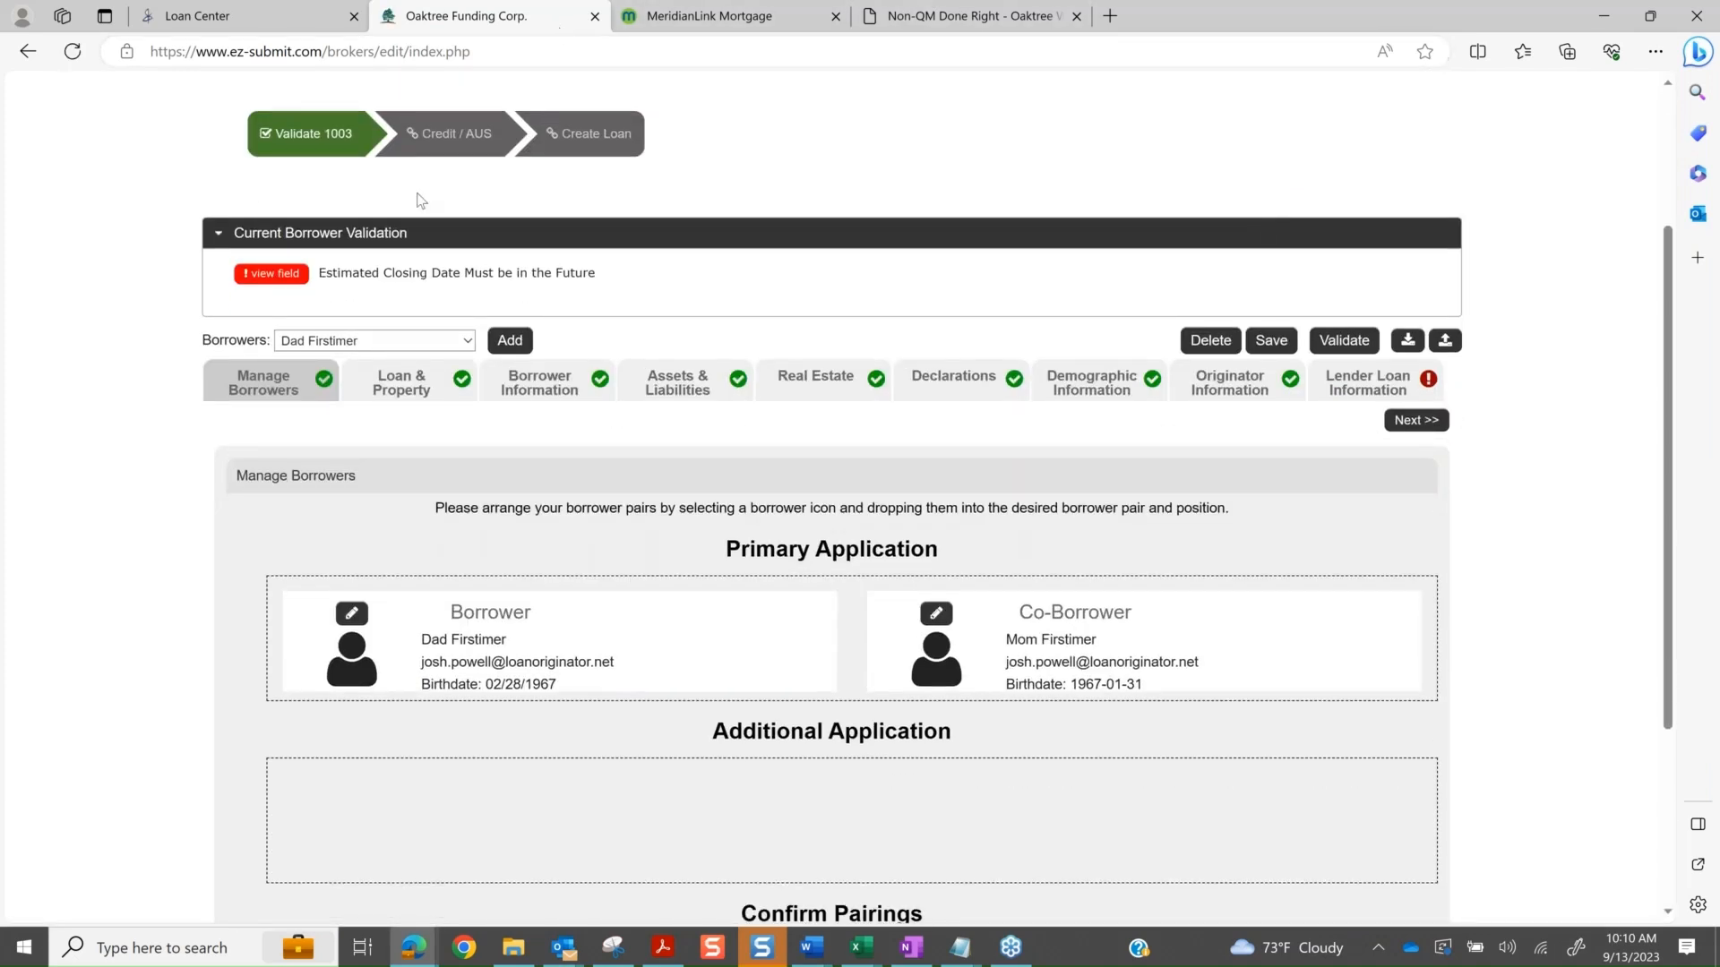
click(286, 280)
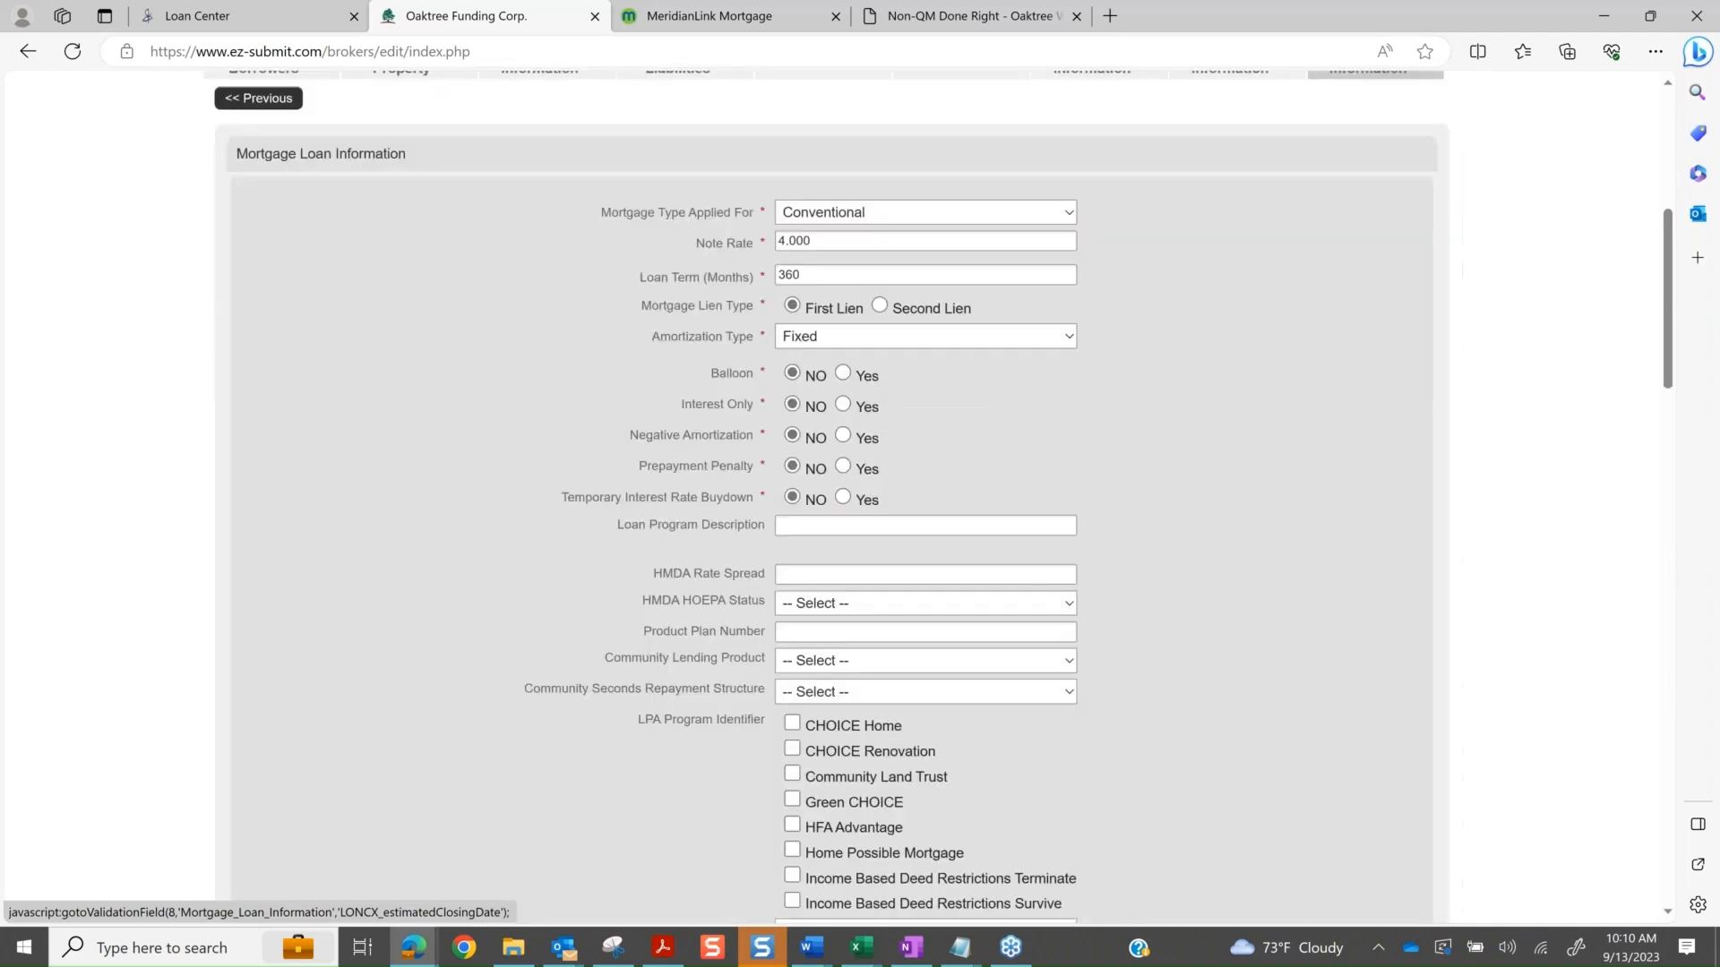
scroll(286, 281, up, 4)
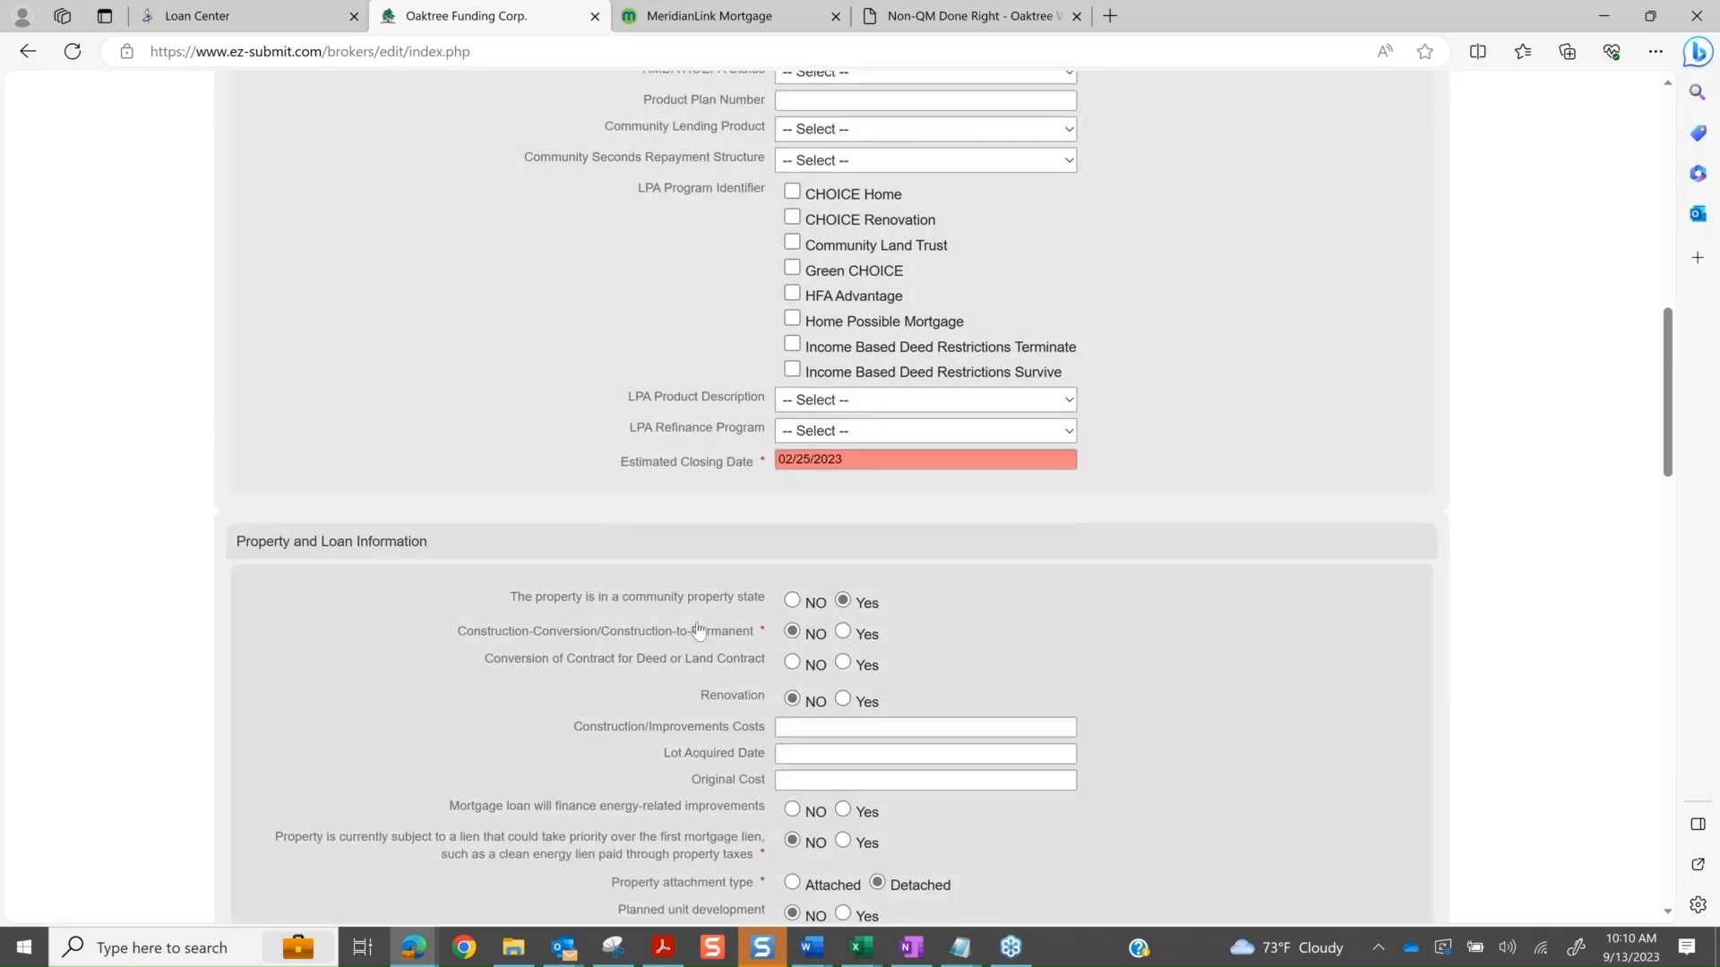
click(912, 462)
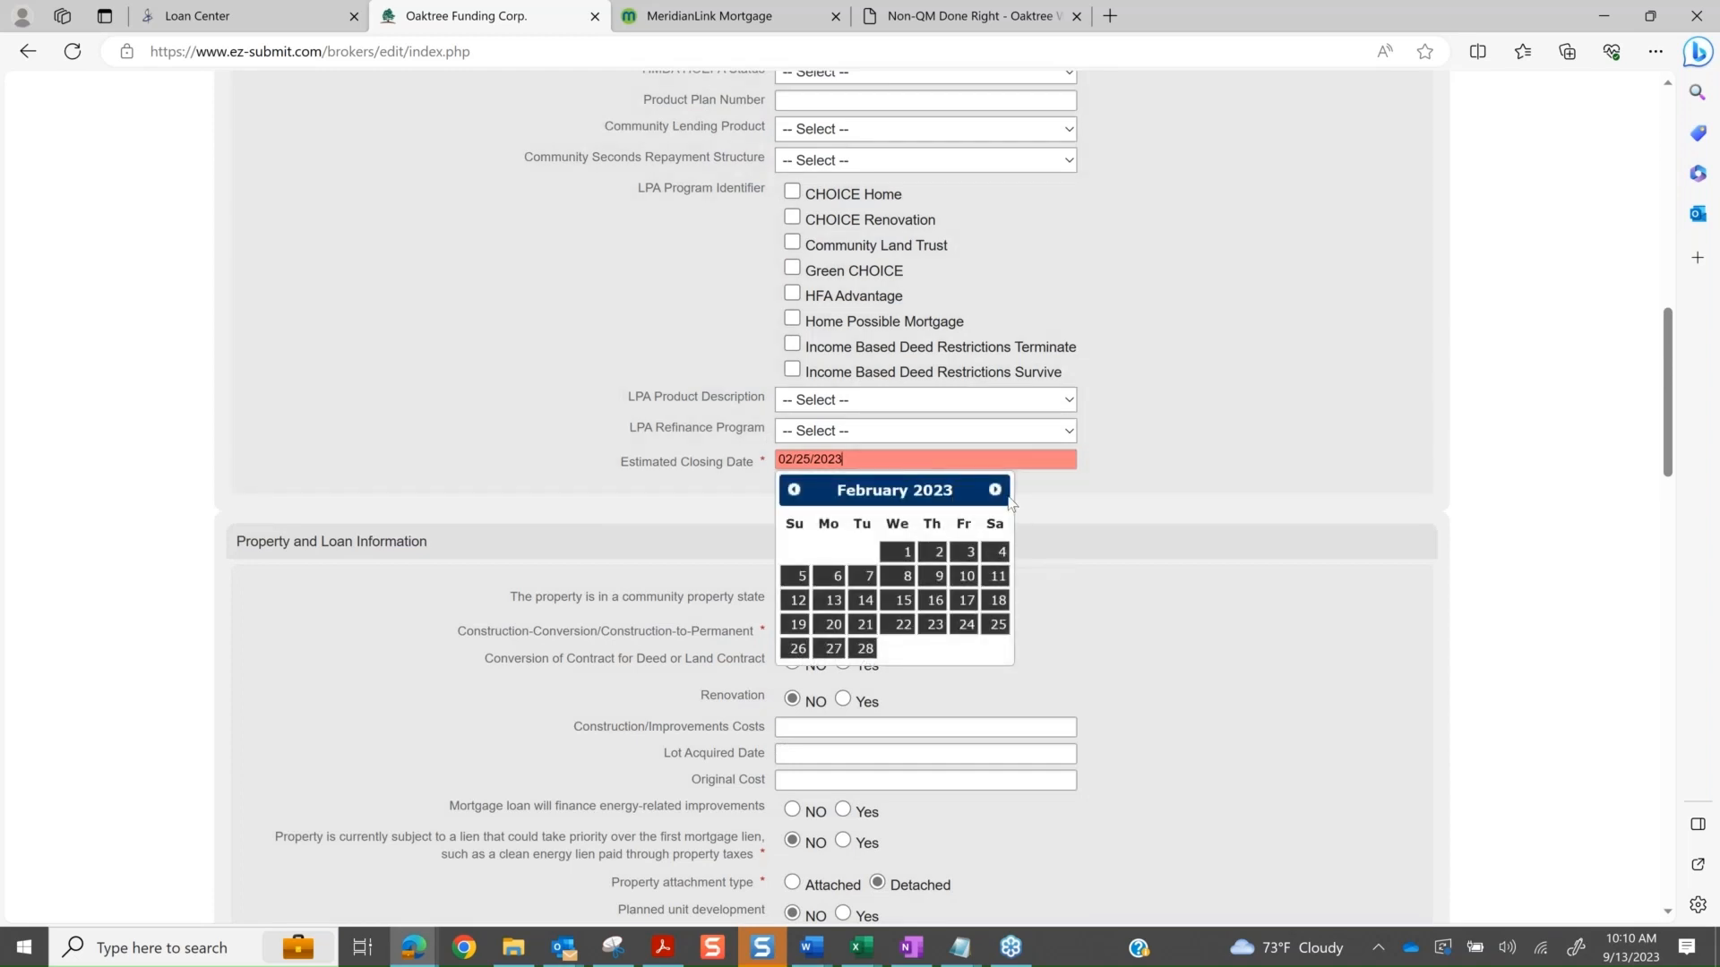
click(997, 490)
click(997, 490)
click(997, 490)
click(997, 490)
click(997, 490)
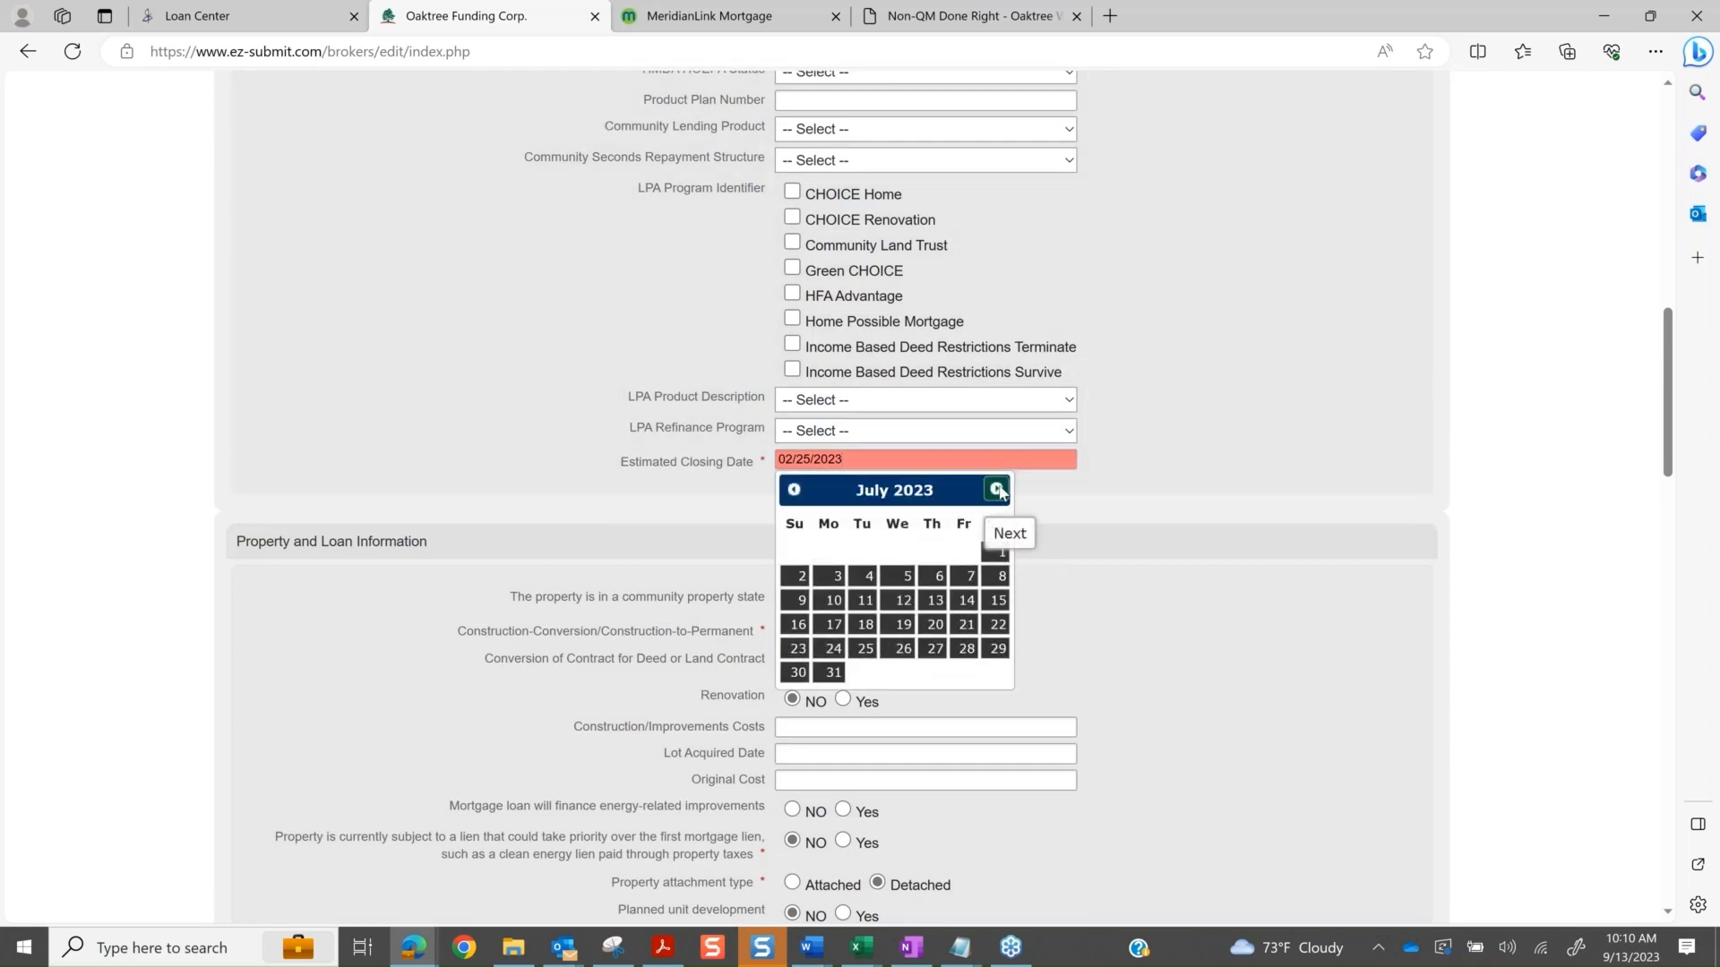
click(997, 490)
click(997, 490)
click(998, 490)
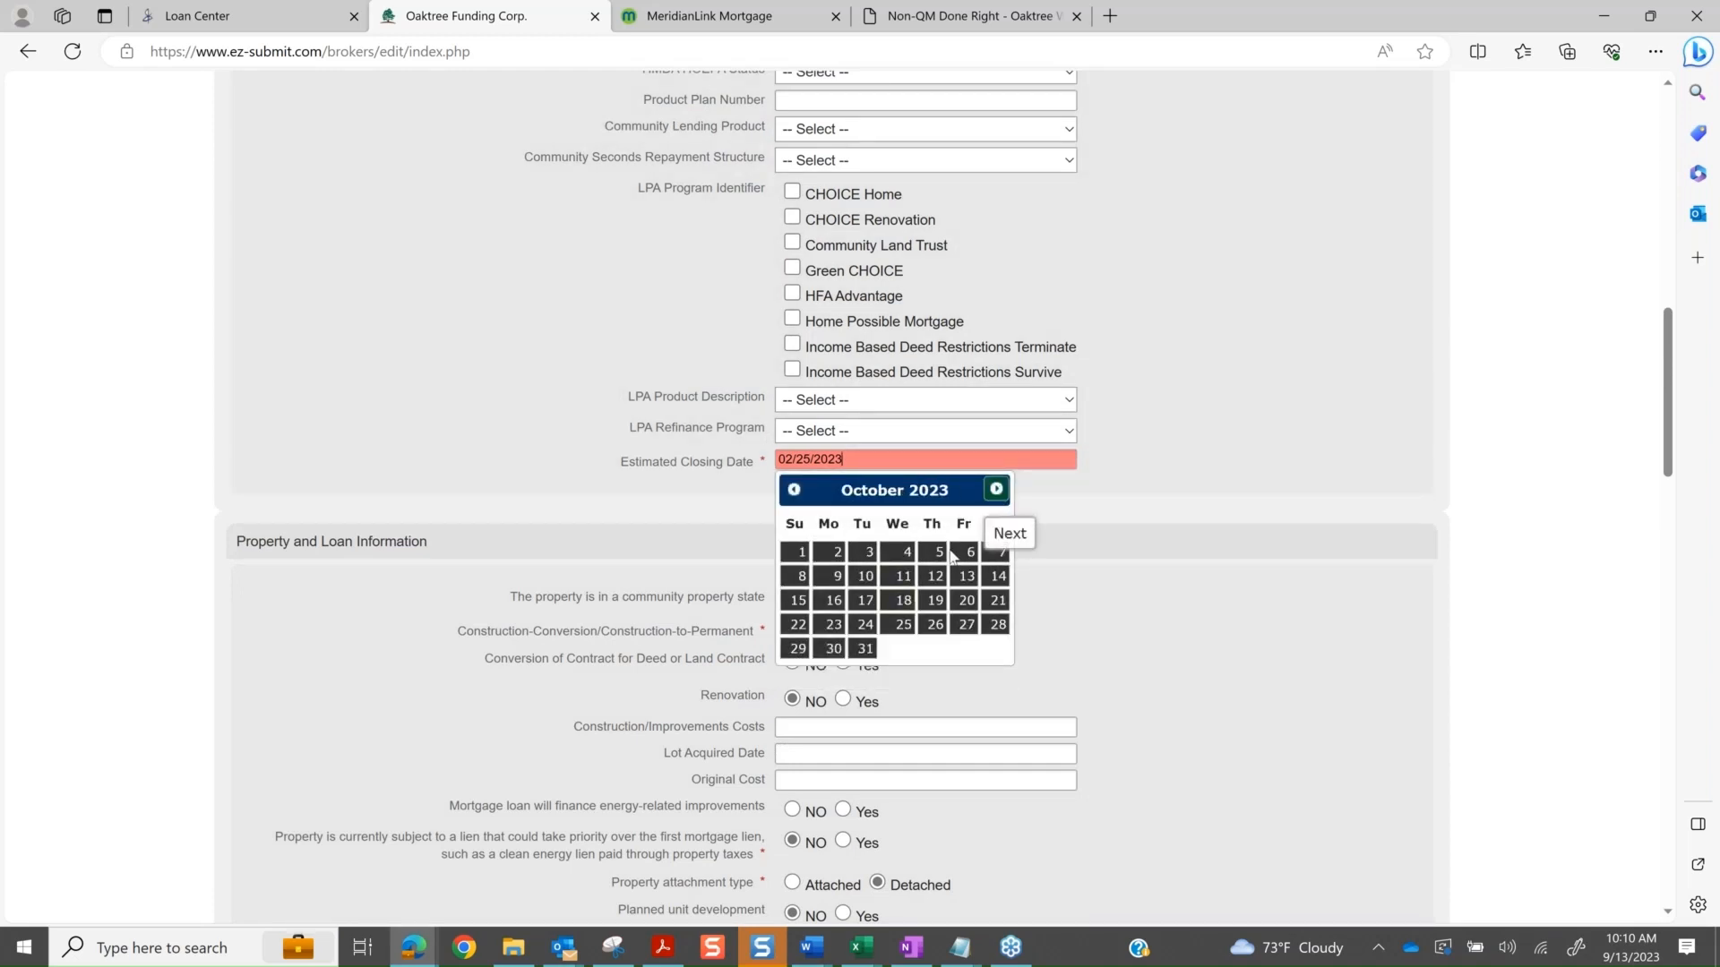
click(869, 654)
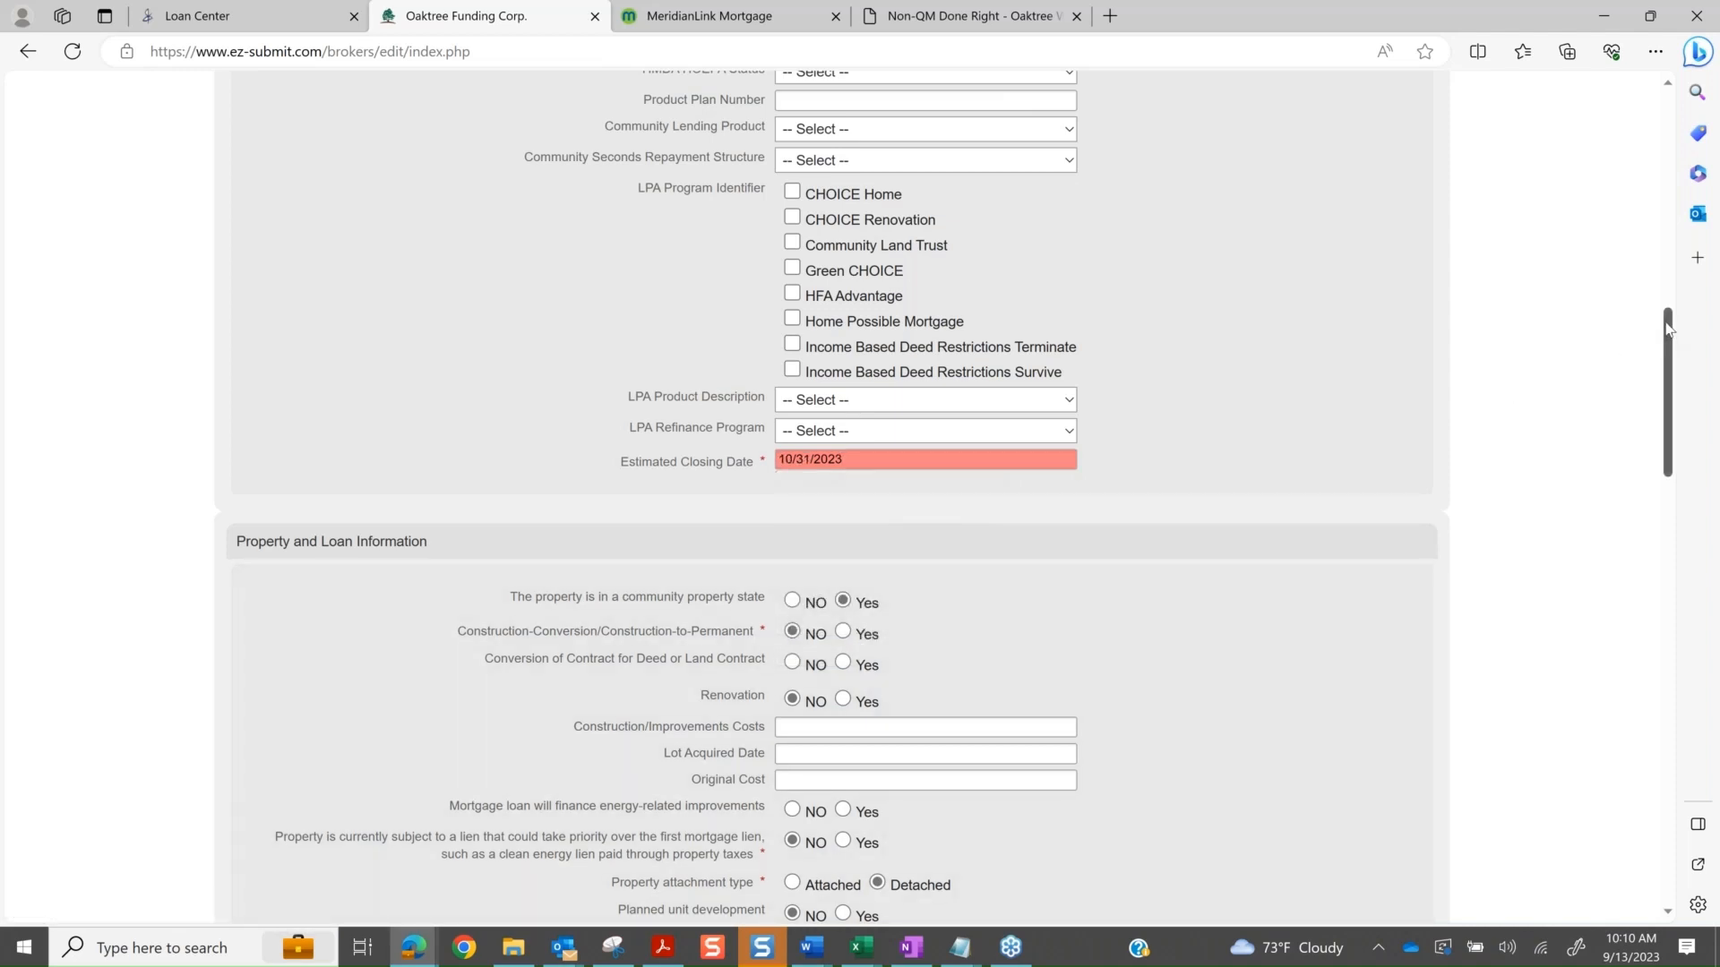
click(1666, 208)
drag(1670, 168, 1671, 138)
click(1271, 415)
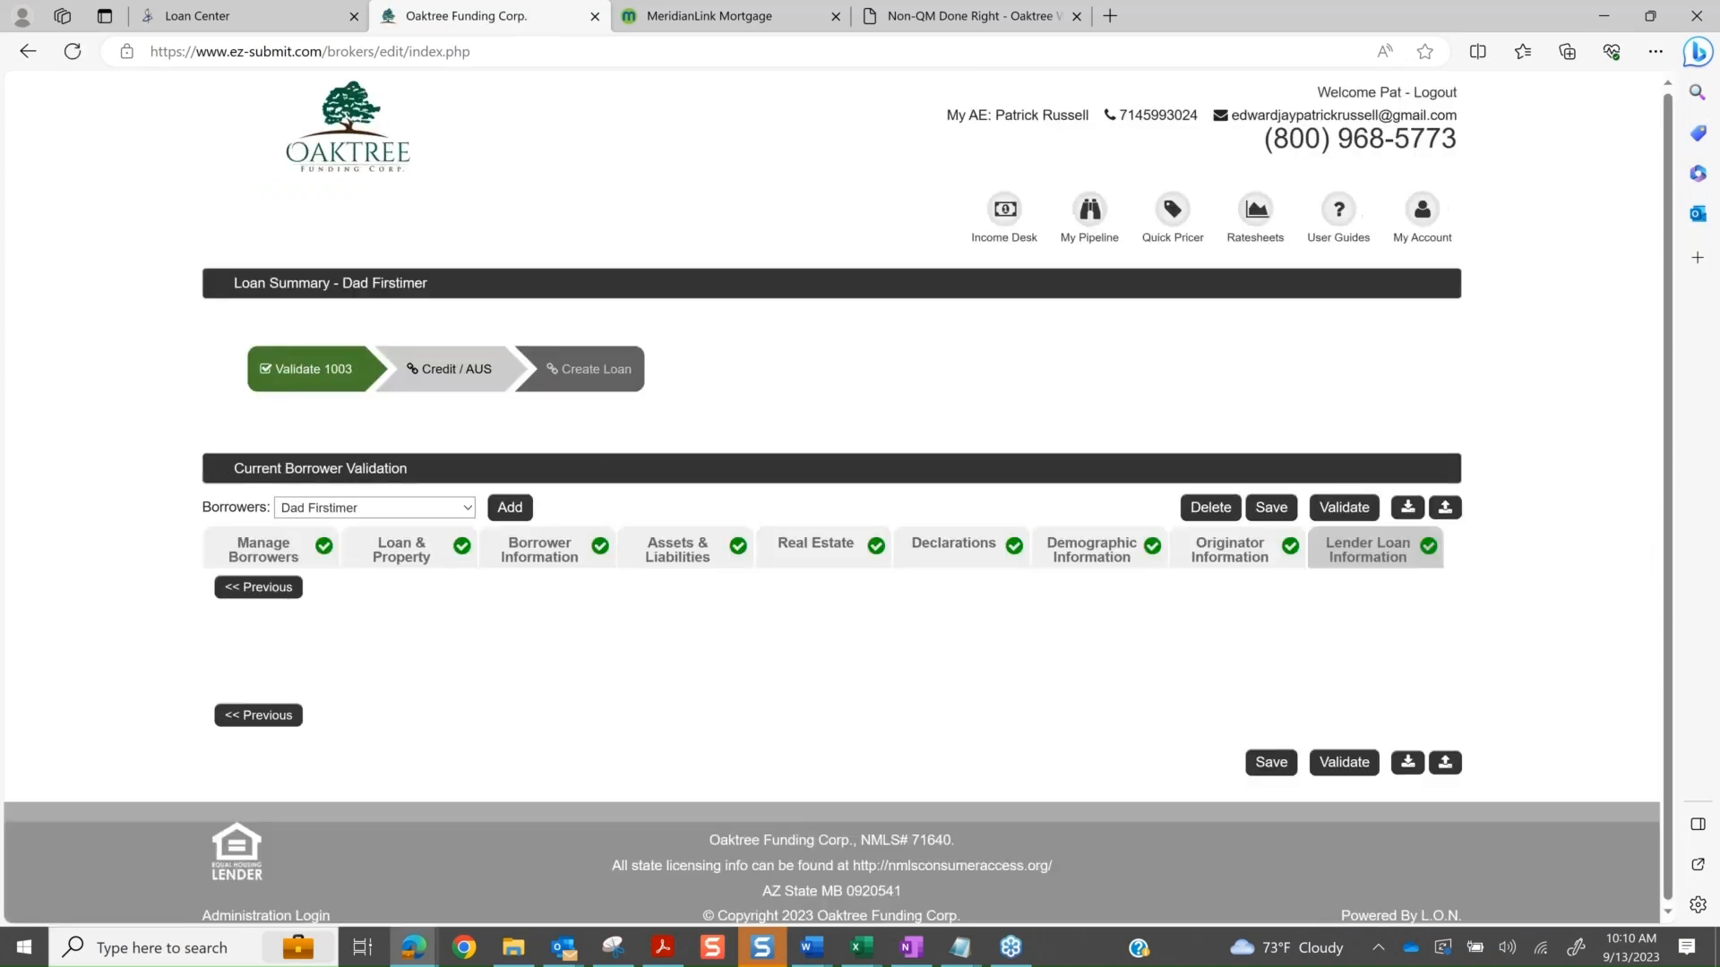
- Expand the Current Borrower Validation section and check the validation result for the selected borrower
scroll(906, 344, down, 2)
scroll(905, 342, down, 1)
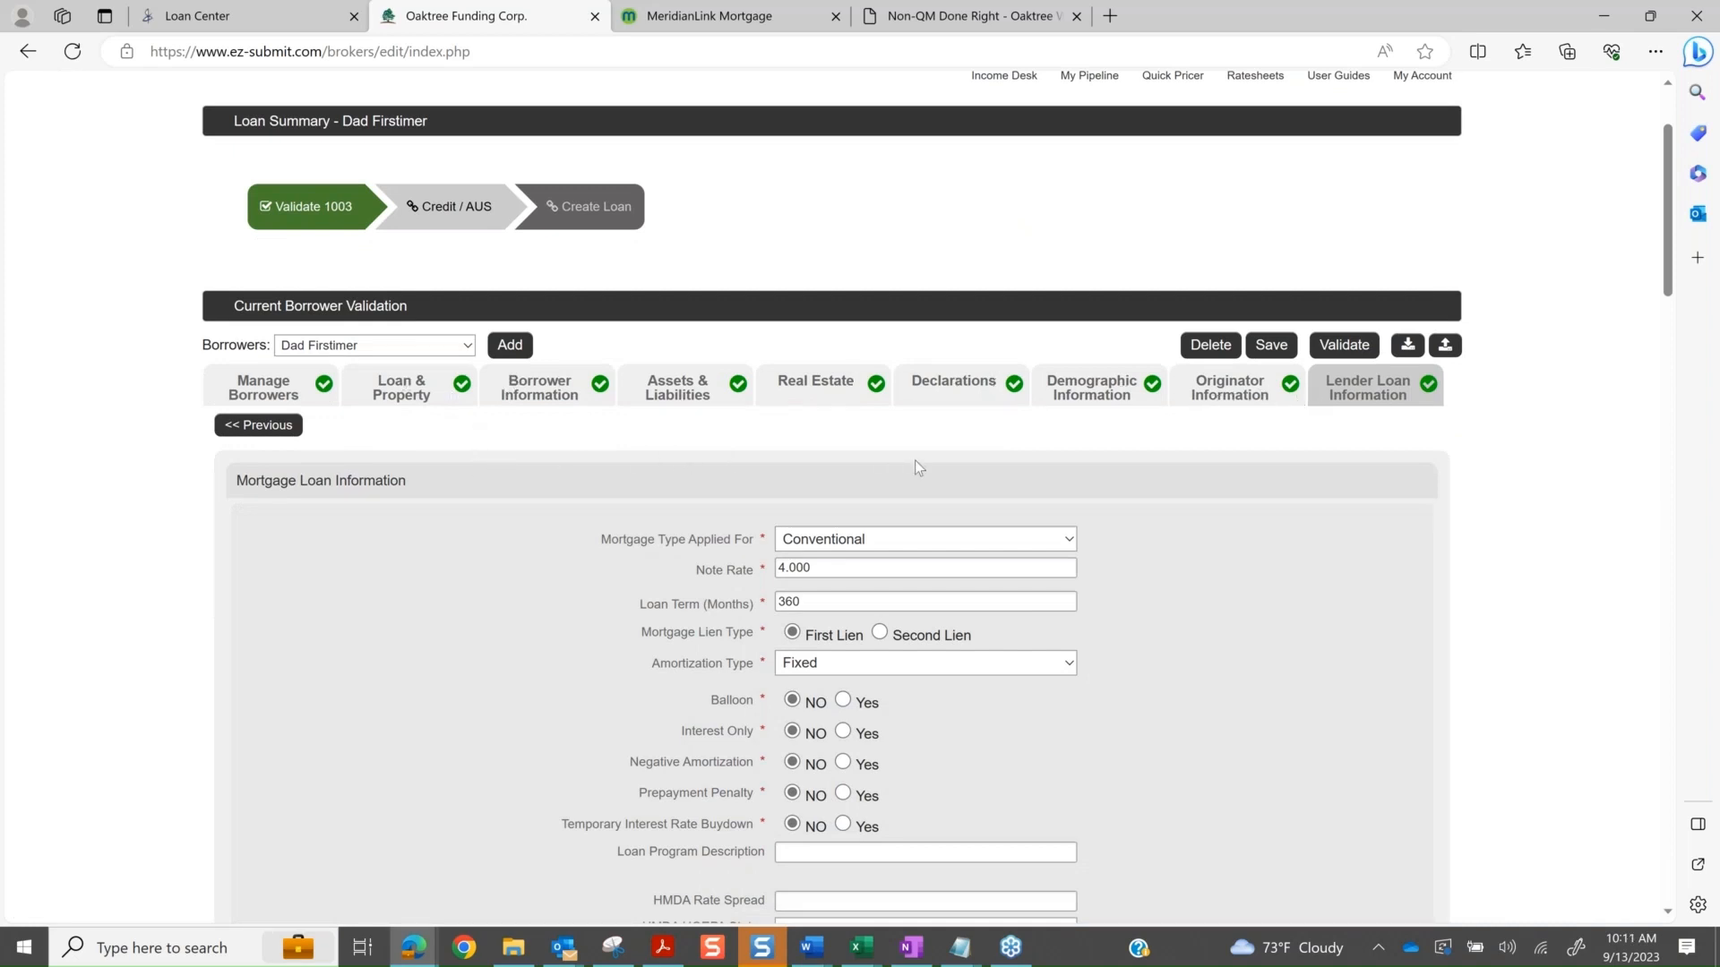
scroll(915, 460, up, 1)
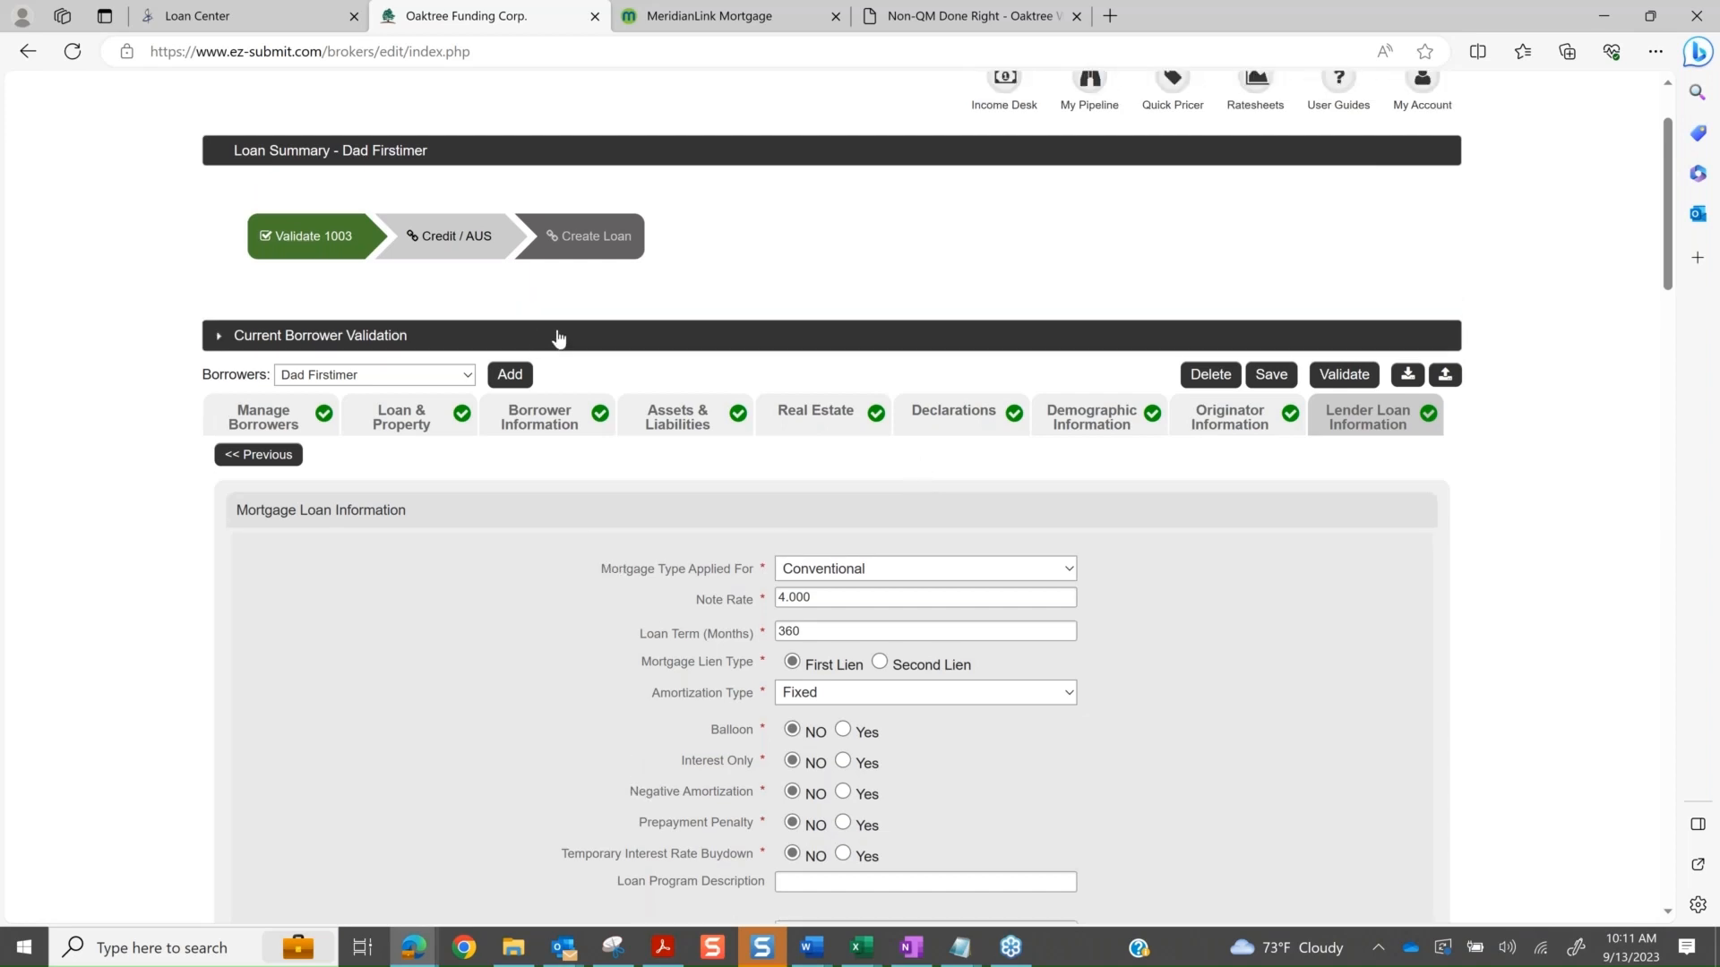
click(559, 336)
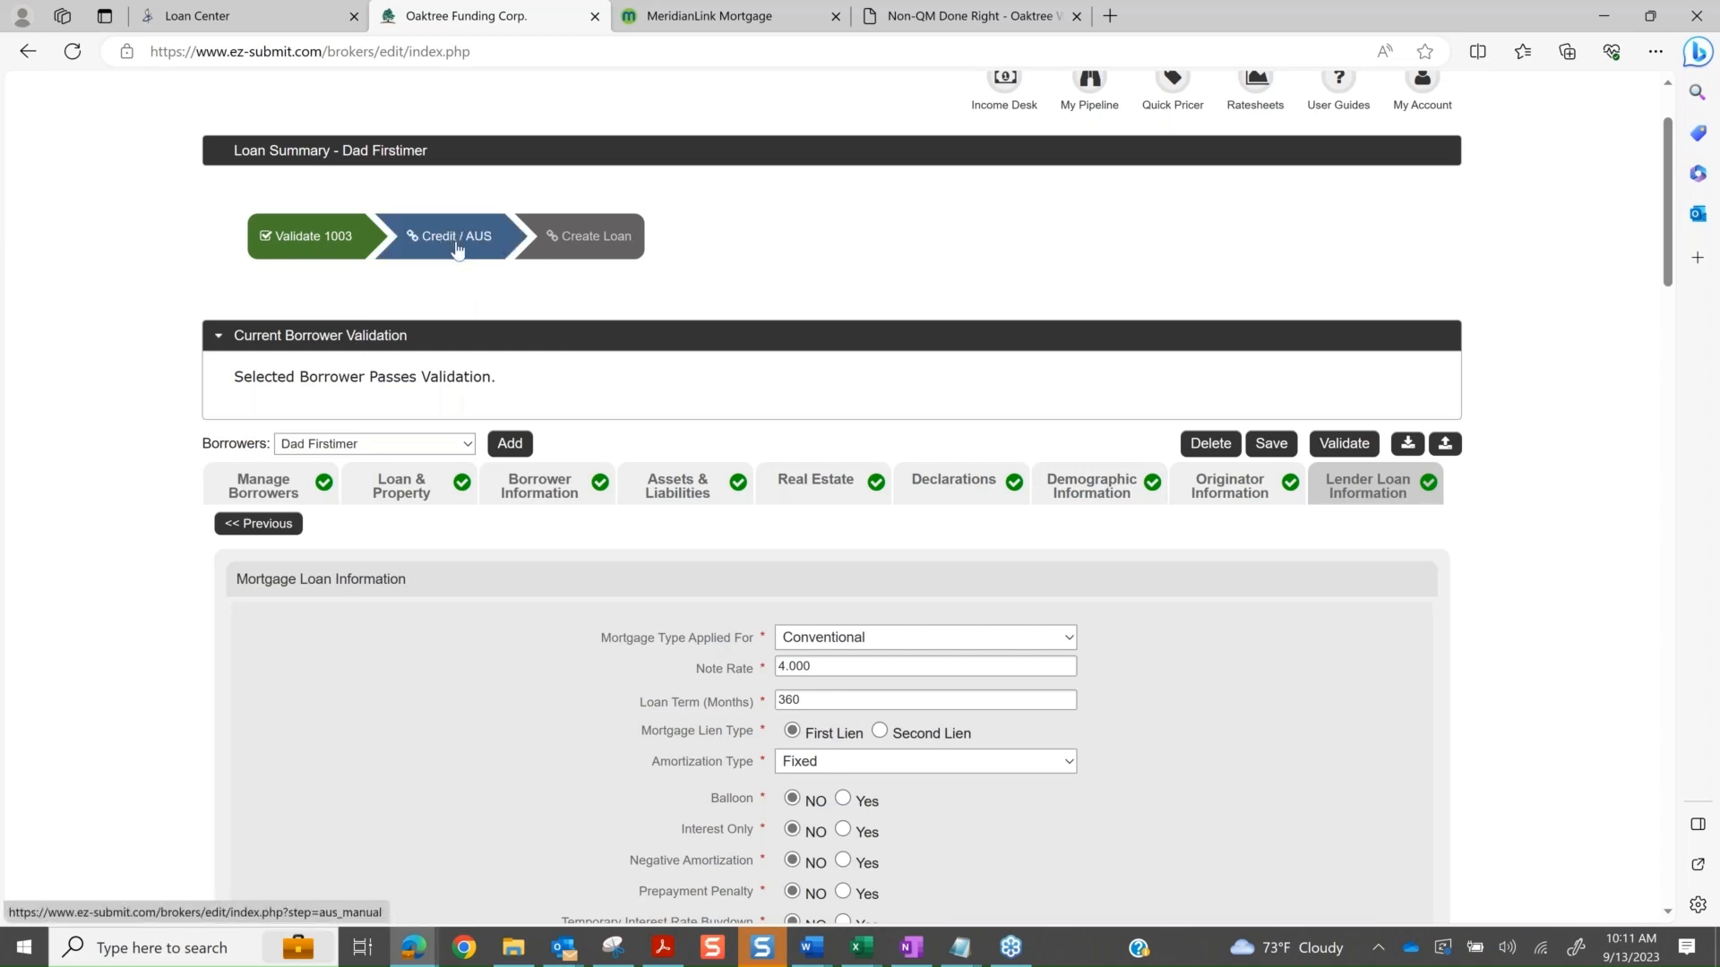
scroll(800, 262, down, 1)
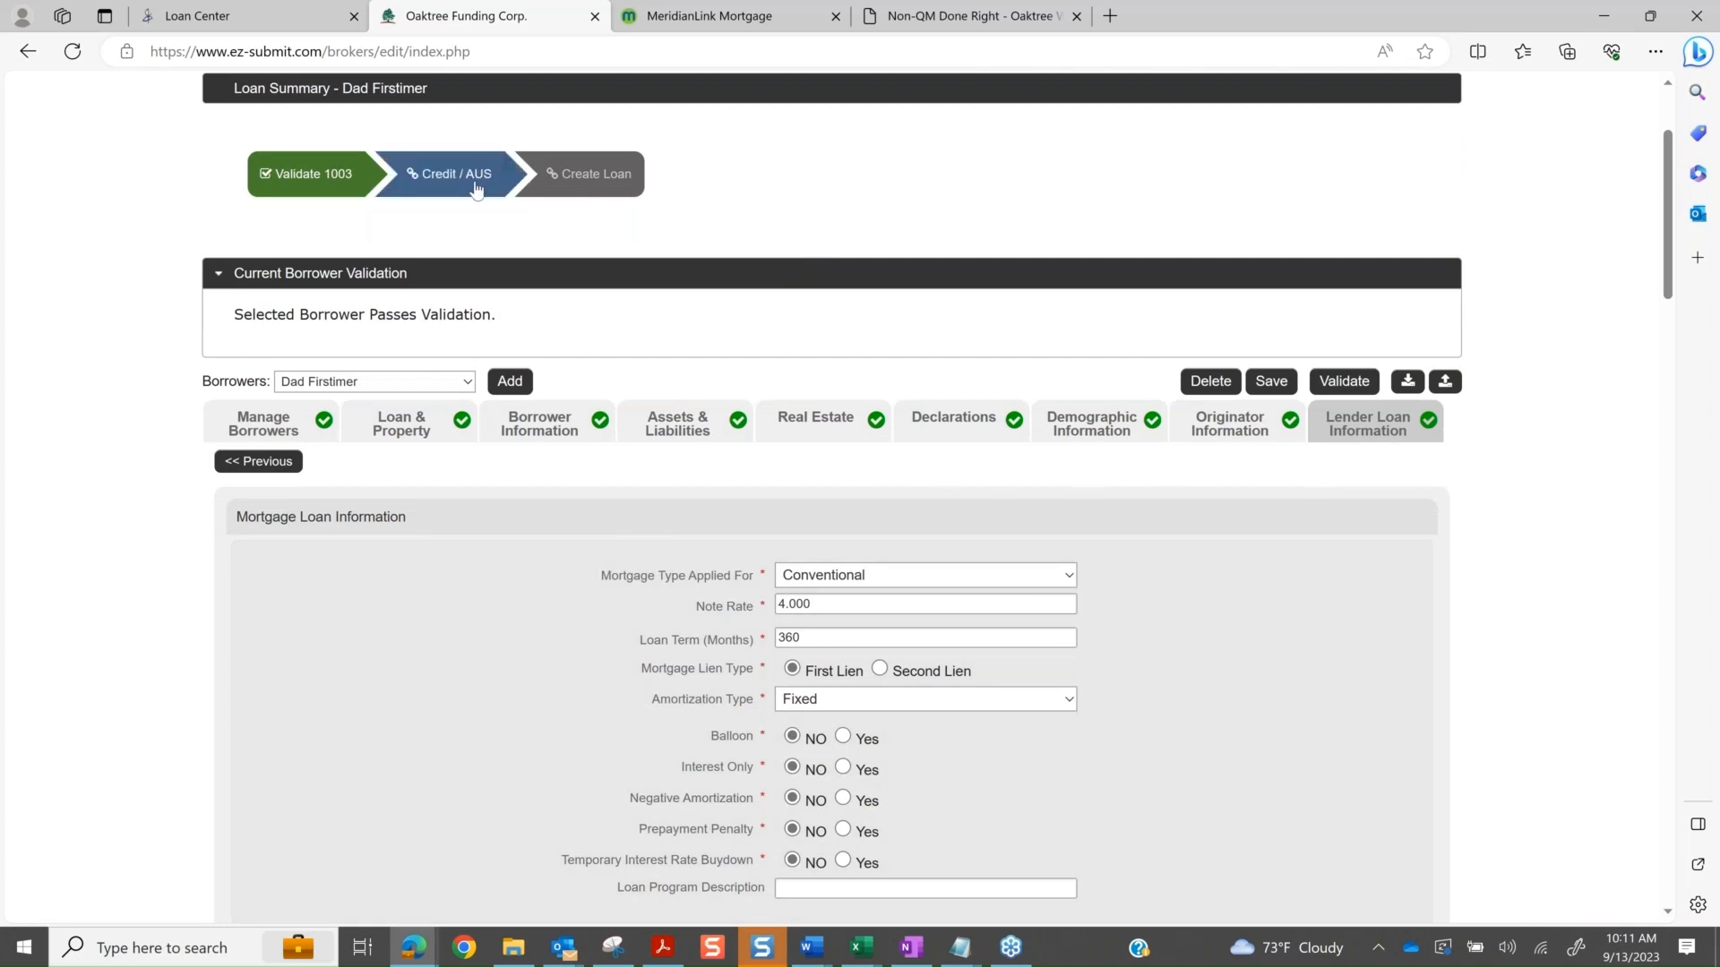
- Collapse the Current Borrower Validation section, check the list of borrowers, and continue to the Credit / AUS stage
click(411, 283)
click(352, 314)
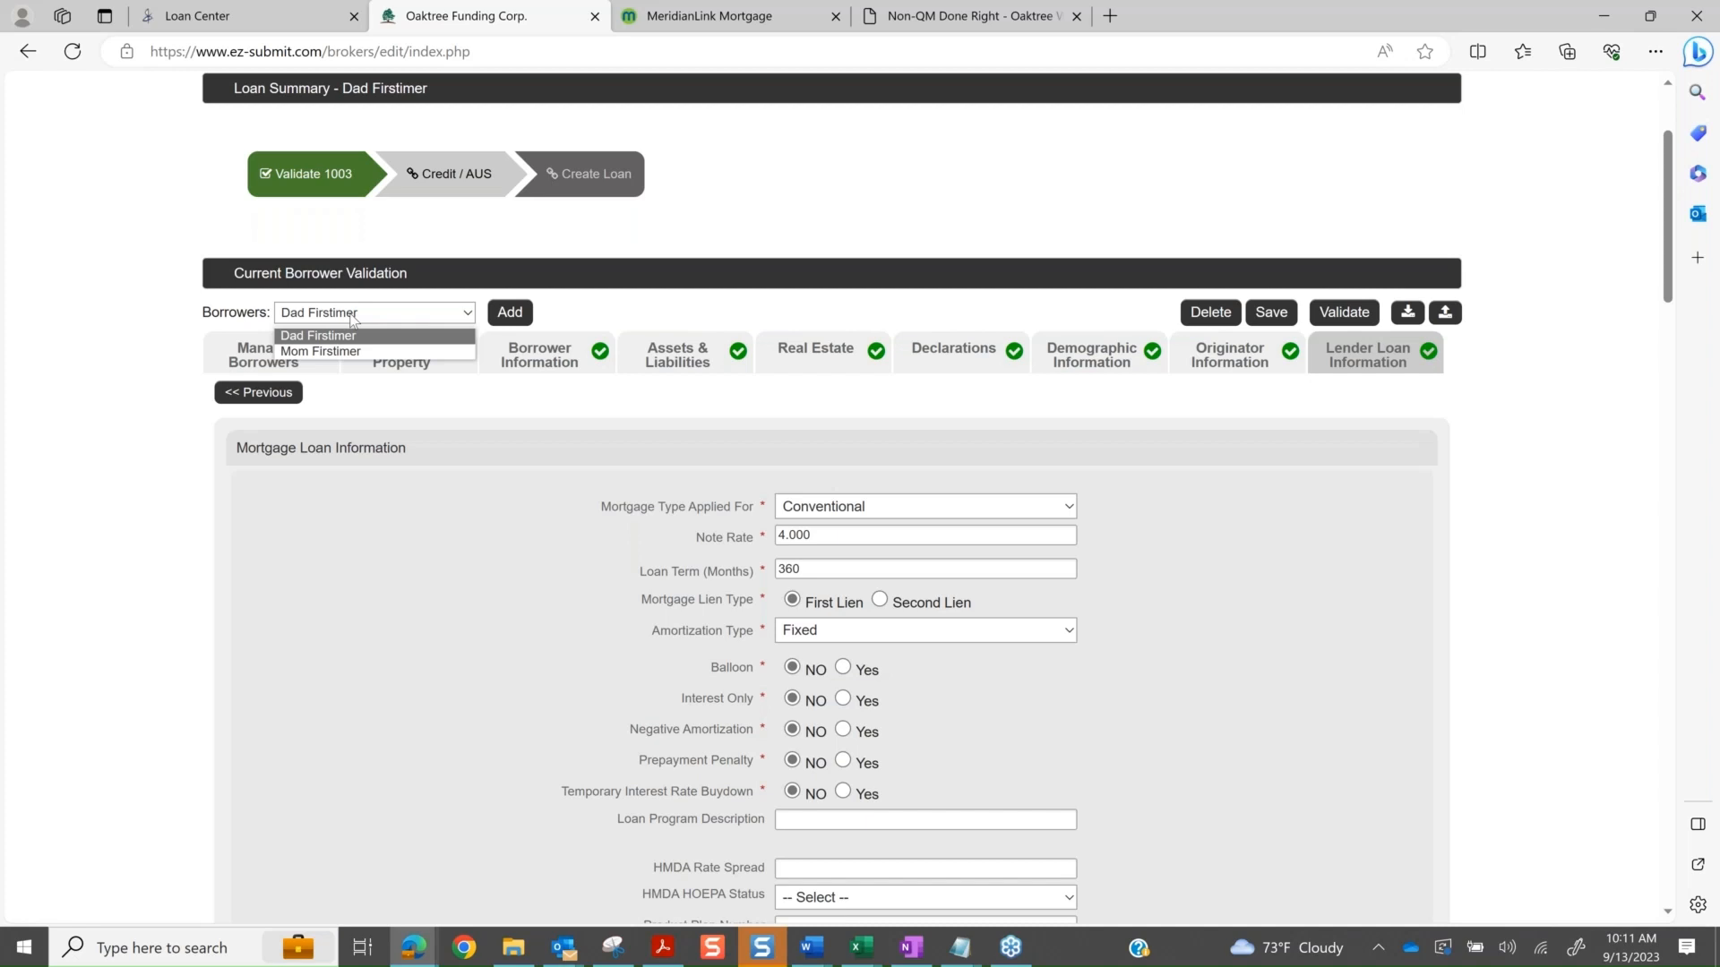
click(750, 201)
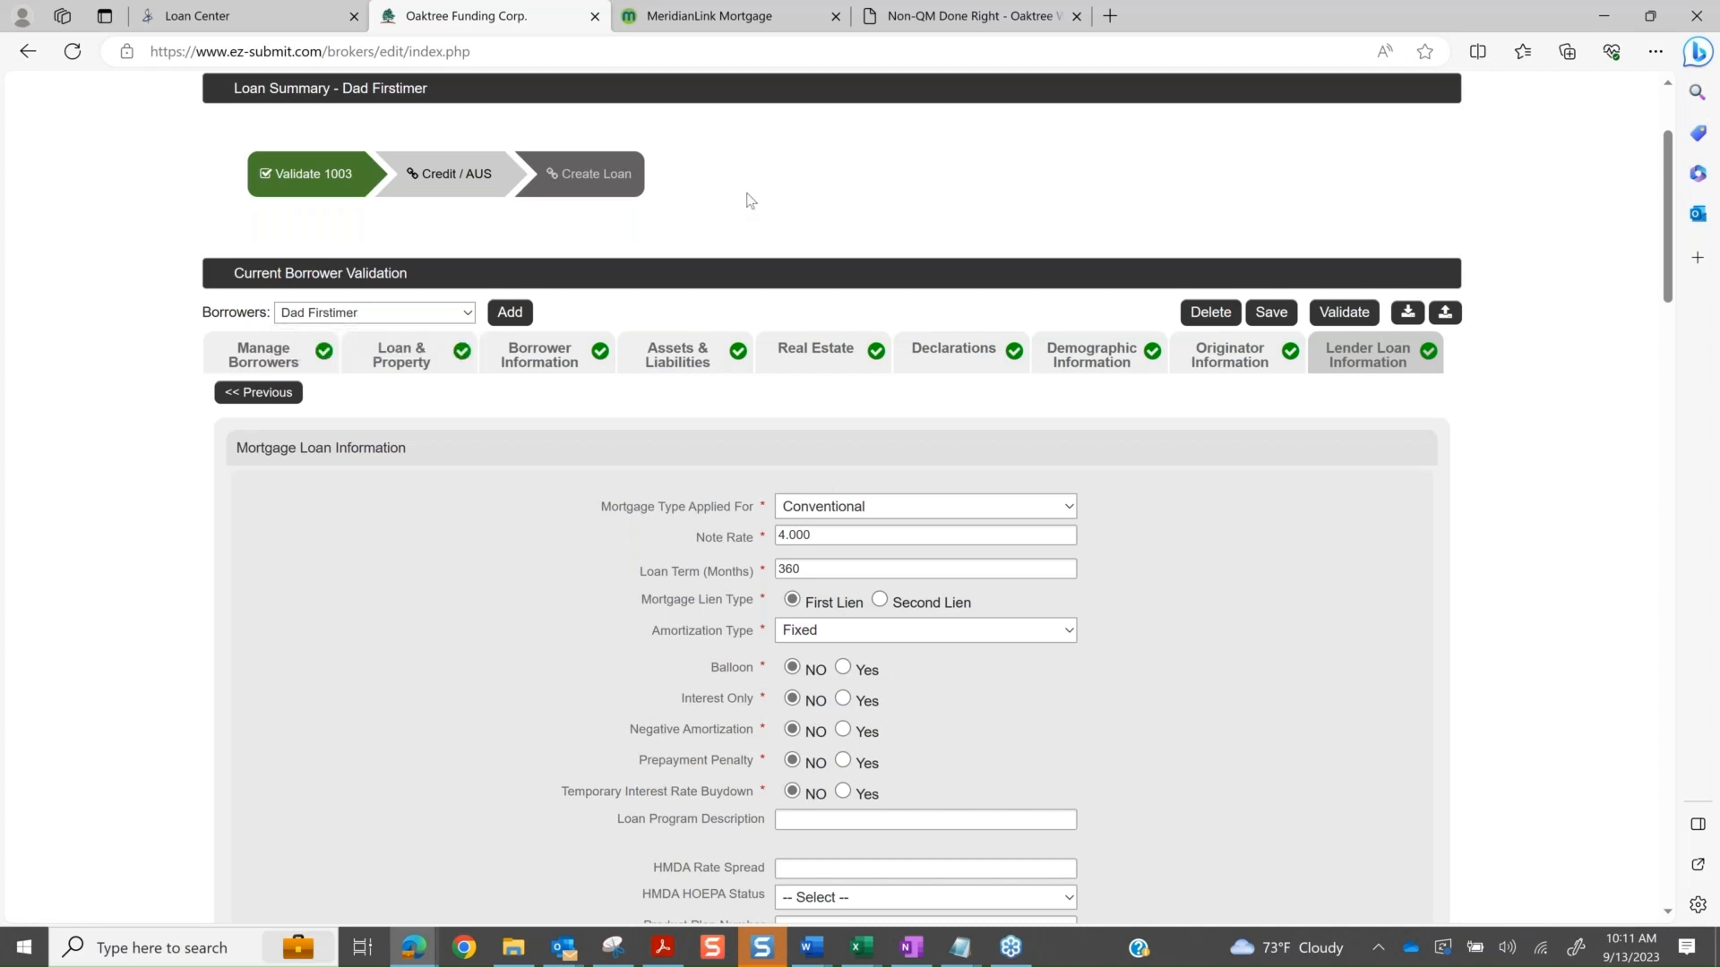
scroll(750, 200, up, 1)
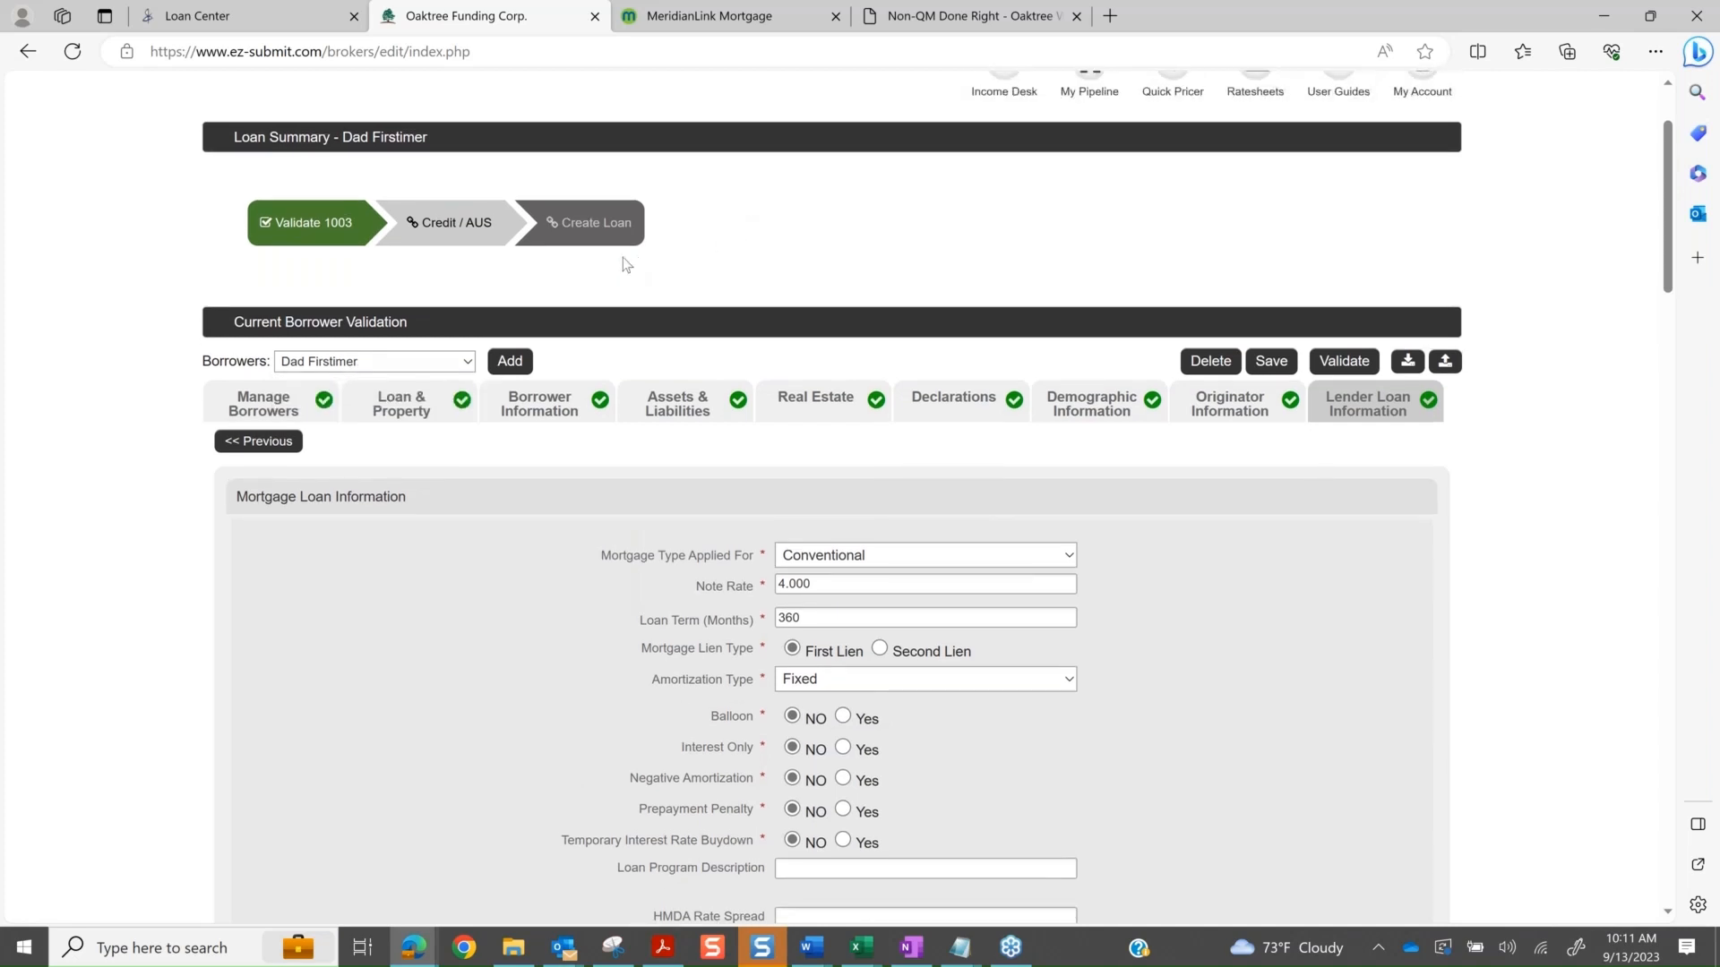
click(448, 231)
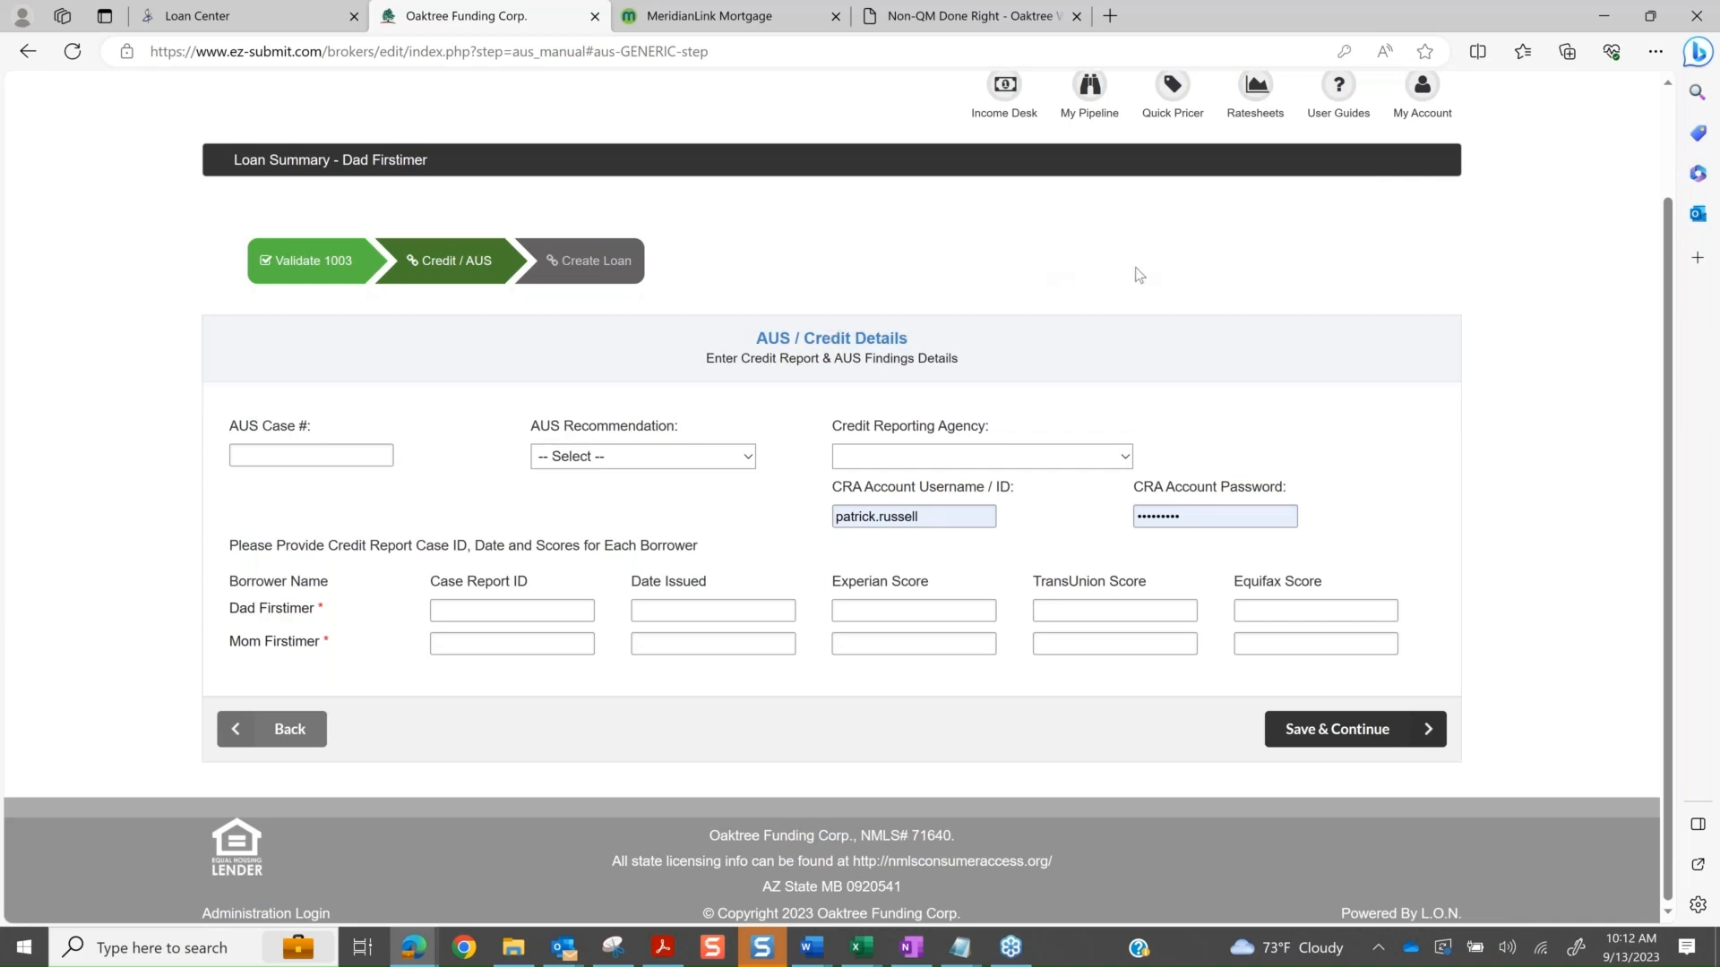
- Set the credit reporting agency to Accurate Financial Services (292) and enter a case report ID for each of the two borrowers
click(1080, 458)
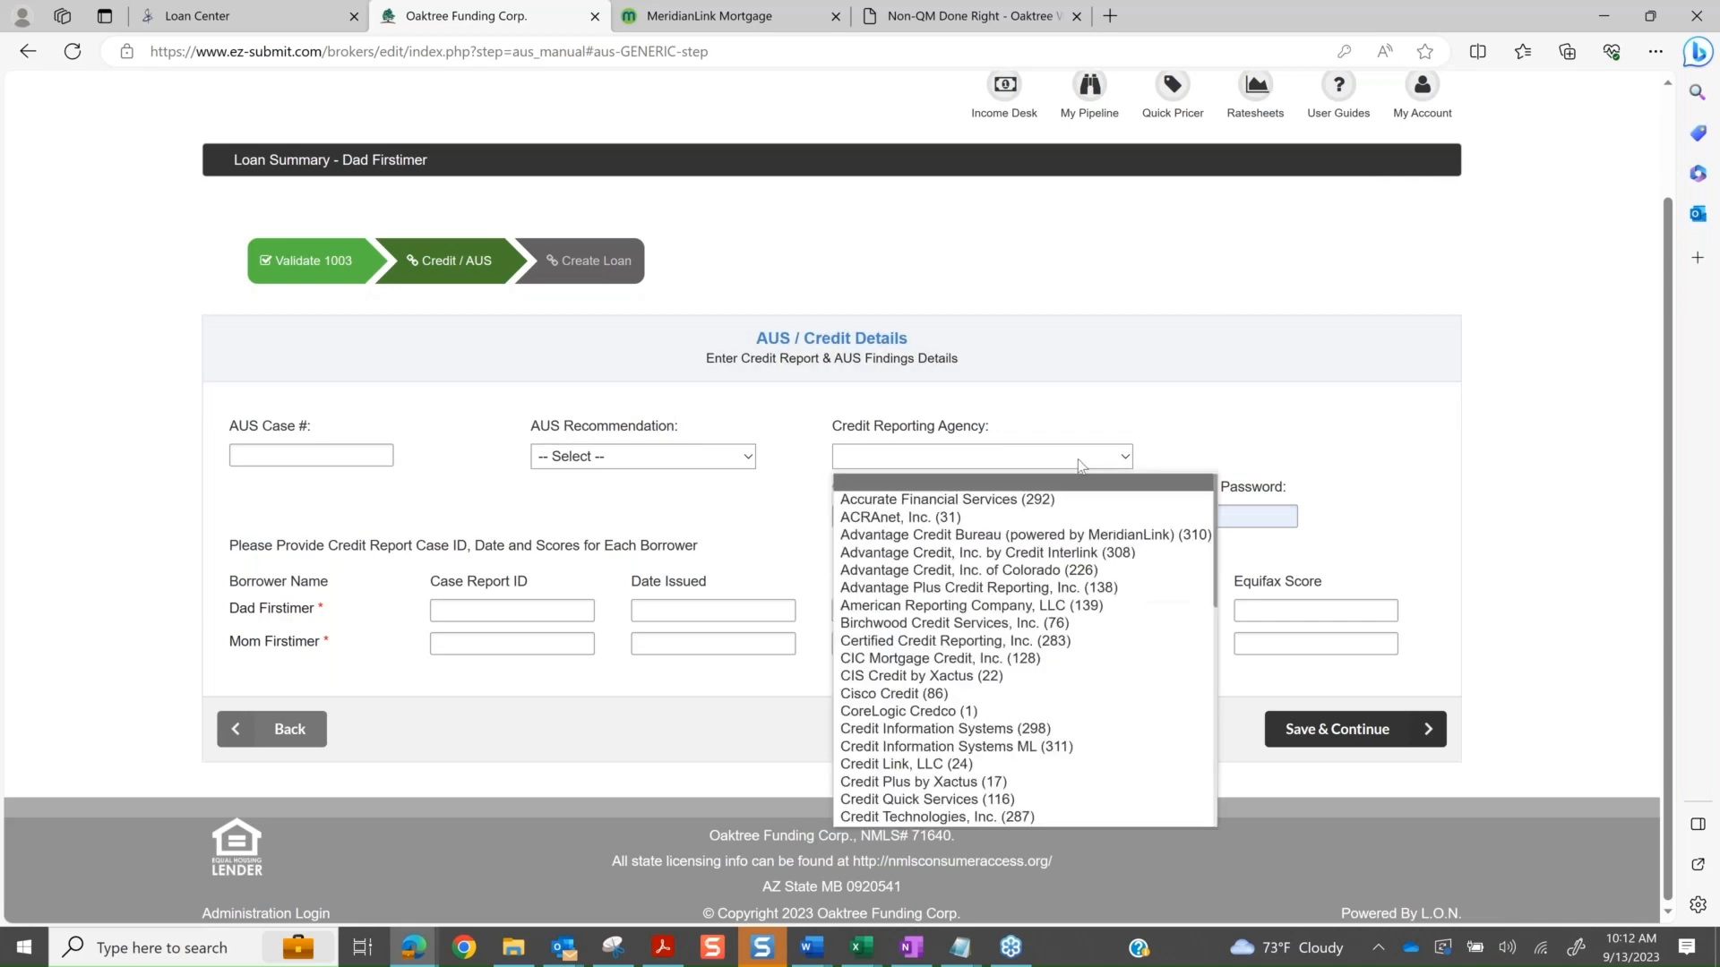
click(1053, 488)
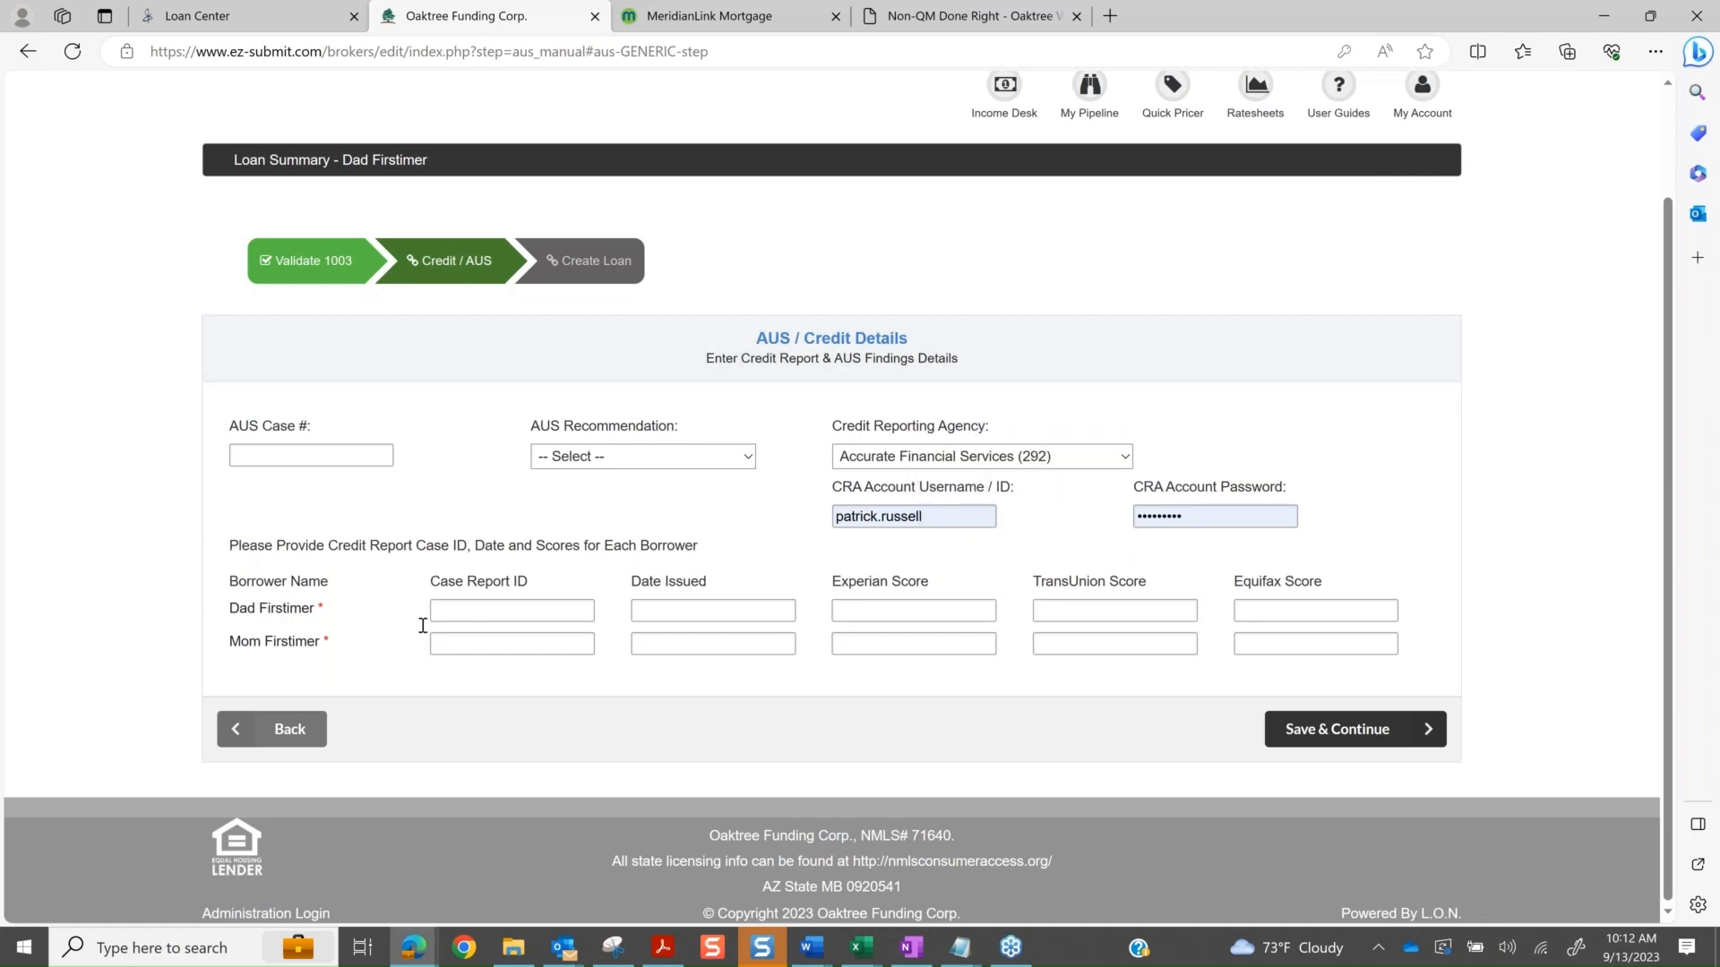
click(495, 609)
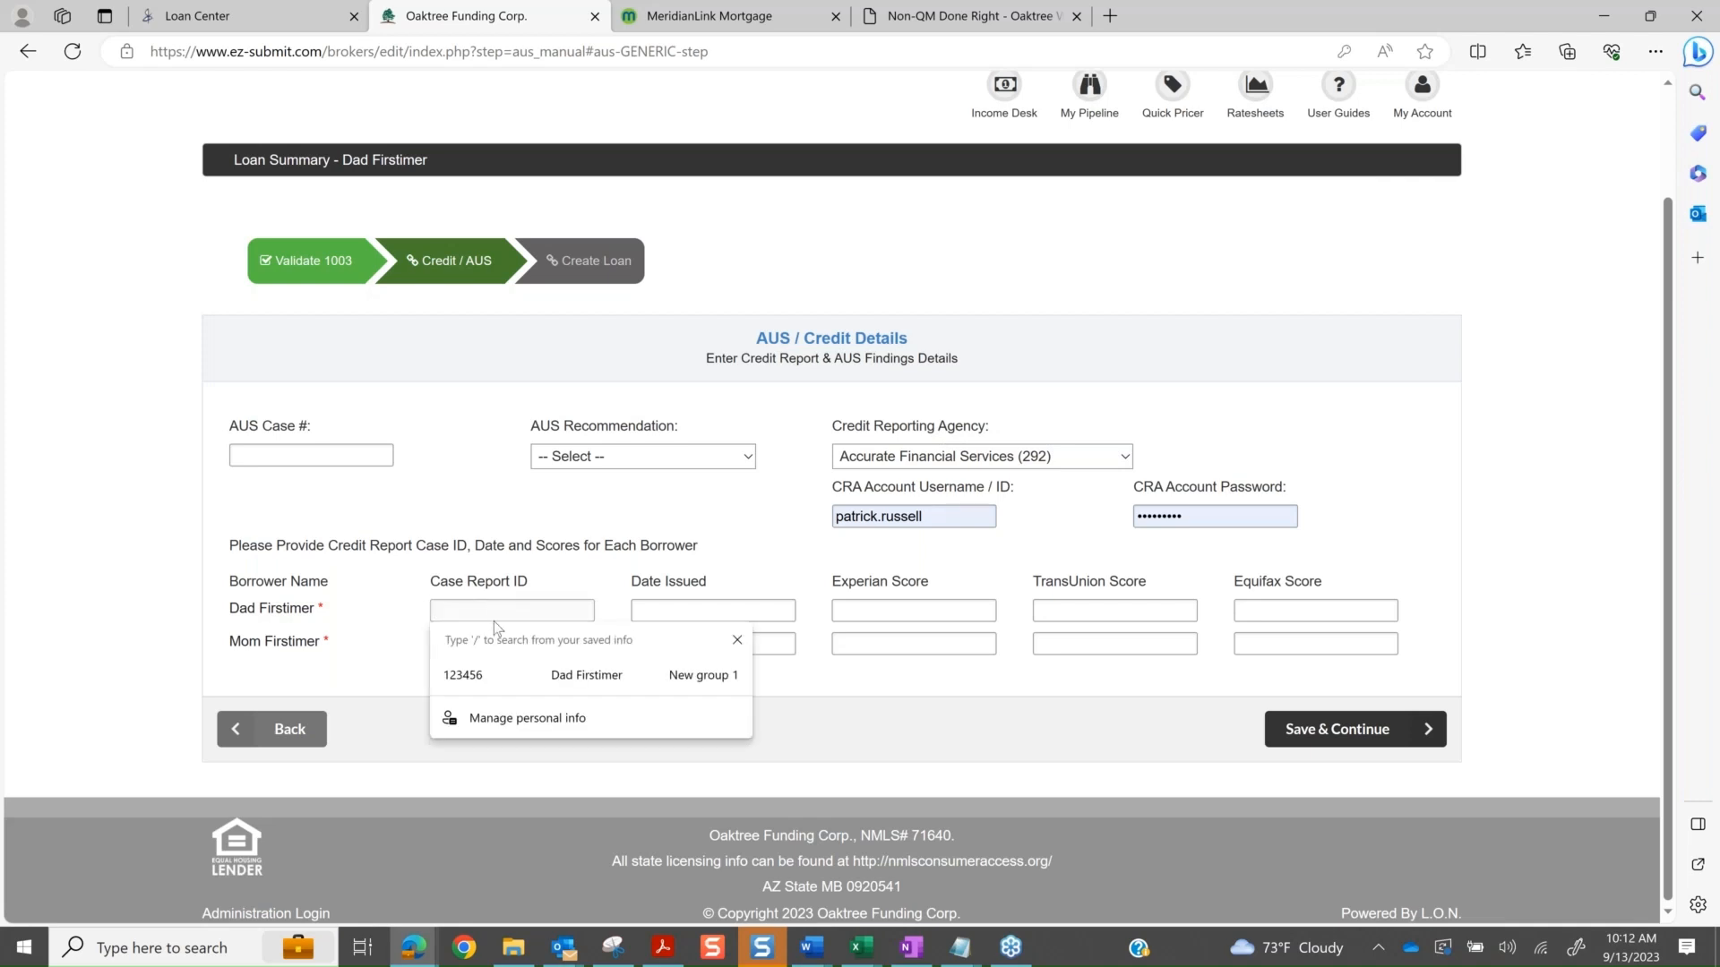
text(12345)
key(Tab)
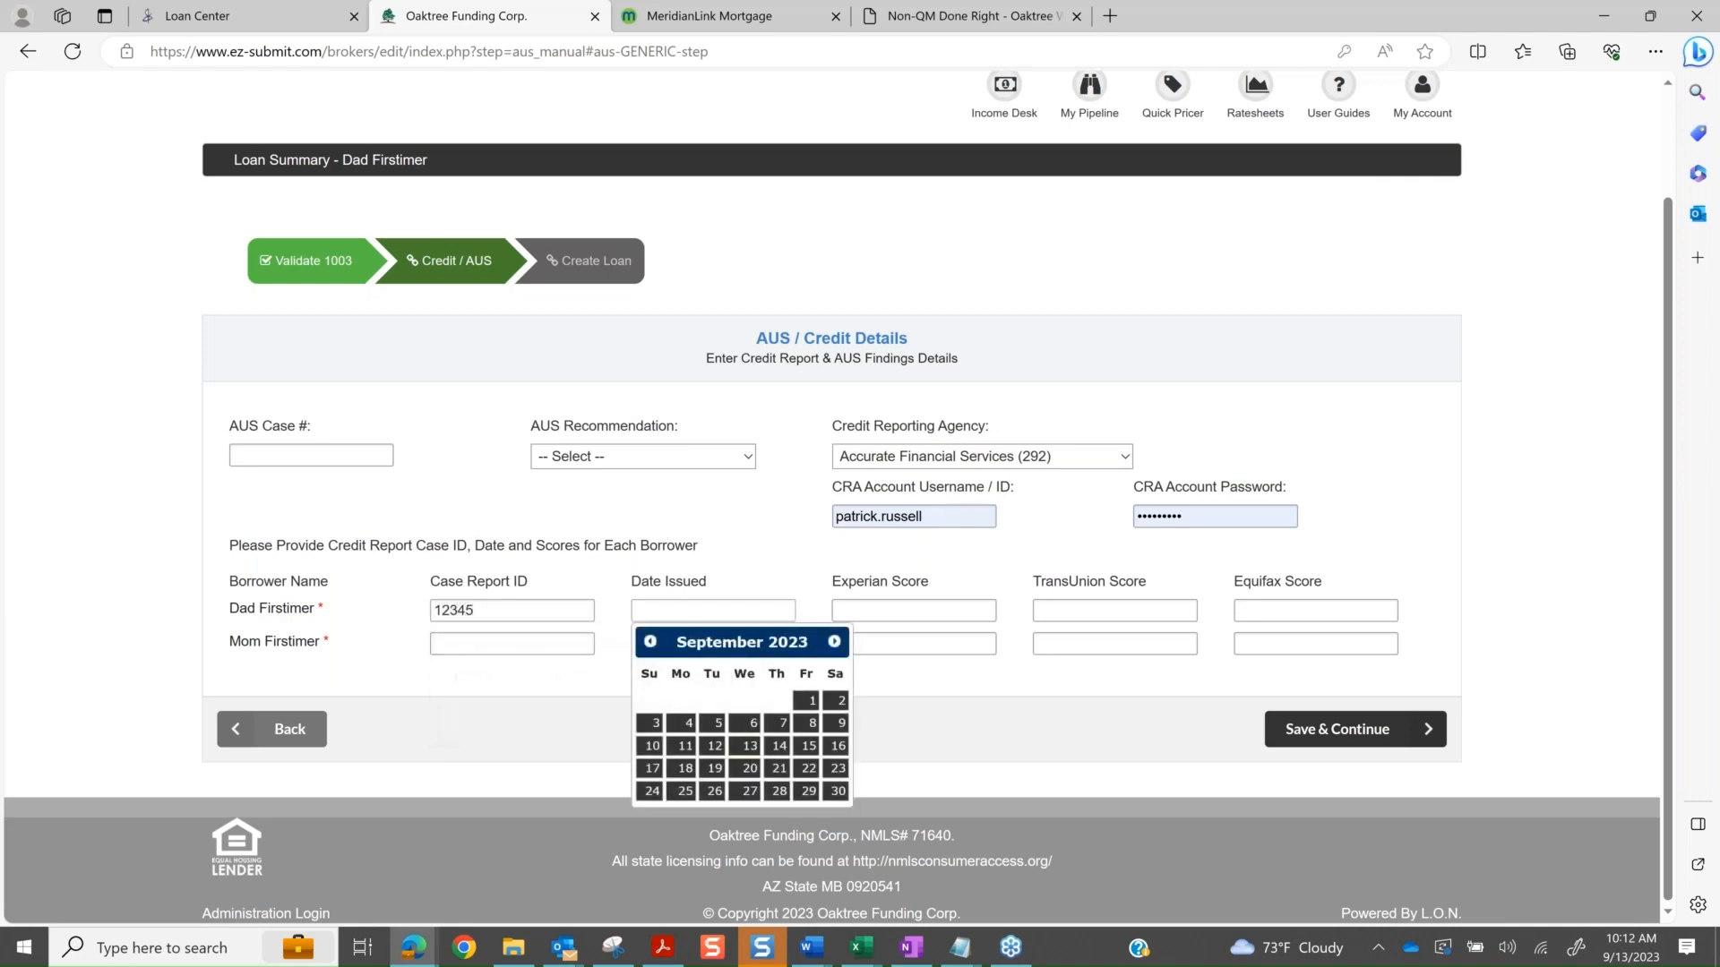
click(482, 641)
text(1324)
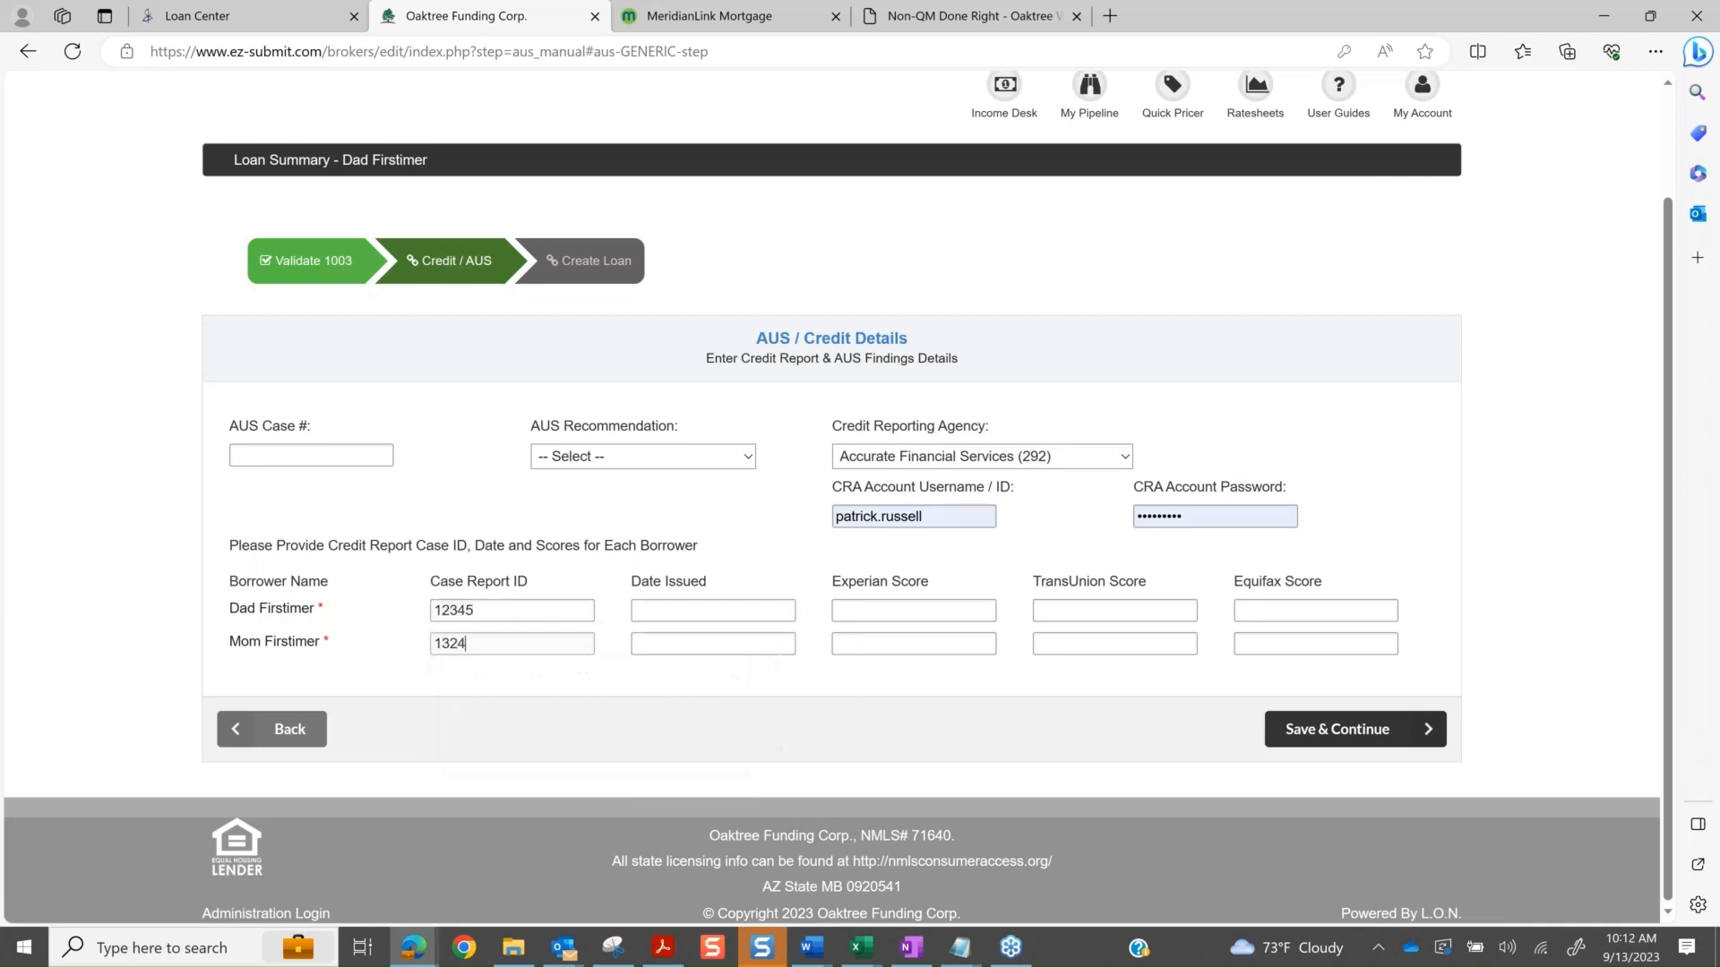
text(5)
- Set the credit report's Date Issued to 09/13/2023 for both borrowers
click(744, 606)
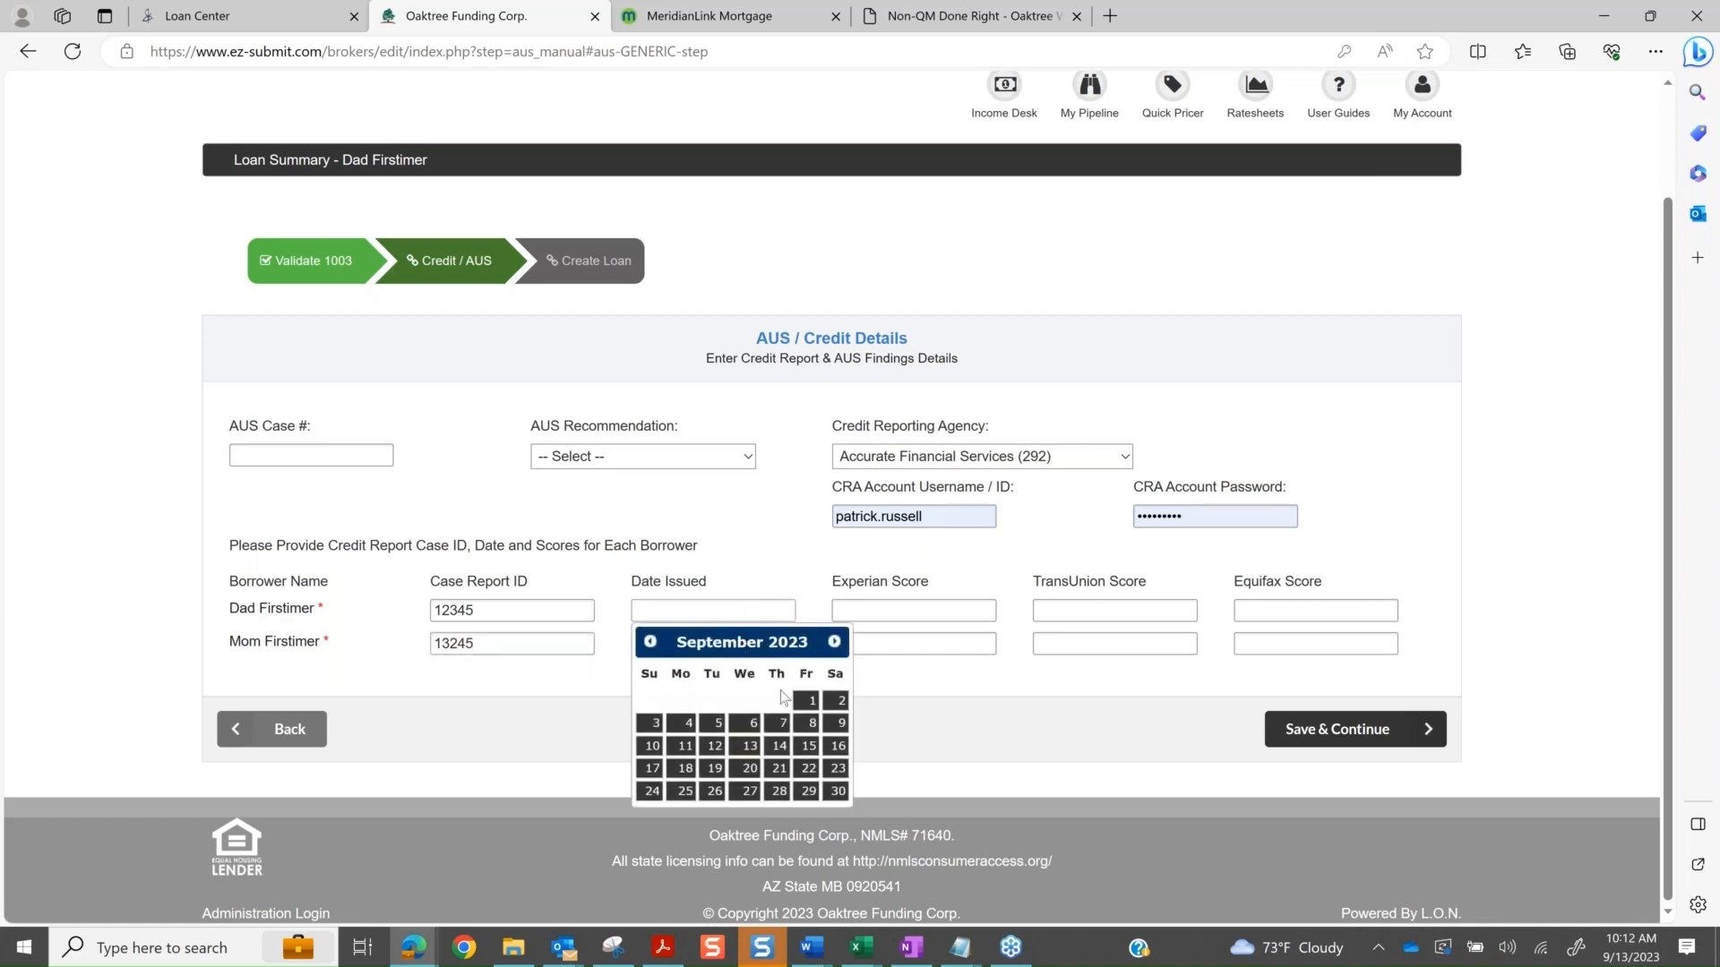
click(760, 753)
click(734, 641)
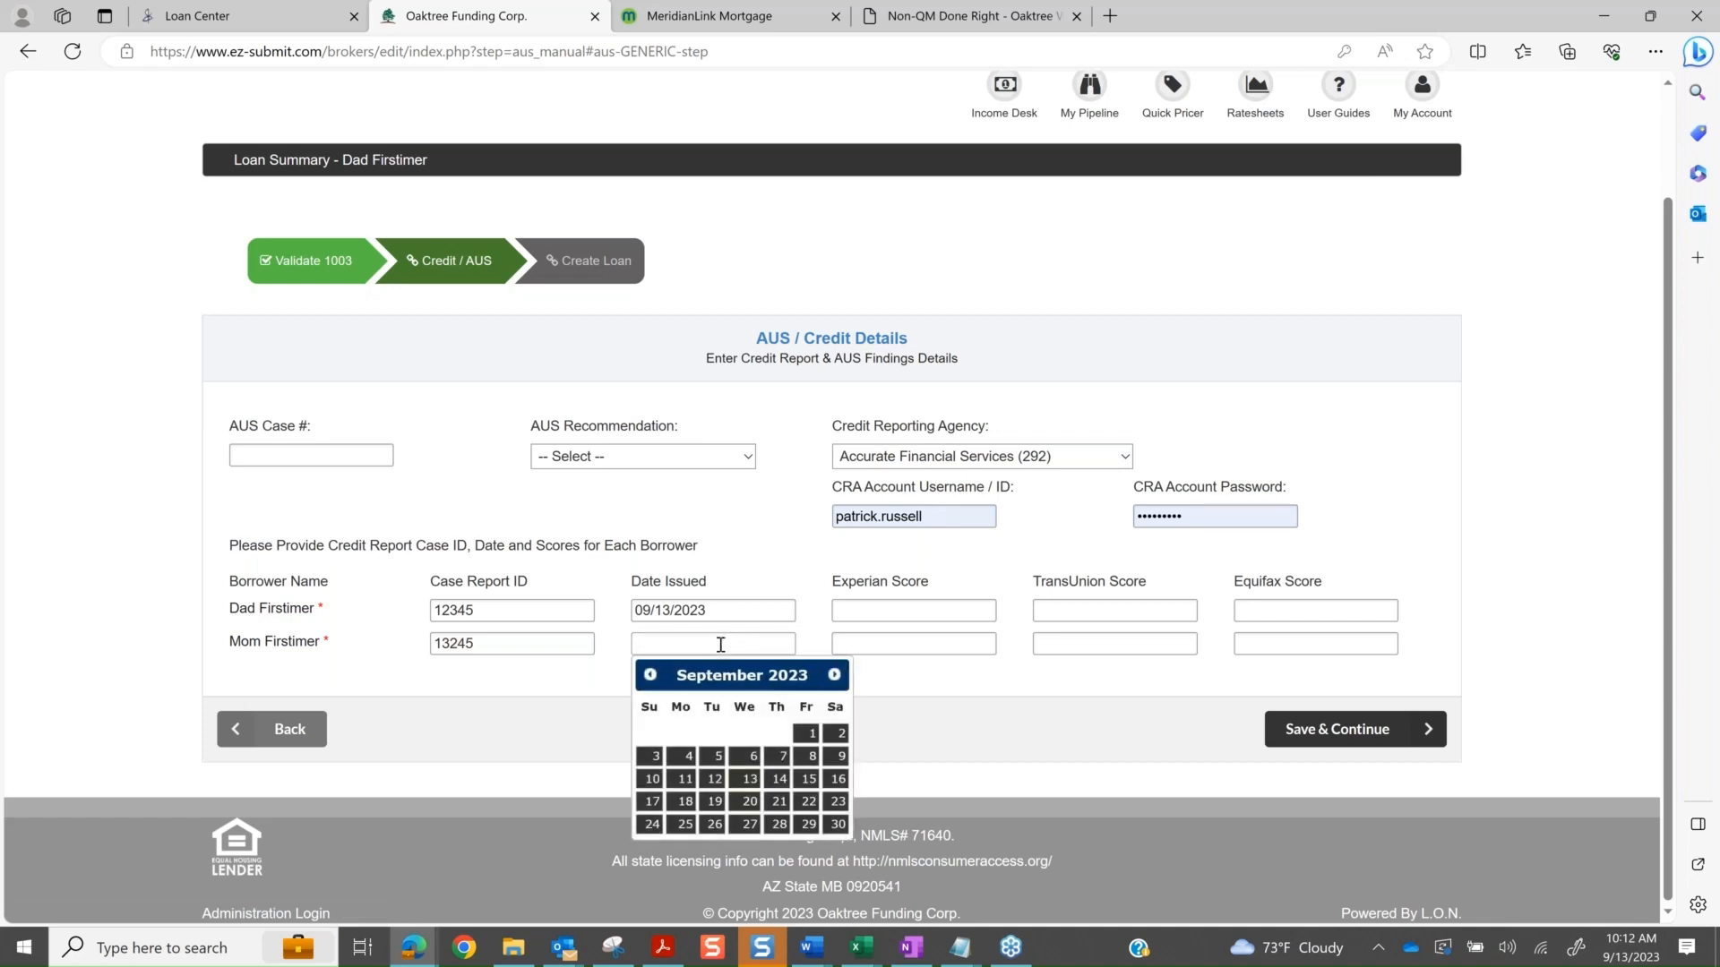
click(750, 778)
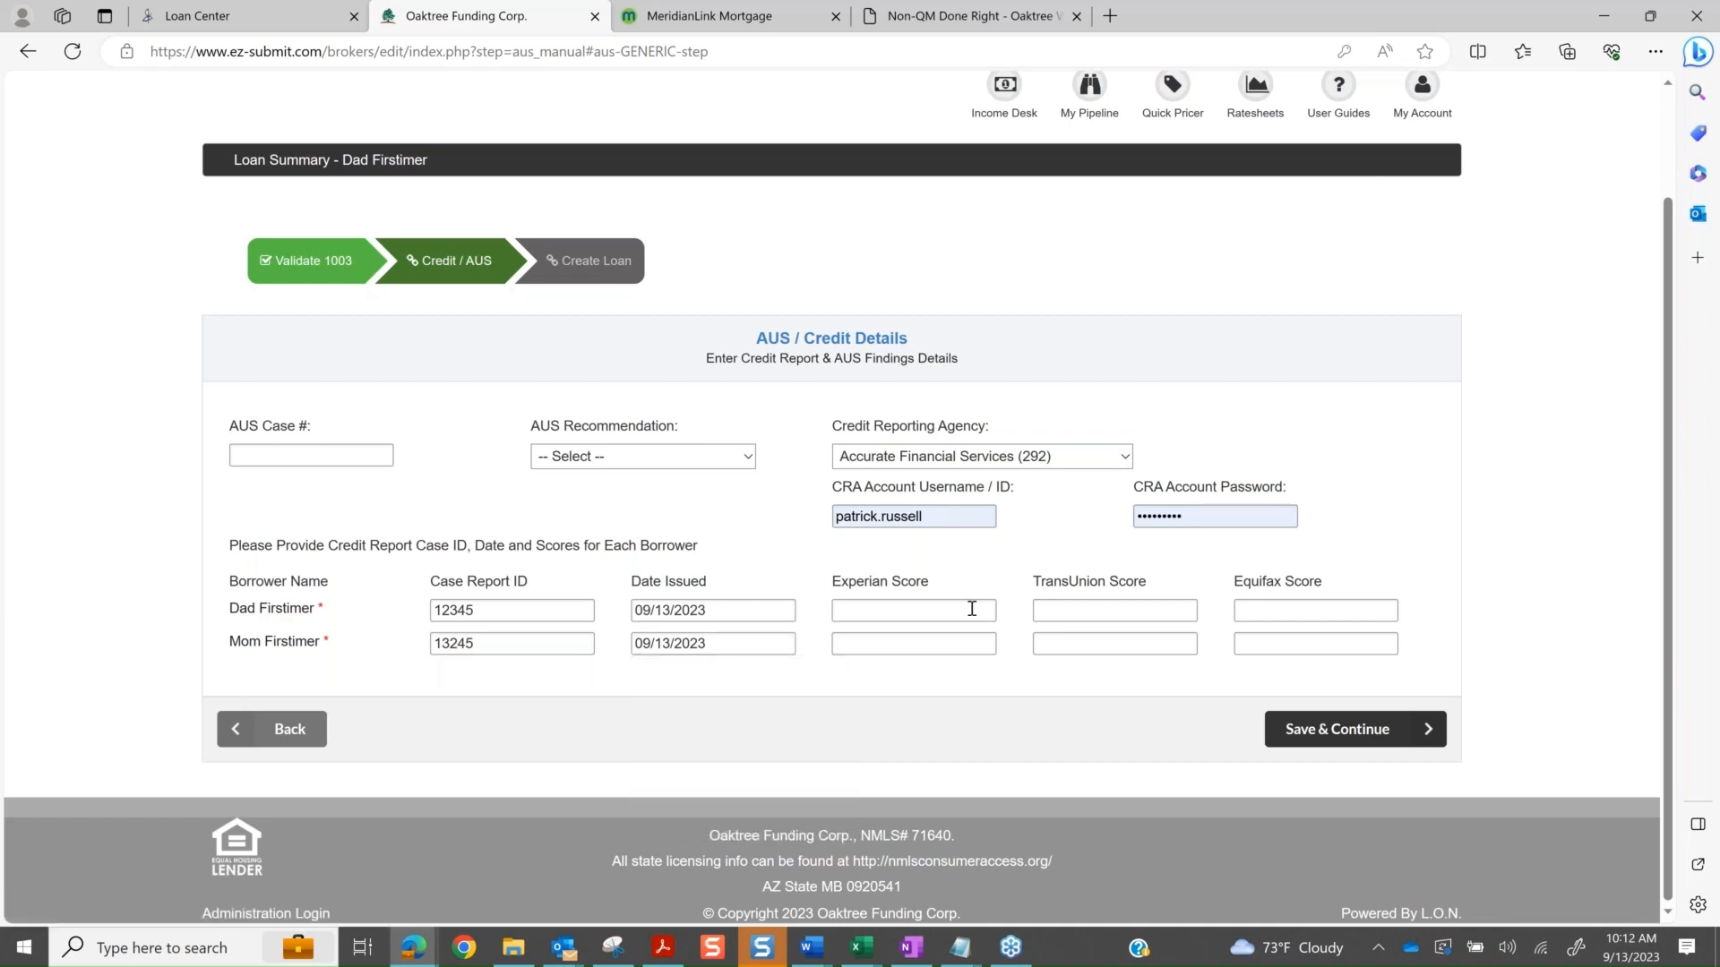
- Enter Experian, TransUnion and Equifax scores of 750, 800, 750 for the borrower and 800, 750, 750 for the co-borrower, then save and continue
click(919, 616)
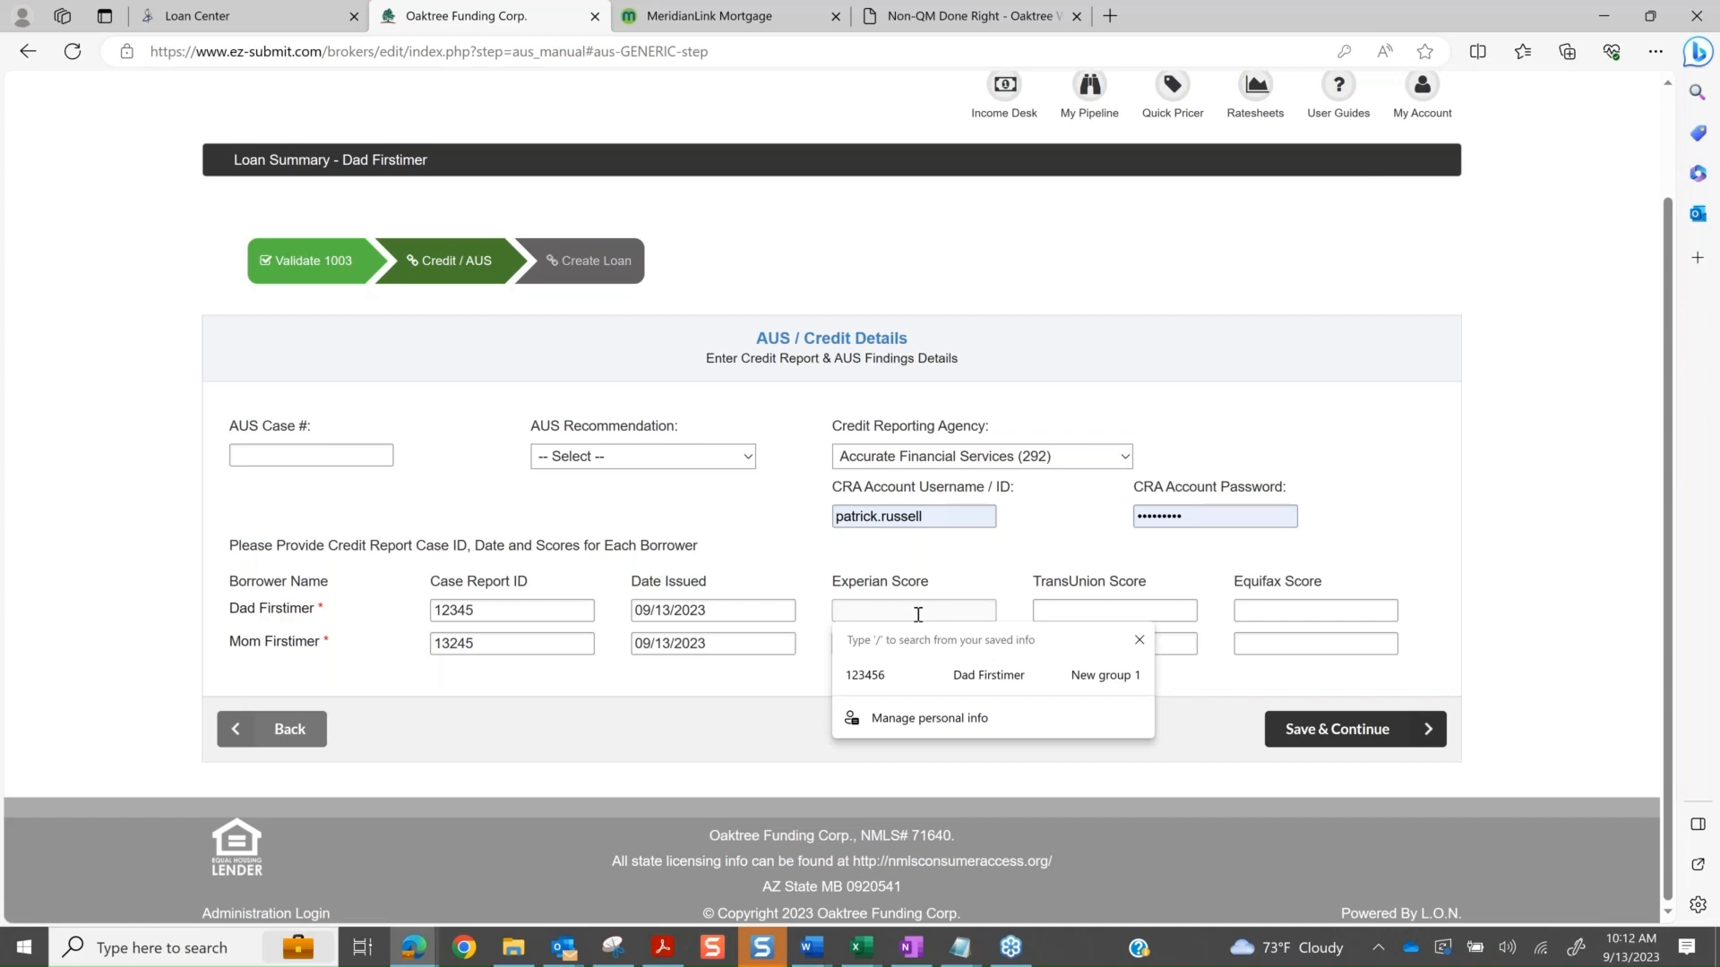
text(750)
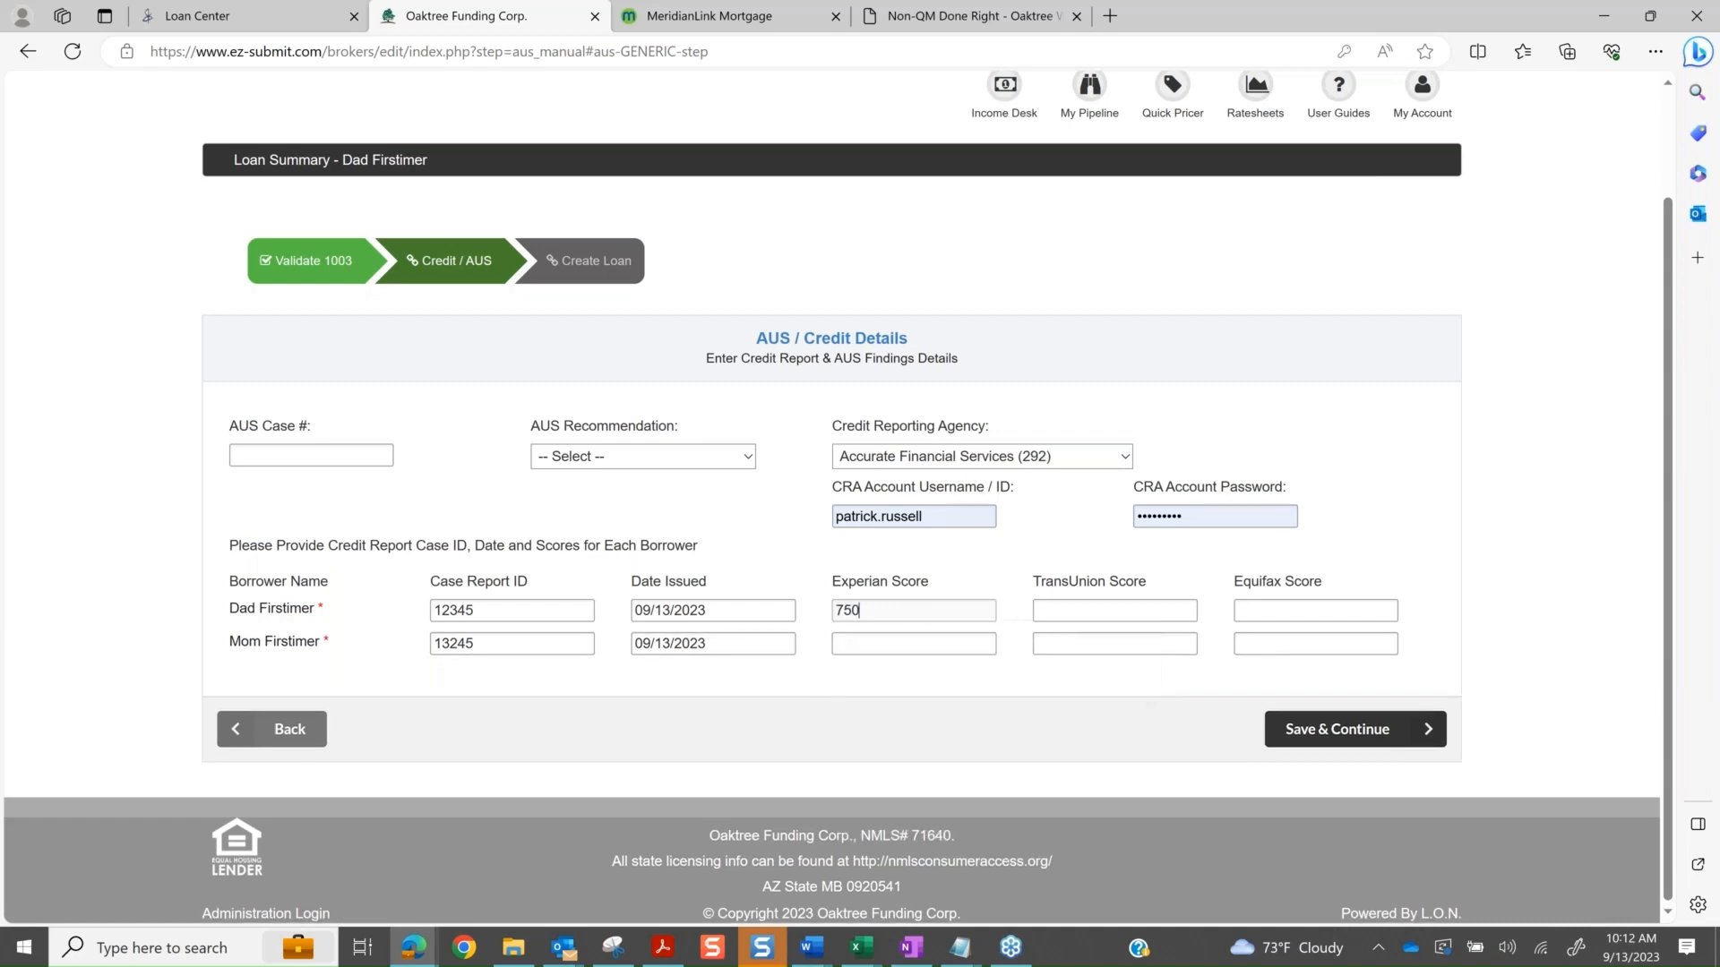
key(Tab)
text(800)
key(Tab)
text(750)
key(Tab)
key(Tab)
key(Tab)
text(800)
key(Tab)
text(750)
key(Tab)
text(750)
click(1357, 731)
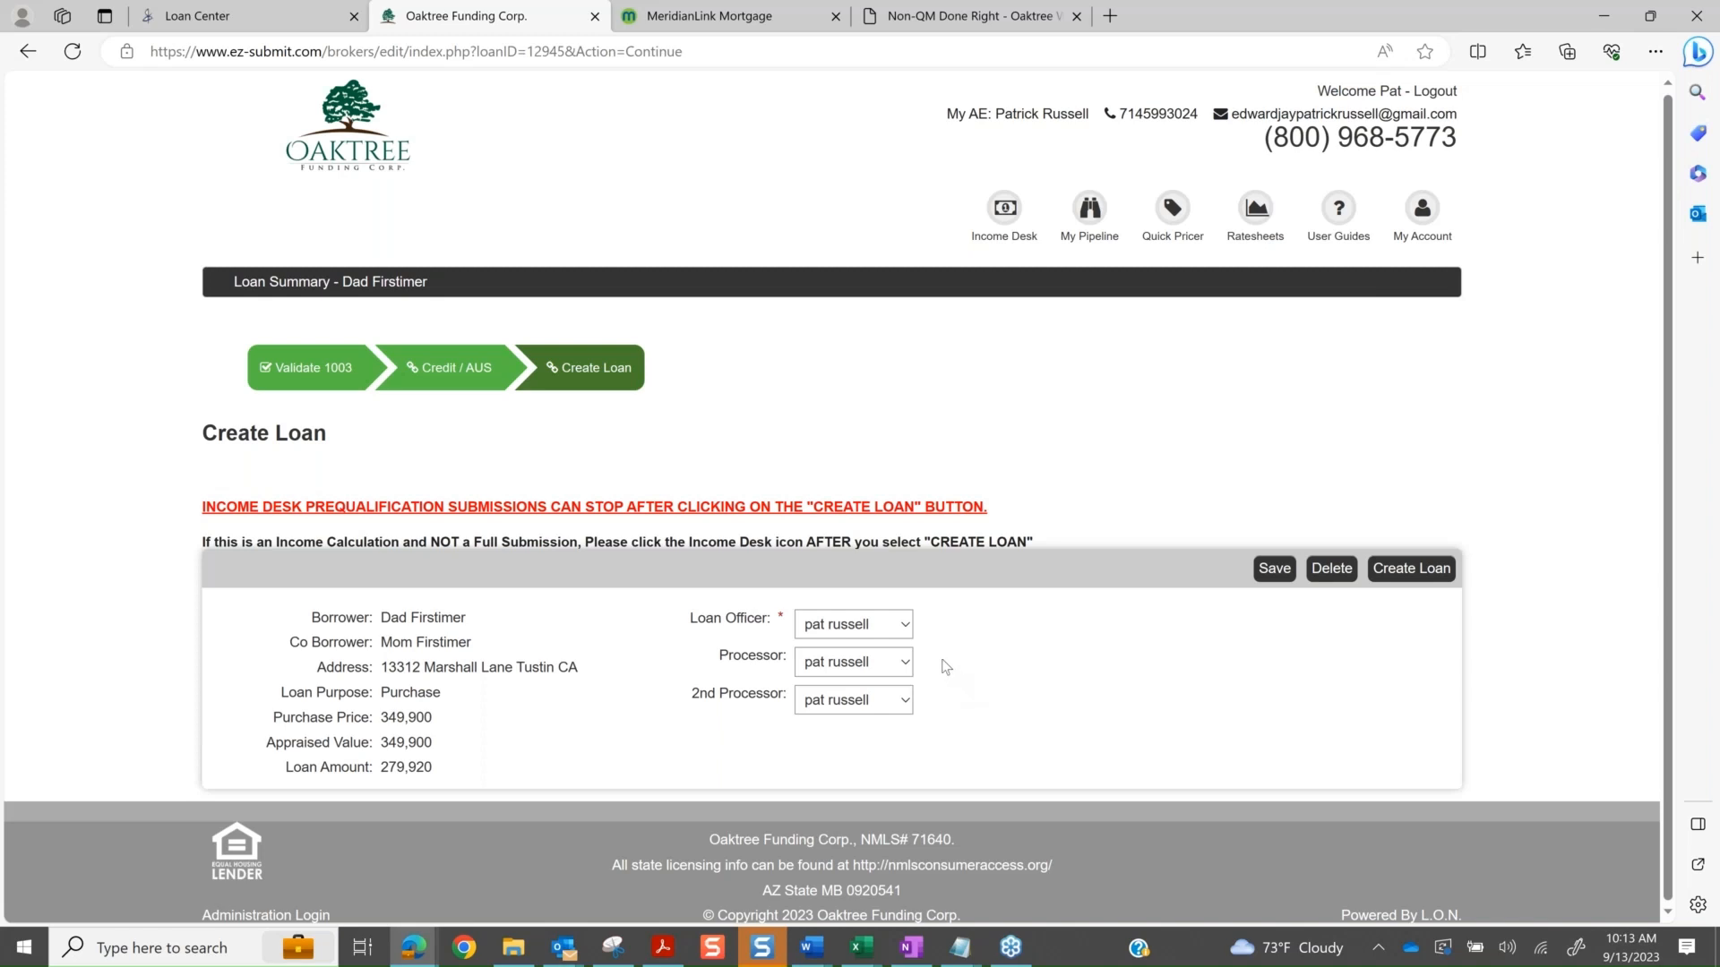
- Check which people can be assigned as Loan Officer and Processor on the Create Loan page
click(899, 626)
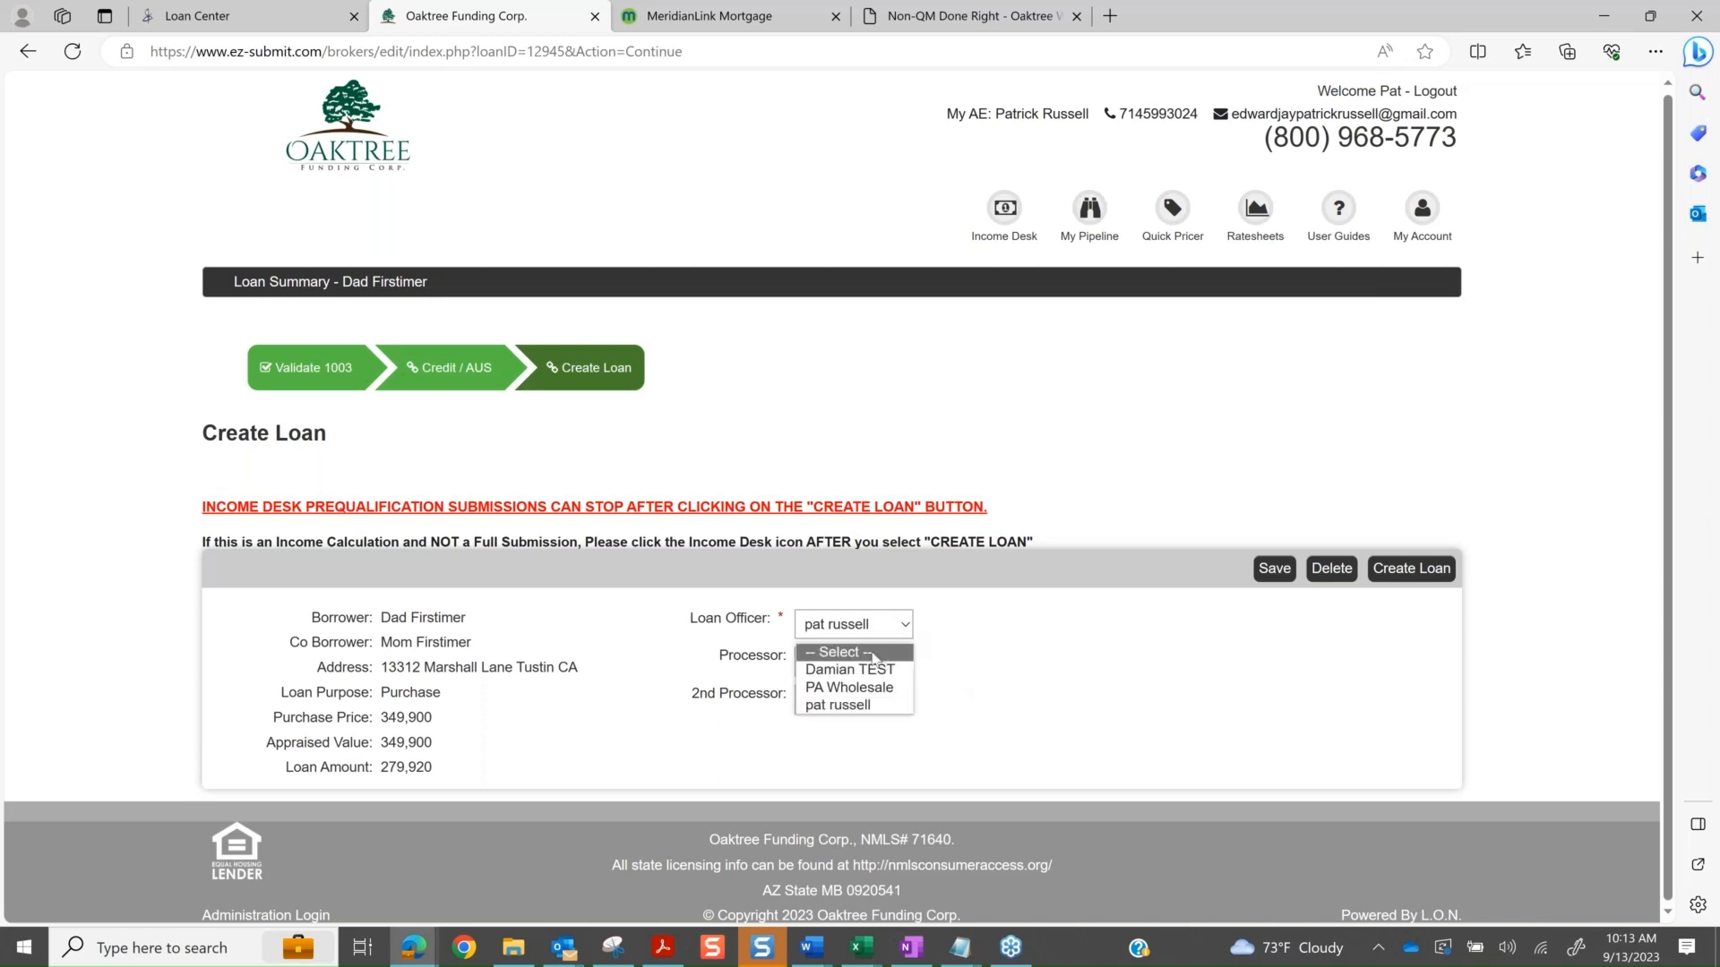
click(879, 627)
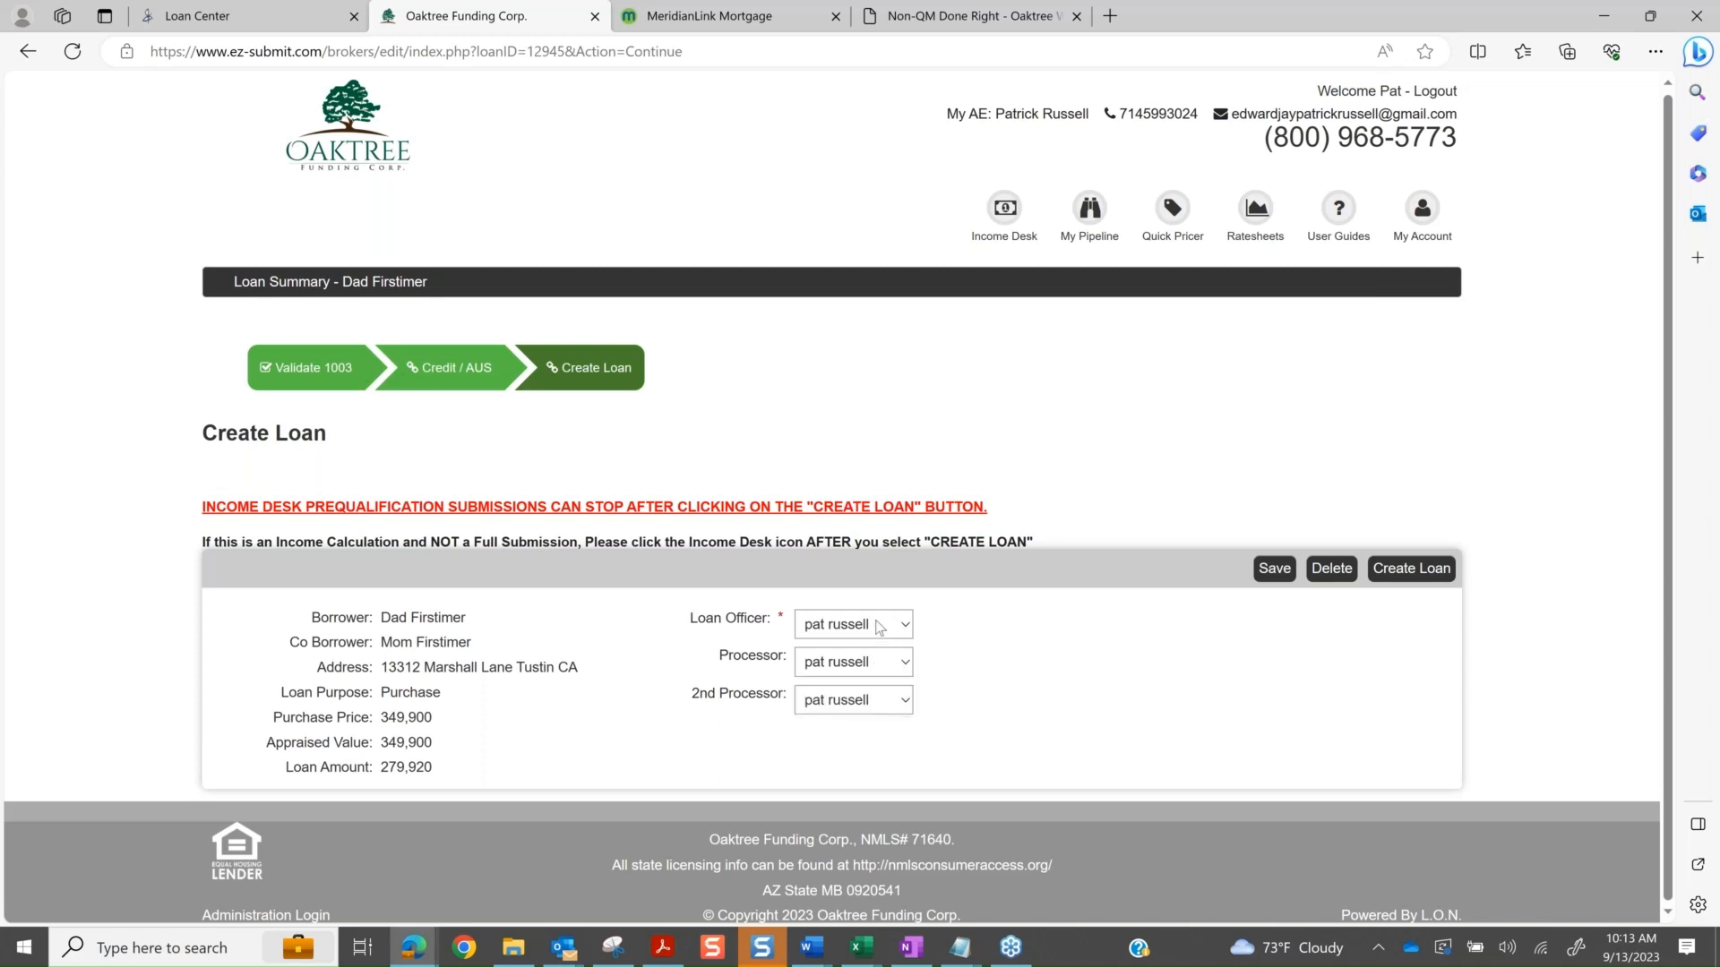
click(864, 671)
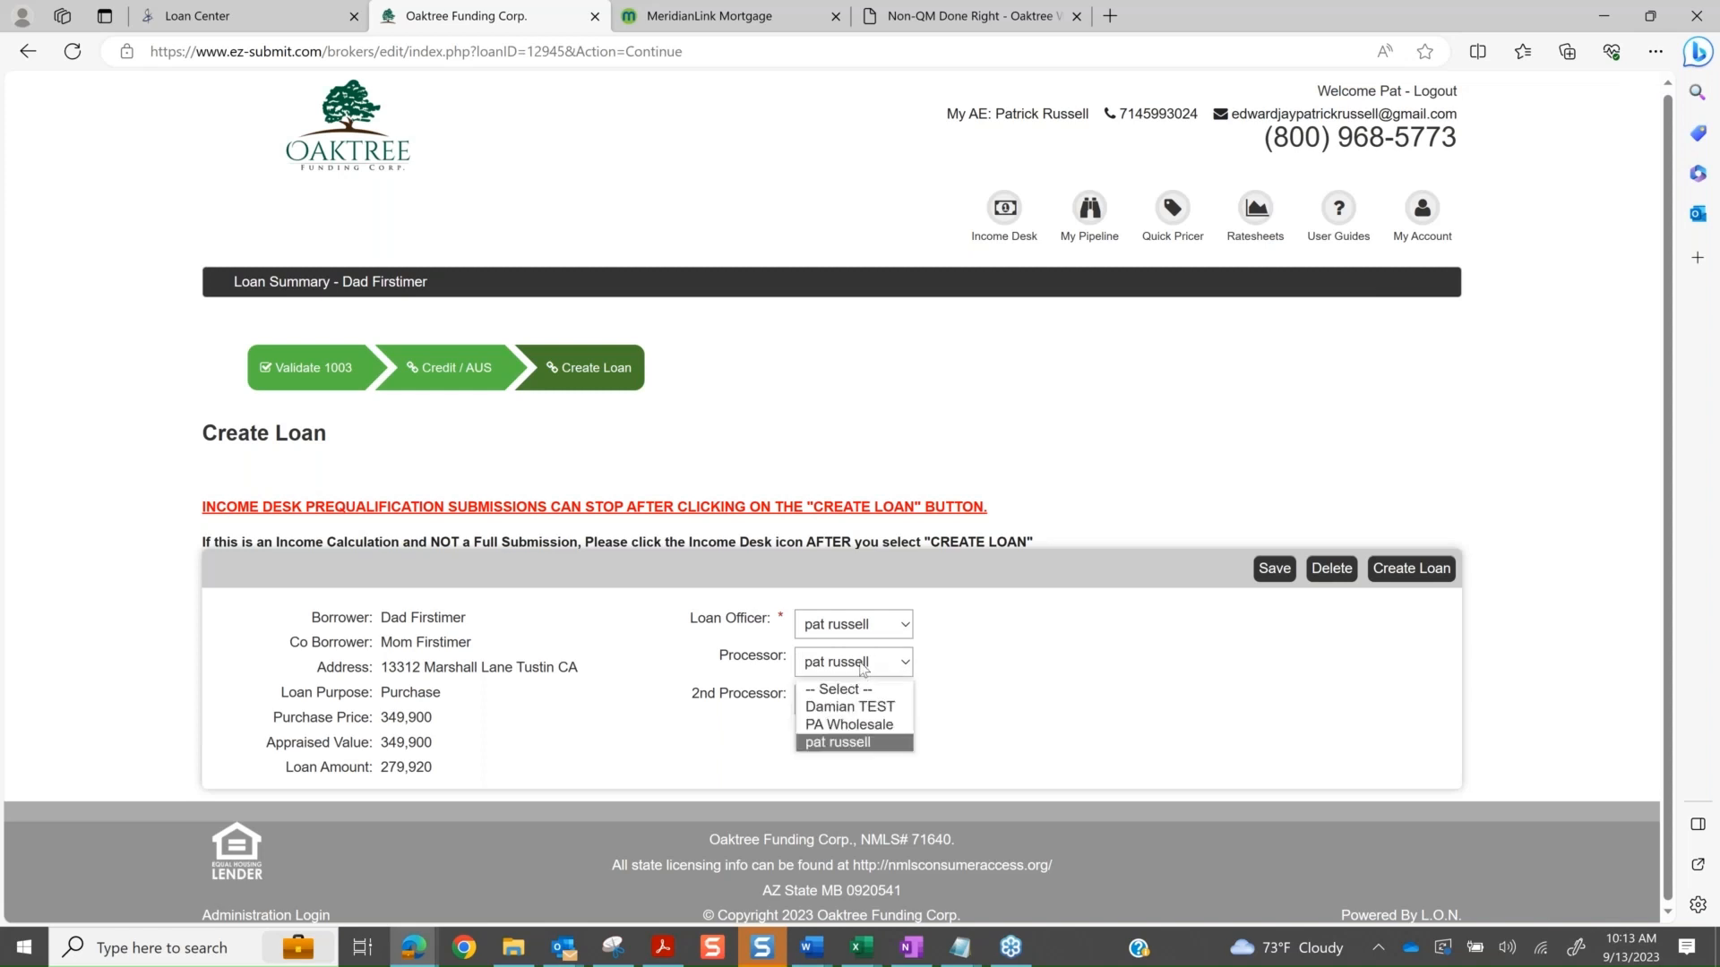
click(864, 670)
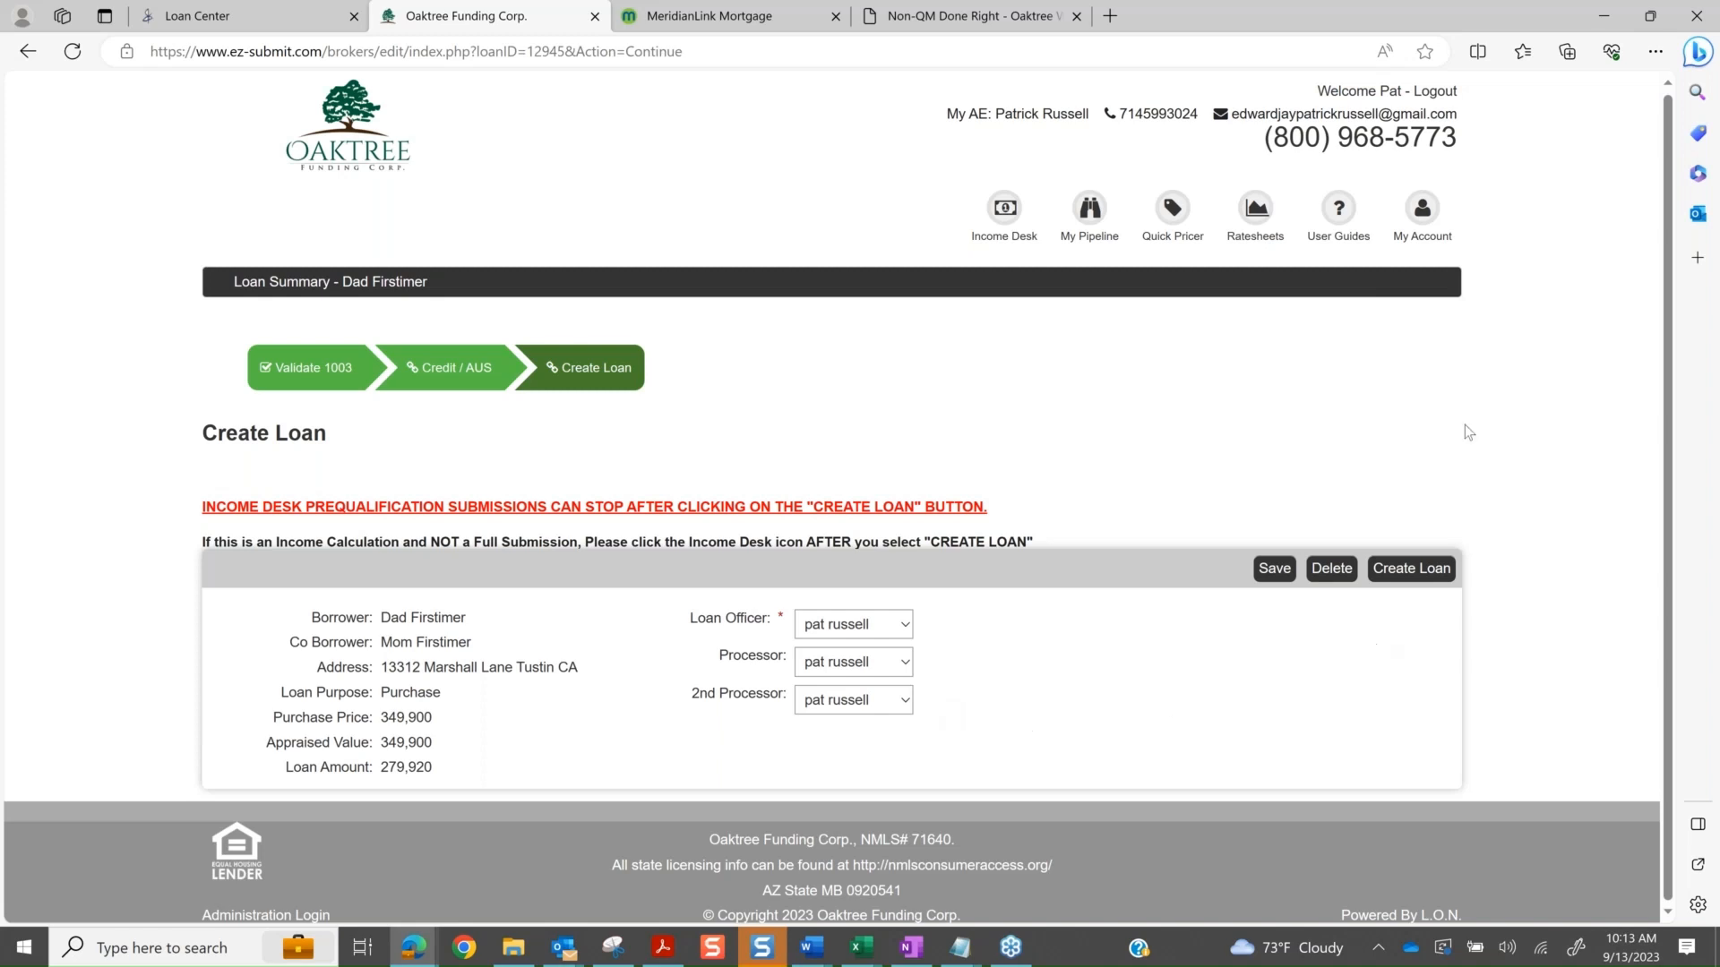
- Create the new loan from the validated application and confirm the creation
click(1418, 571)
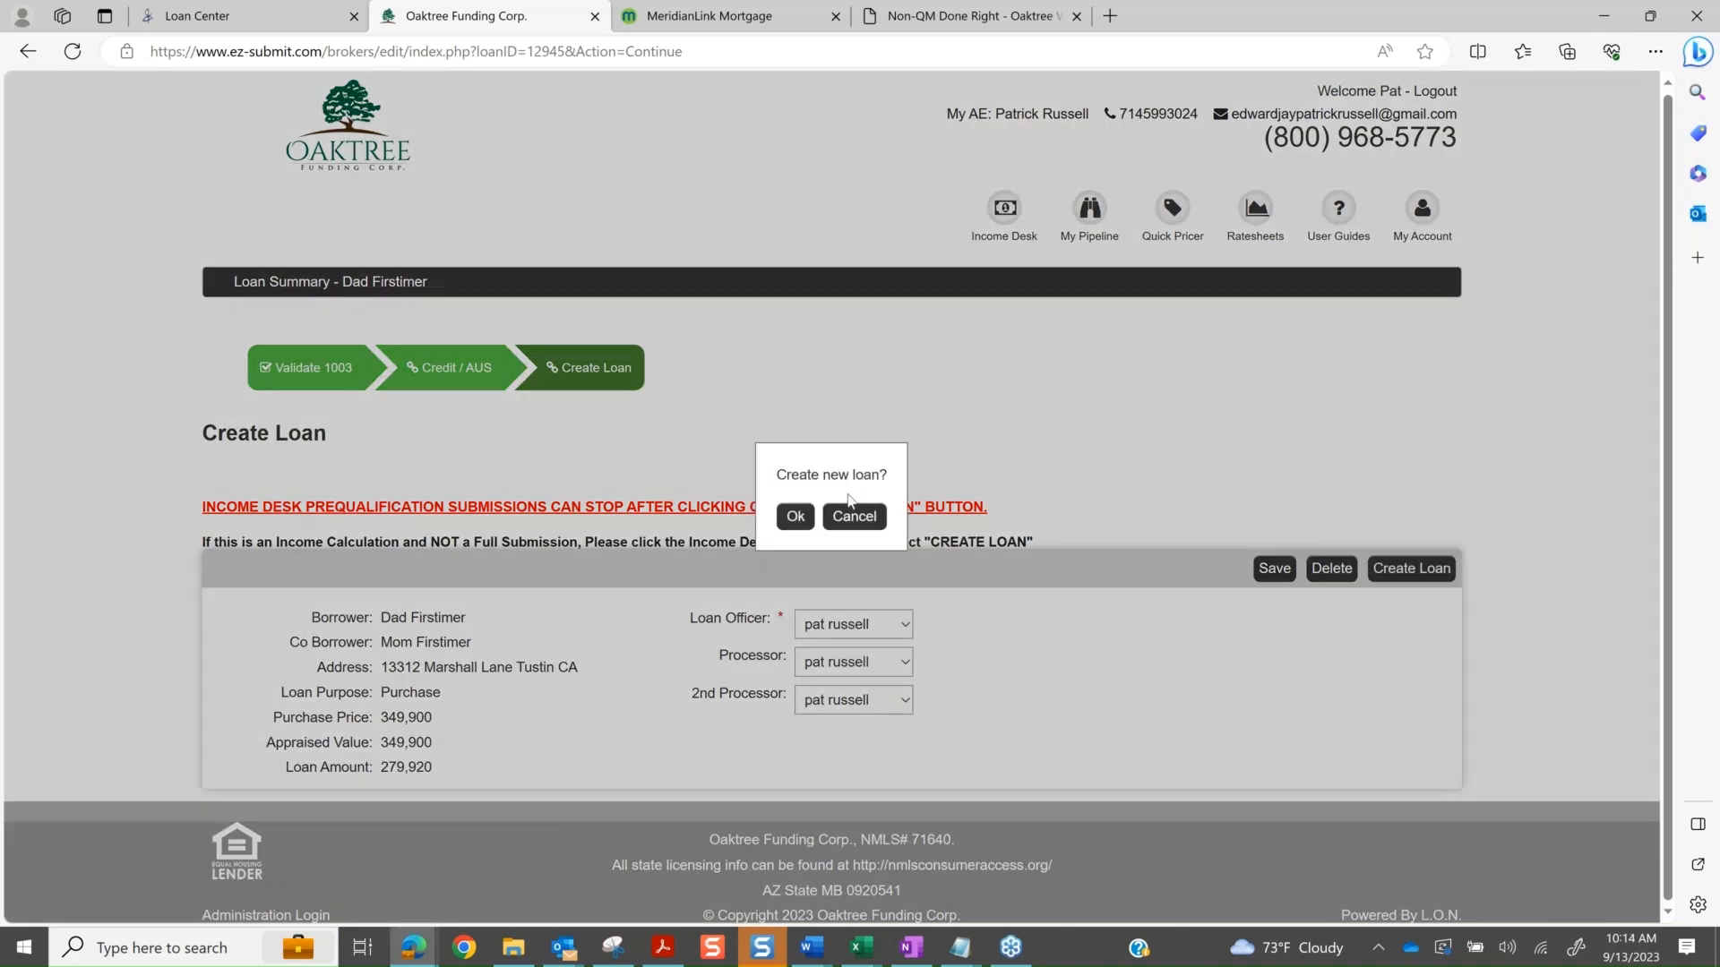
click(796, 520)
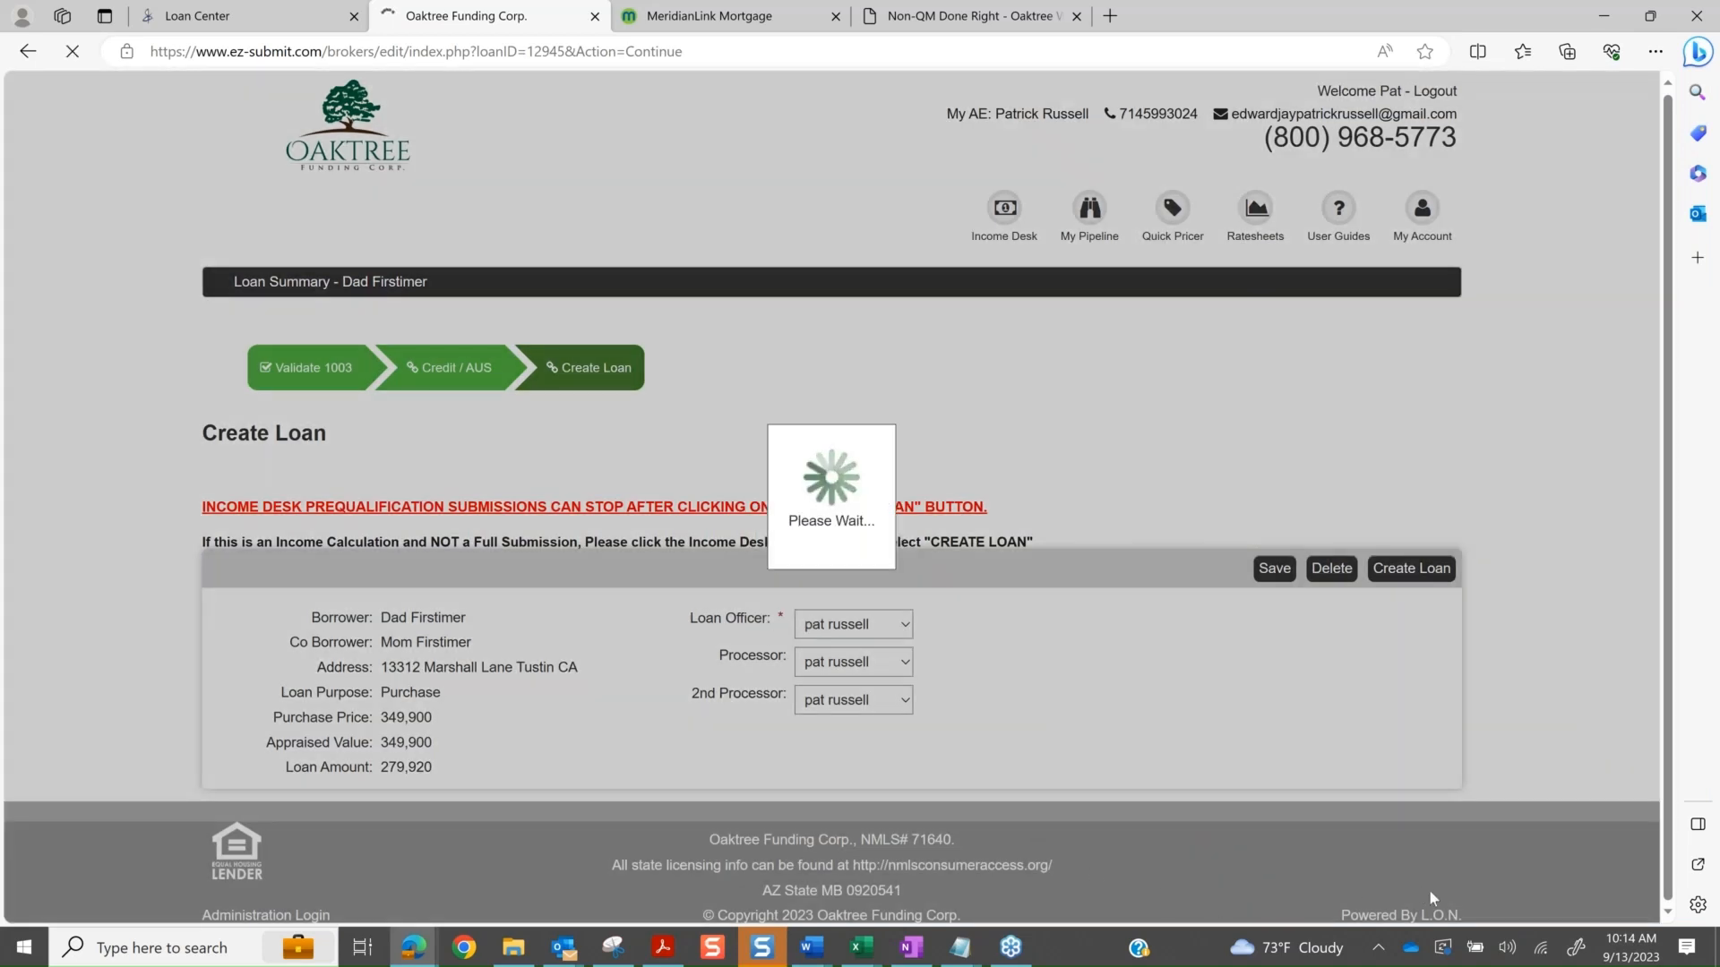
click(1401, 936)
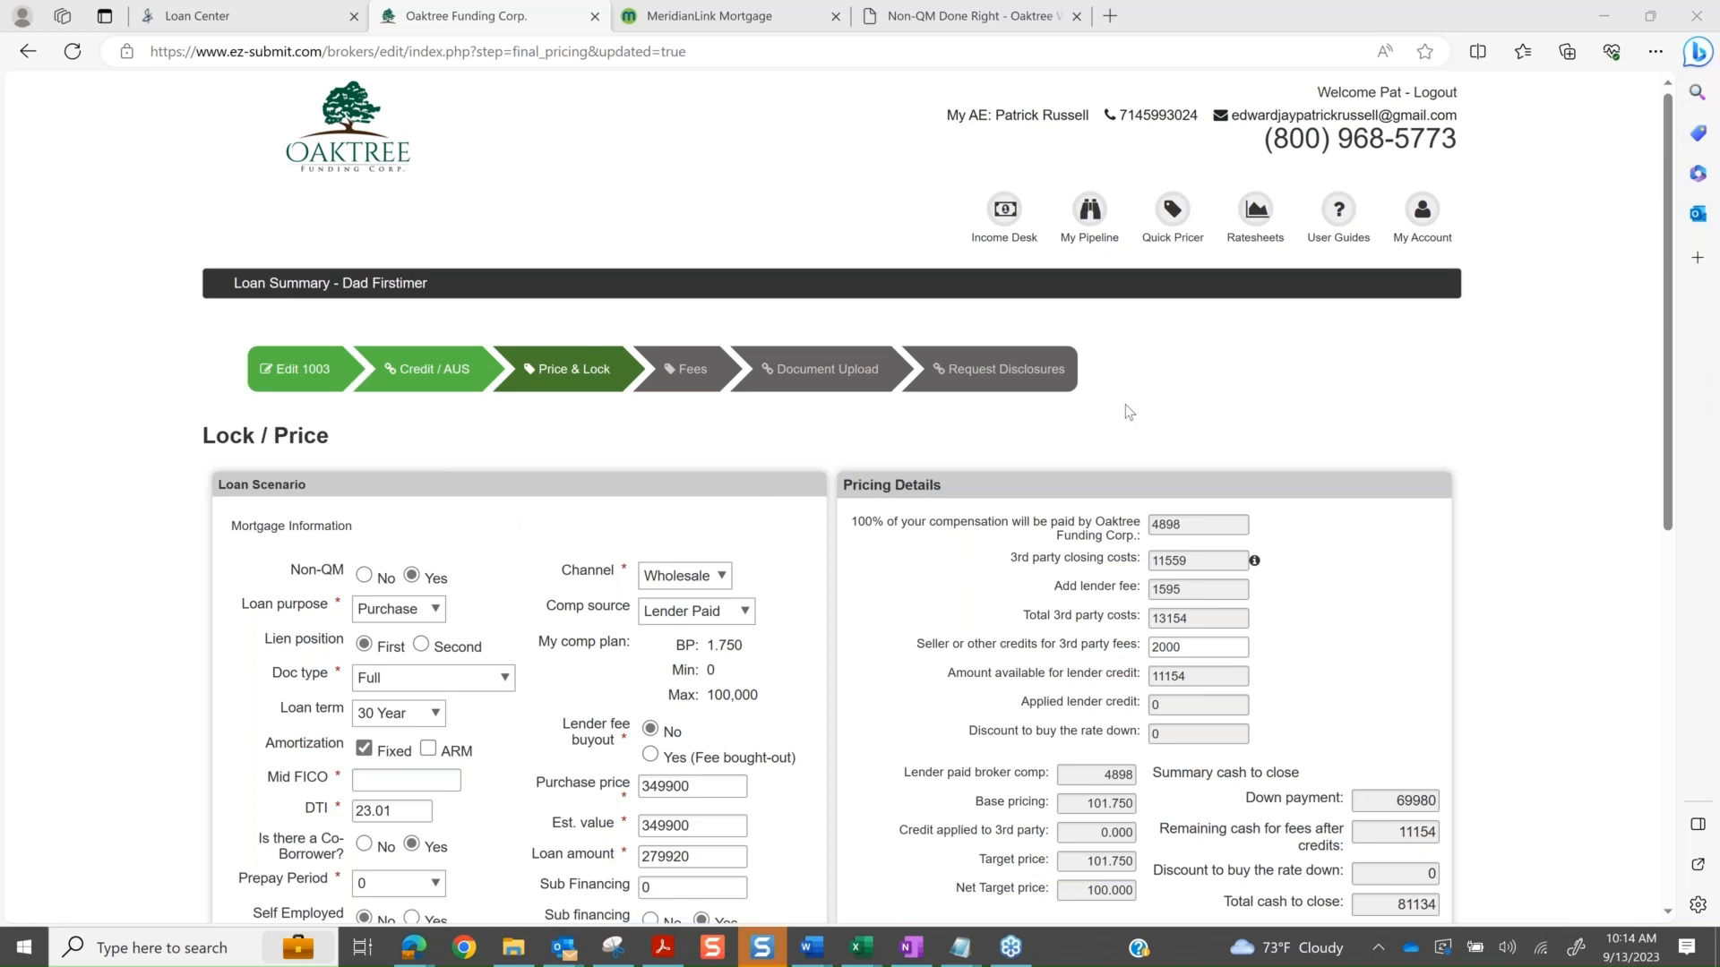
- Expand the Loan Summary, copy the loan number from it, and collapse the summary again
click(507, 284)
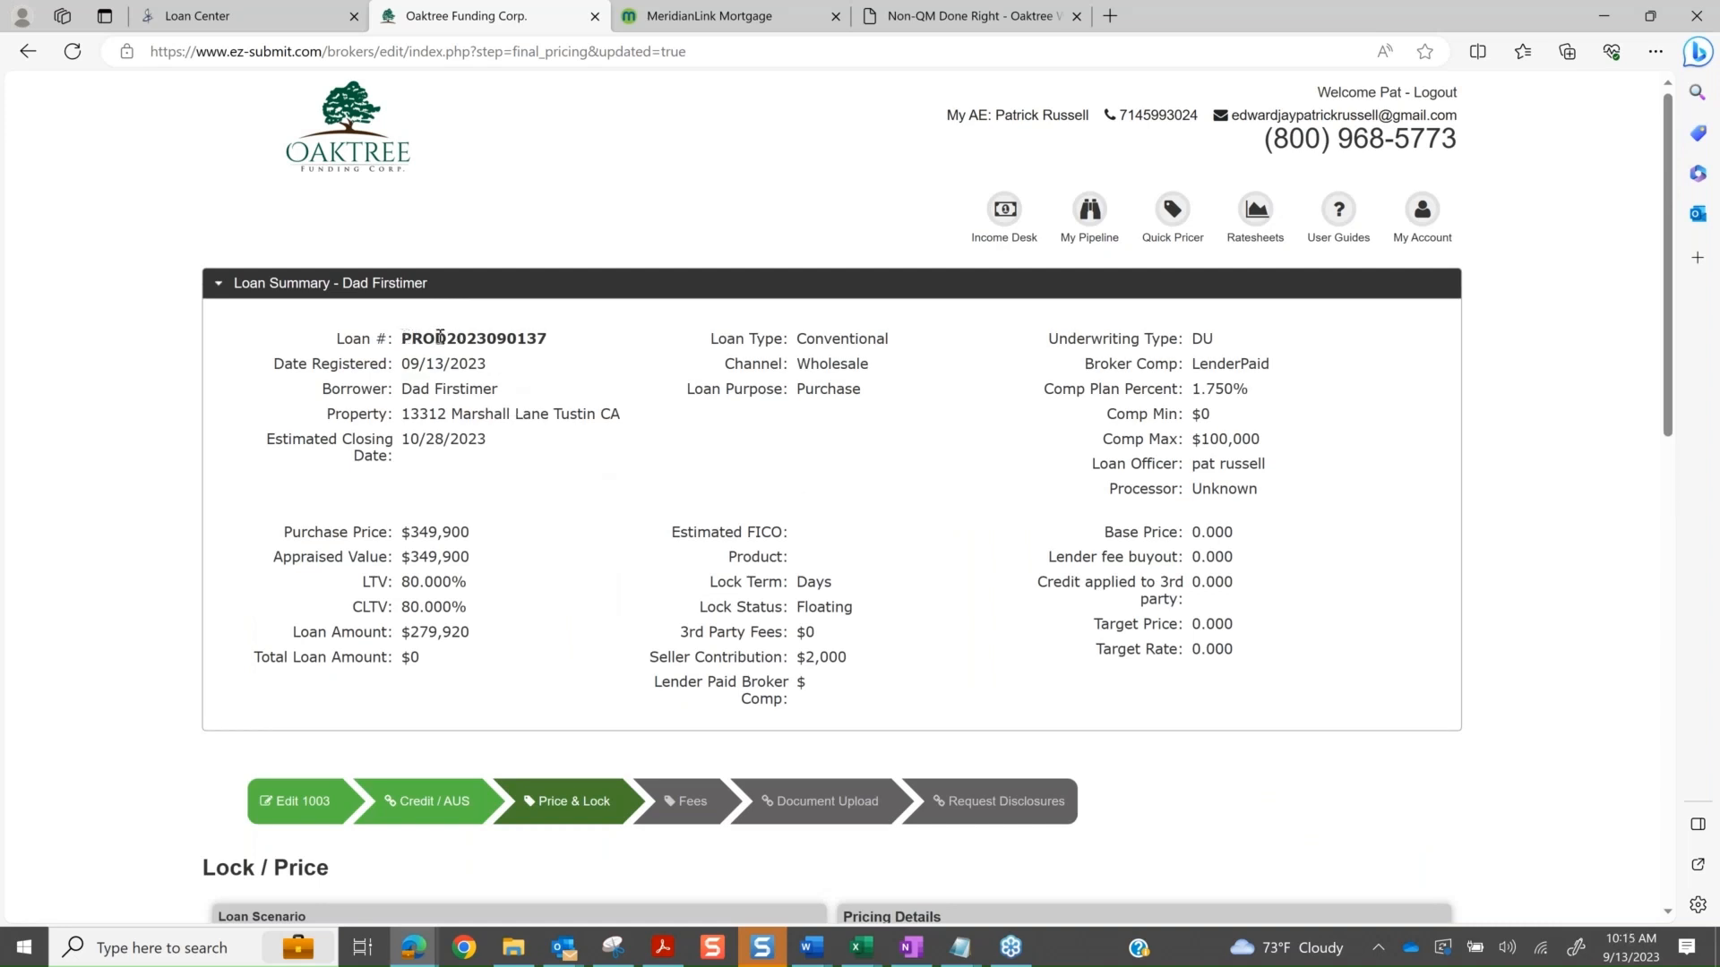
drag(403, 339, 546, 339)
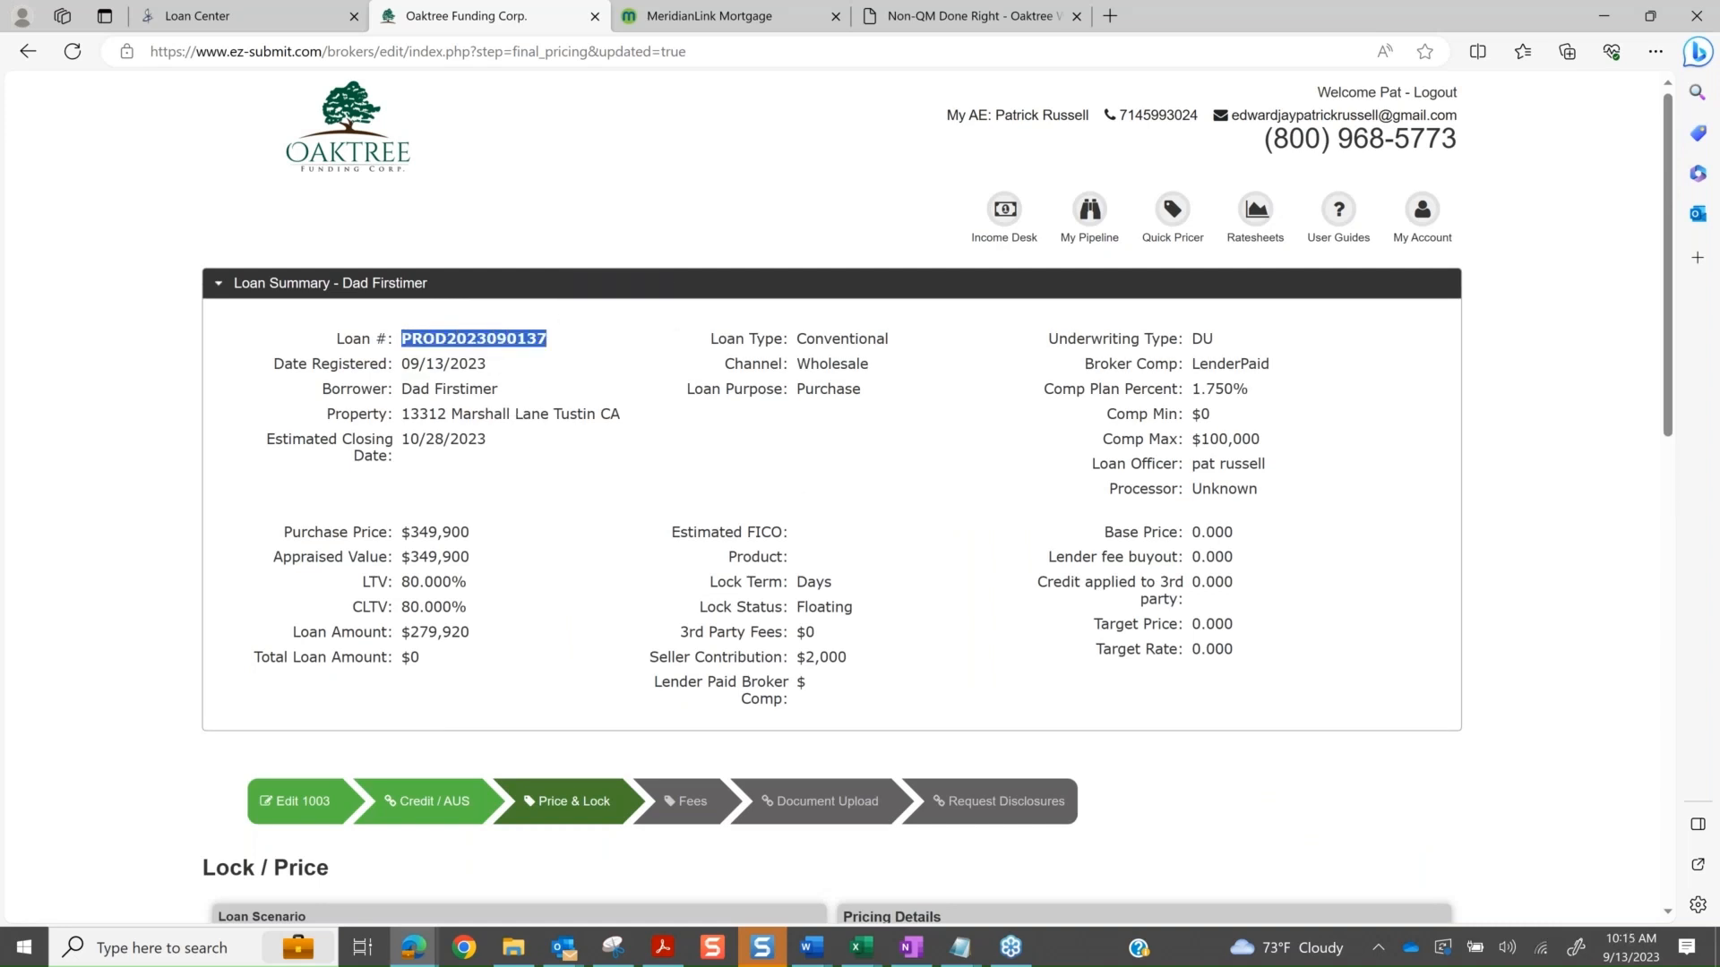
click(699, 284)
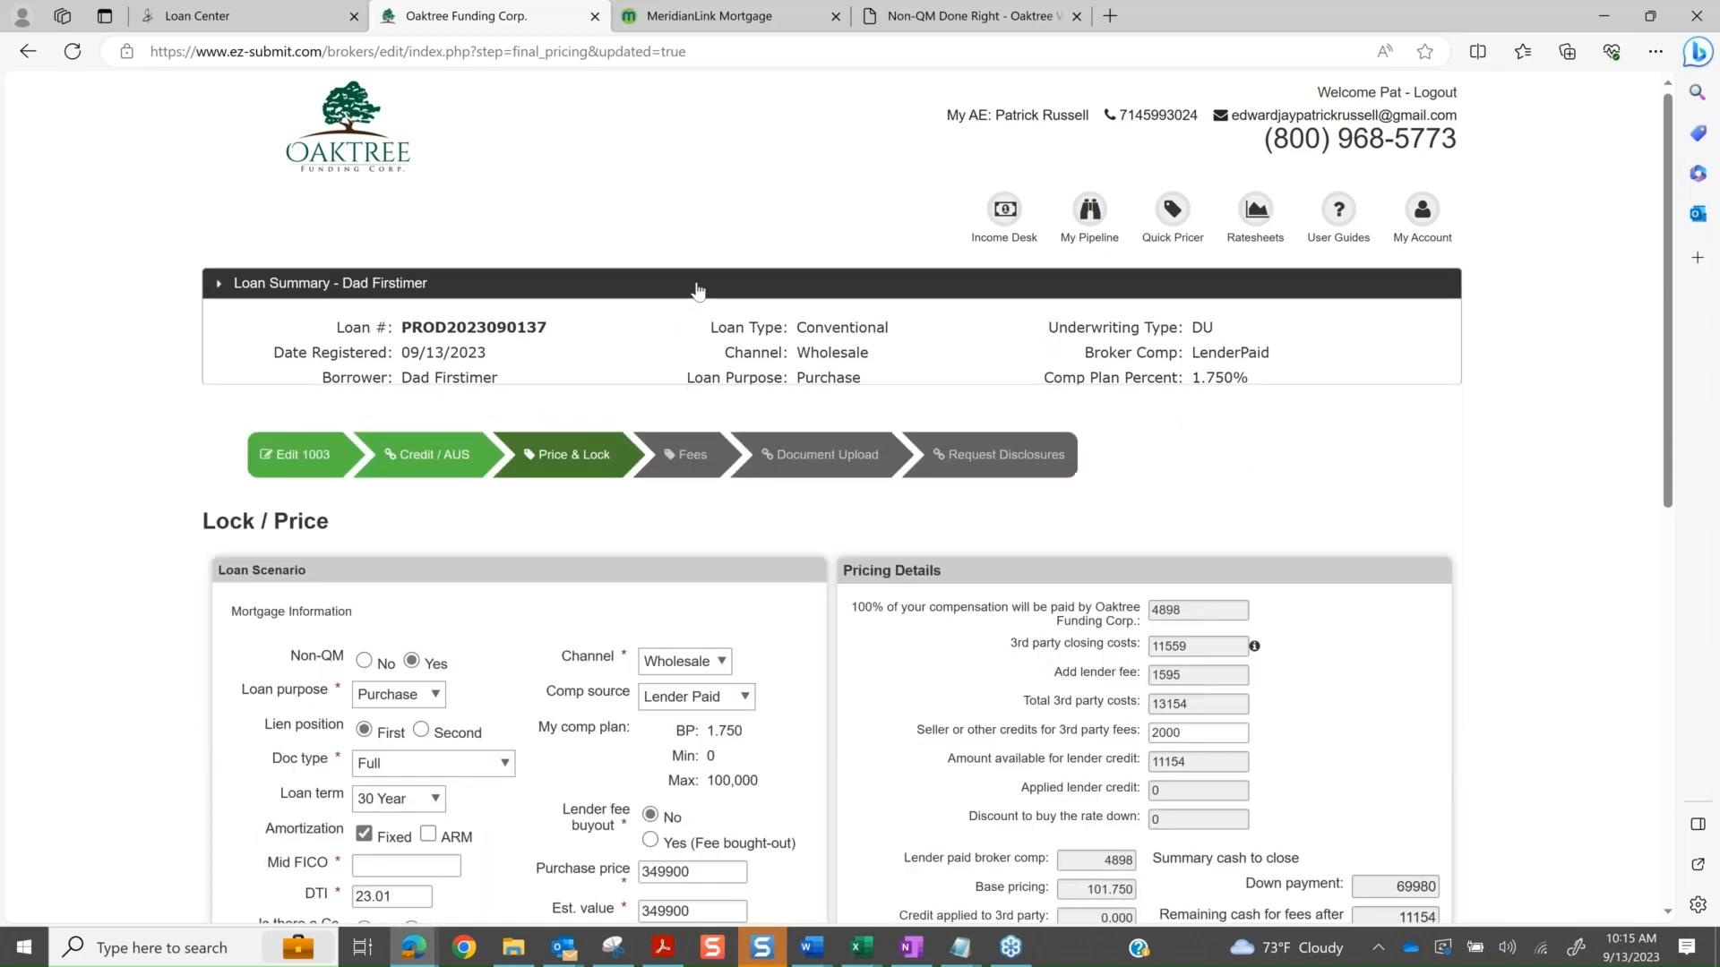
- Leave pricing without selecting a program, open the Income Desk form, and paste the copied loan number into its Loan Number field
click(1004, 208)
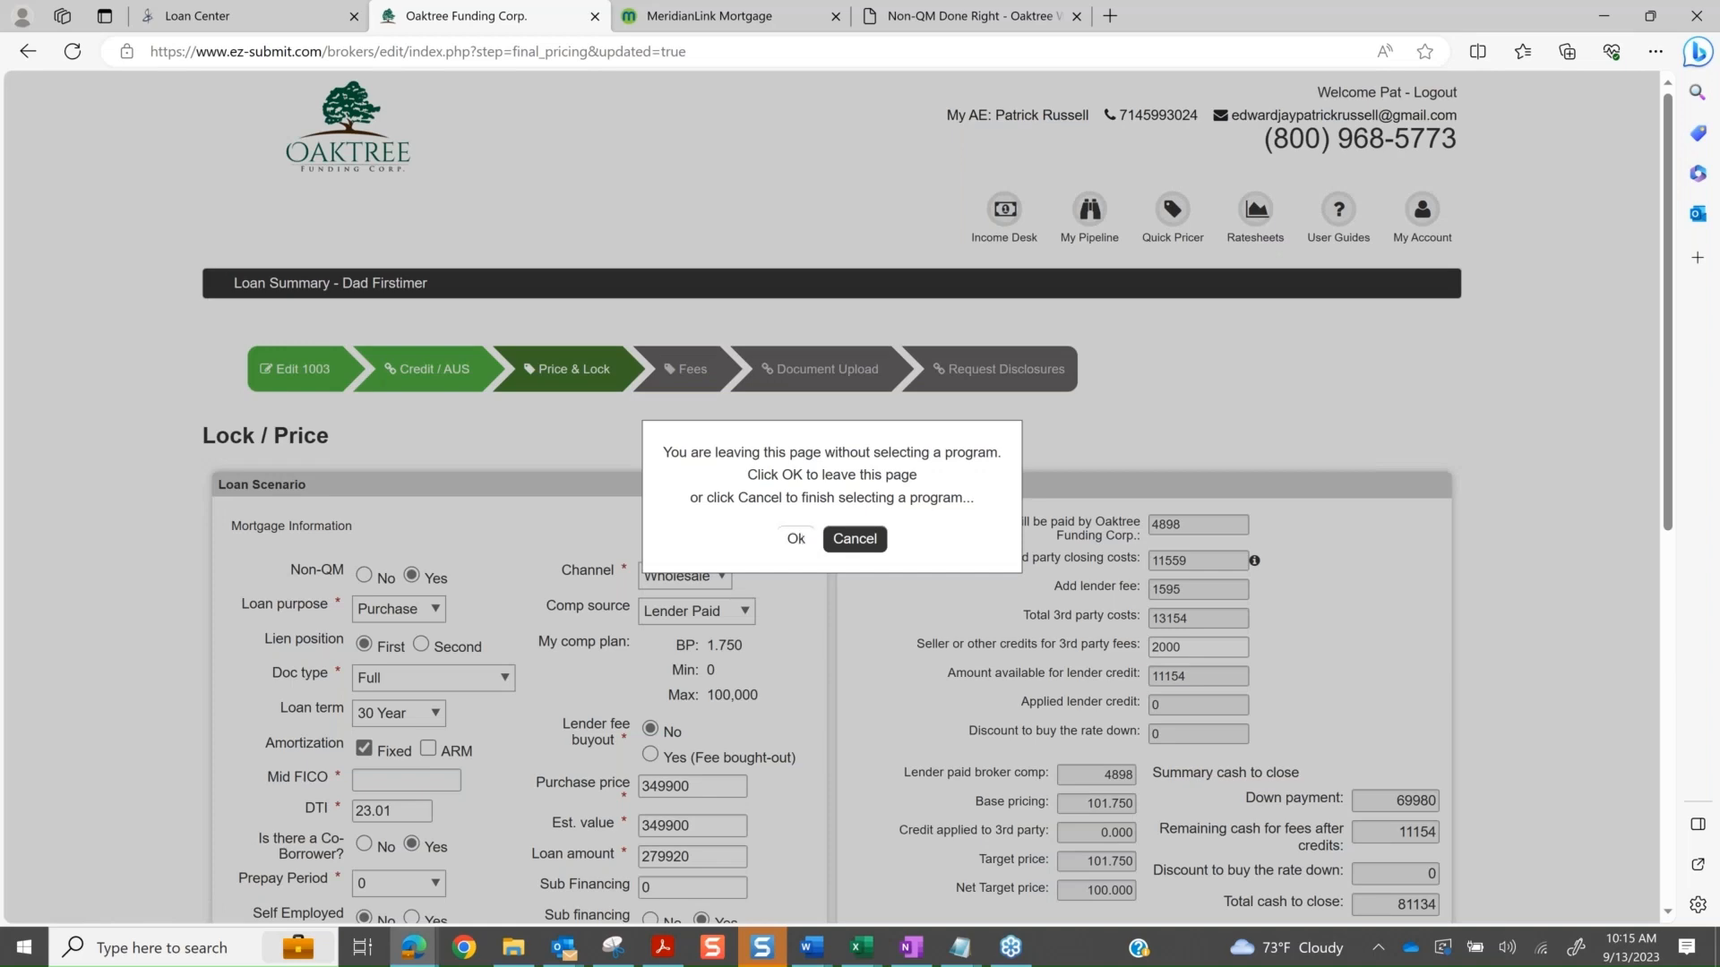
click(796, 539)
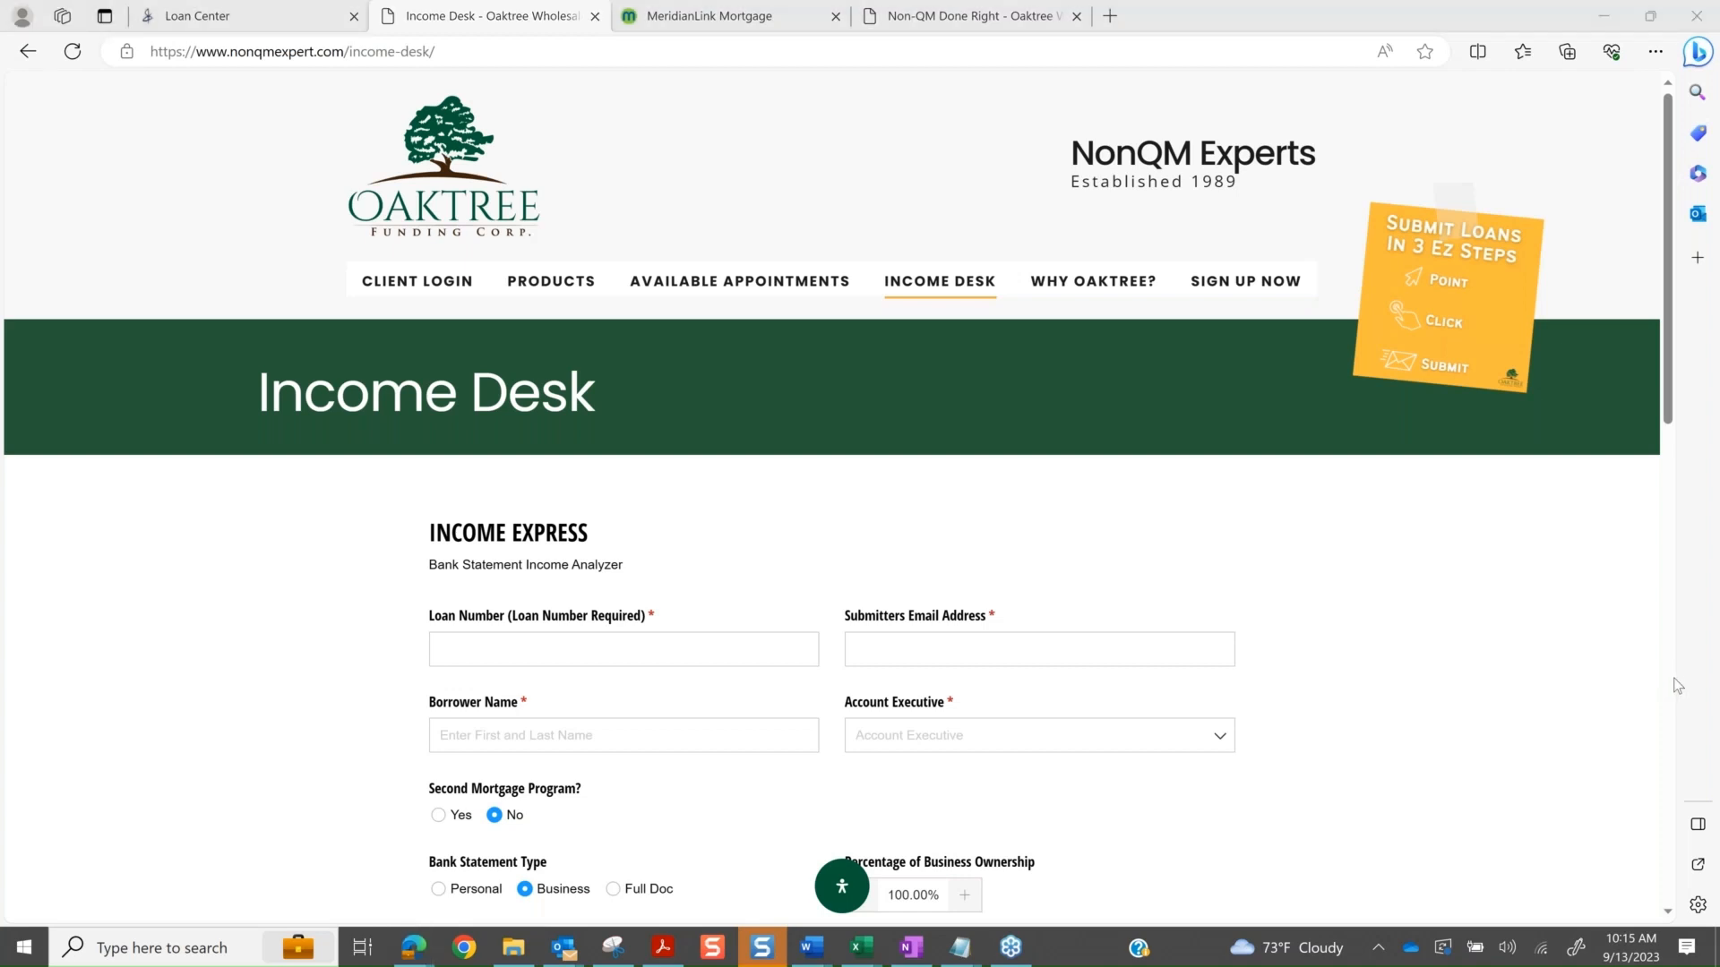
scroll(1018, 464, down, 2)
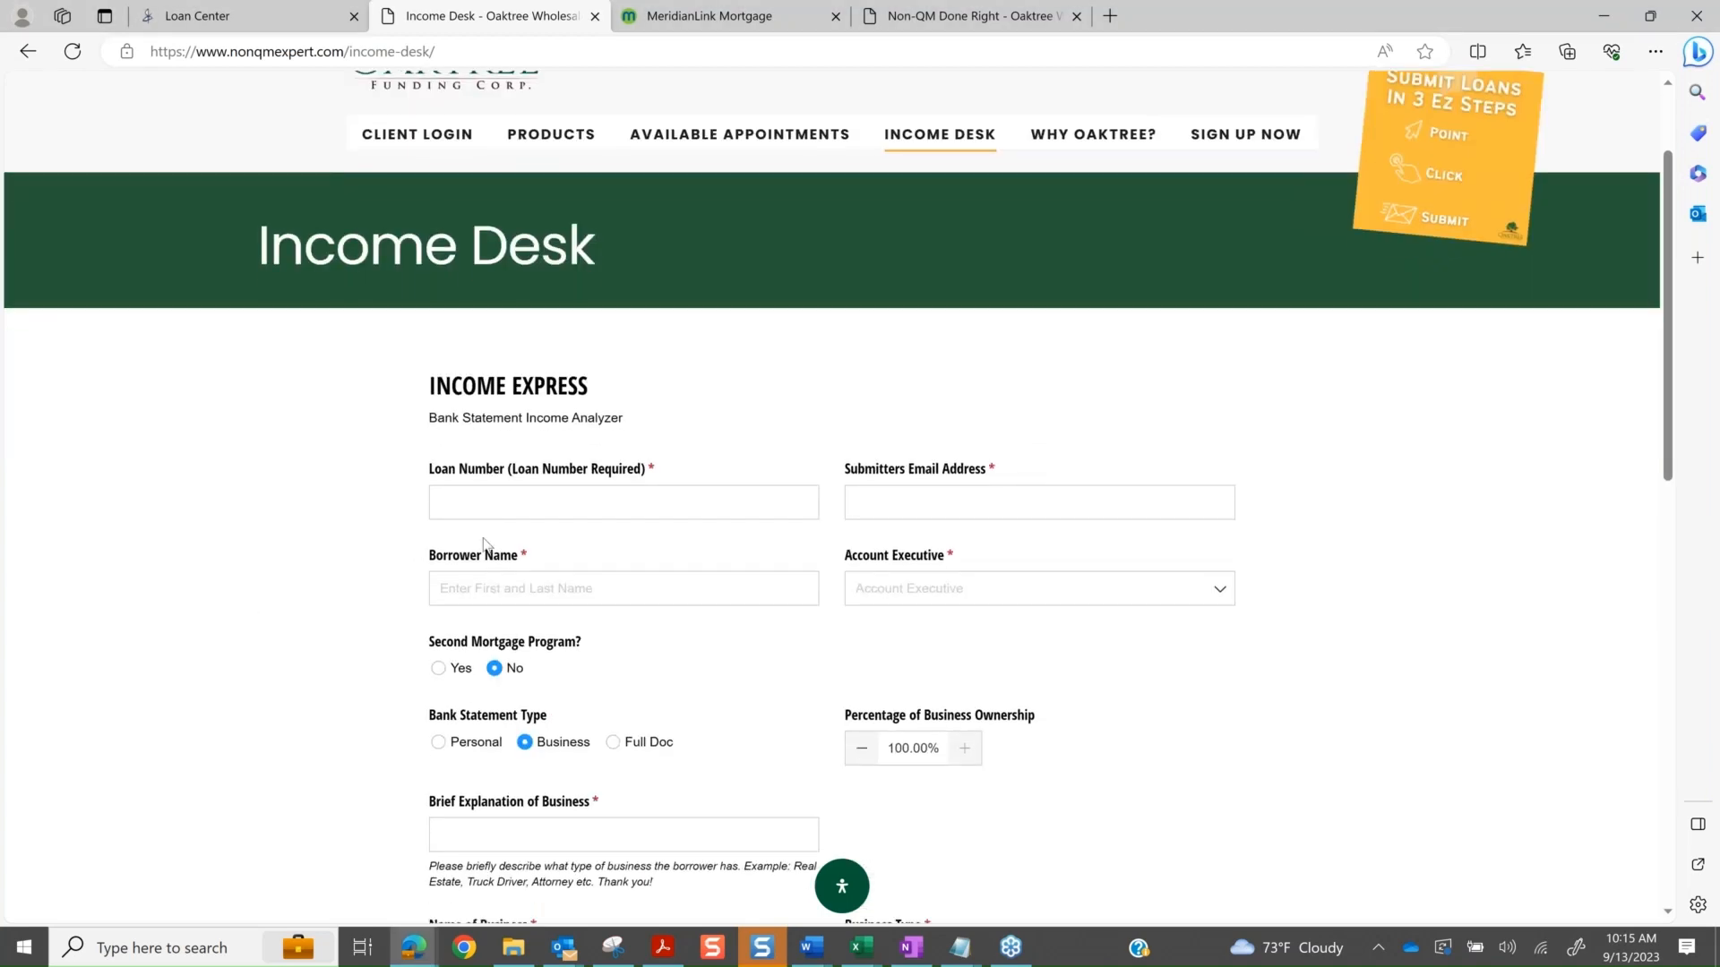
click(538, 513)
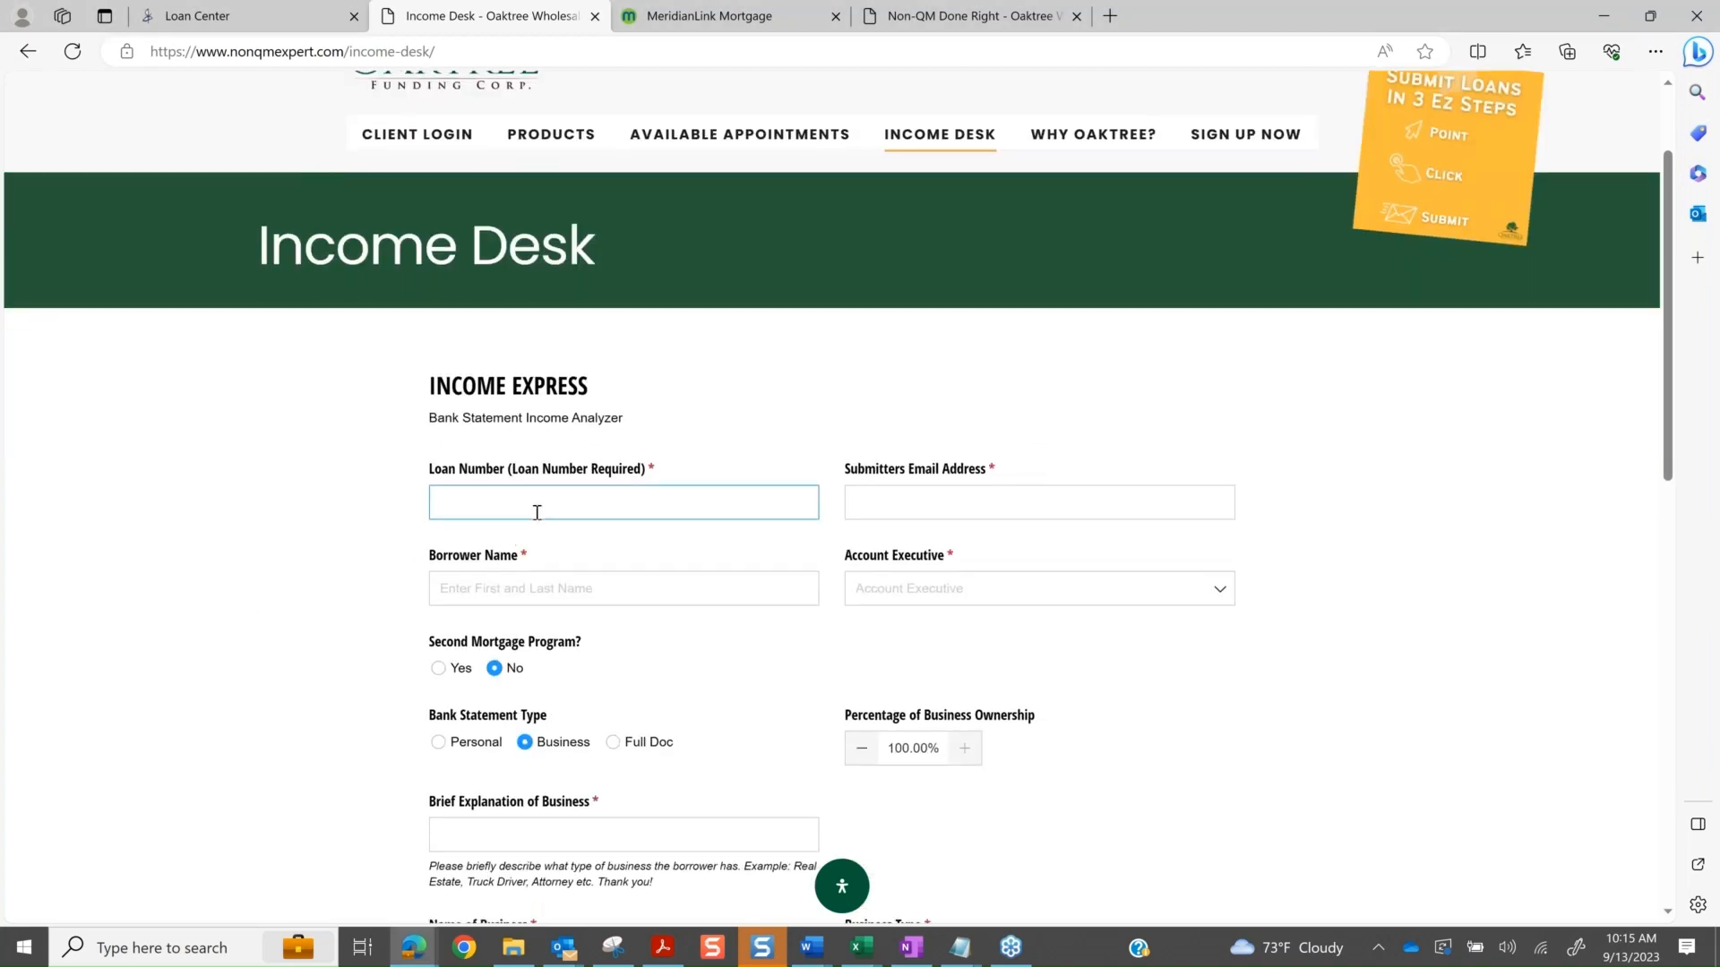
key(ctrl+v)
- Look through the Income Express form's business details and bank statement upload sections
scroll(537, 513, down, 5)
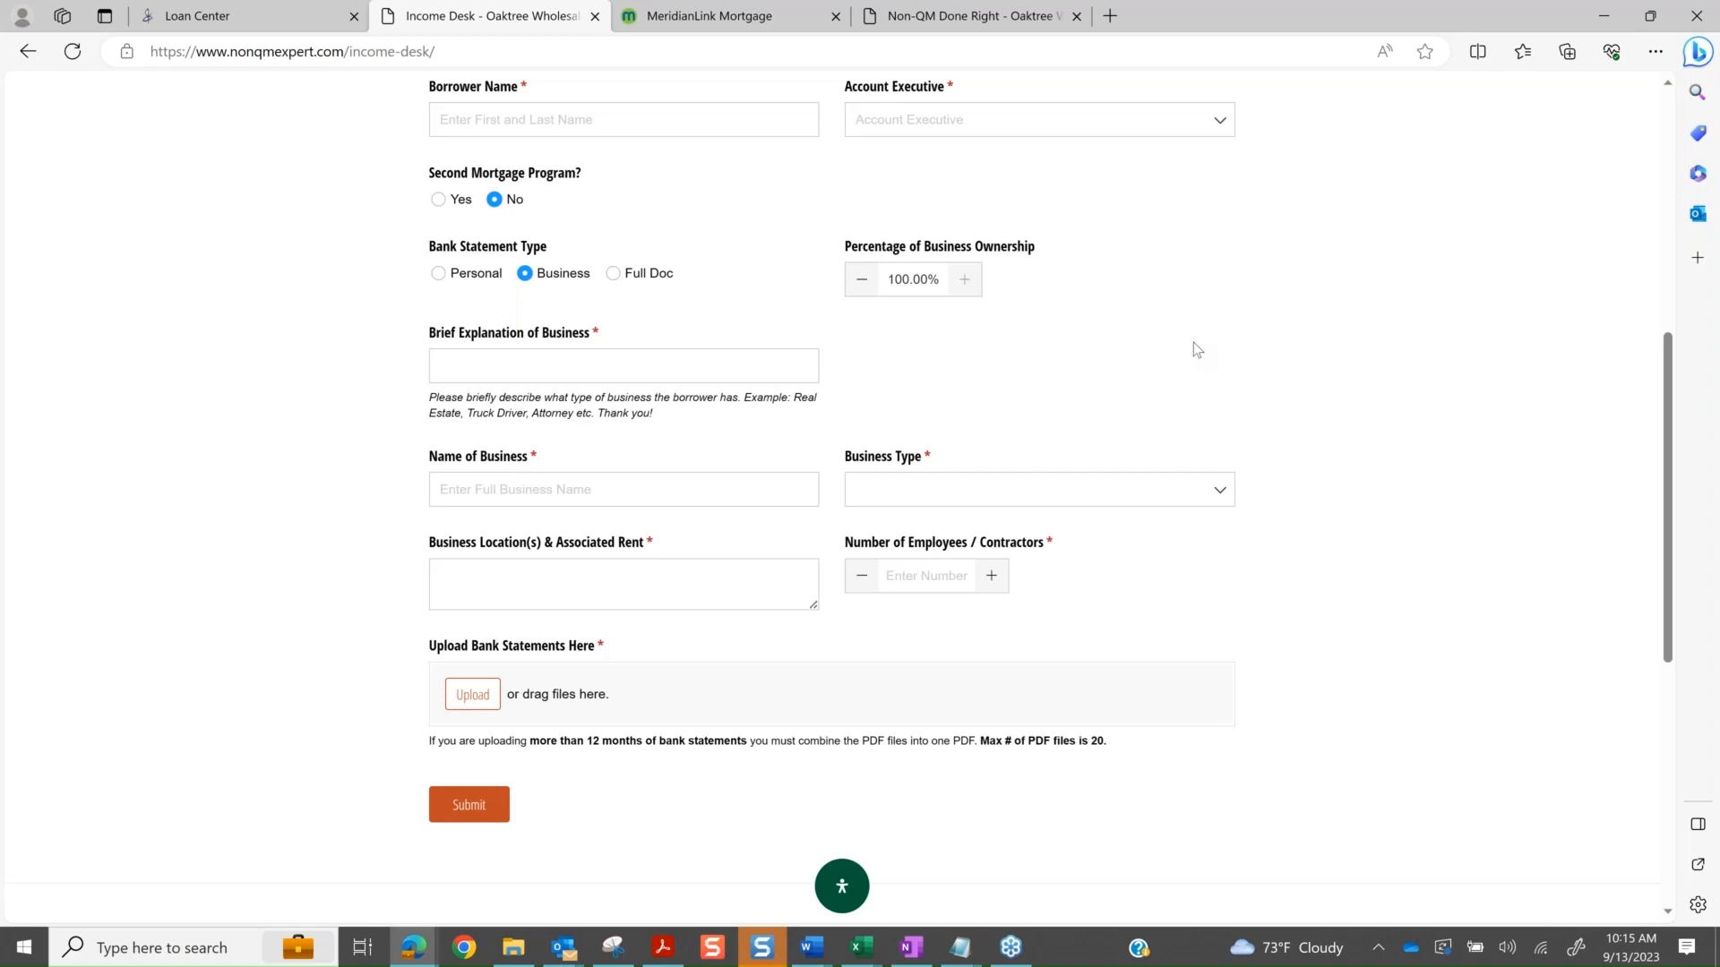
scroll(1193, 344, up, 7)
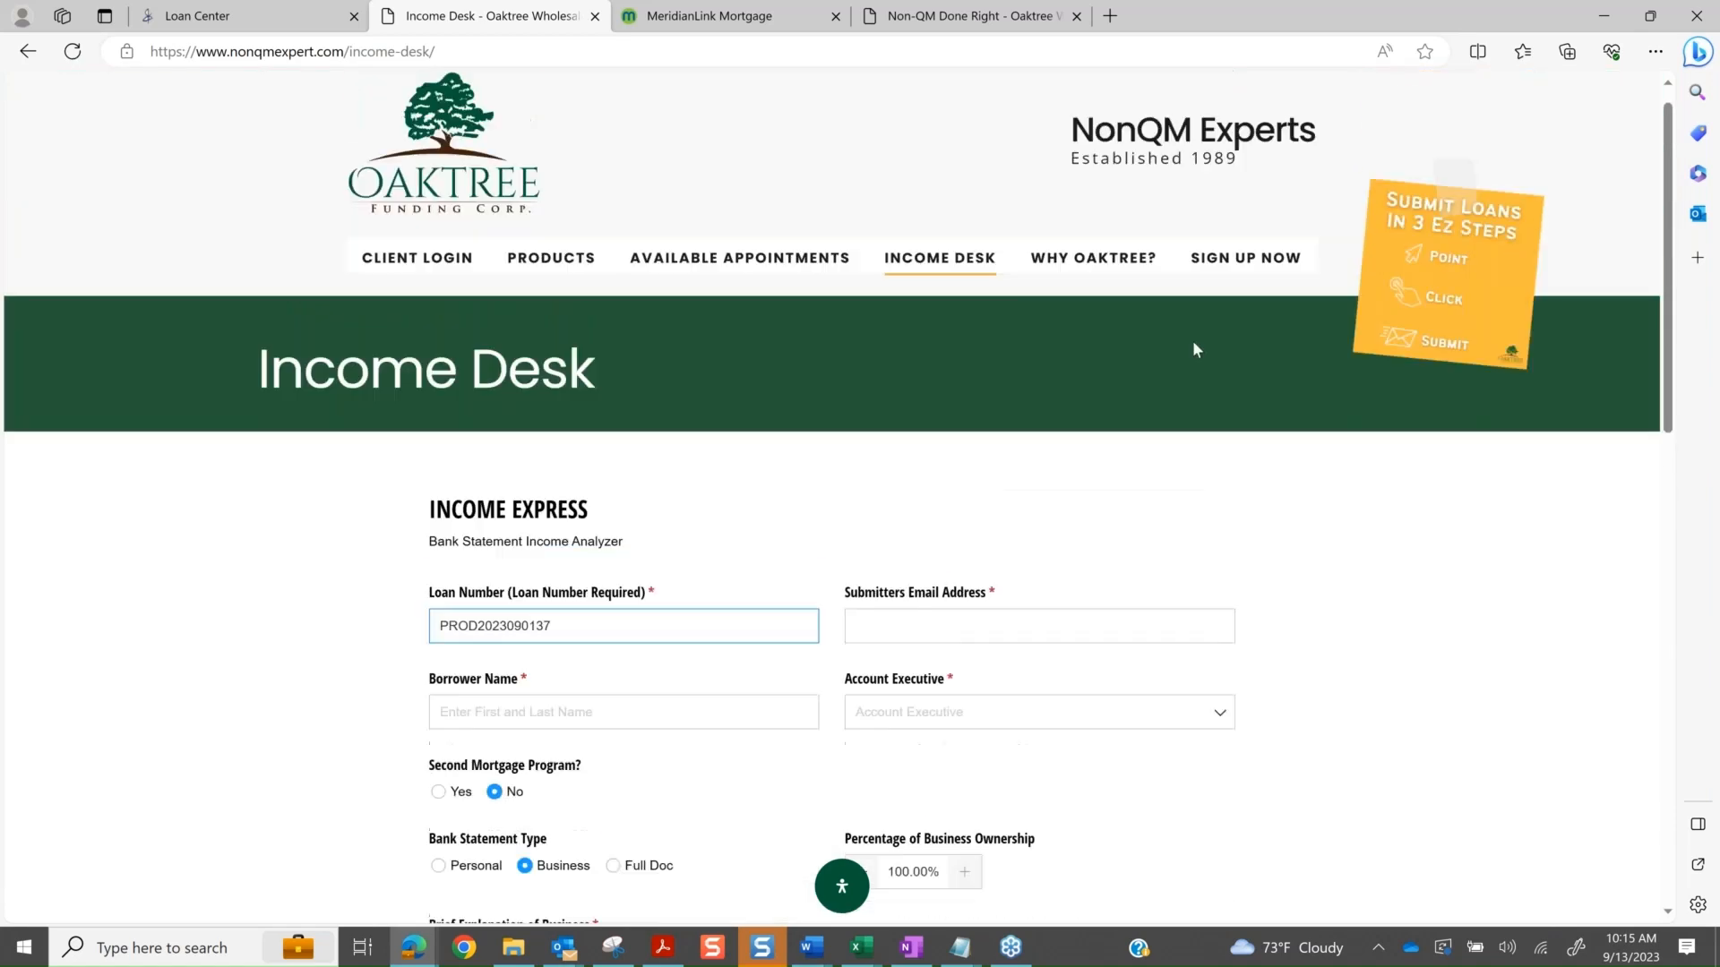
scroll(1195, 349, up, 1)
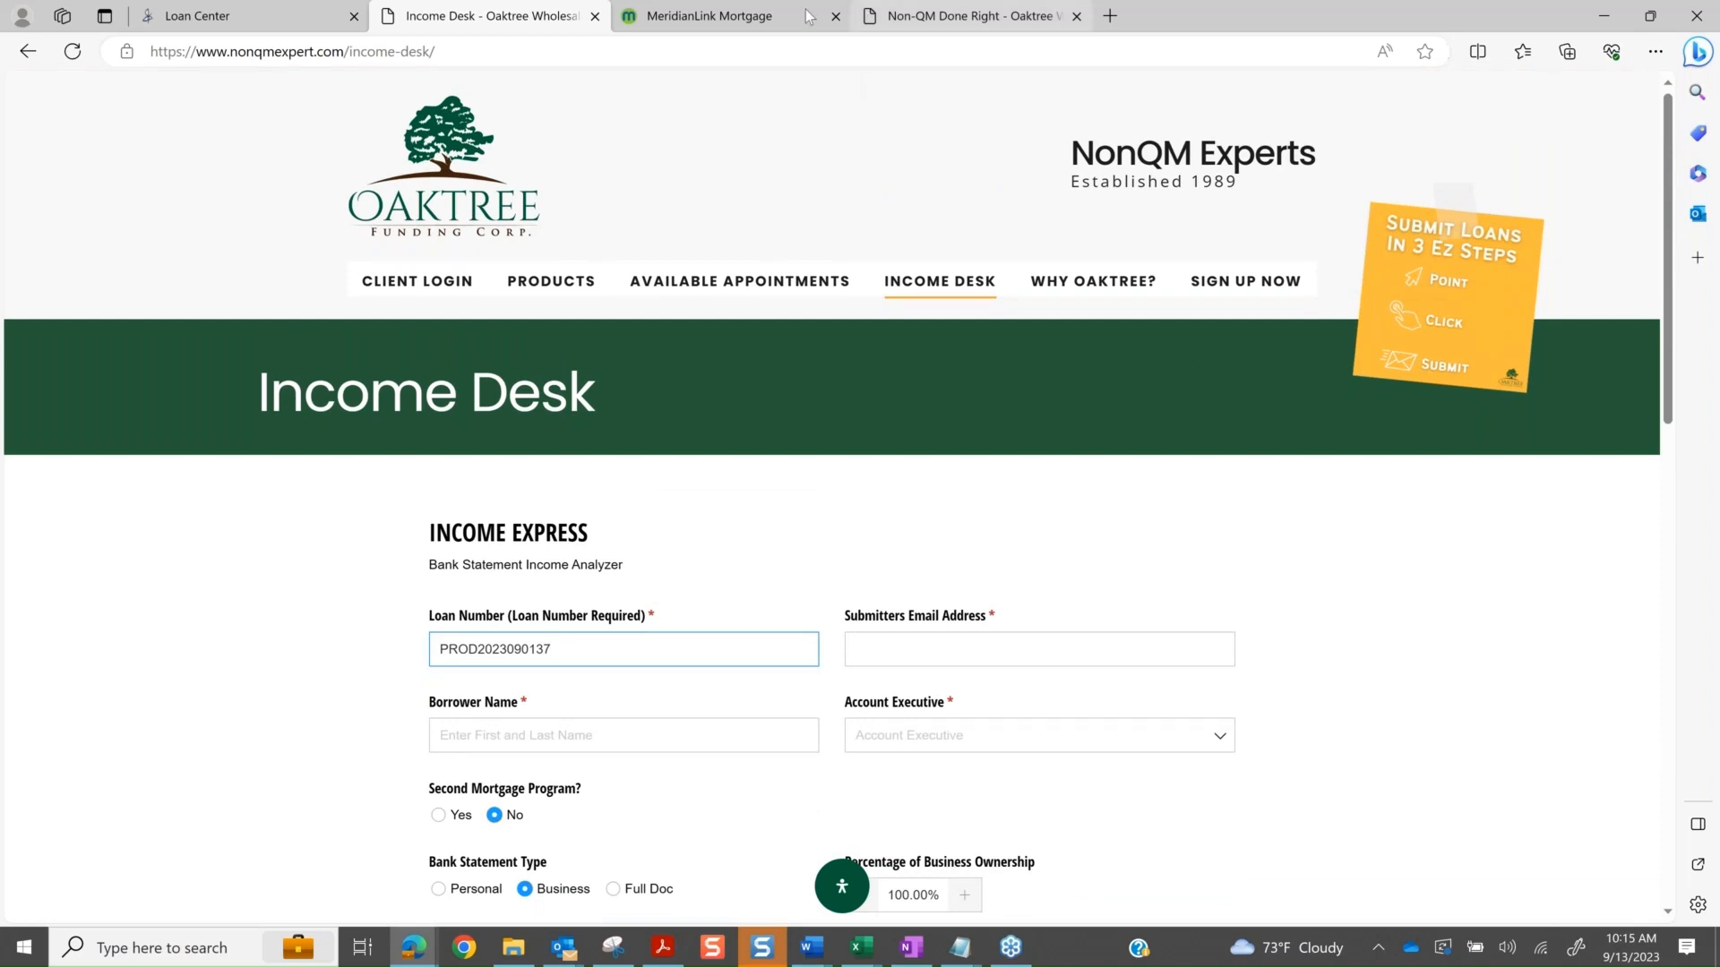
- Return to the loan's Lock / Price page and review the Loan Scenario and Pricing Details
click(30, 53)
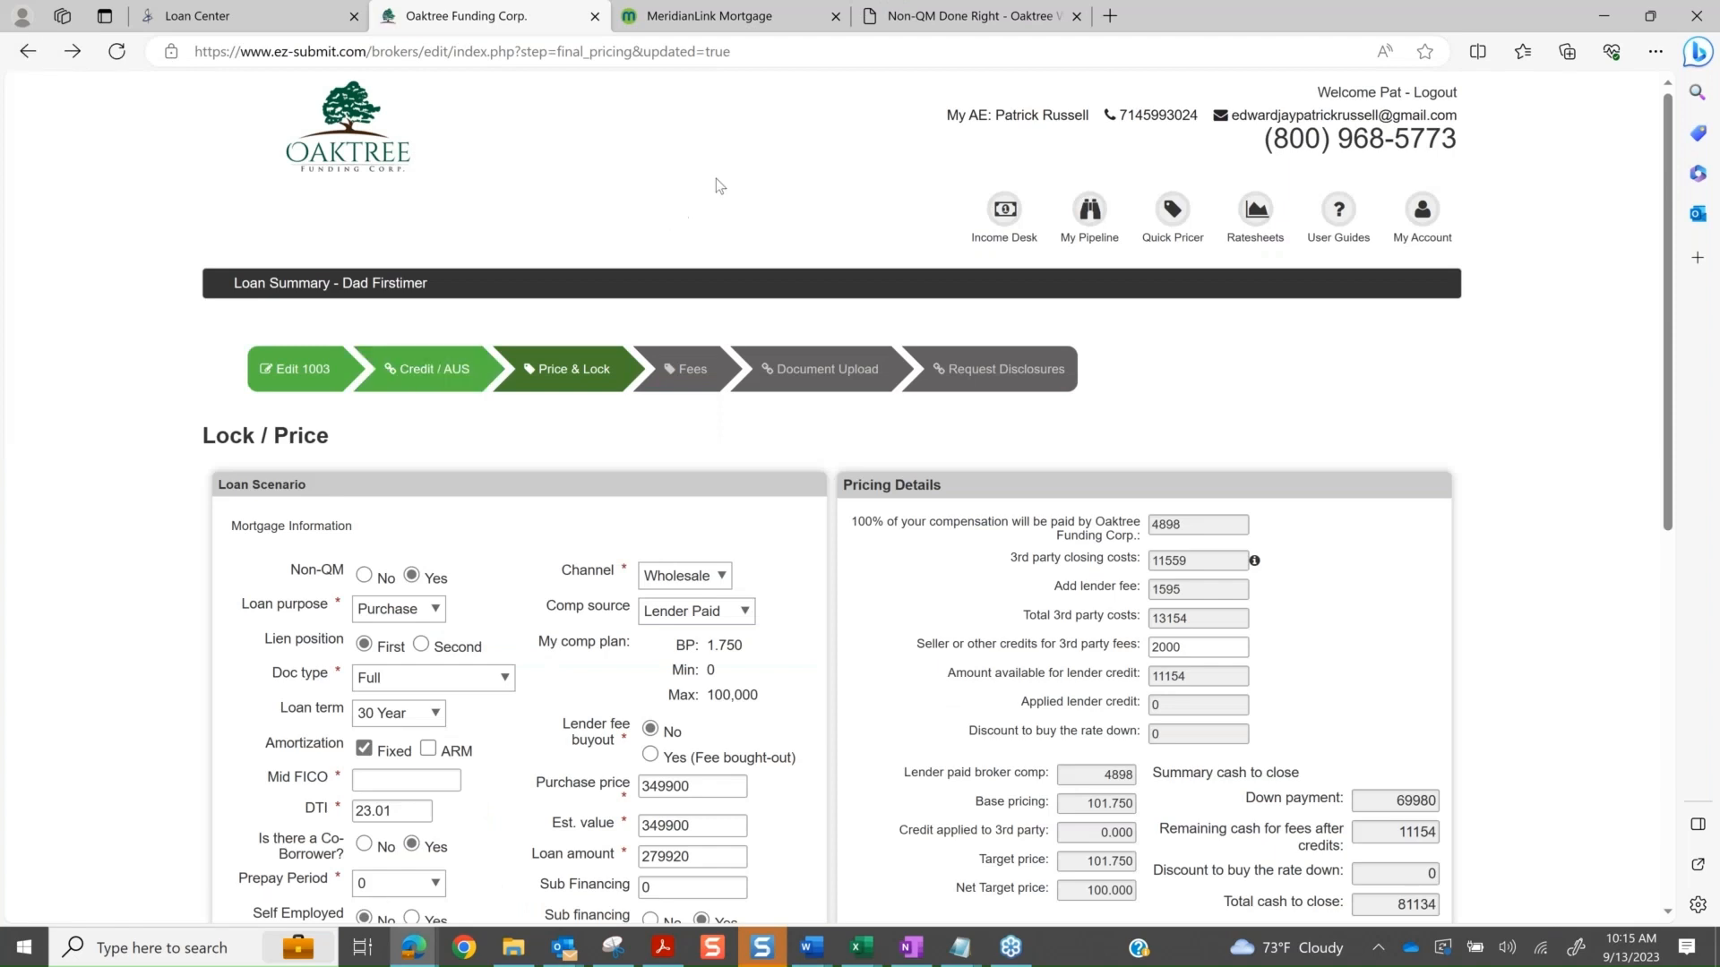
scroll(717, 185, down, 2)
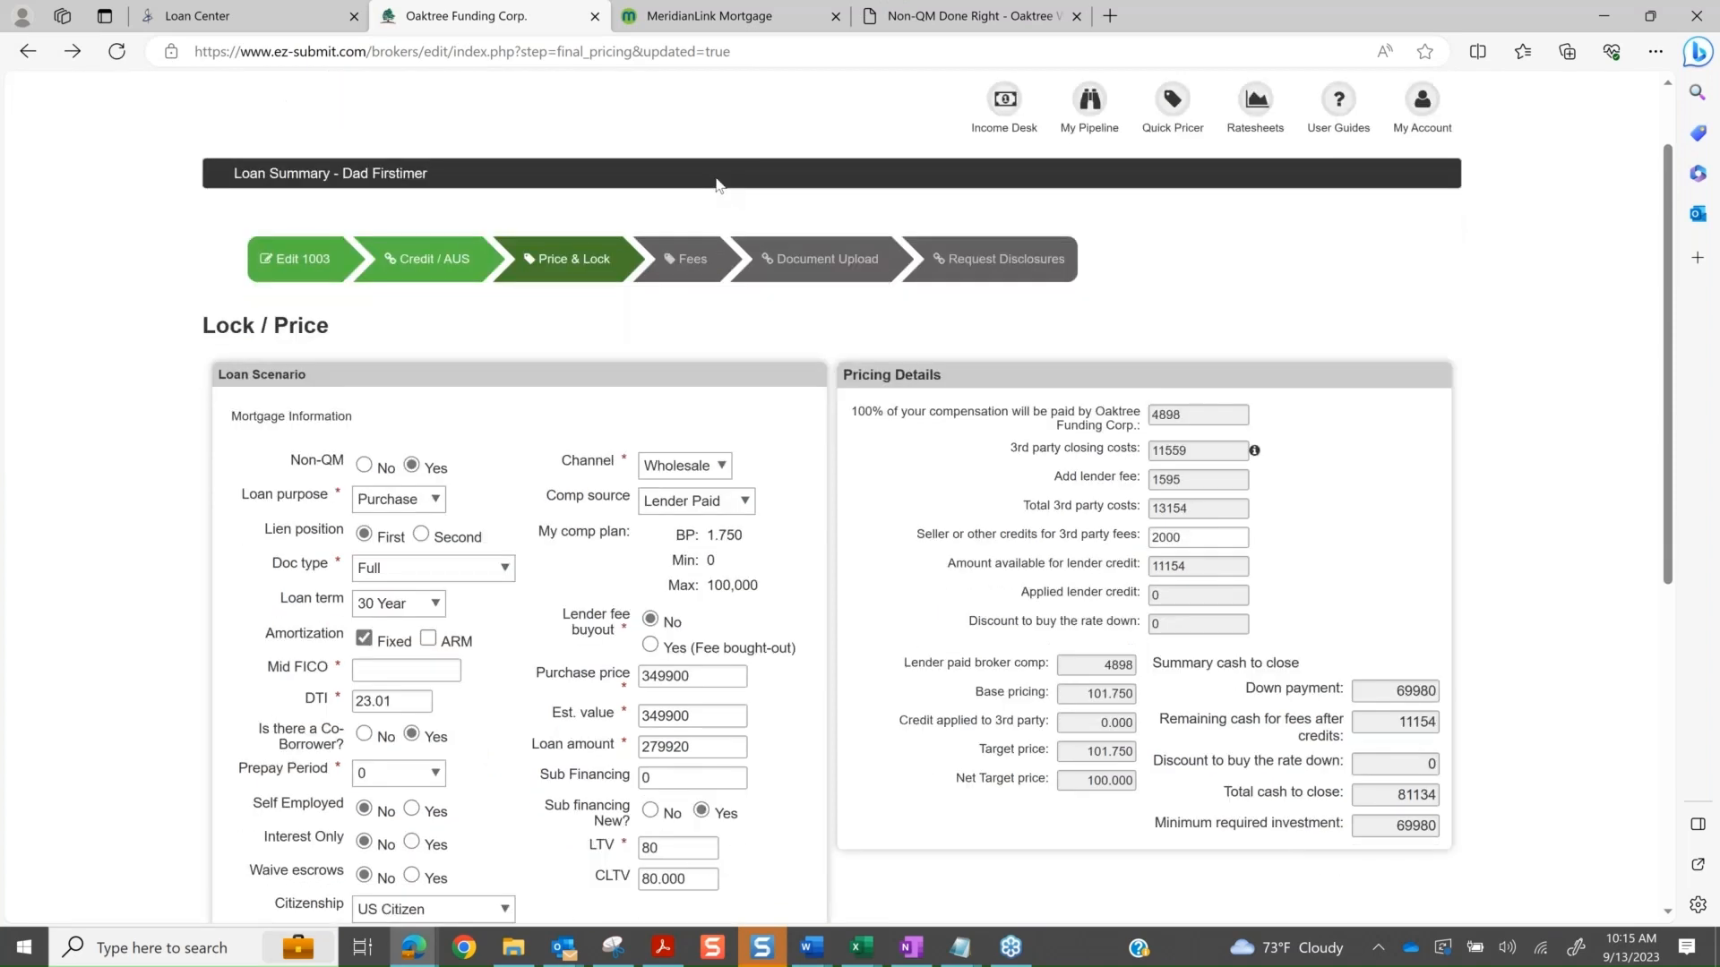
scroll(716, 186, down, 2)
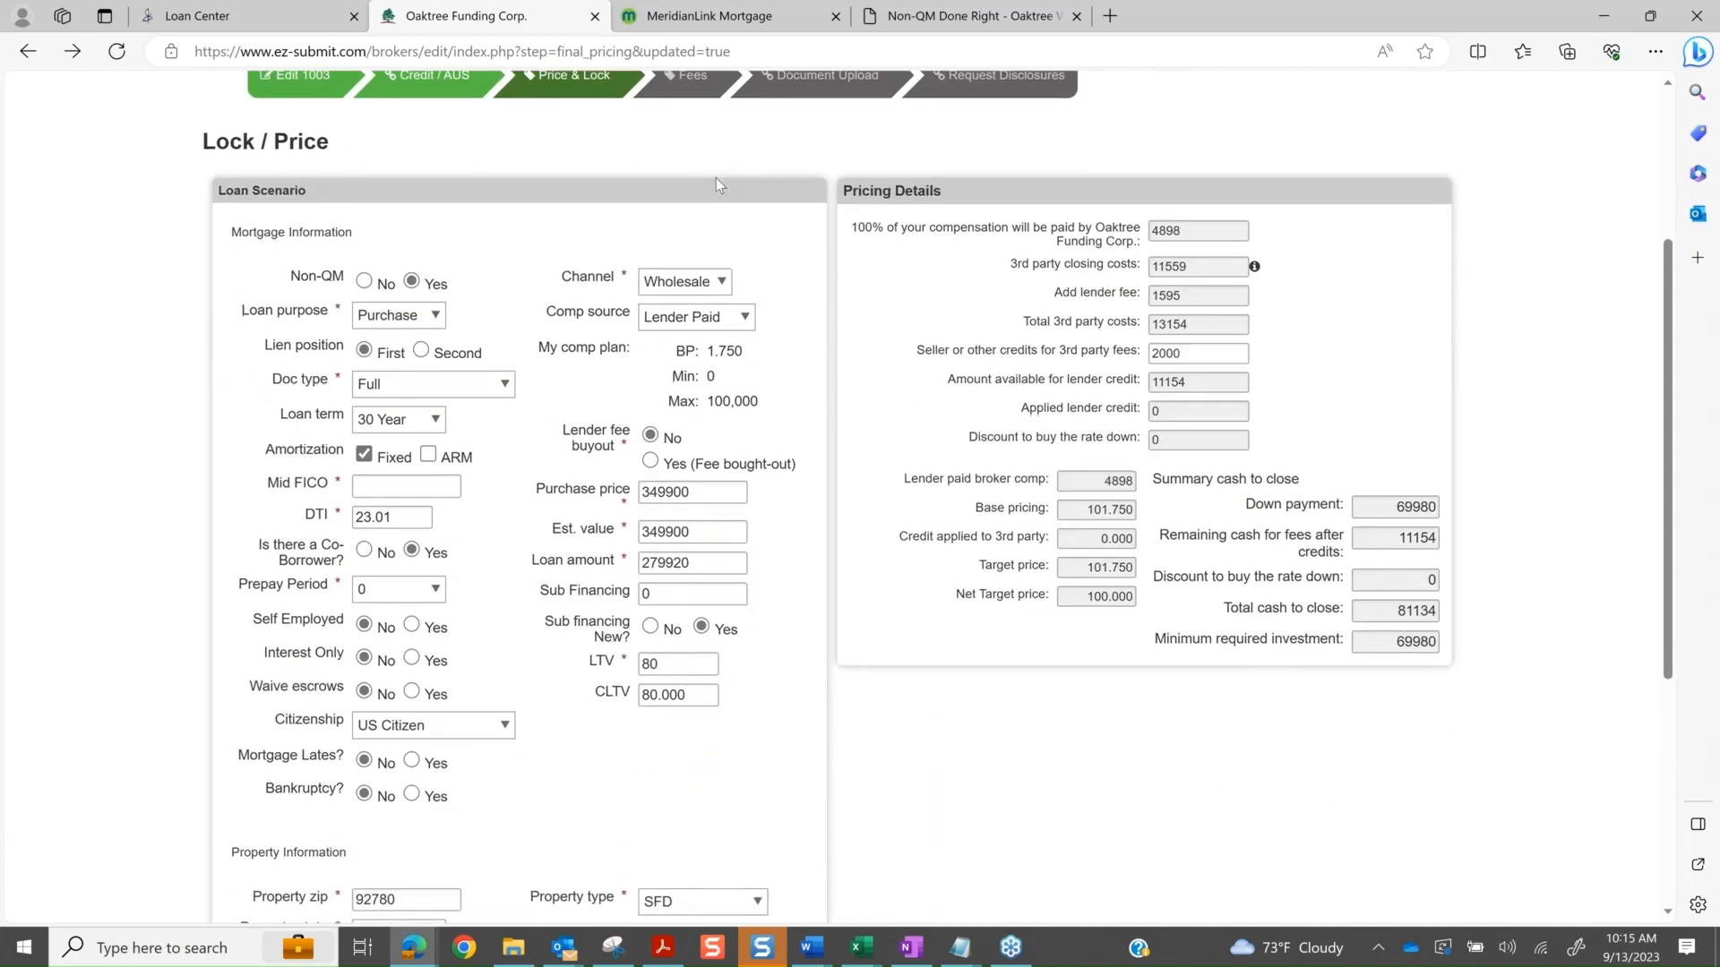
- Set the loan scenario's doc type to Investor DSCR/No Ratio, the mid FICO to 750 and the DSCR % to 1.25
scroll(717, 185, down, 1)
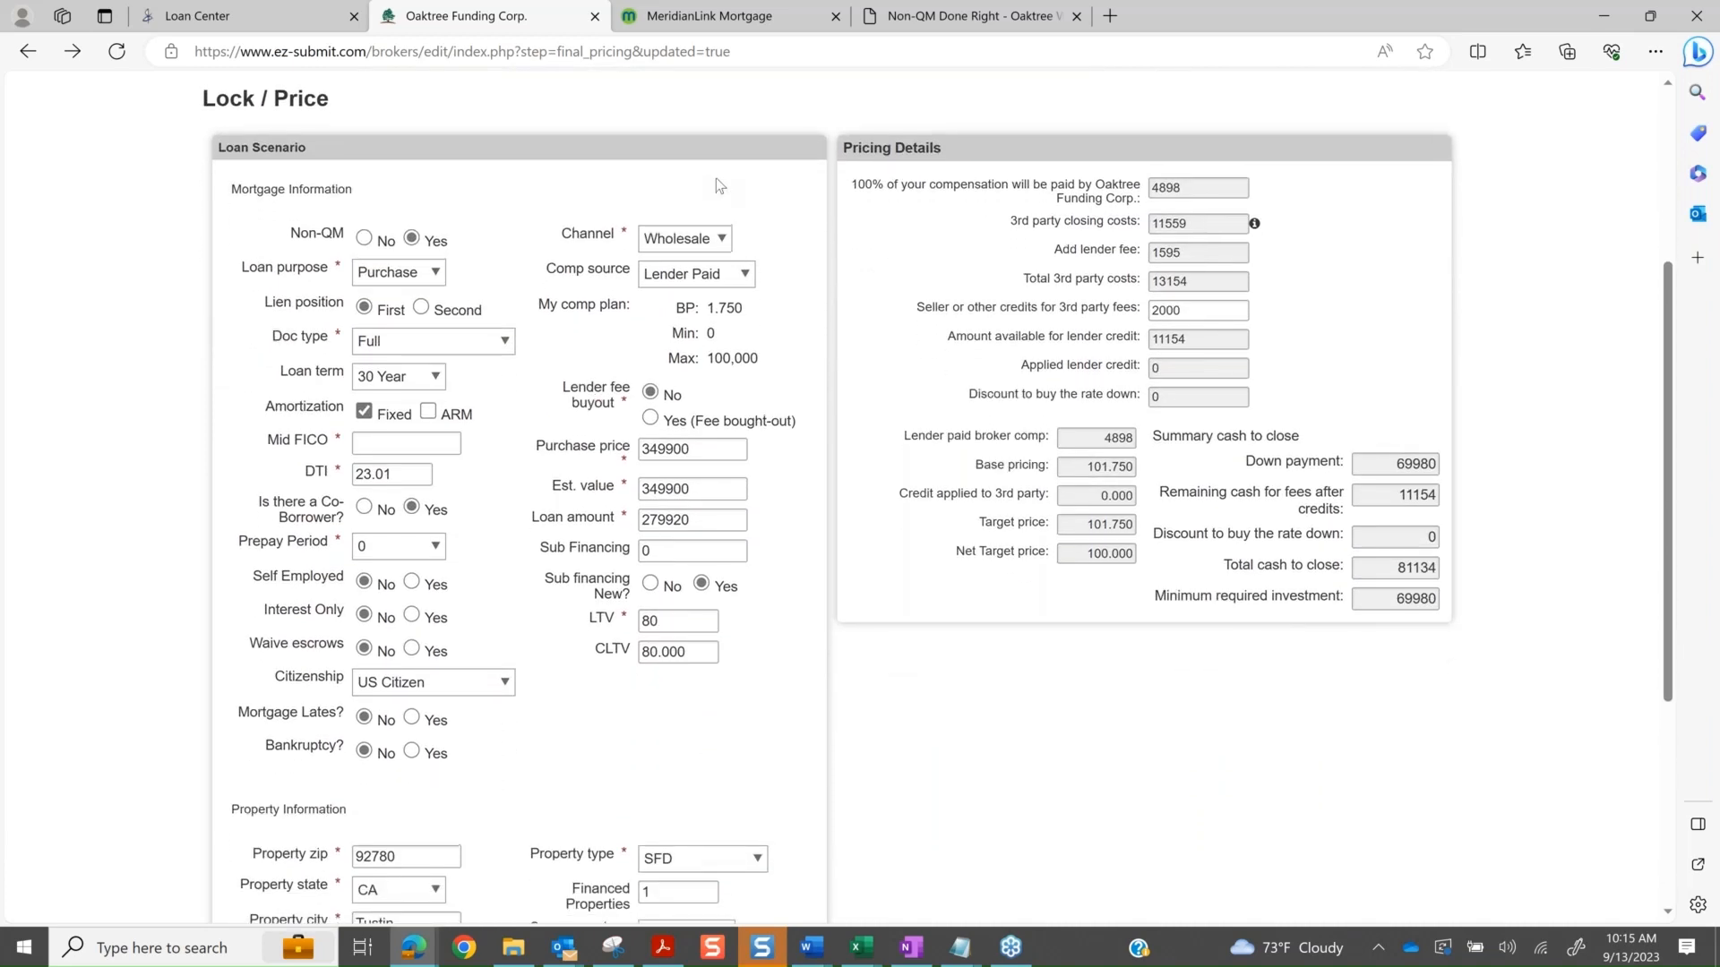
click(440, 346)
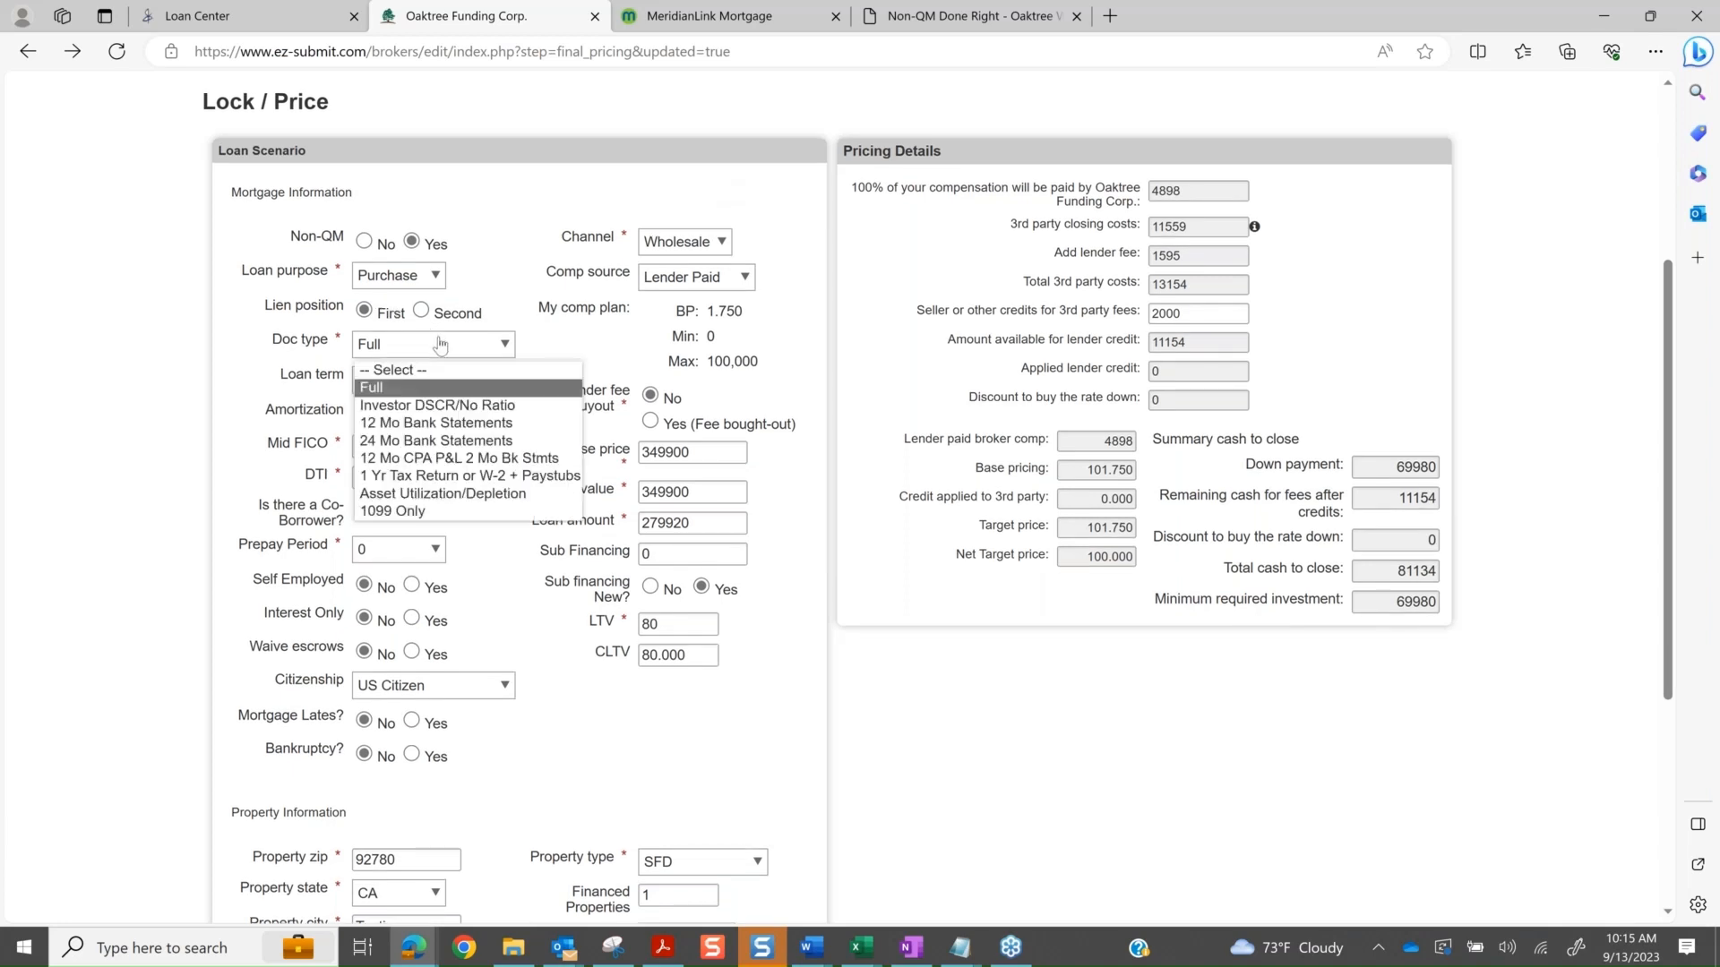
click(450, 406)
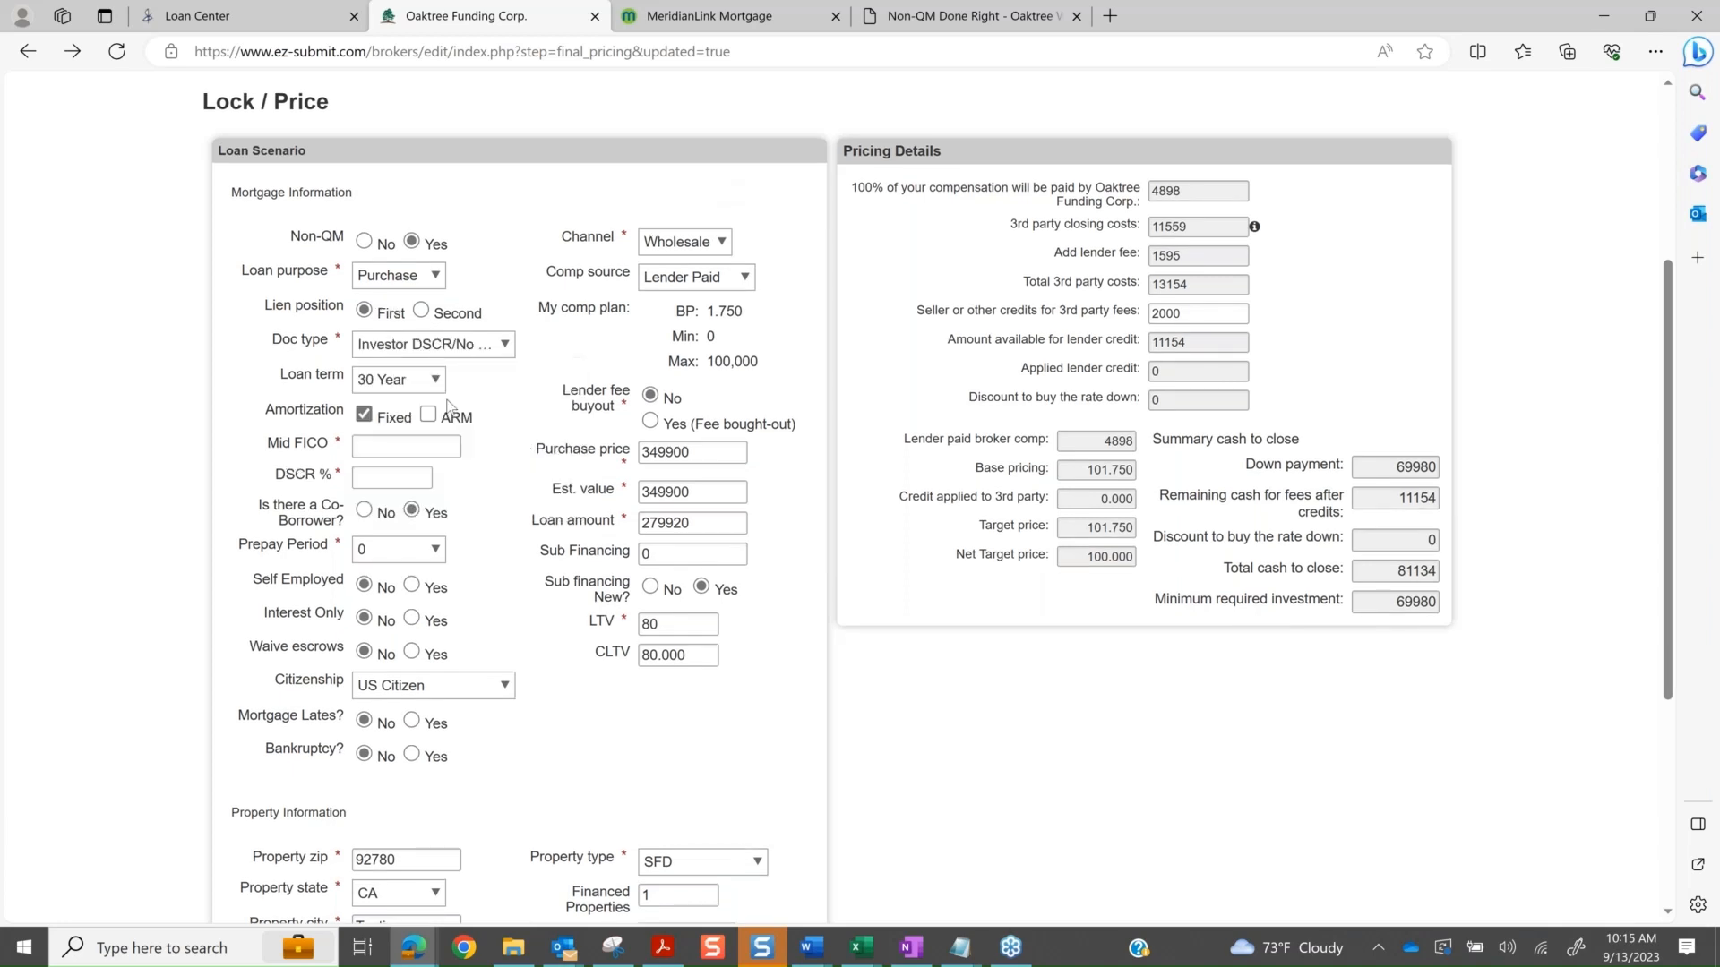
click(384, 445)
click(375, 510)
key(Tab)
text(1.25)
key(Tab)
- Try the Borrower Paid comp source with its comp plan BP unlocked, and return the source to Lender Paid
scroll(505, 578, down, 1)
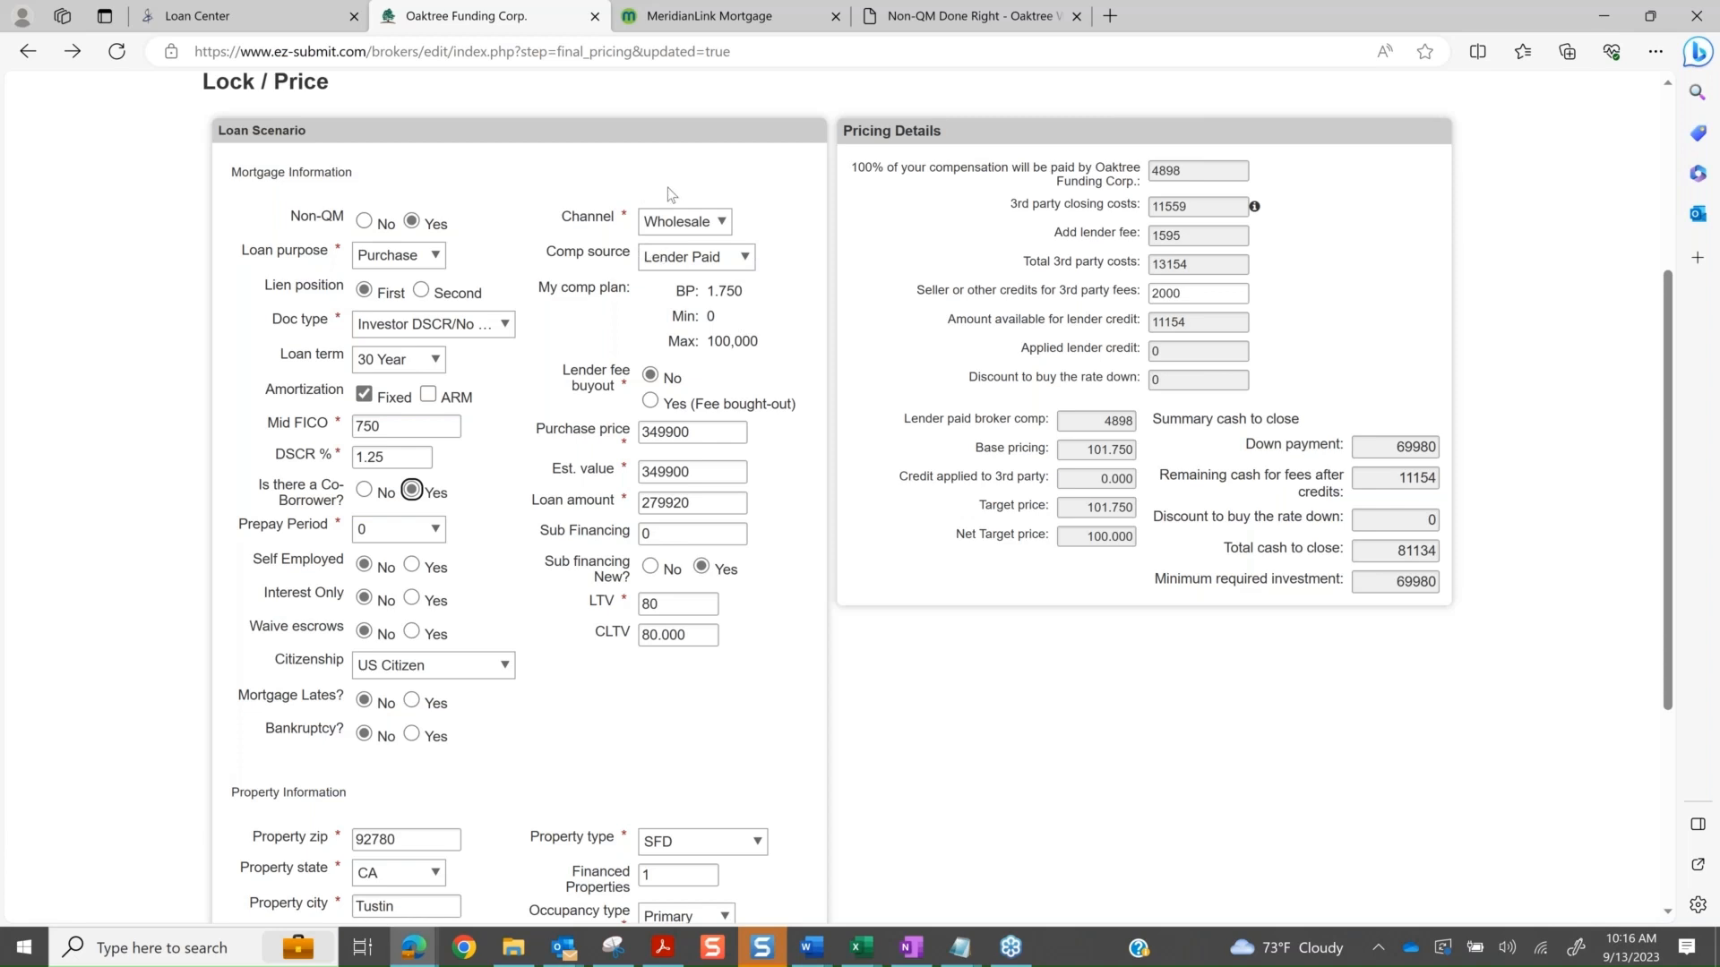
click(700, 264)
click(694, 301)
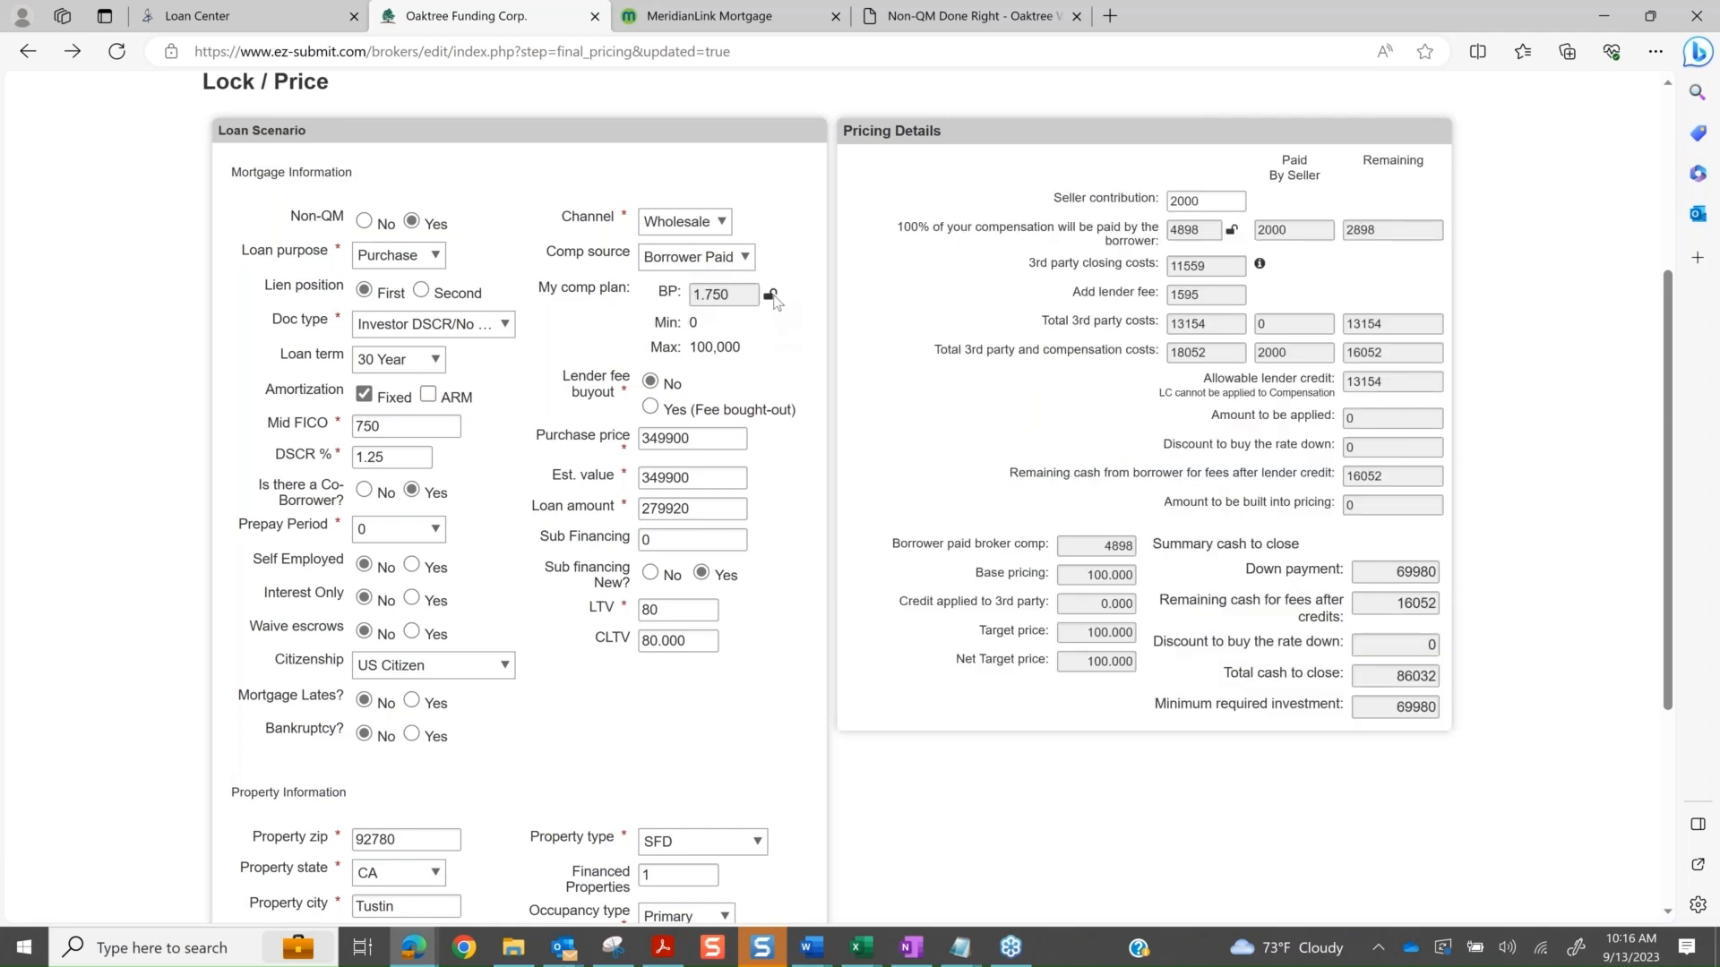
click(771, 296)
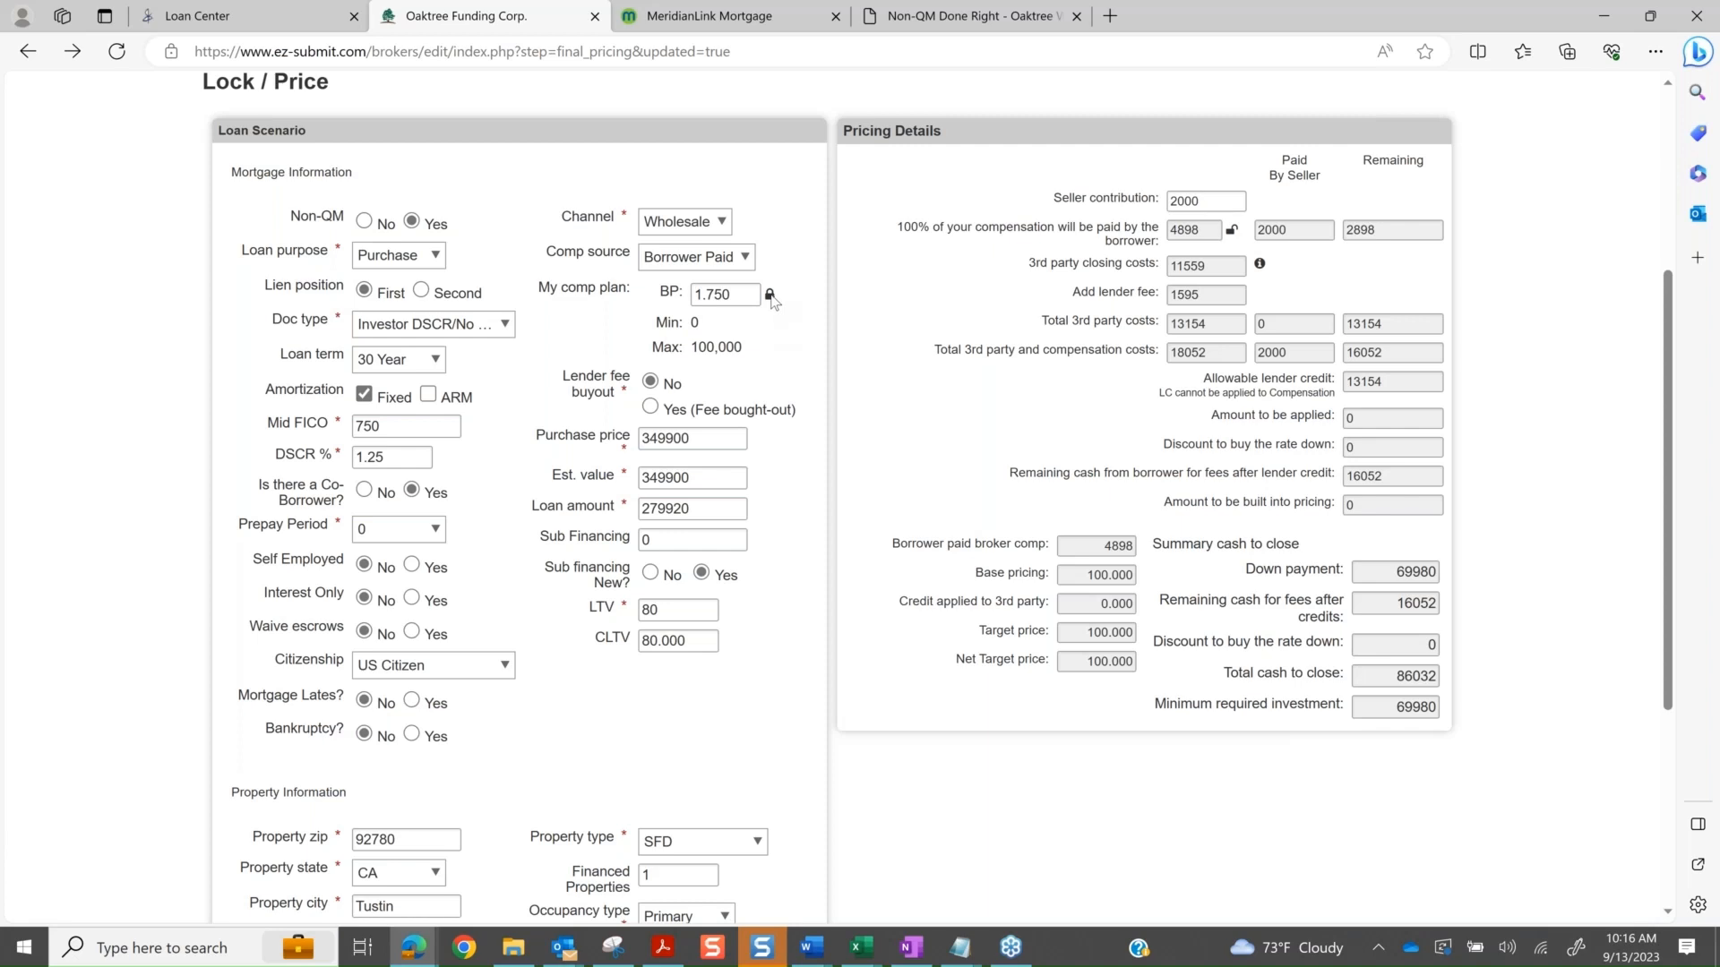
click(716, 265)
click(705, 283)
drag(707, 294, 727, 293)
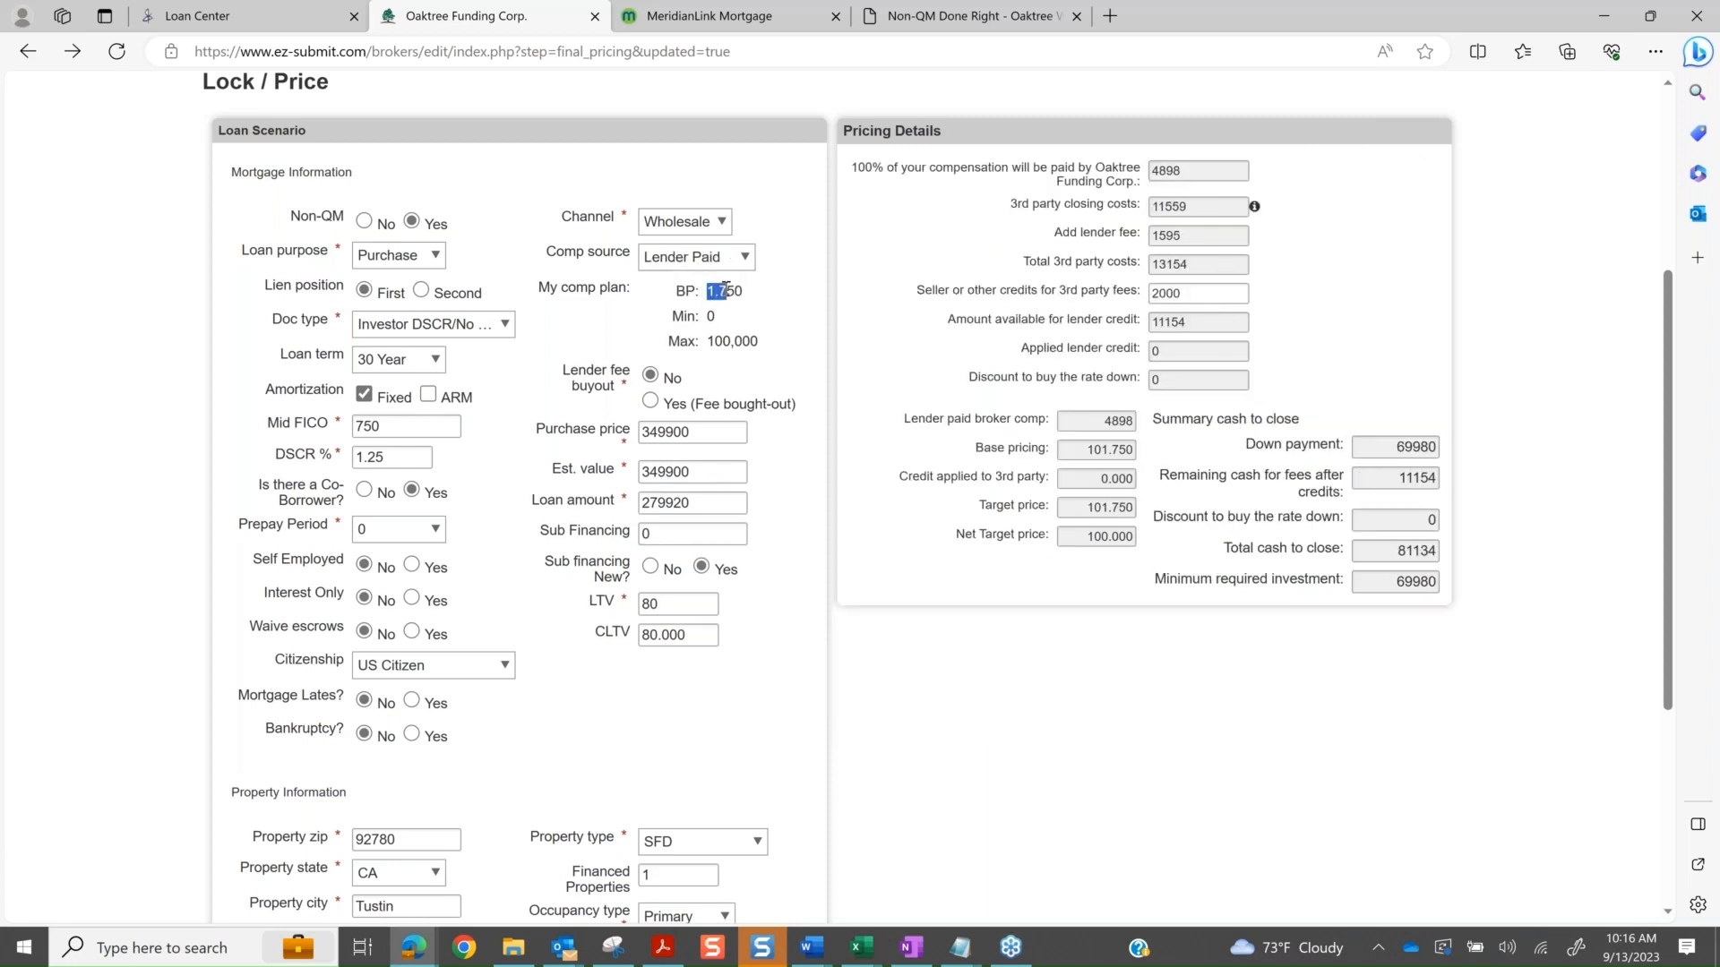
click(638, 305)
- Set the purchase price and estimated value to 1000000 and the loan amount to 500000
double_click(709, 433)
text(1000000)
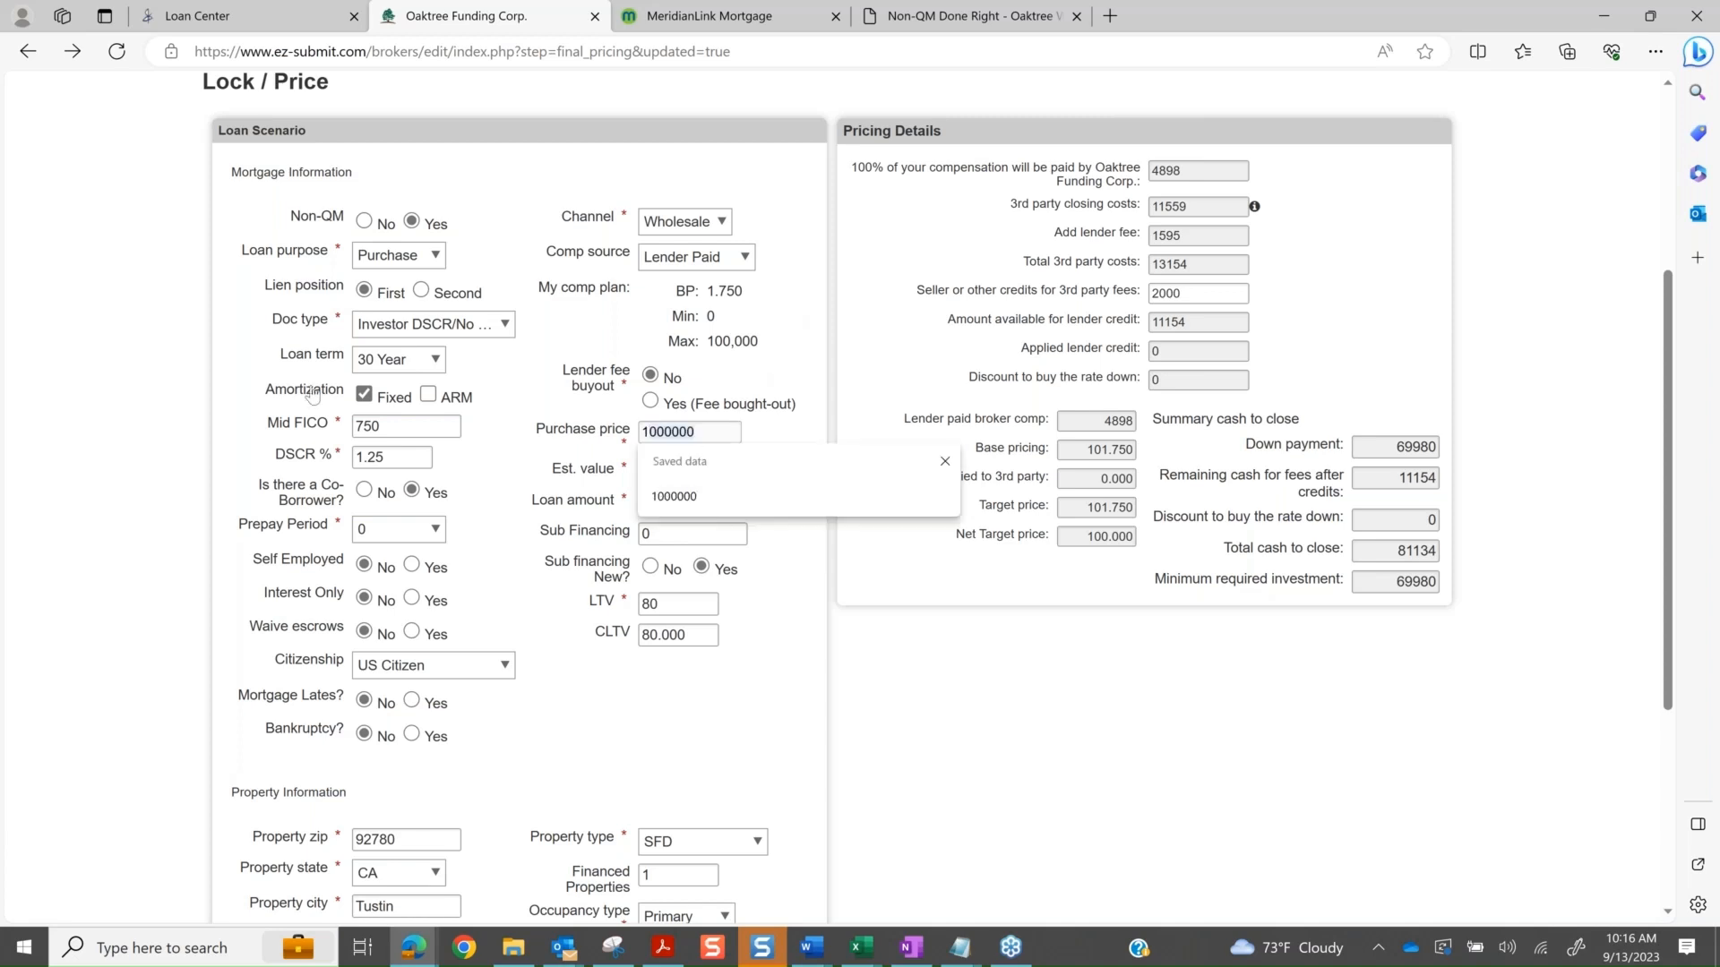
key(Tab)
text(1000000)
key(Tab)
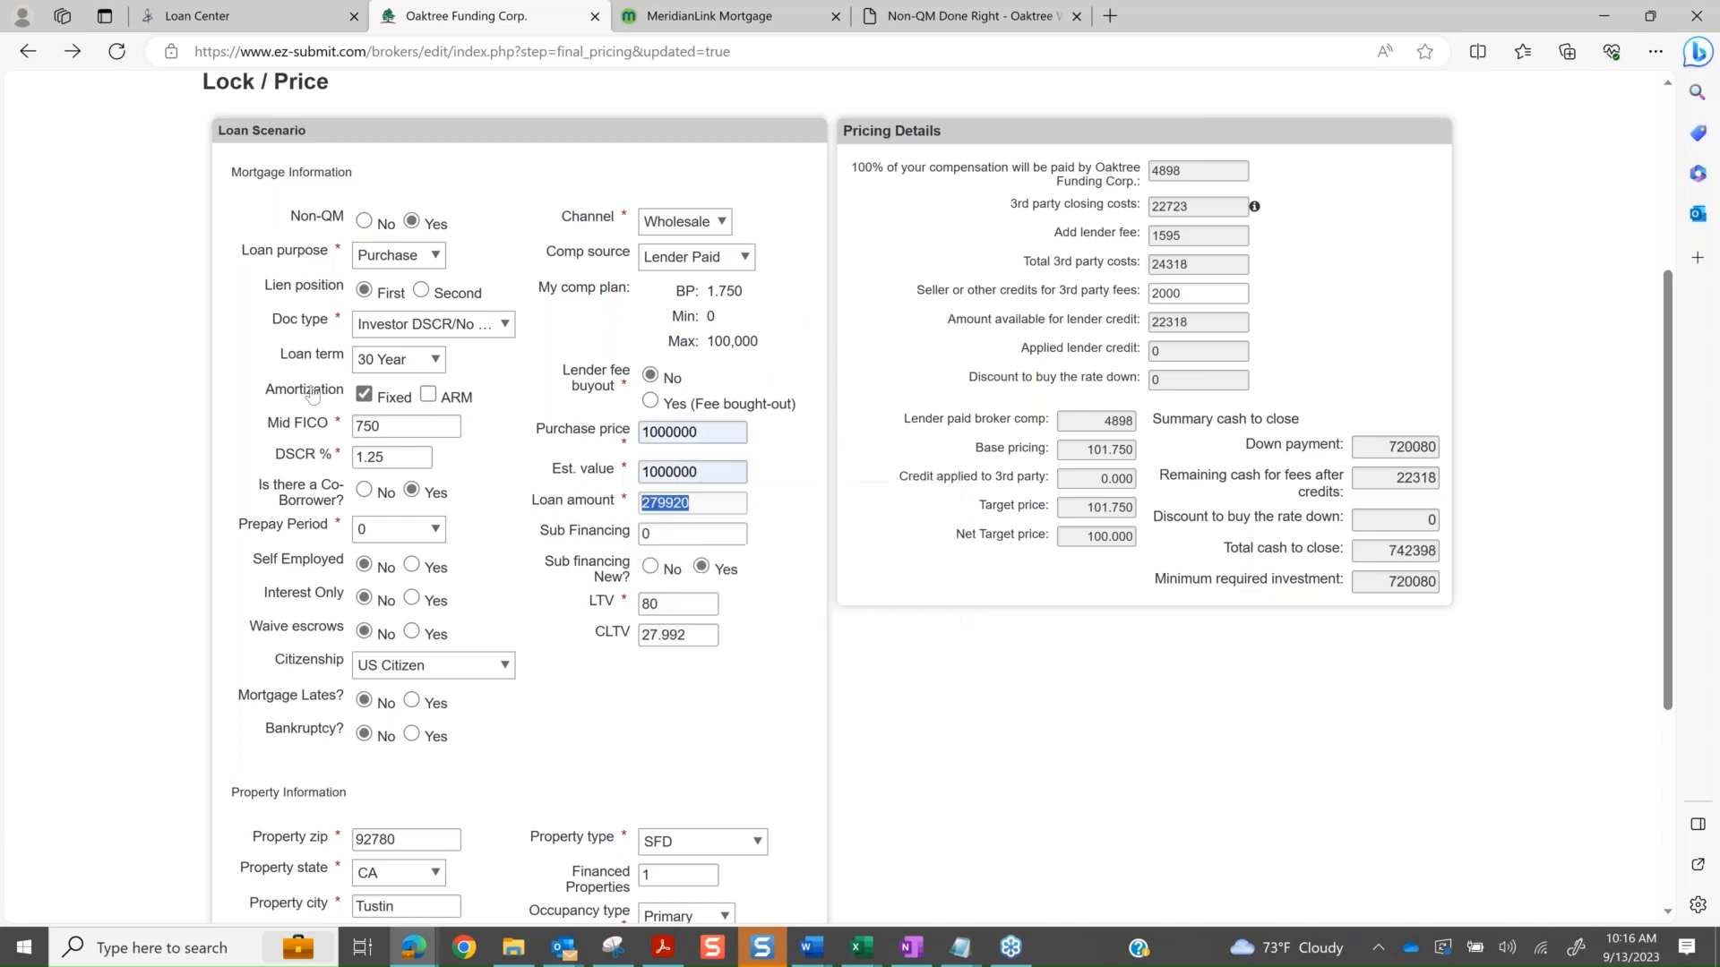
text(500000)
key(Tab)
key(Tab)
key(Tab)
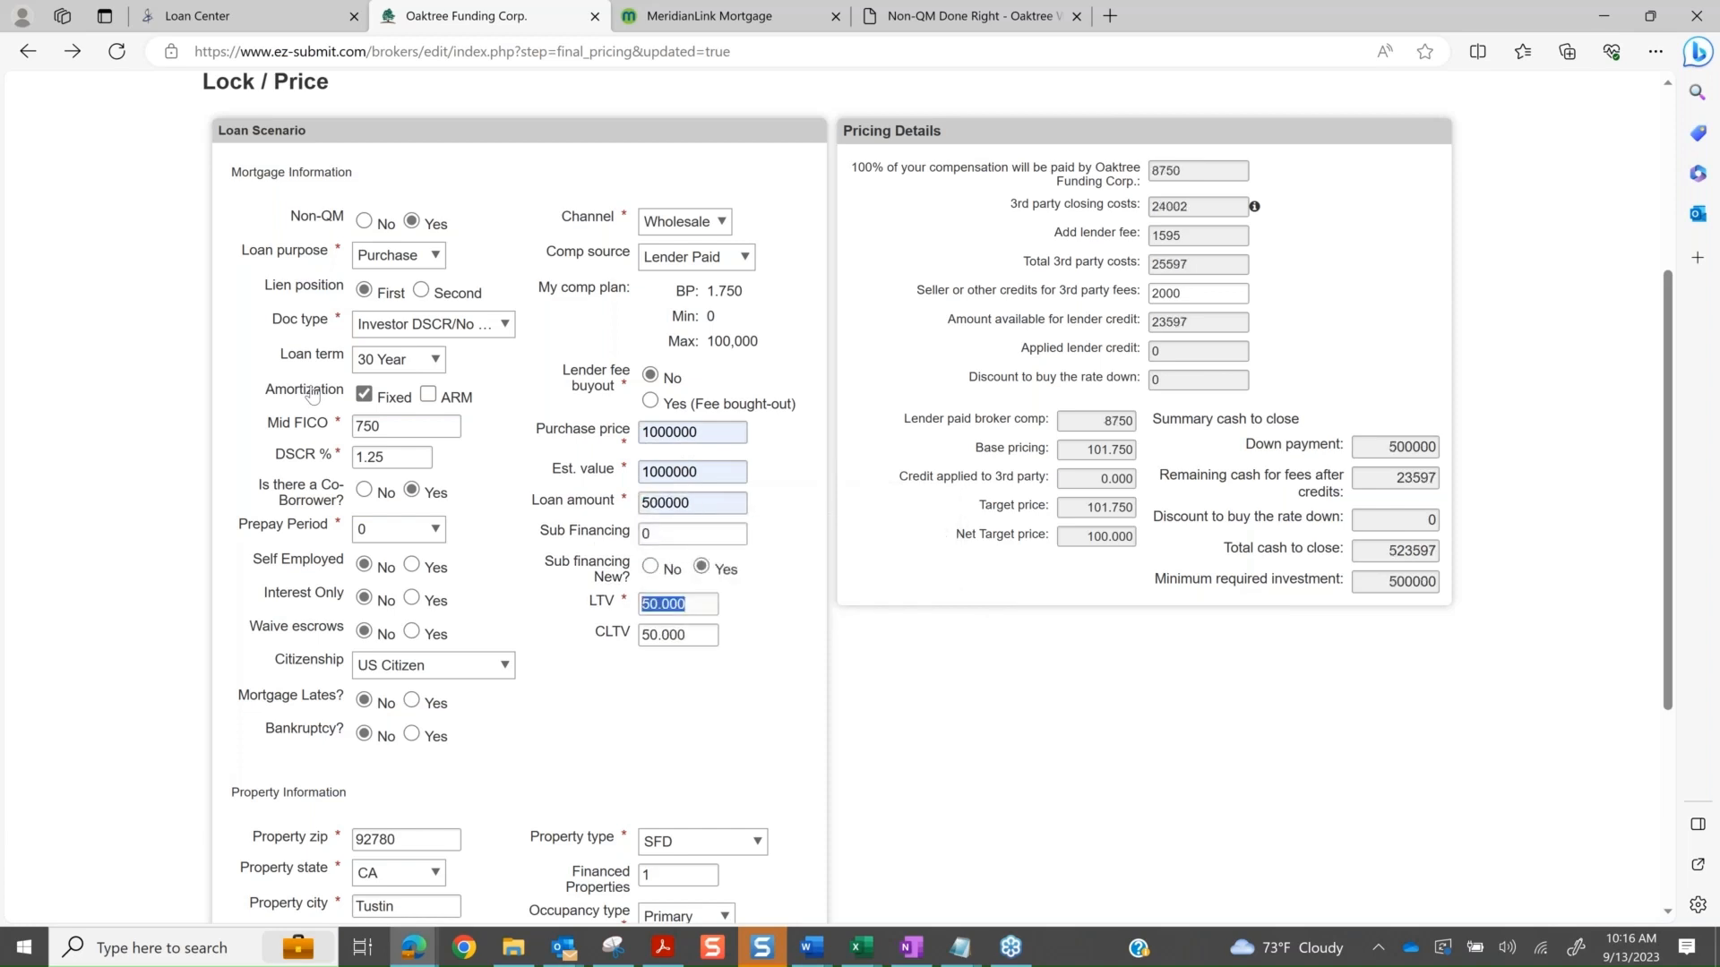
- Set the occupancy type to Investment, keep the 30 Day lock term, and get pricing for the scenario
scroll(311, 395, down, 3)
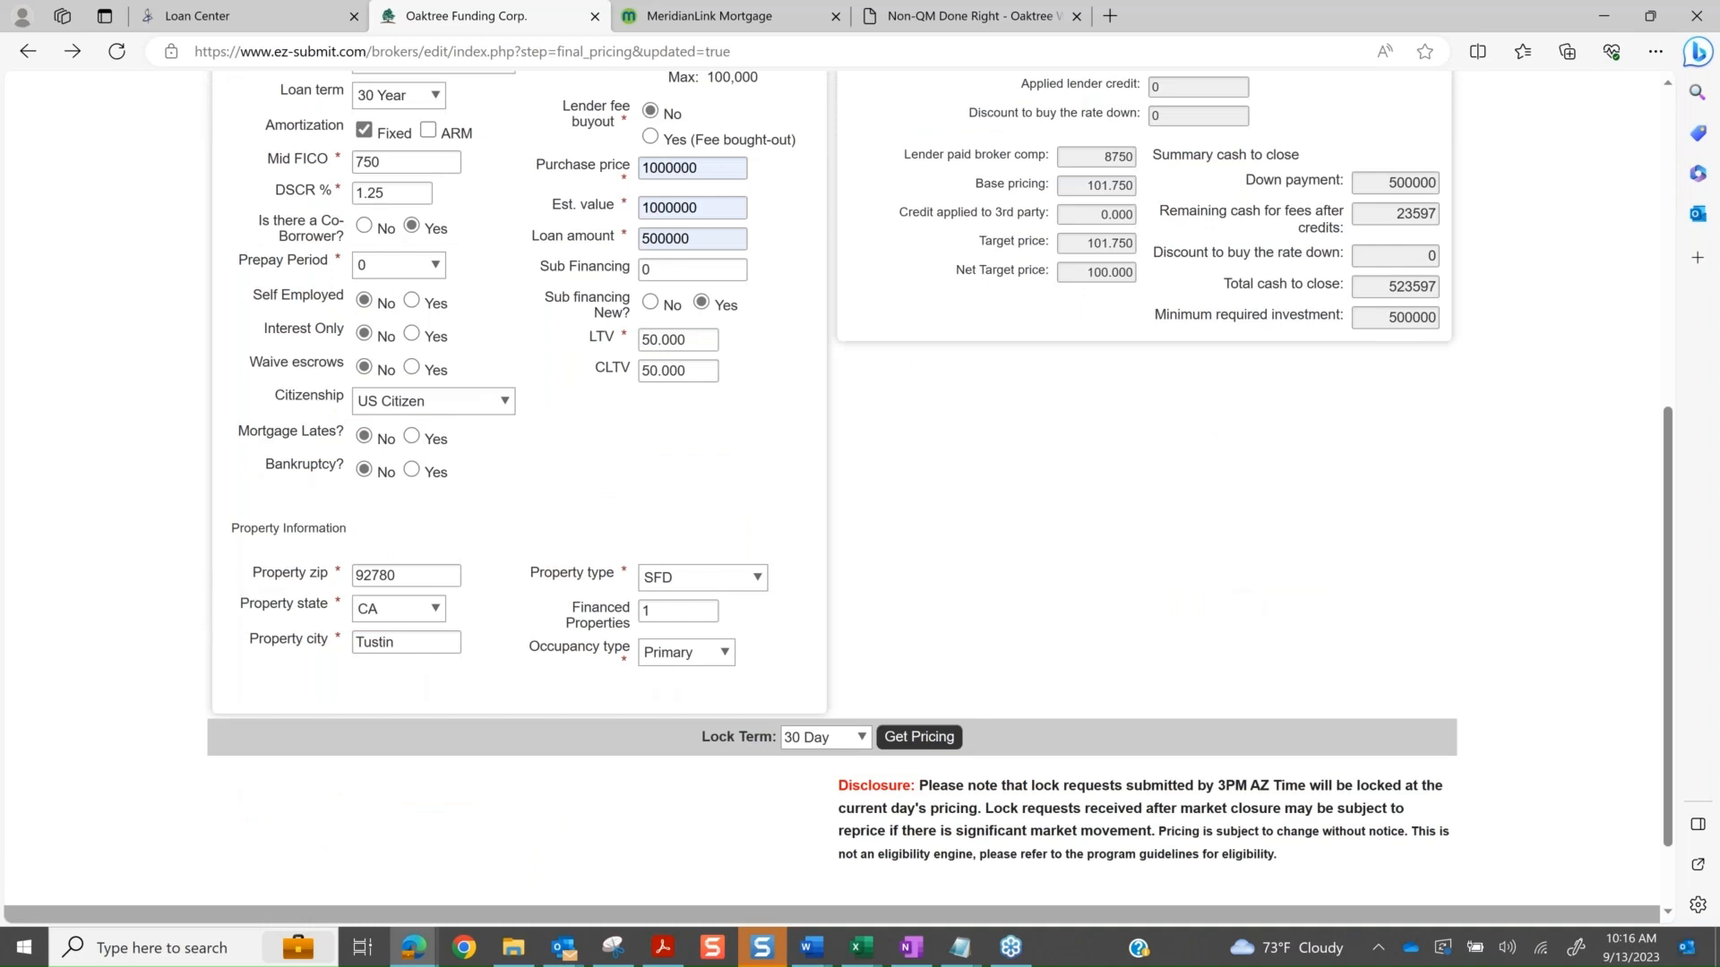
click(678, 654)
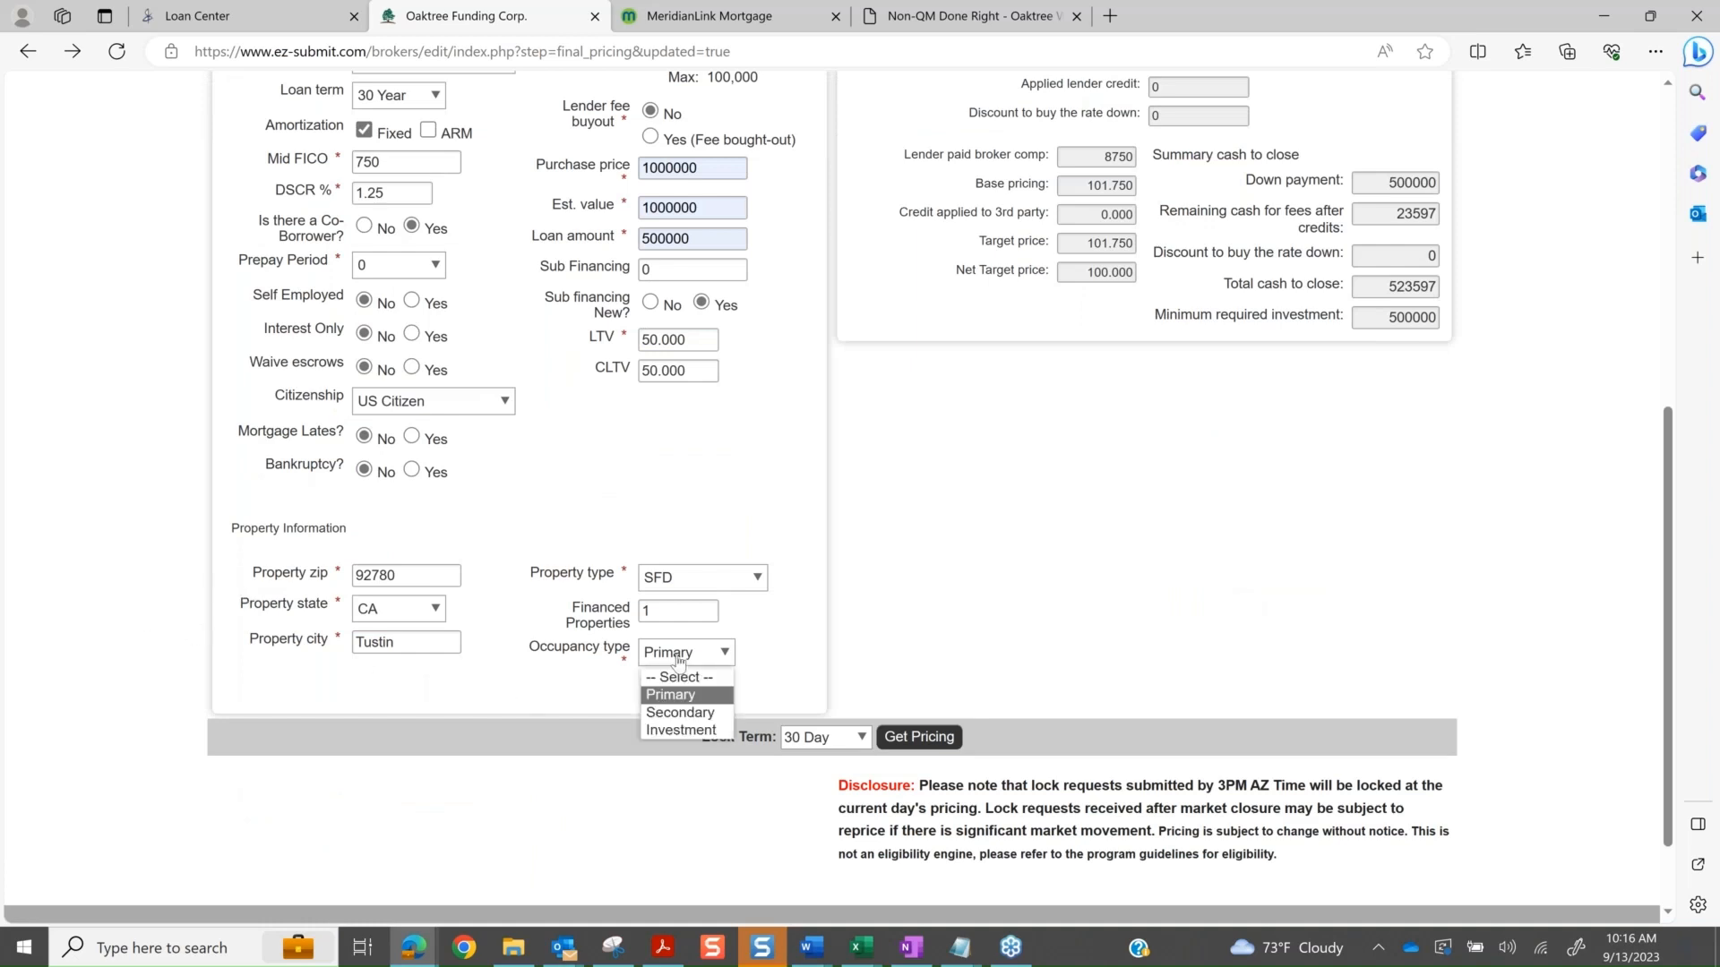
click(674, 732)
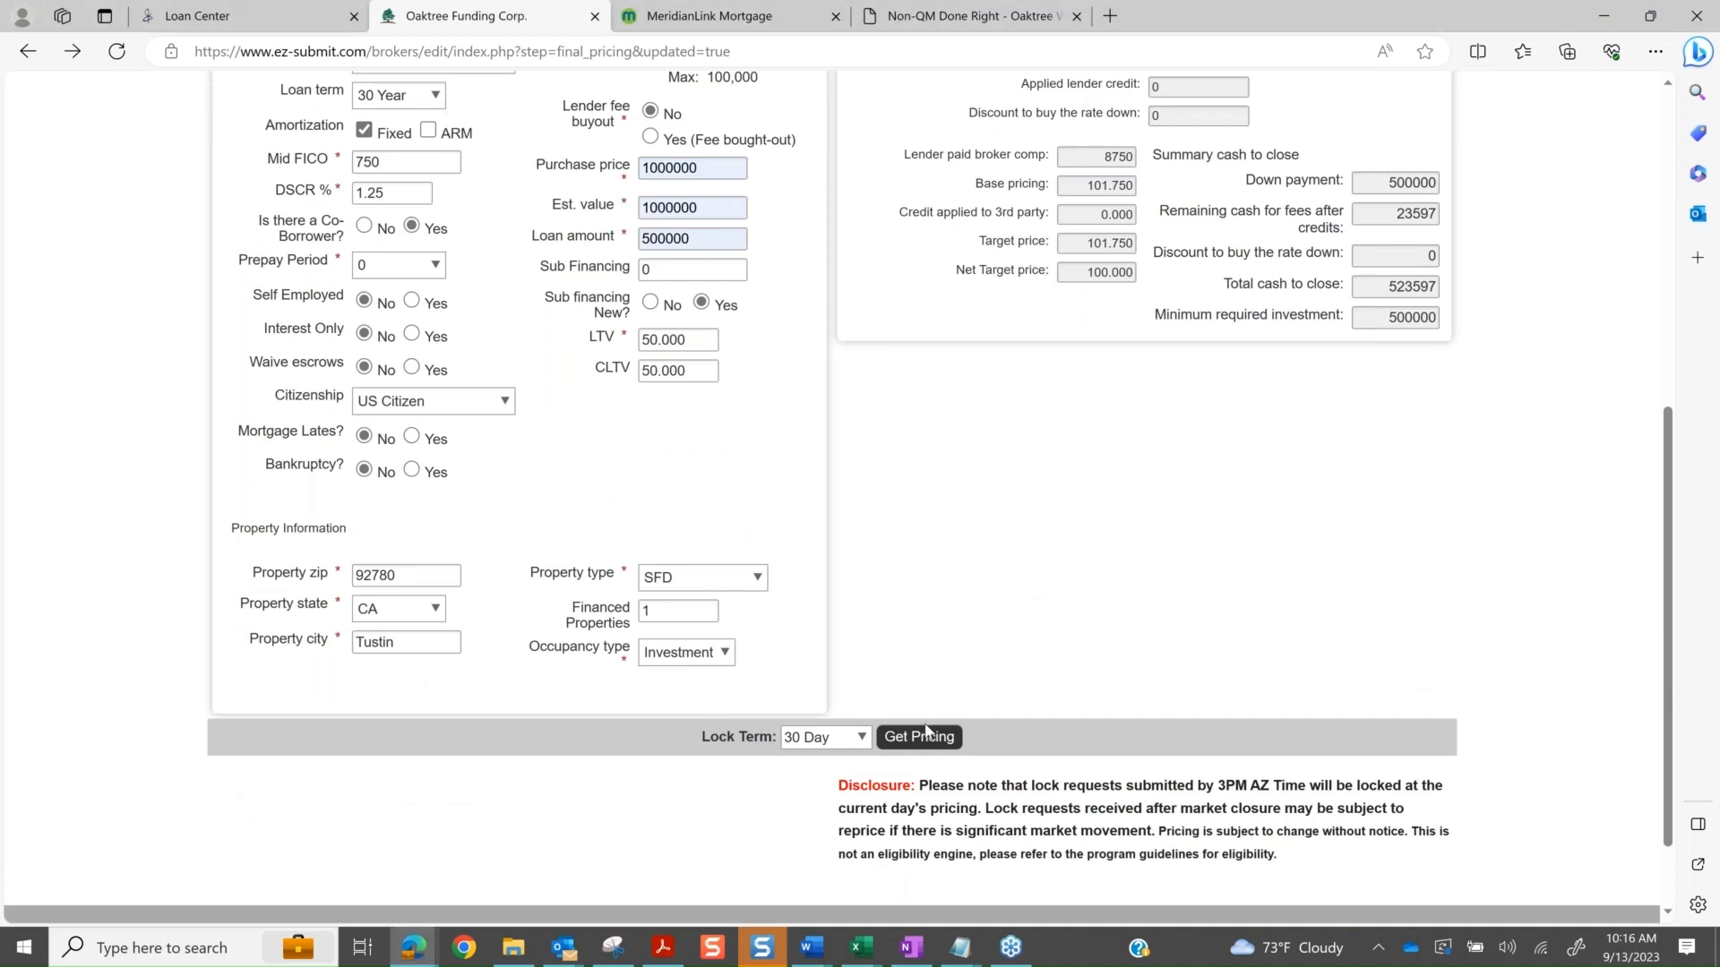
click(829, 742)
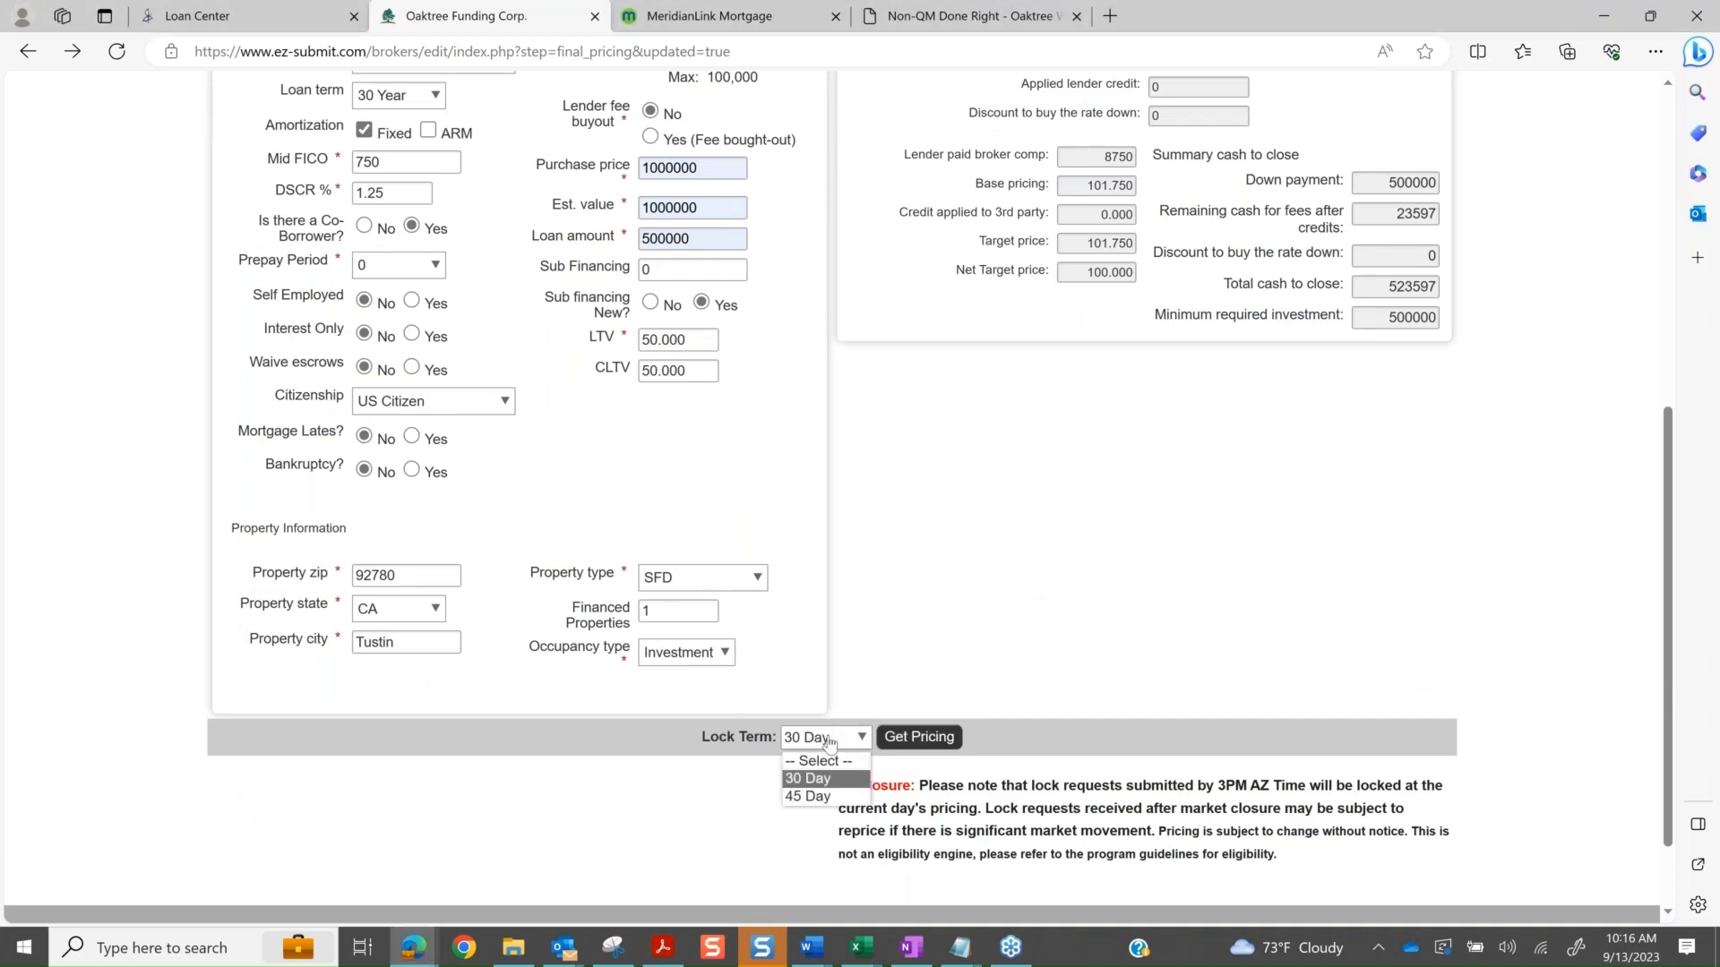
click(829, 742)
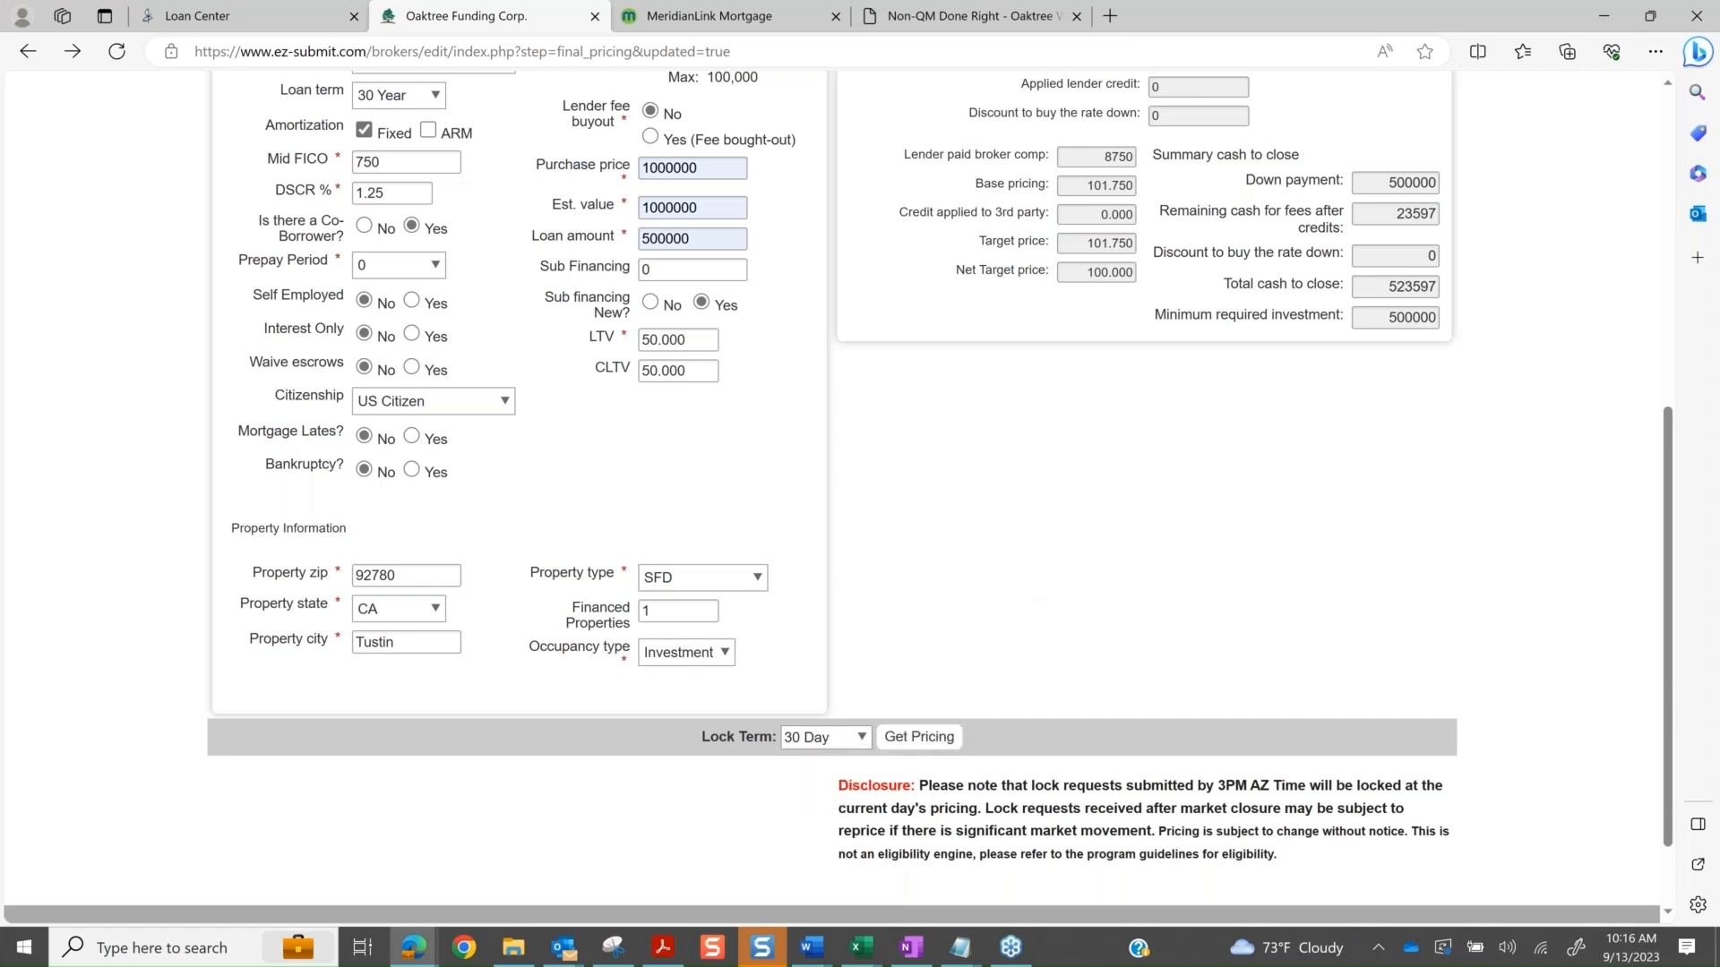
click(919, 736)
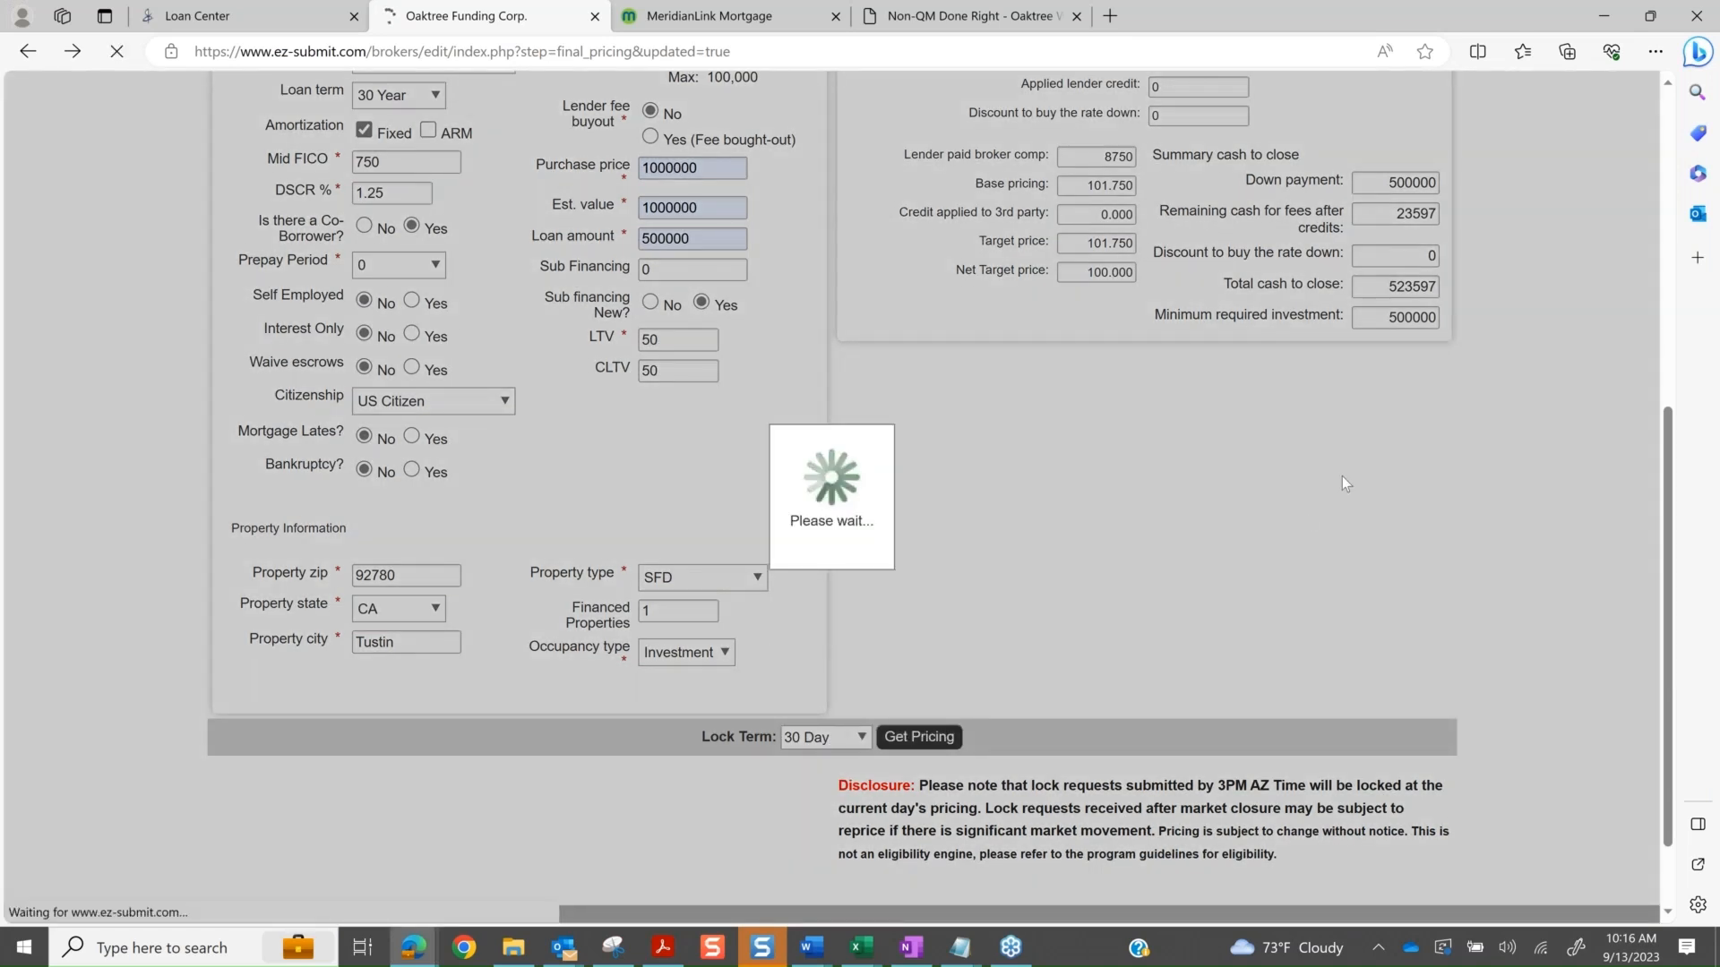
- Look through the priced programs and rates, including the ineligible programs and their reasons at the end of the list
scroll(1342, 475, up, 3)
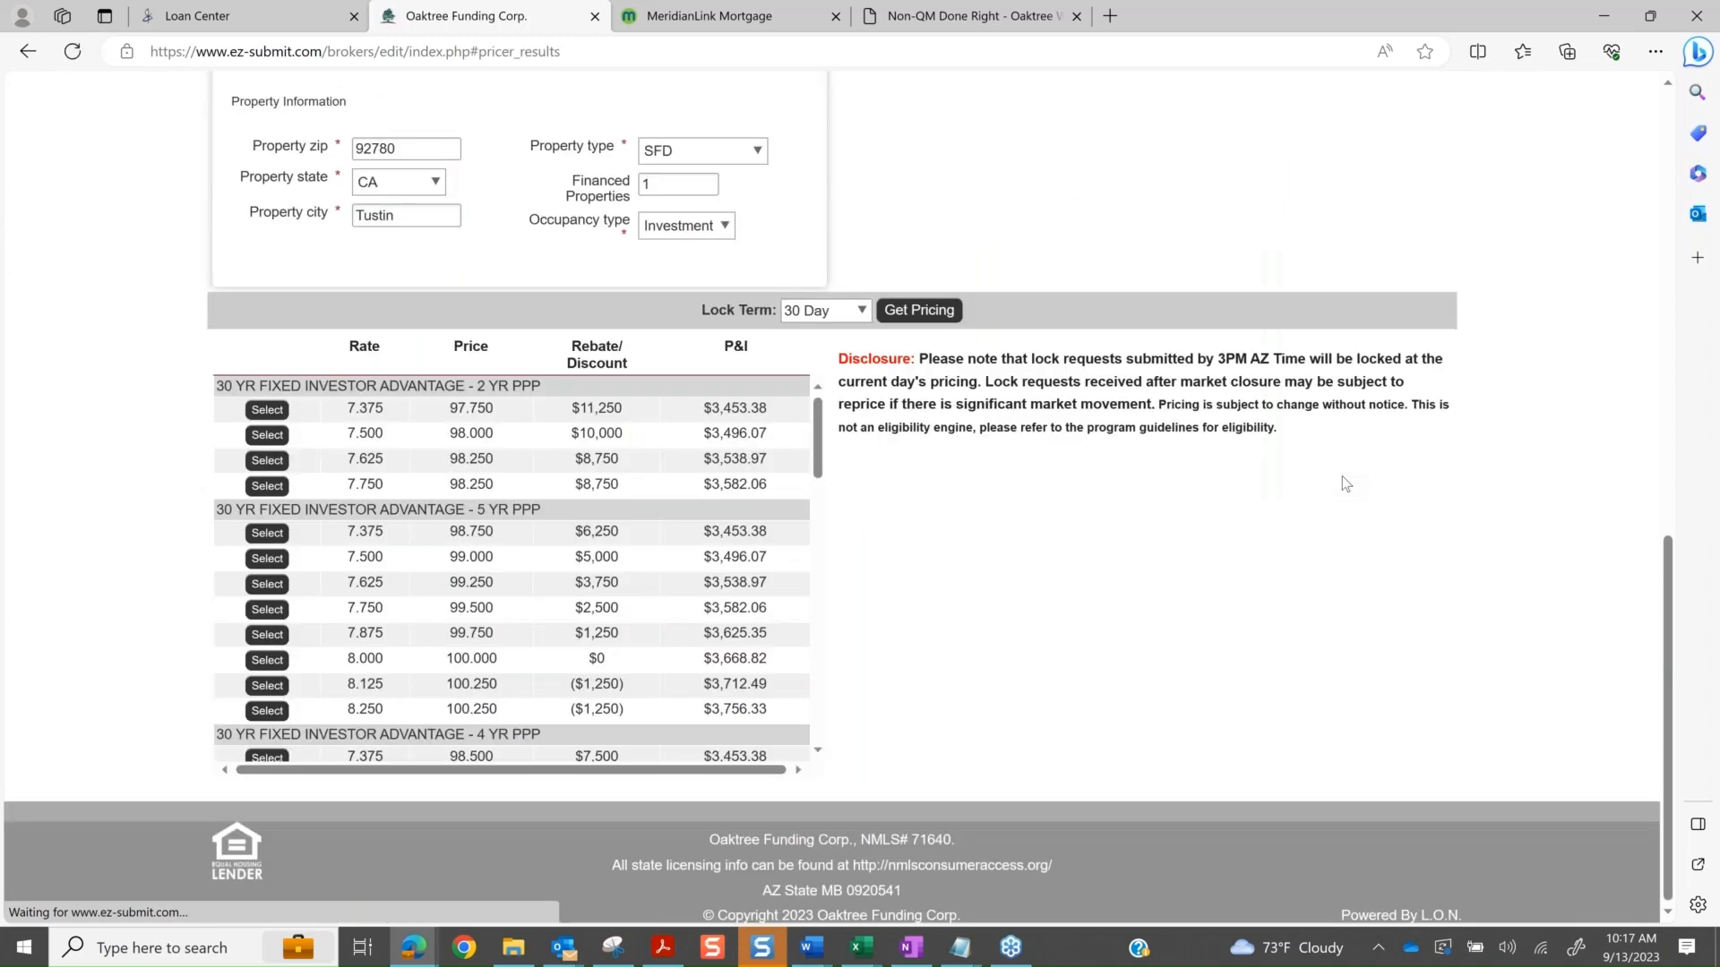
scroll(1345, 483, up, 2)
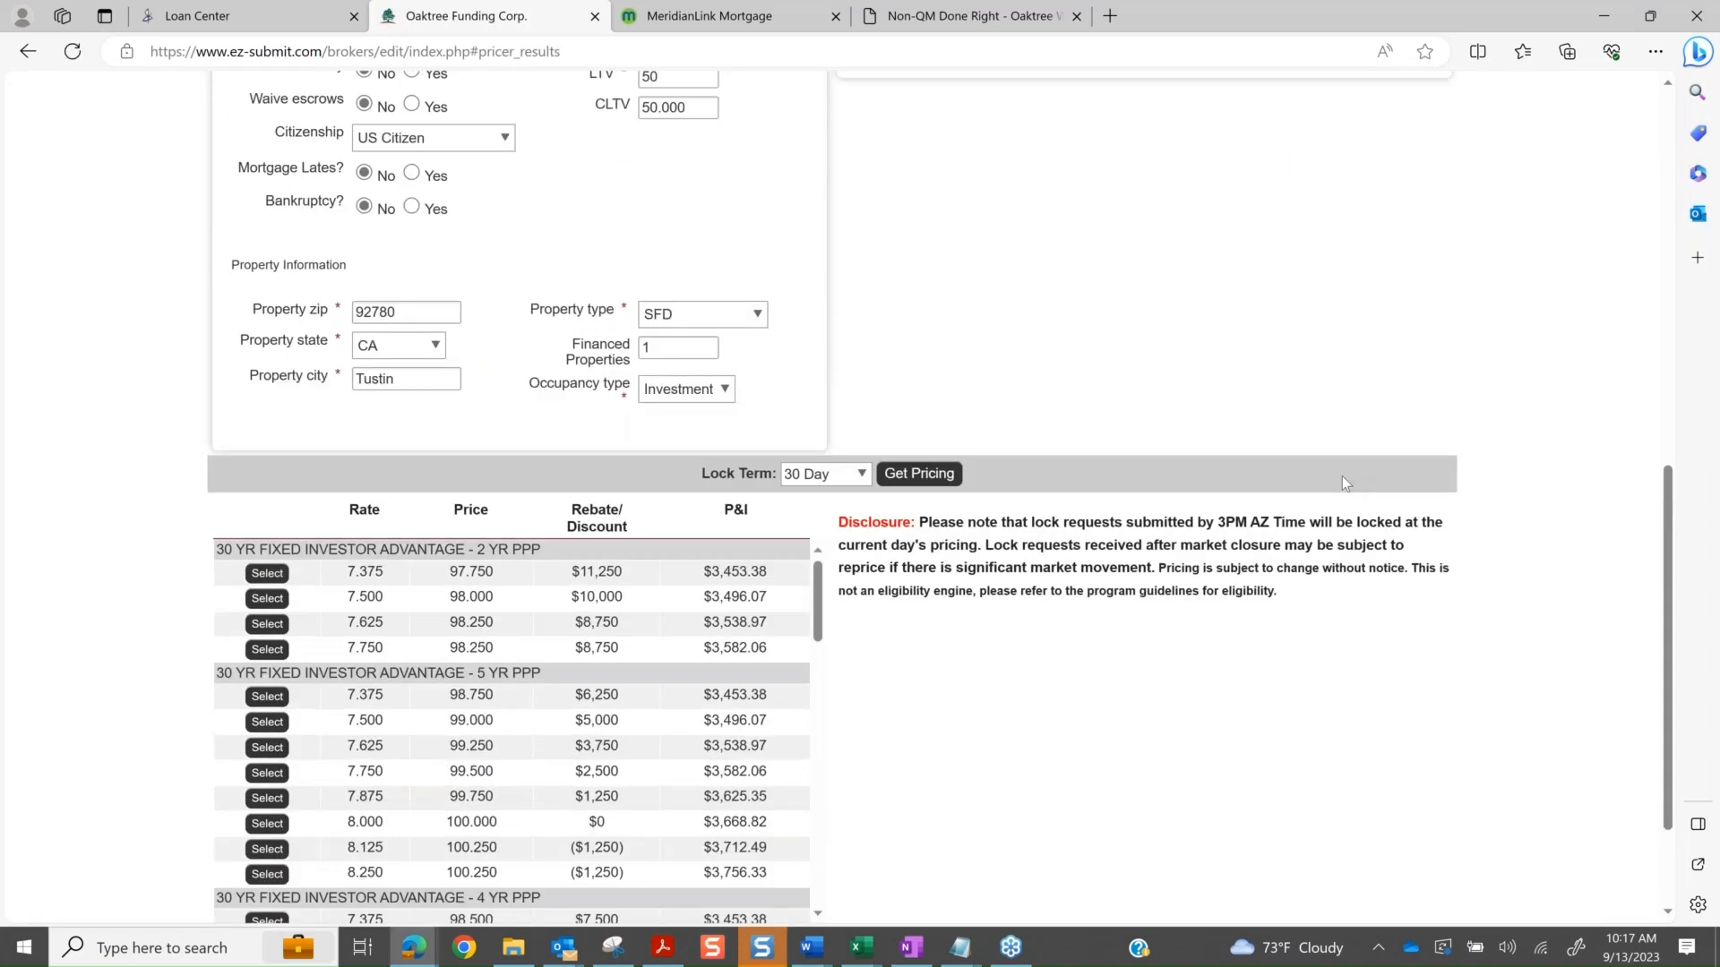
scroll(1342, 475, down, 1)
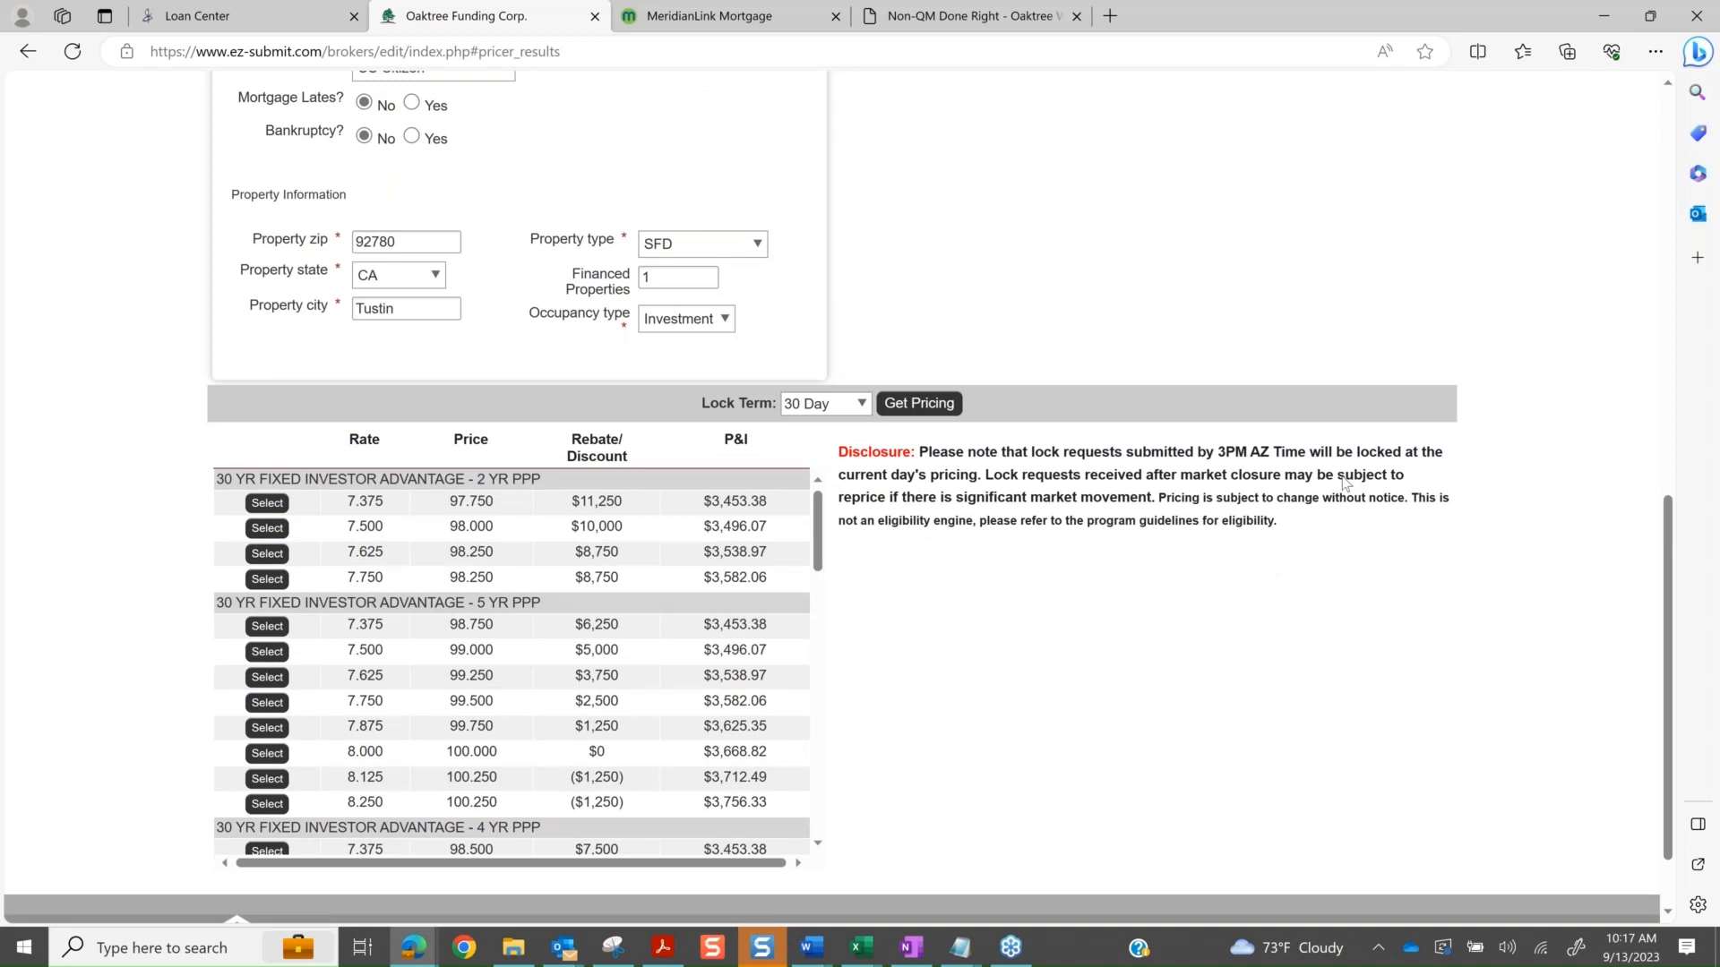
scroll(620, 529, down, 1)
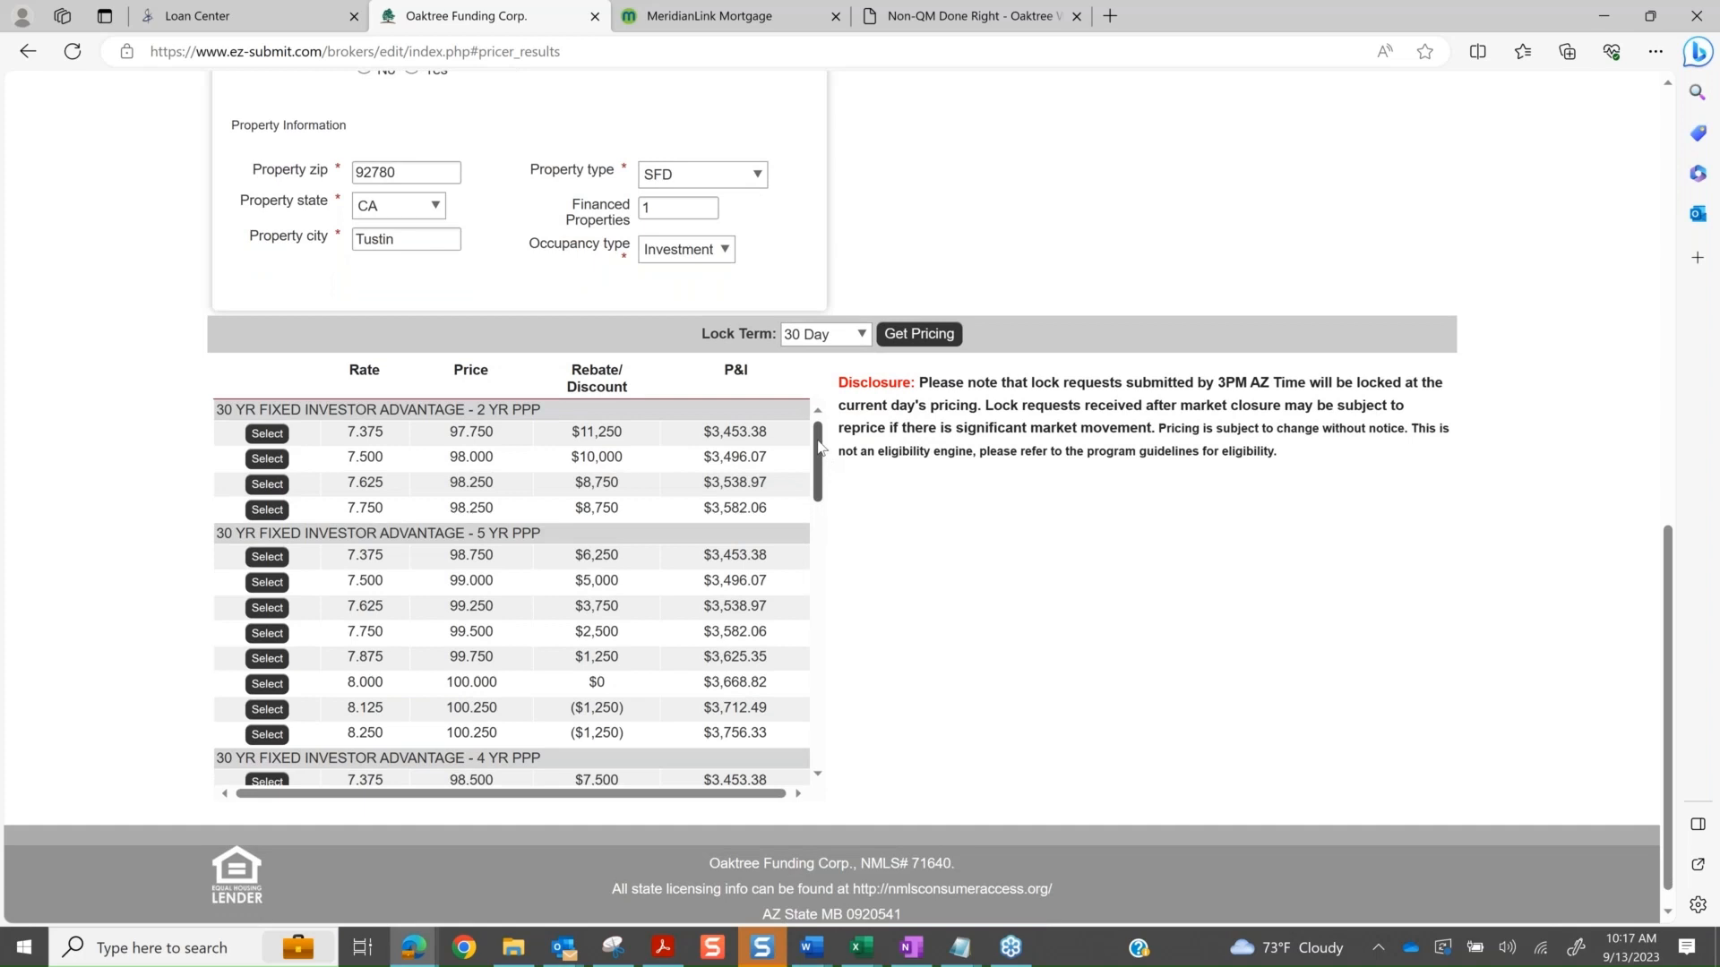
drag(818, 441, 816, 441)
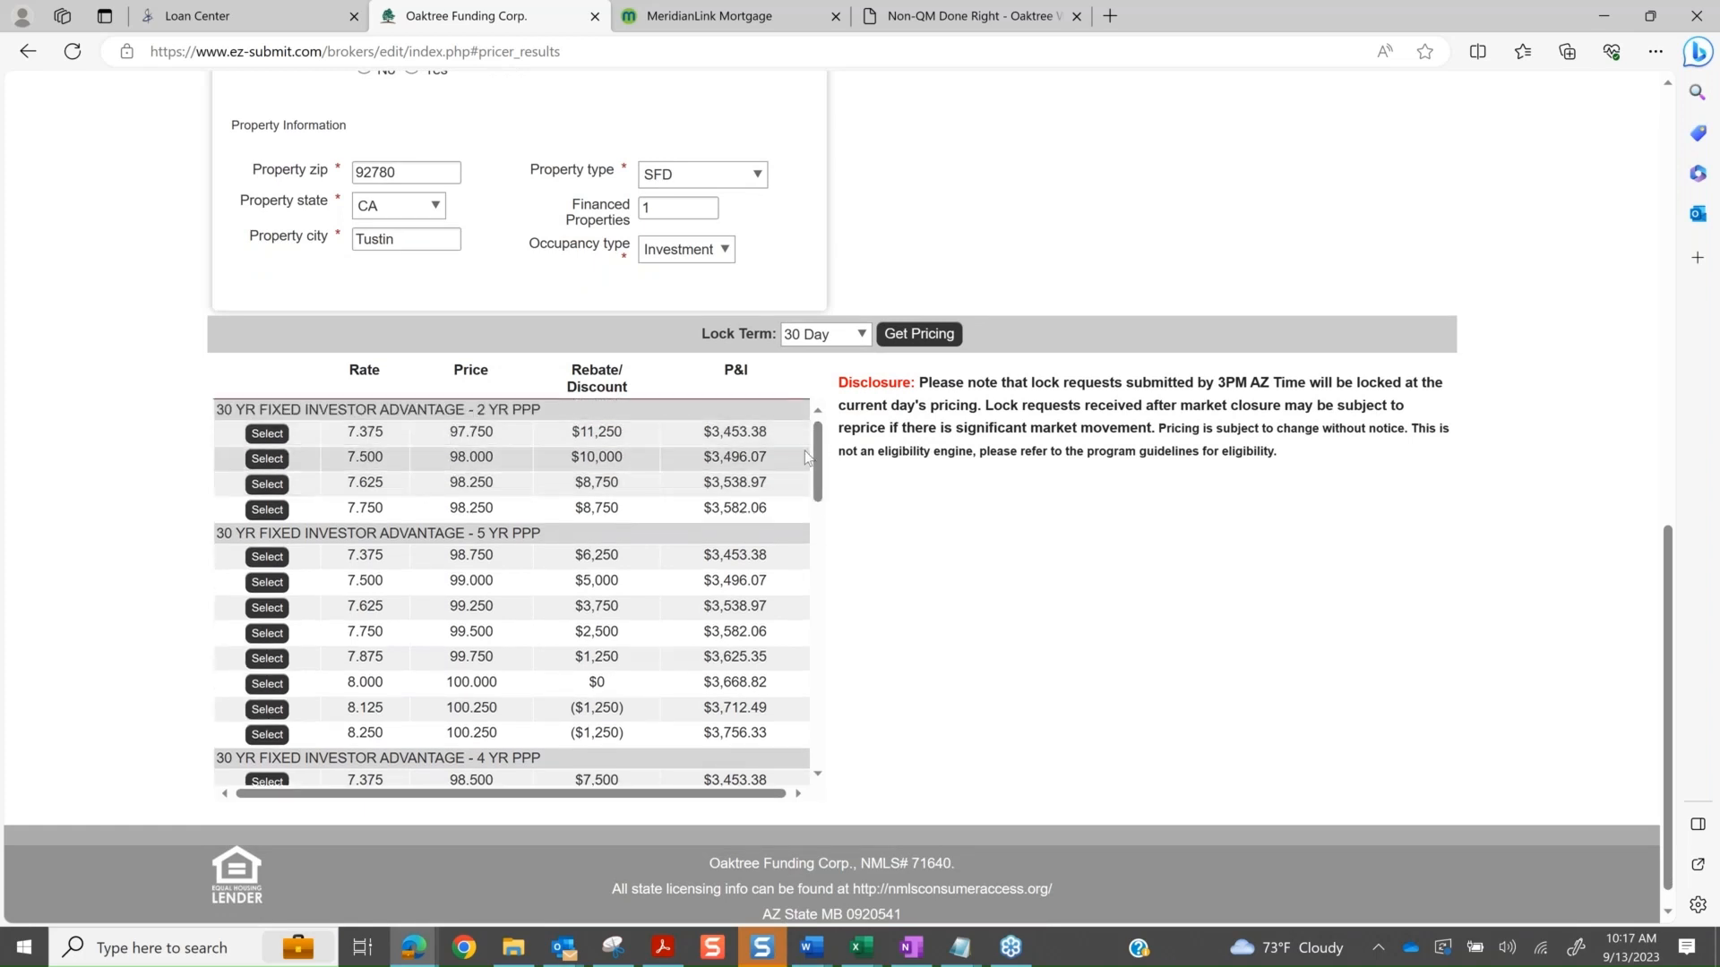
drag(819, 461, 833, 726)
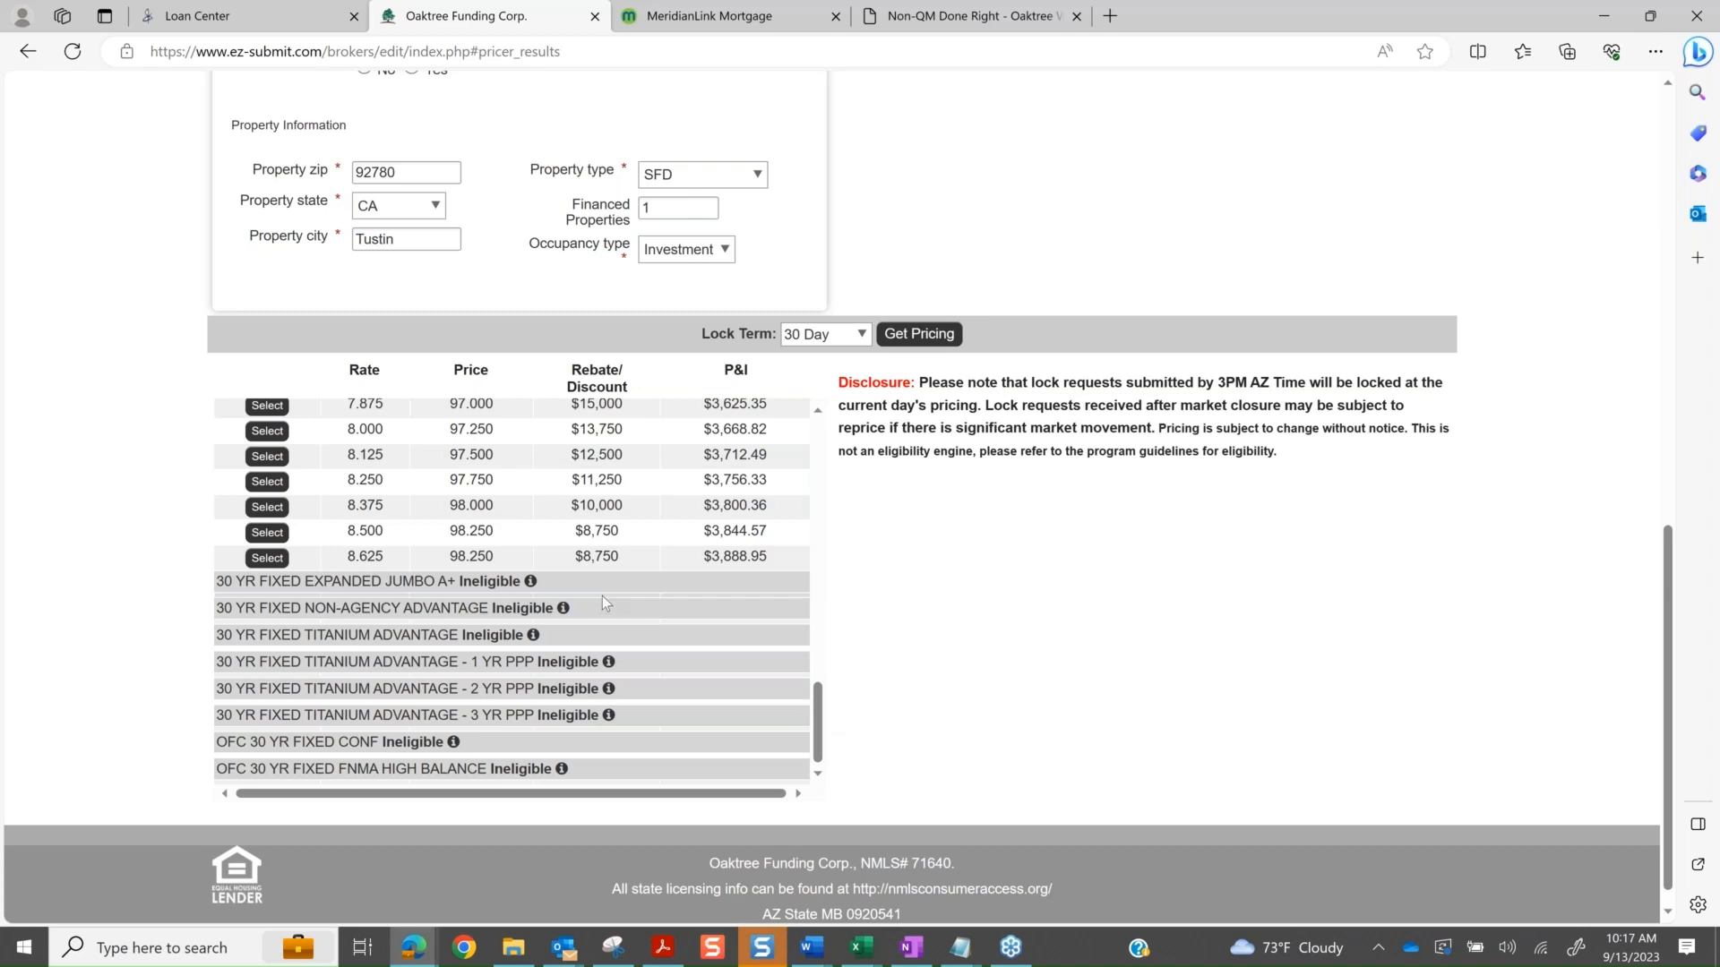
mouse_move(530, 583)
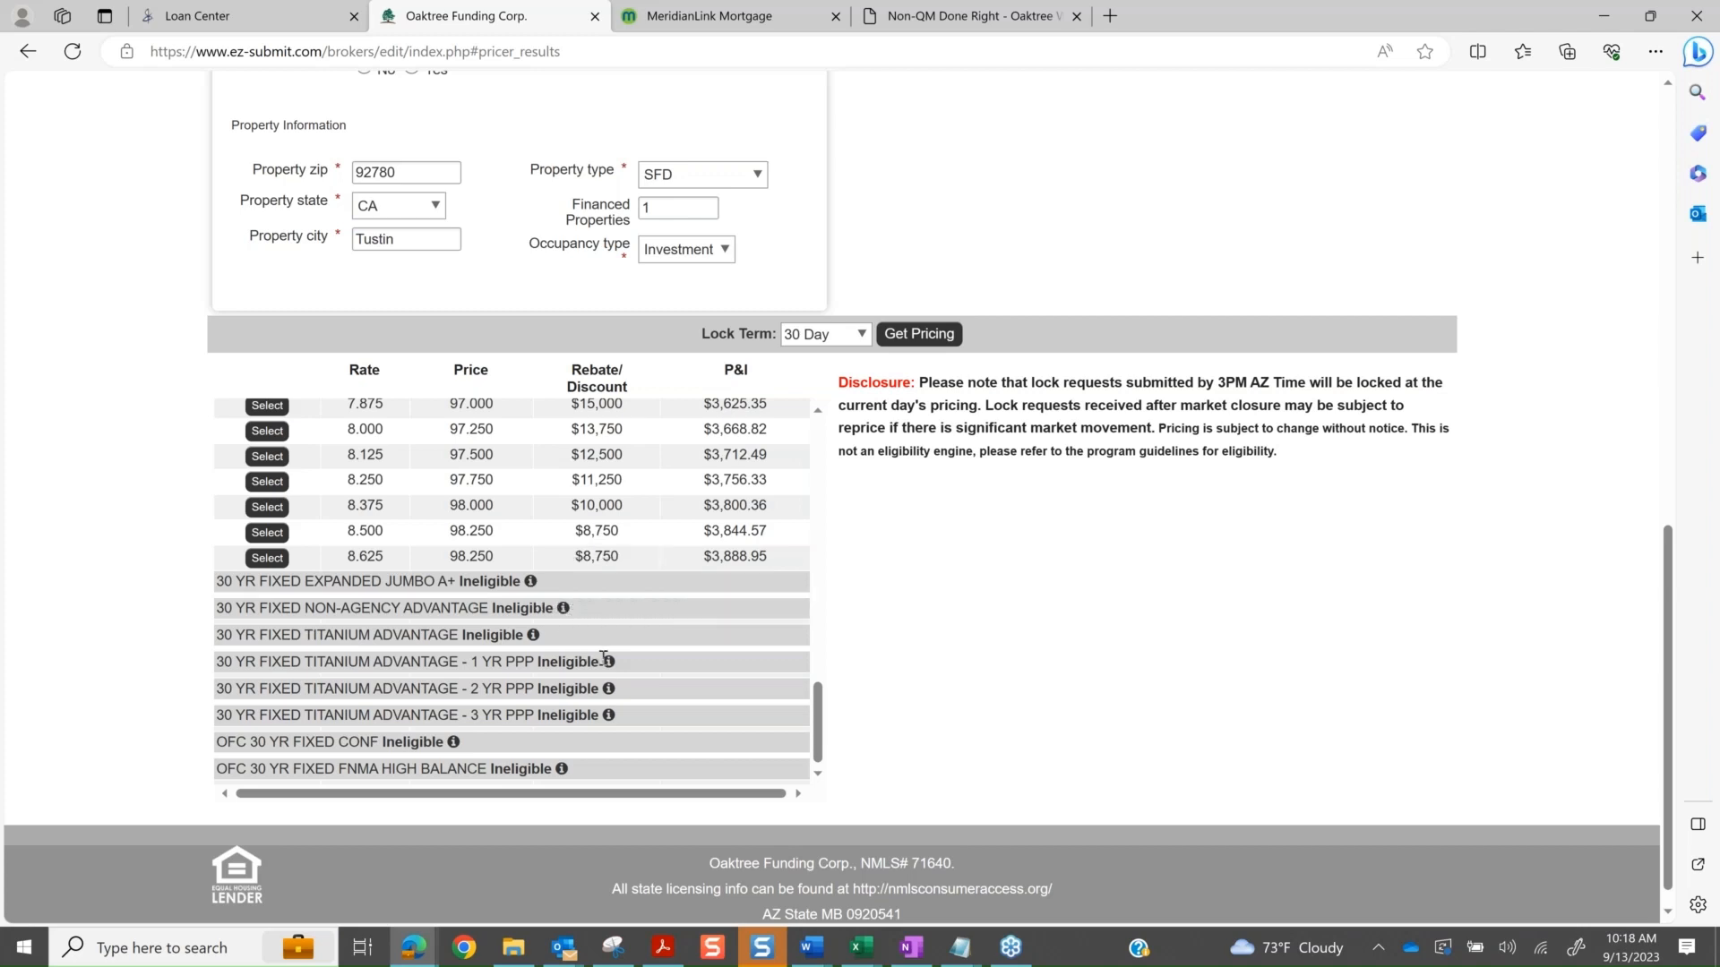
mouse_move(615, 671)
- Select the 8.000 rate under 30 YR FIXED INVESTOR ADVANTAGE - 5 YR PPP and request a float
drag(818, 713, 849, 455)
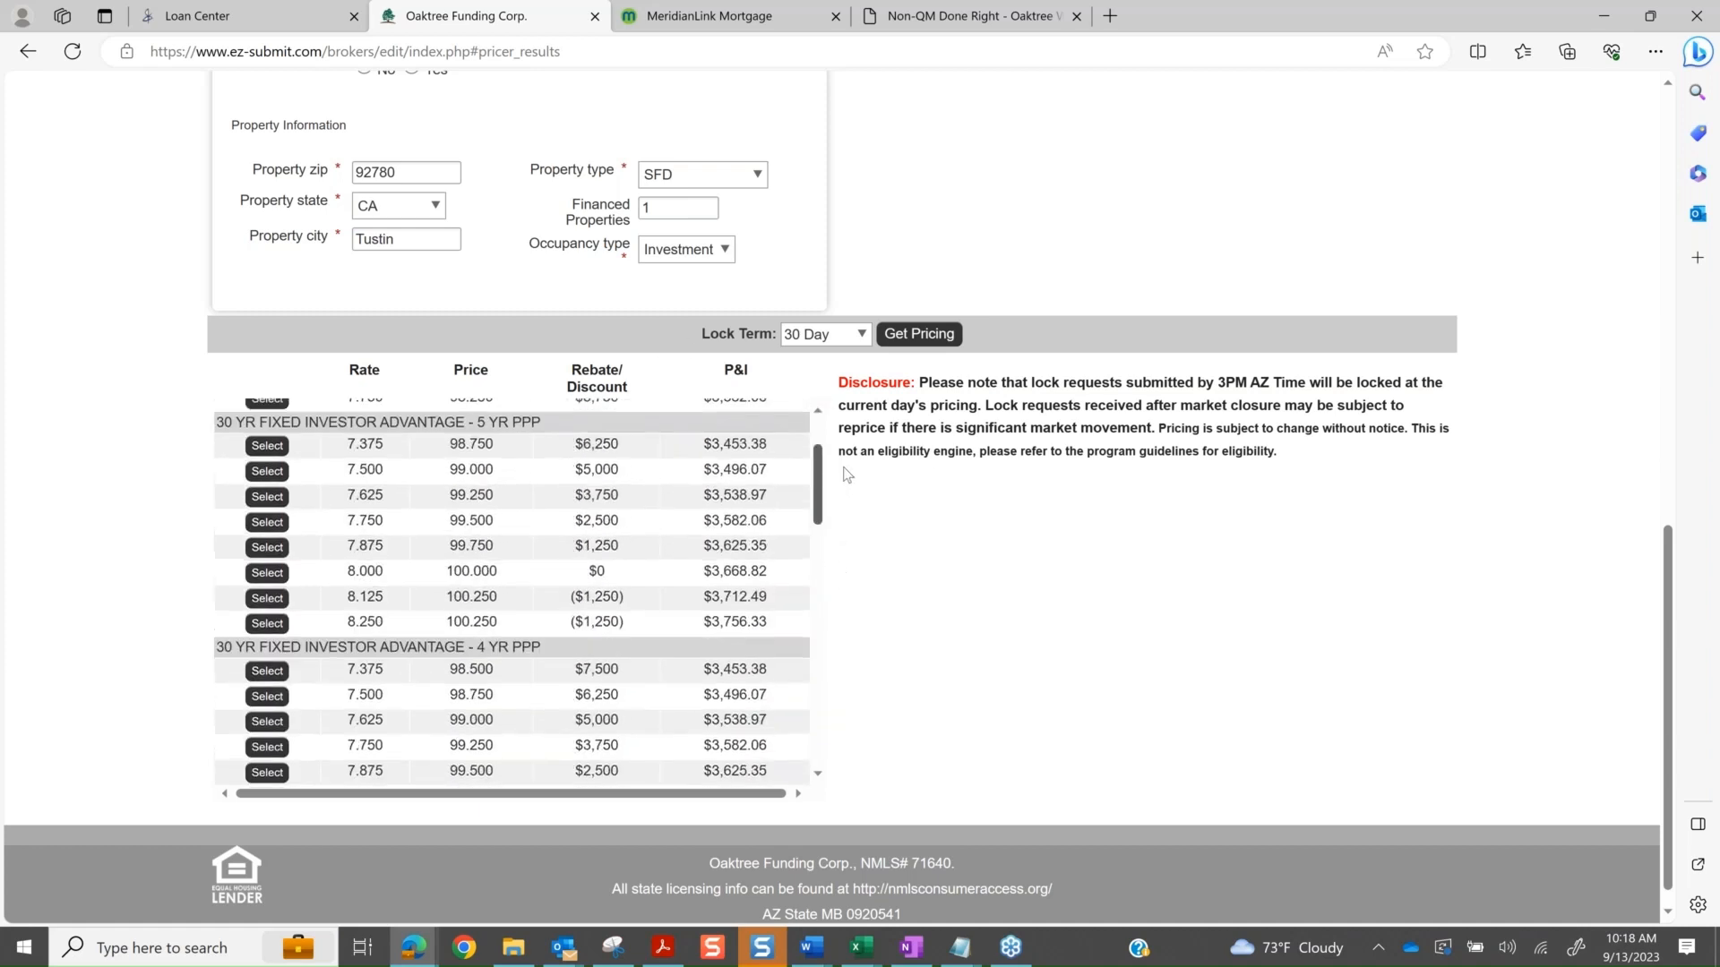
click(263, 575)
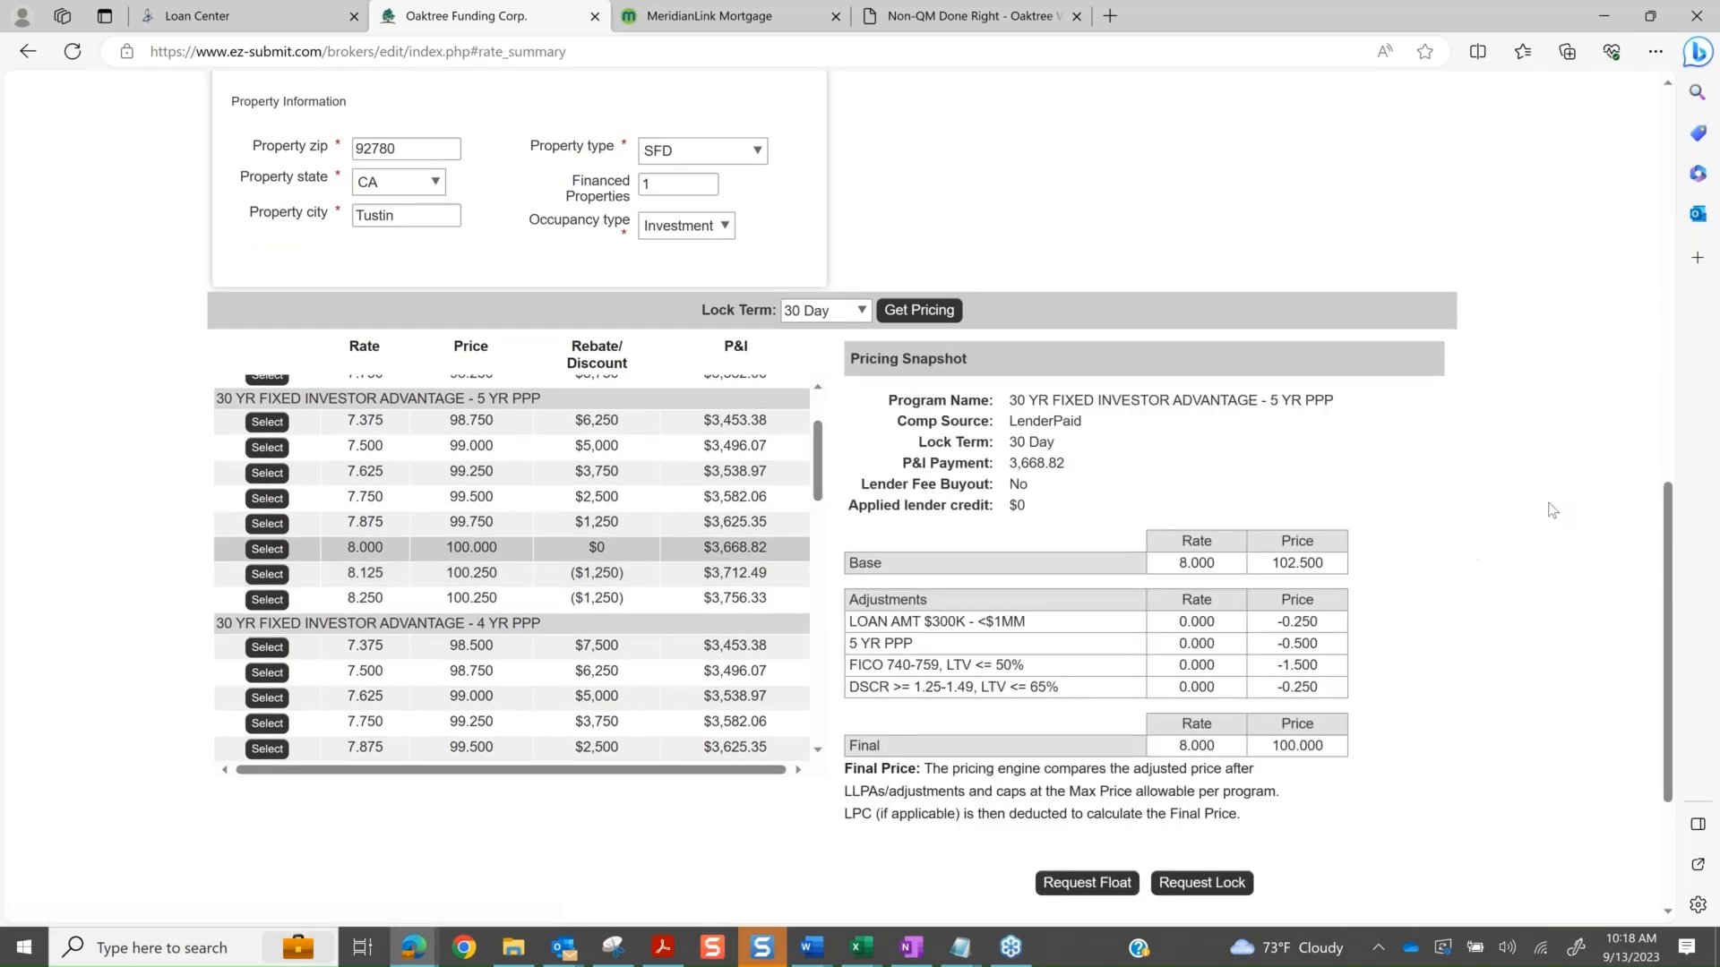
scroll(1555, 507, down, 1)
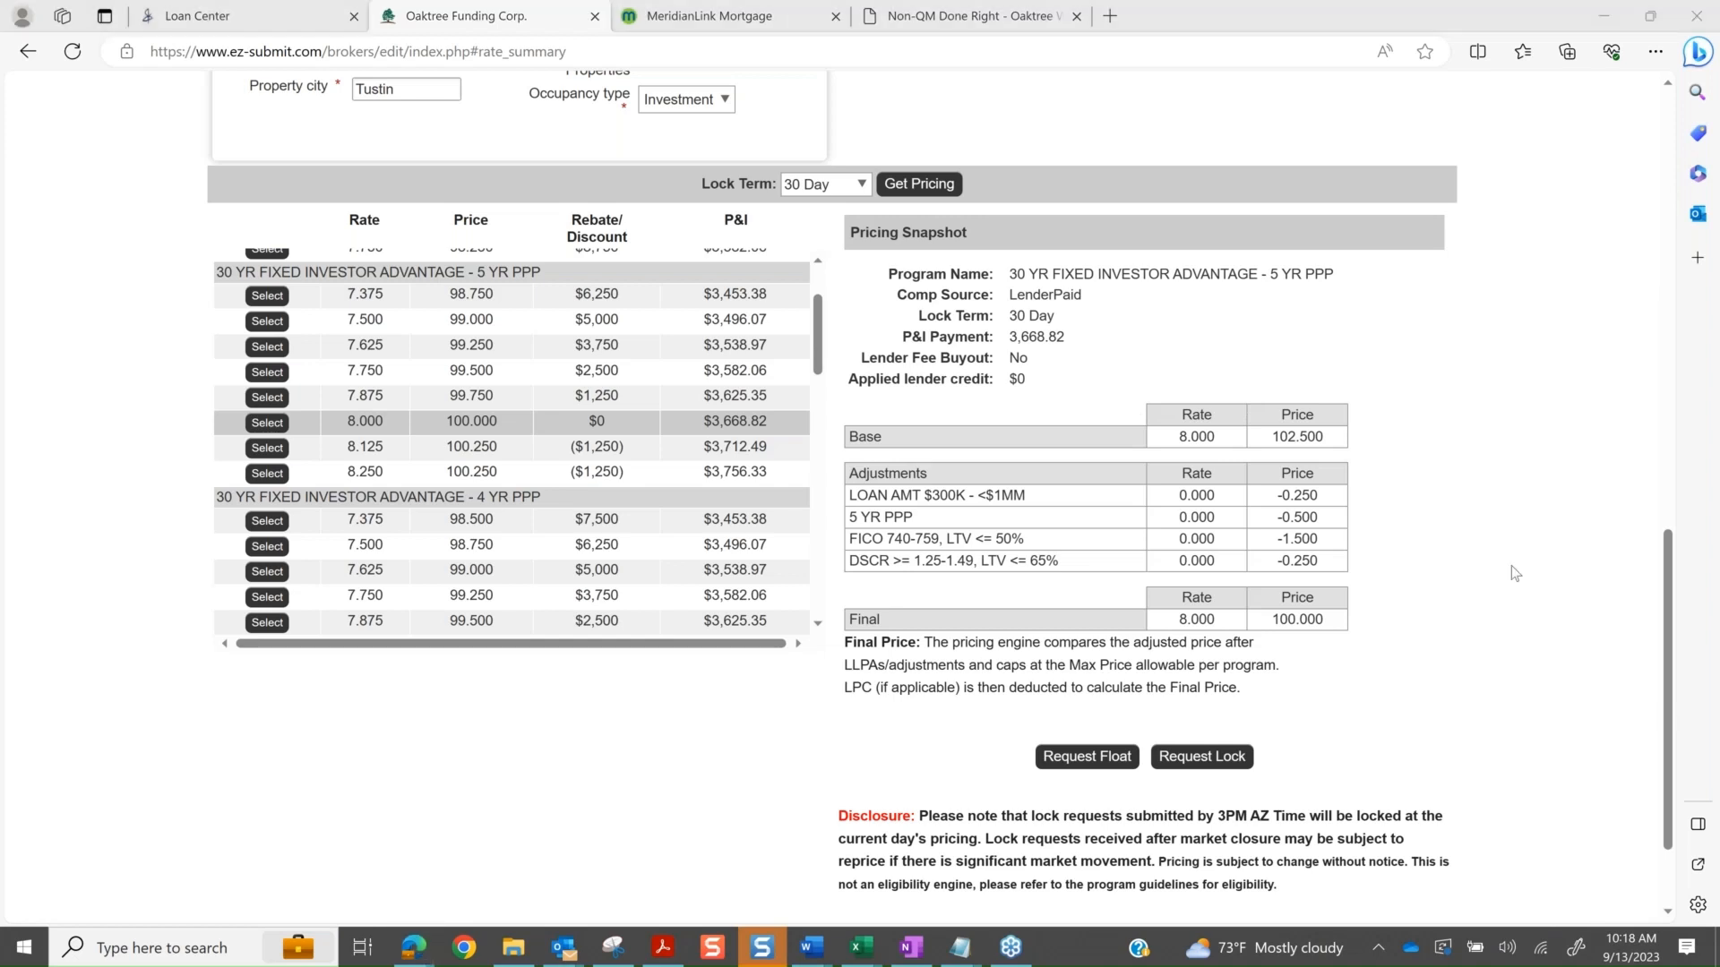
click(1102, 763)
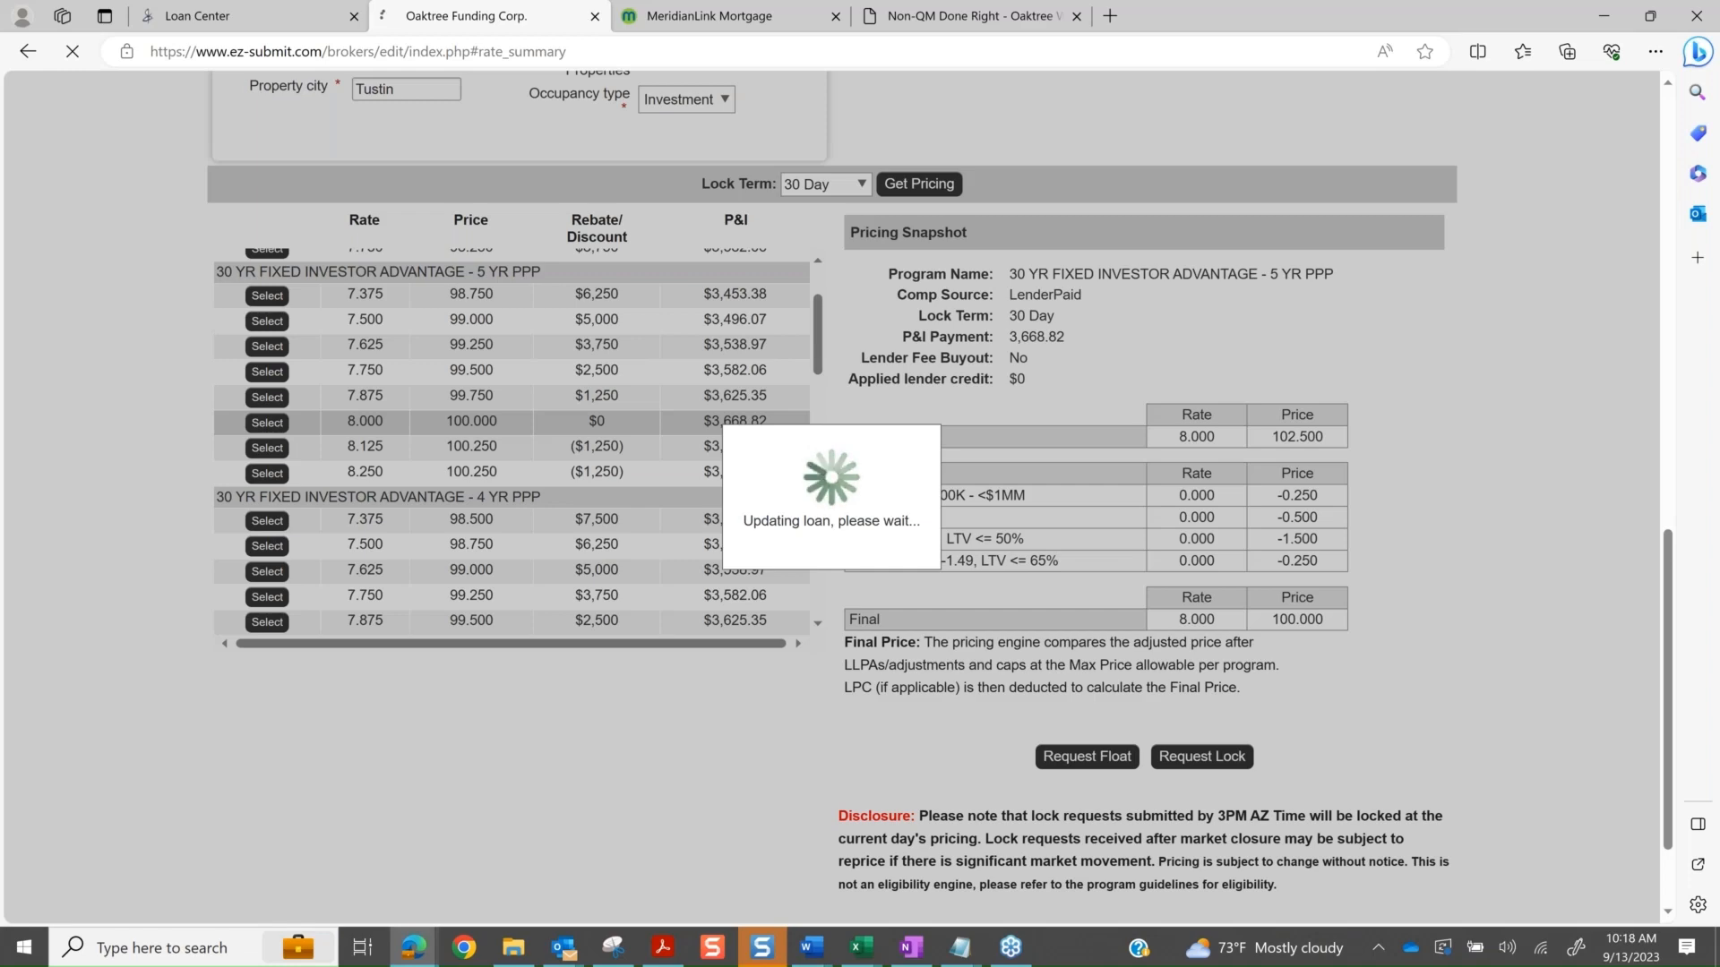
- Review the Lock / Price page's selected program, loan scenario and pricing details after the float request
scroll(1100, 758, up, 5)
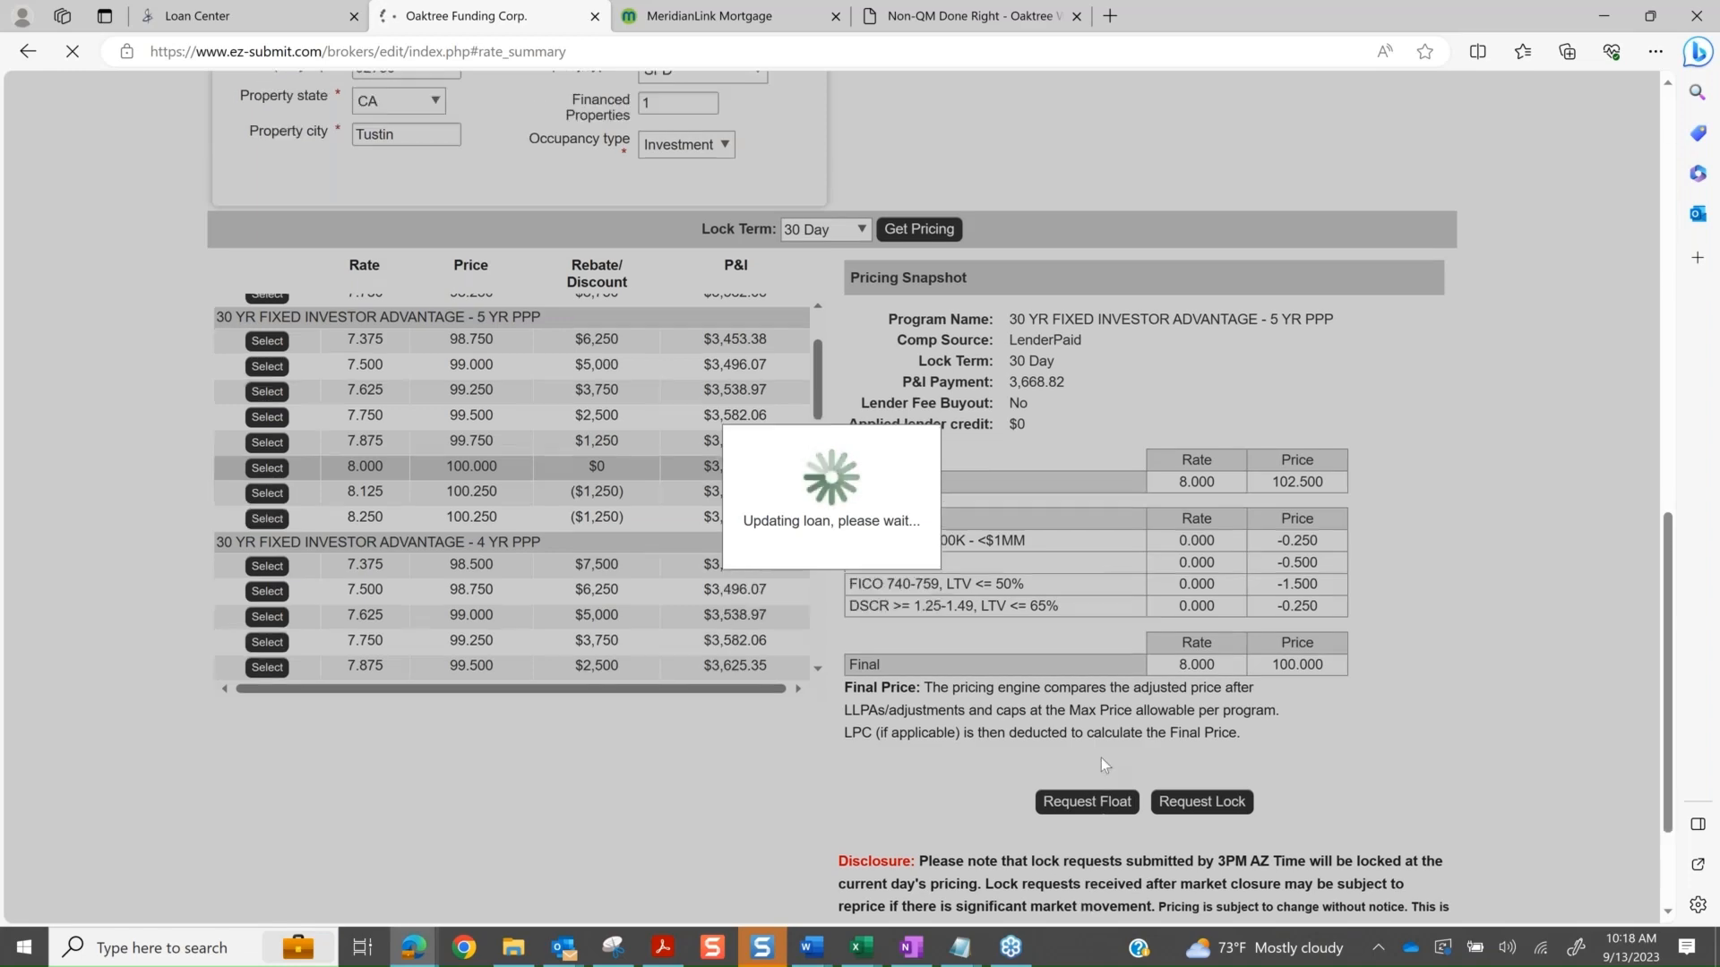
scroll(1100, 758, up, 7)
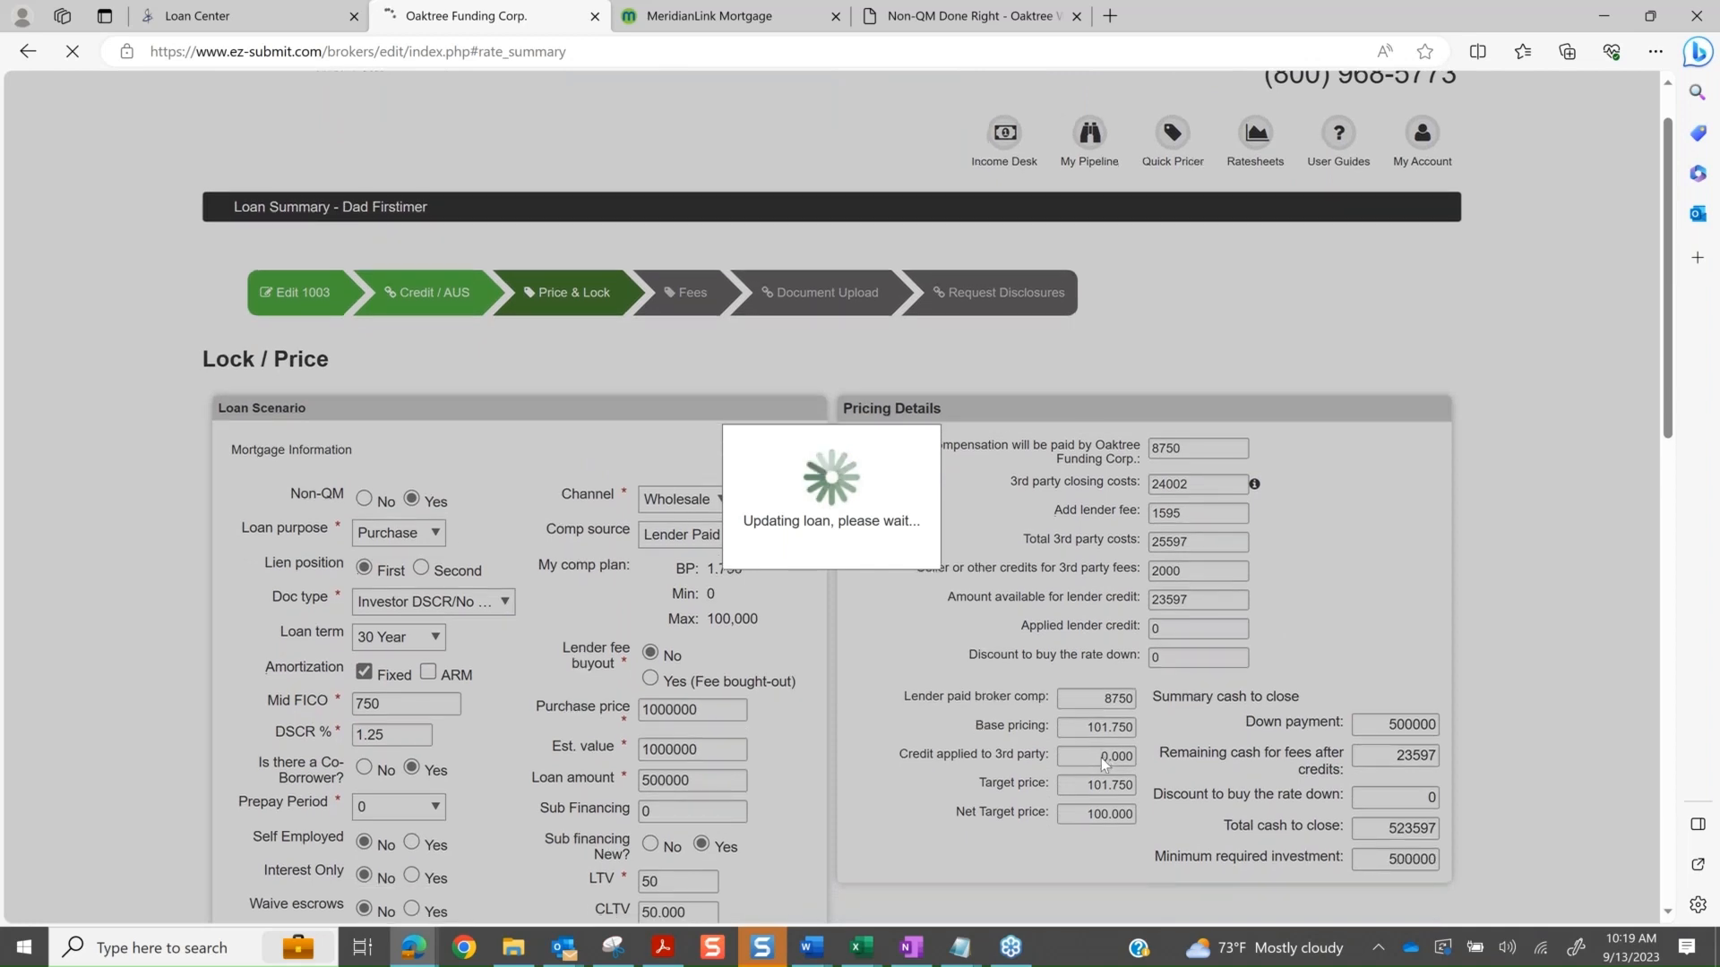
scroll(1100, 758, down, 2)
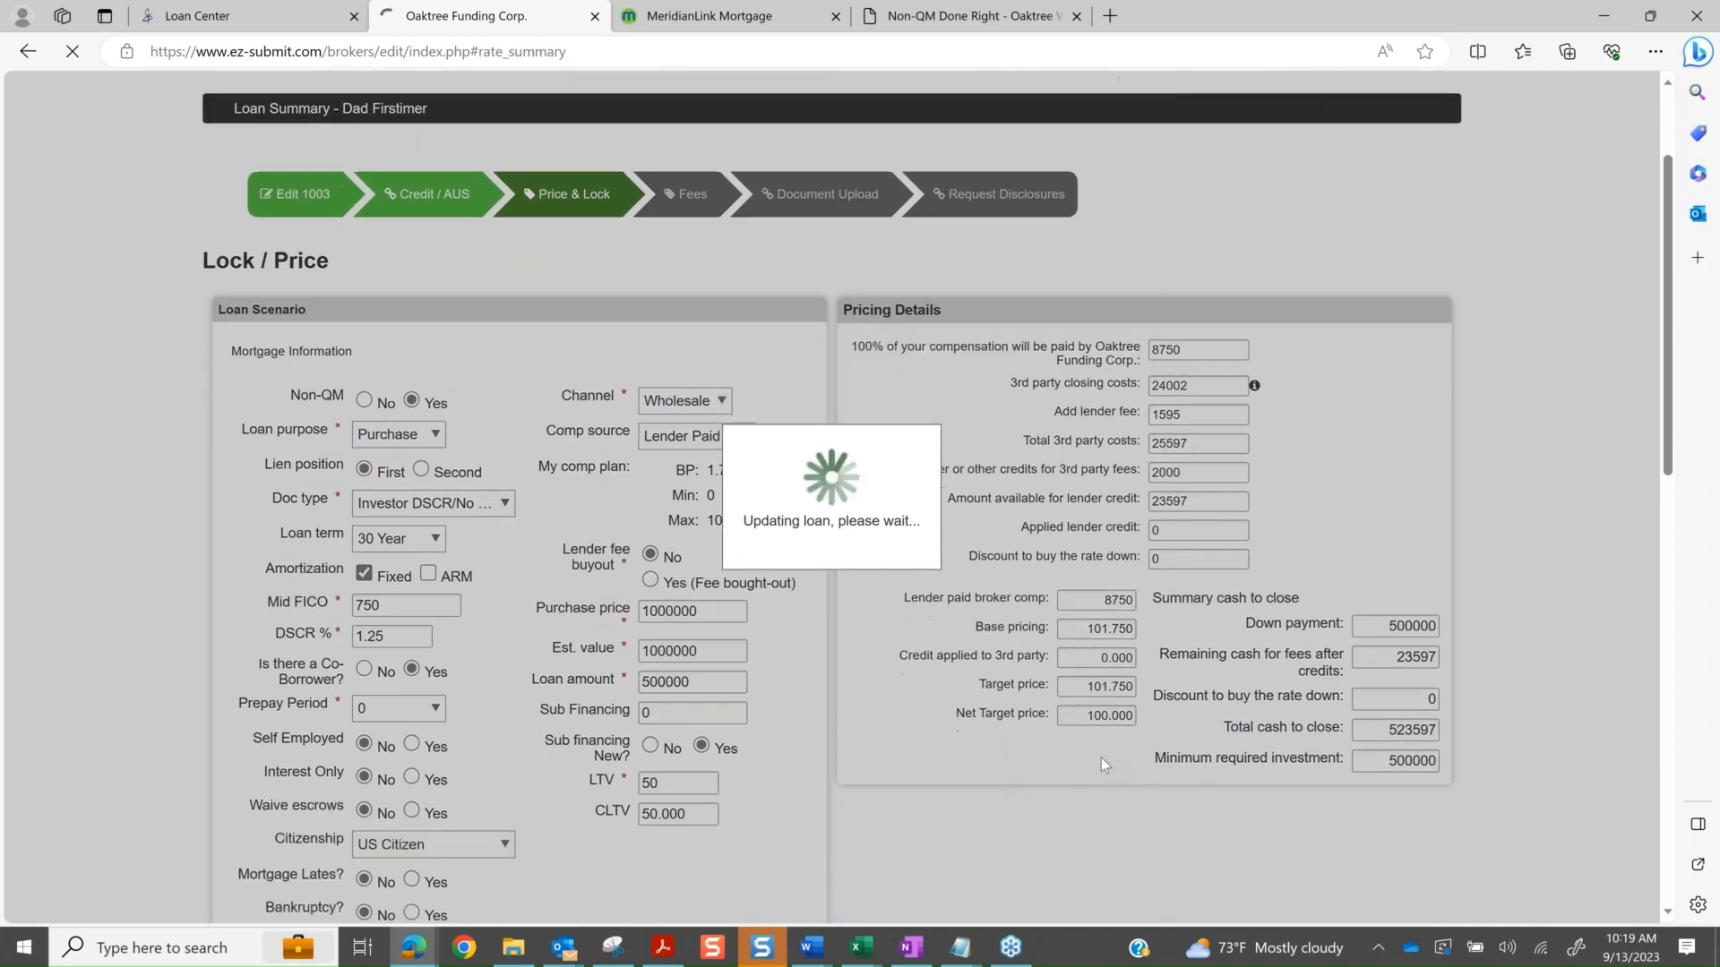
scroll(1101, 761, down, 1)
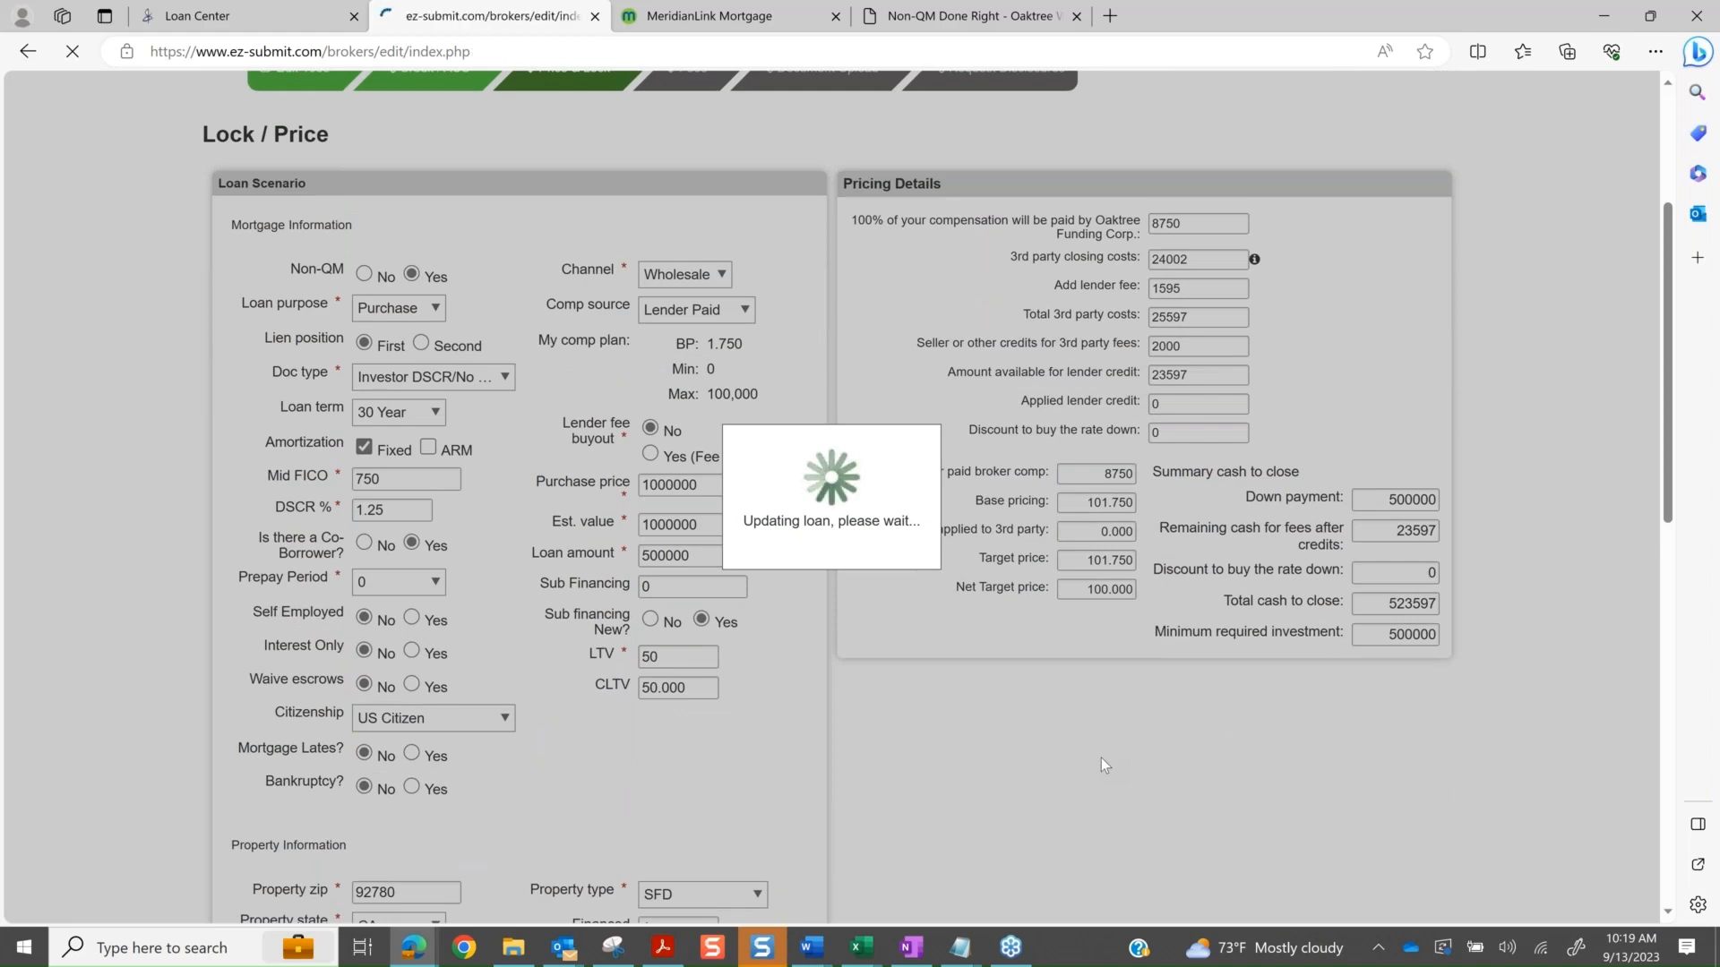
scroll(1104, 766, down, 5)
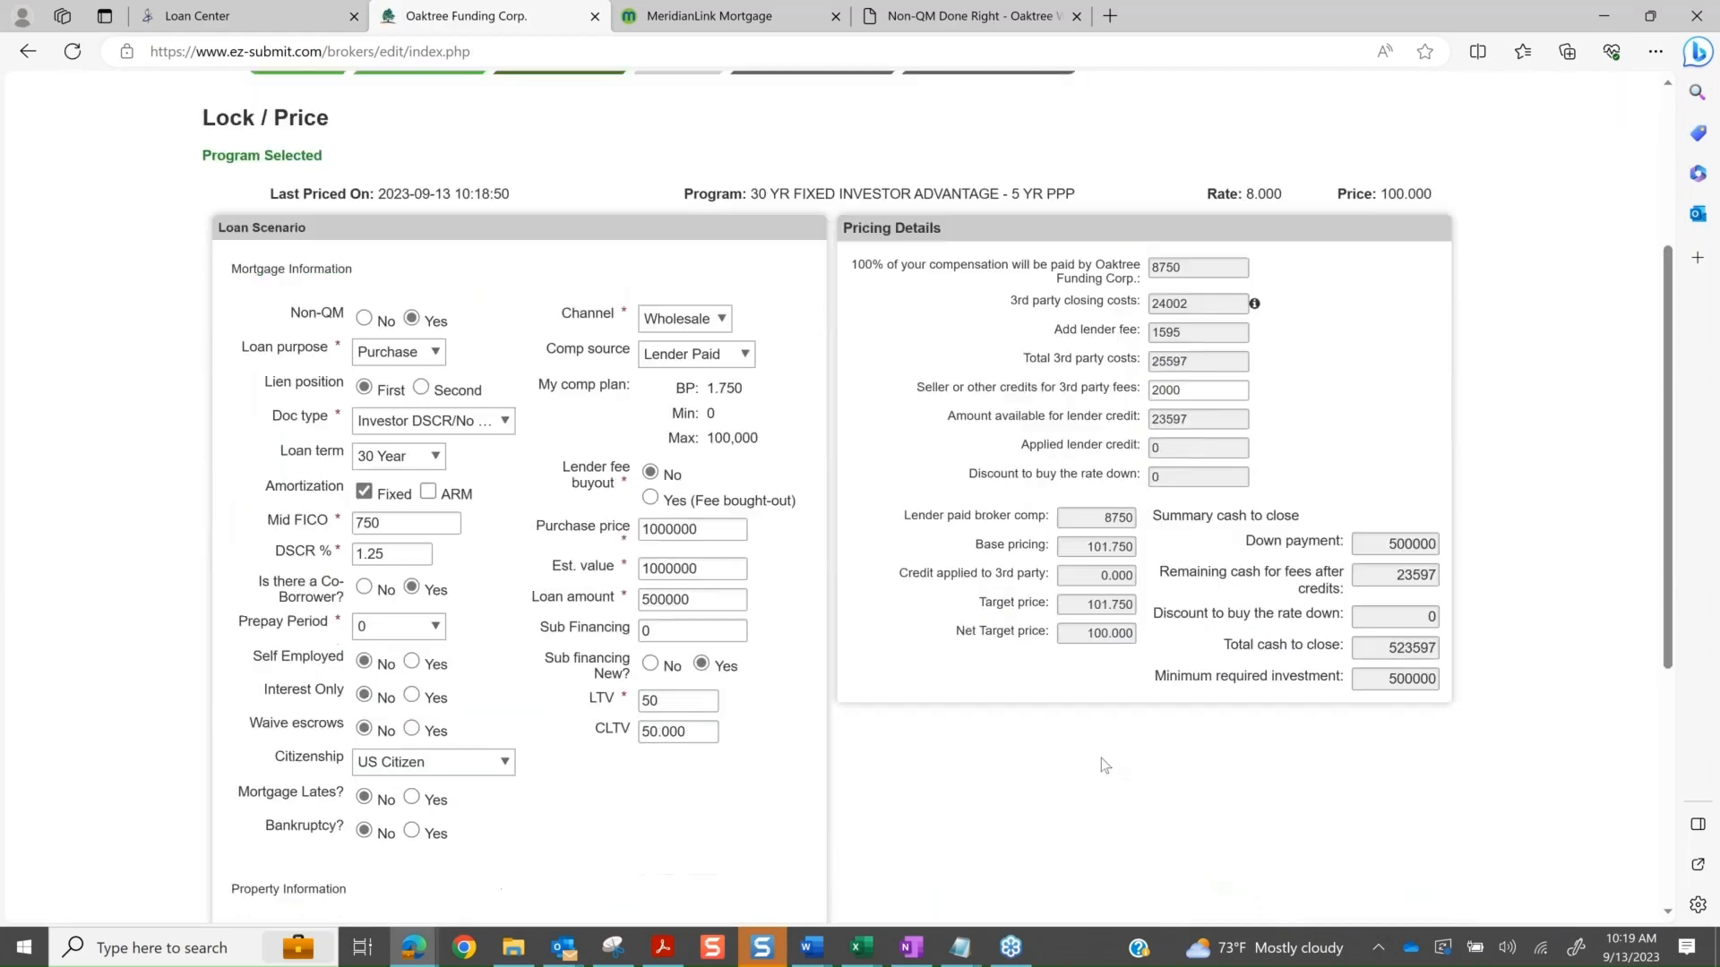
scroll(1102, 762, up, 1)
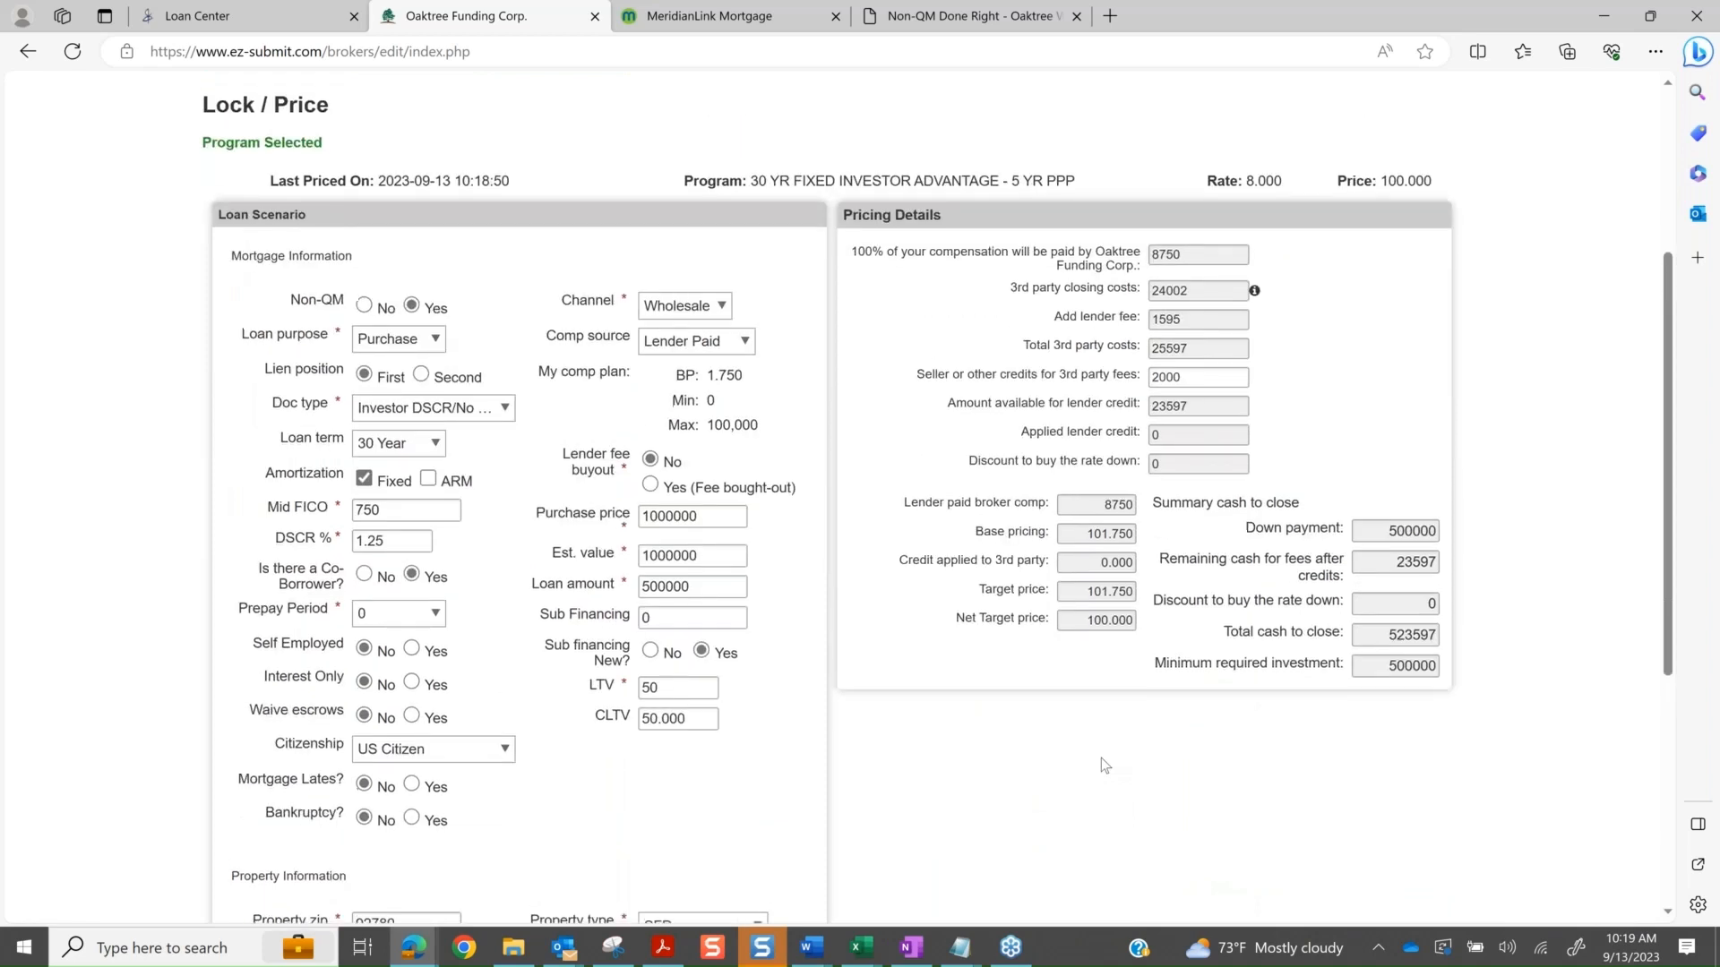
scroll(1102, 761, down, 1)
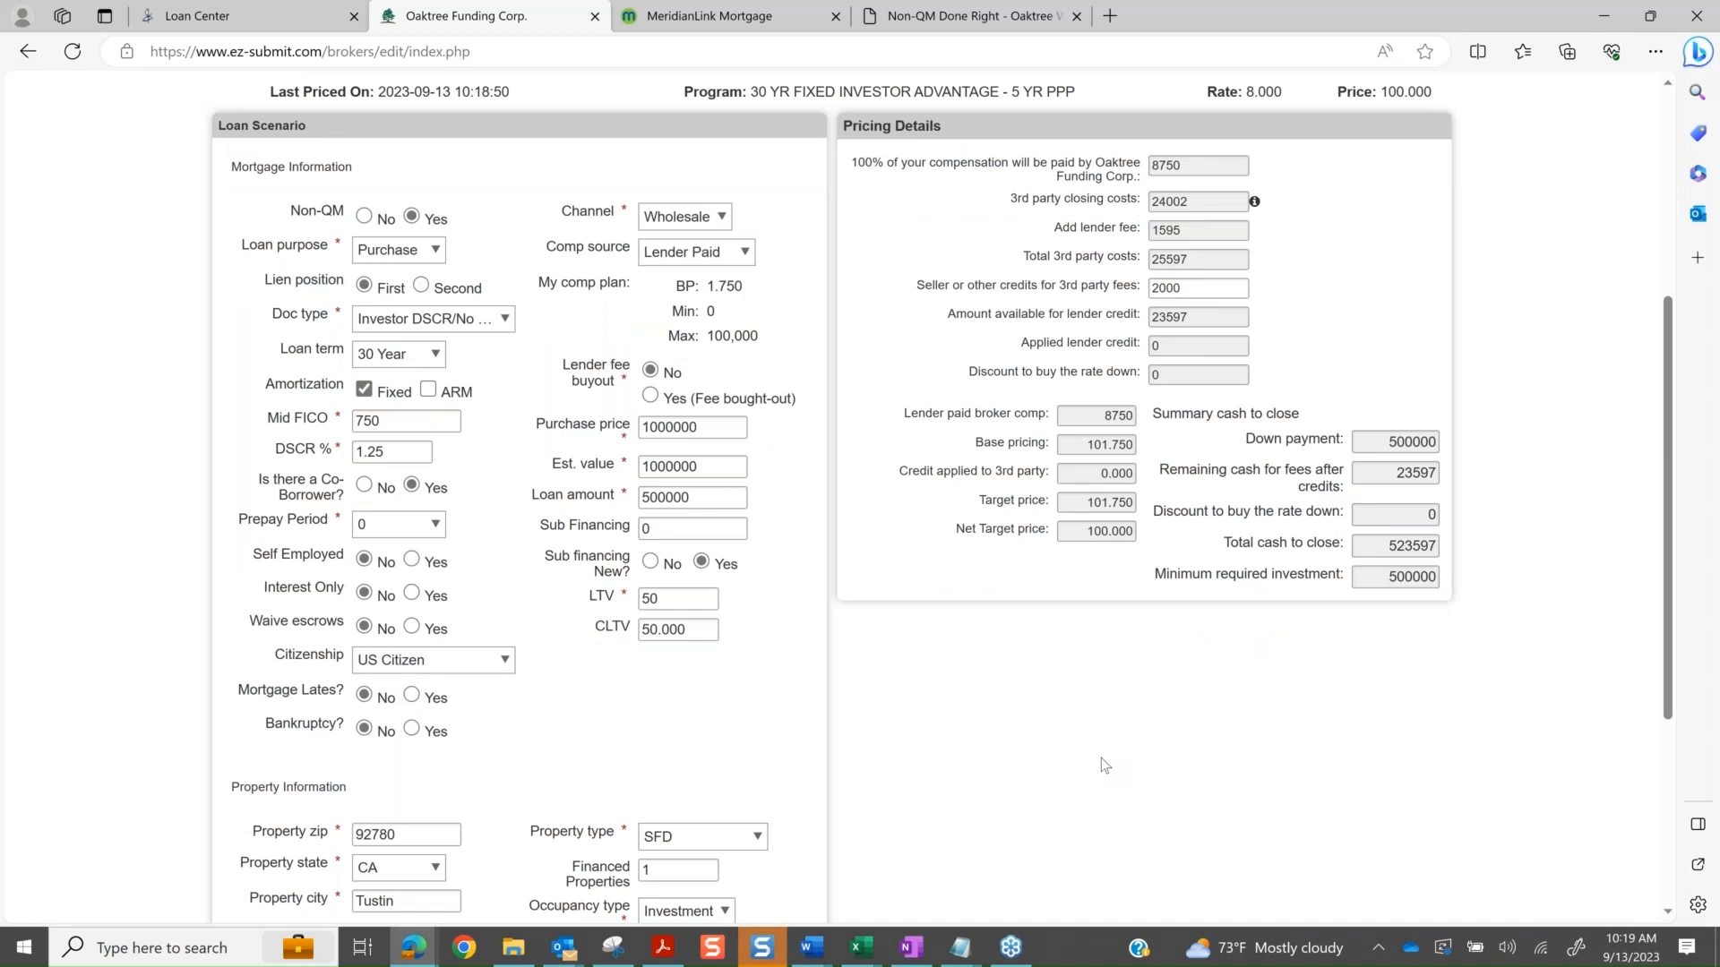
scroll(1100, 758, up, 3)
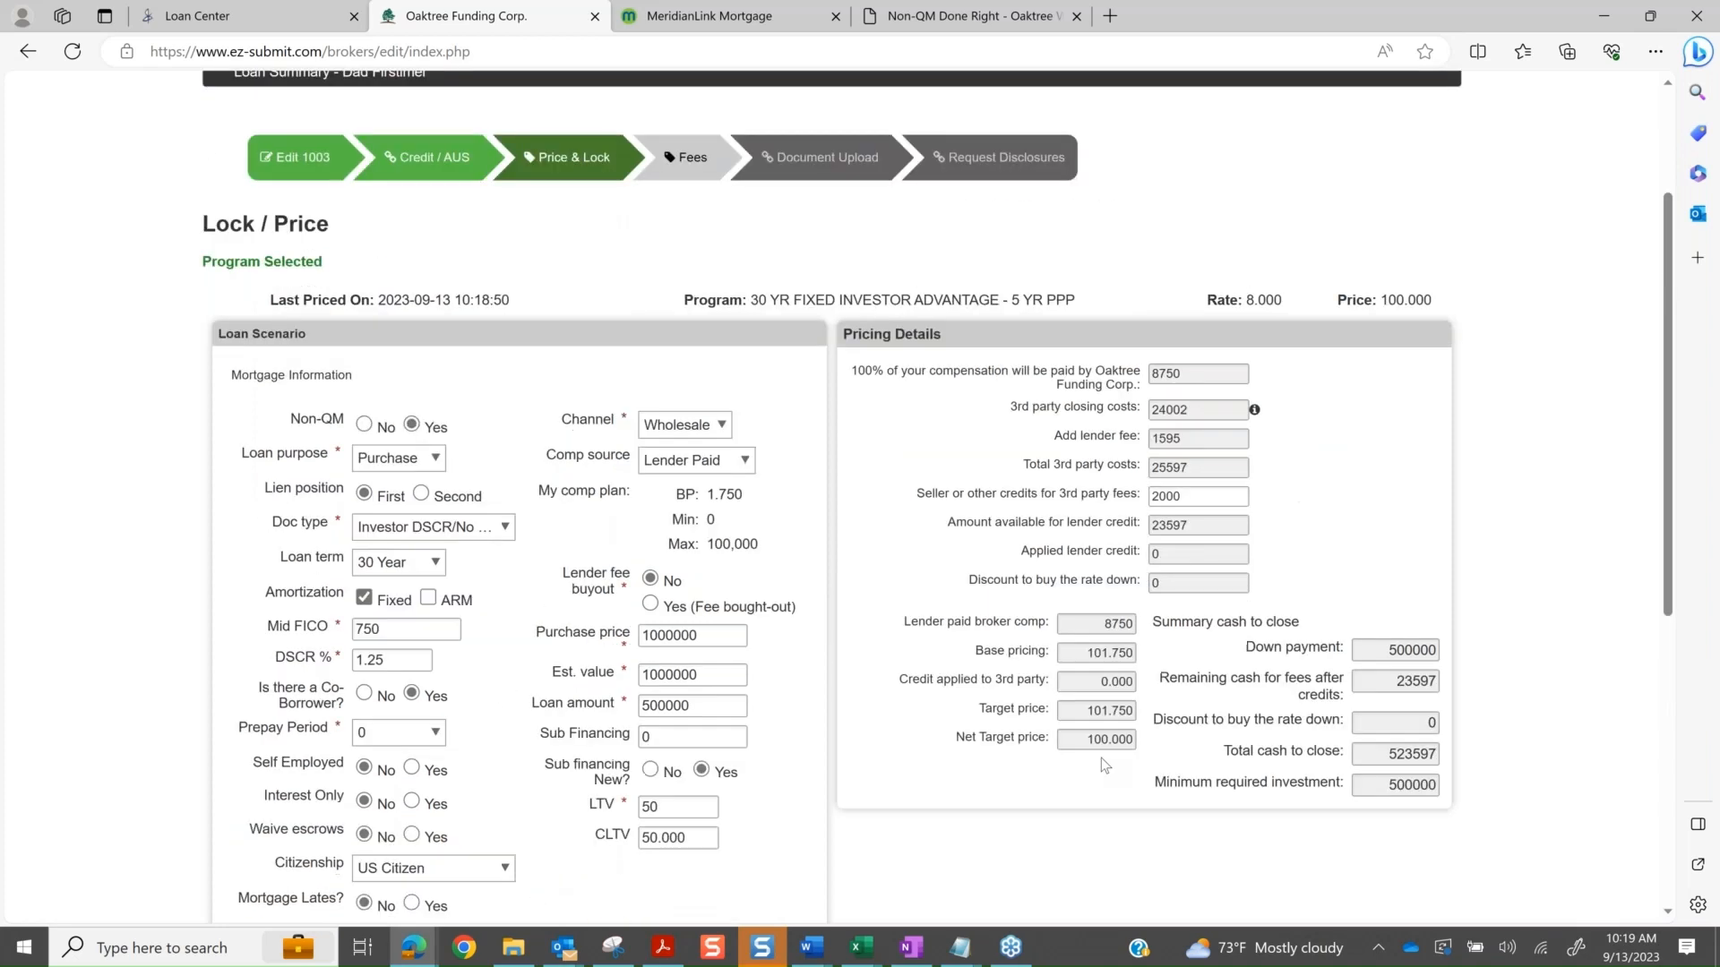
- Open the loan's Fees stage to create a SmartFees record and review its title, settlement and recording fees
scroll(1102, 763, up, 1)
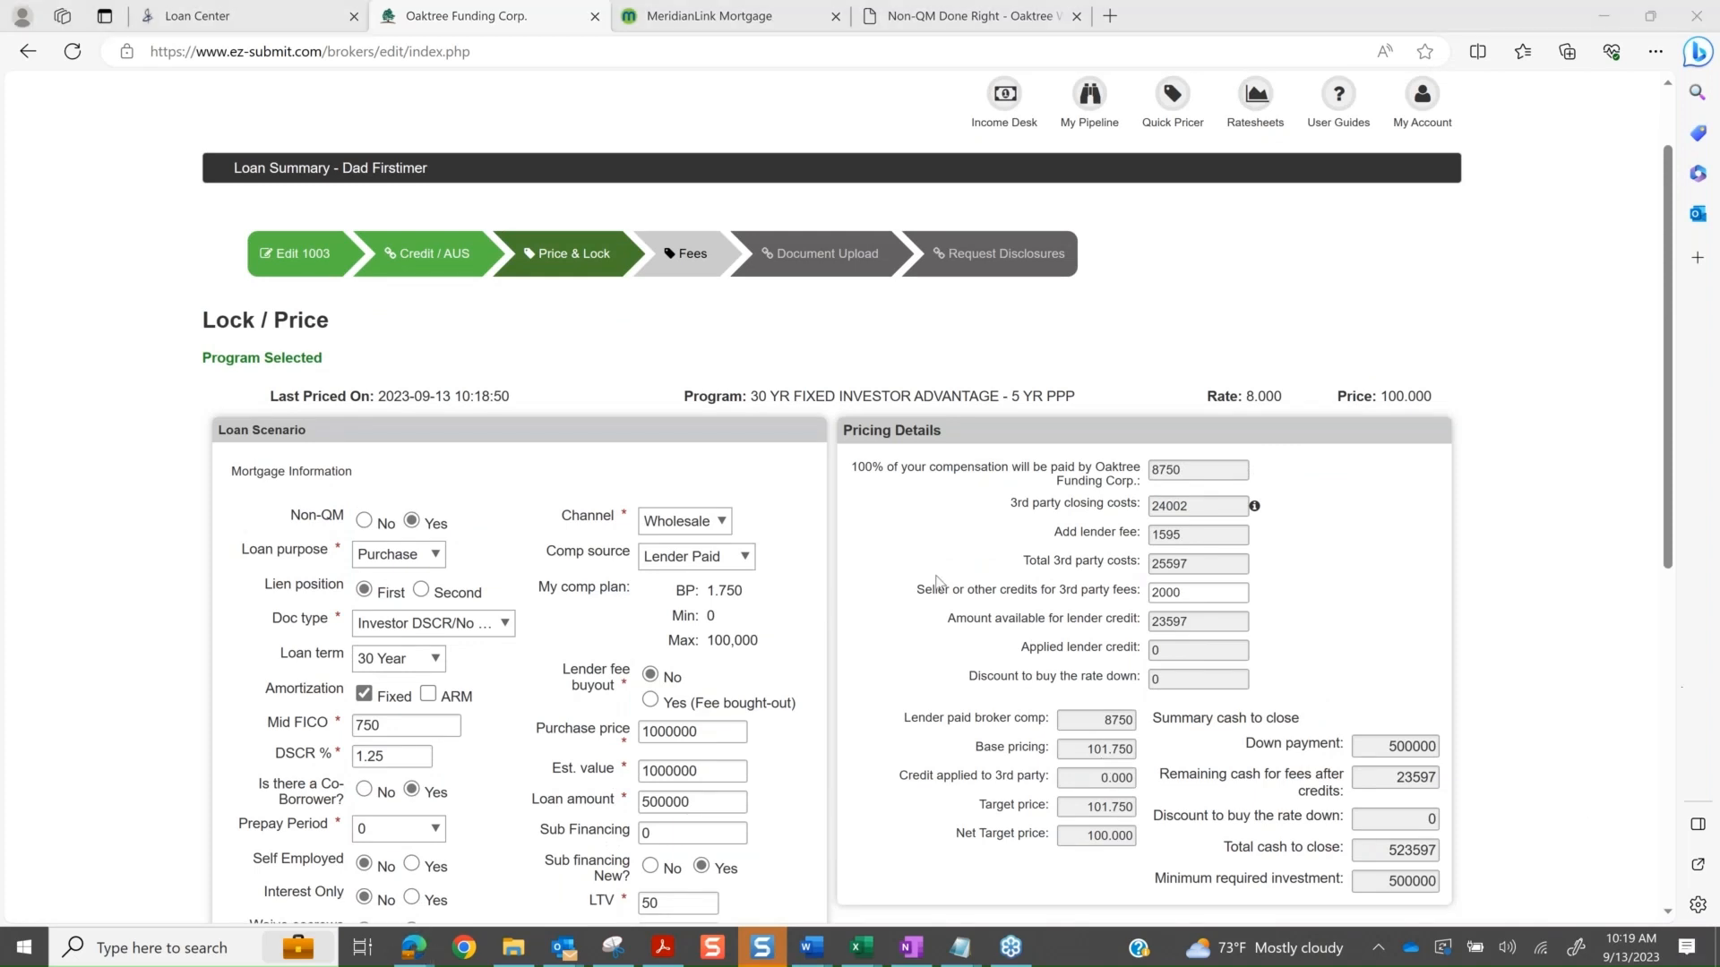
click(692, 260)
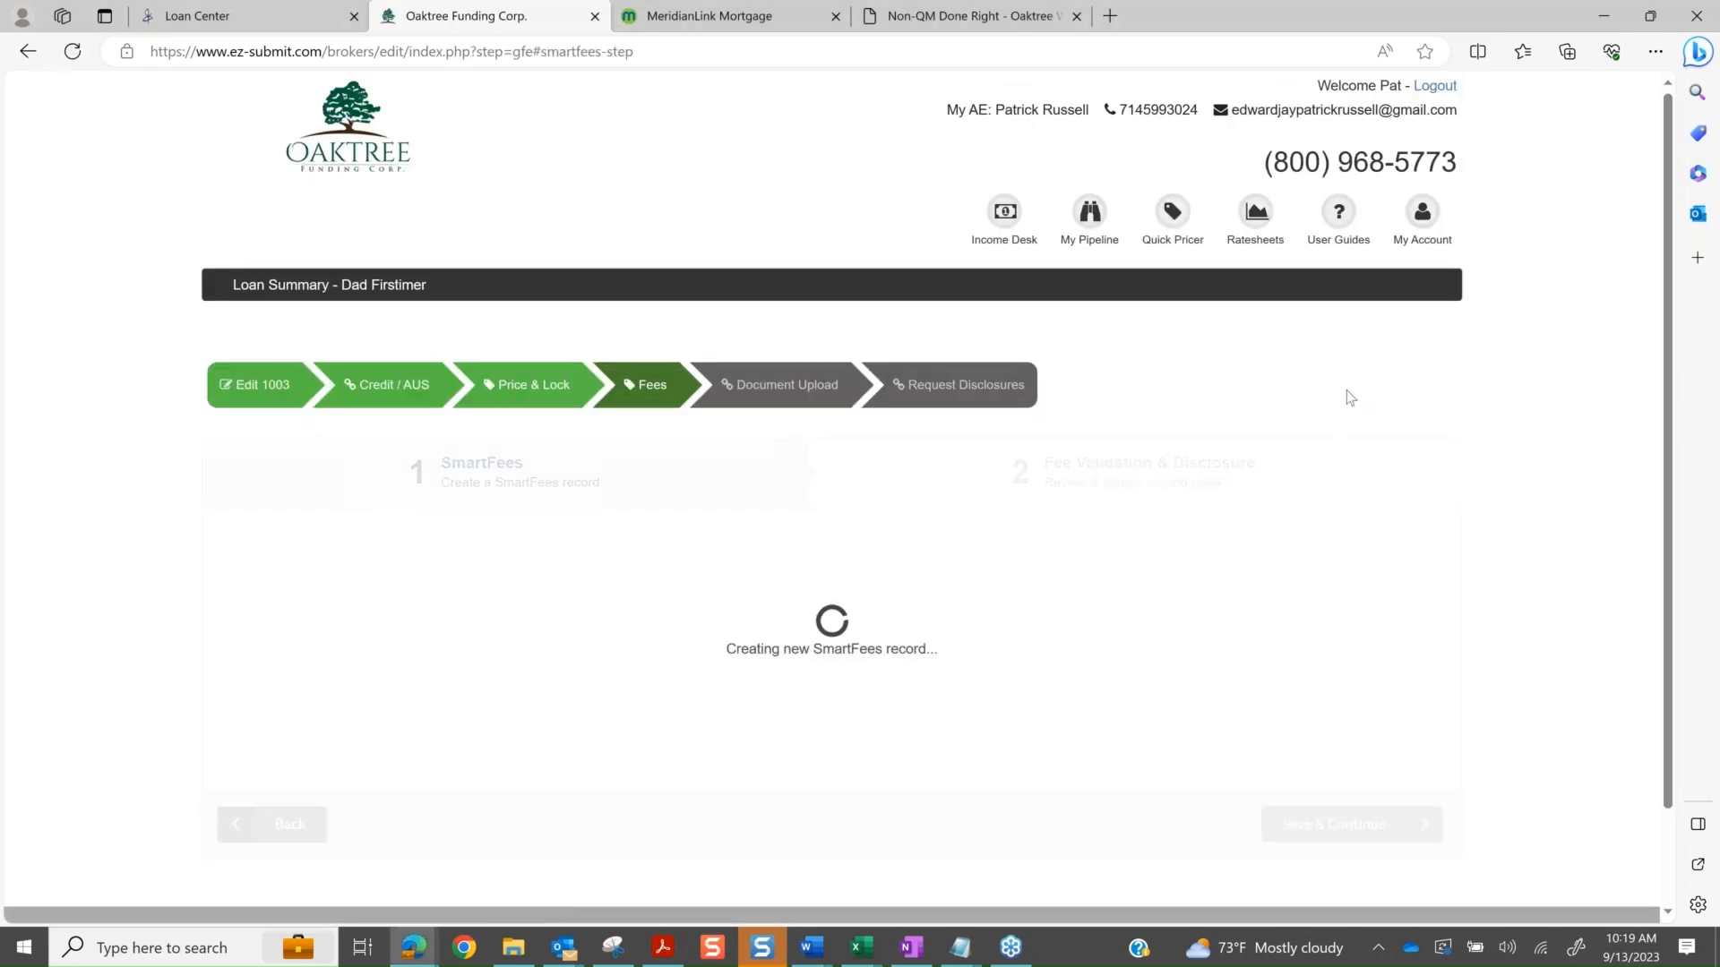
scroll(1351, 403, down, 1)
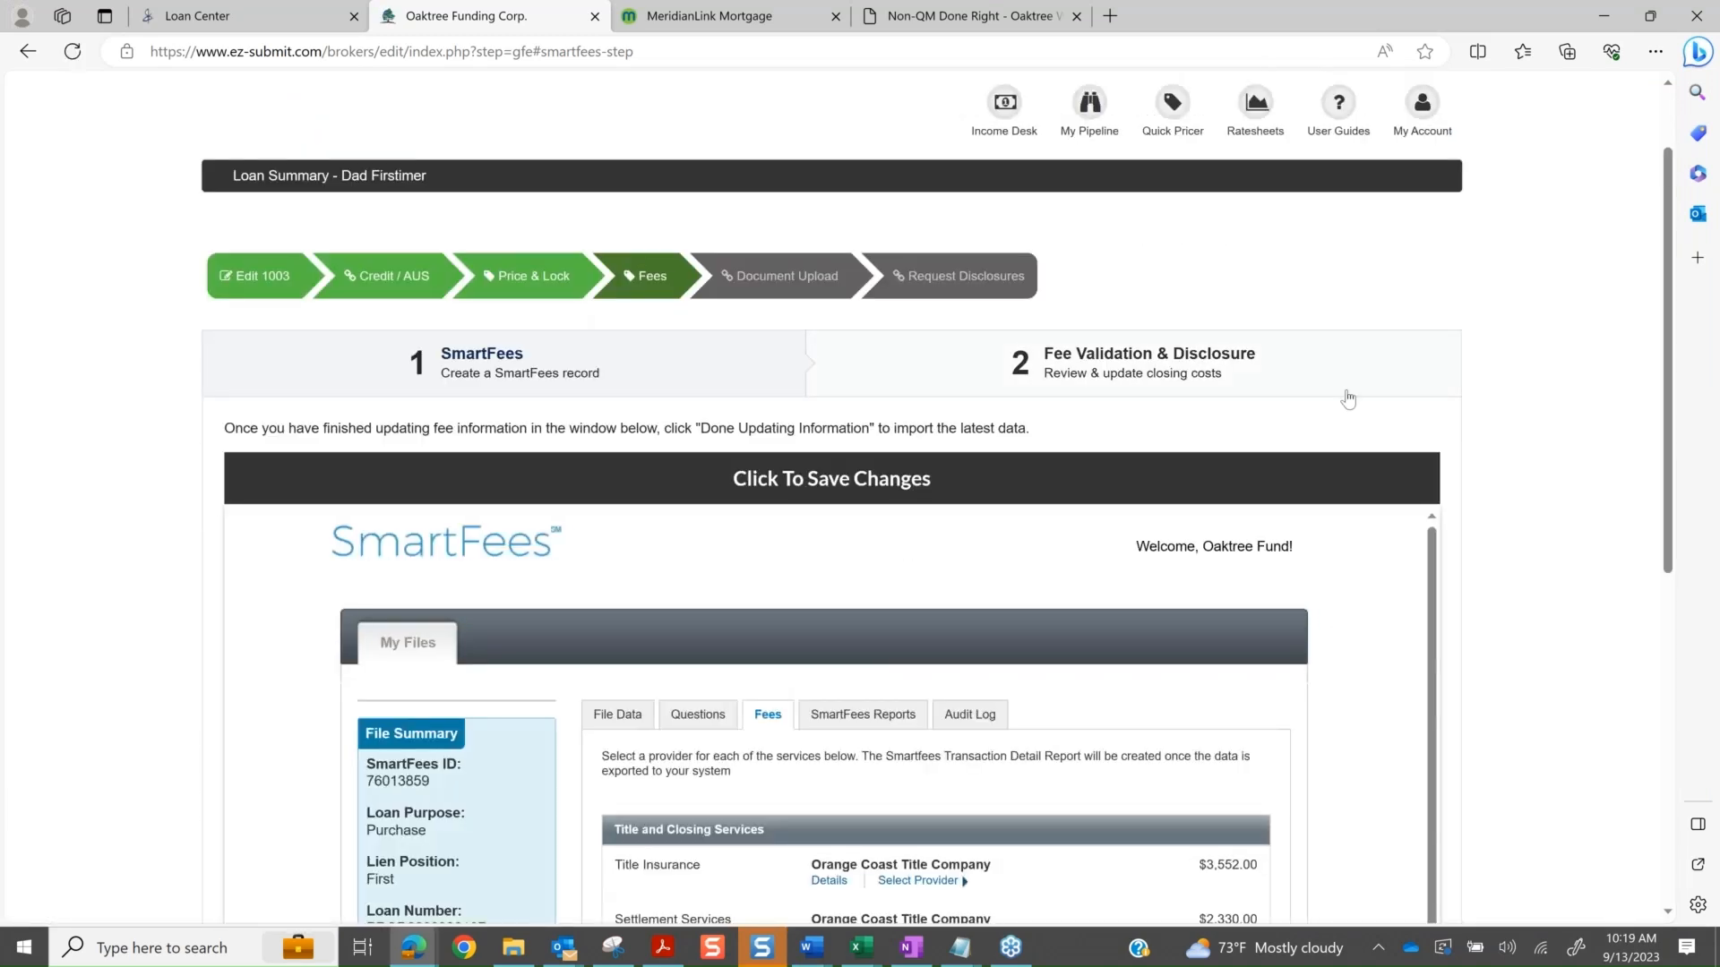
scroll(1347, 397, down, 3)
scroll(1348, 399, down, 1)
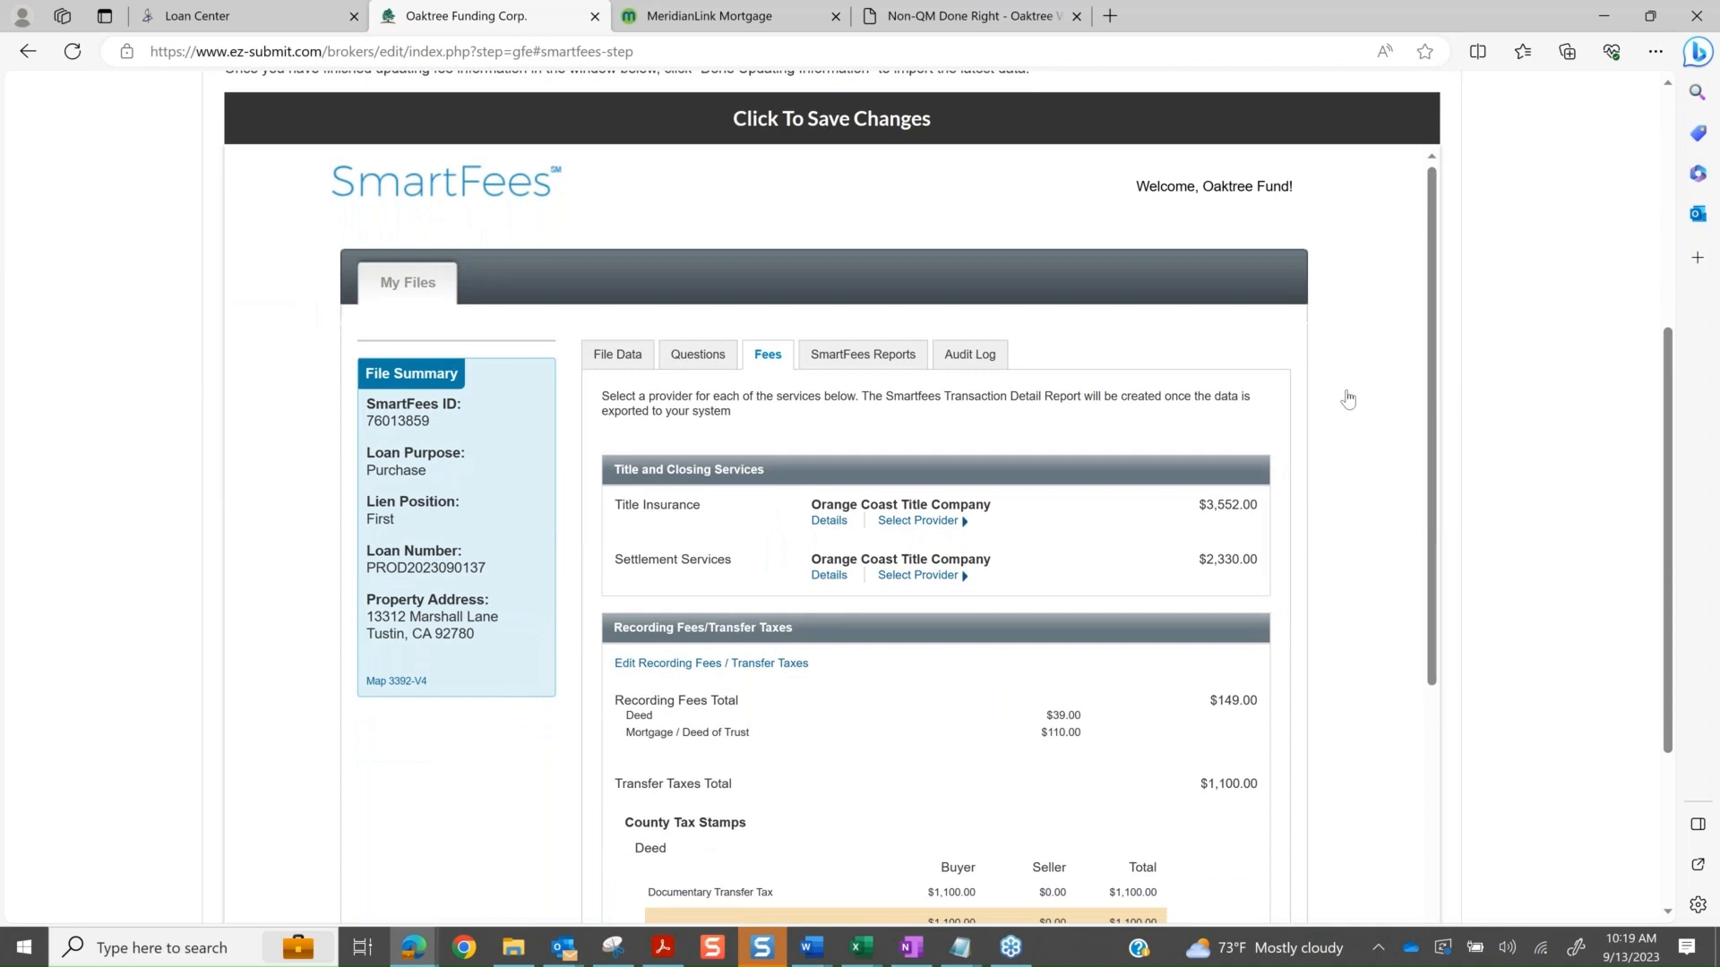
scroll(1349, 399, down, 1)
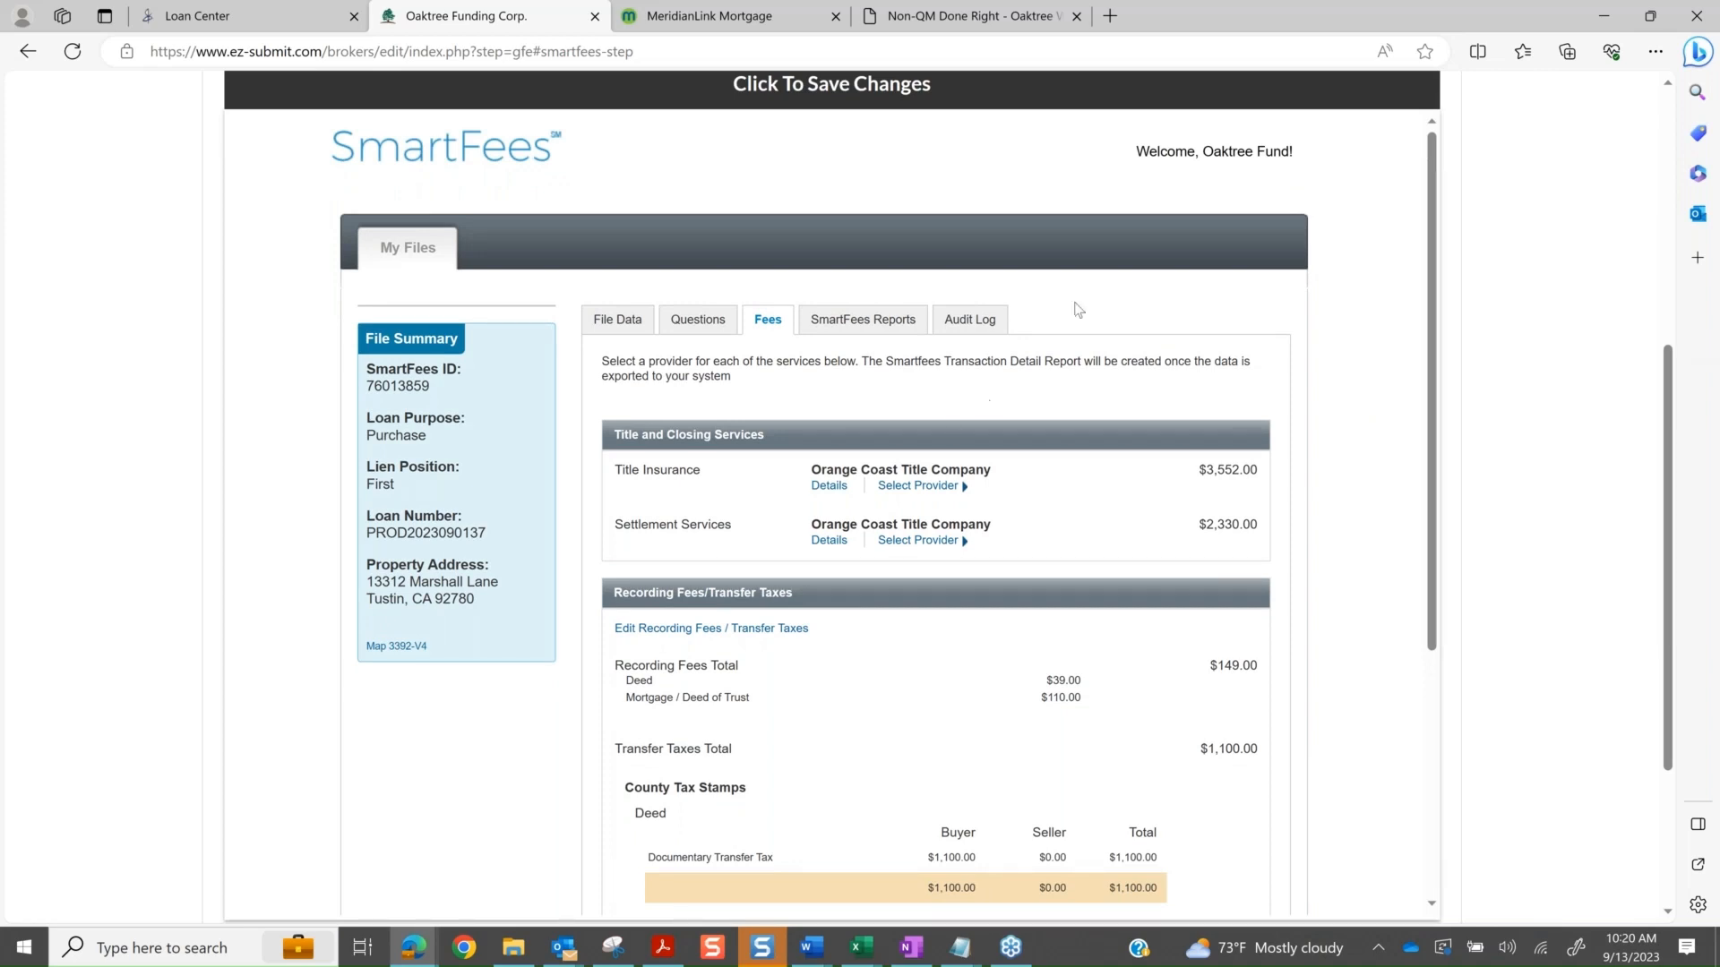
- View the available title insurance providers and their sorting options, and return to the fee list without changing the provider
click(915, 488)
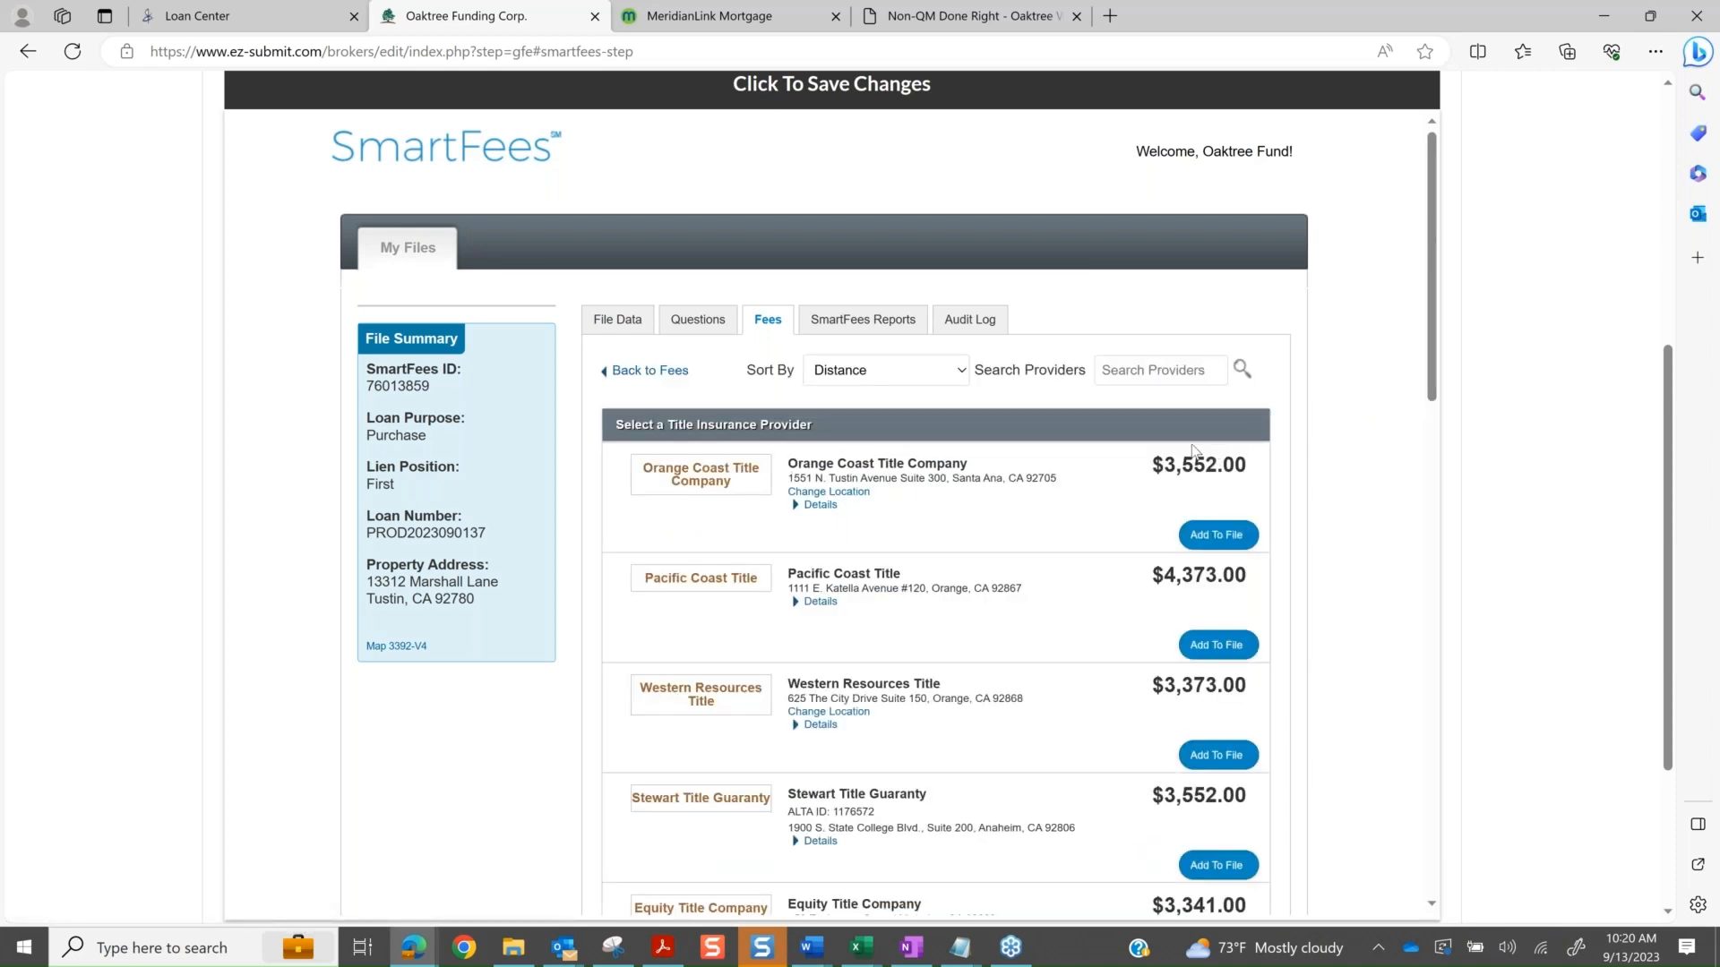
click(858, 380)
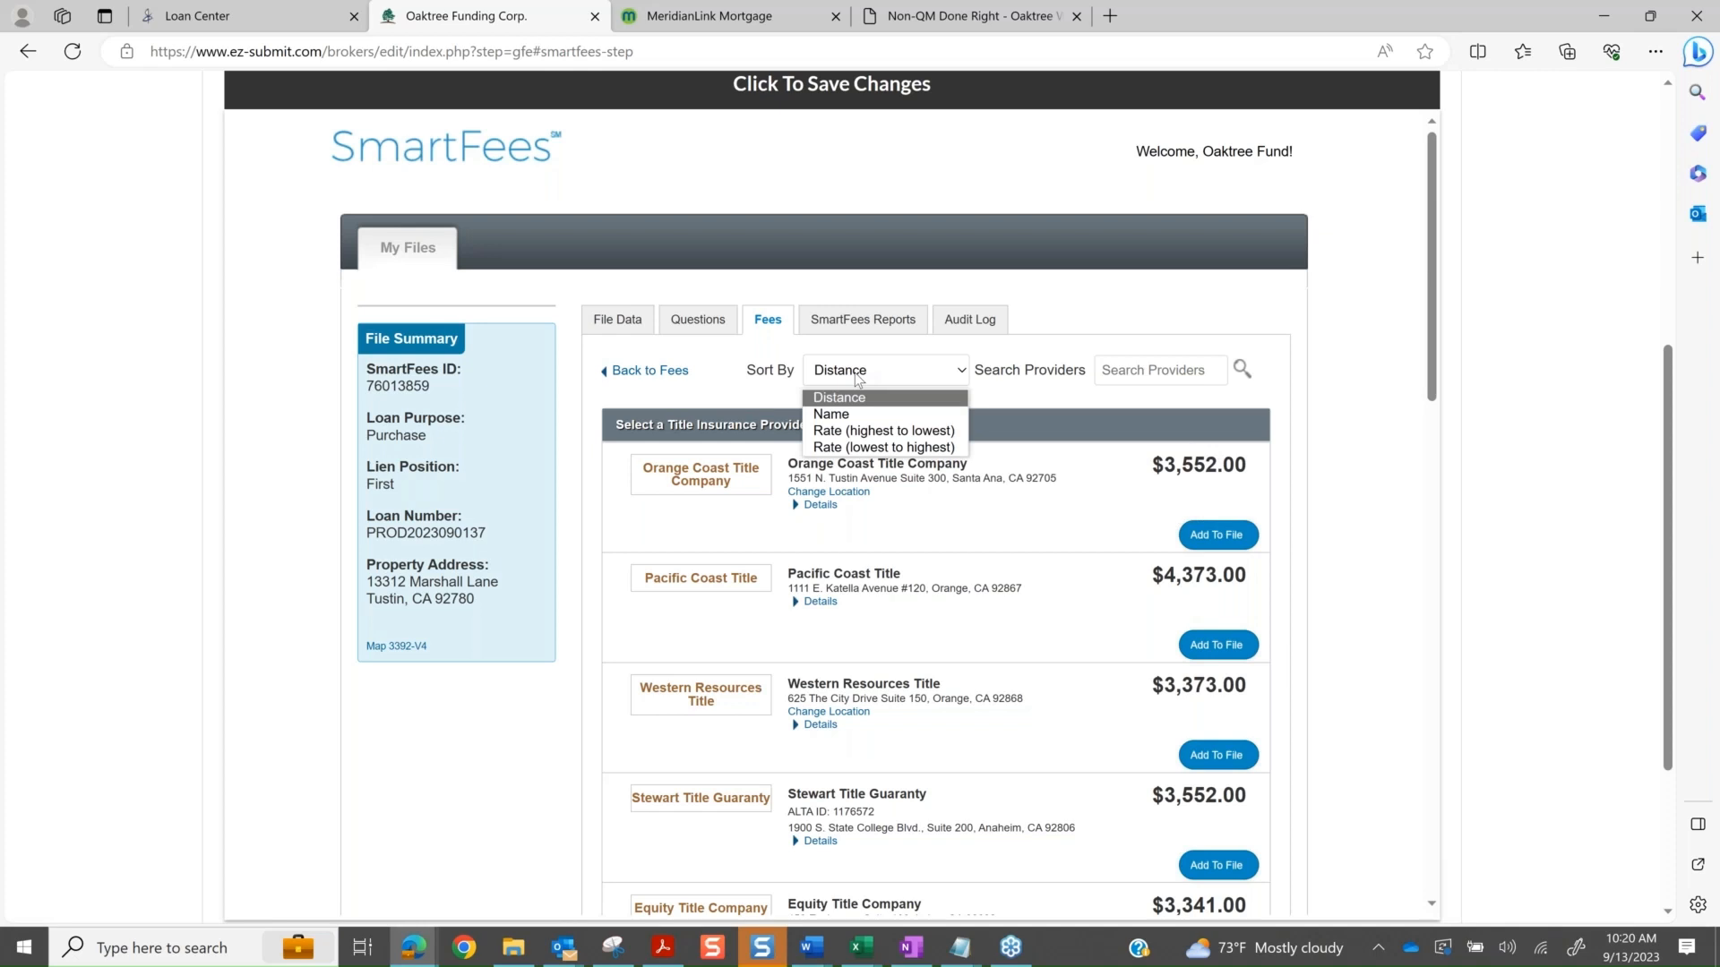
click(1134, 271)
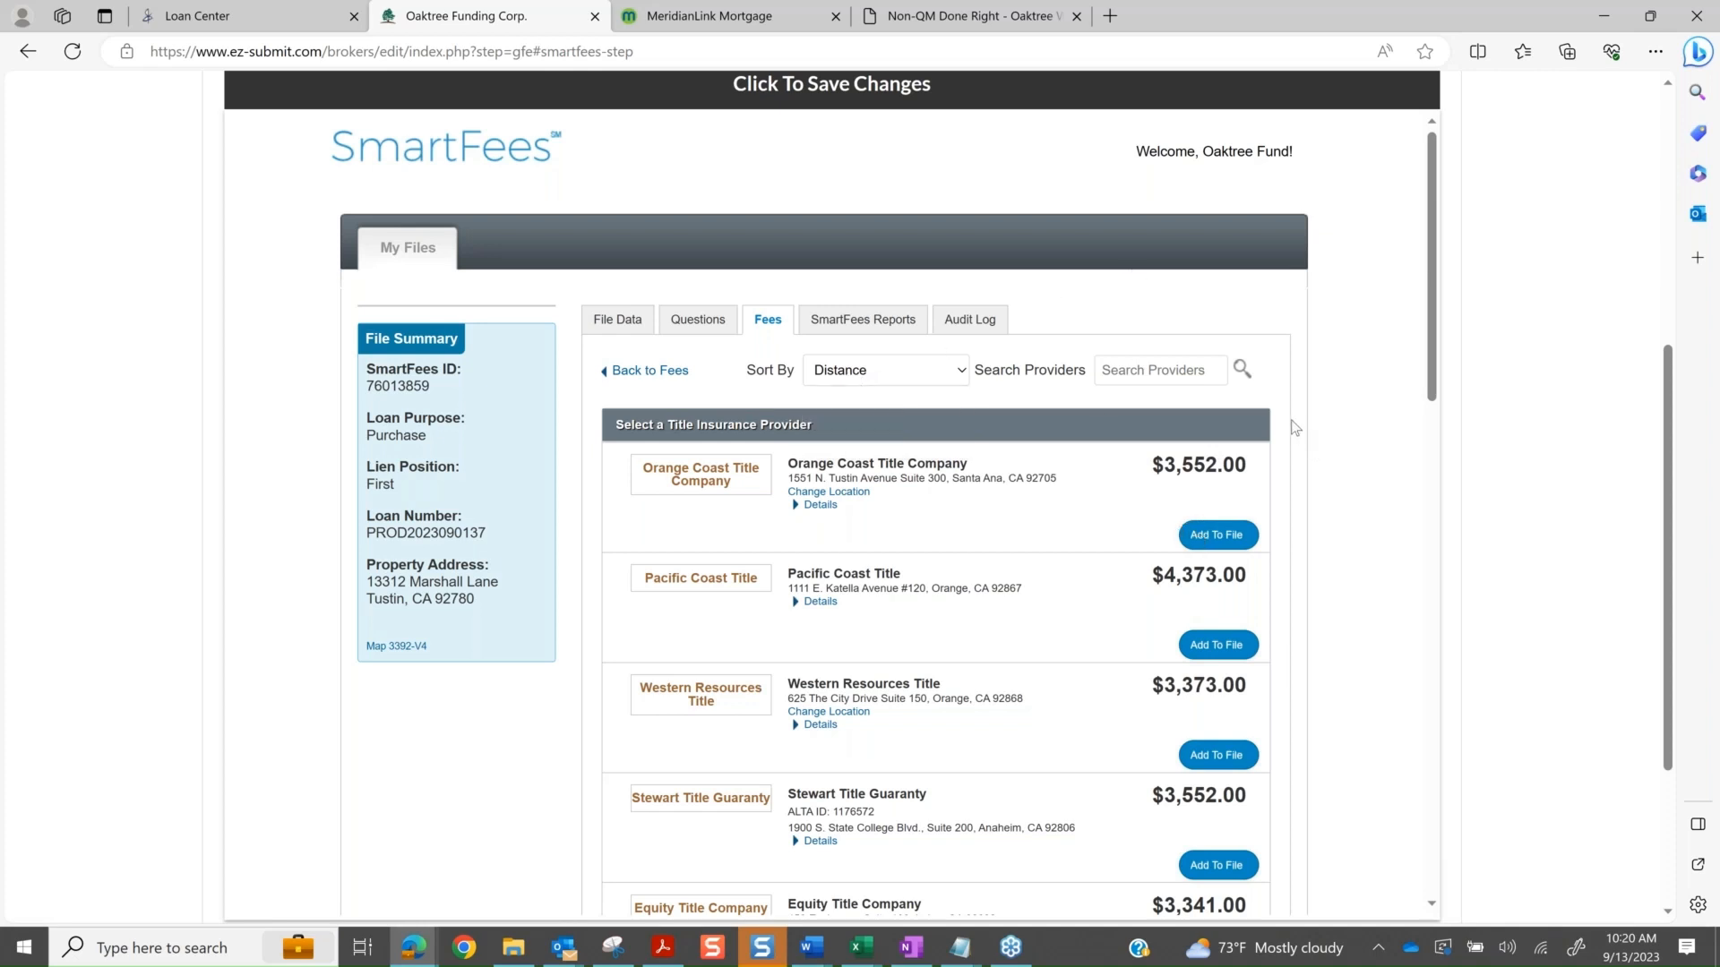
click(657, 379)
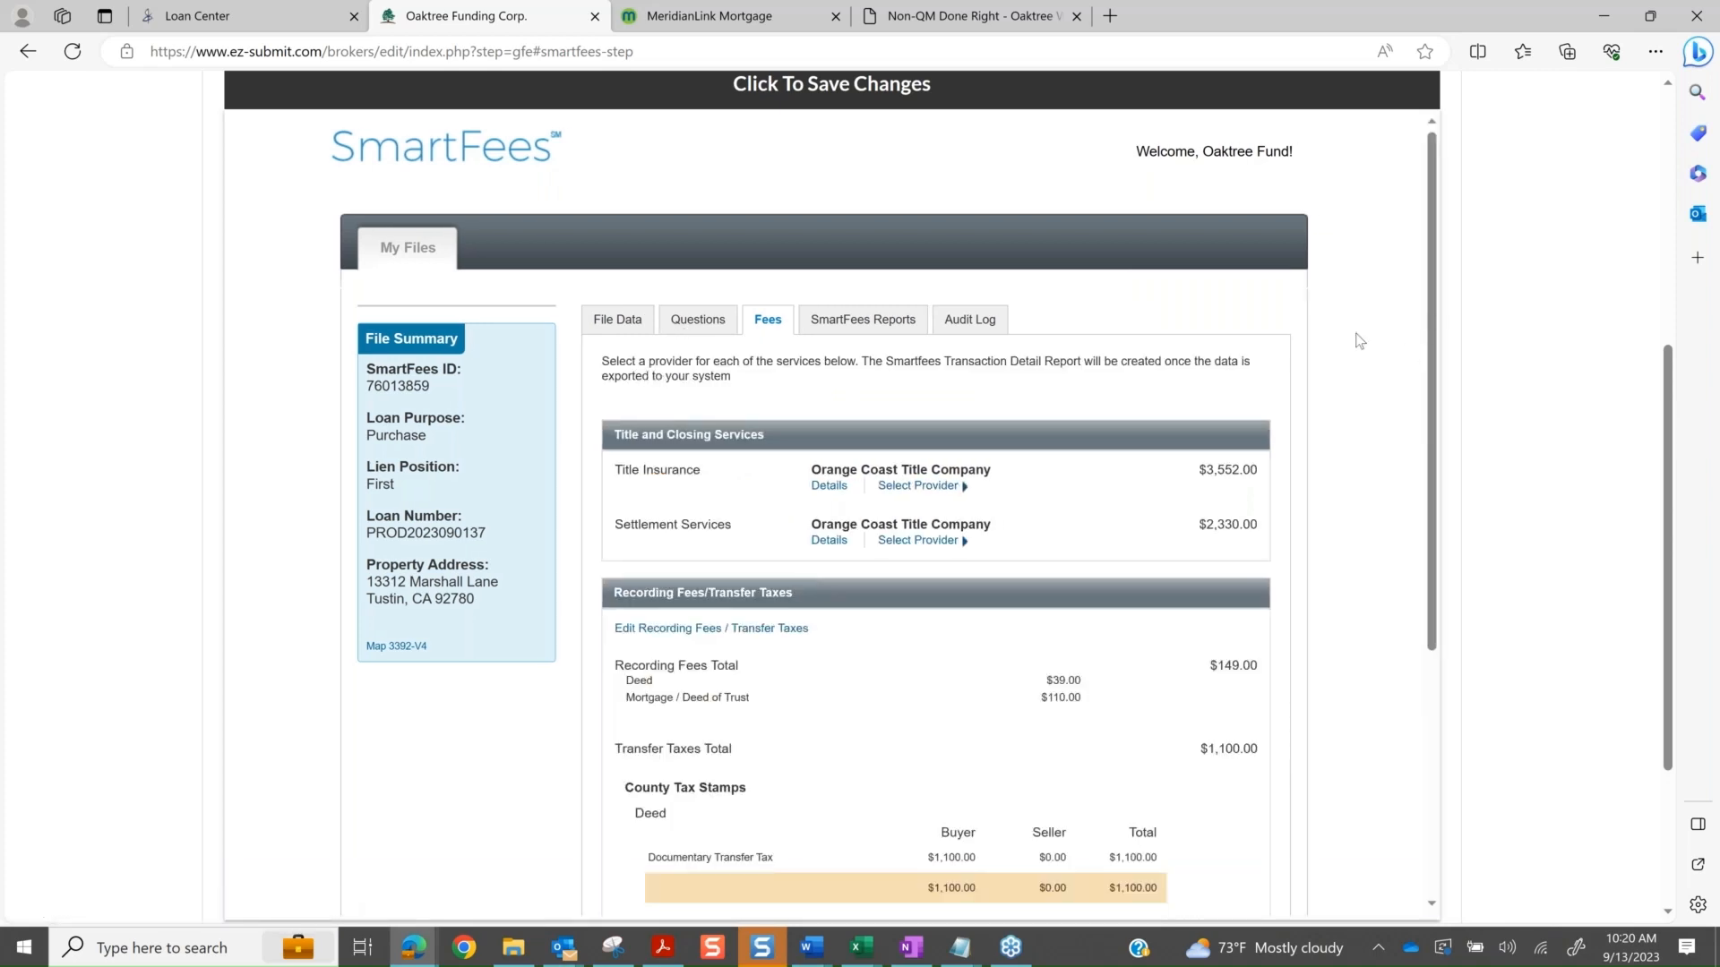
- Look over the SmartFees record and proceed to Fee Validation & Disclosure to review the loan costs and other costs
scroll(1360, 340, down, 1)
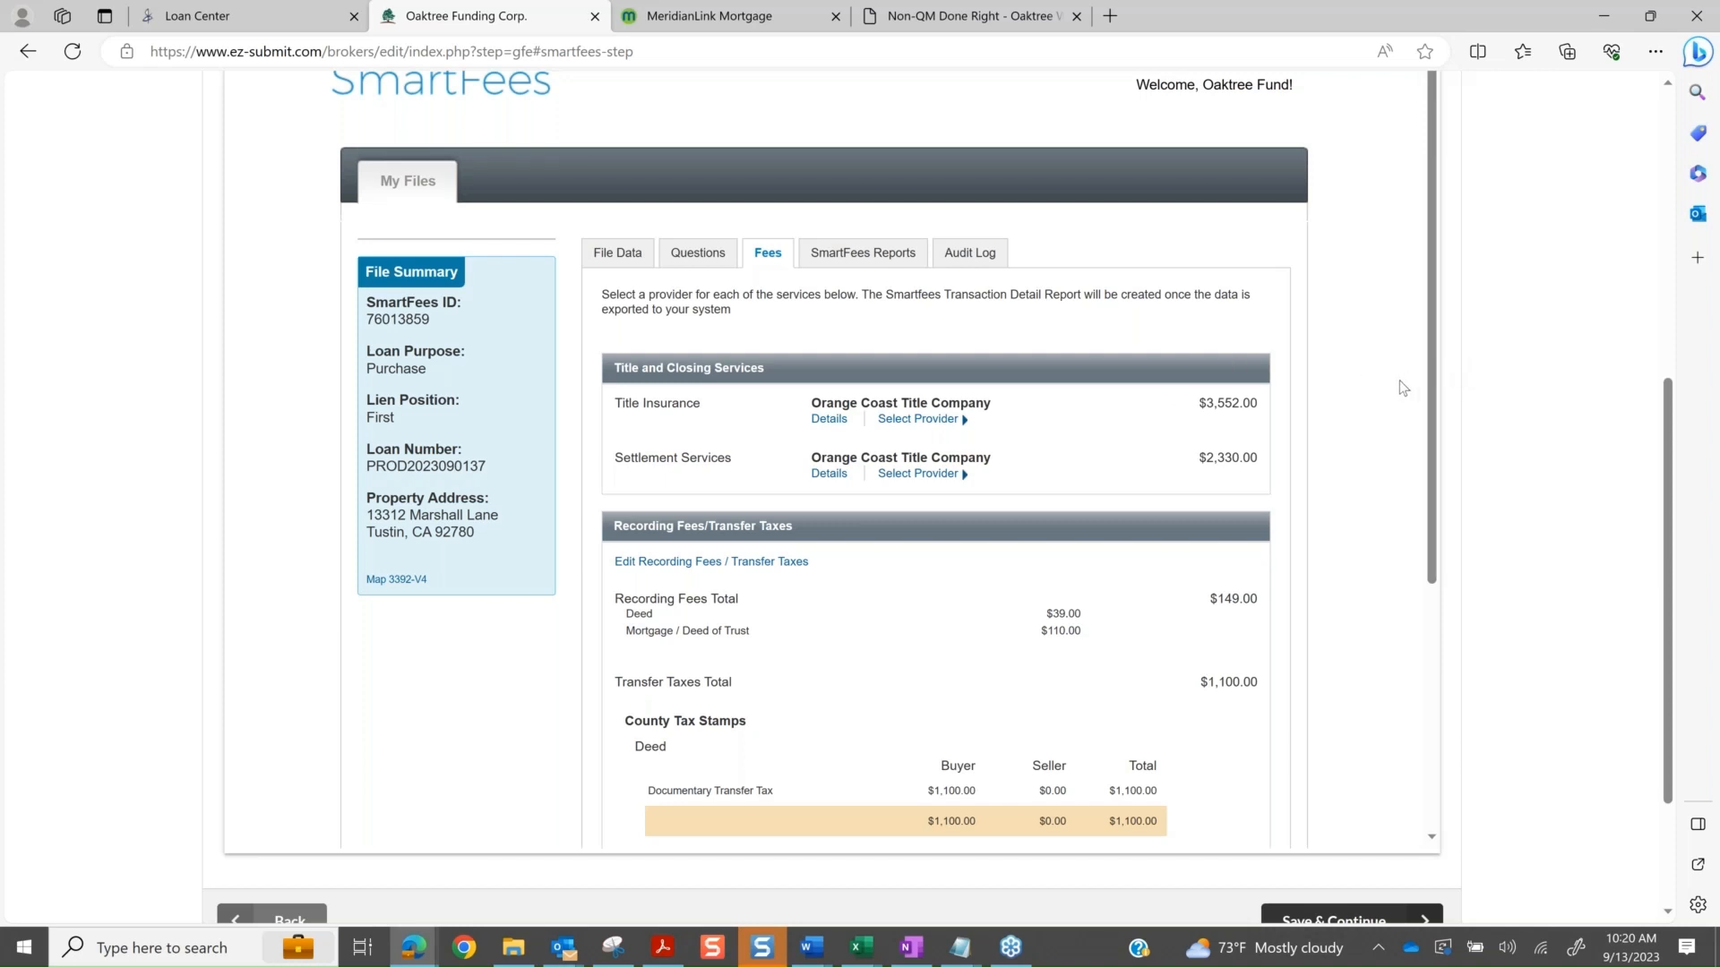
scroll(1404, 388, up, 3)
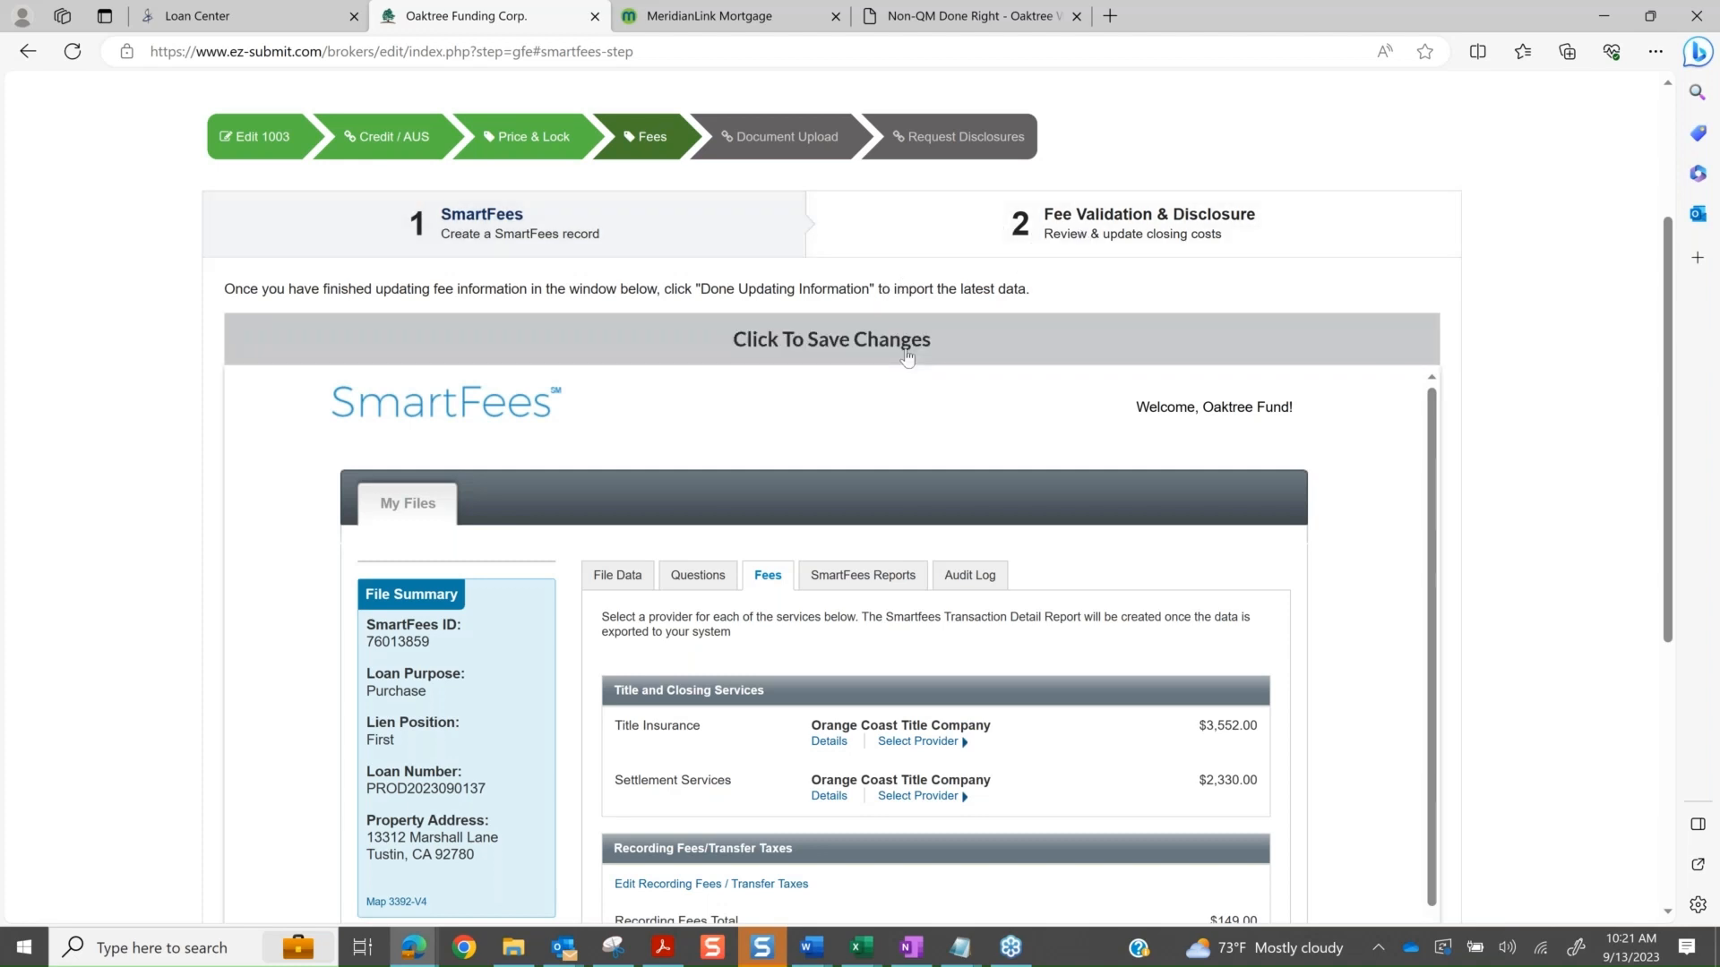
scroll(1362, 153, down, 5)
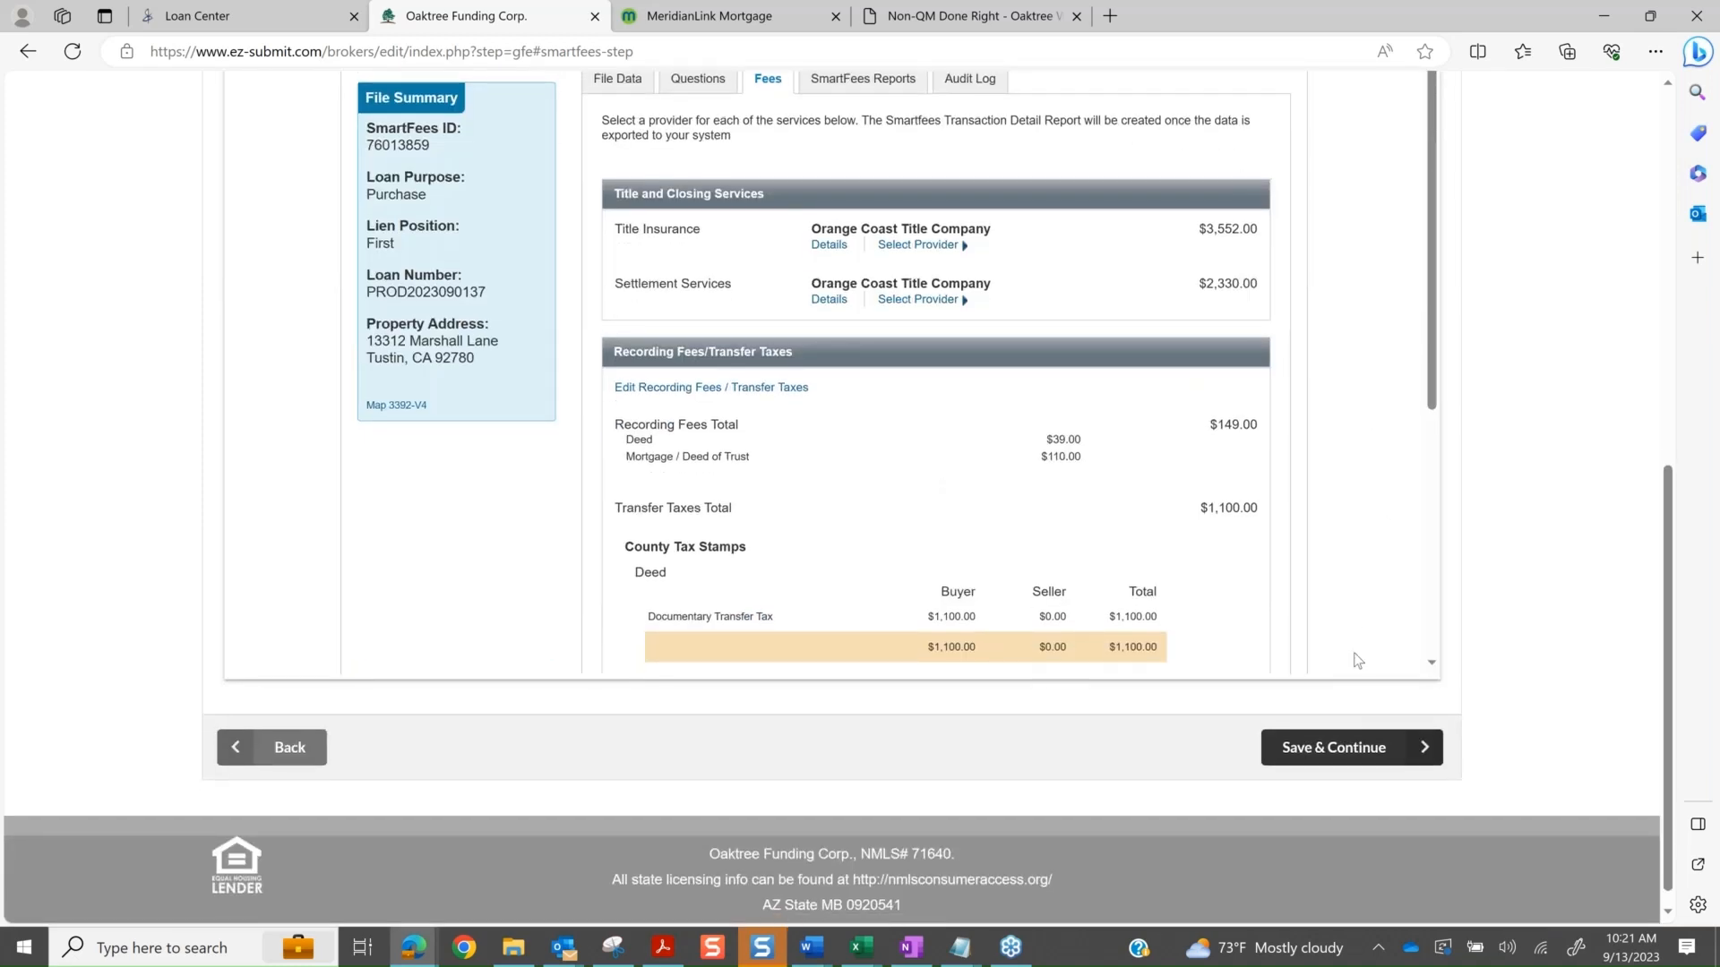
scroll(1358, 660, up, 7)
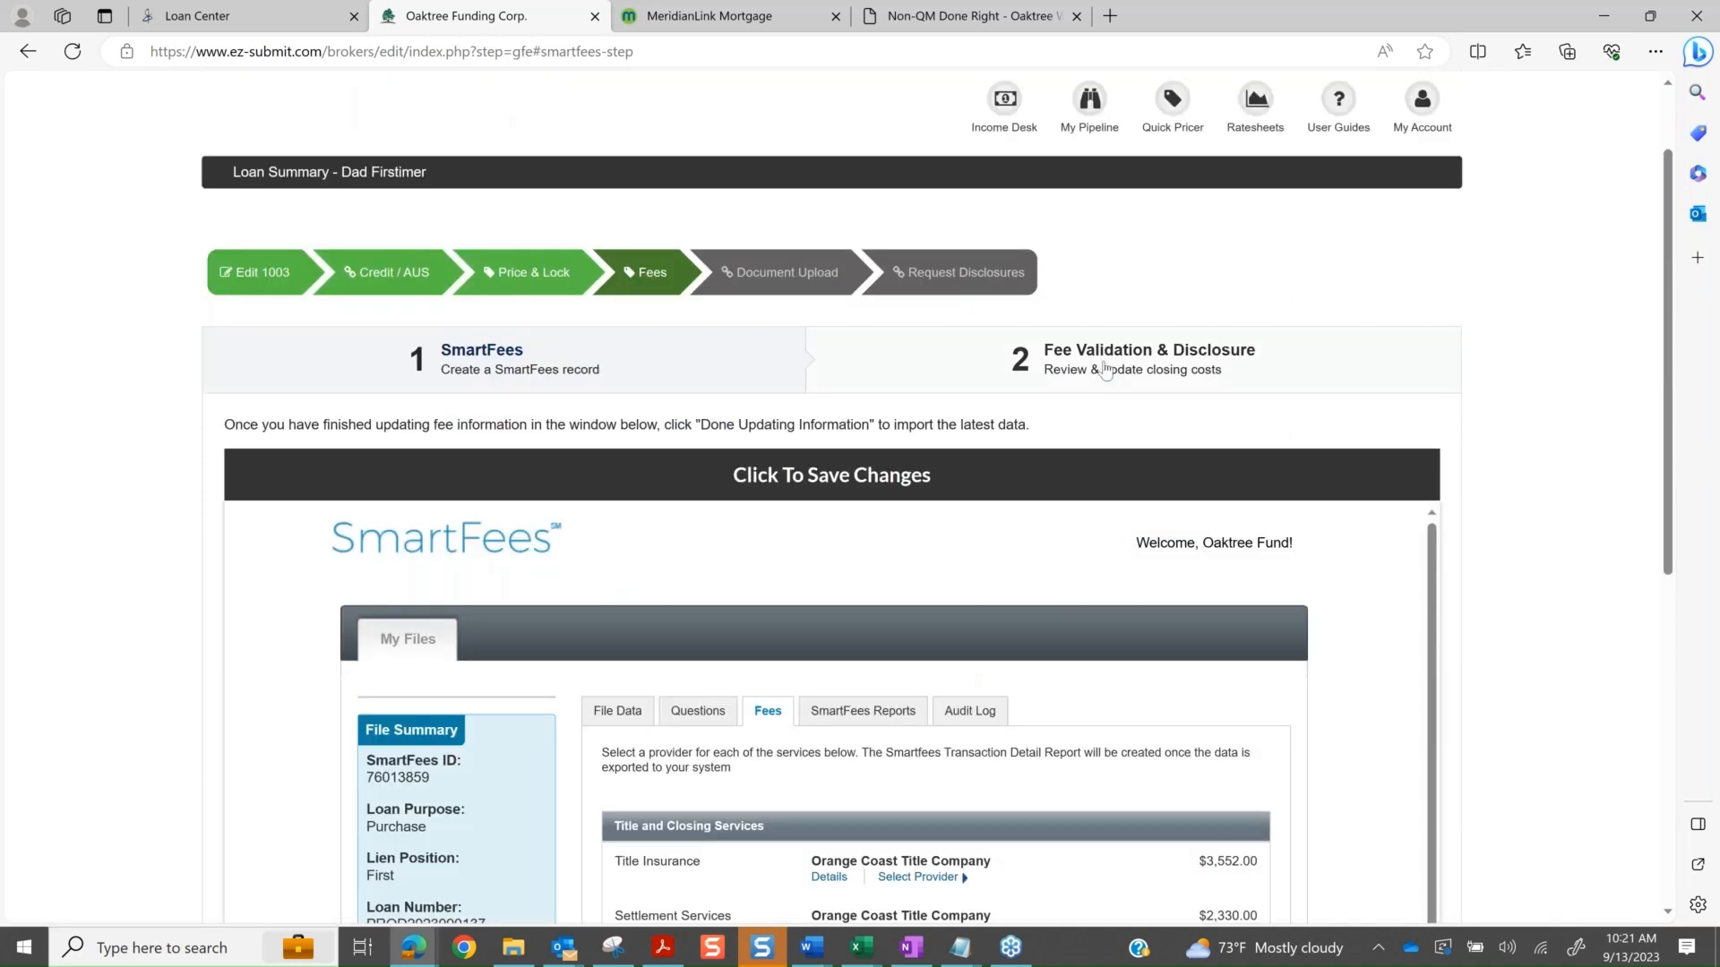
click(1107, 362)
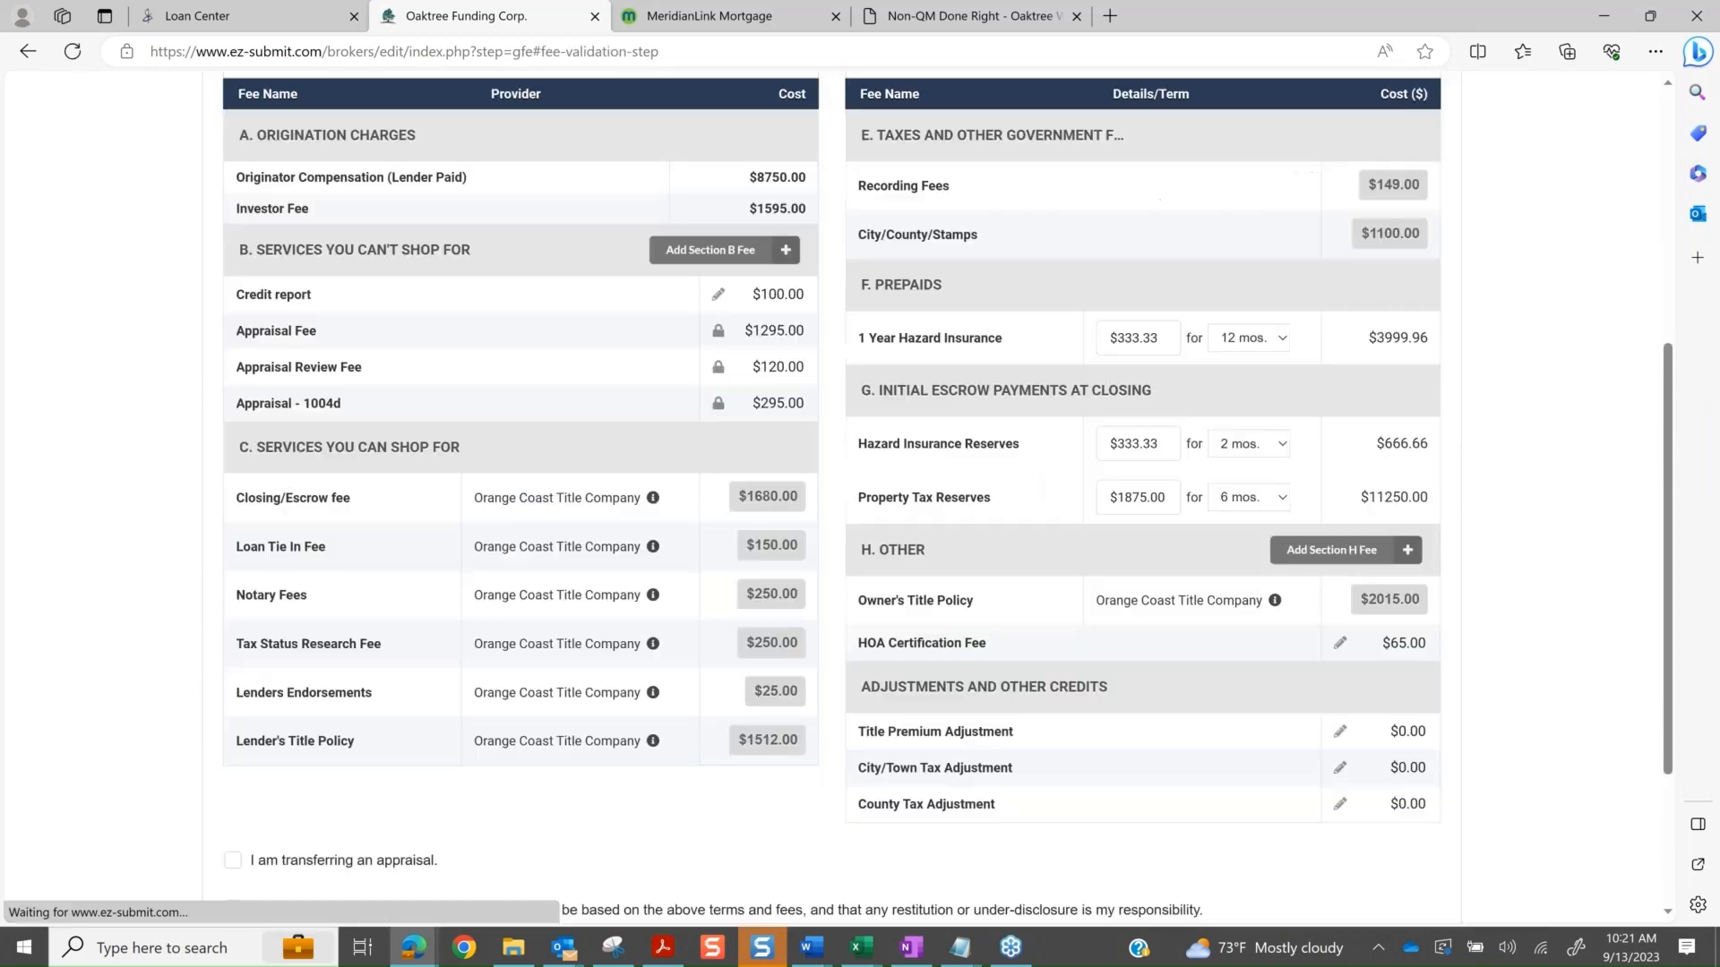
scroll(1108, 370, up, 1)
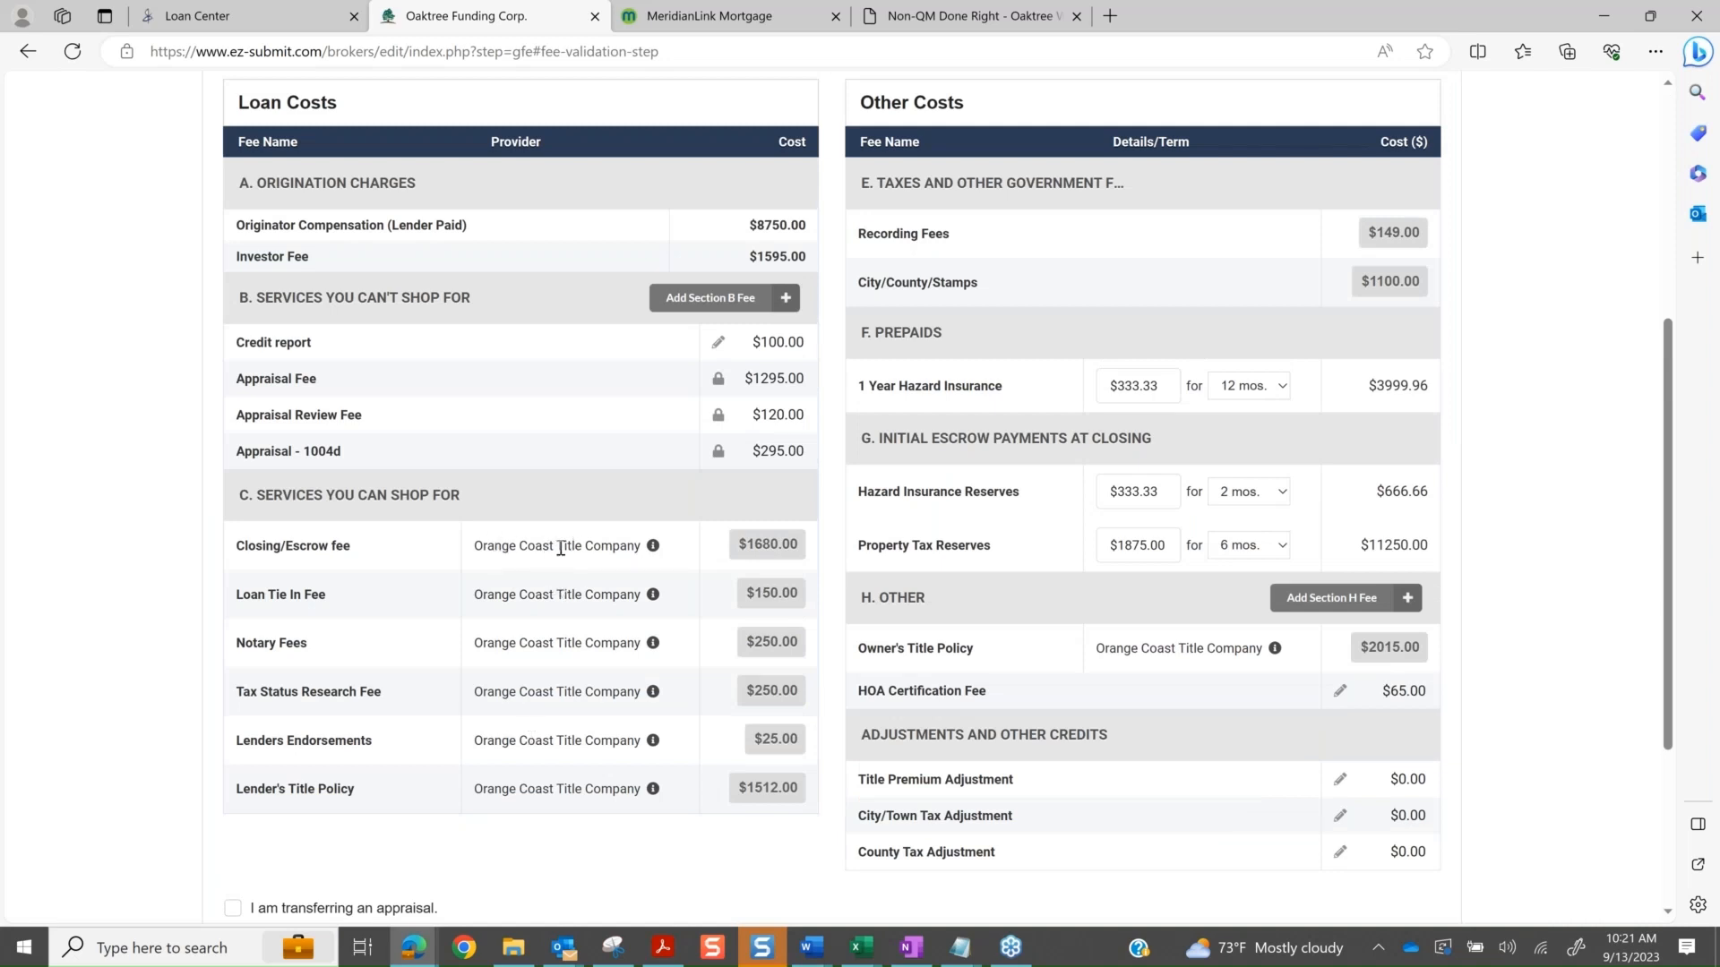
scroll(561, 548, up, 3)
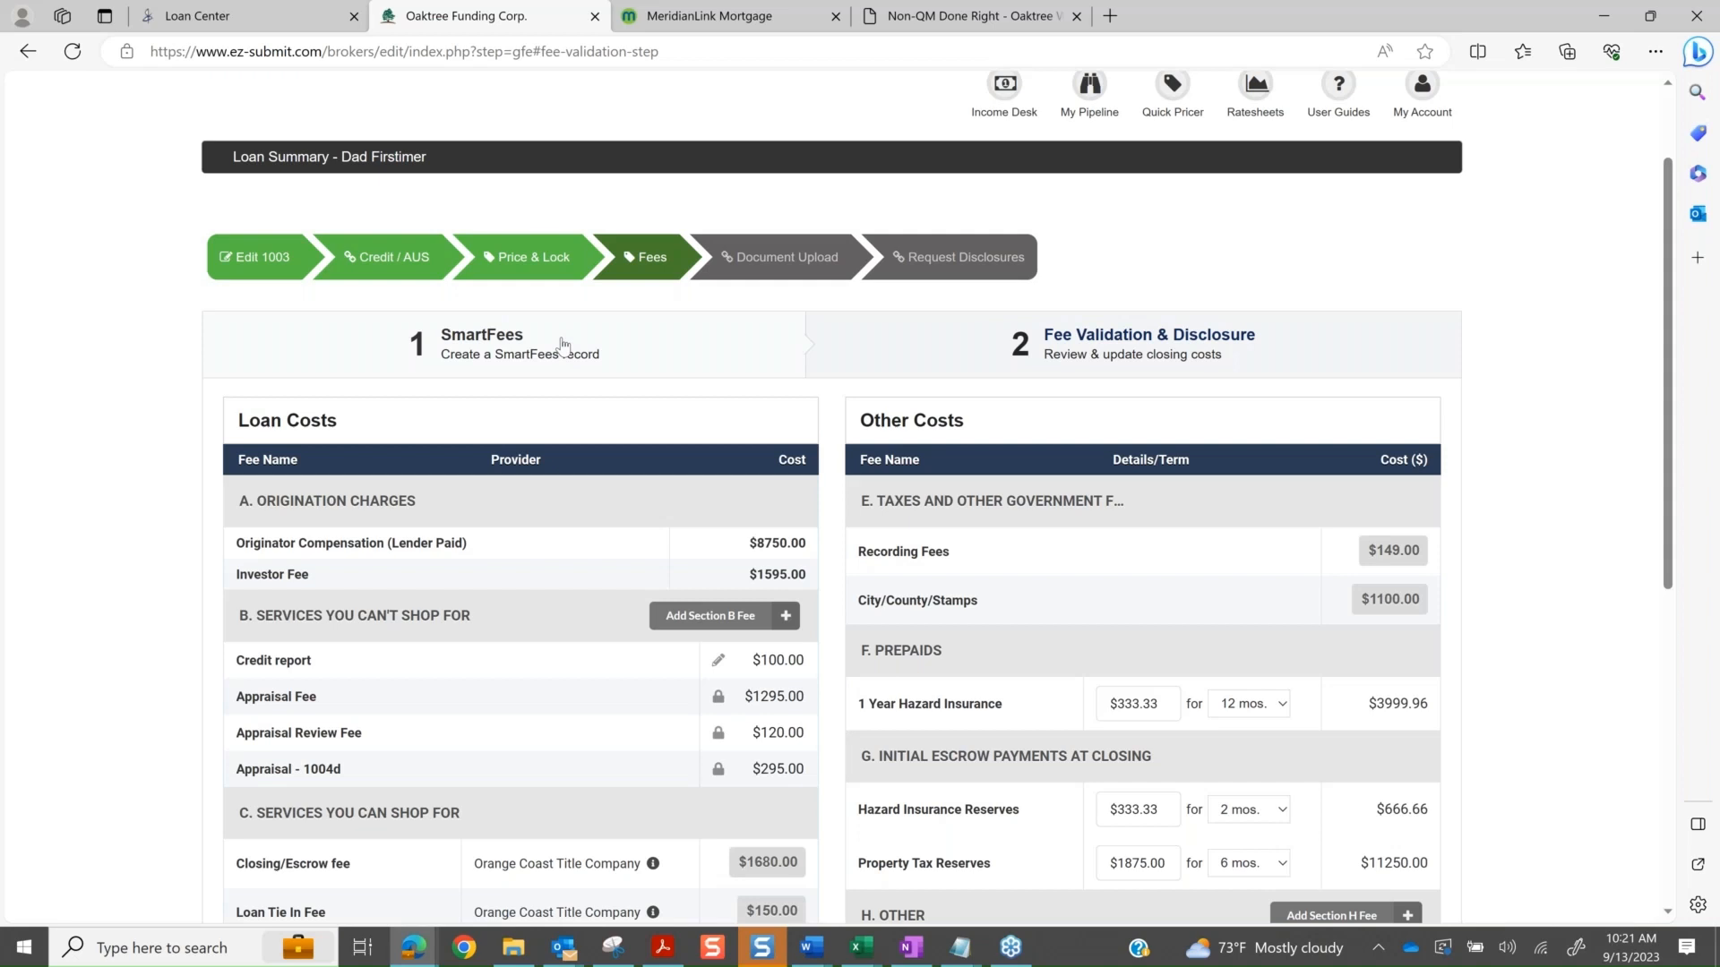
- Return to SmartFees, reopen the record for managing, and save its changes to import the latest fees
click(563, 345)
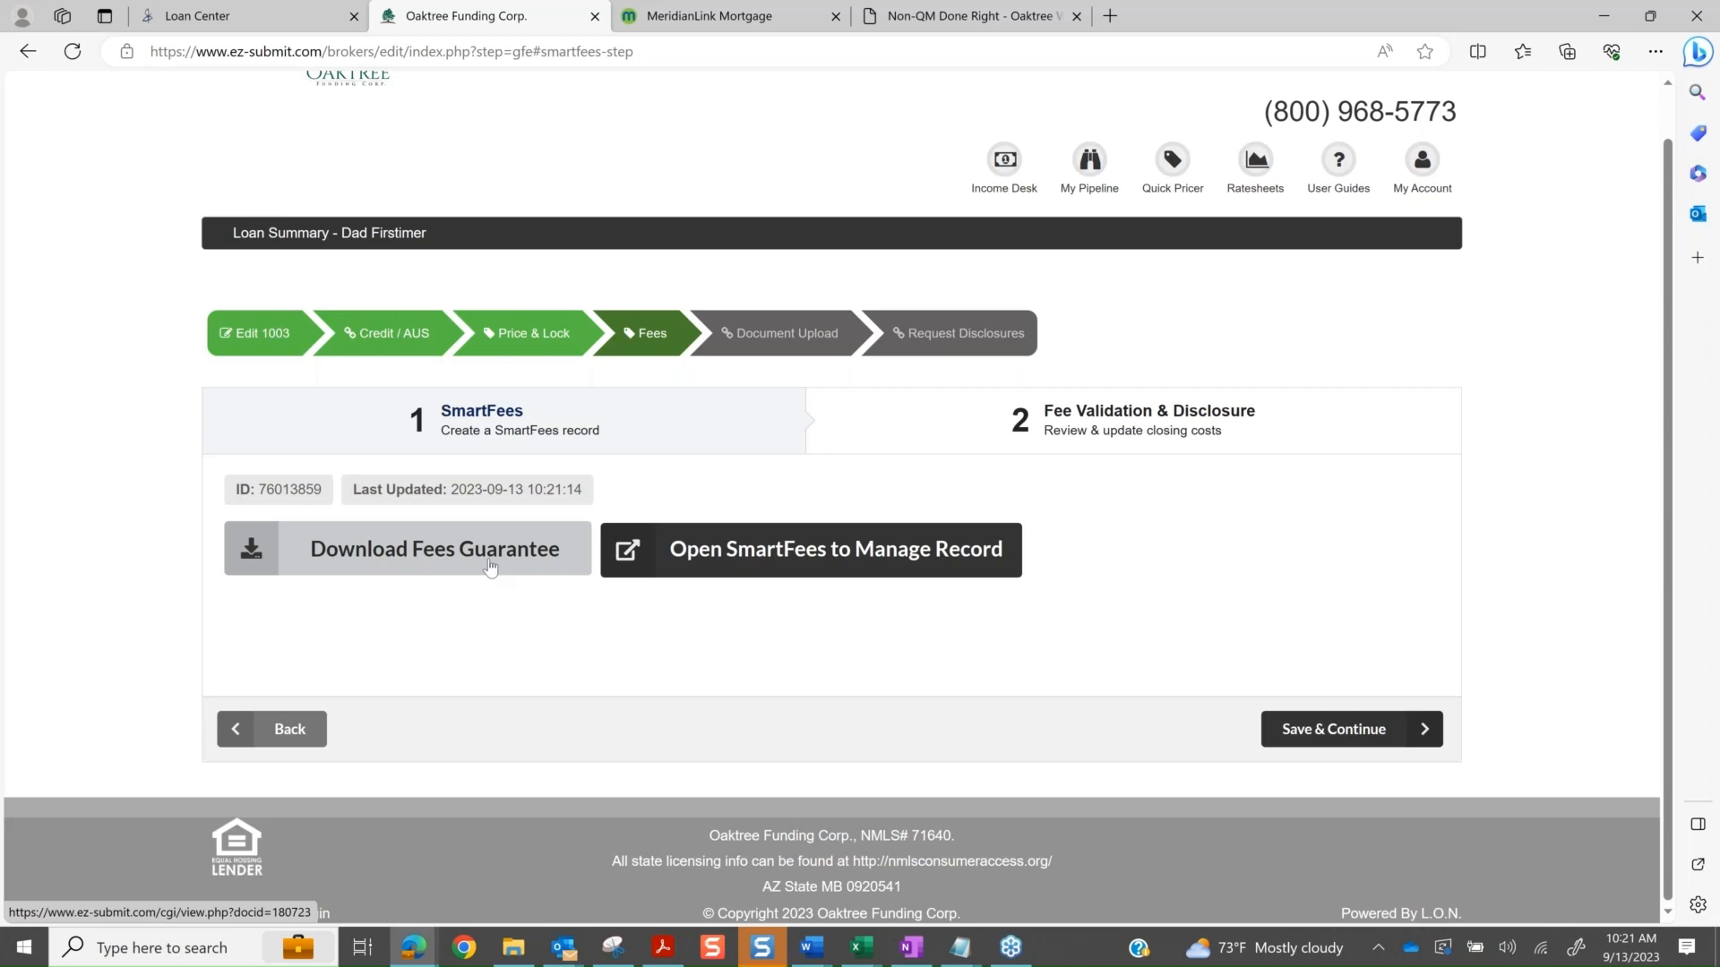
click(808, 564)
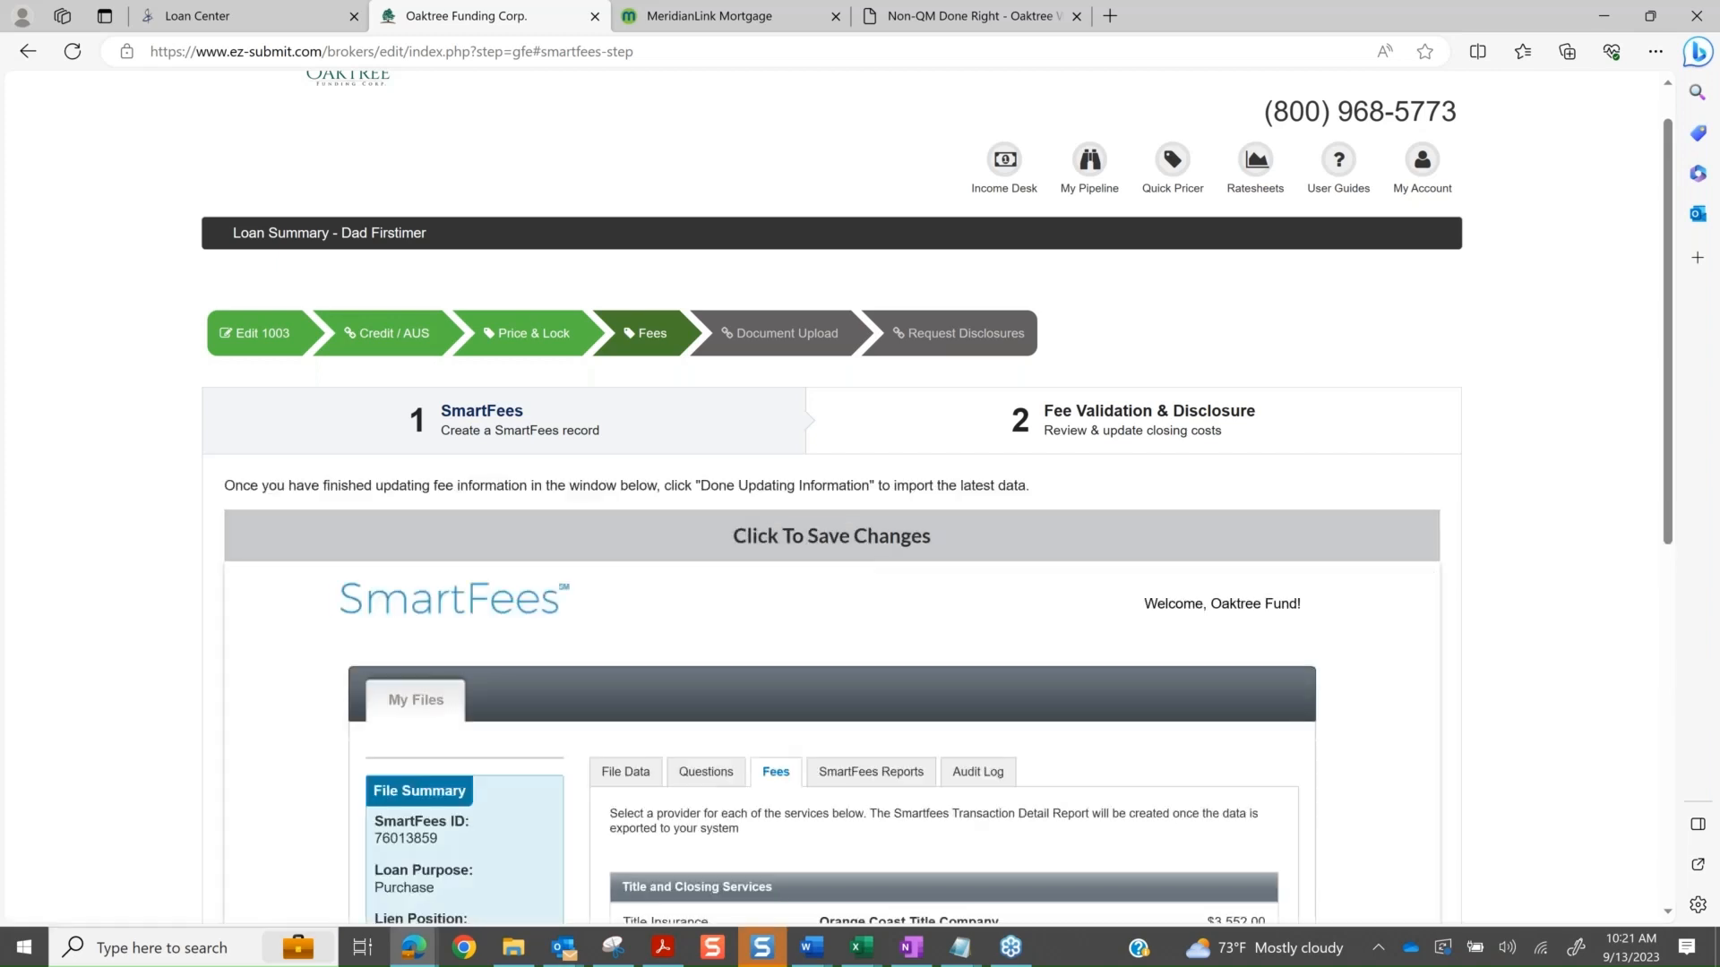
scroll(808, 565, down, 4)
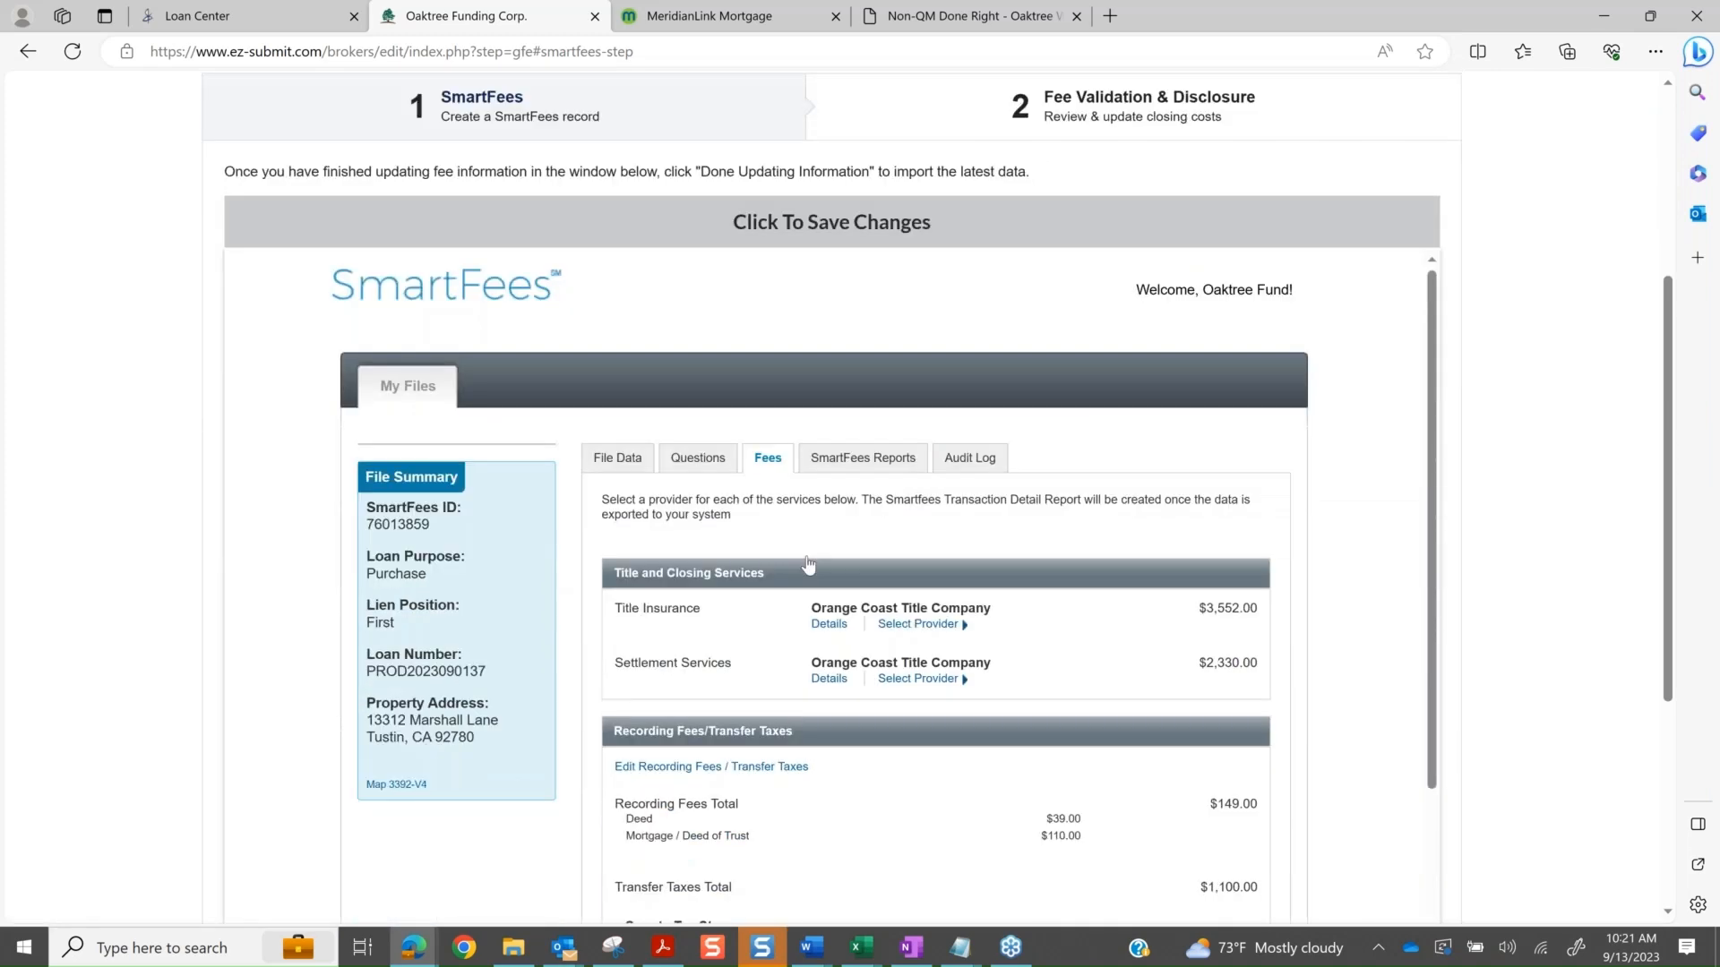
scroll(808, 564, up, 2)
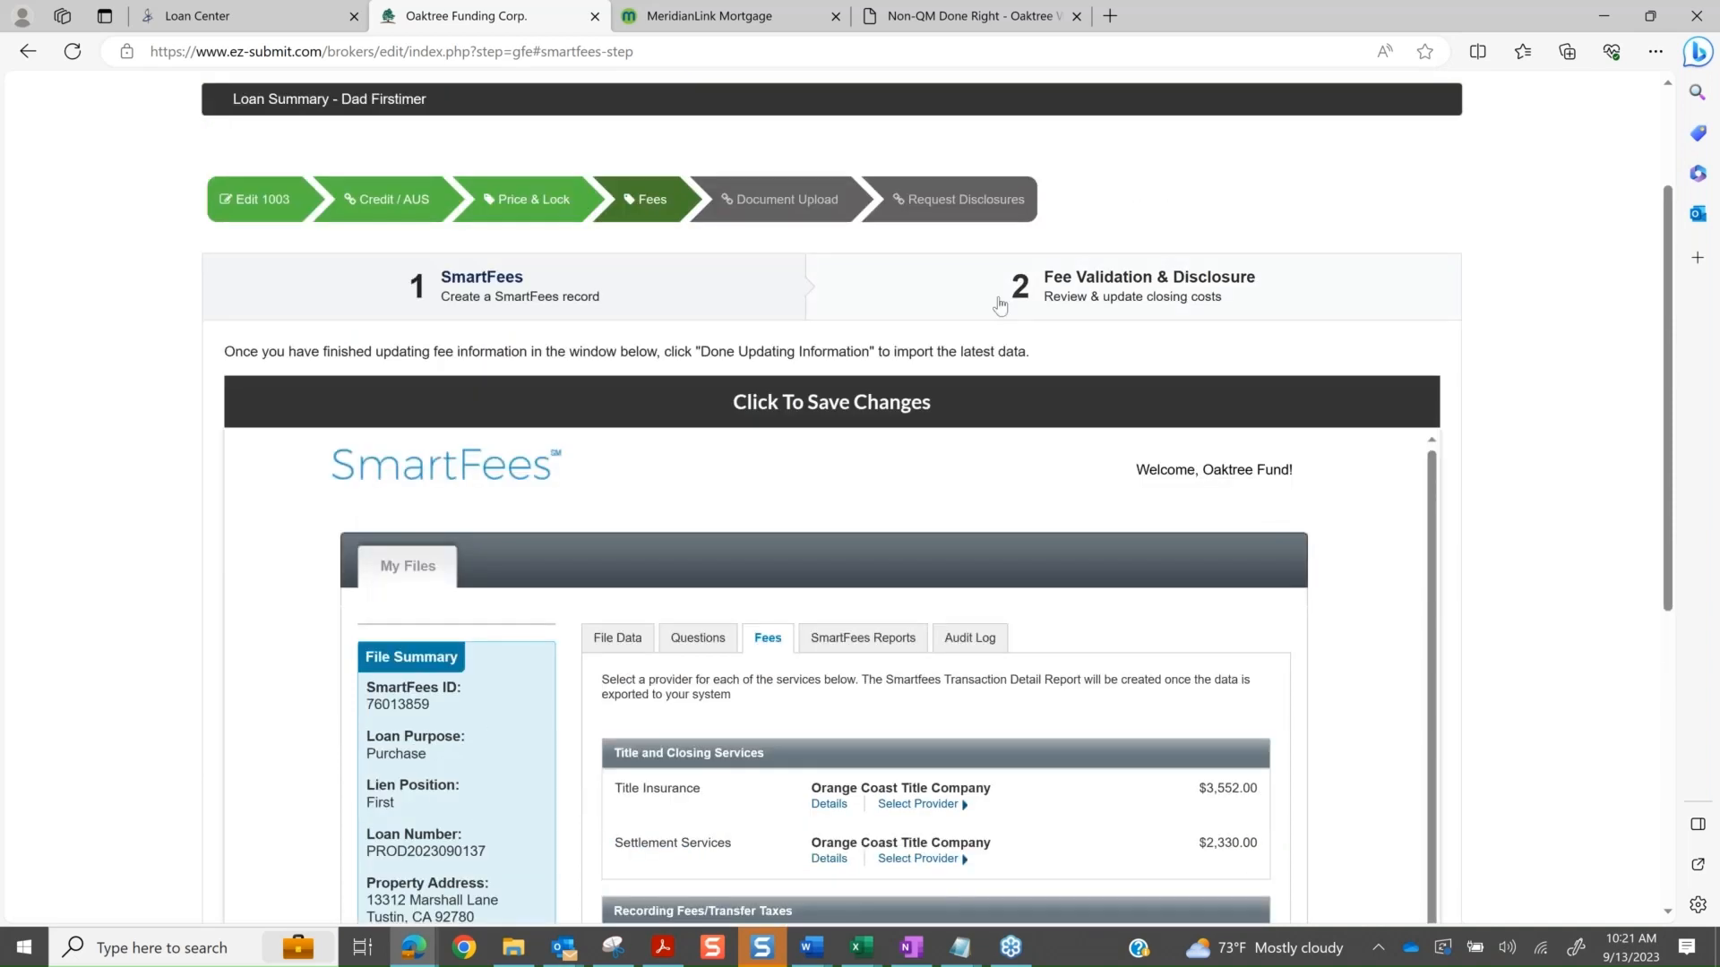
click(831, 402)
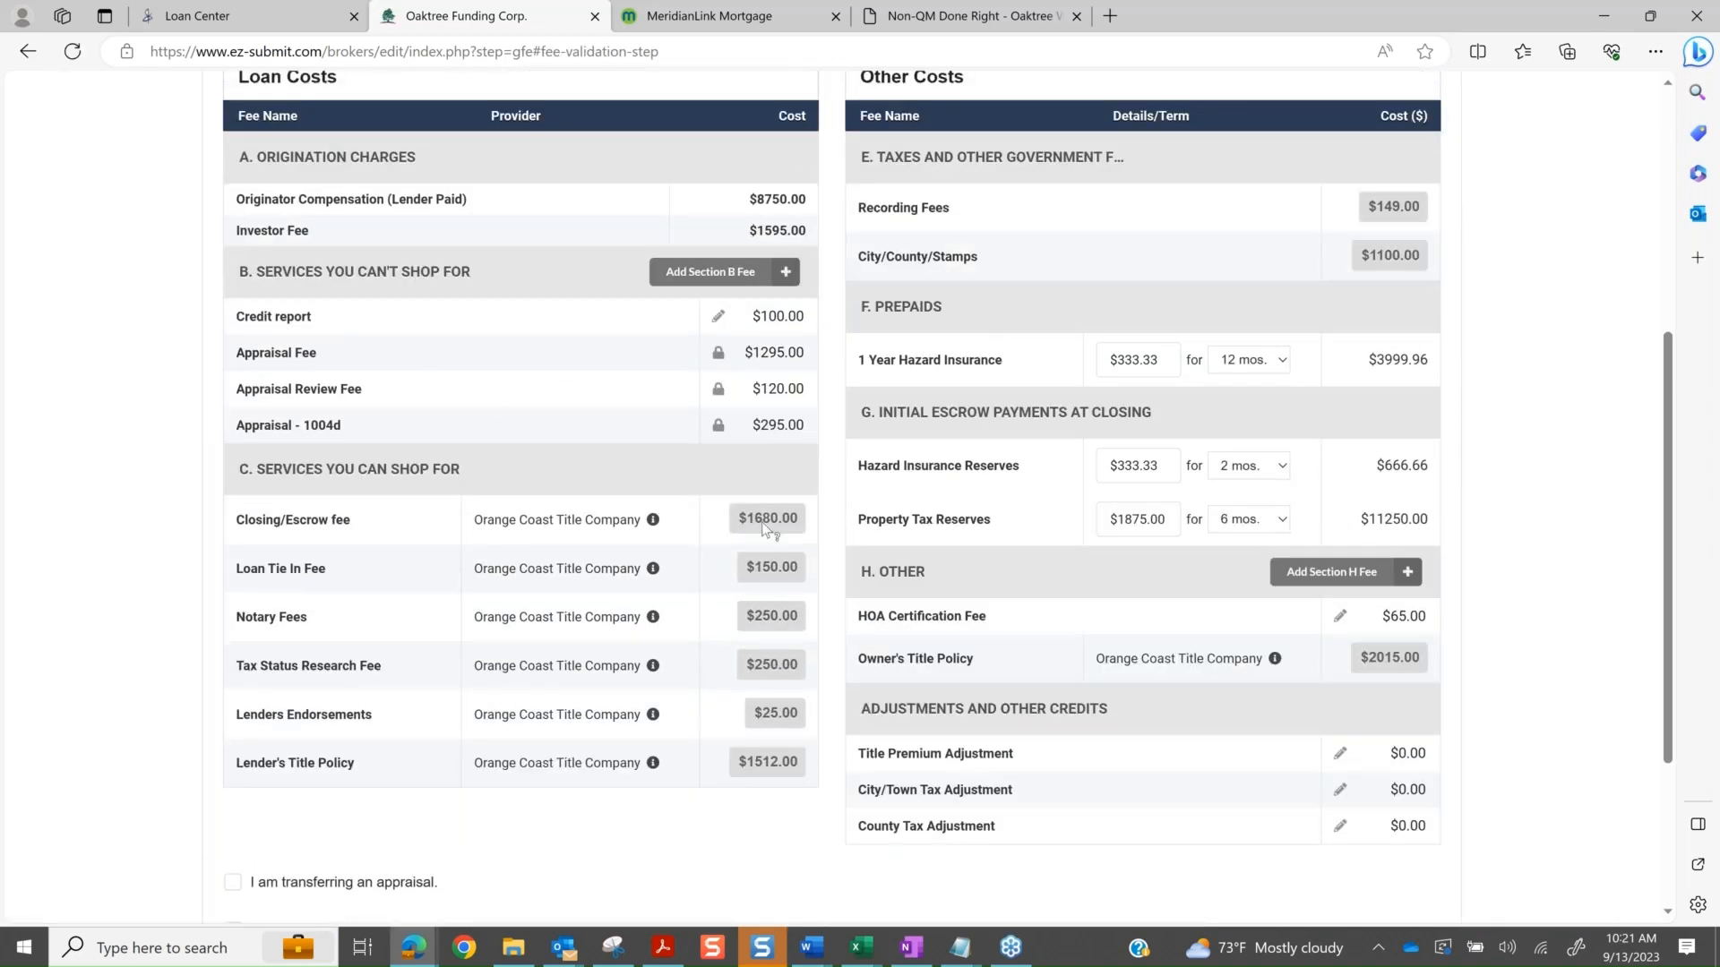
- Add two blank fee rows under Services You Can't Shop For and remove both of them
mouse_move(766, 529)
scroll(726, 457, up, 1)
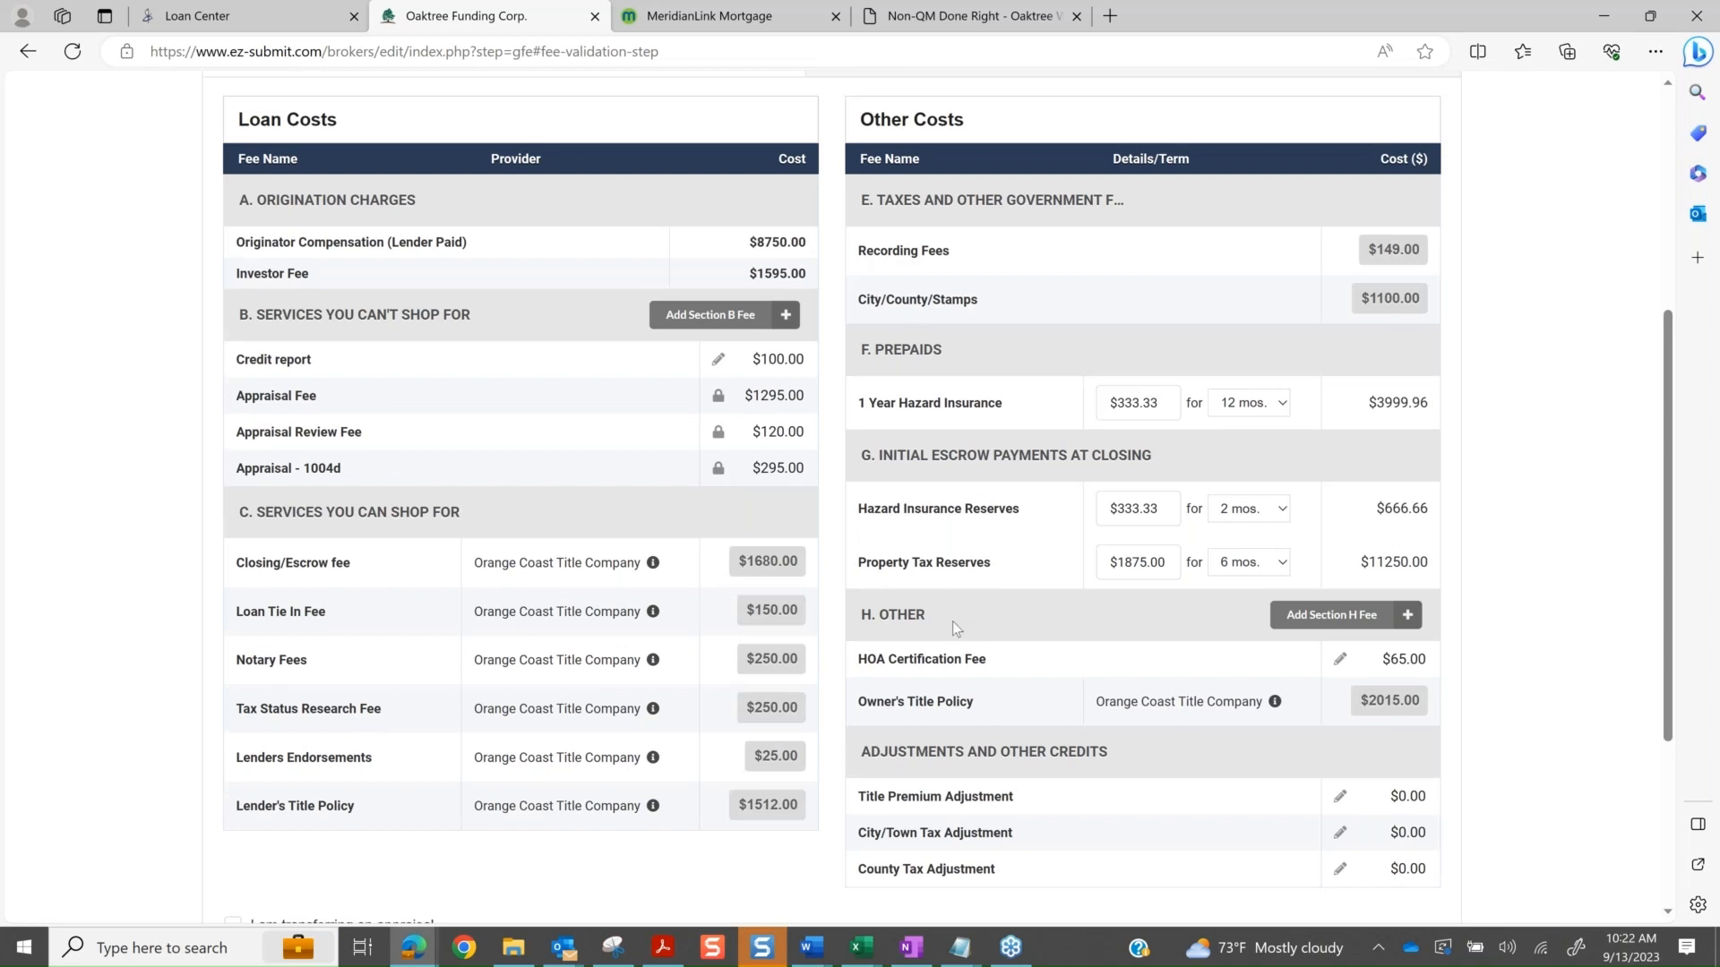
click(787, 316)
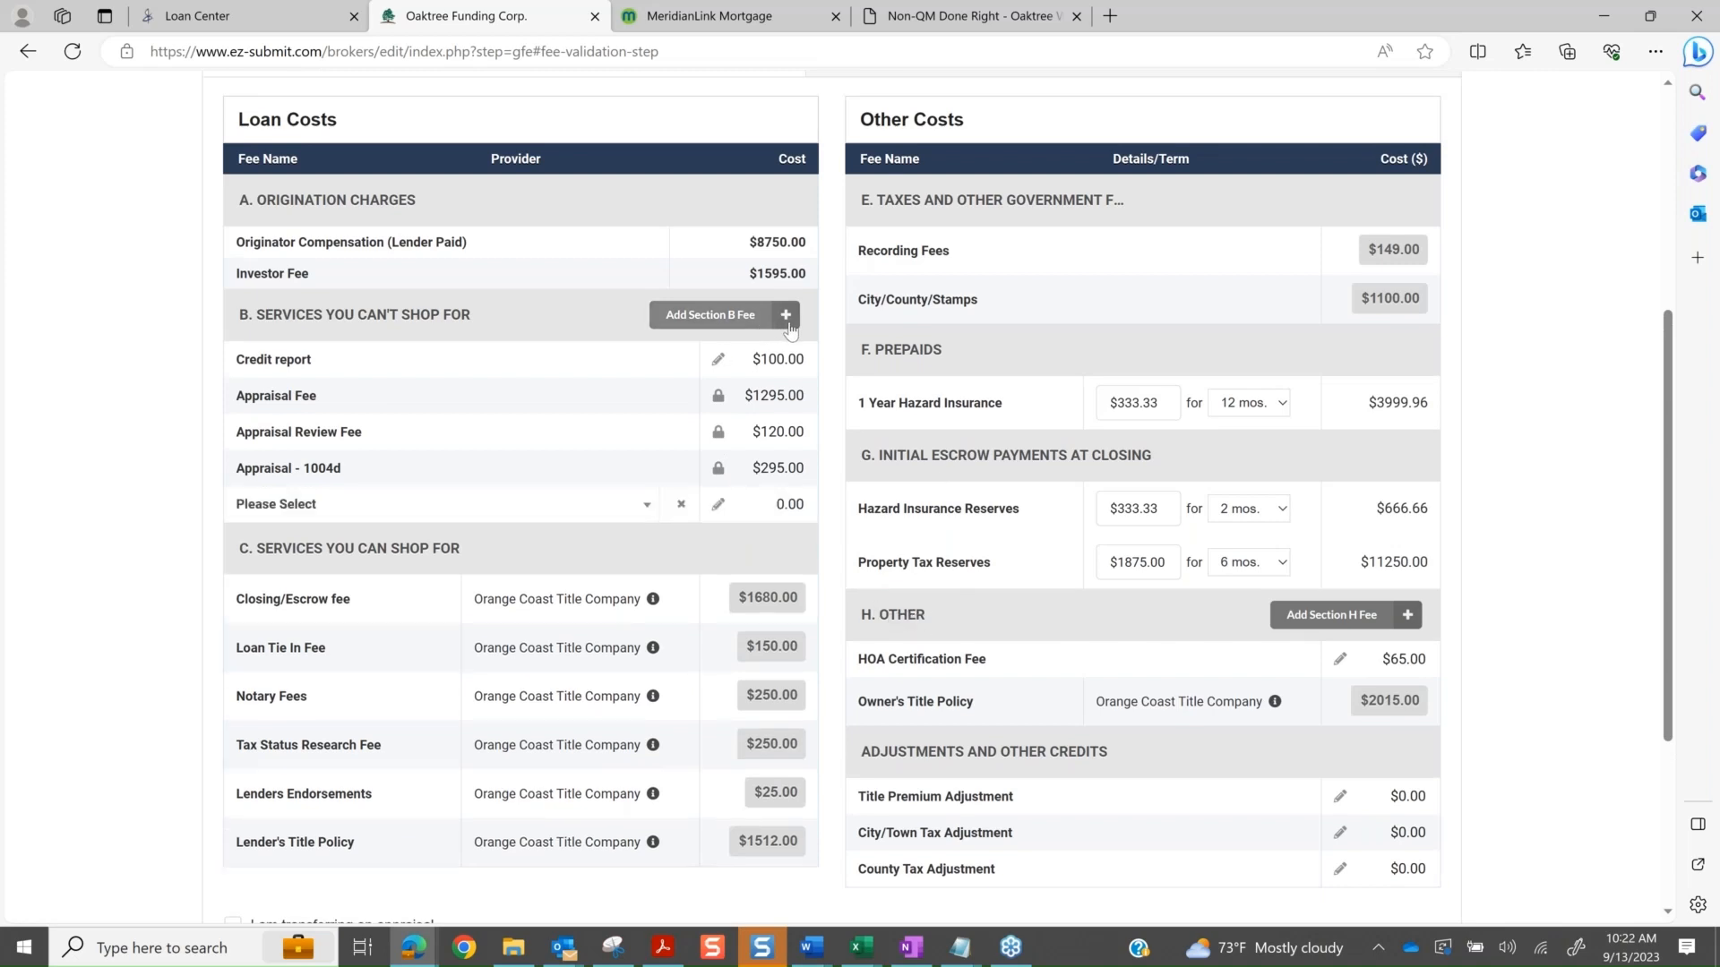
click(787, 316)
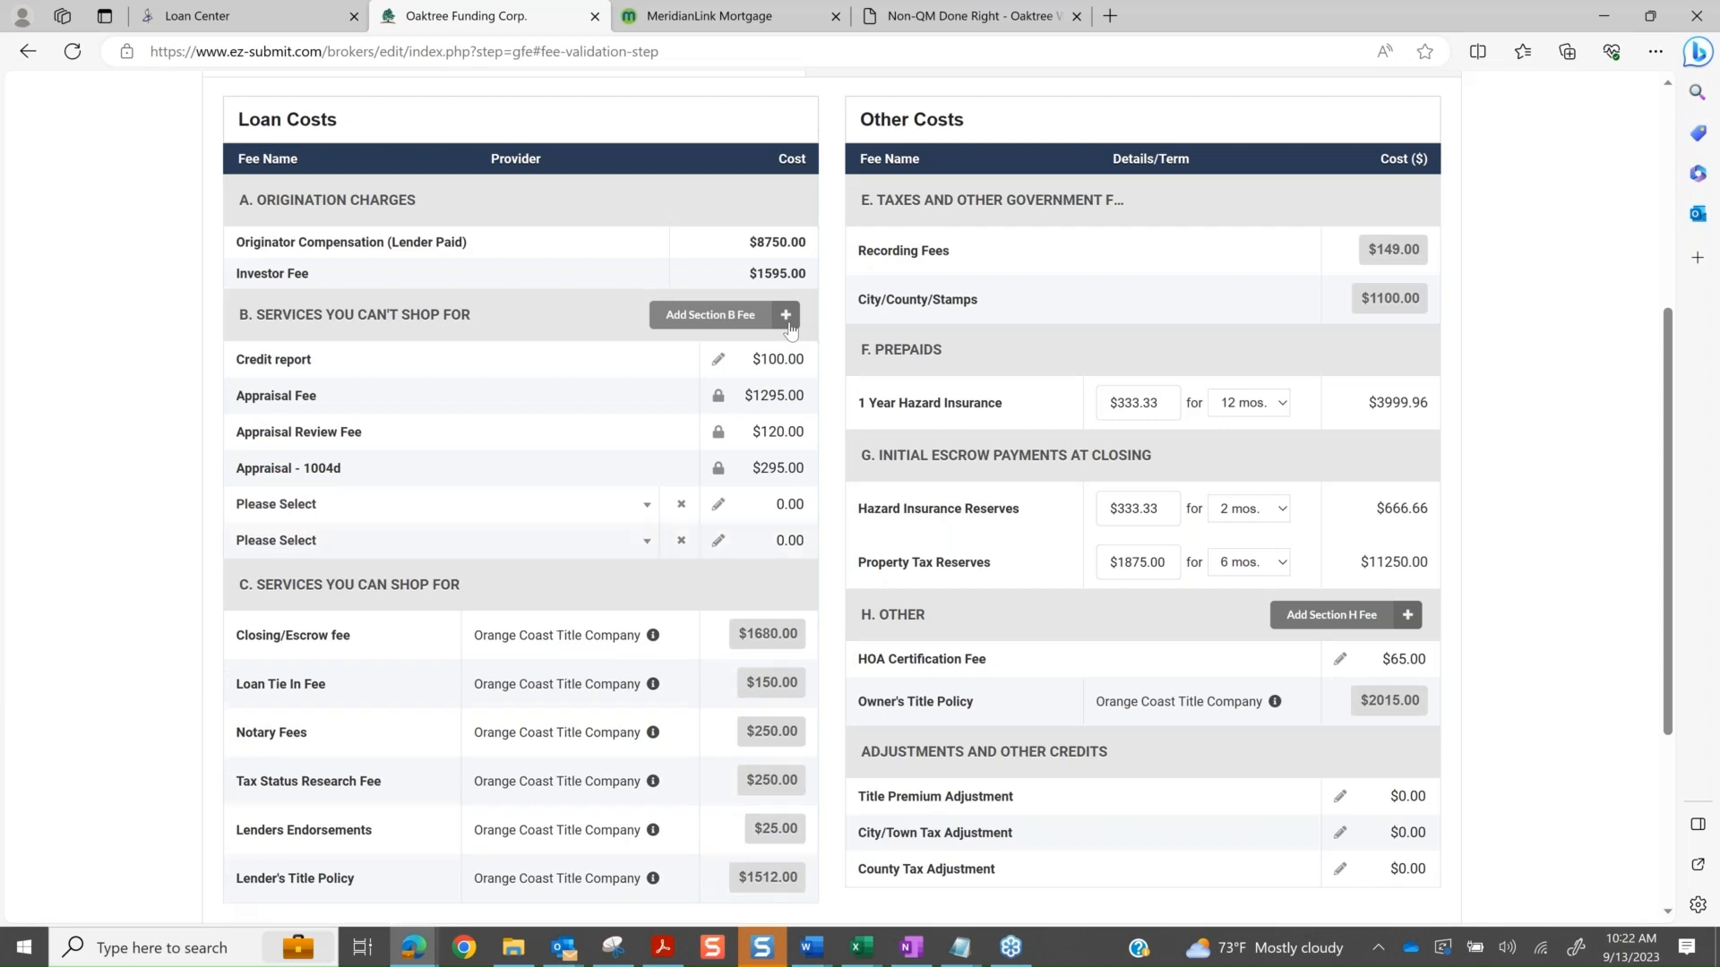
click(681, 504)
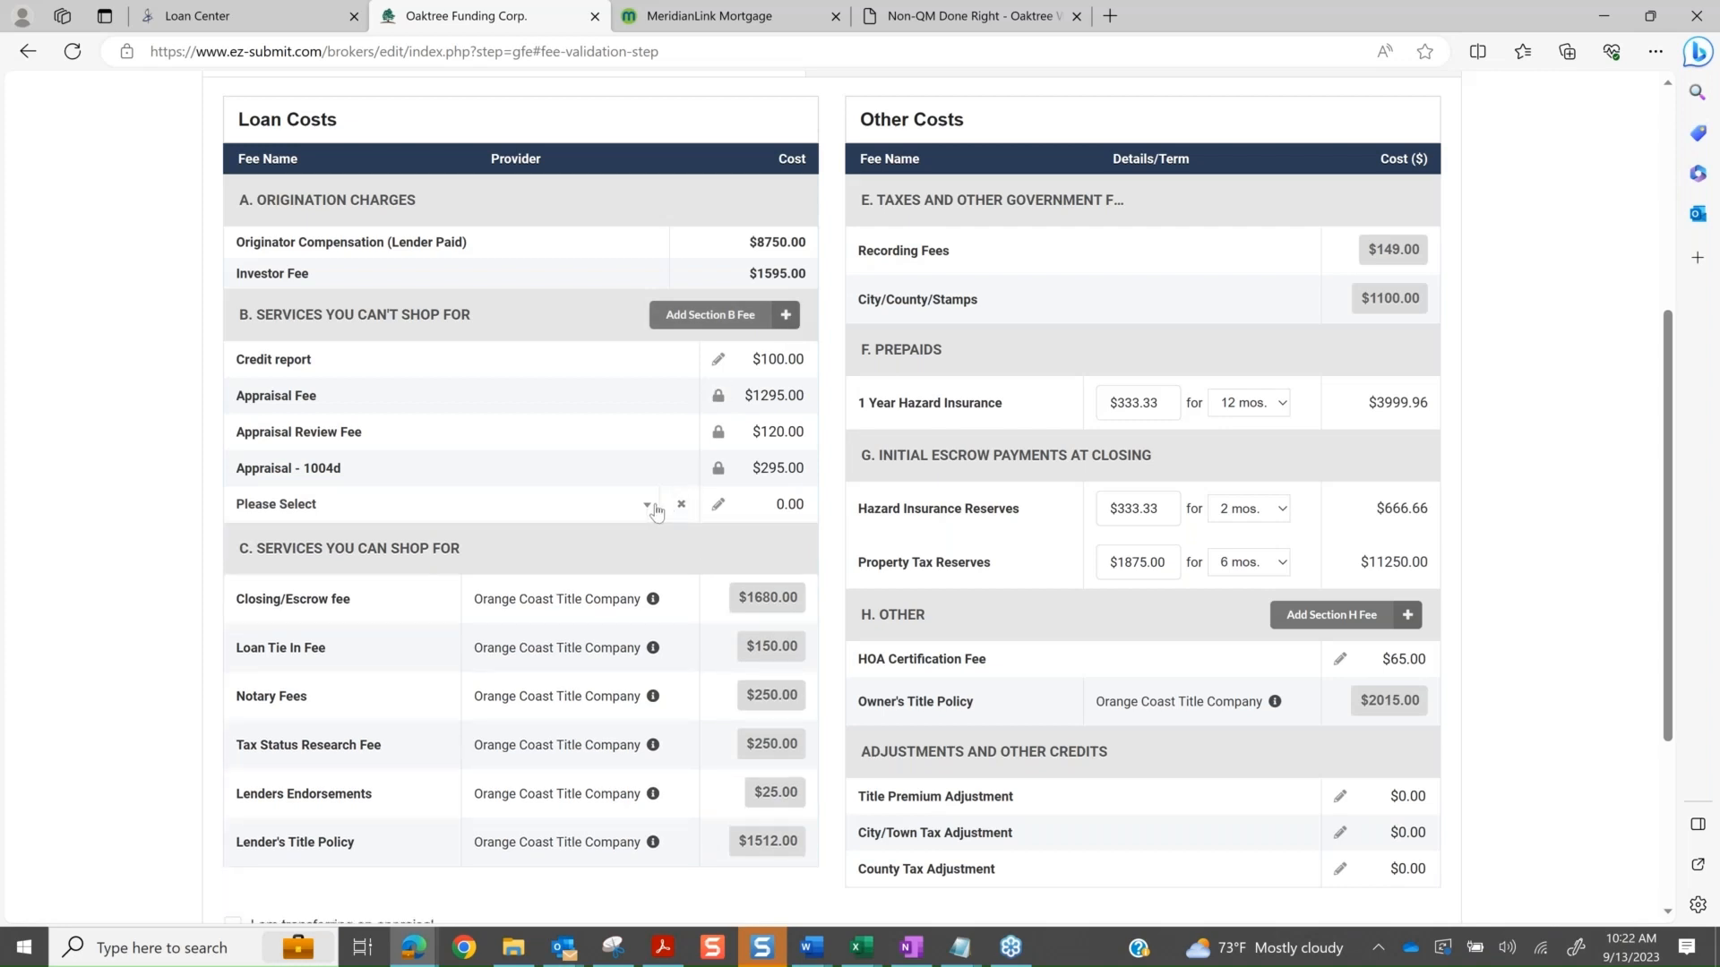
click(655, 510)
click(654, 510)
click(681, 505)
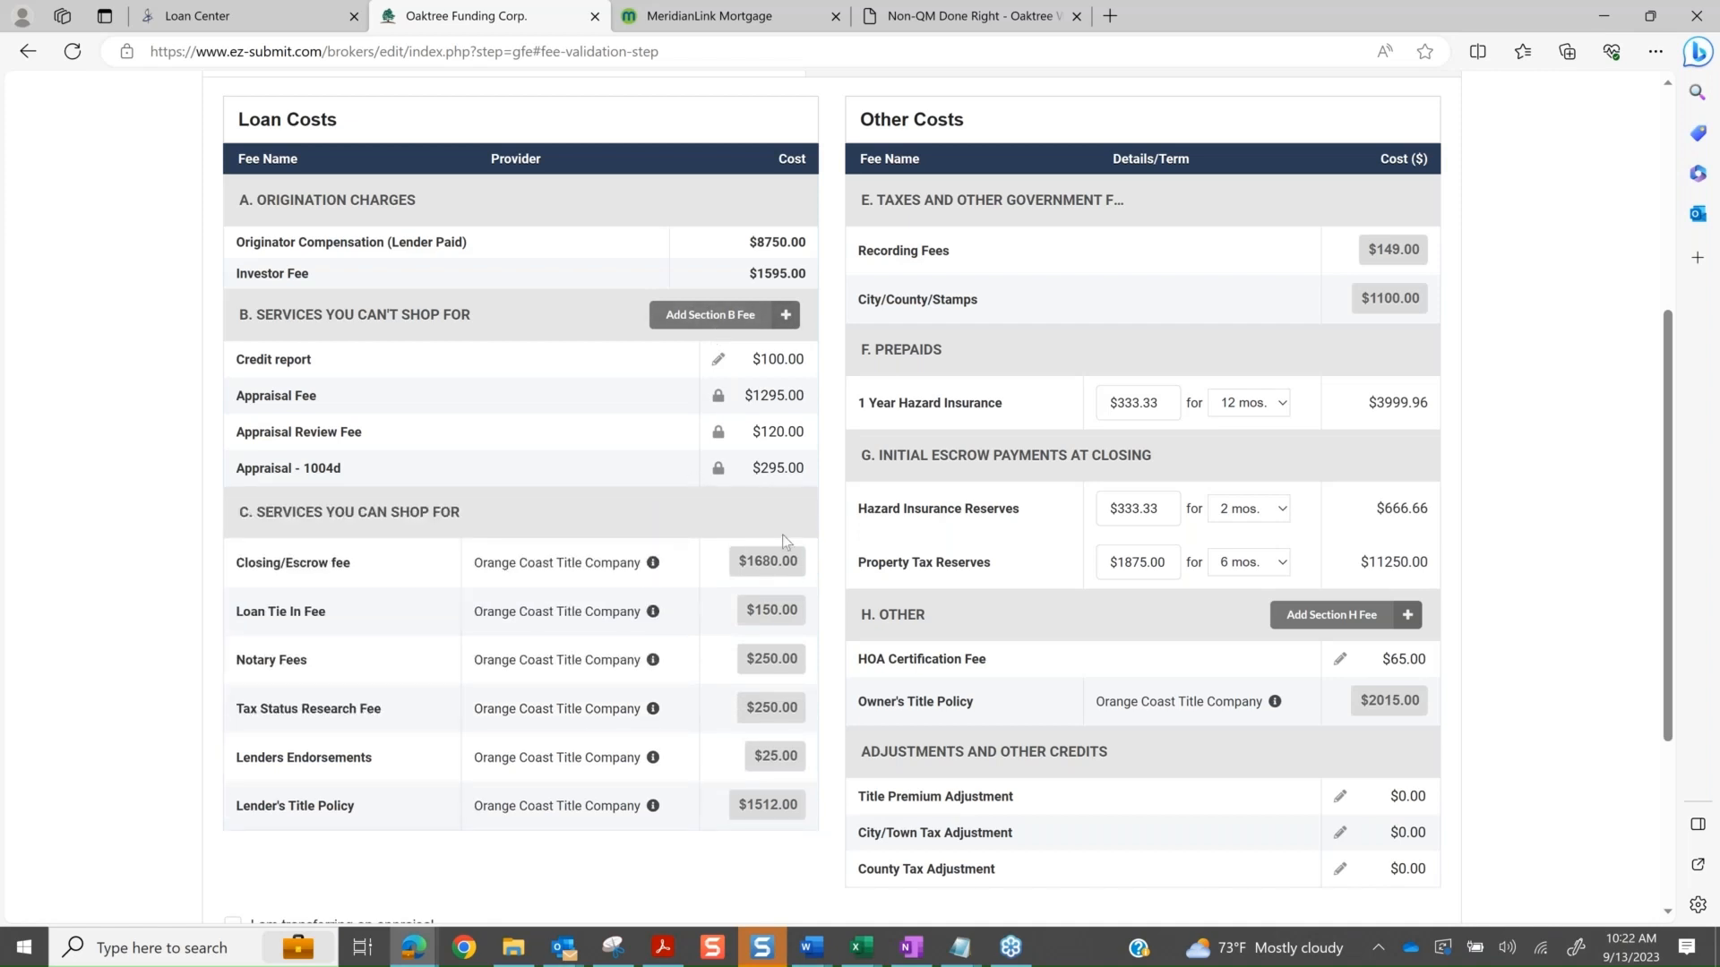
- Accept the initial disclosures agreement, and turn the appraisal transfer option on and back off
scroll(1610, 424, up, 2)
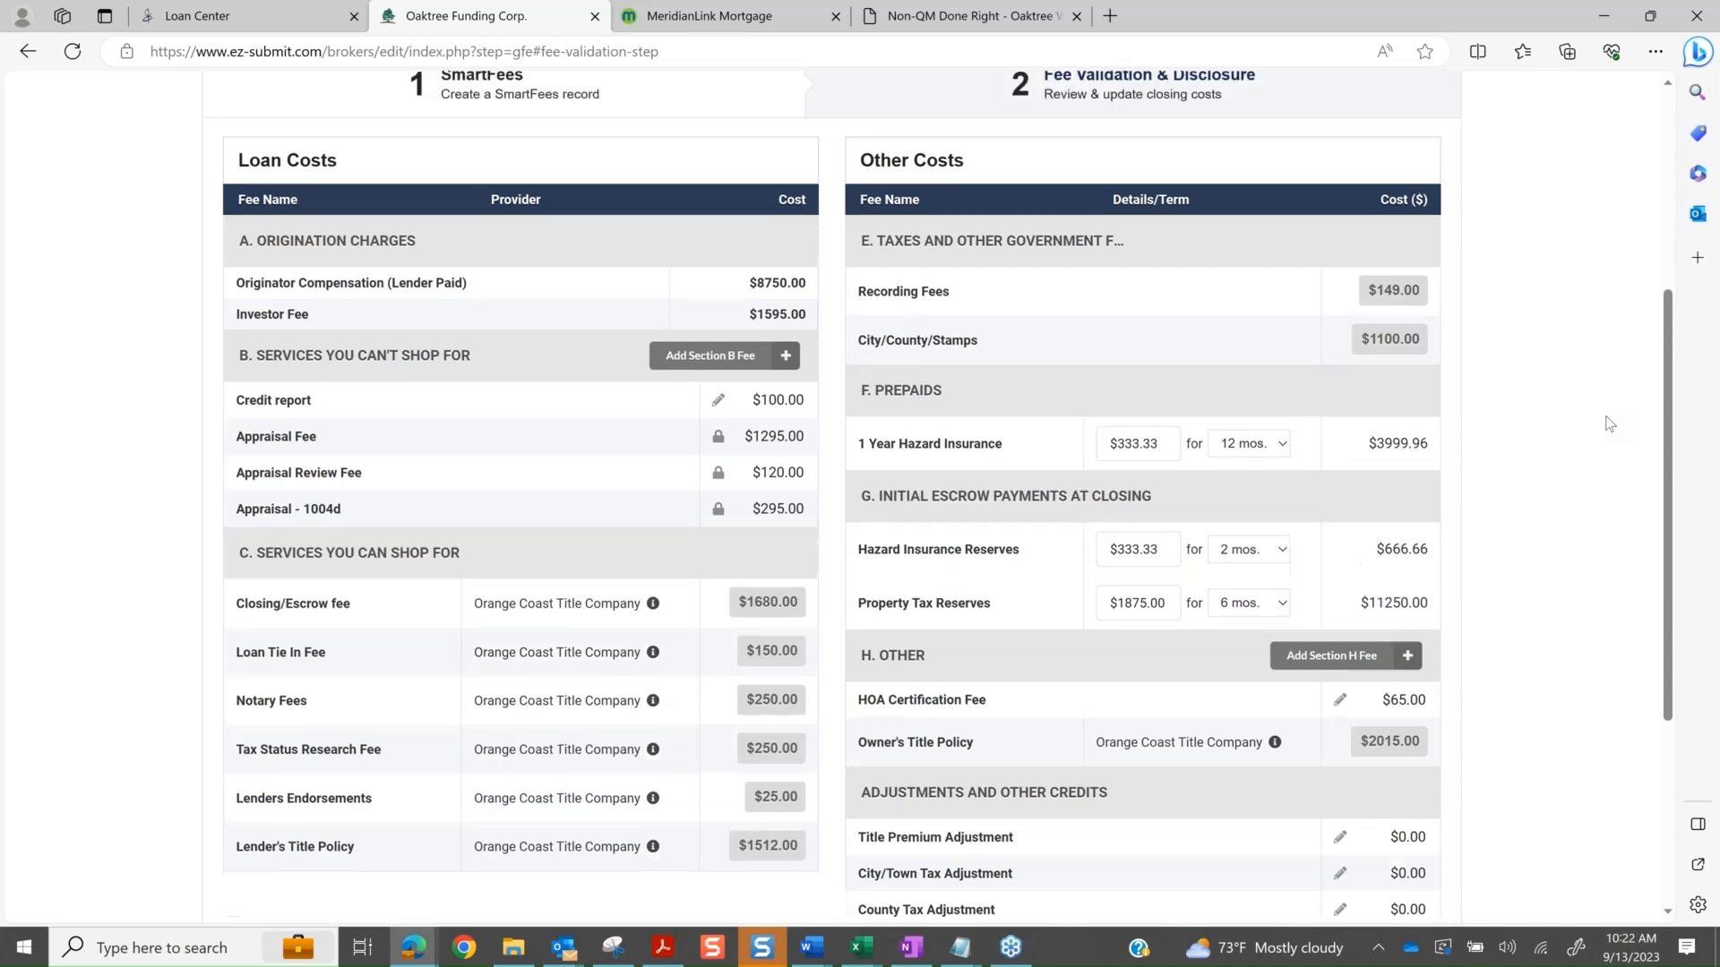
scroll(1610, 424, down, 5)
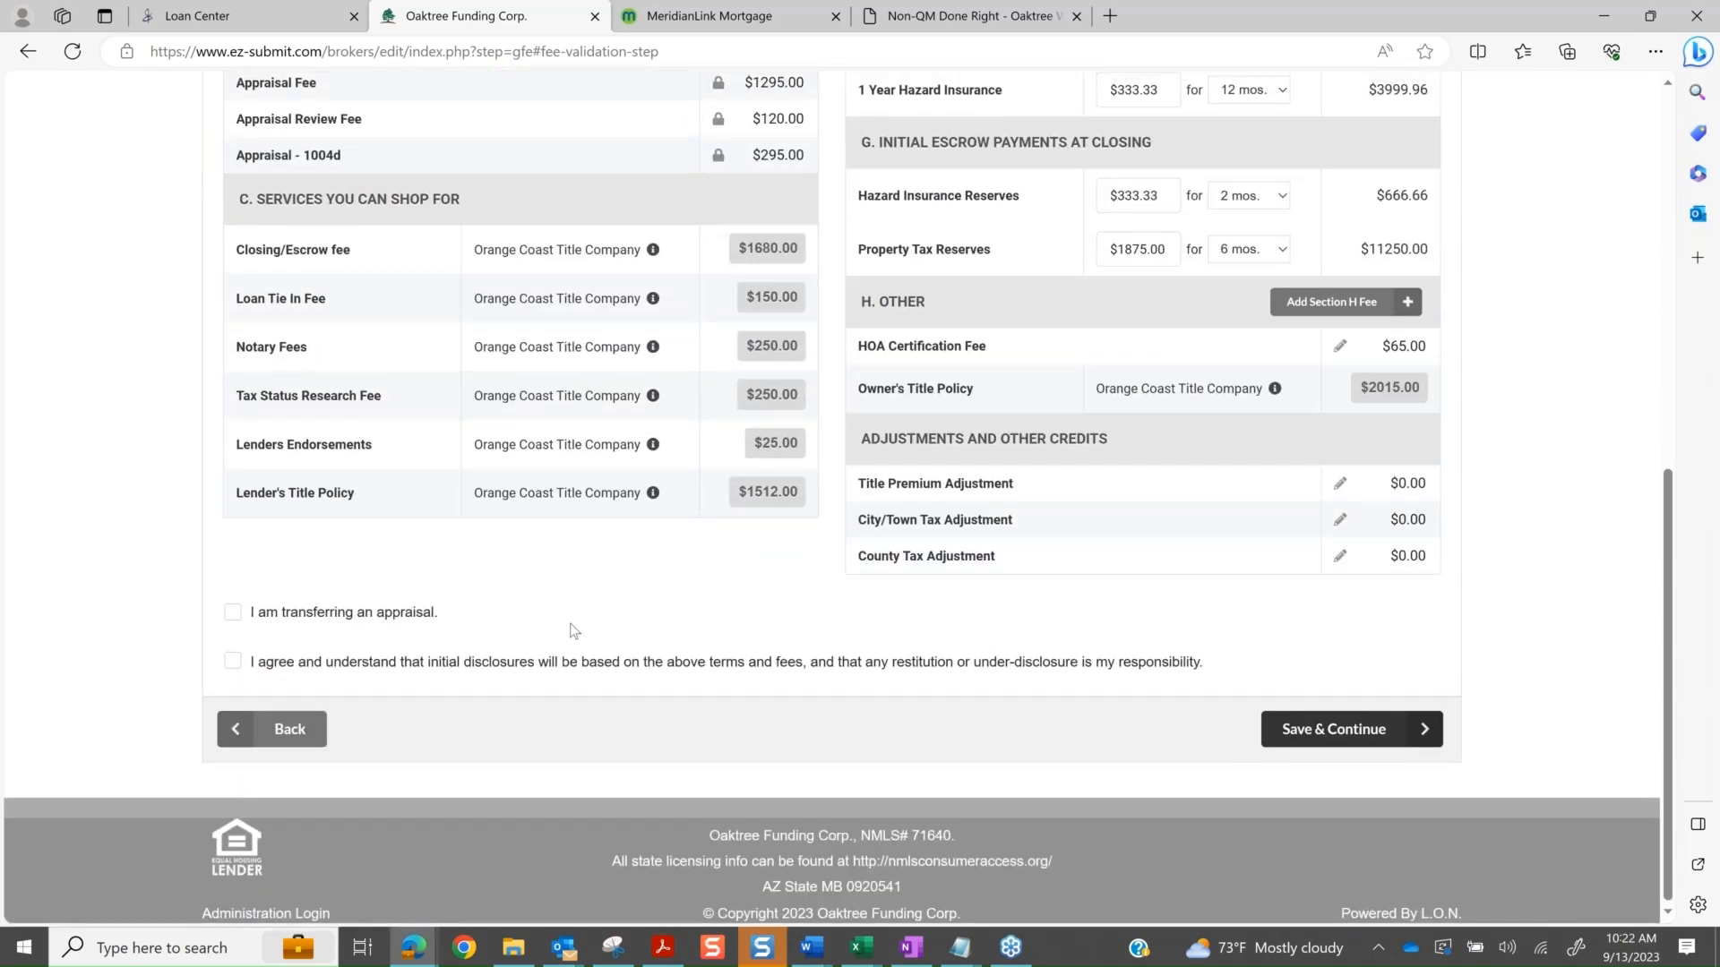
click(233, 662)
click(234, 612)
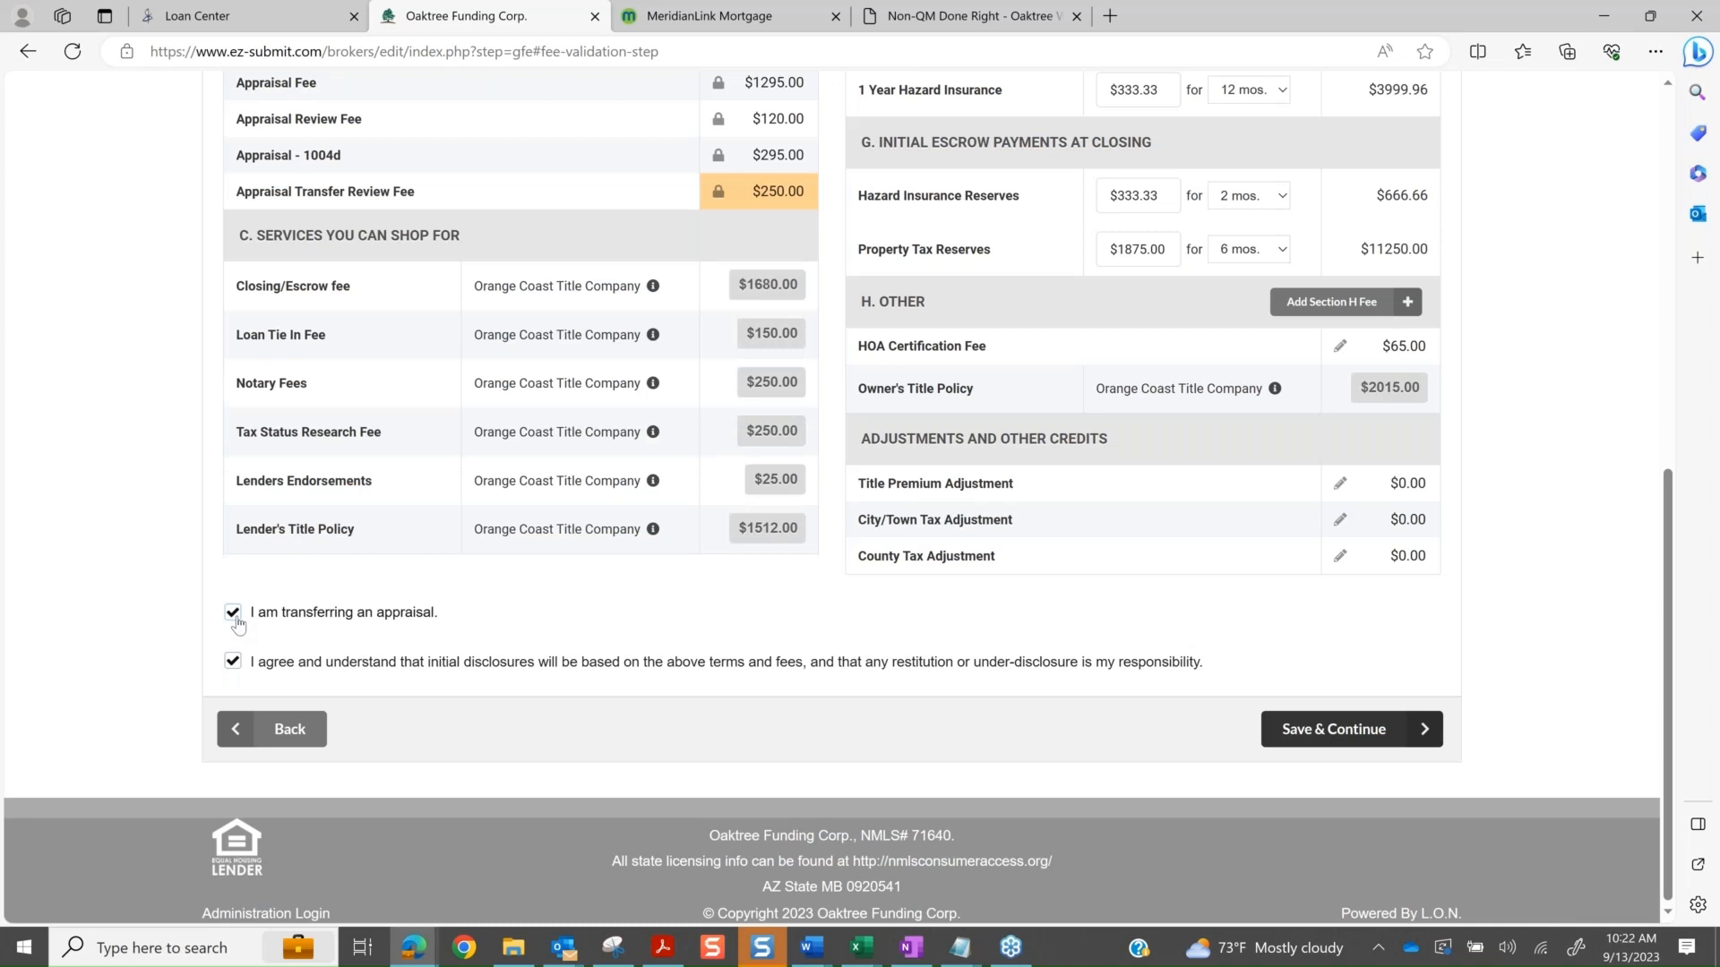
click(234, 613)
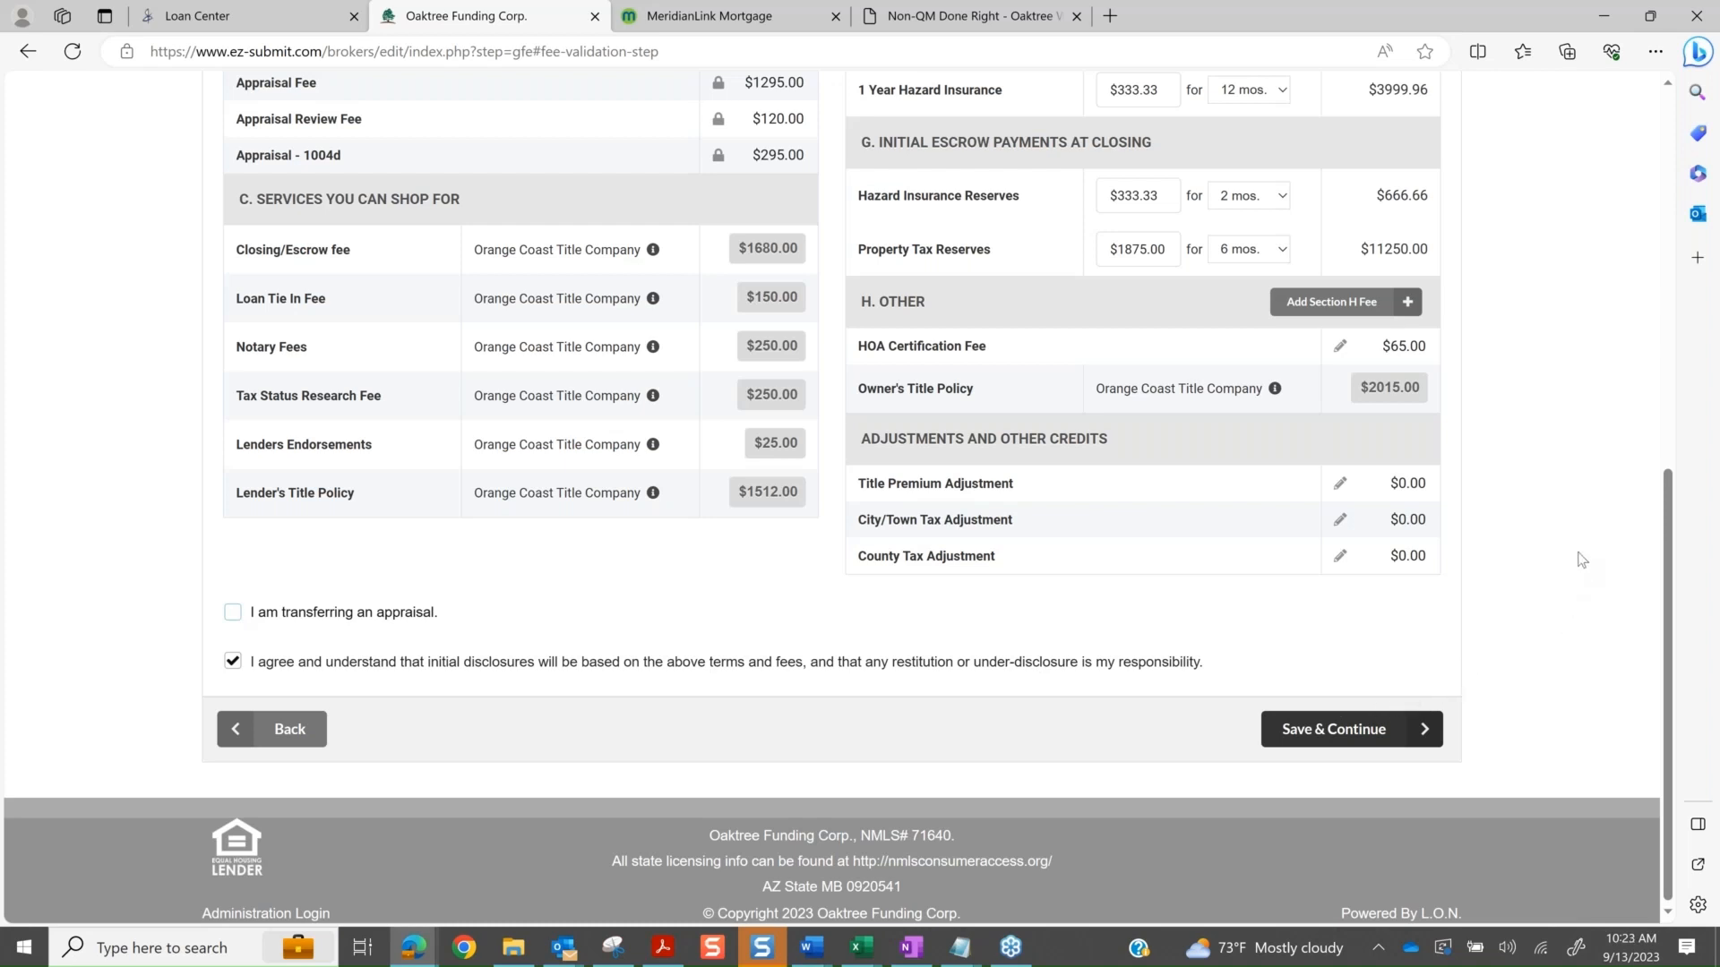
- Check the validated fees once more, save them with the selected service providers, and continue
scroll(1581, 560, up, 3)
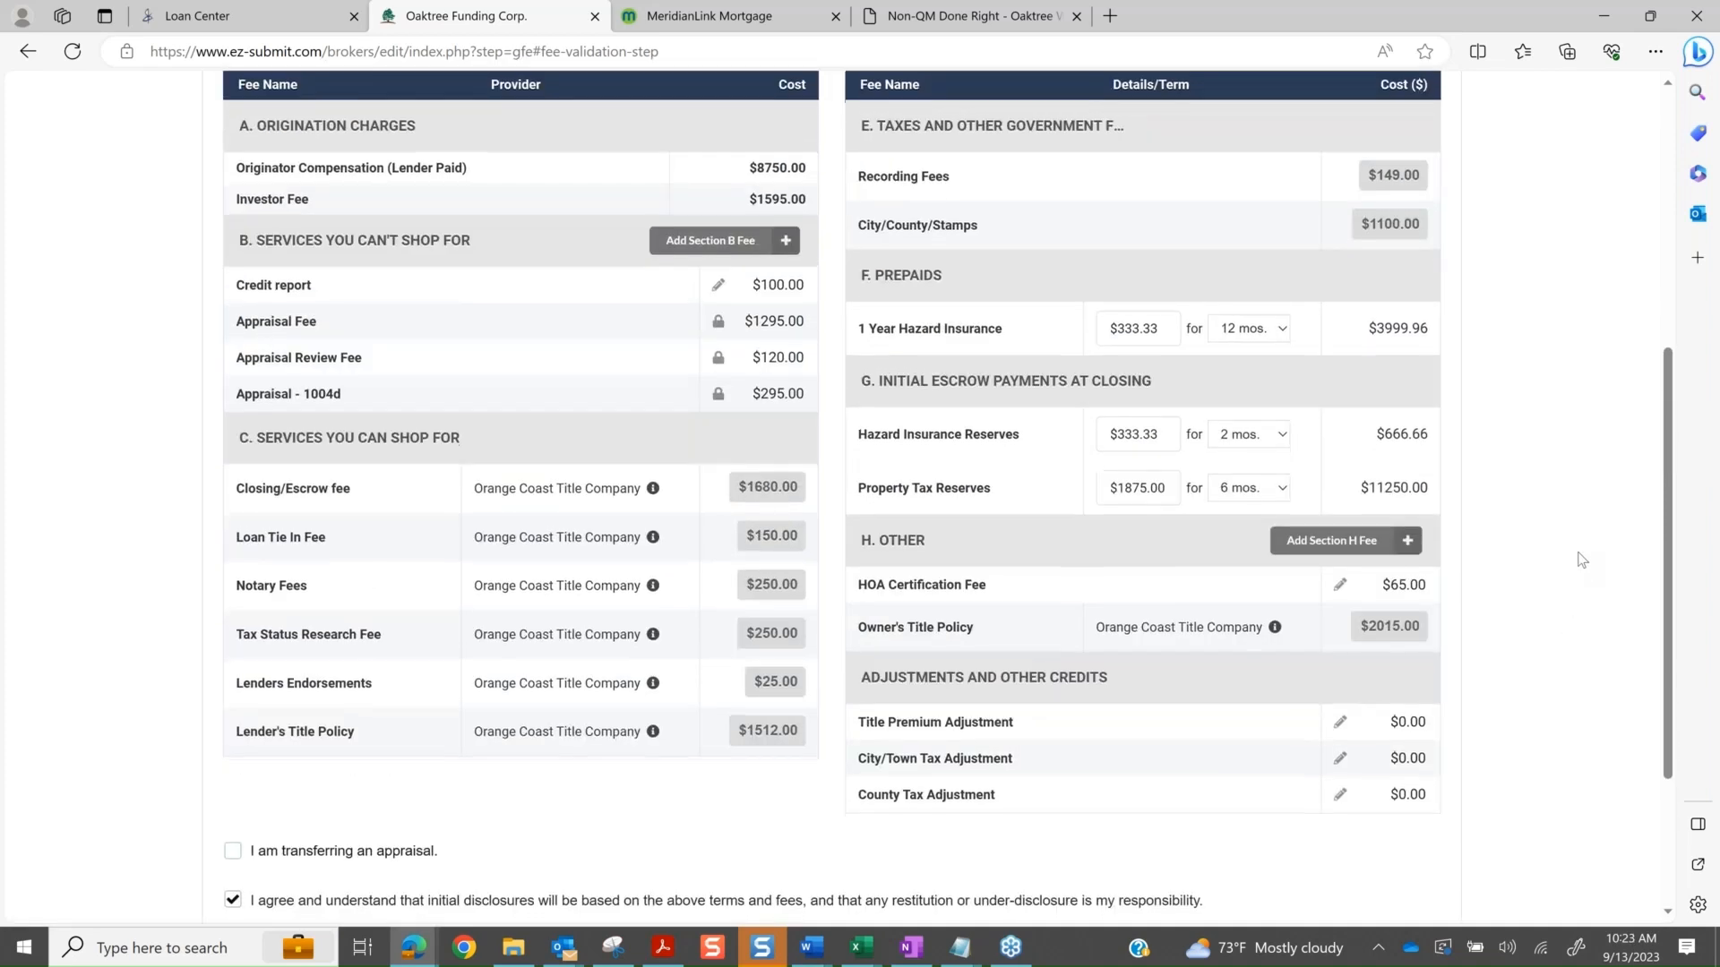
scroll(1581, 559, down, 2)
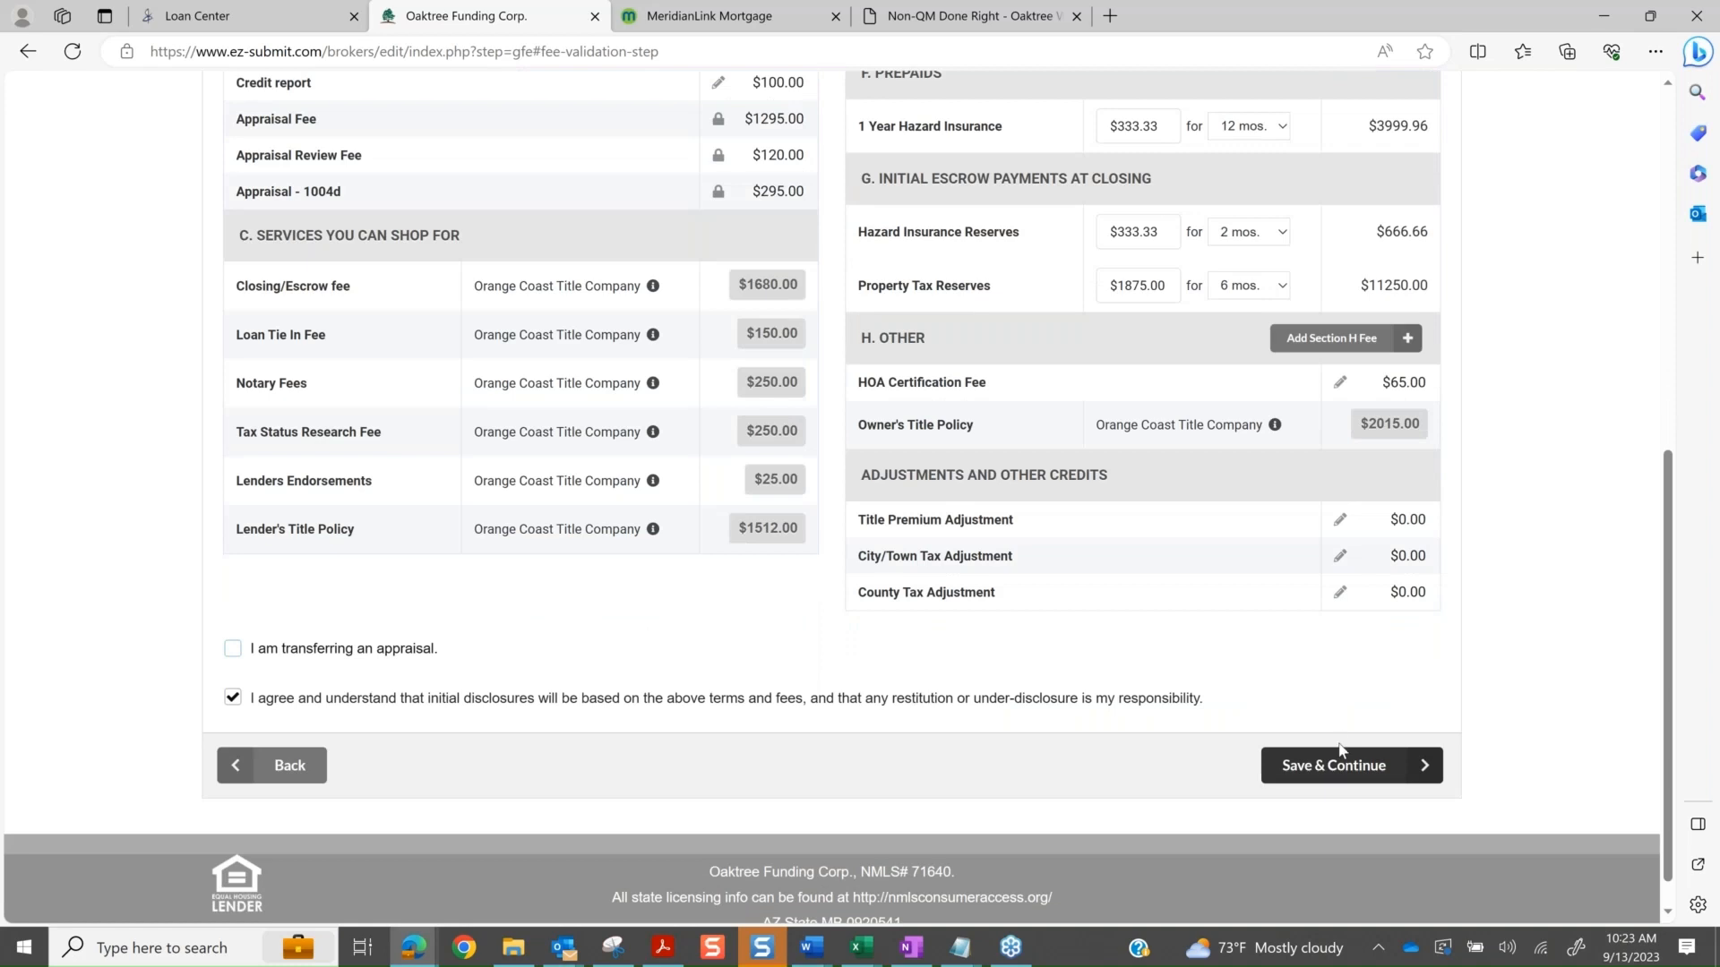
click(1328, 763)
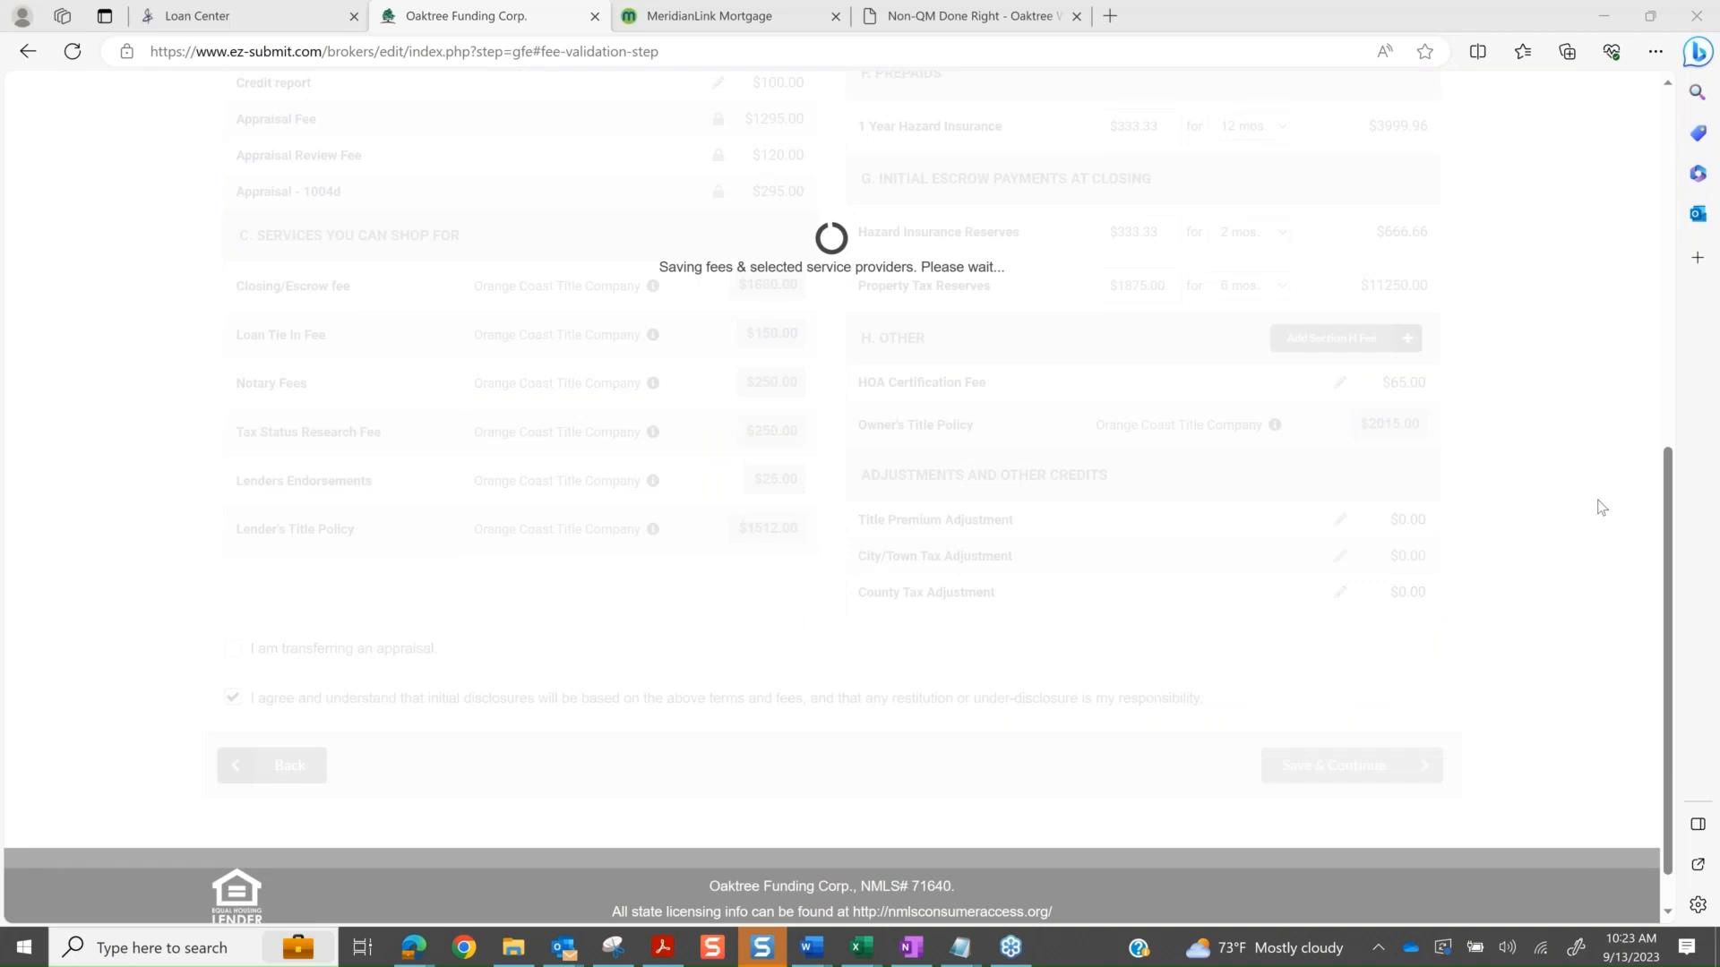
scroll(1590, 508, up, 2)
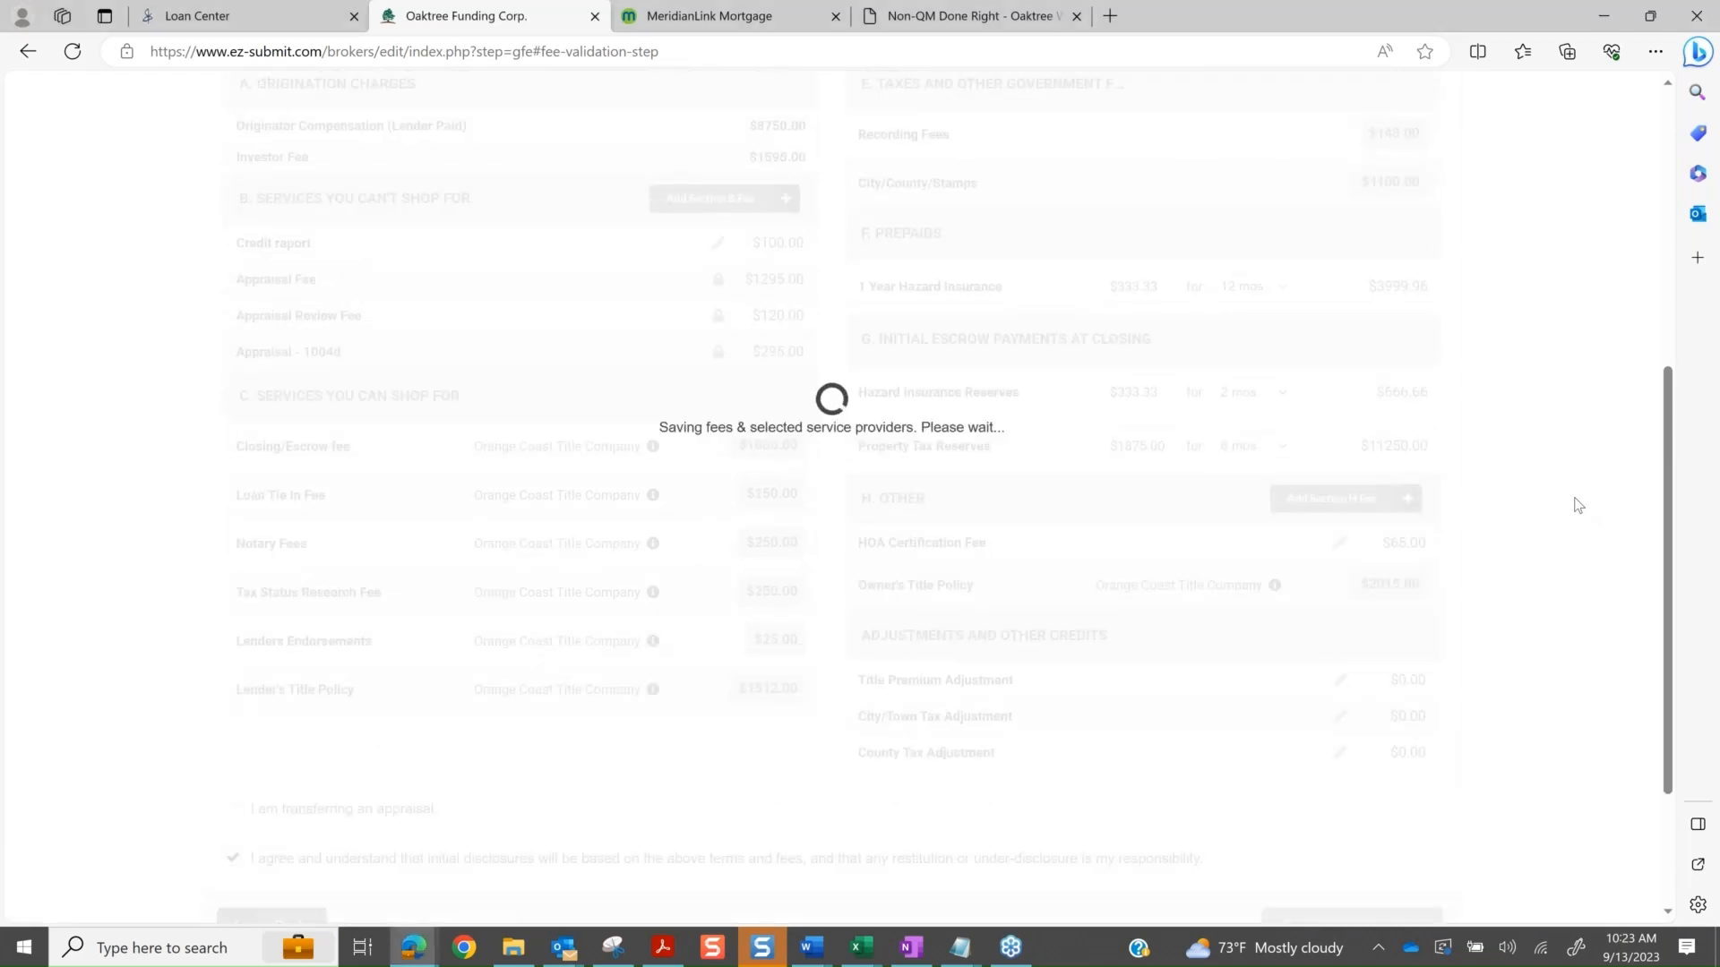
scroll(1578, 505, up, 2)
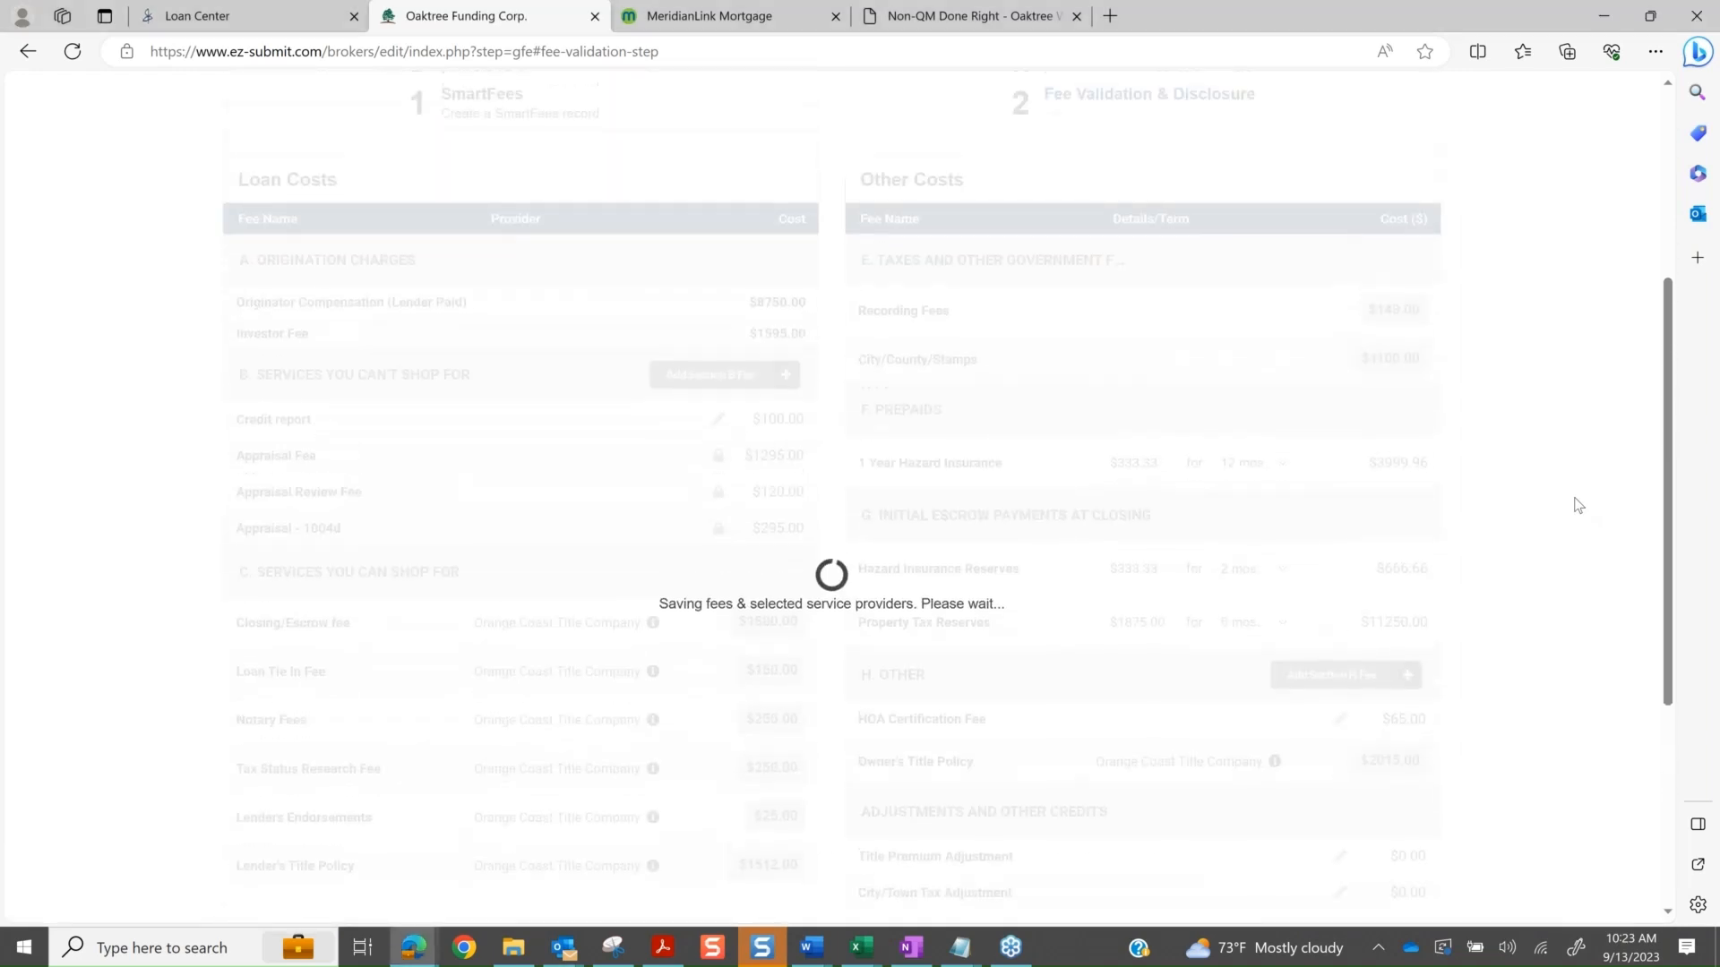
- Upload DummyDocumentToPushPastUWPackageforResubmit.pdf from the Desktop folder as the required 1003 document
scroll(1579, 505, up, 1)
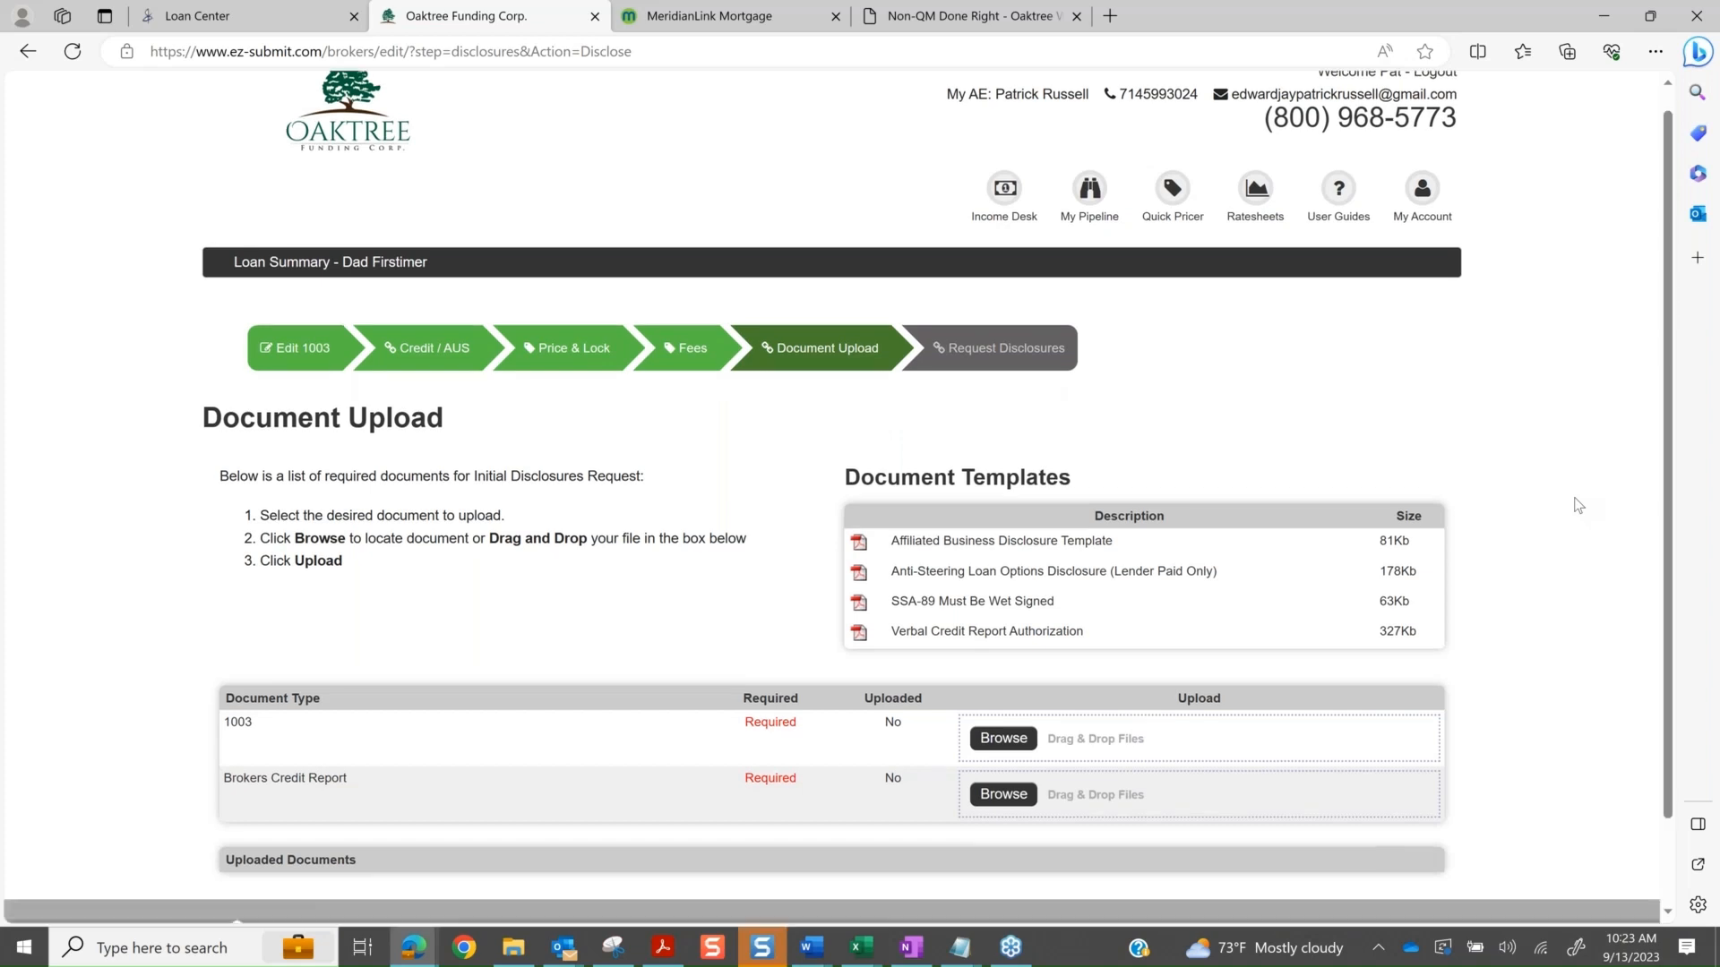
scroll(1579, 505, down, 1)
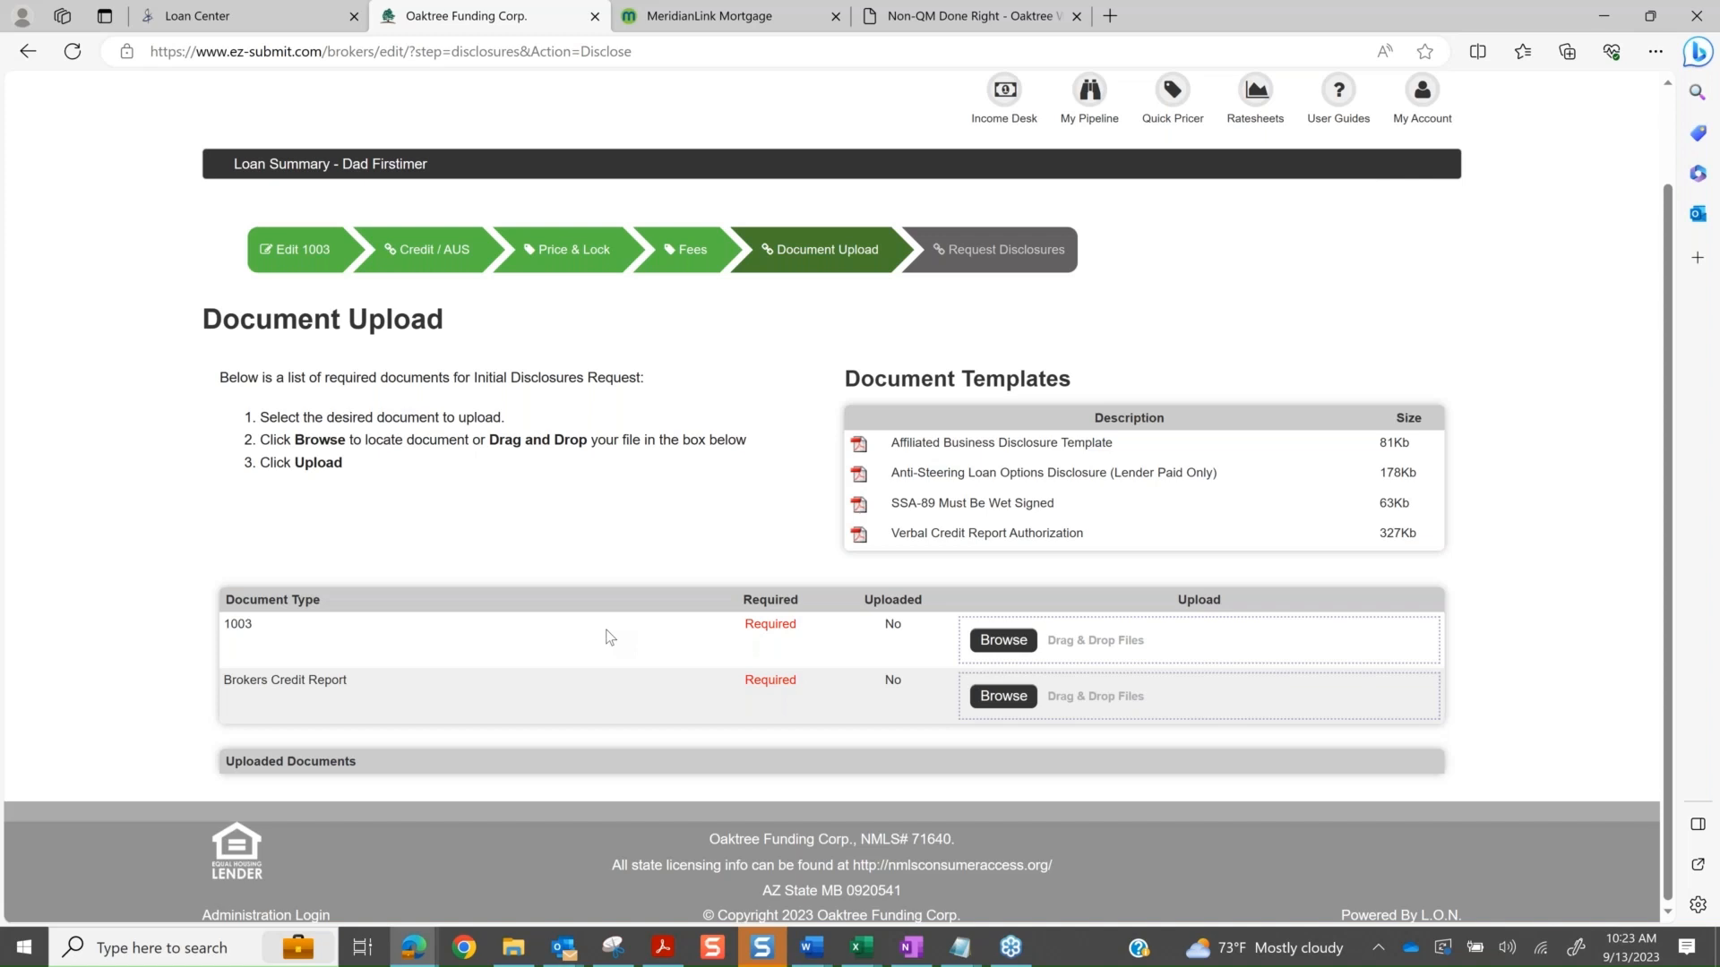
key(alt+Tab)
key(alt+Tab)
key(alt+Tab)
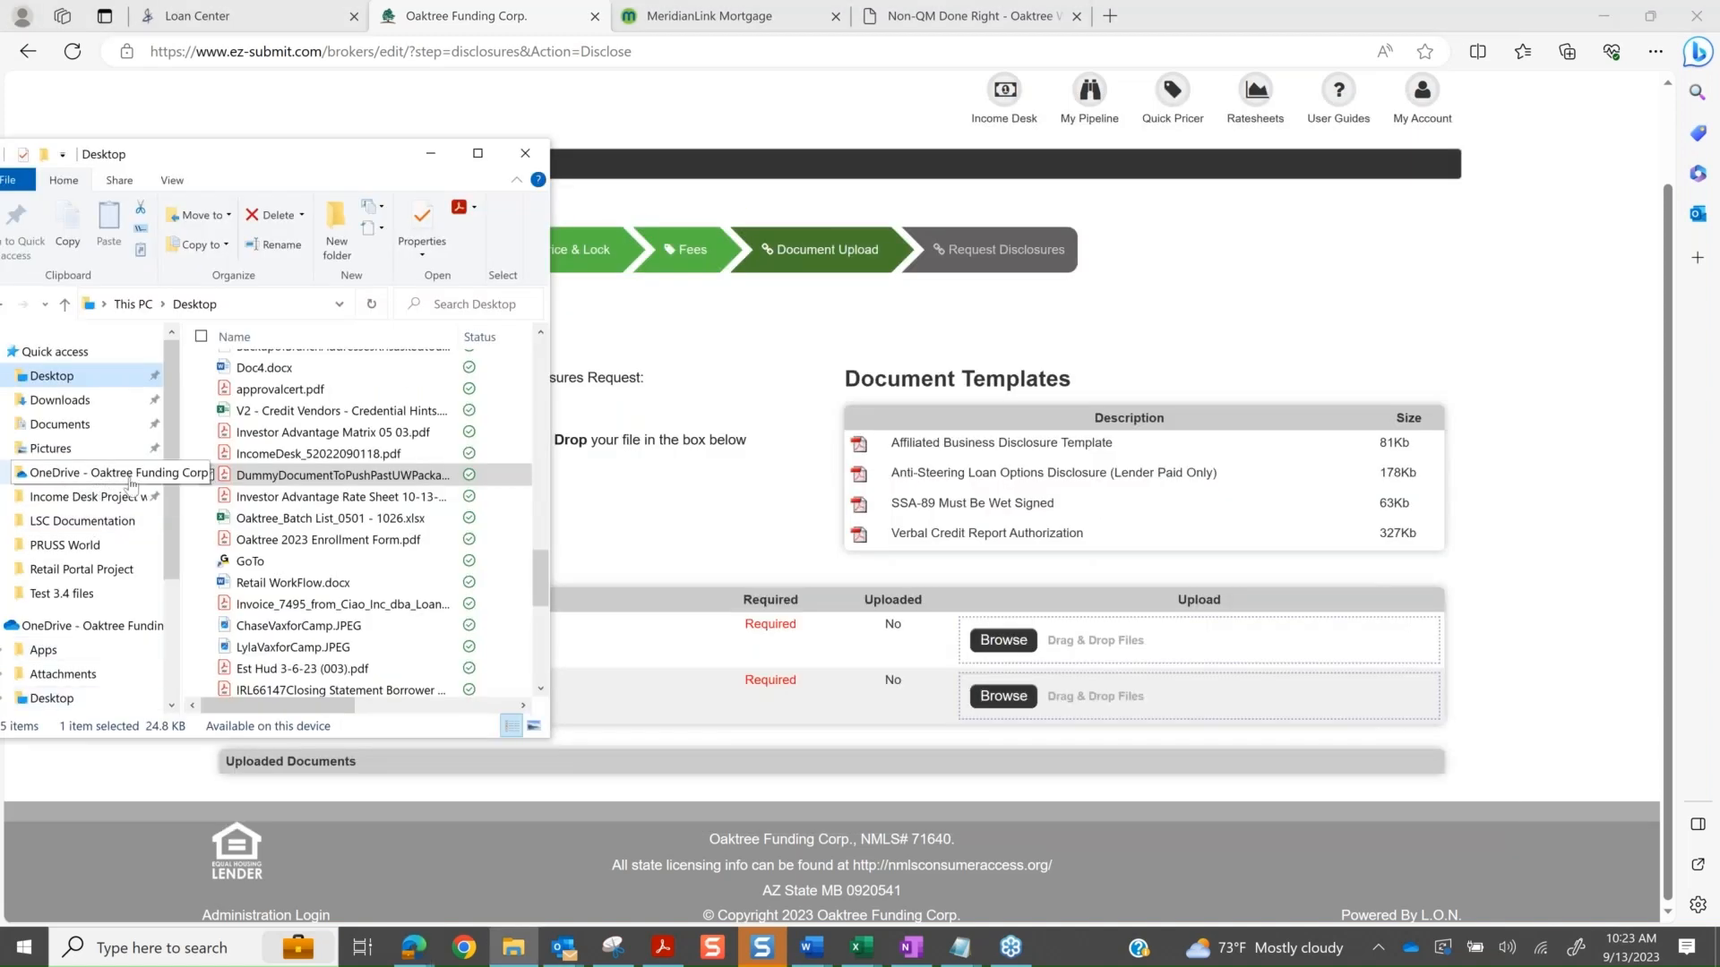
drag(250, 476, 1179, 645)
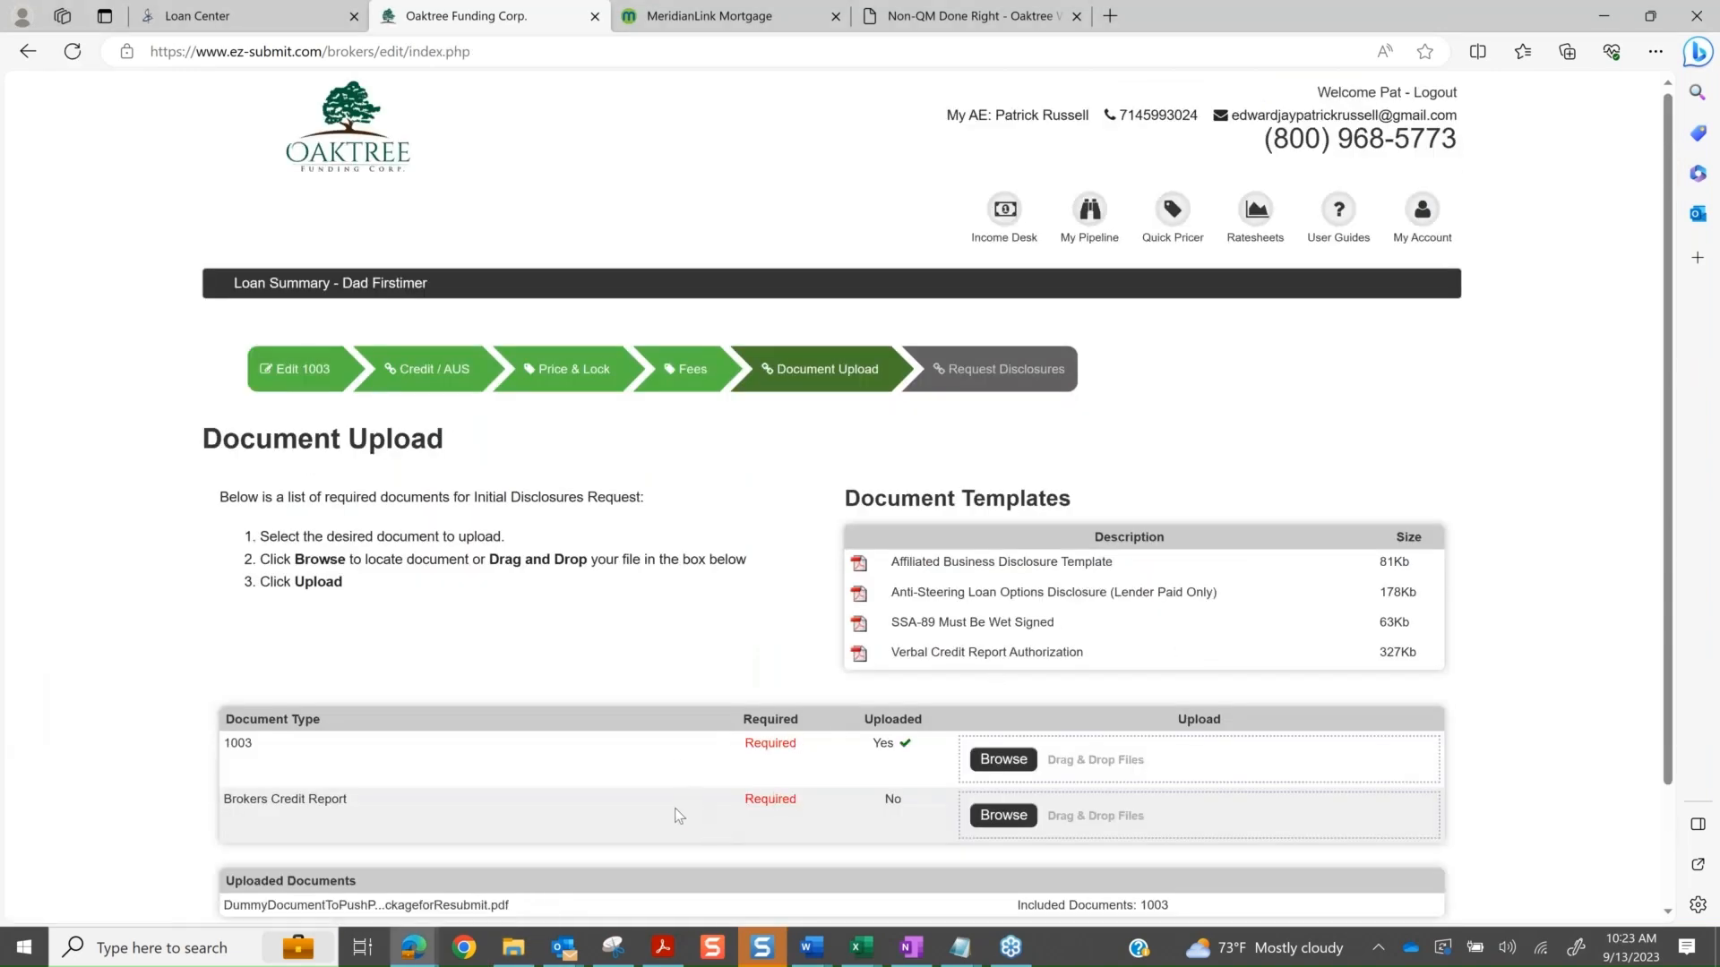
- Upload the same dummy PDF from the Desktop folder as the Brokers Credit Report and check the uploaded documents
key(alt+Tab)
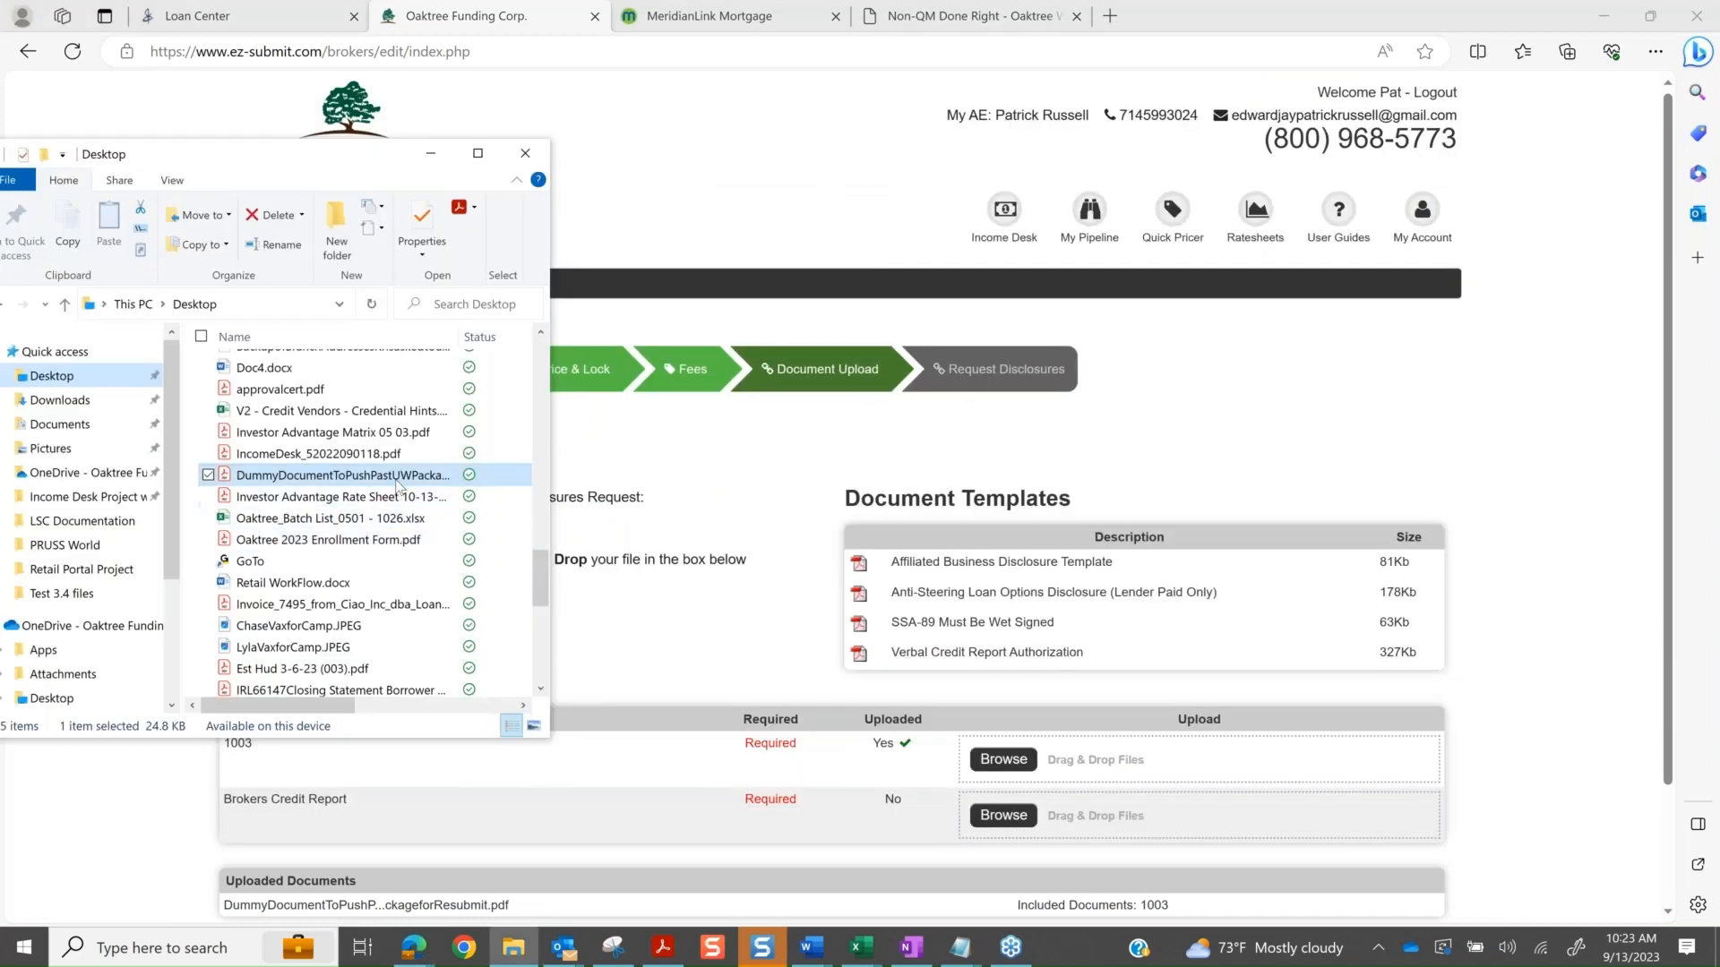
drag(397, 487, 1148, 819)
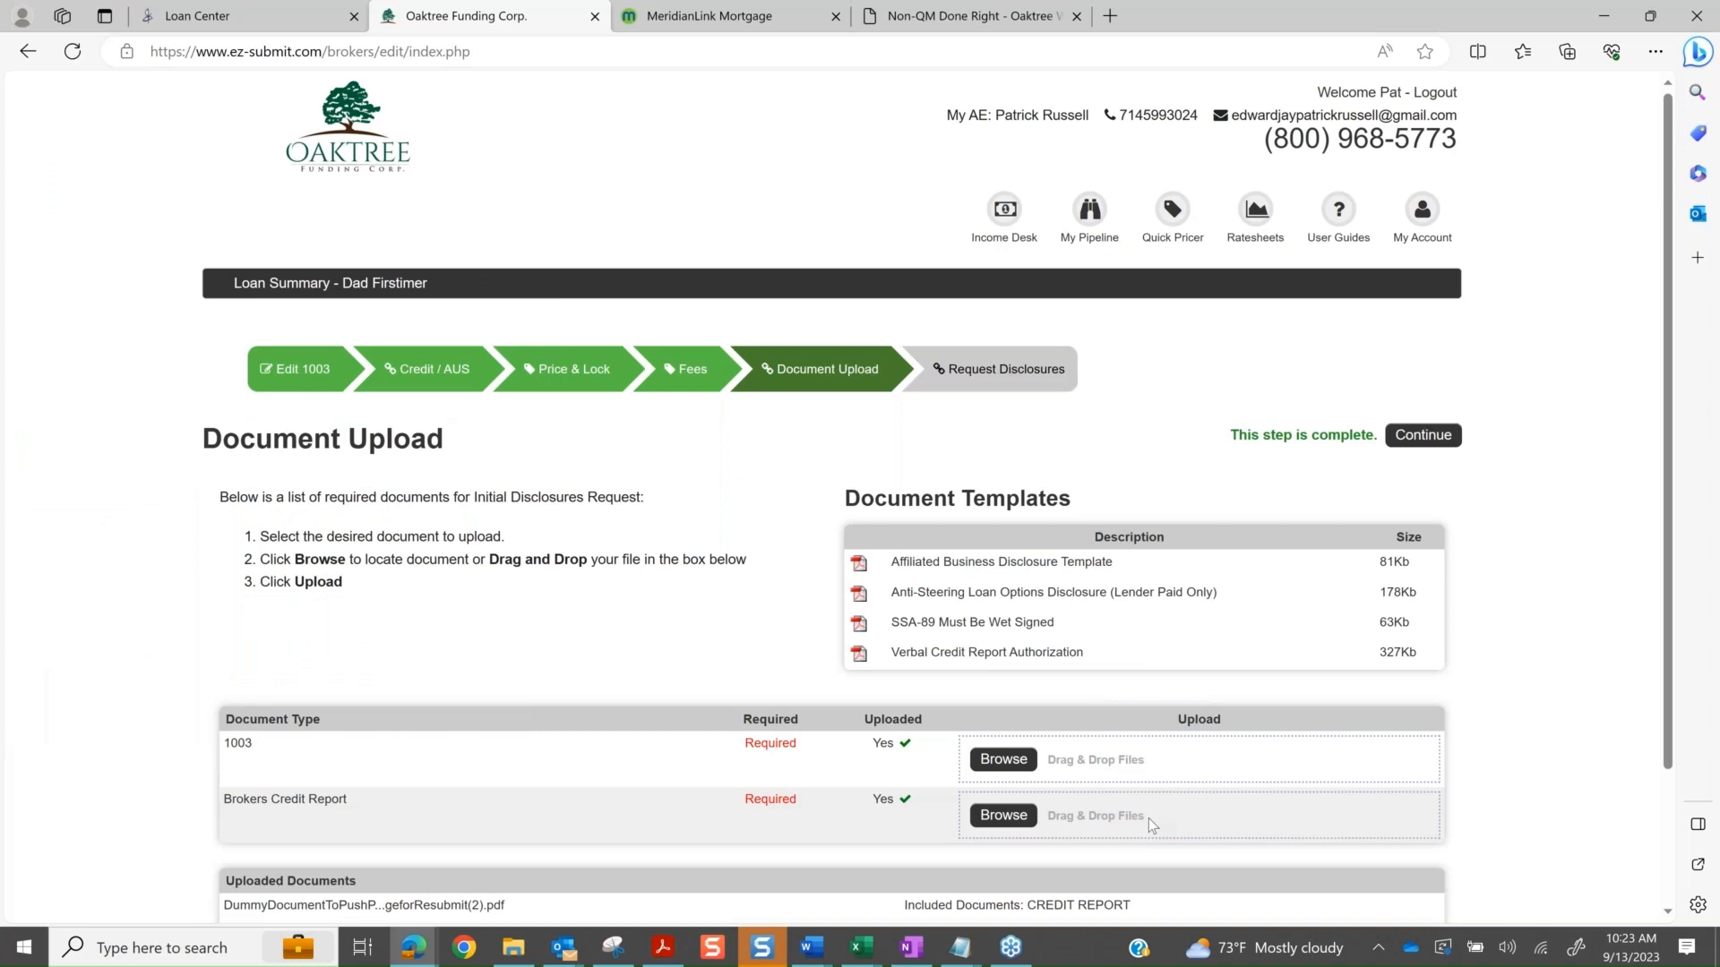
scroll(1148, 819, down, 1)
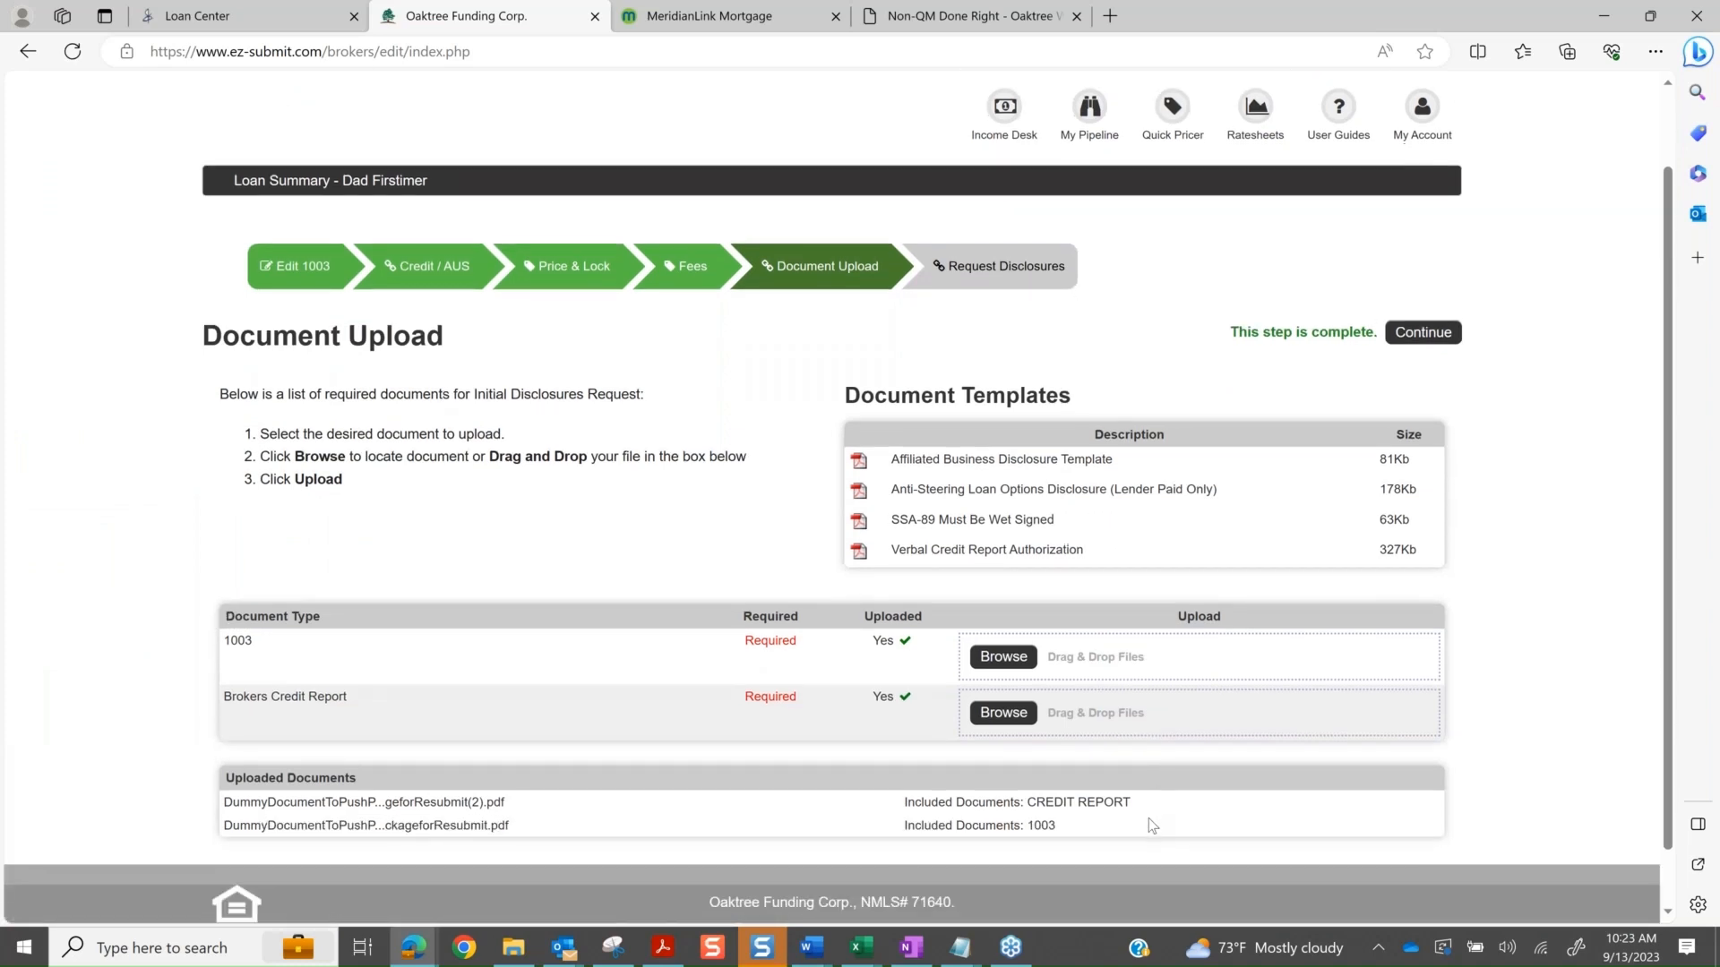
scroll(1148, 819, down, 1)
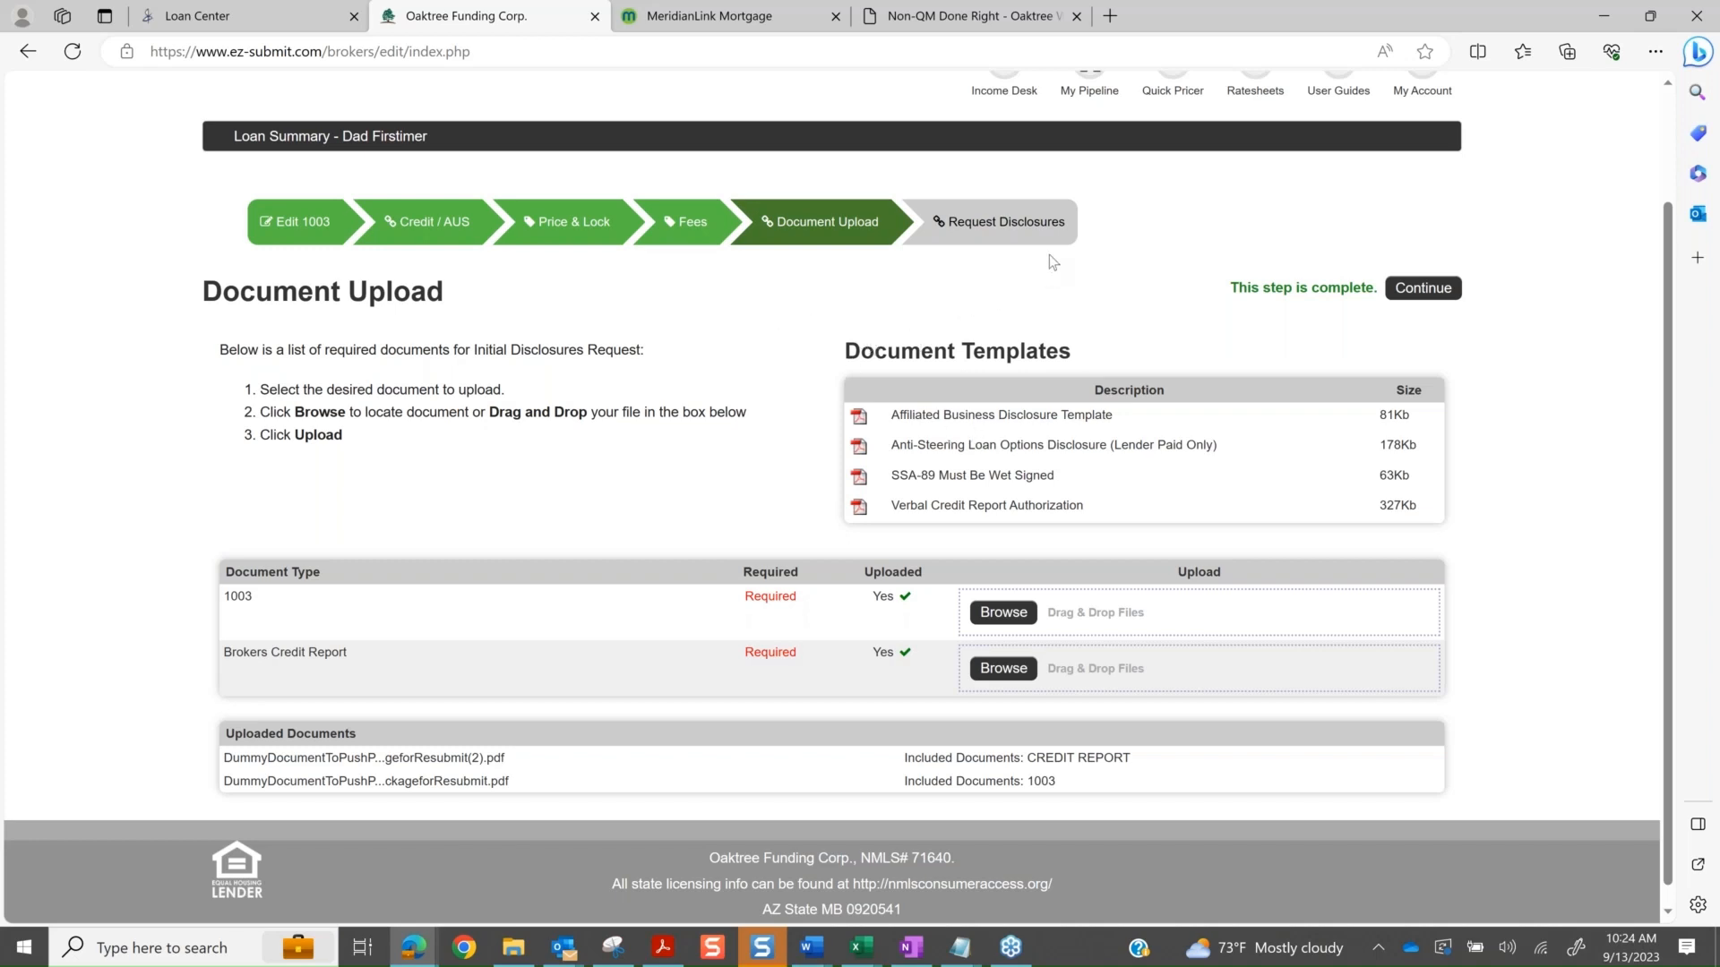
- Move on to requesting disclosures and answer Yes to the MLO Application Certification/Attestation
click(1005, 229)
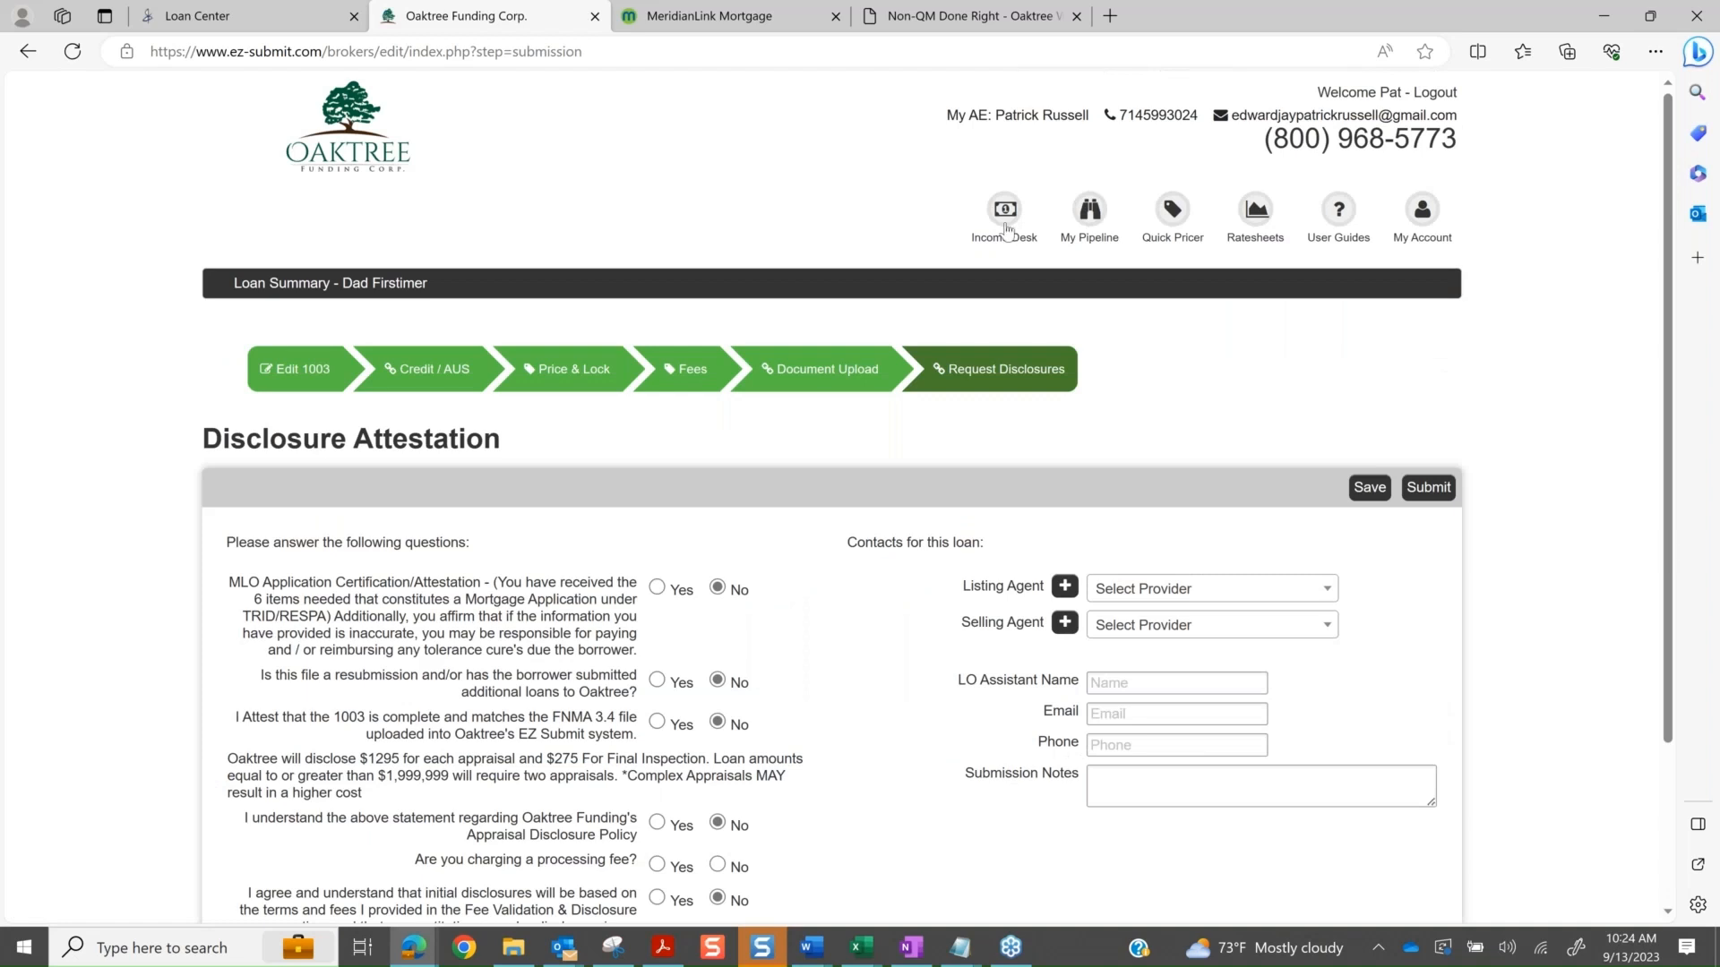
scroll(1006, 229, down, 3)
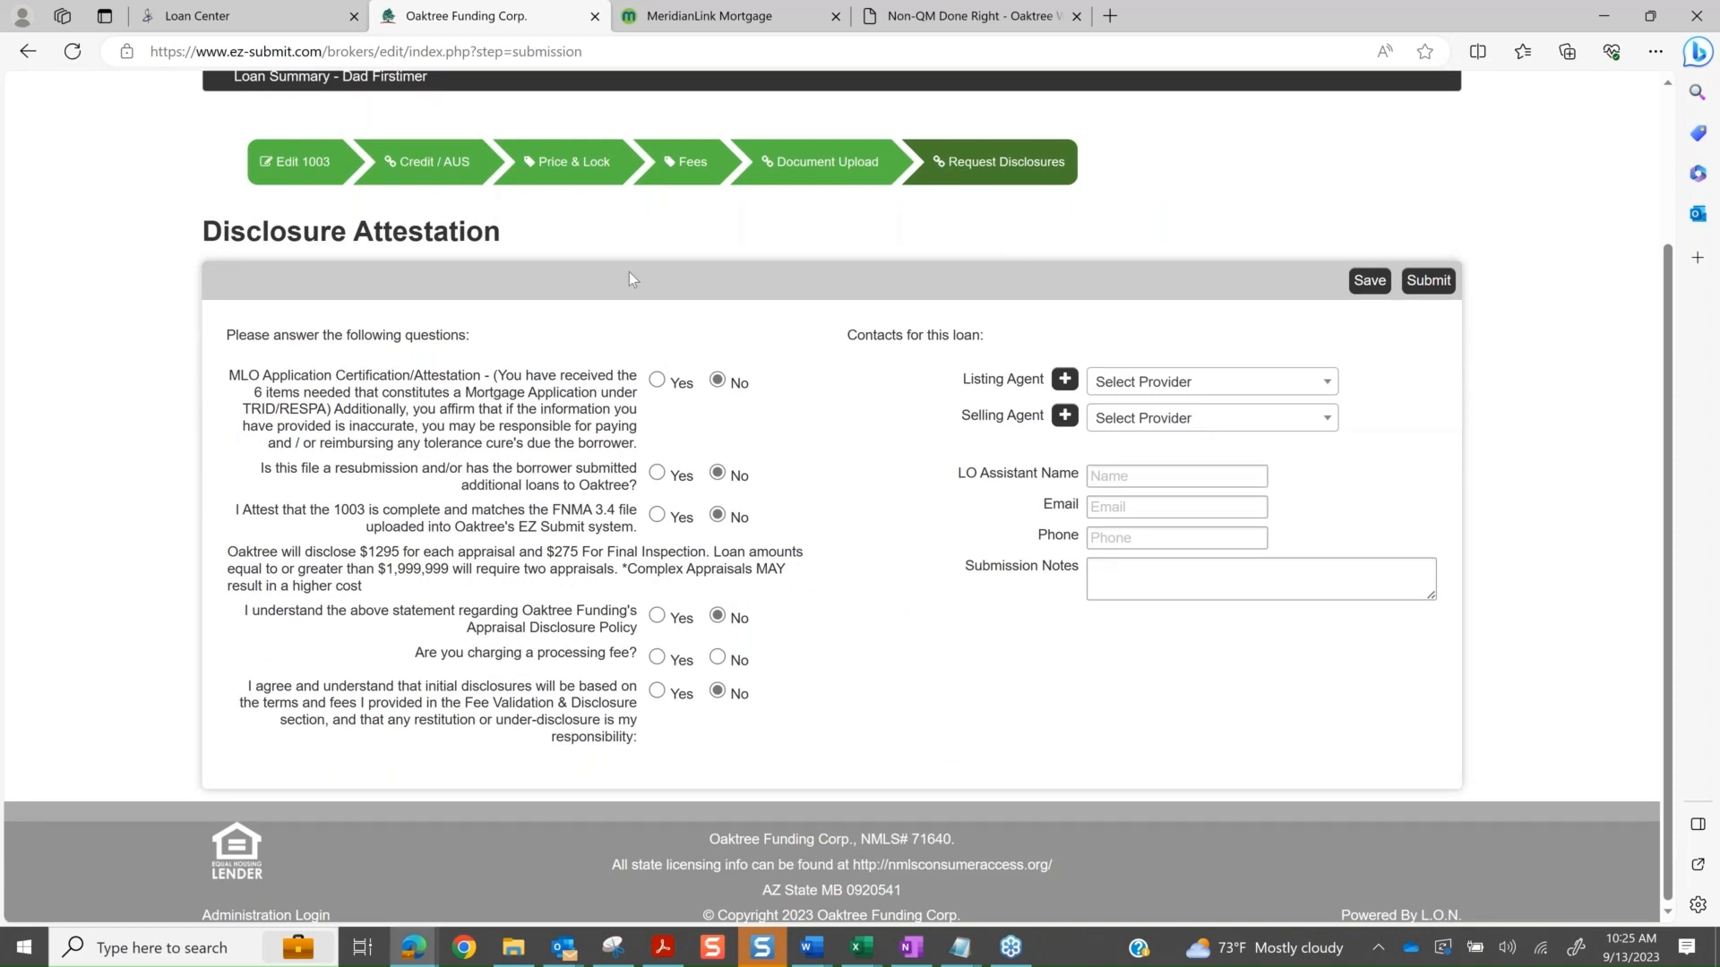
click(657, 384)
- Answer Yes to the resubmission question to show its loan number field, and set the answer back to No
drag(260, 470, 410, 472)
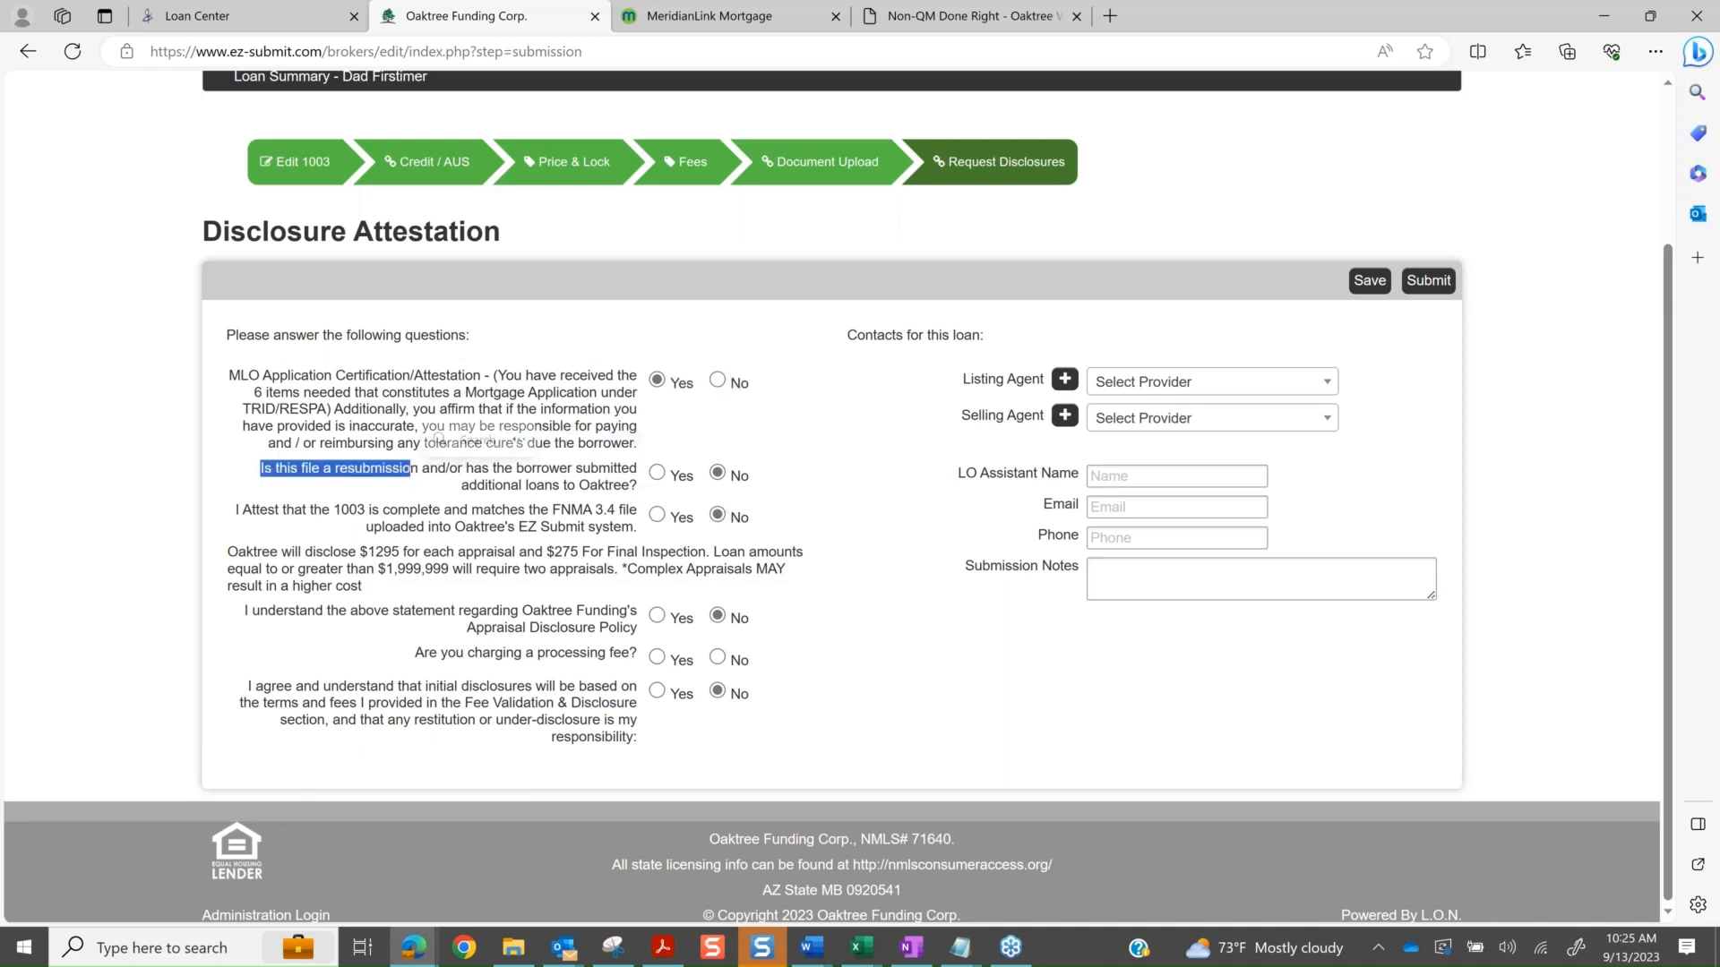
click(447, 481)
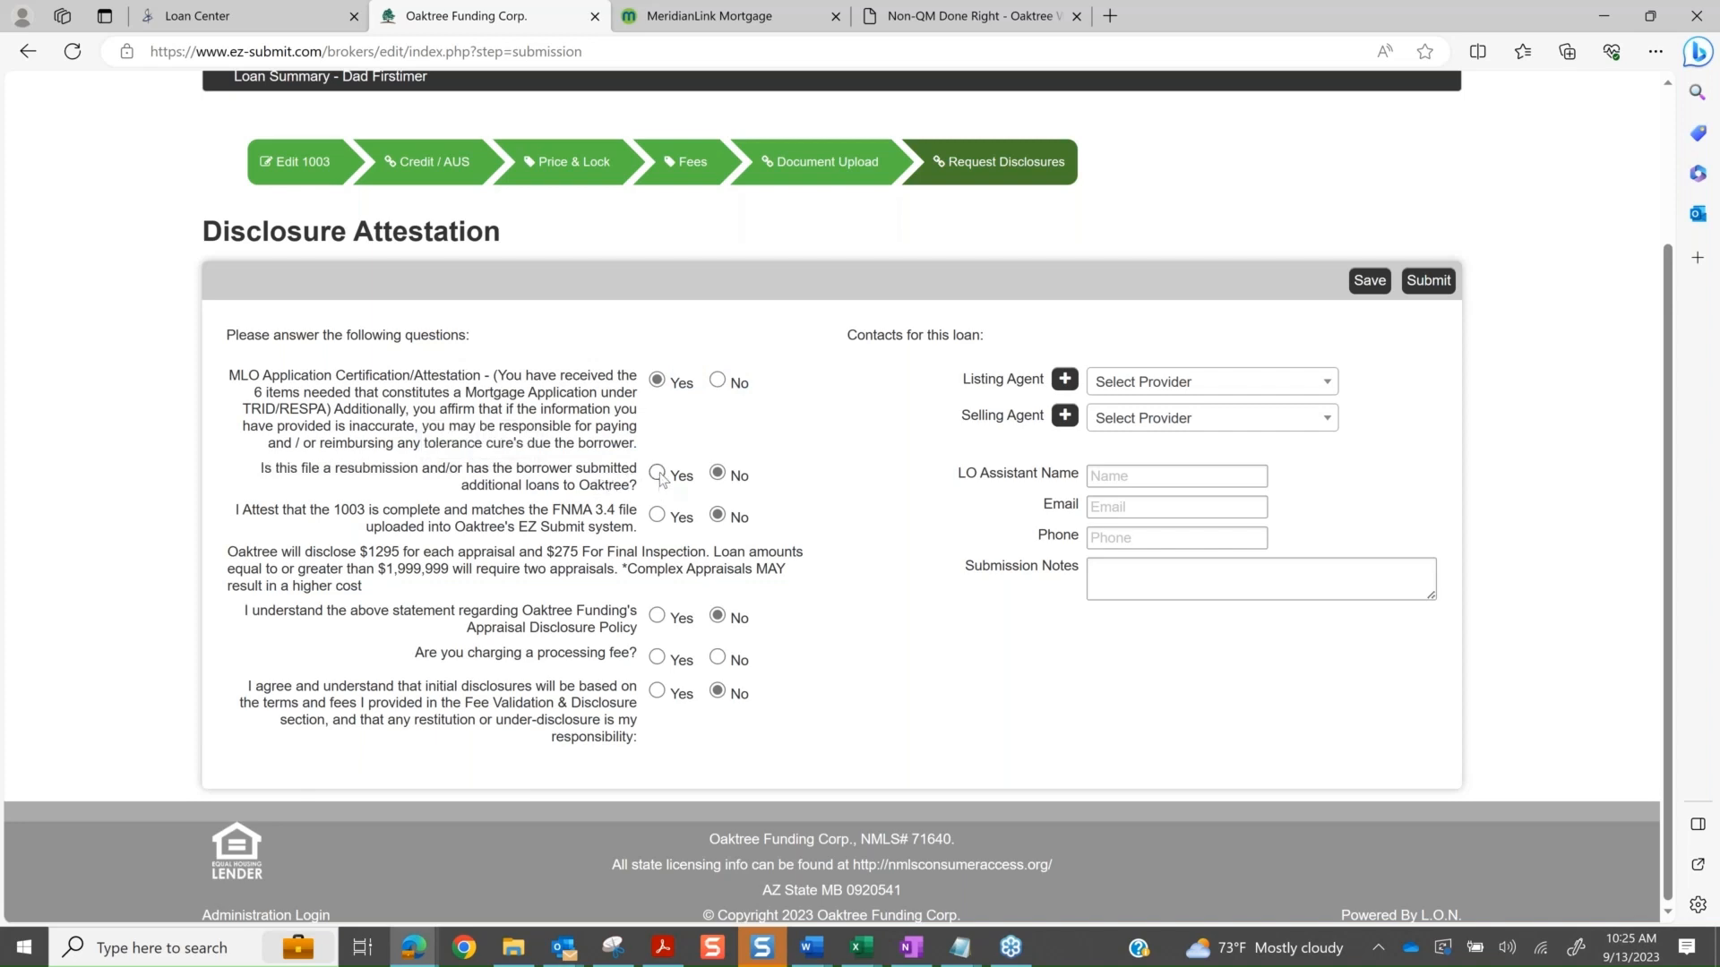
click(658, 475)
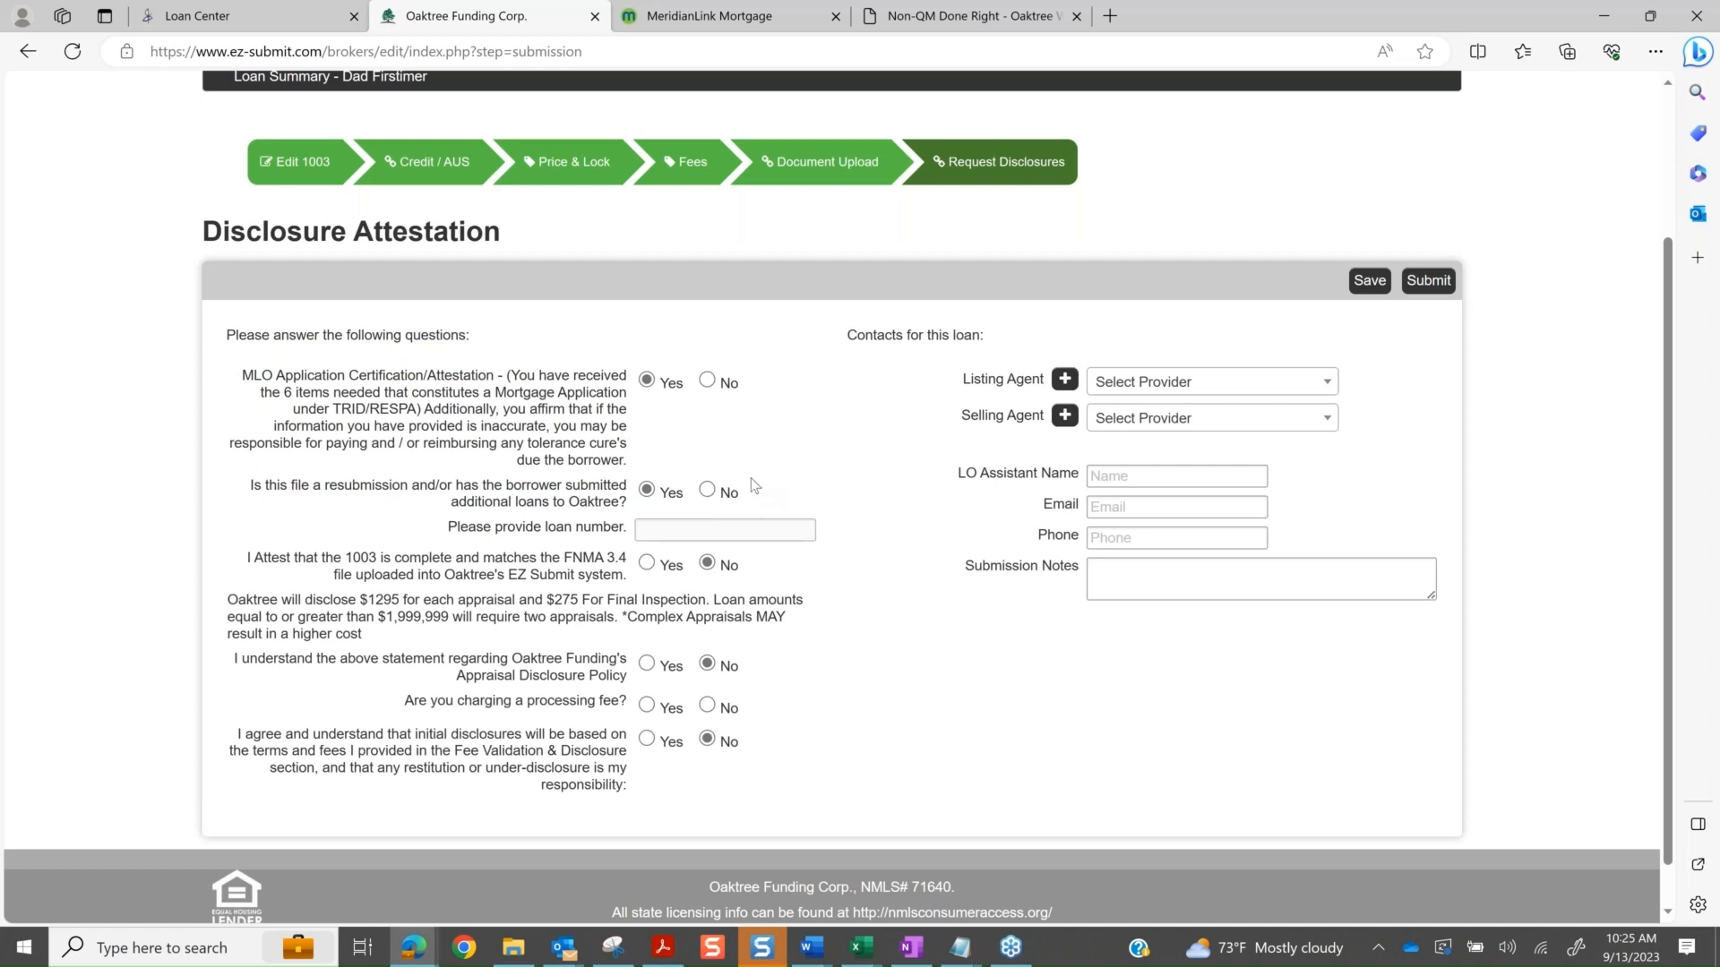
click(708, 490)
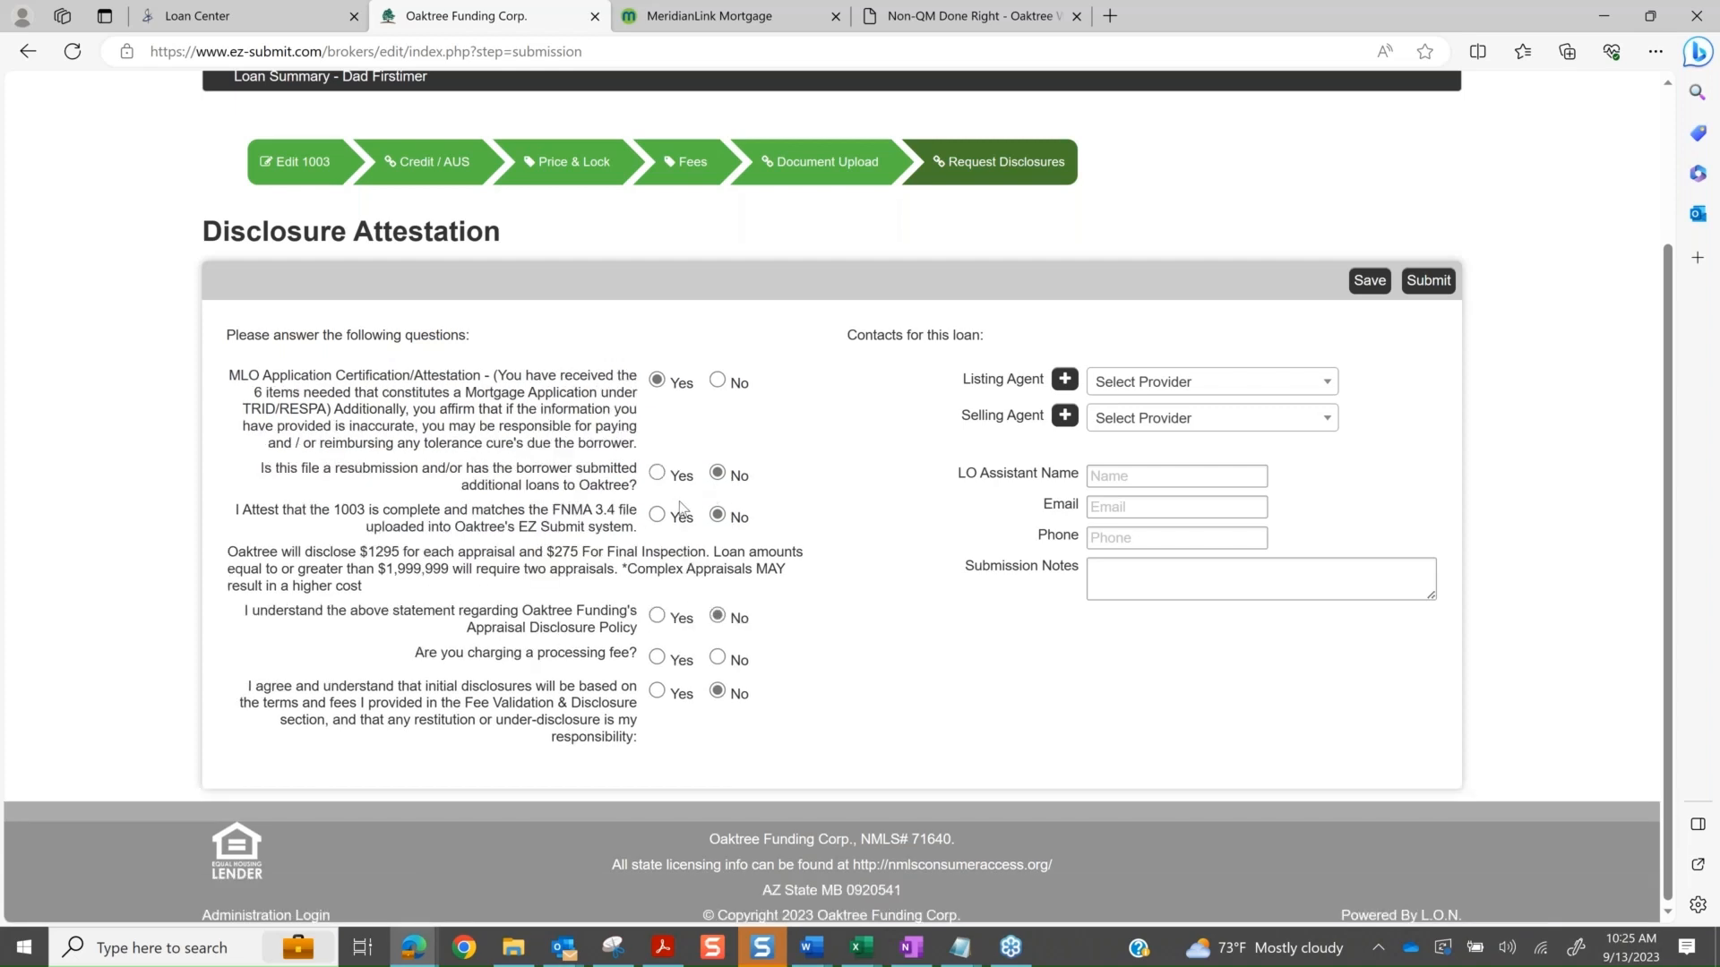
- Answer Yes to the attestation that the 1003 matches the FNMA 3.4 file and to the Appraisal Disclosure Policy statement
click(657, 516)
click(657, 616)
scroll(936, 644, down, 1)
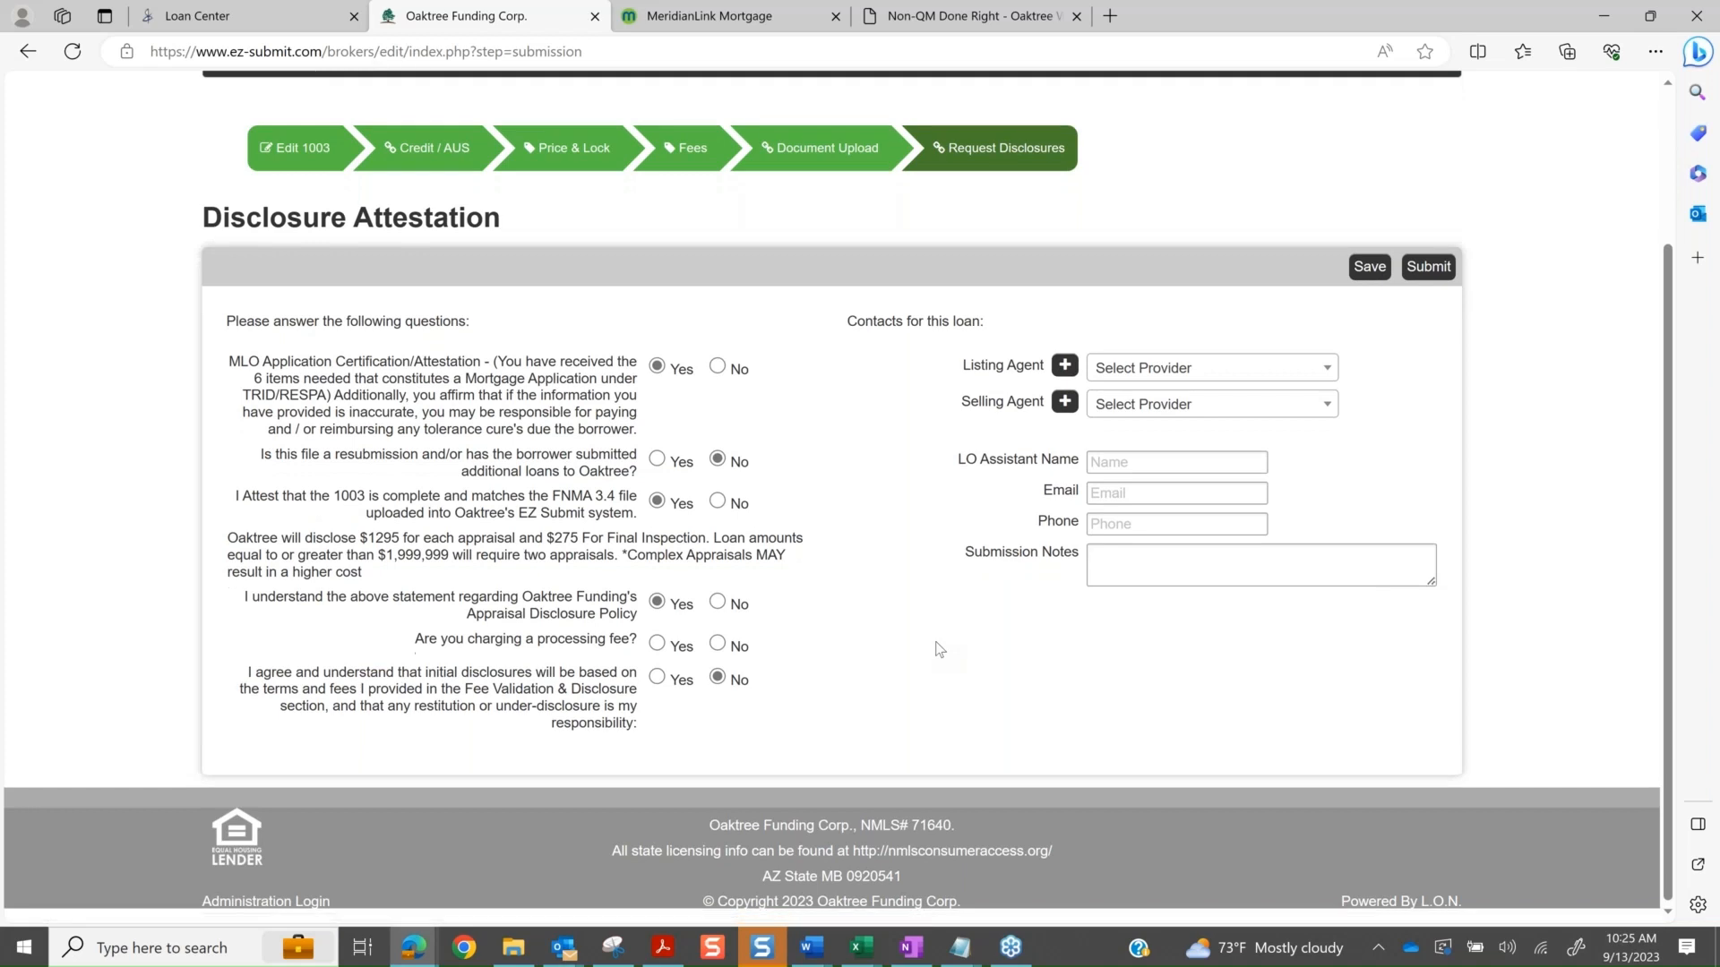
- Answer Yes to charging a processing fee, and expand the loan summary to review the loan's details
click(658, 658)
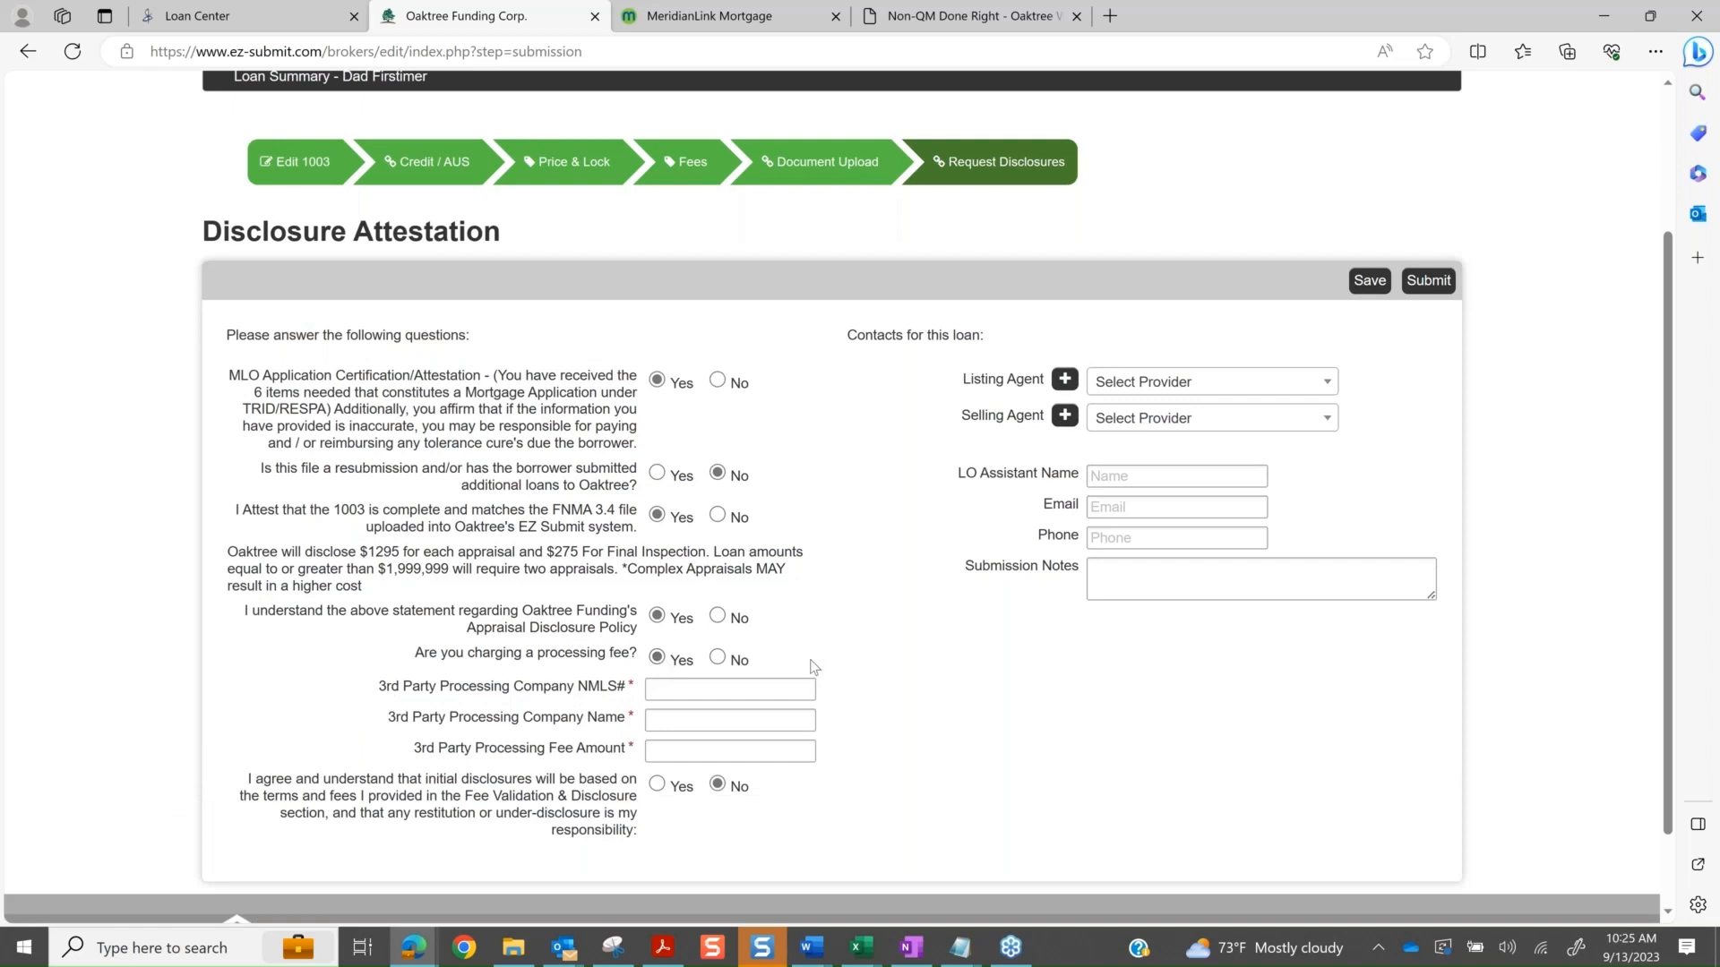
scroll(811, 663, down, 1)
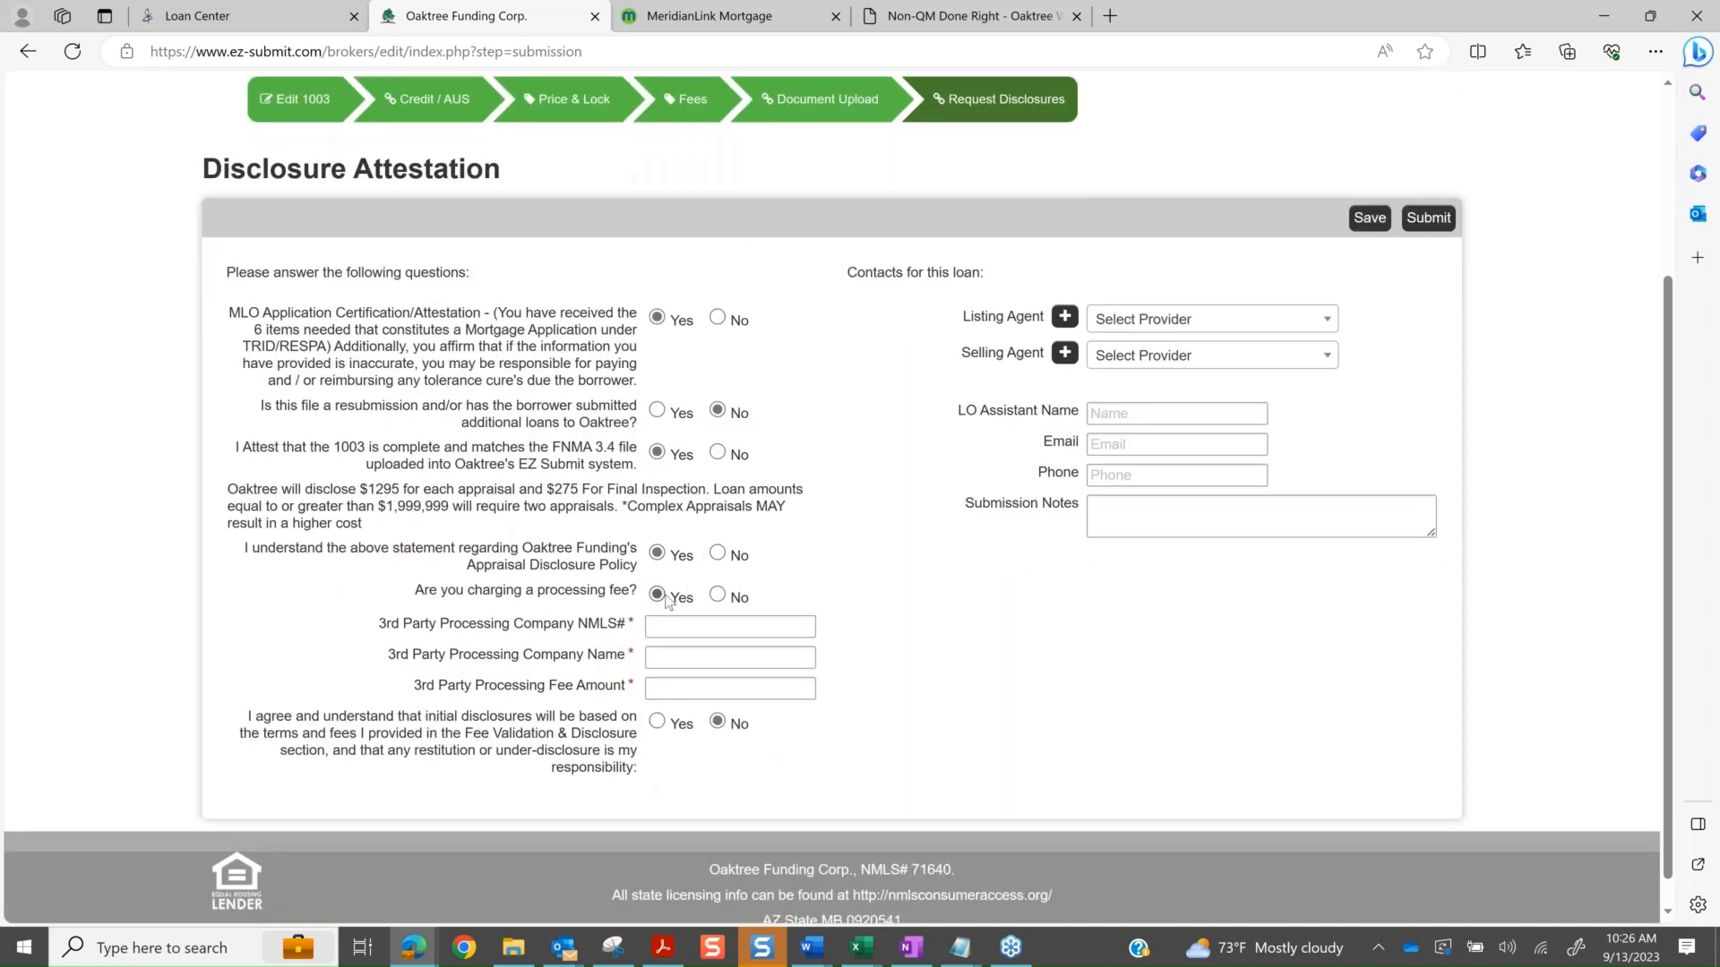
scroll(665, 600, up, 3)
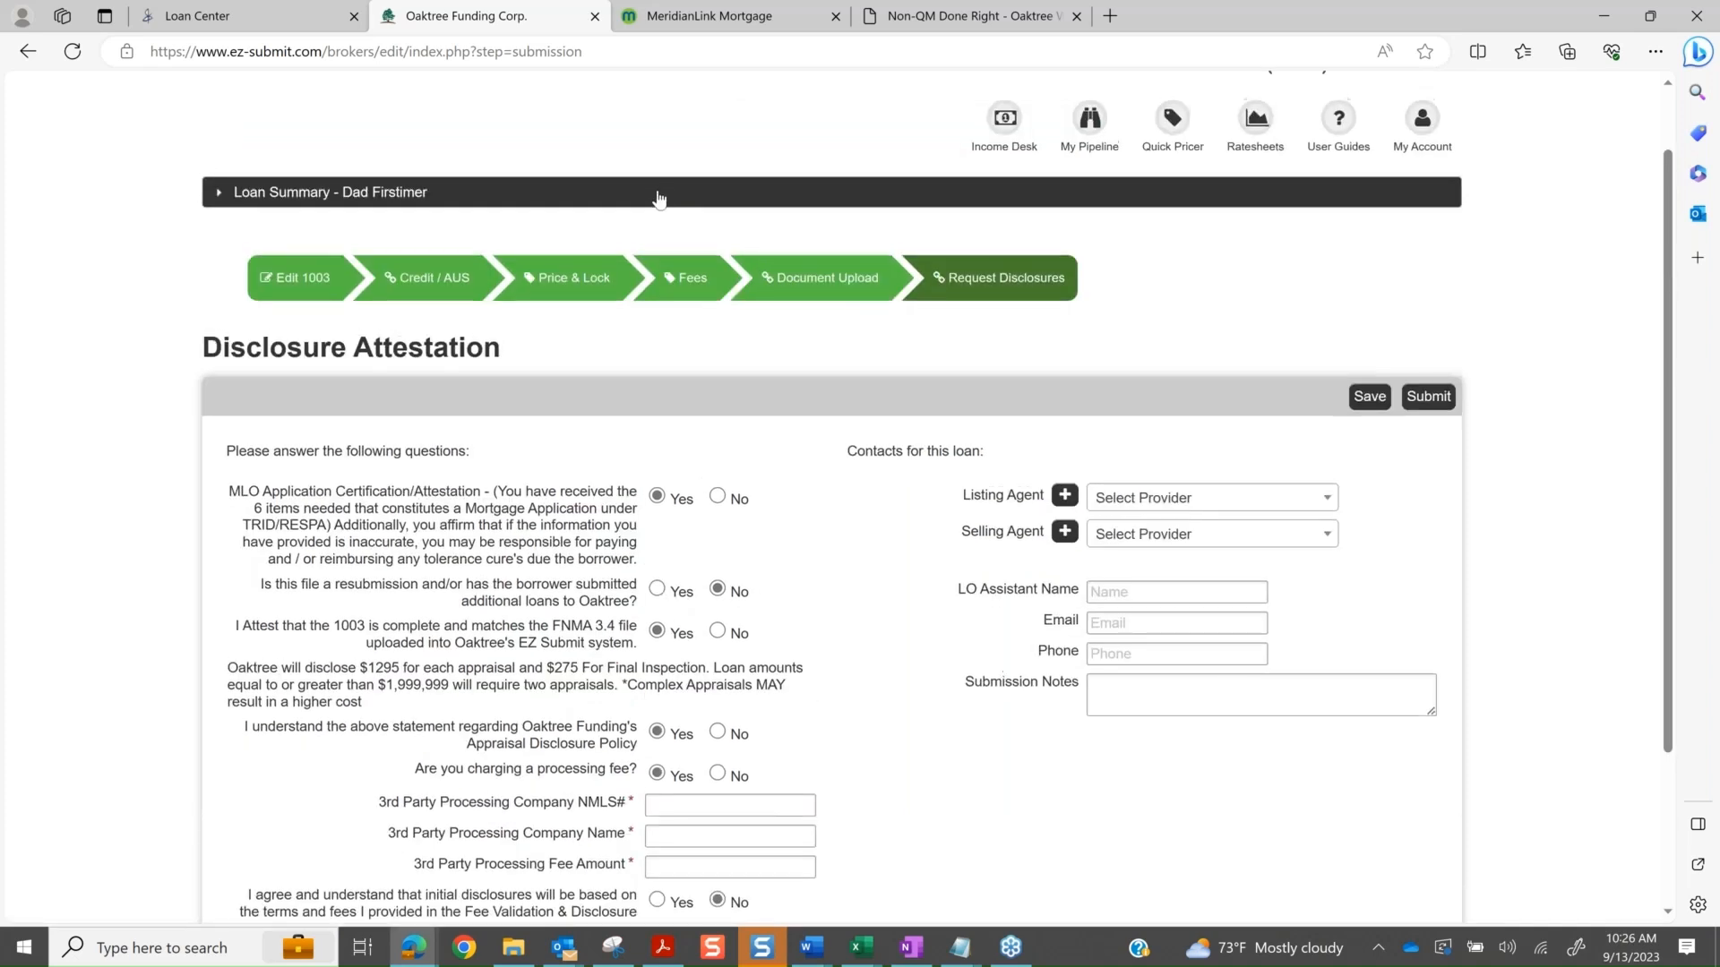
click(658, 199)
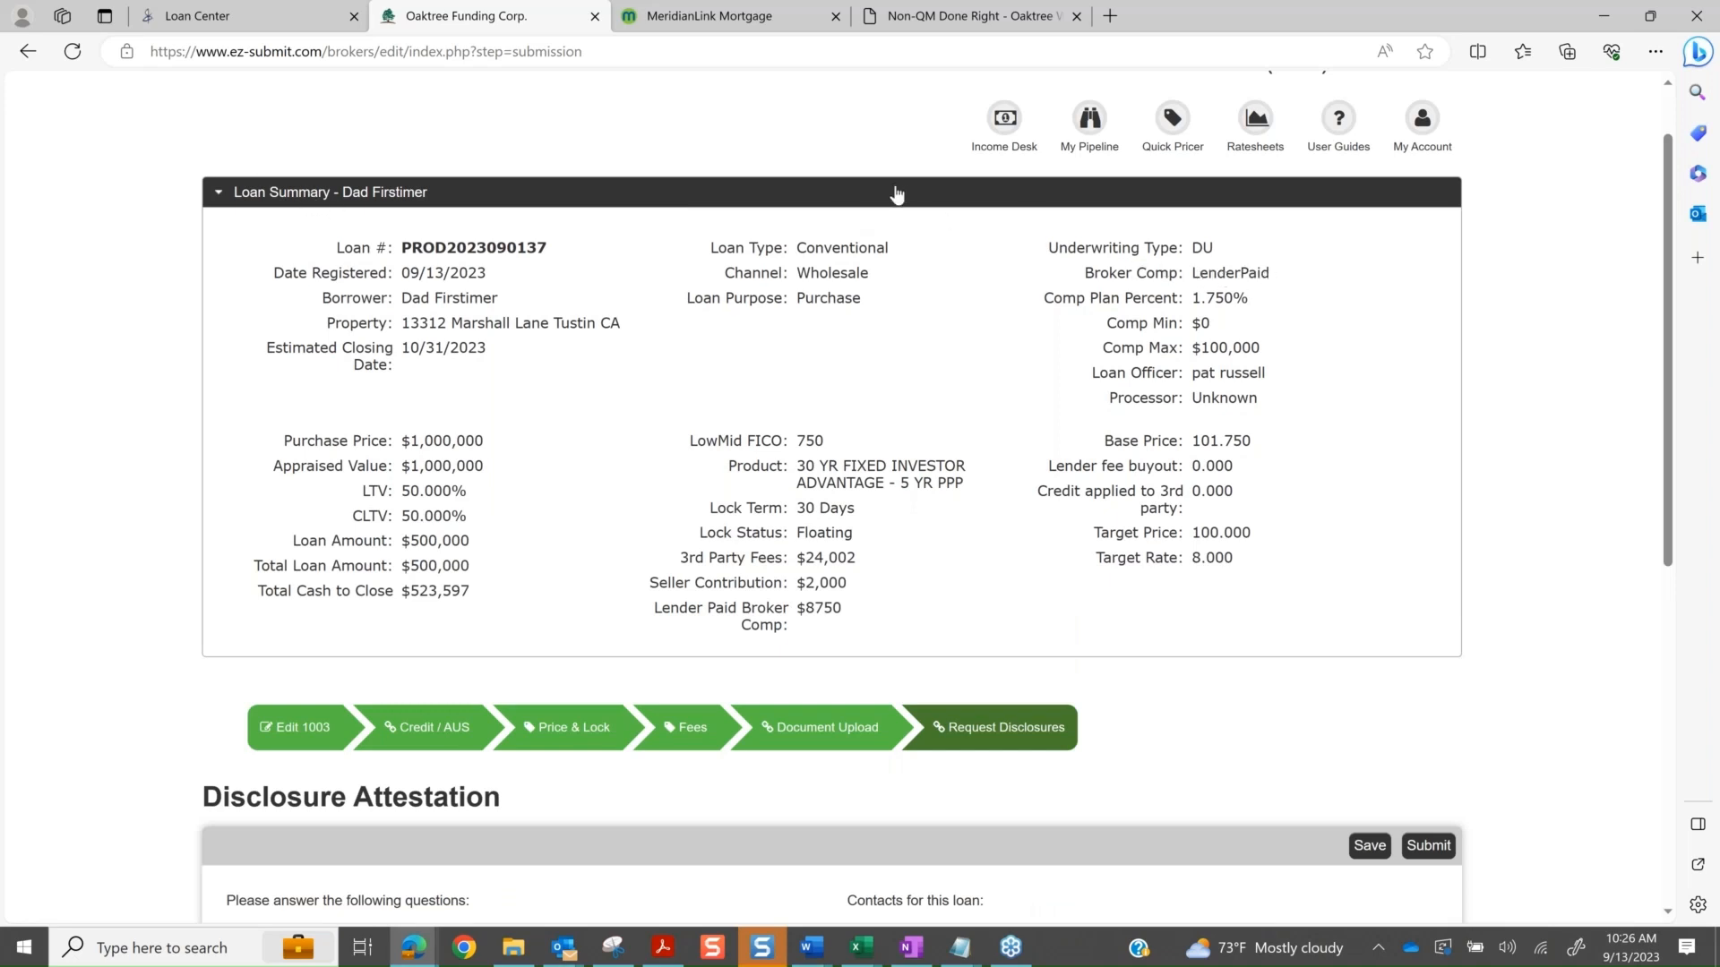
scroll(895, 193, down, 7)
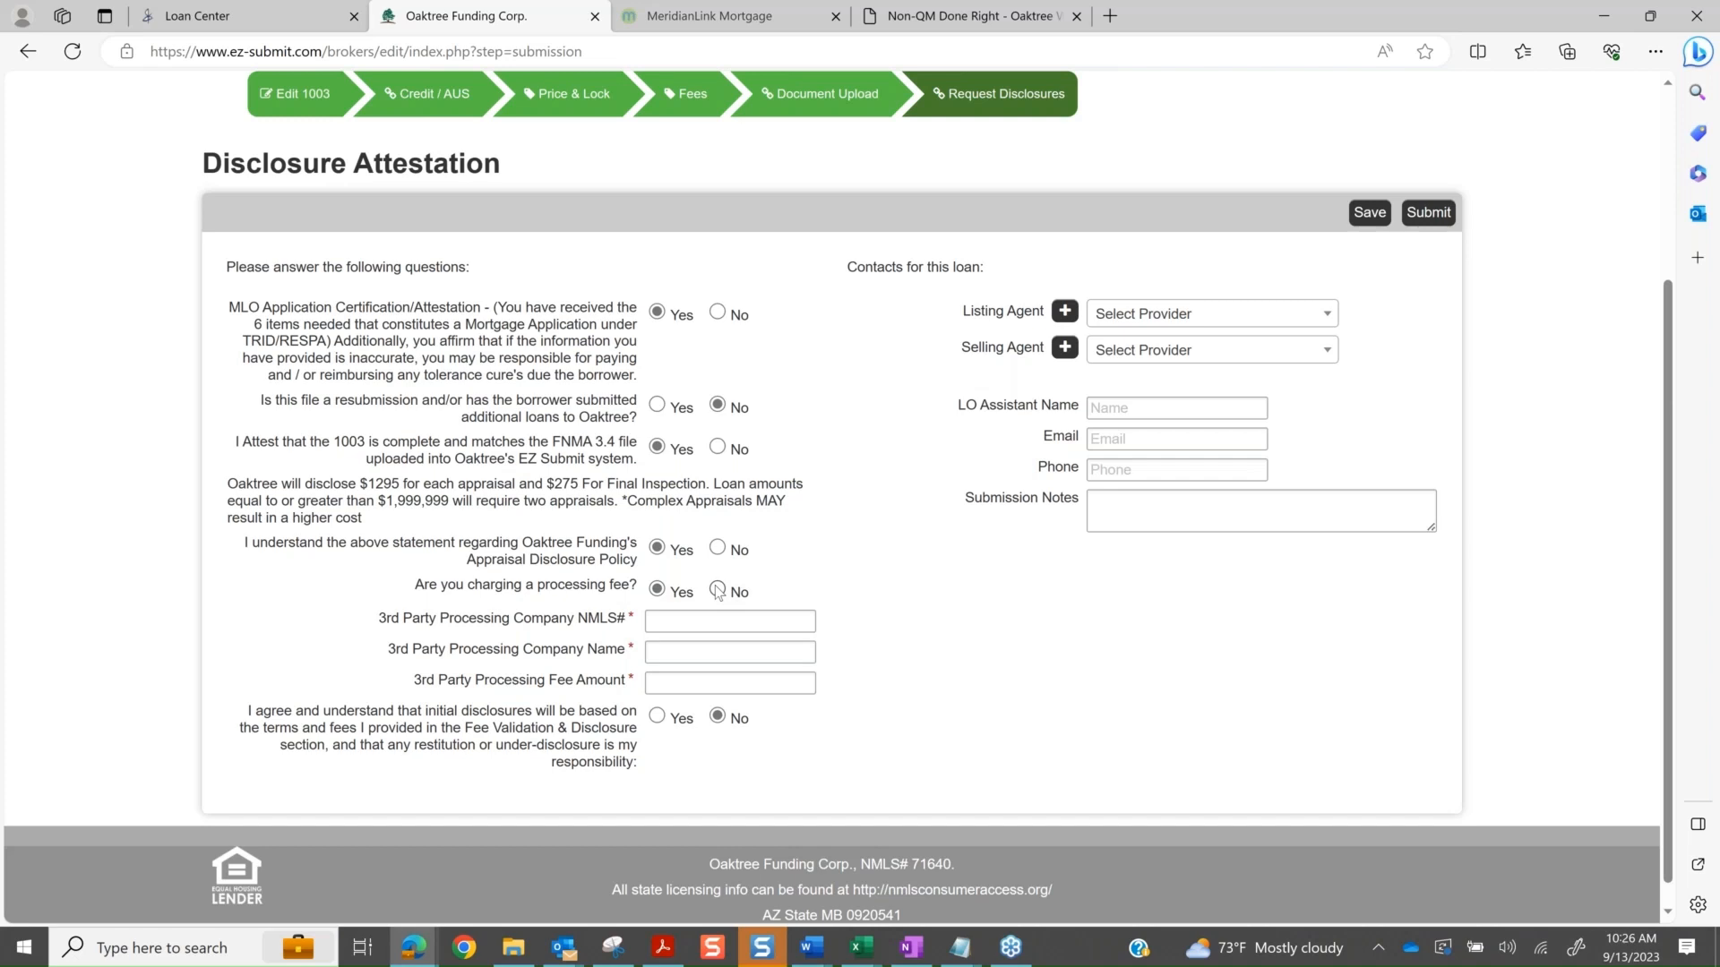
- Answer No to charging a processing fee and Yes to the agreement on initial disclosure terms and fees
click(716, 591)
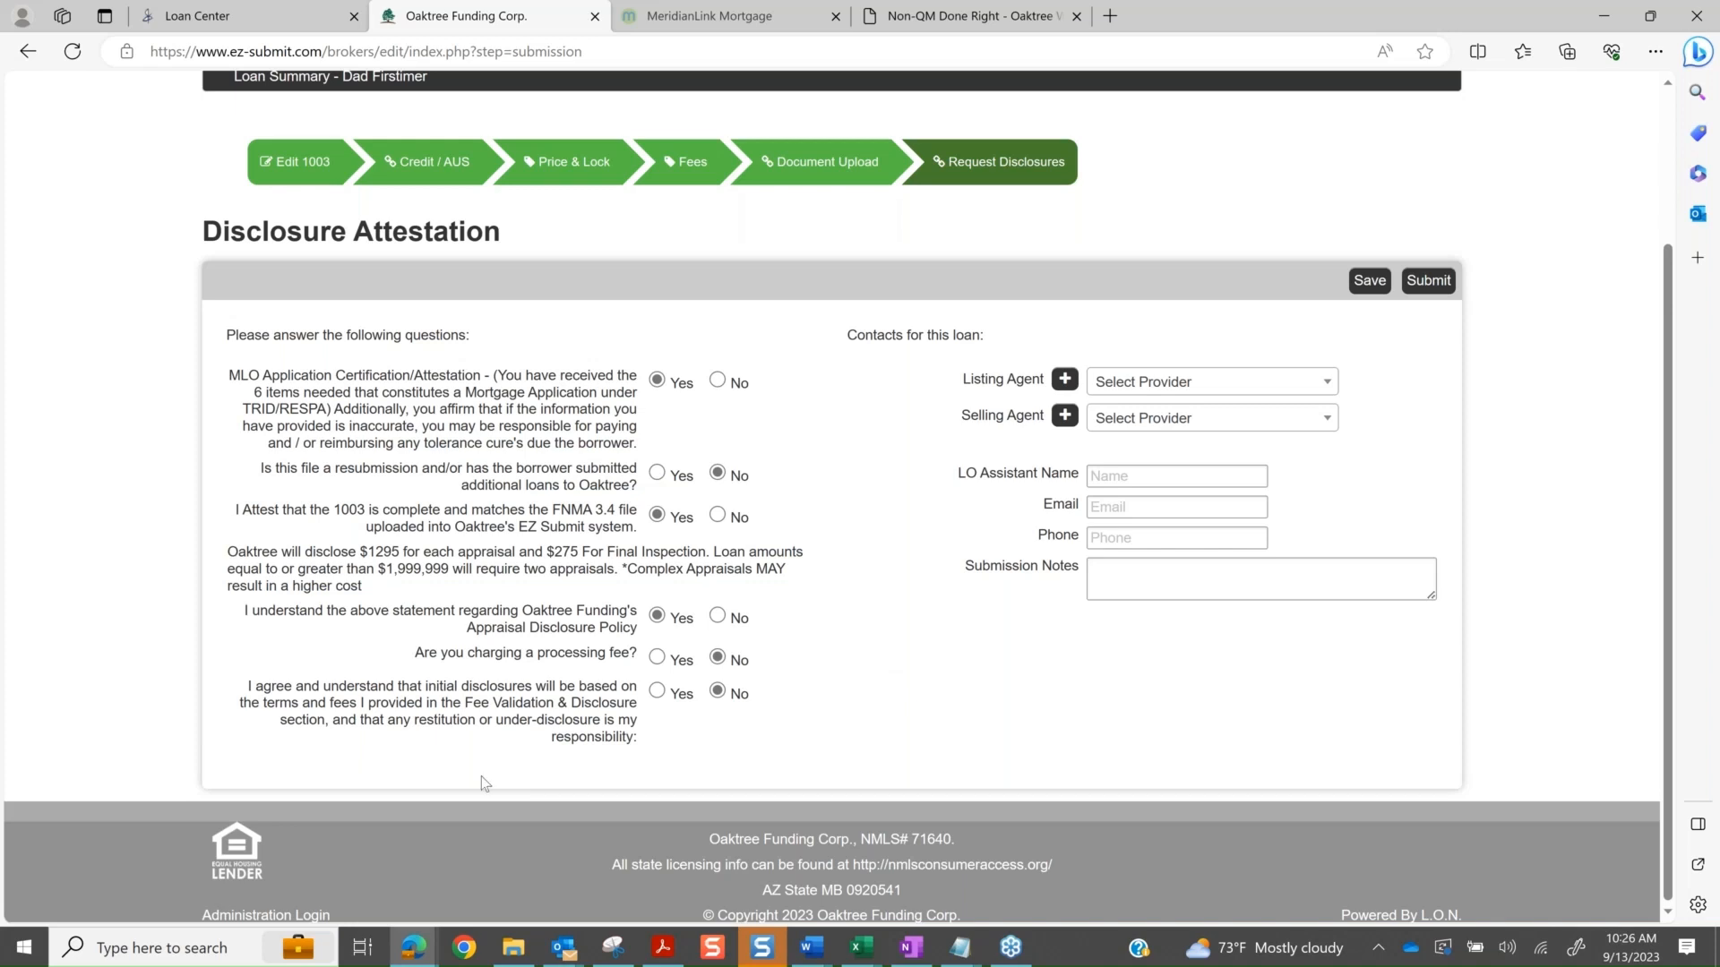
click(657, 692)
- Examine the listing agent provider choices and the vendor types in the Add Service Provider form, and close it without adding one
click(1122, 583)
click(1169, 396)
click(1176, 388)
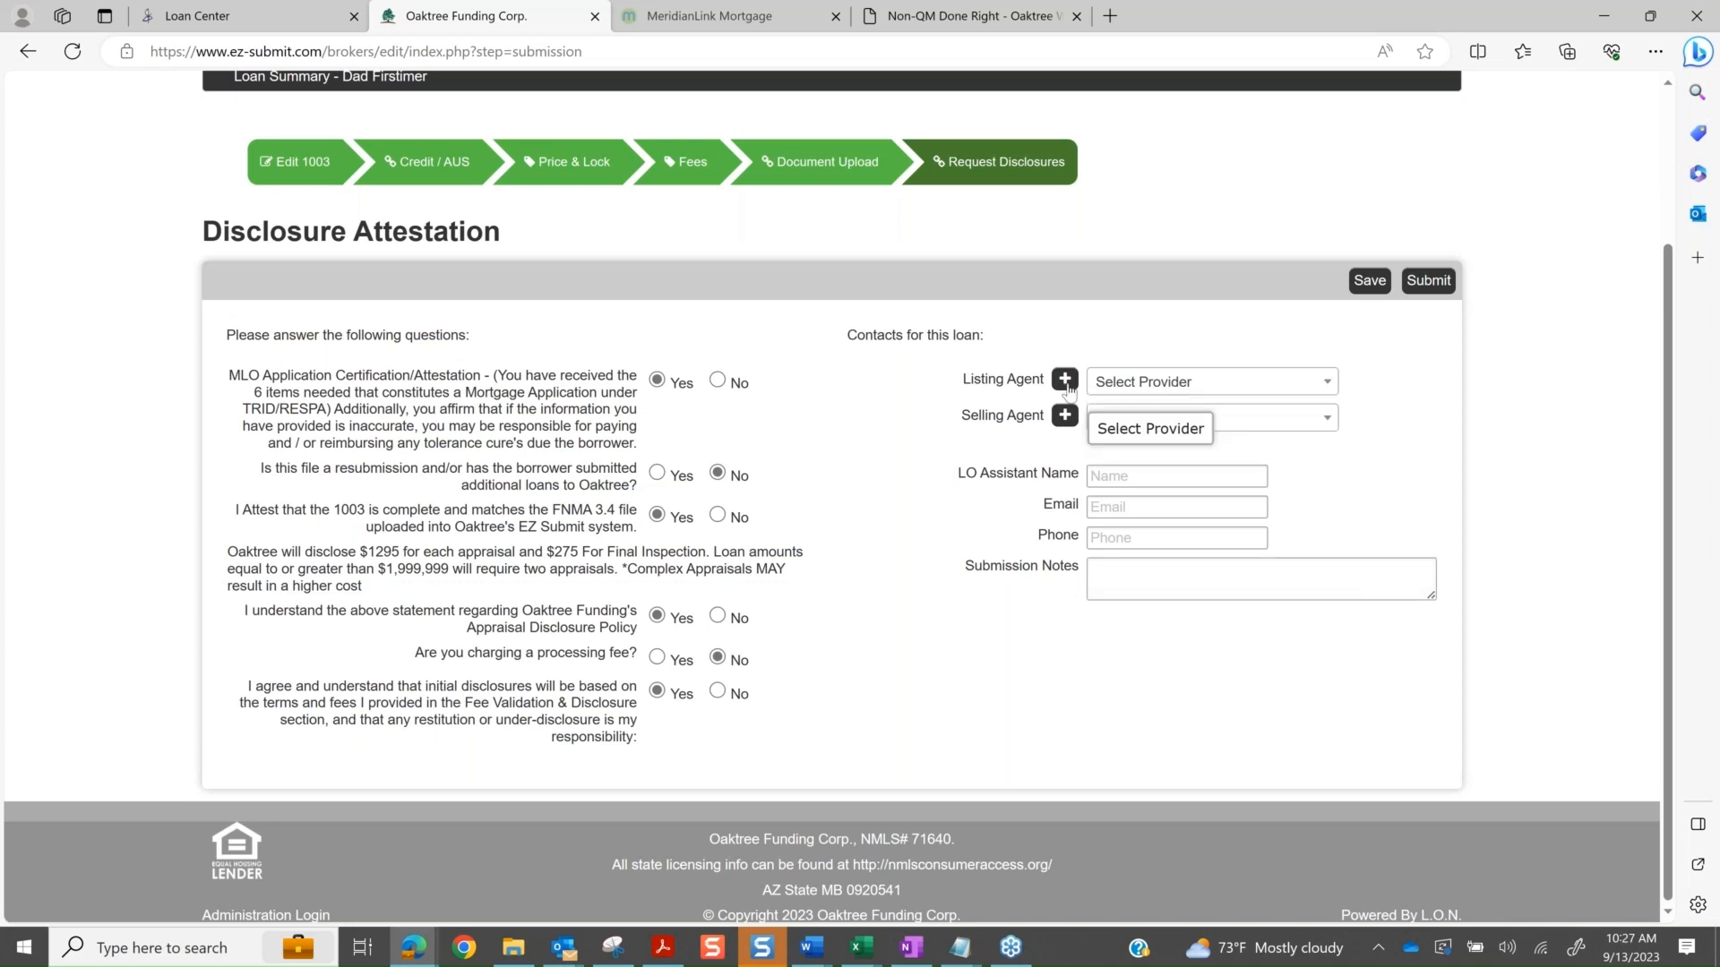
click(1065, 379)
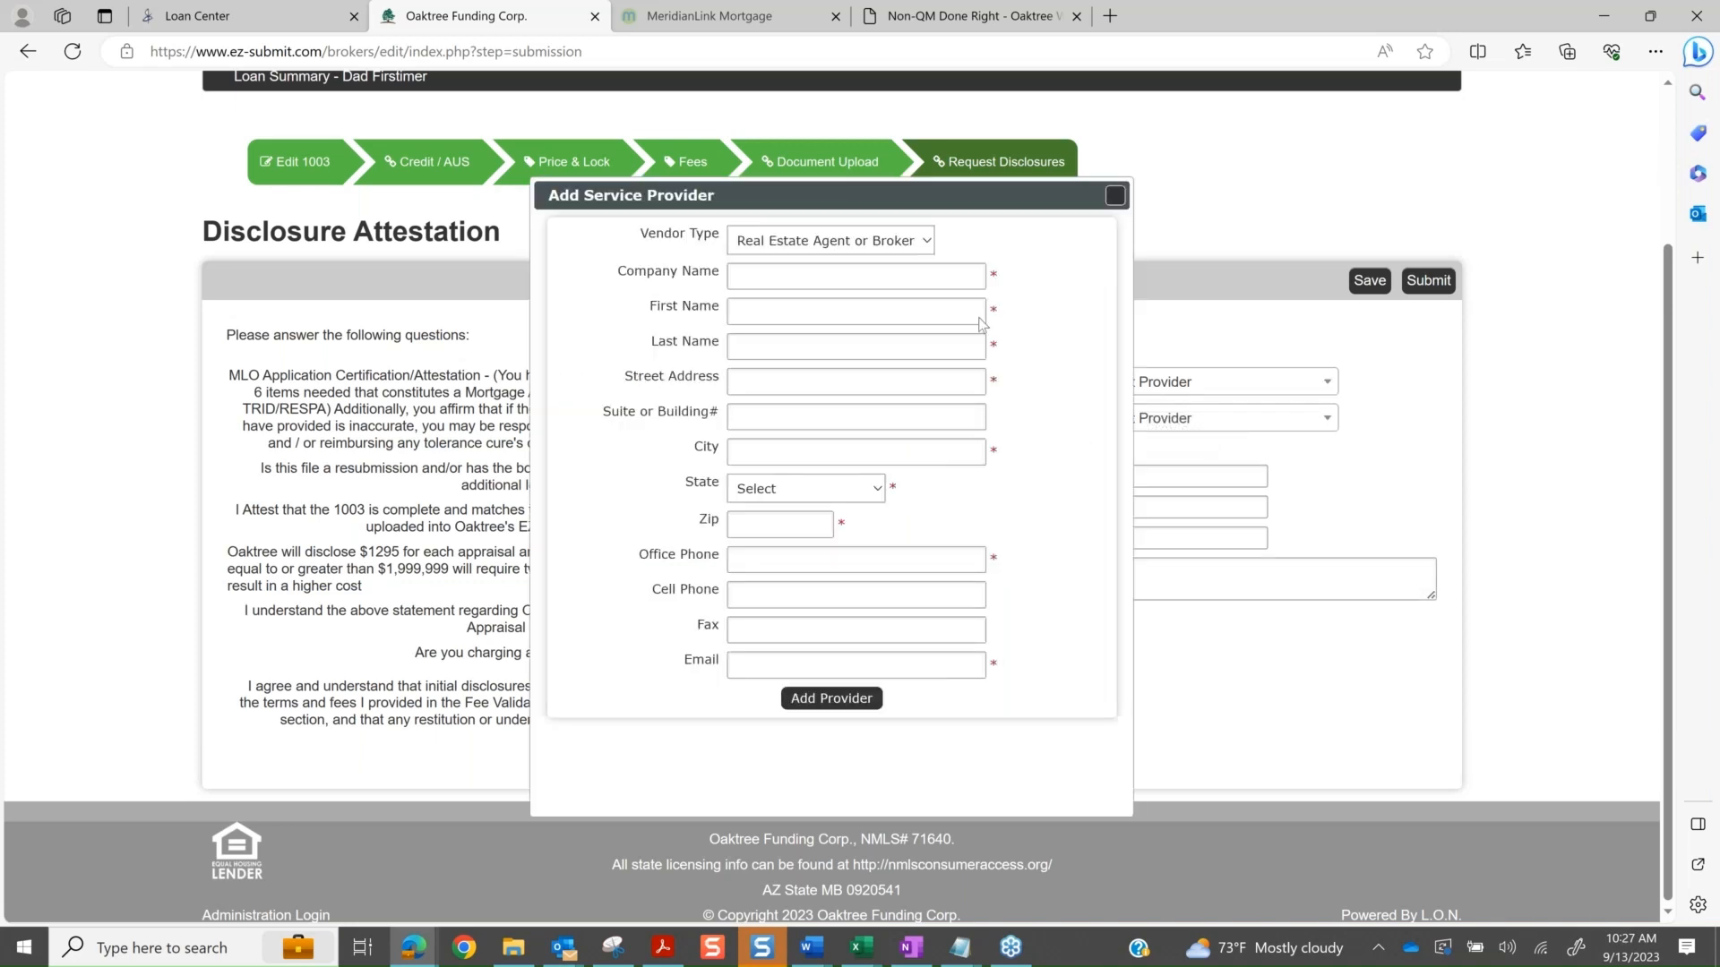
click(852, 244)
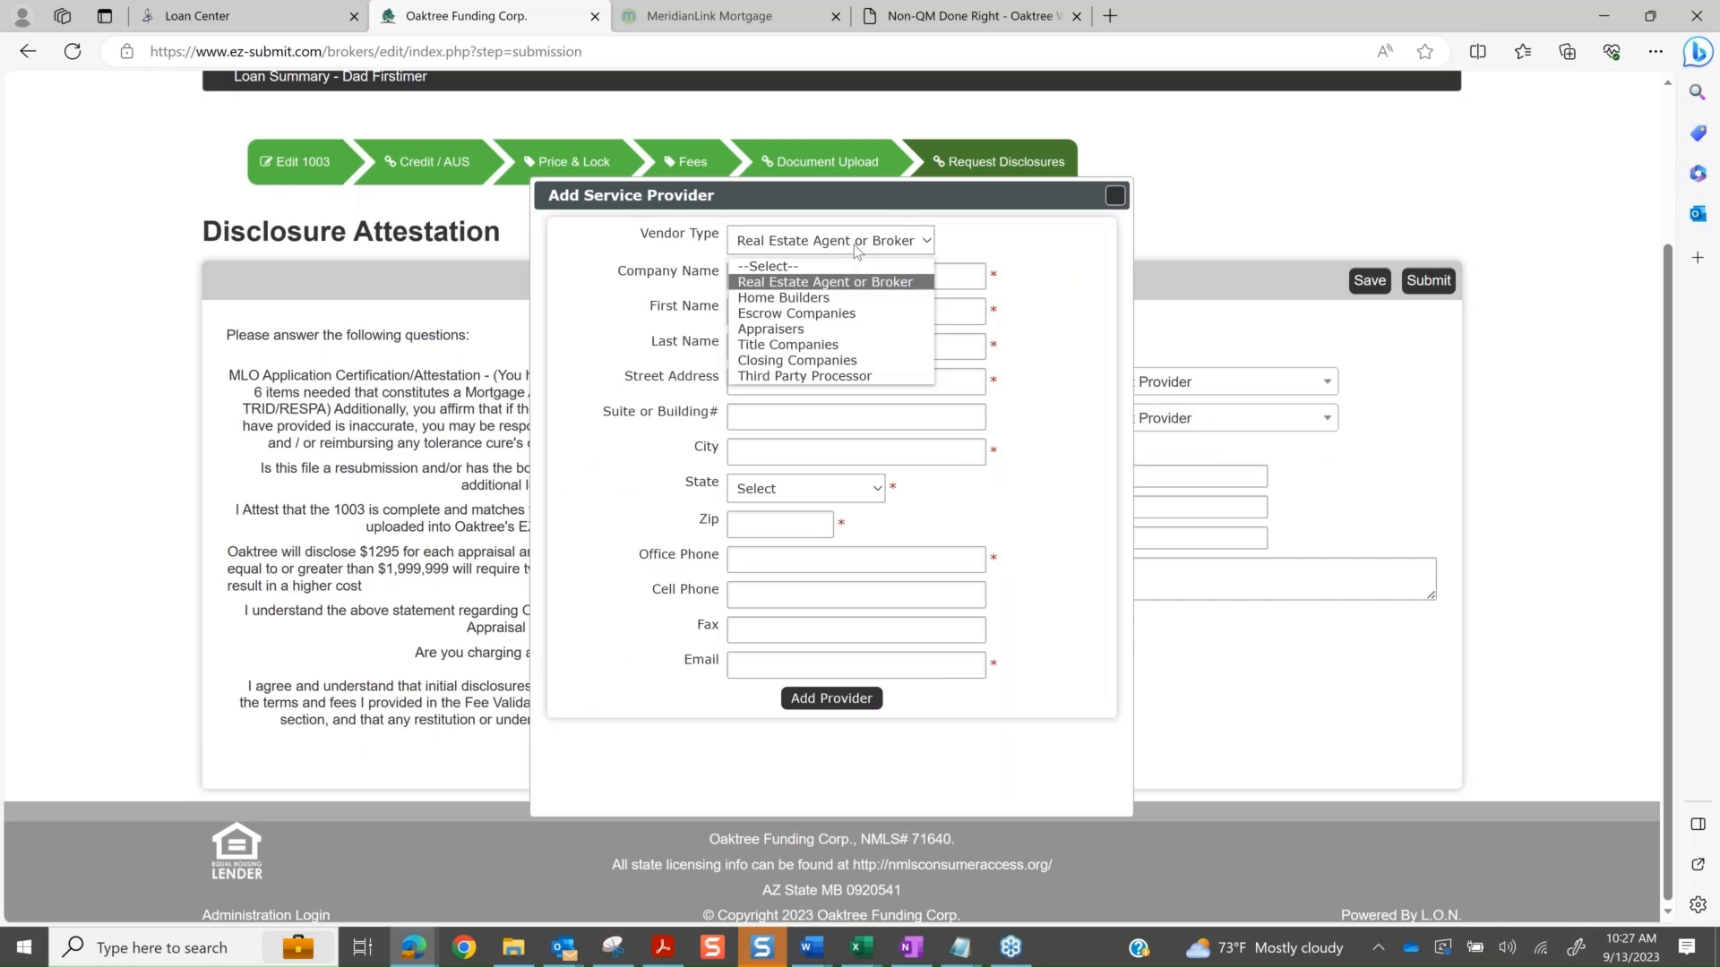
click(991, 244)
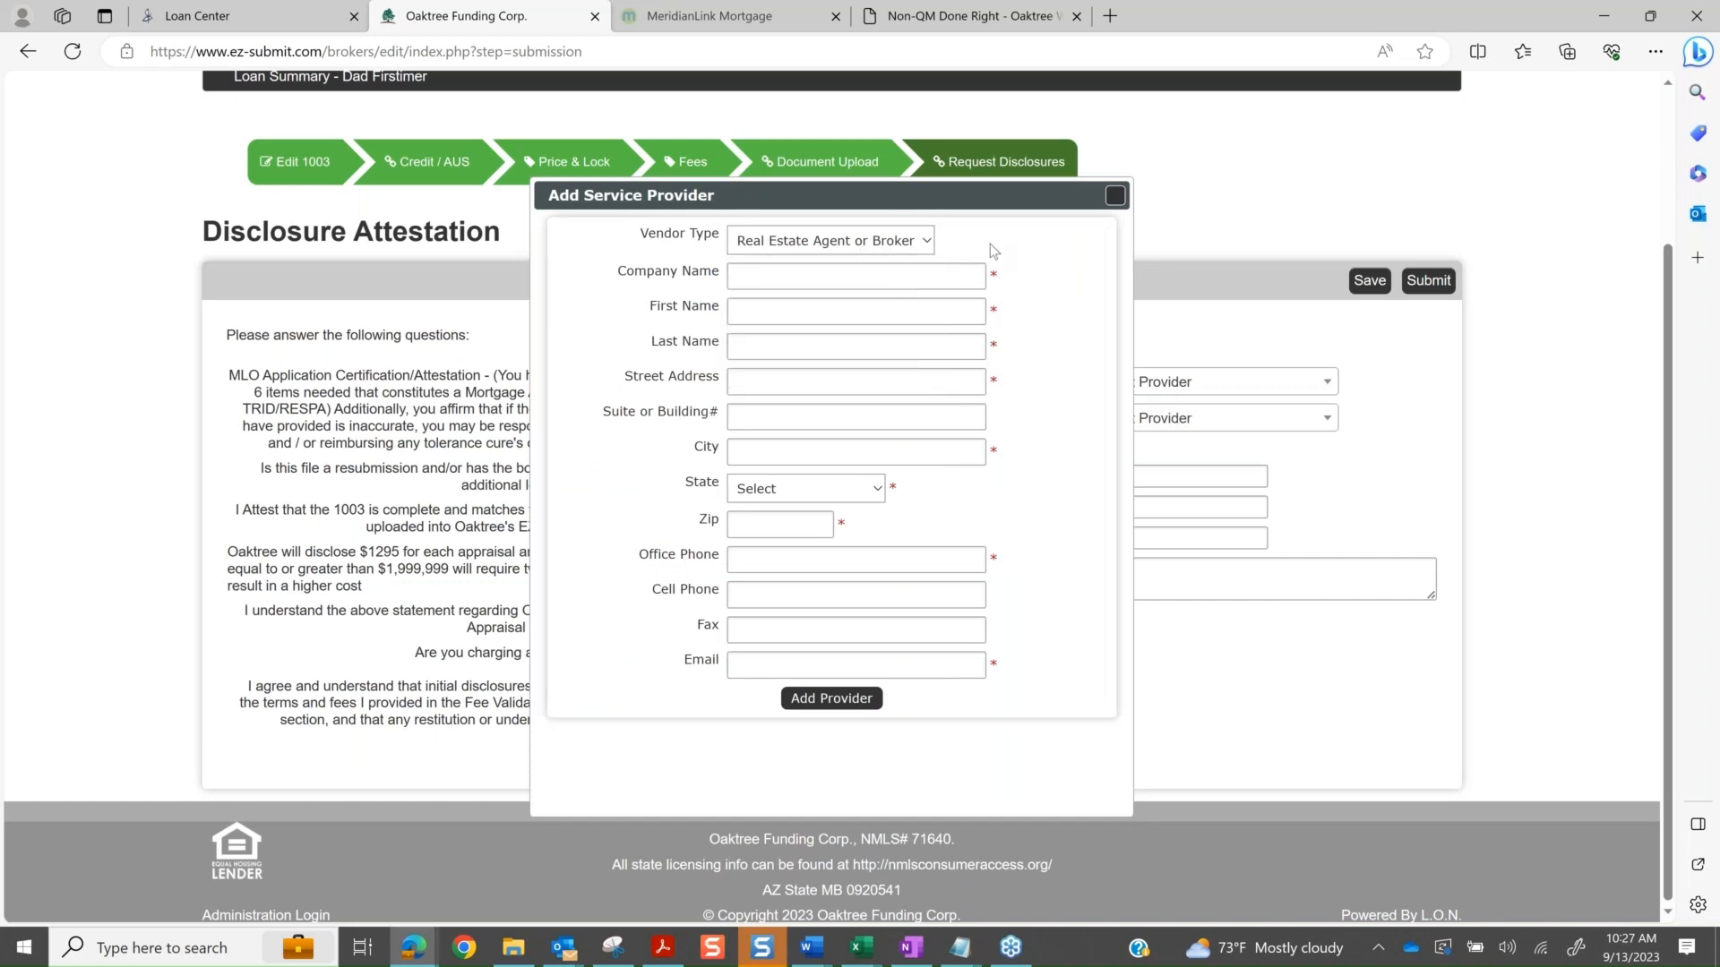
click(1114, 196)
click(1211, 384)
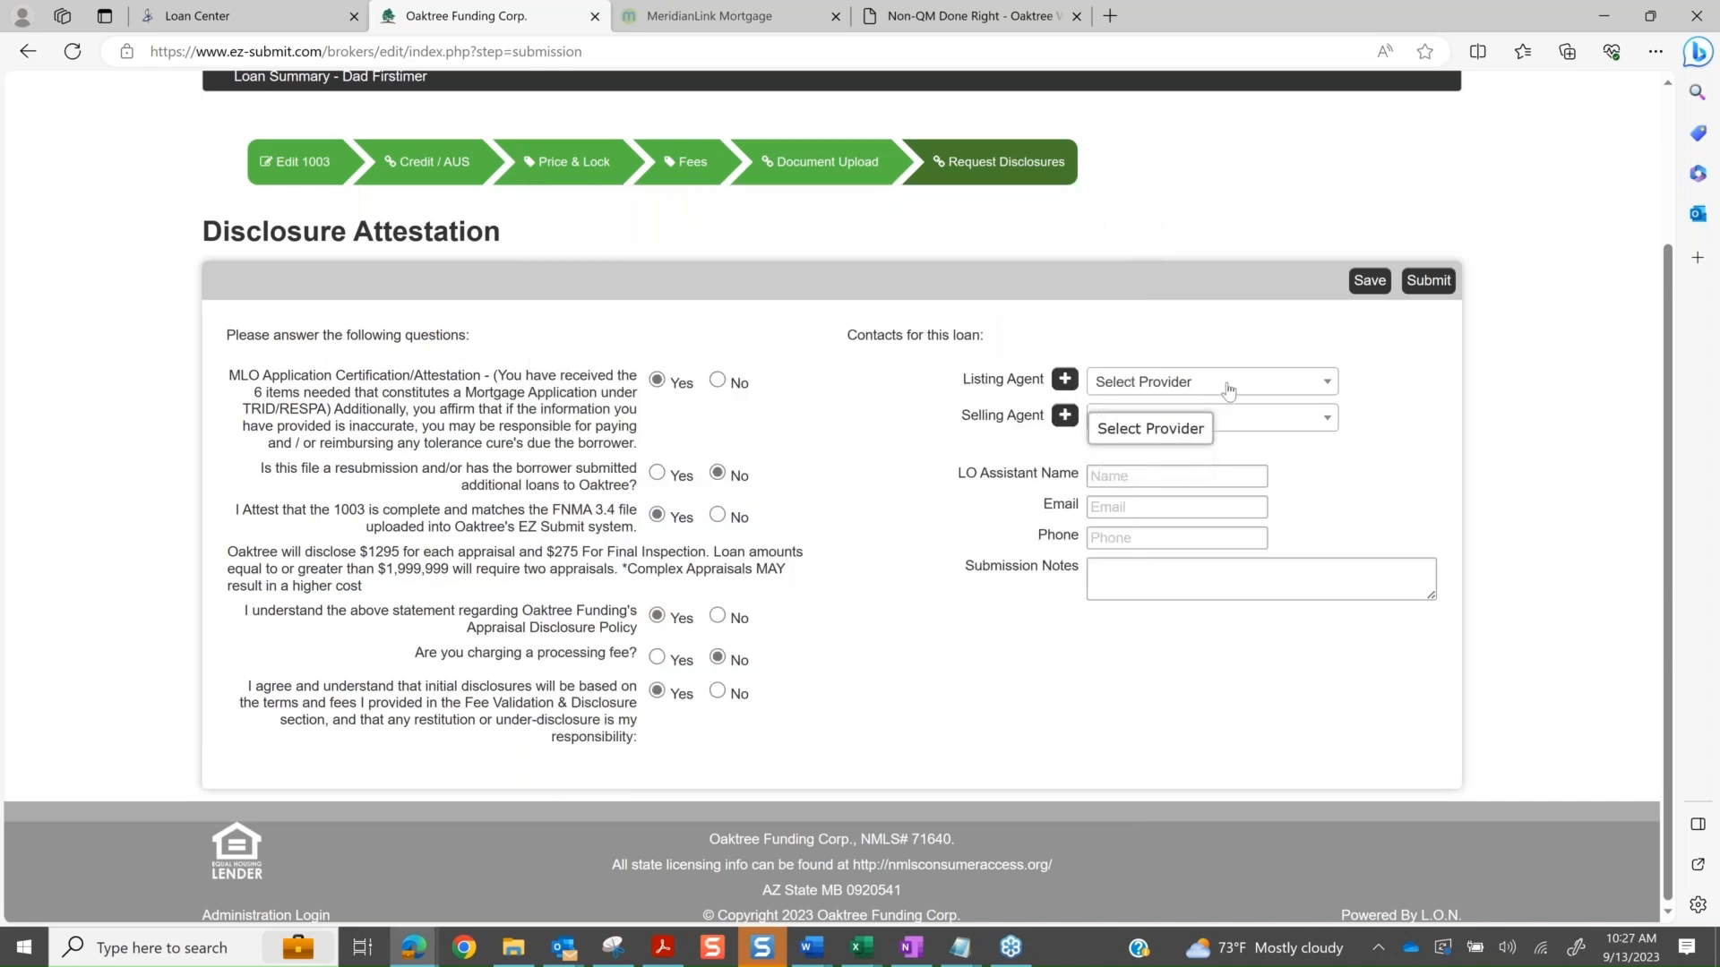
click(1229, 334)
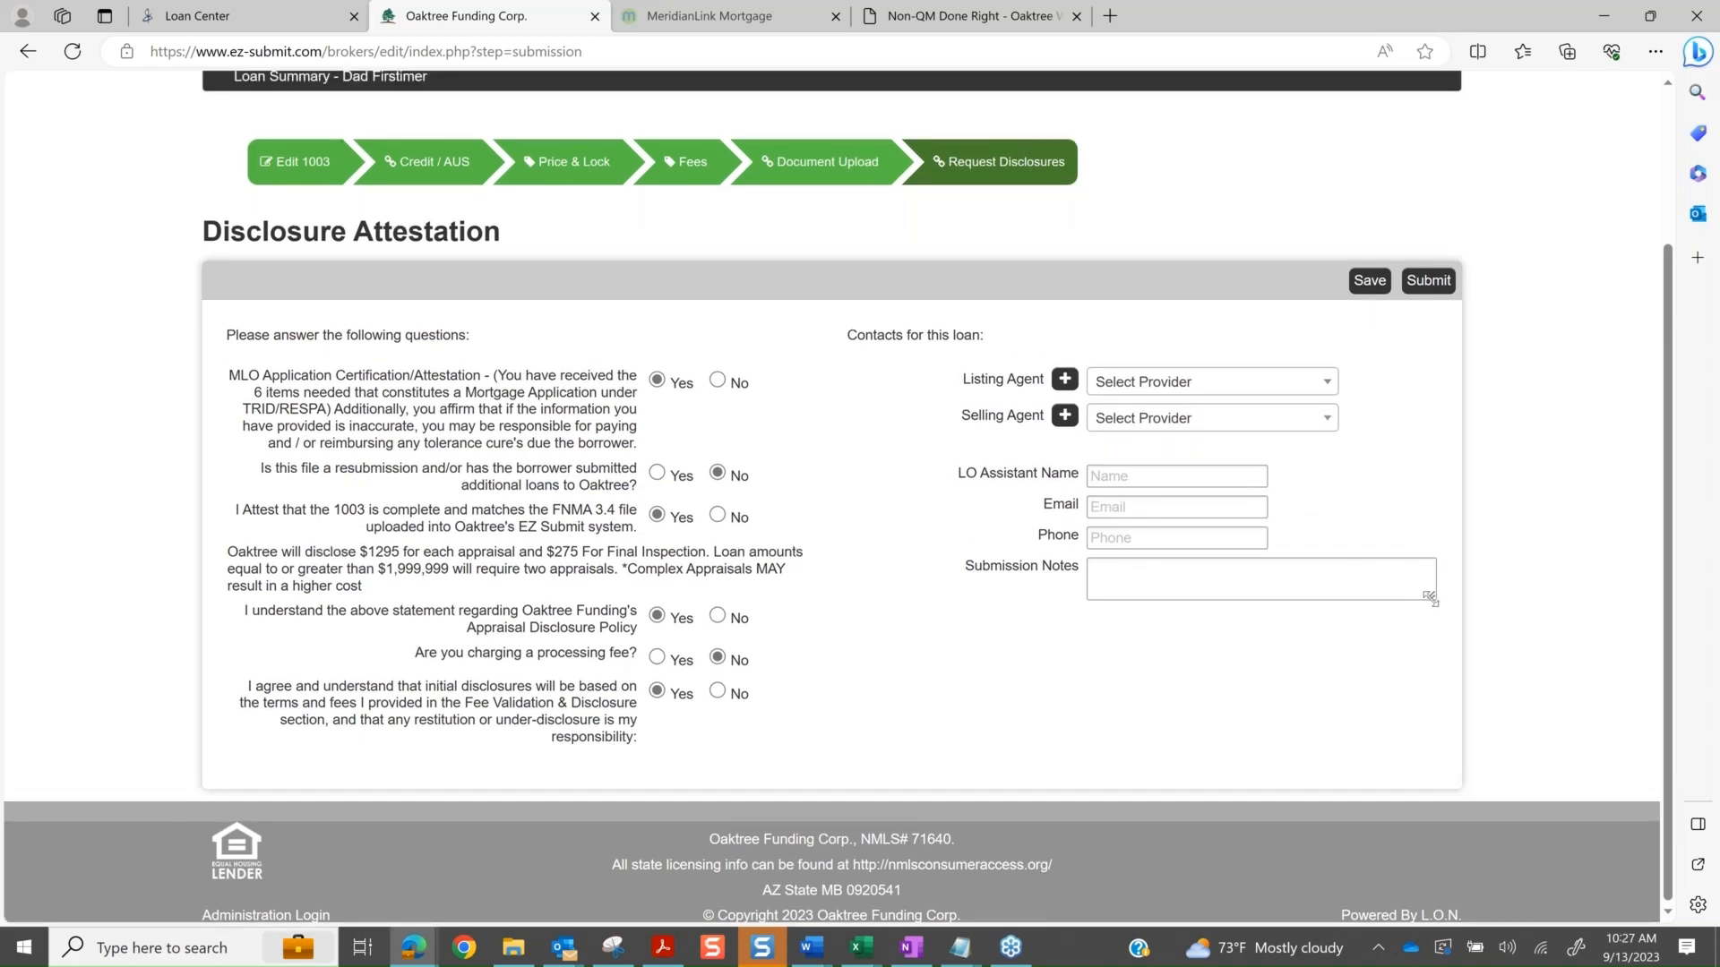
- Enlarge the Submission Notes box, leave it empty, and submit the initial disclosures request
drag(1428, 597, 1431, 717)
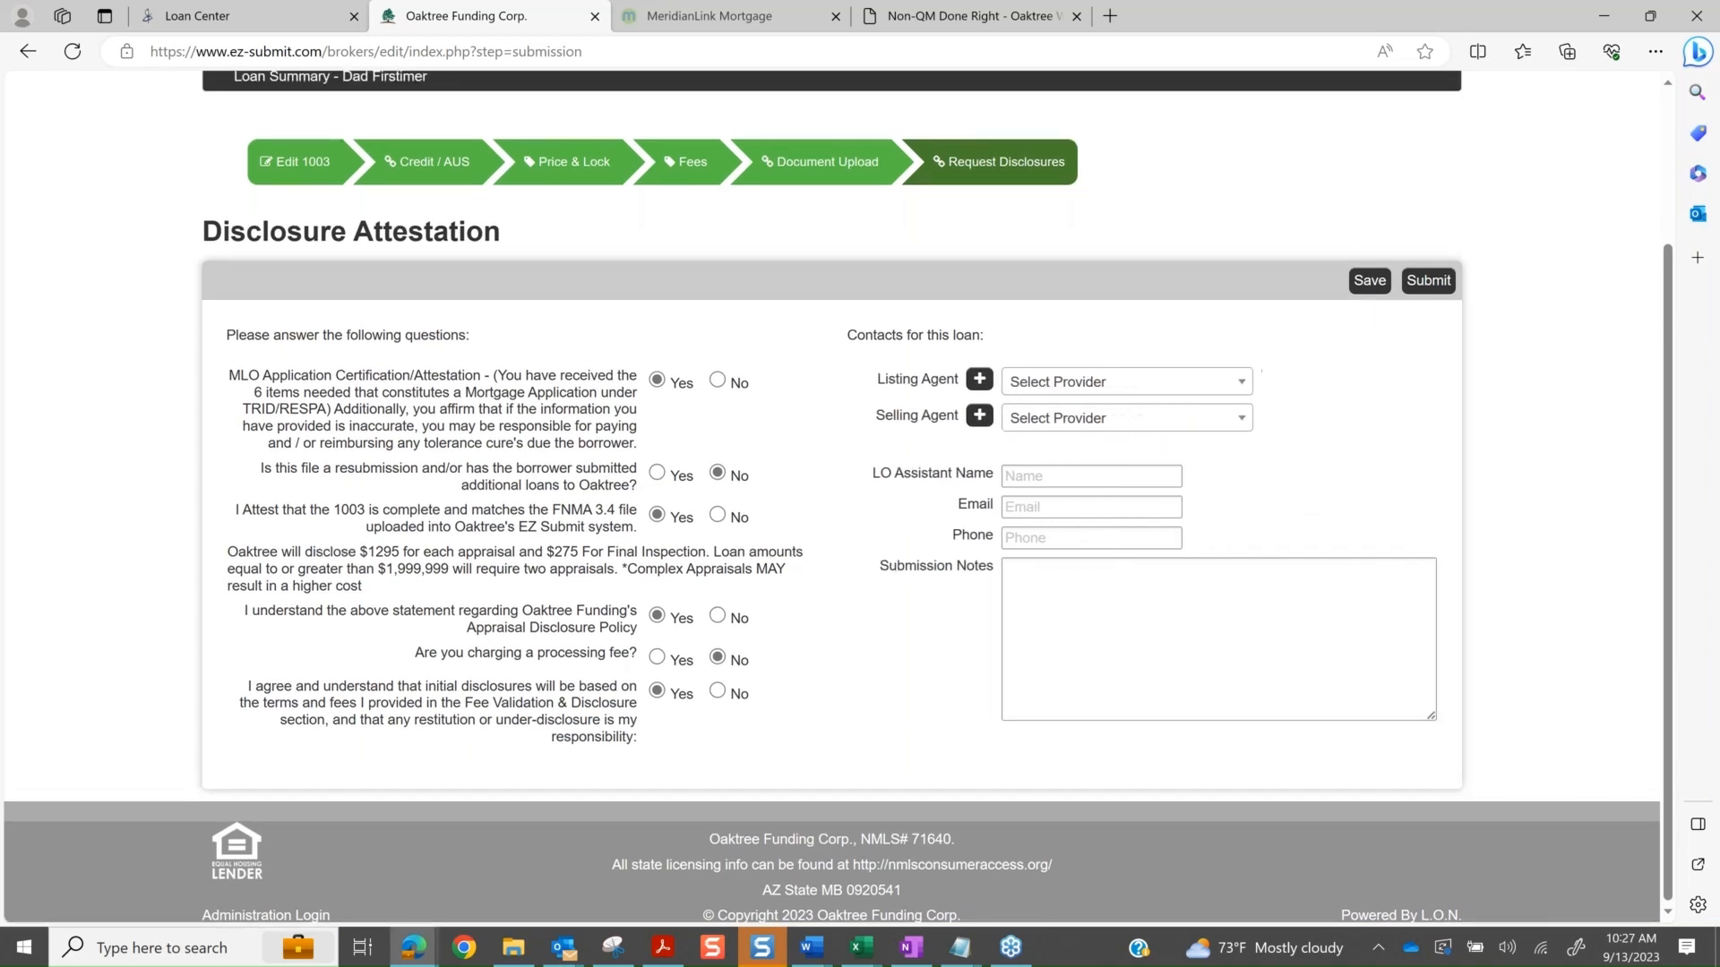
click(1057, 582)
click(1557, 540)
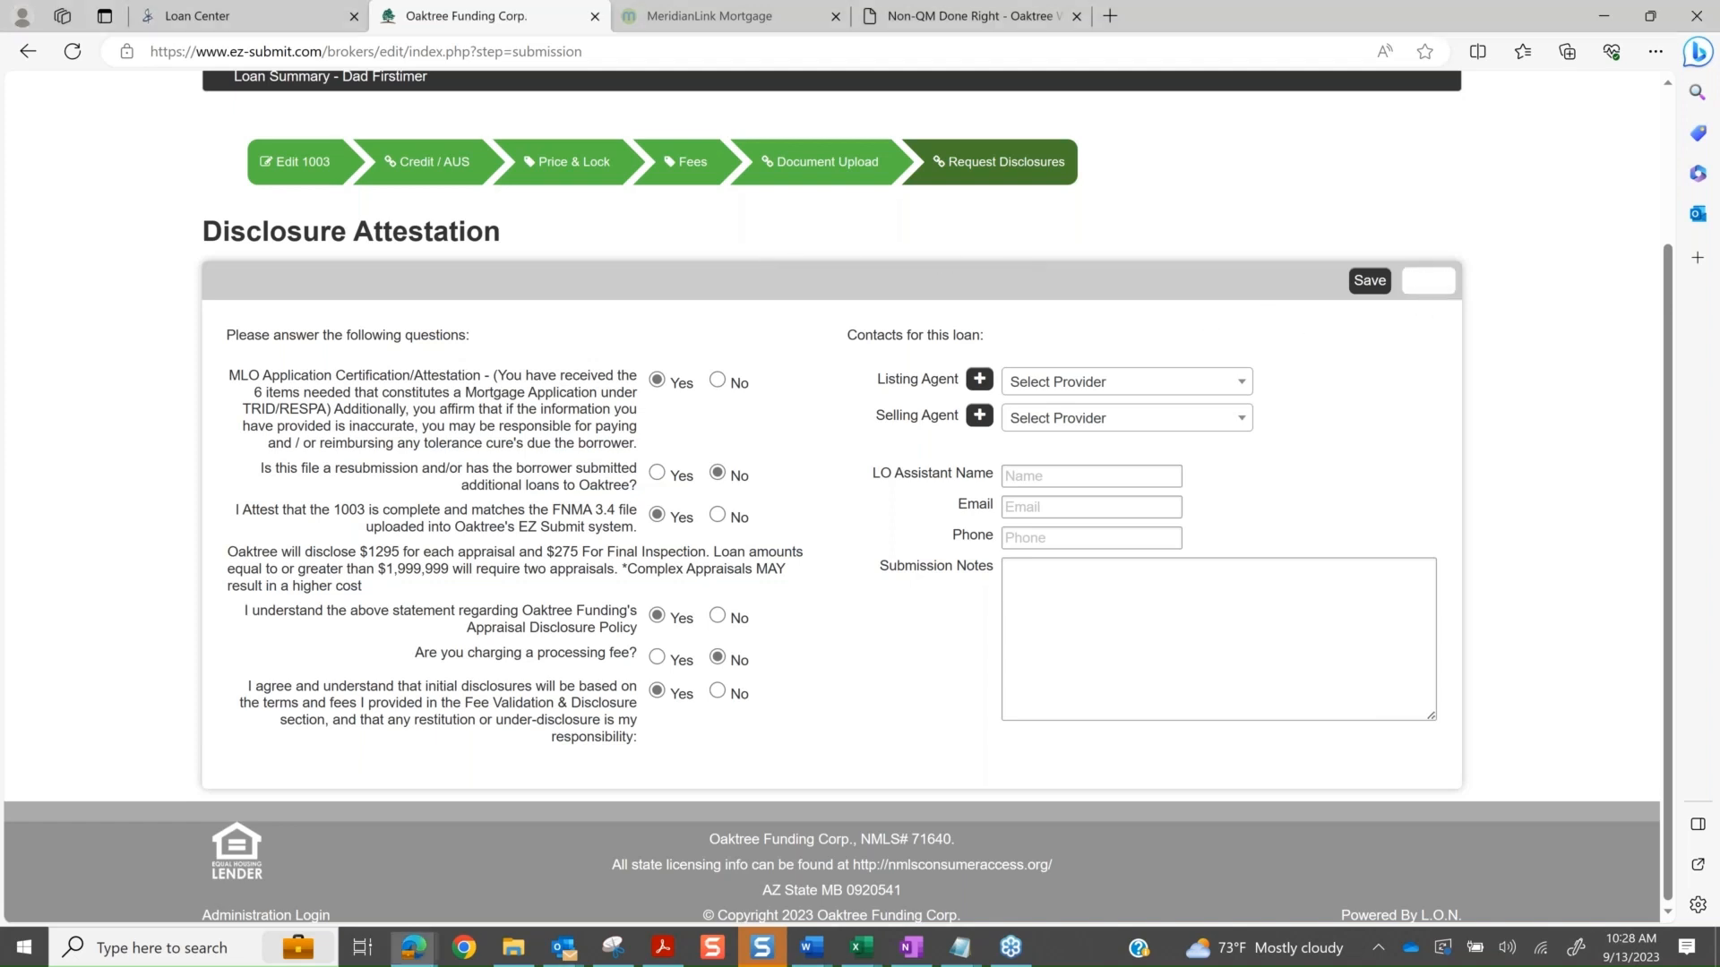
click(1428, 281)
click(796, 517)
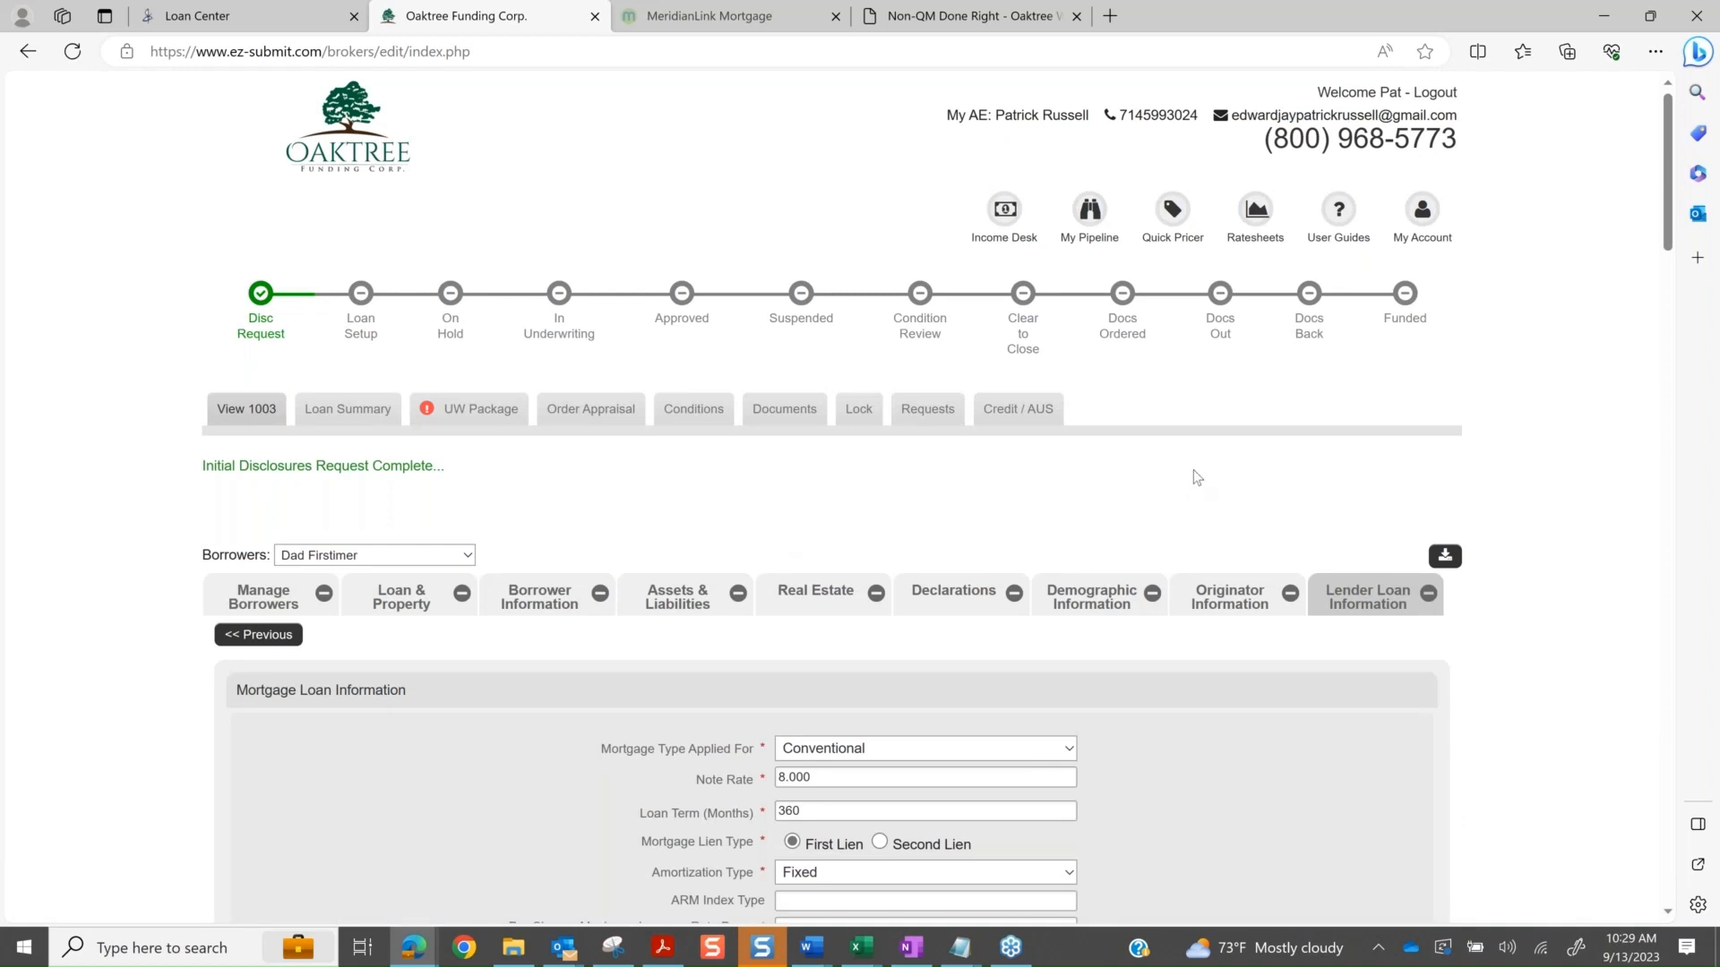
- Open the second loan listed in the pipeline and review its underwriting conditions and required UW package documents
click(1090, 211)
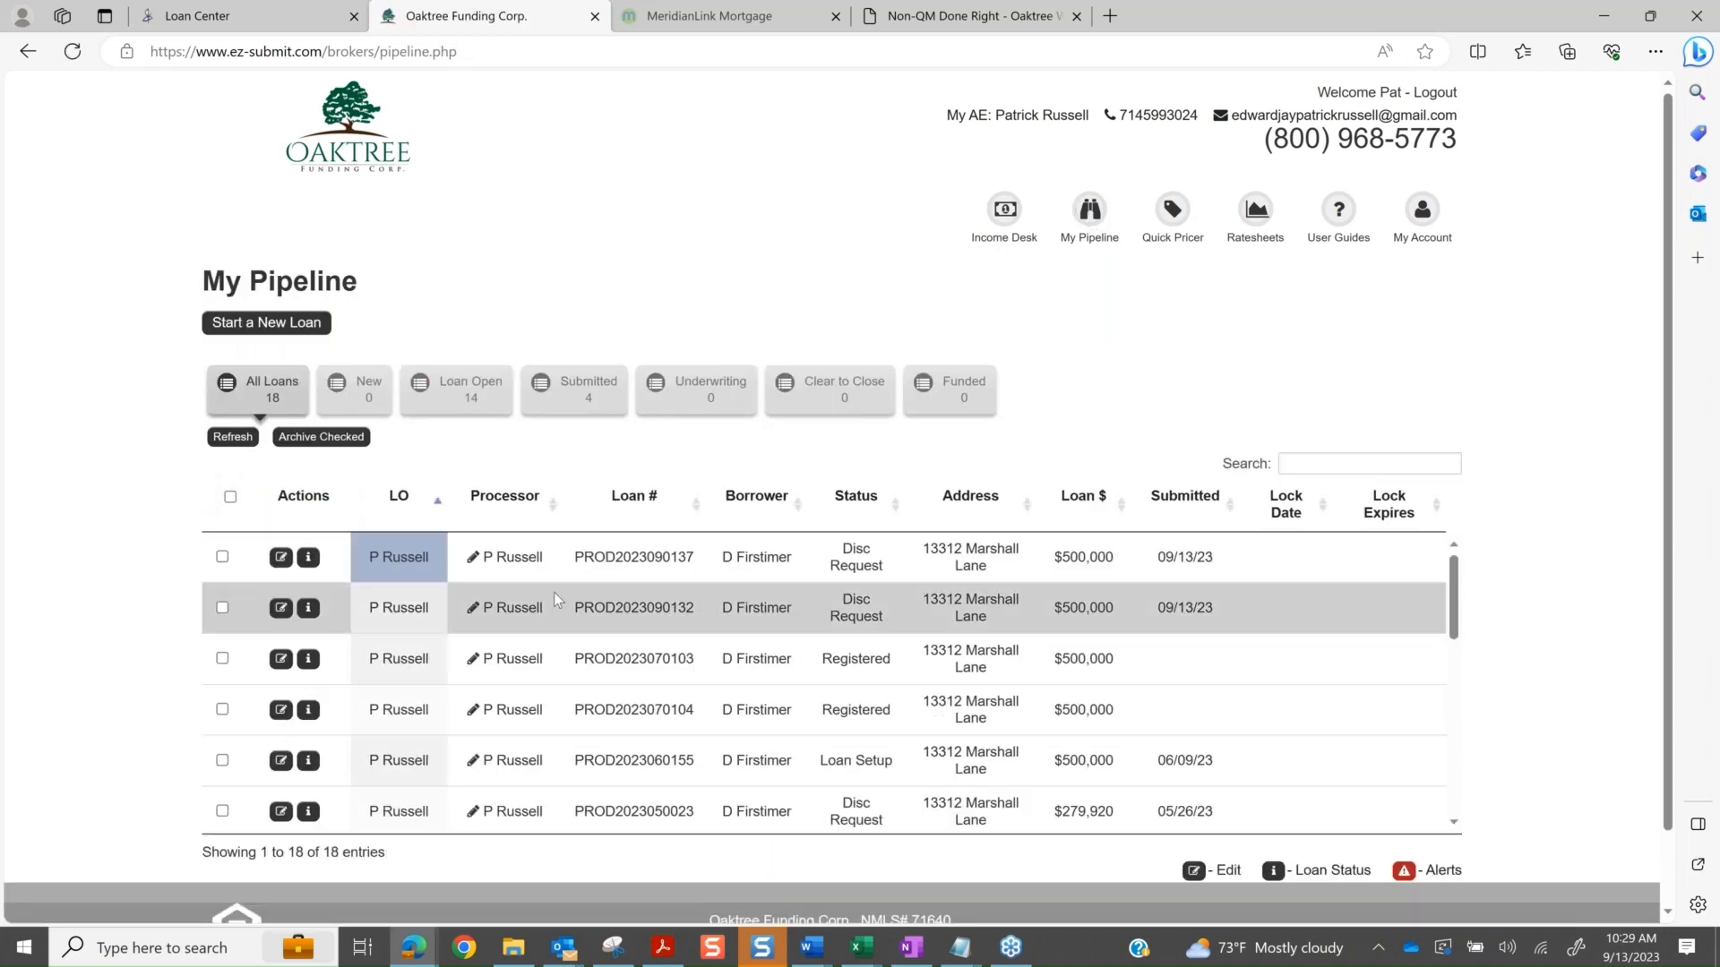
click(280, 609)
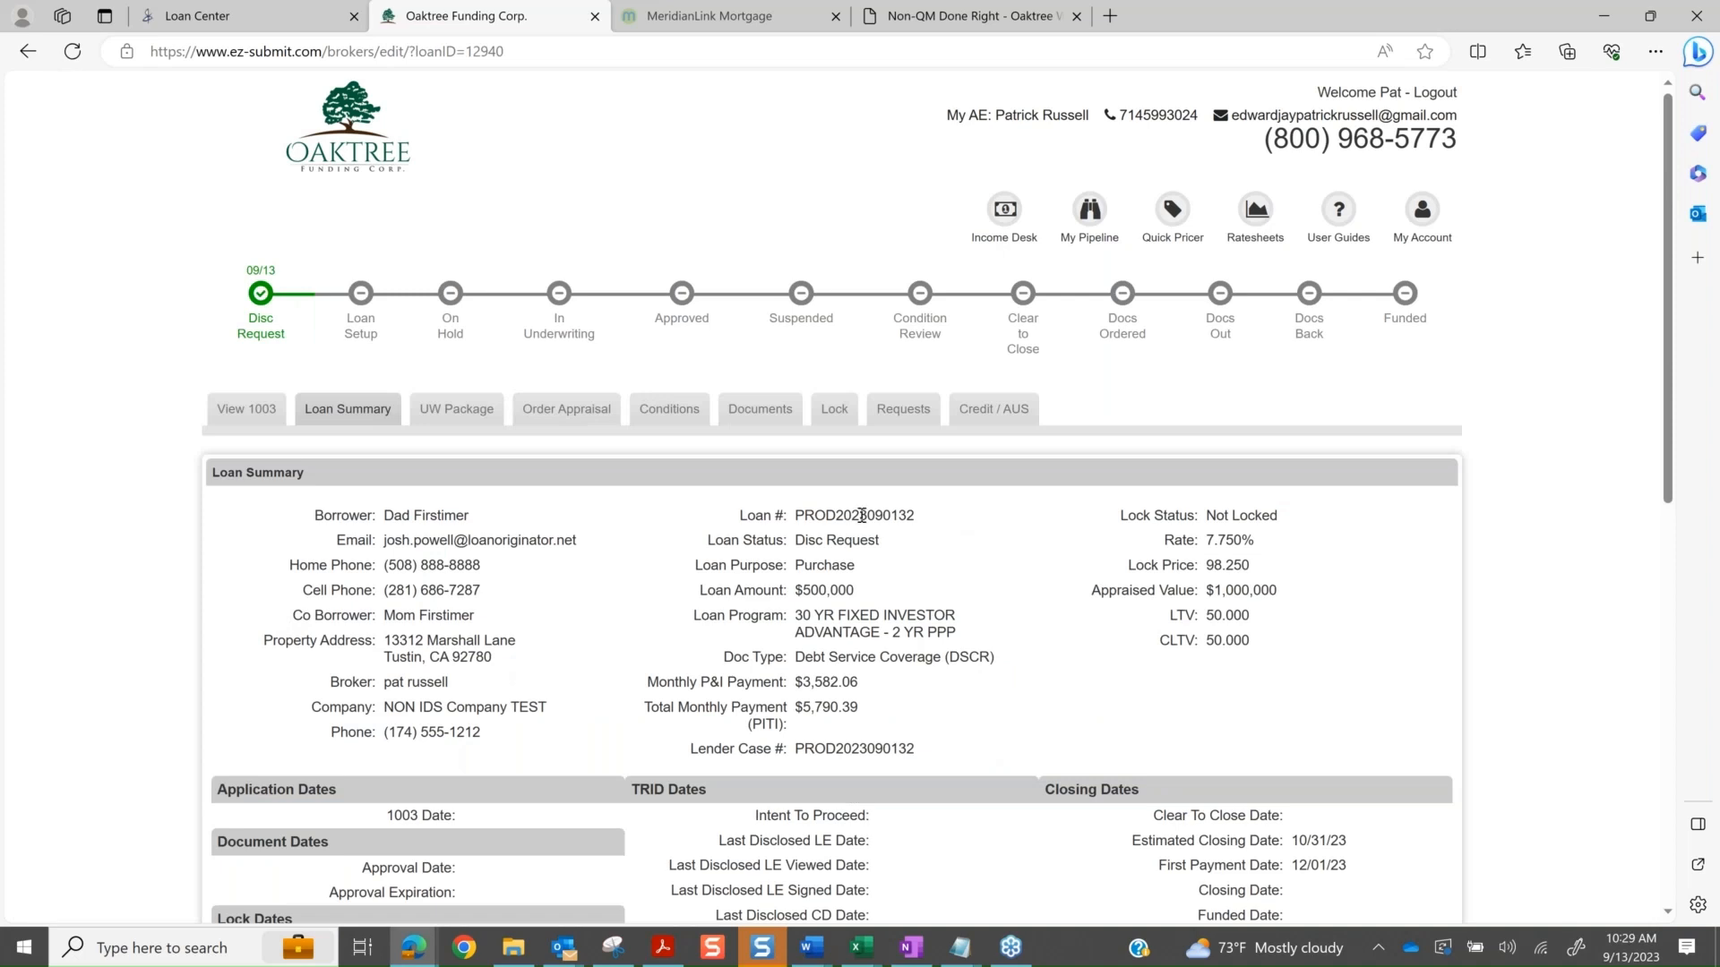
click(673, 417)
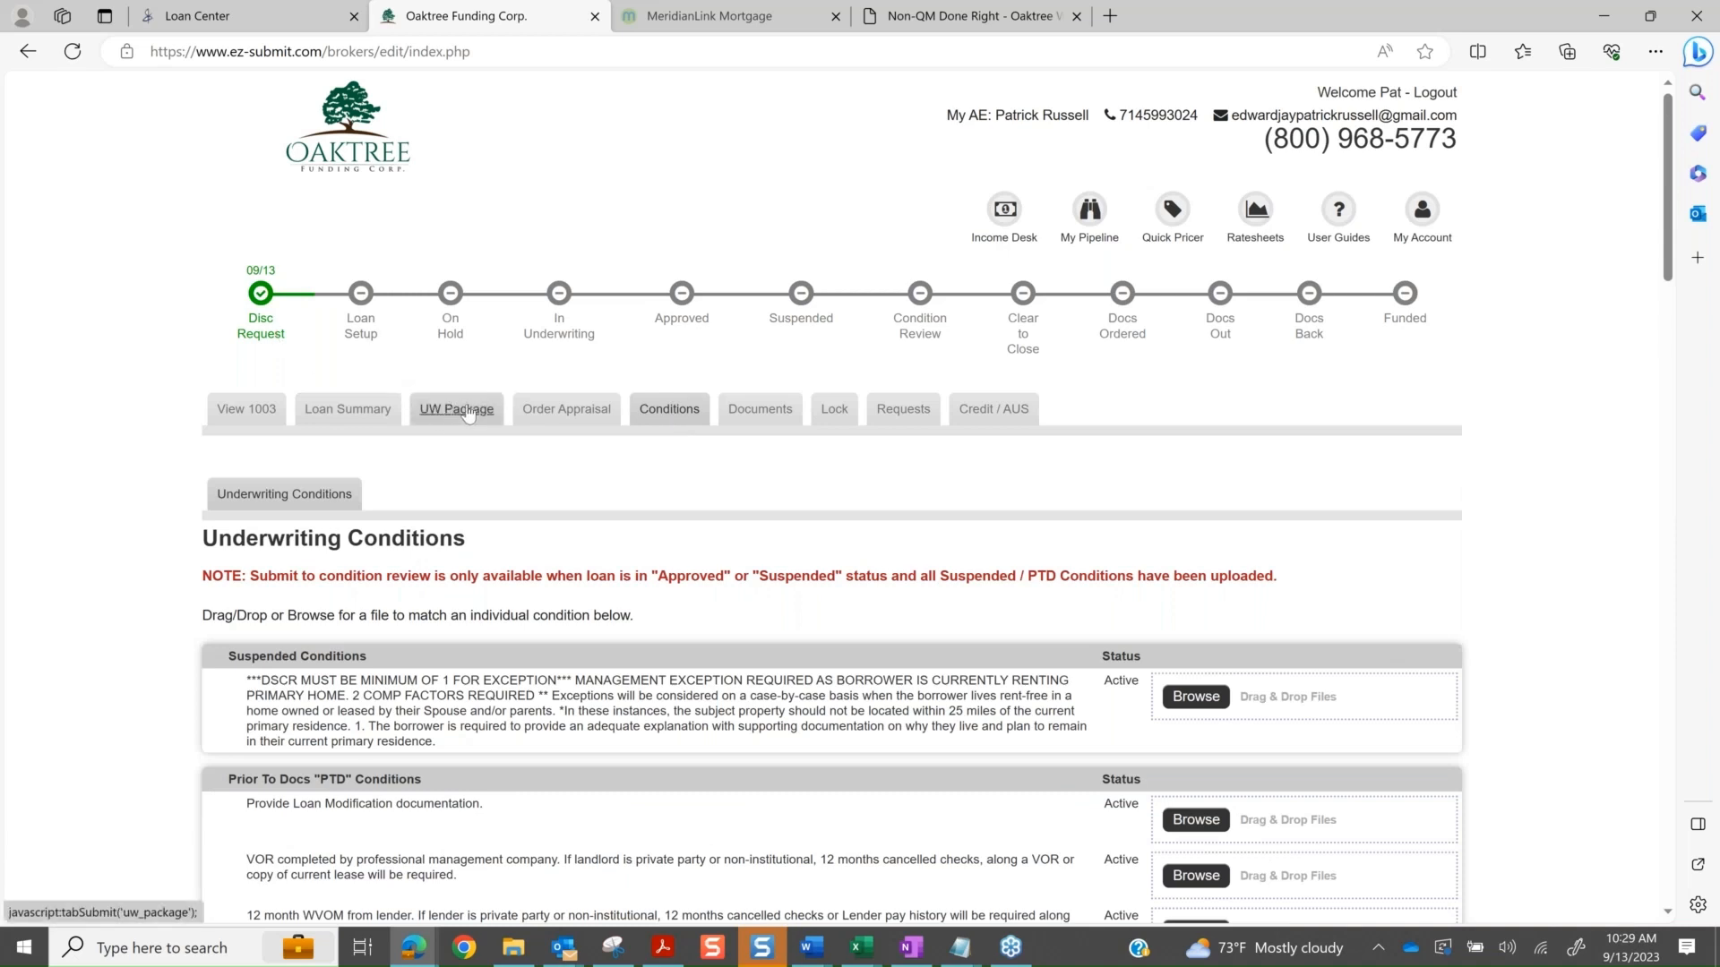
click(466, 413)
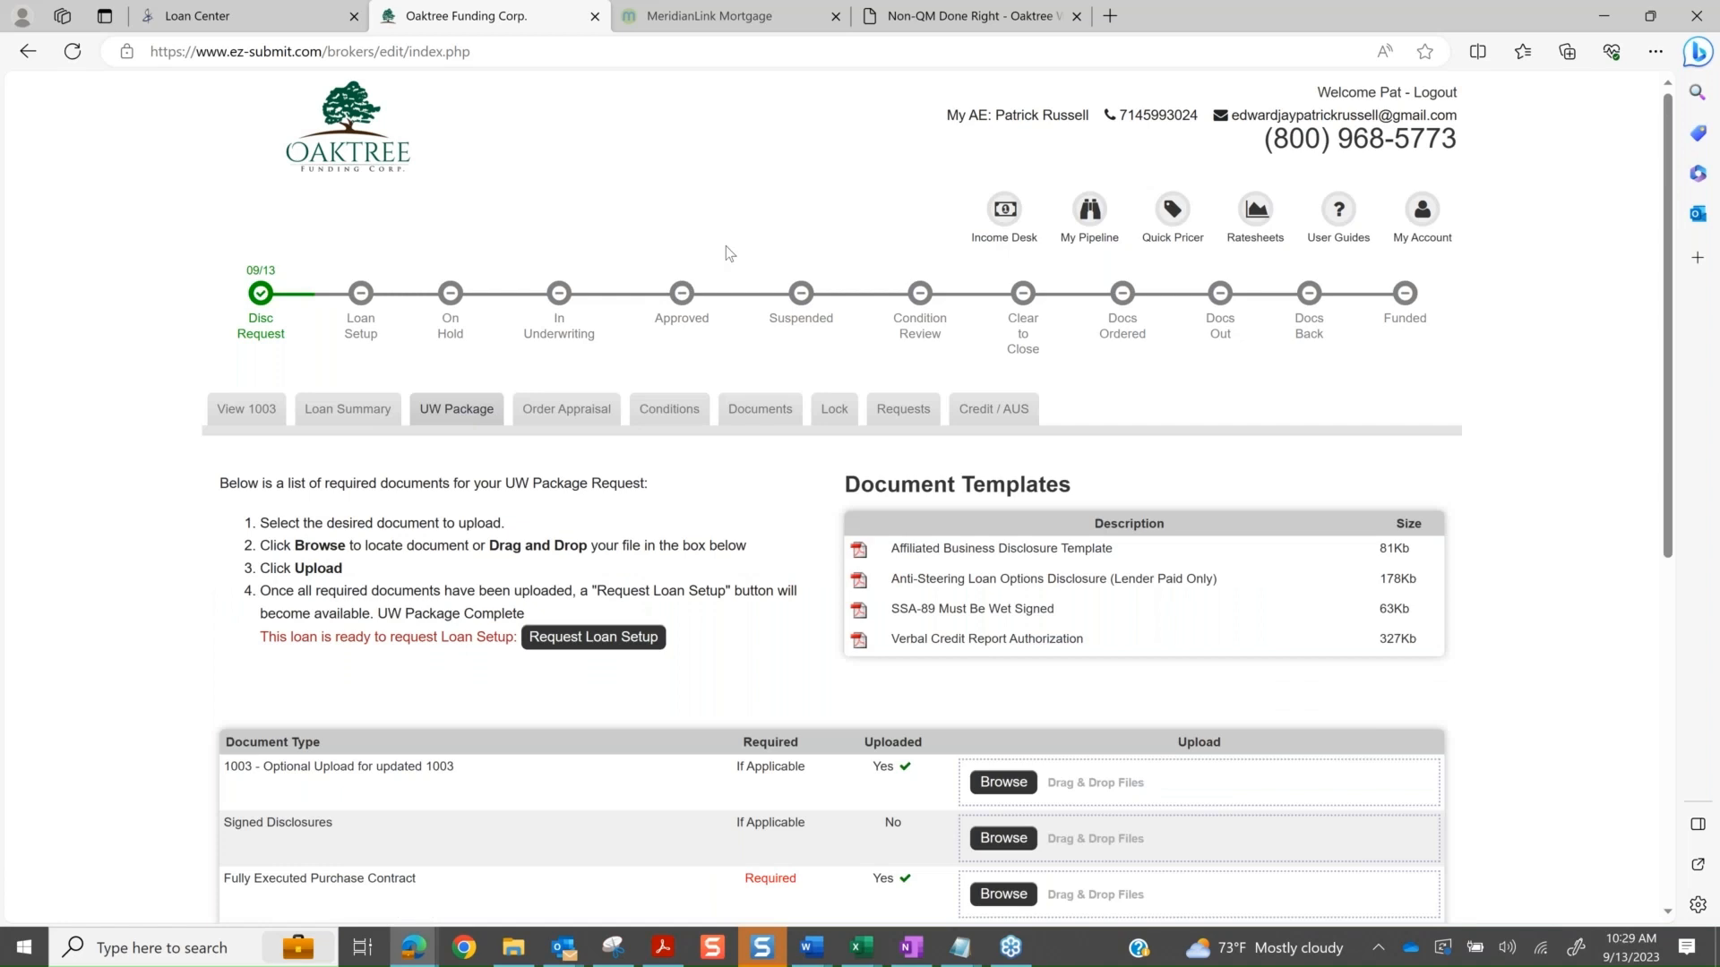
scroll(728, 252, down, 3)
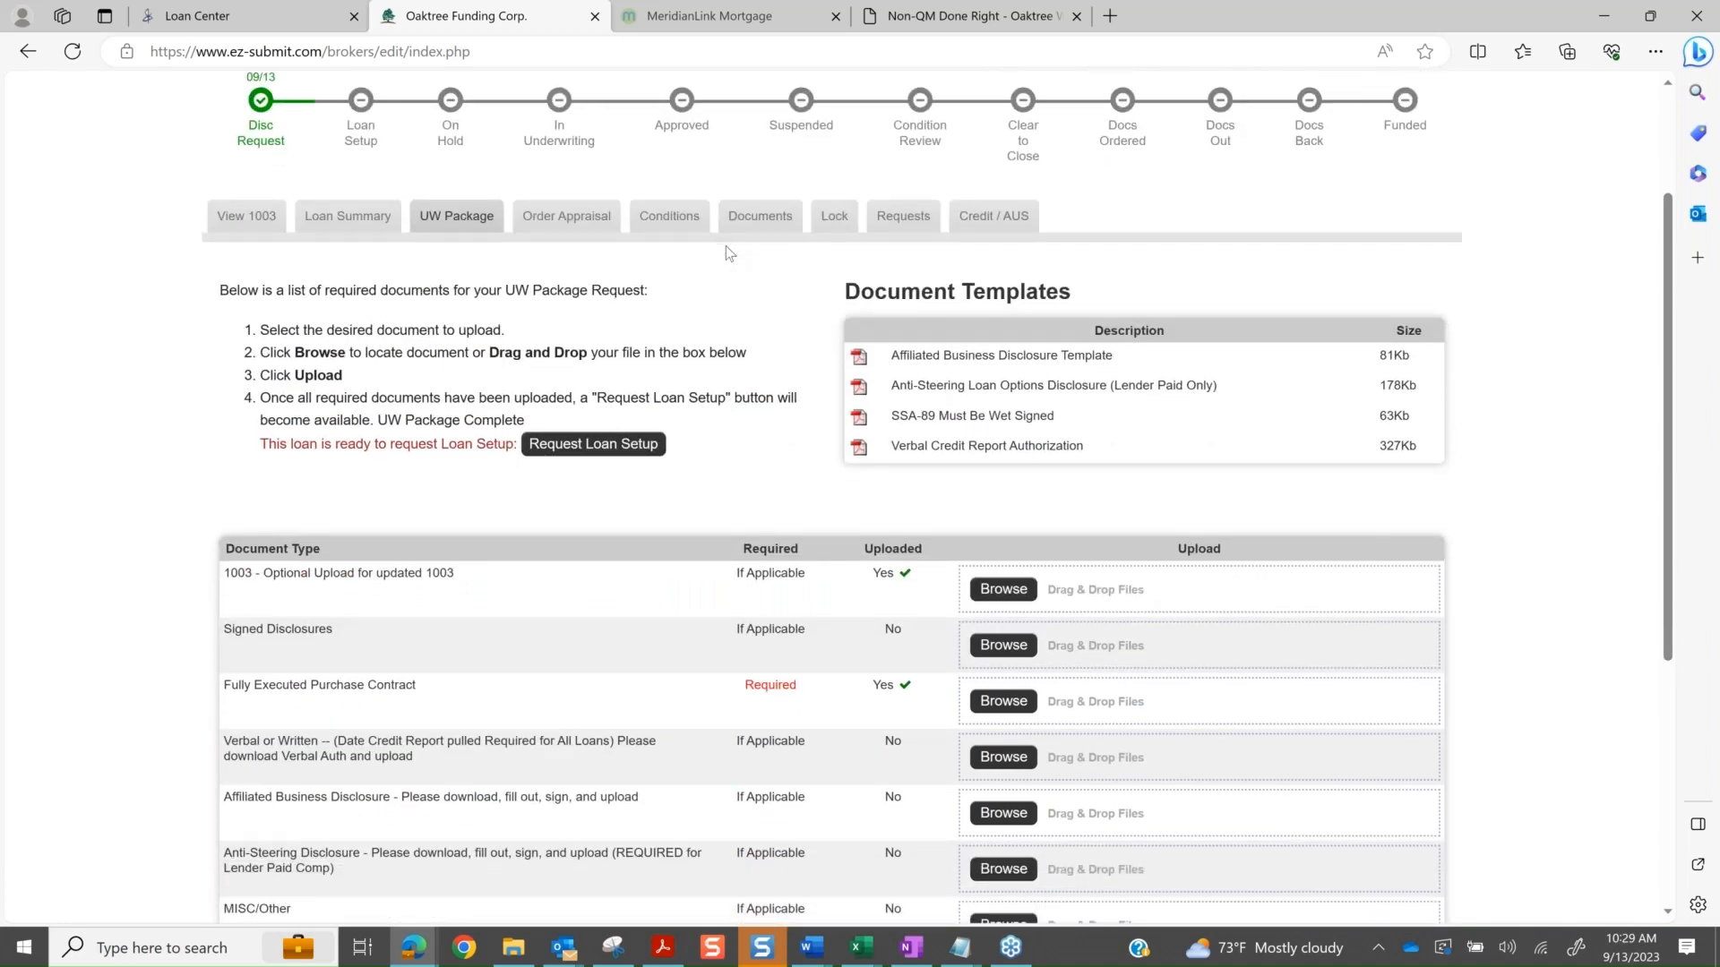
- Upload the DummyDocumentToPushPastUWPackage PDF from the Desktop folder as the Fully Executed Purchase Contract in the UW package
scroll(726, 245, down, 2)
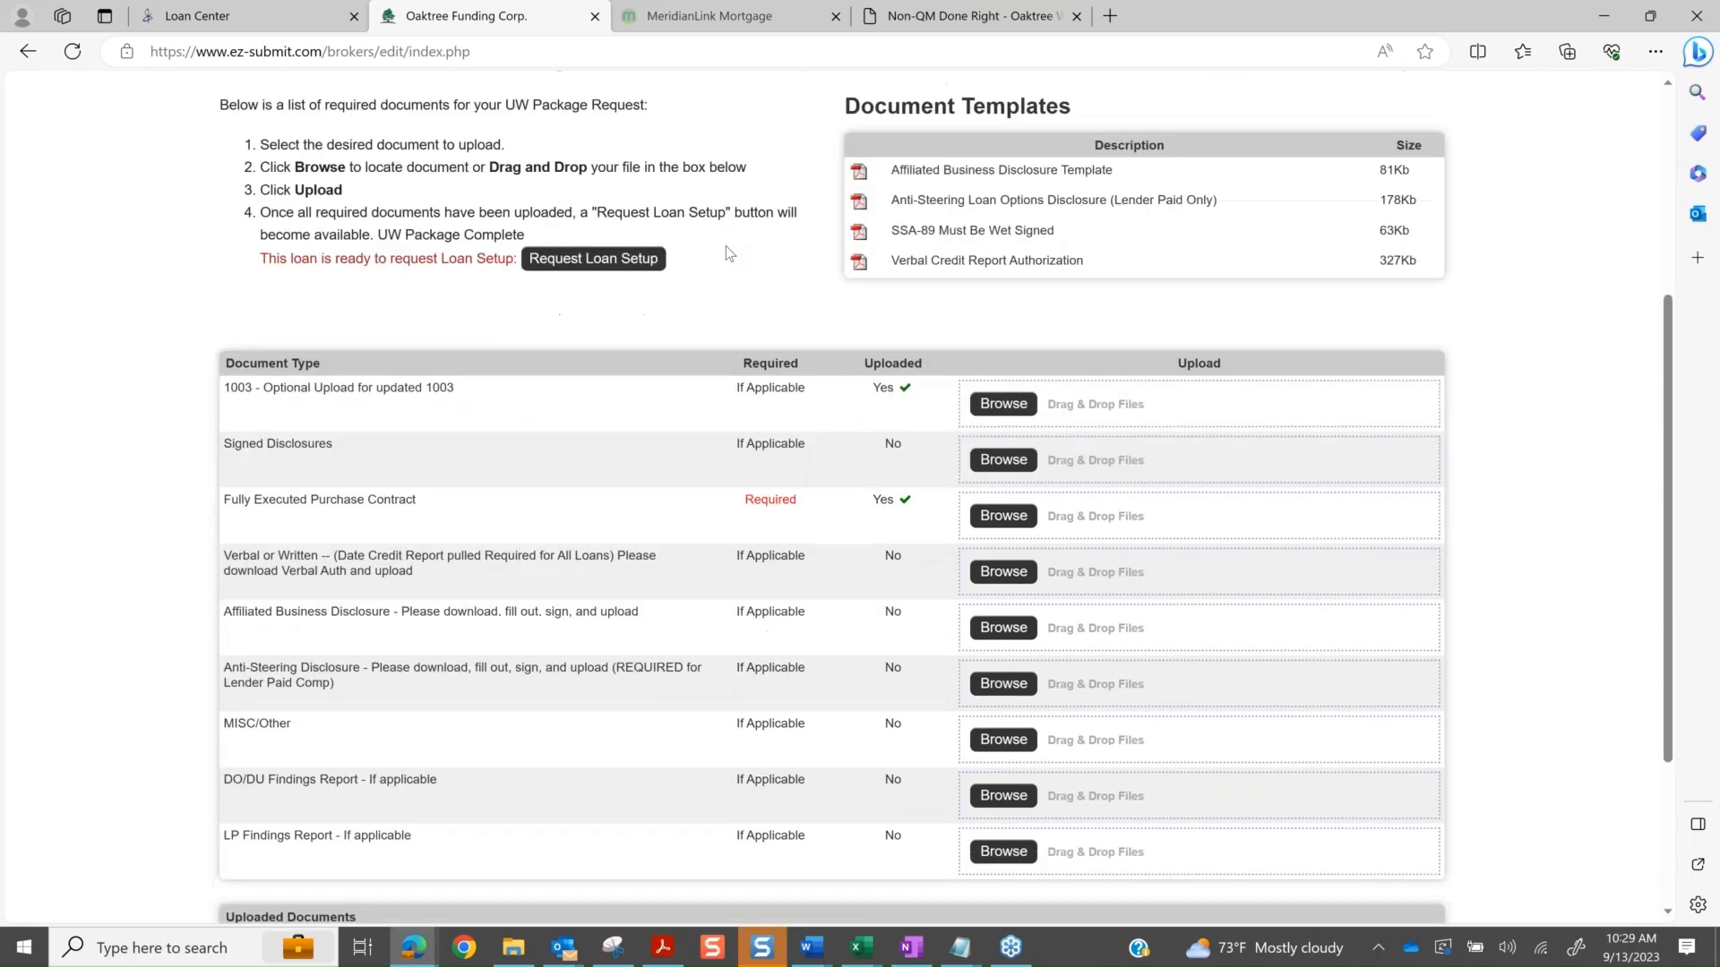
scroll(727, 253, down, 1)
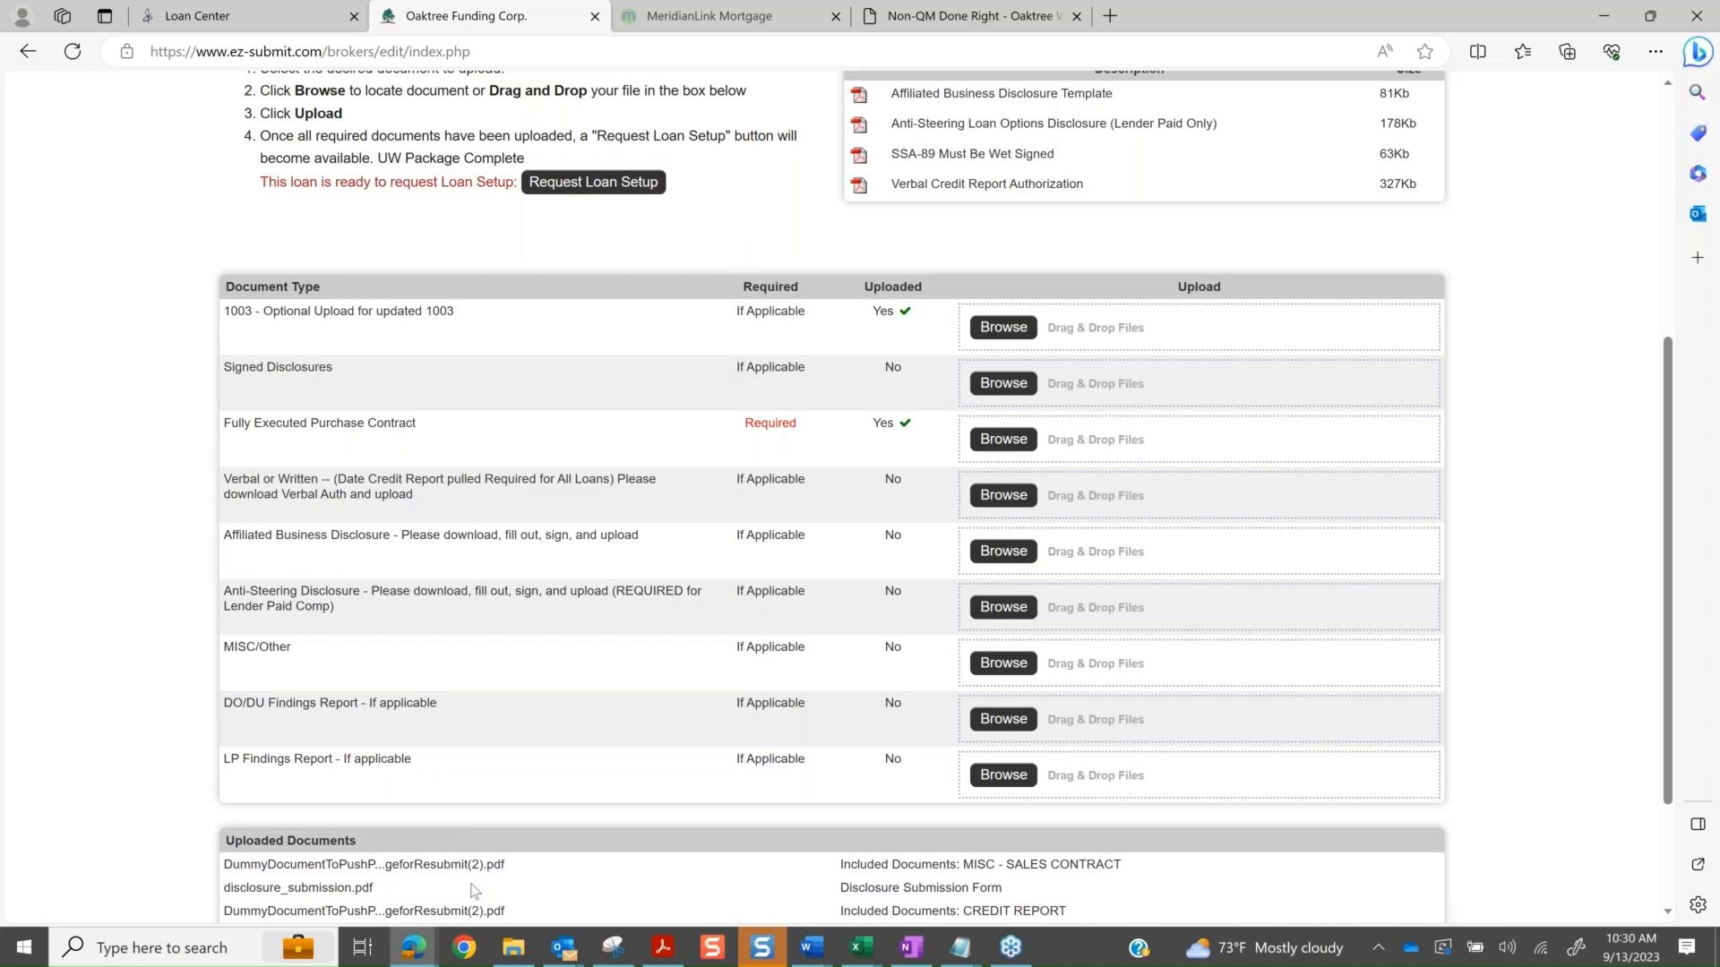
key(alt+Tab)
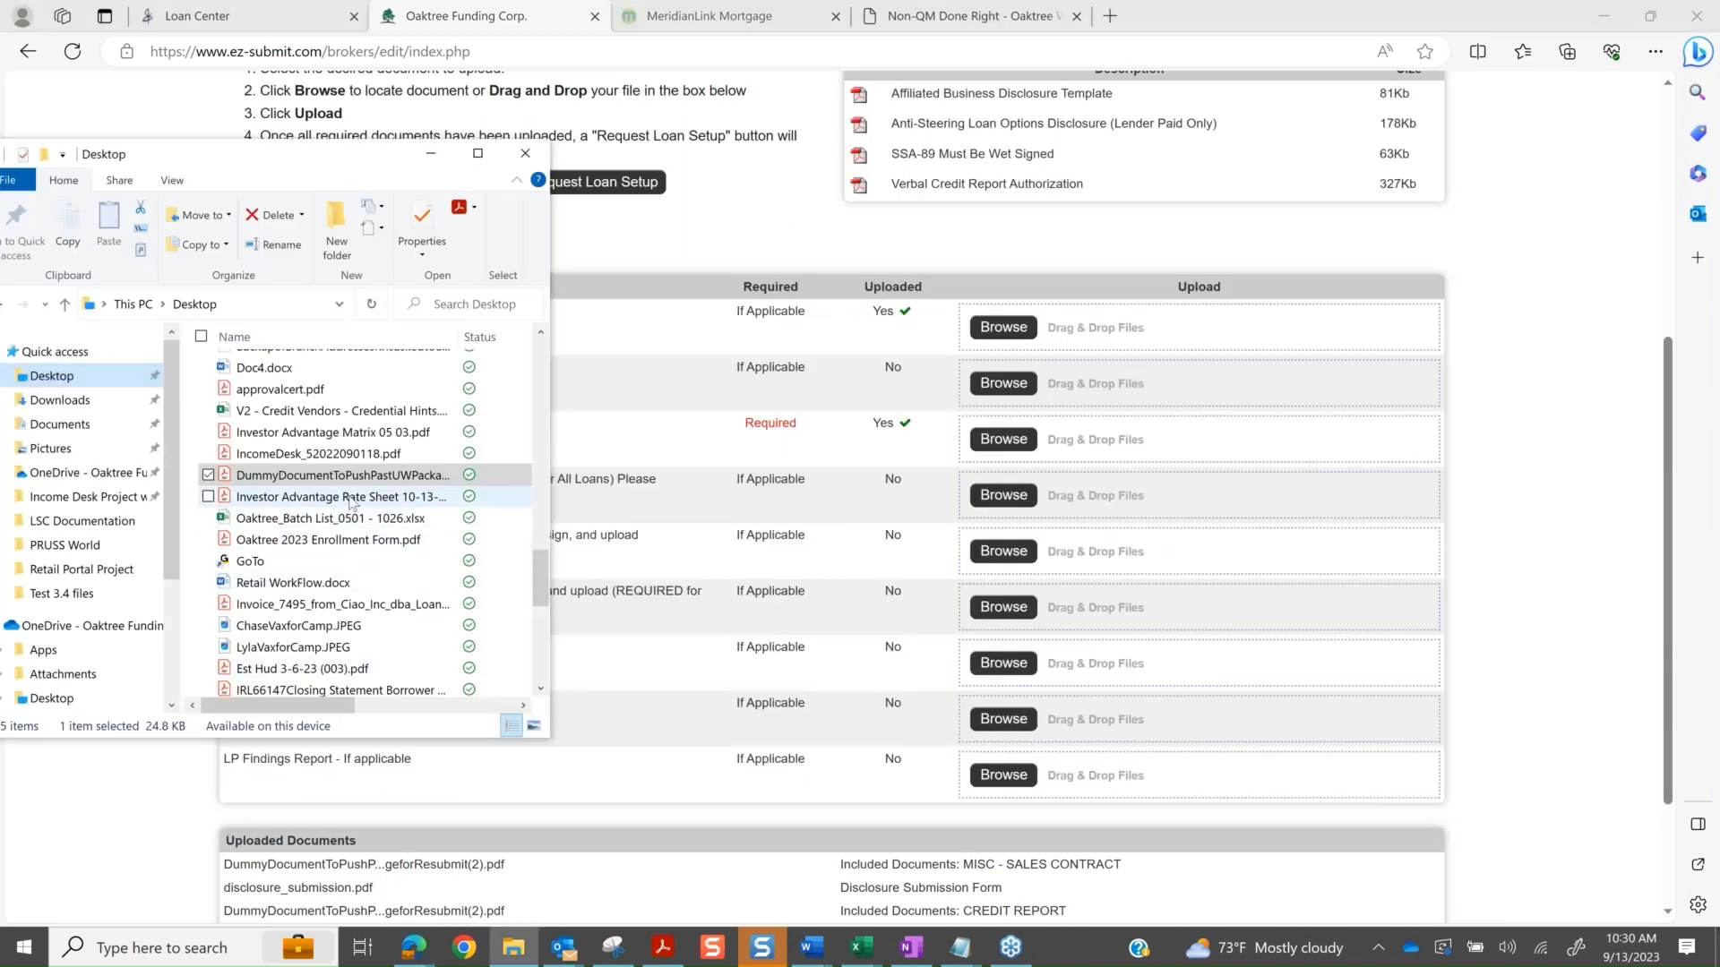
drag(369, 476, 1195, 457)
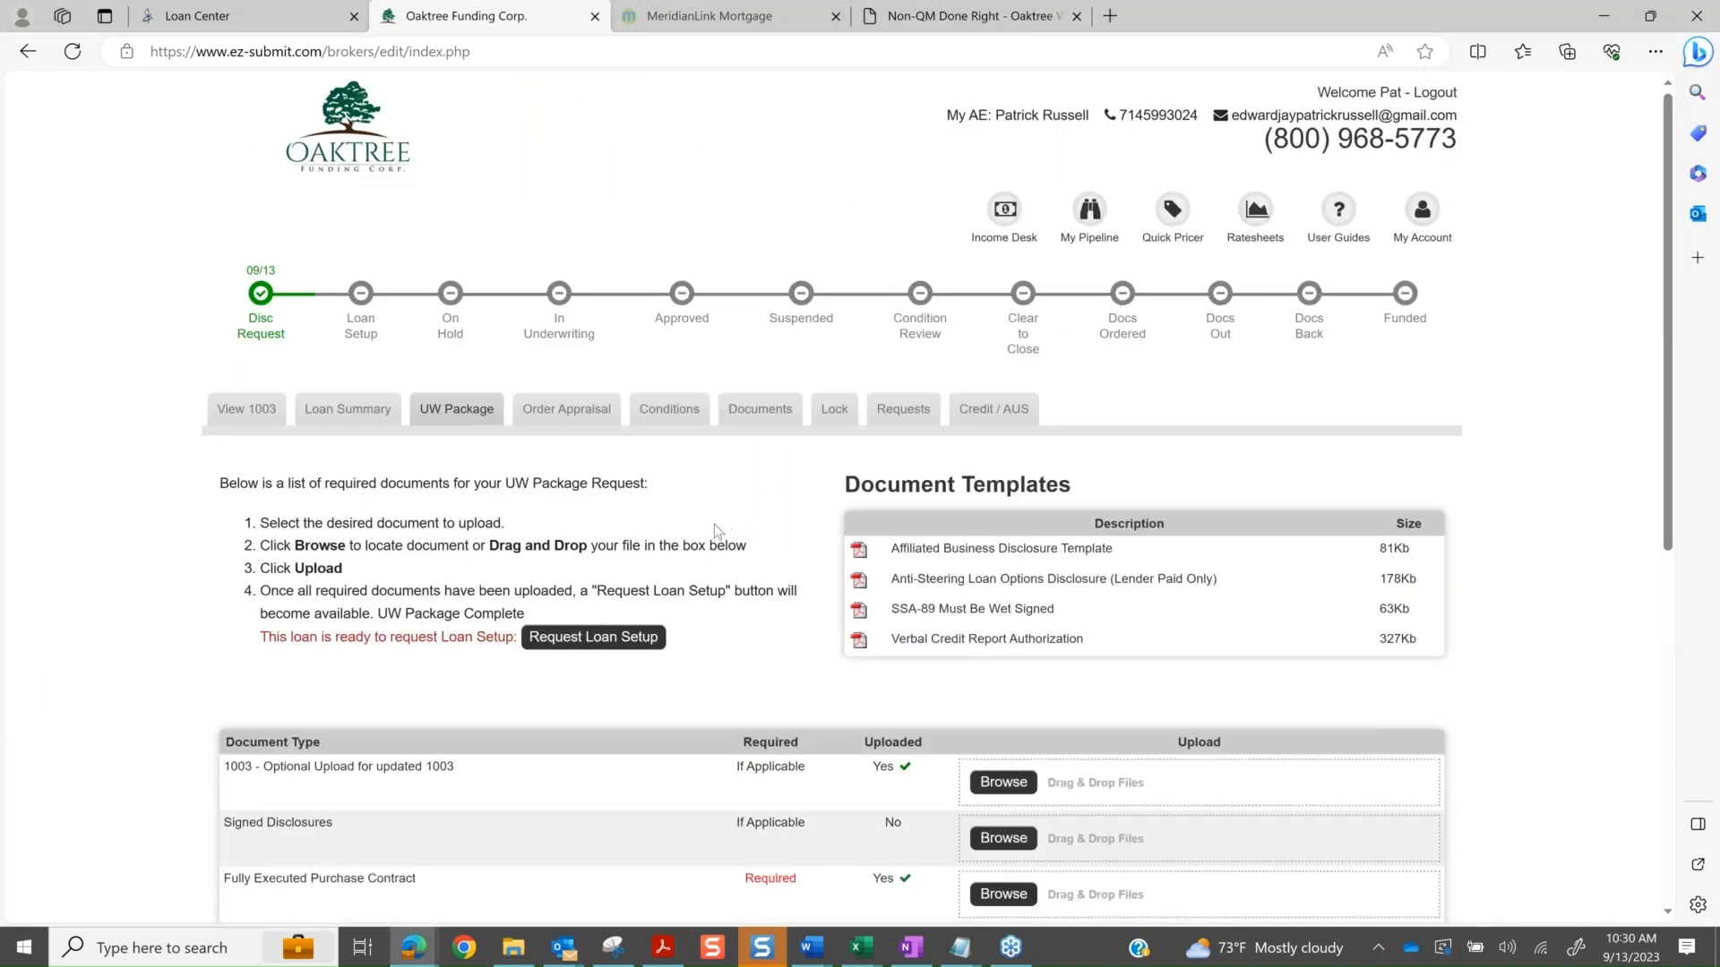
- Request loan setup for the loan from its UW package page
scroll(713, 524, down, 3)
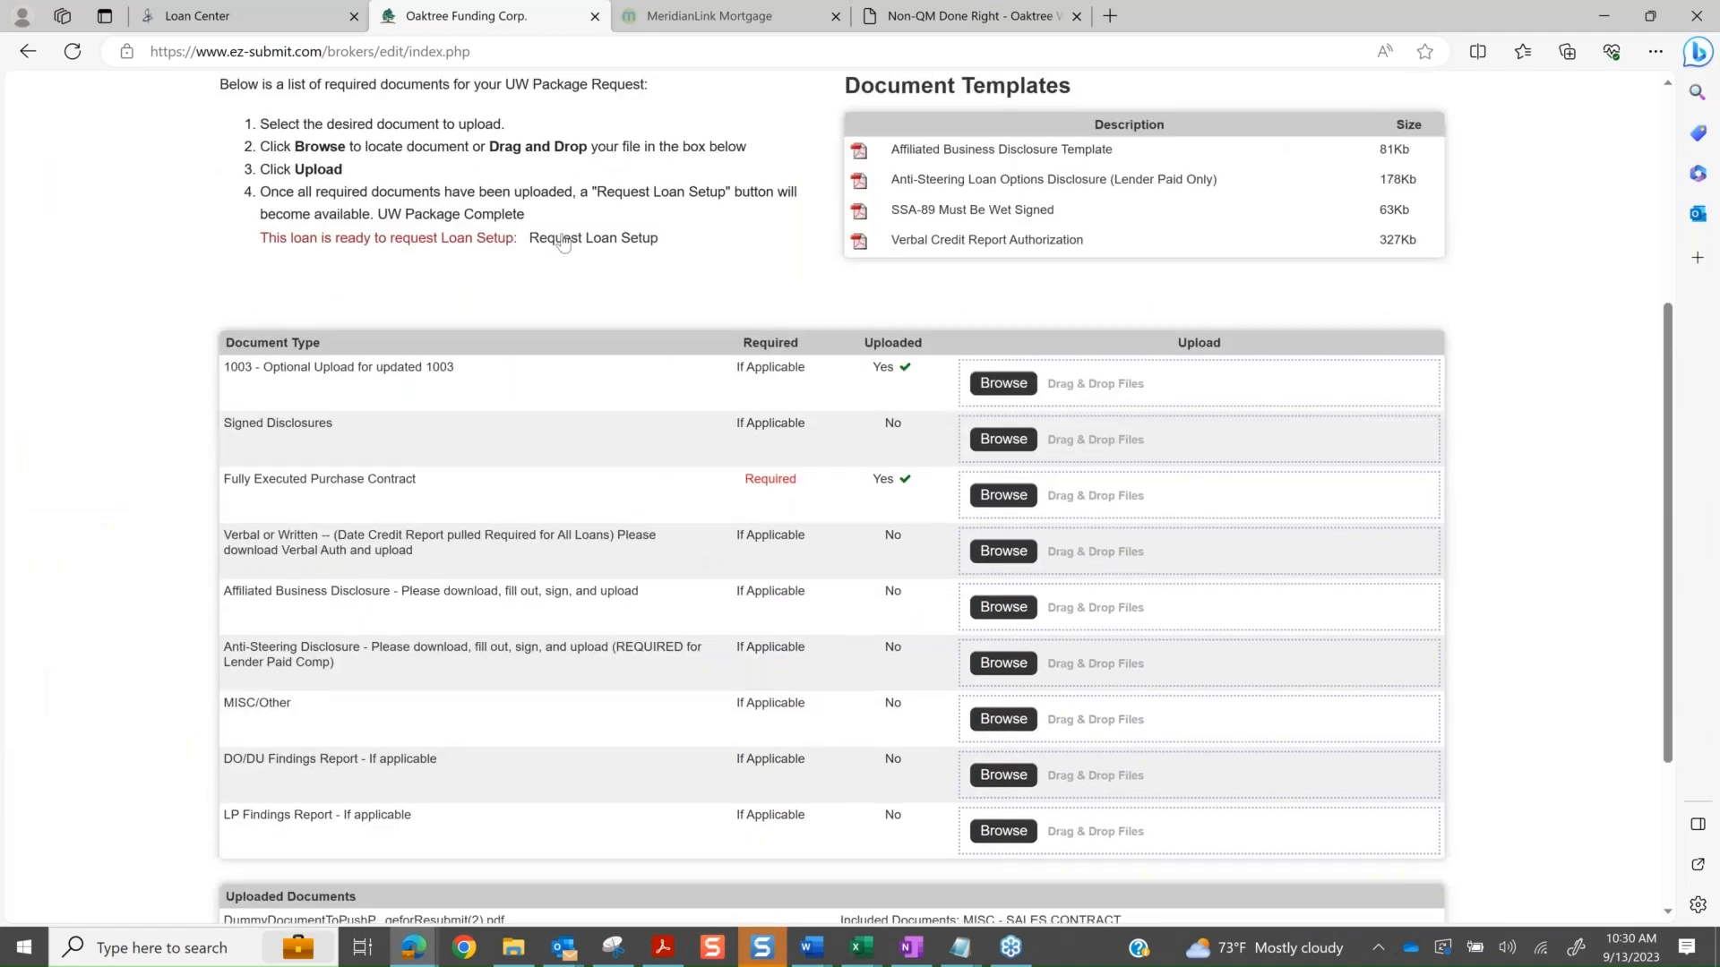
click(566, 240)
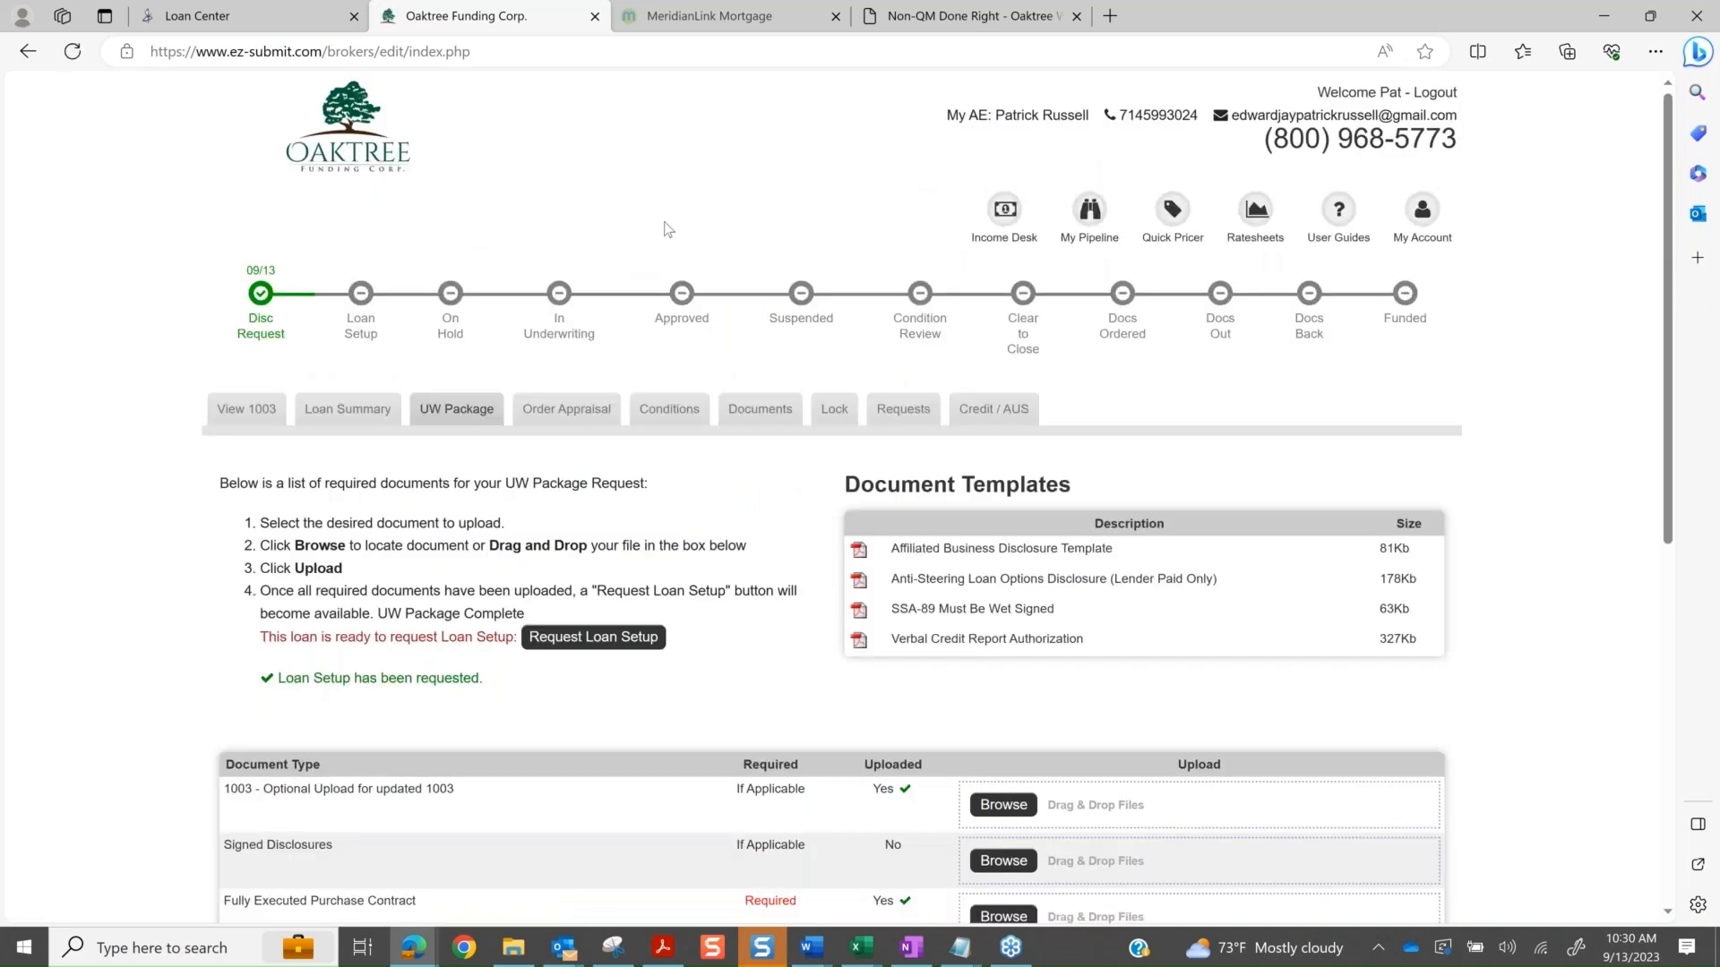
- Review the UW package document list, and reload the page, agreeing to resubmit the form, to refresh the loan's milestone status
scroll(667, 229, down, 2)
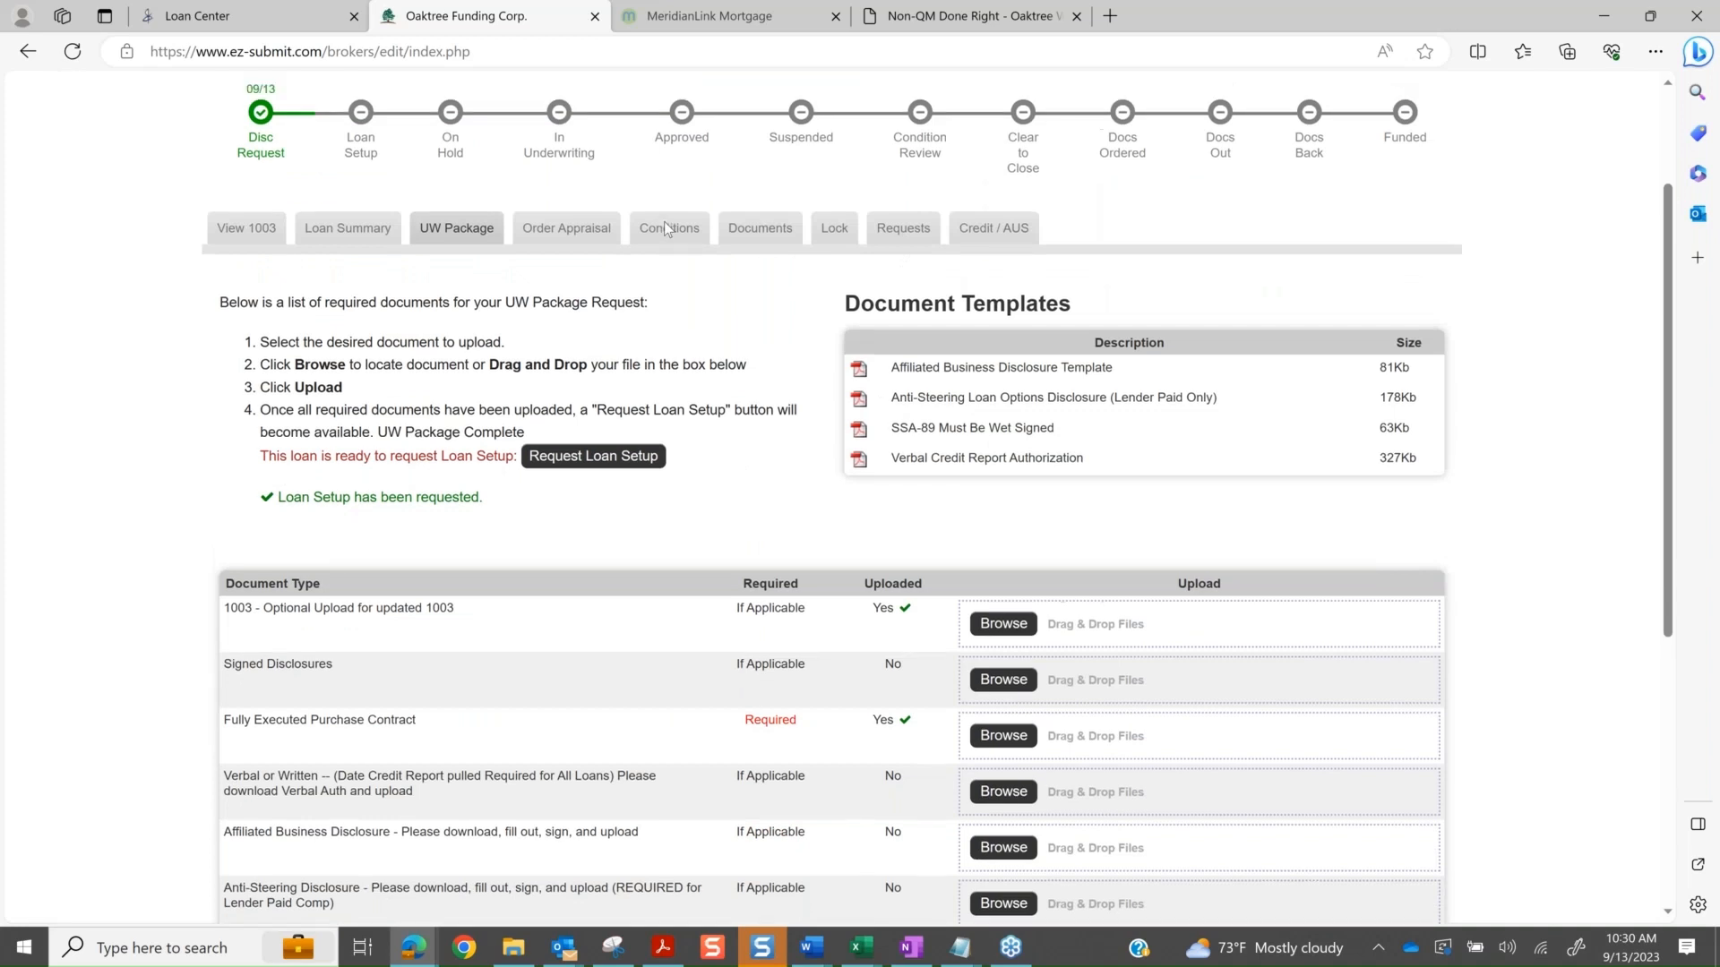
scroll(667, 229, down, 2)
scroll(668, 229, down, 1)
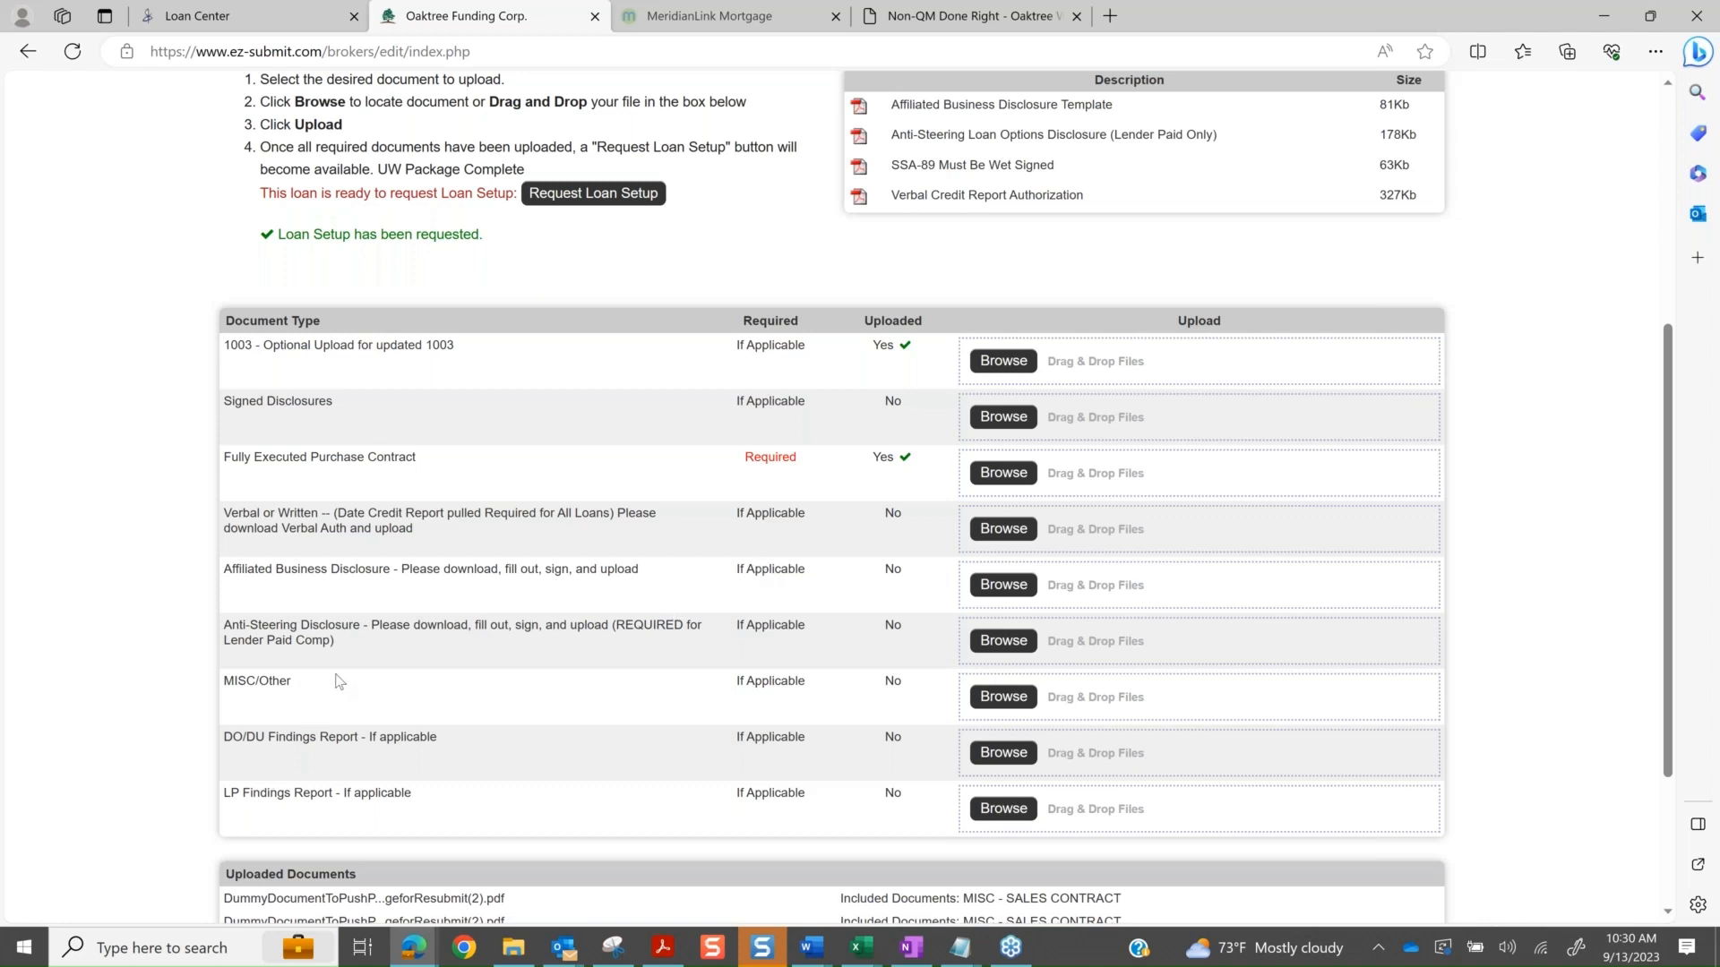
scroll(548, 714, down, 1)
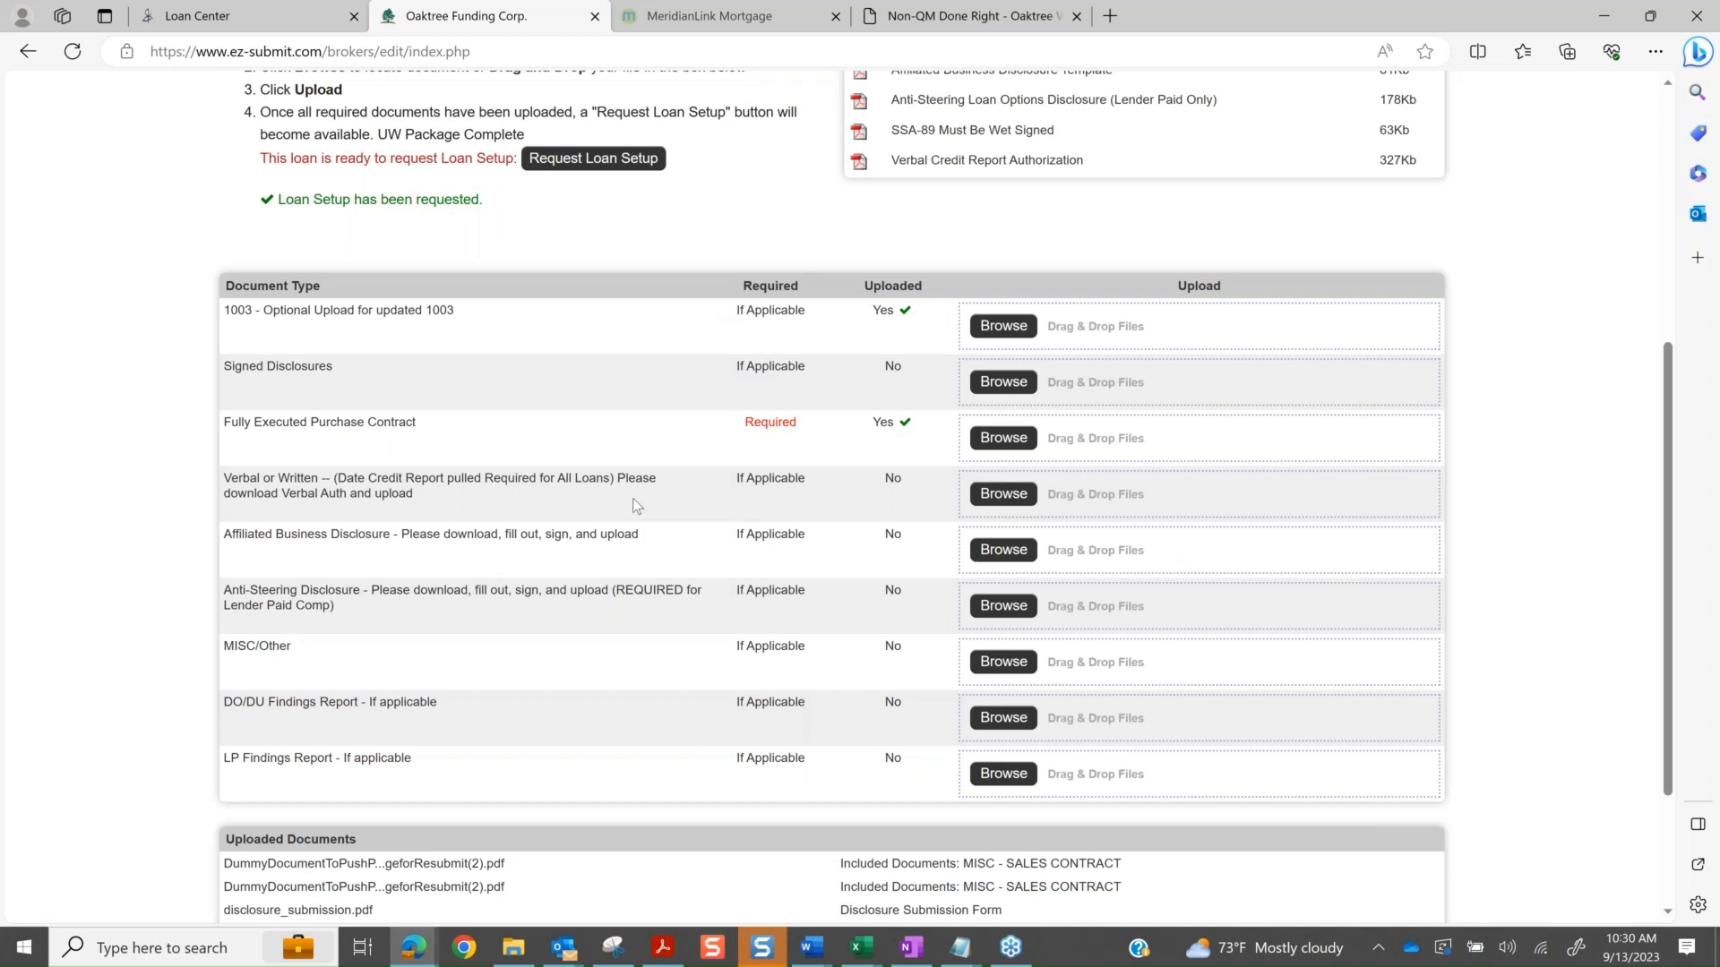
scroll(633, 498, down, 2)
scroll(633, 498, up, 2)
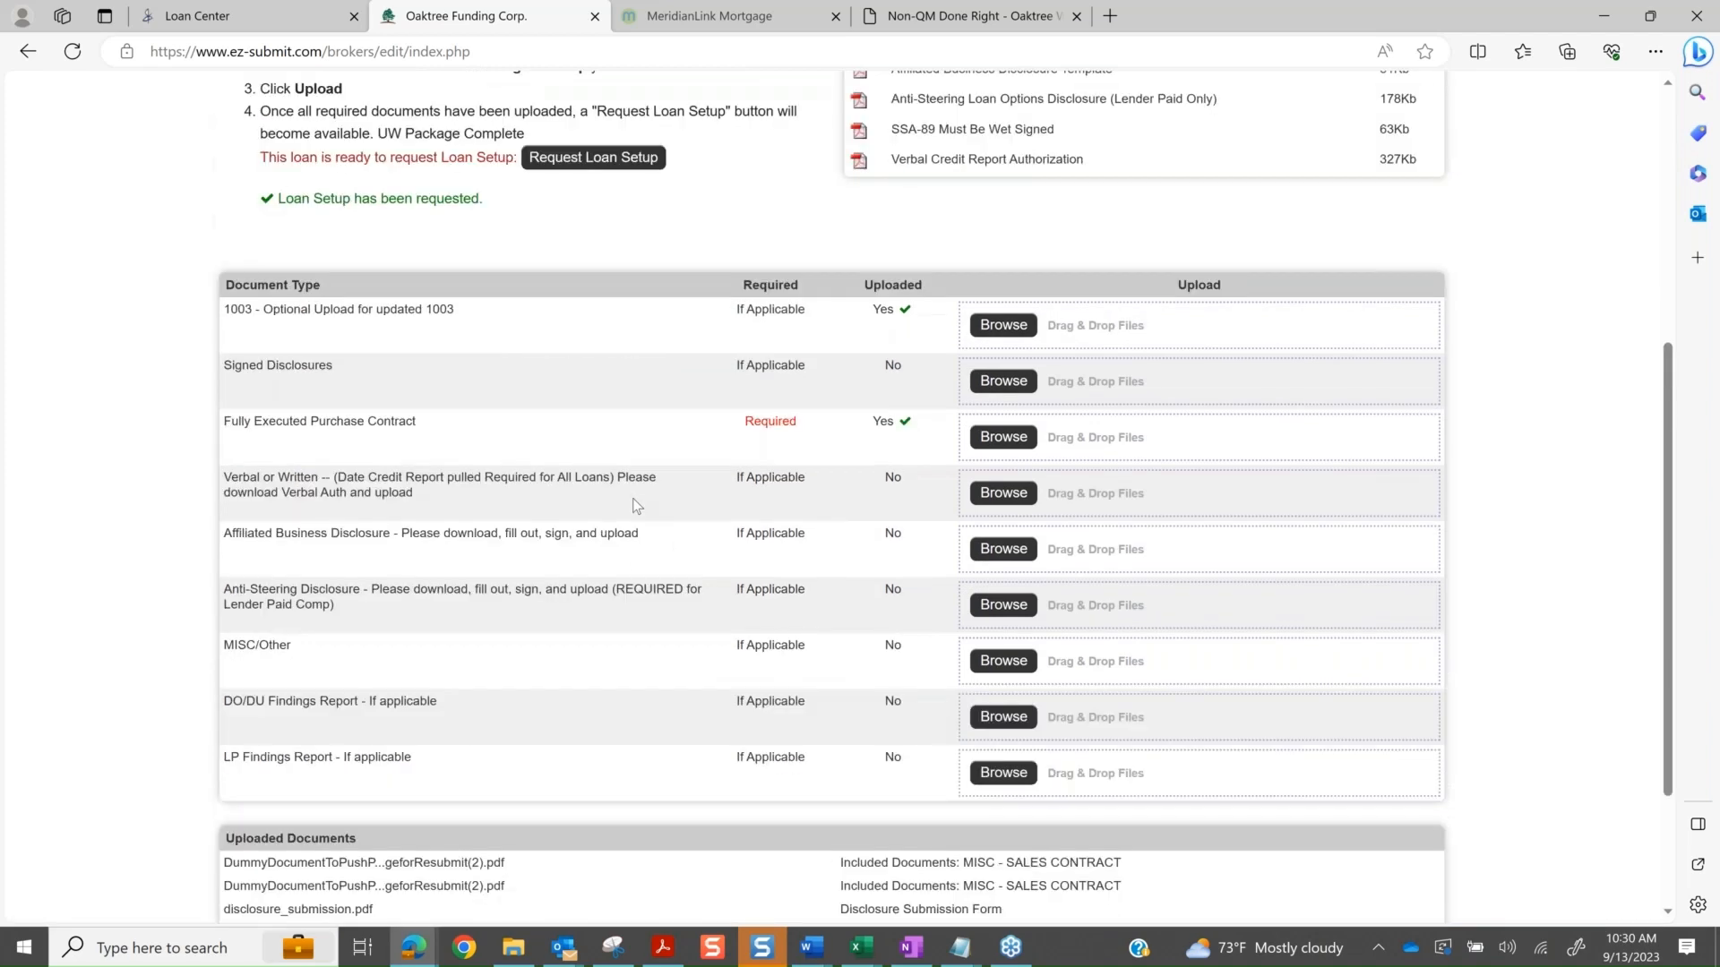
scroll(632, 498, up, 4)
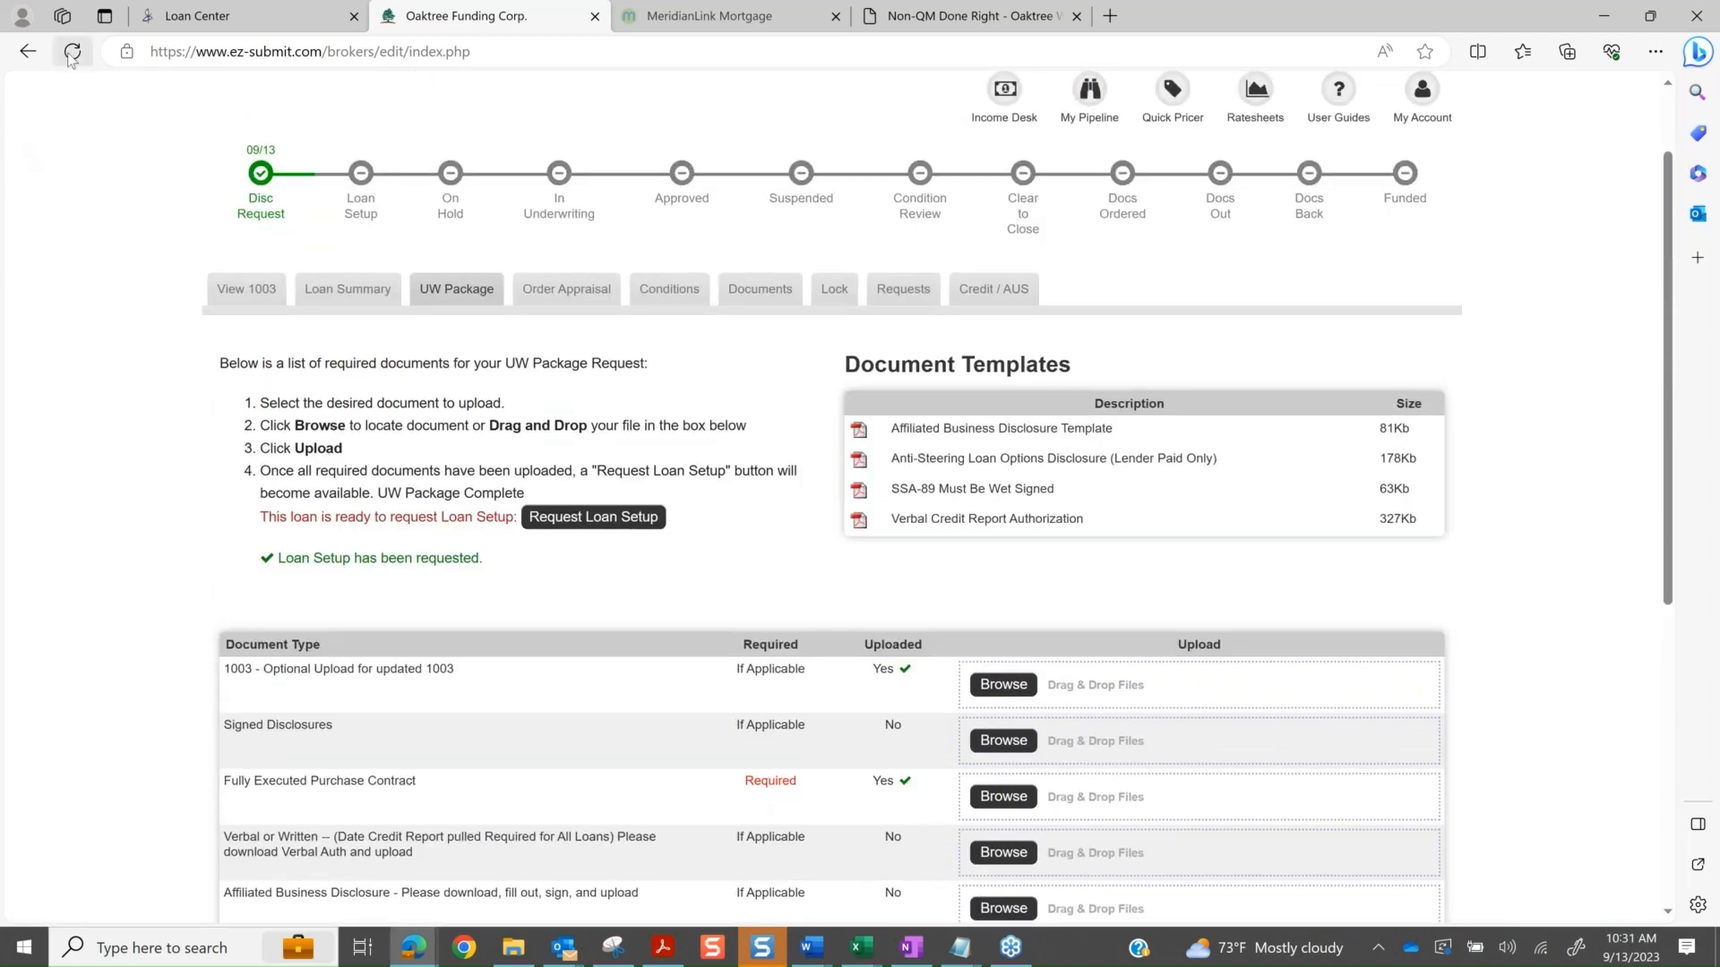
click(72, 54)
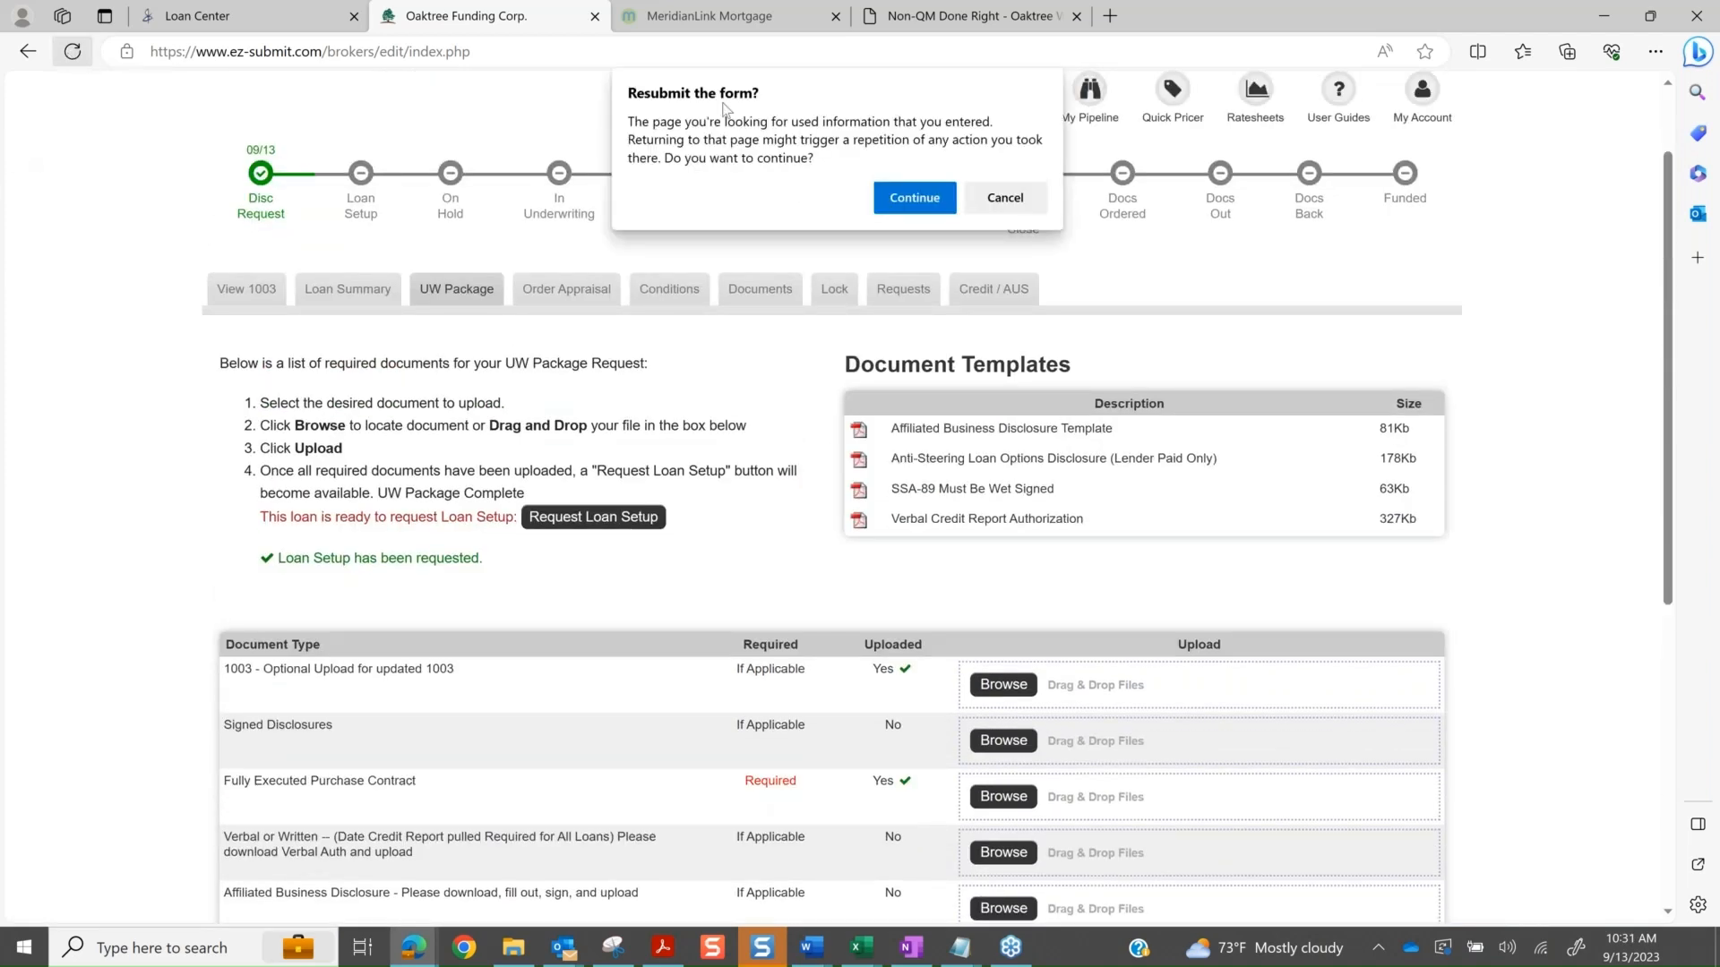
click(915, 197)
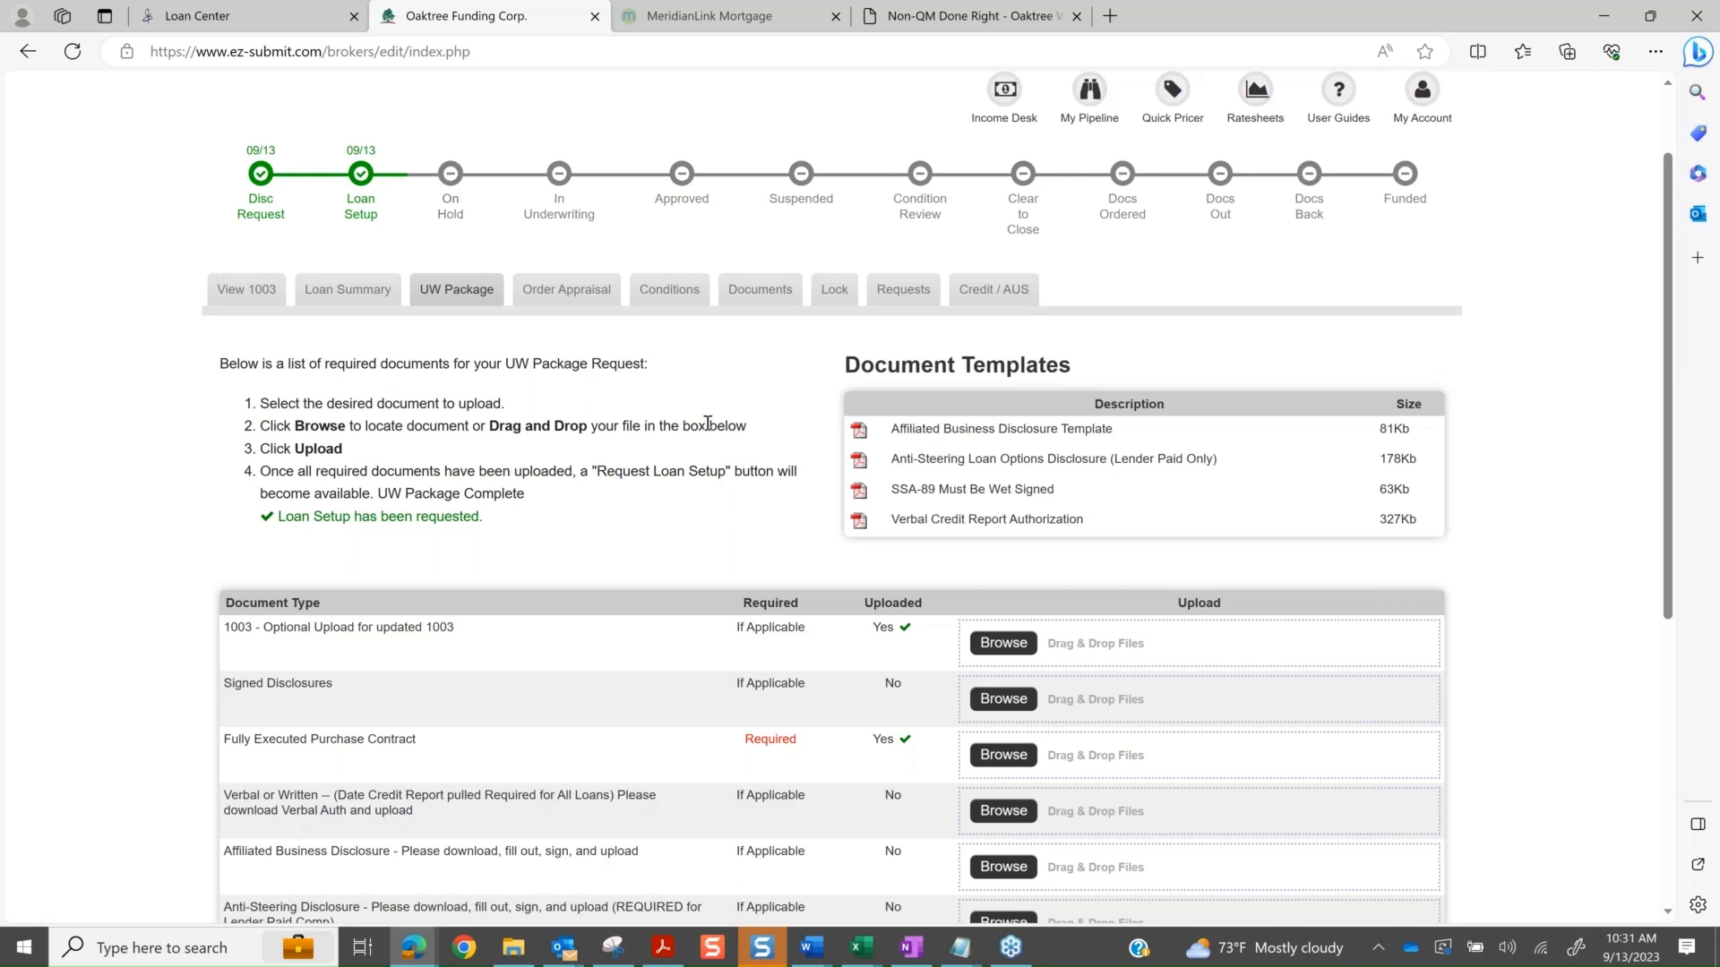
- Examine the UW package's document types, their upload status, and the uploaded documents list against the loan's milestone timeline
scroll(697, 504, down, 1)
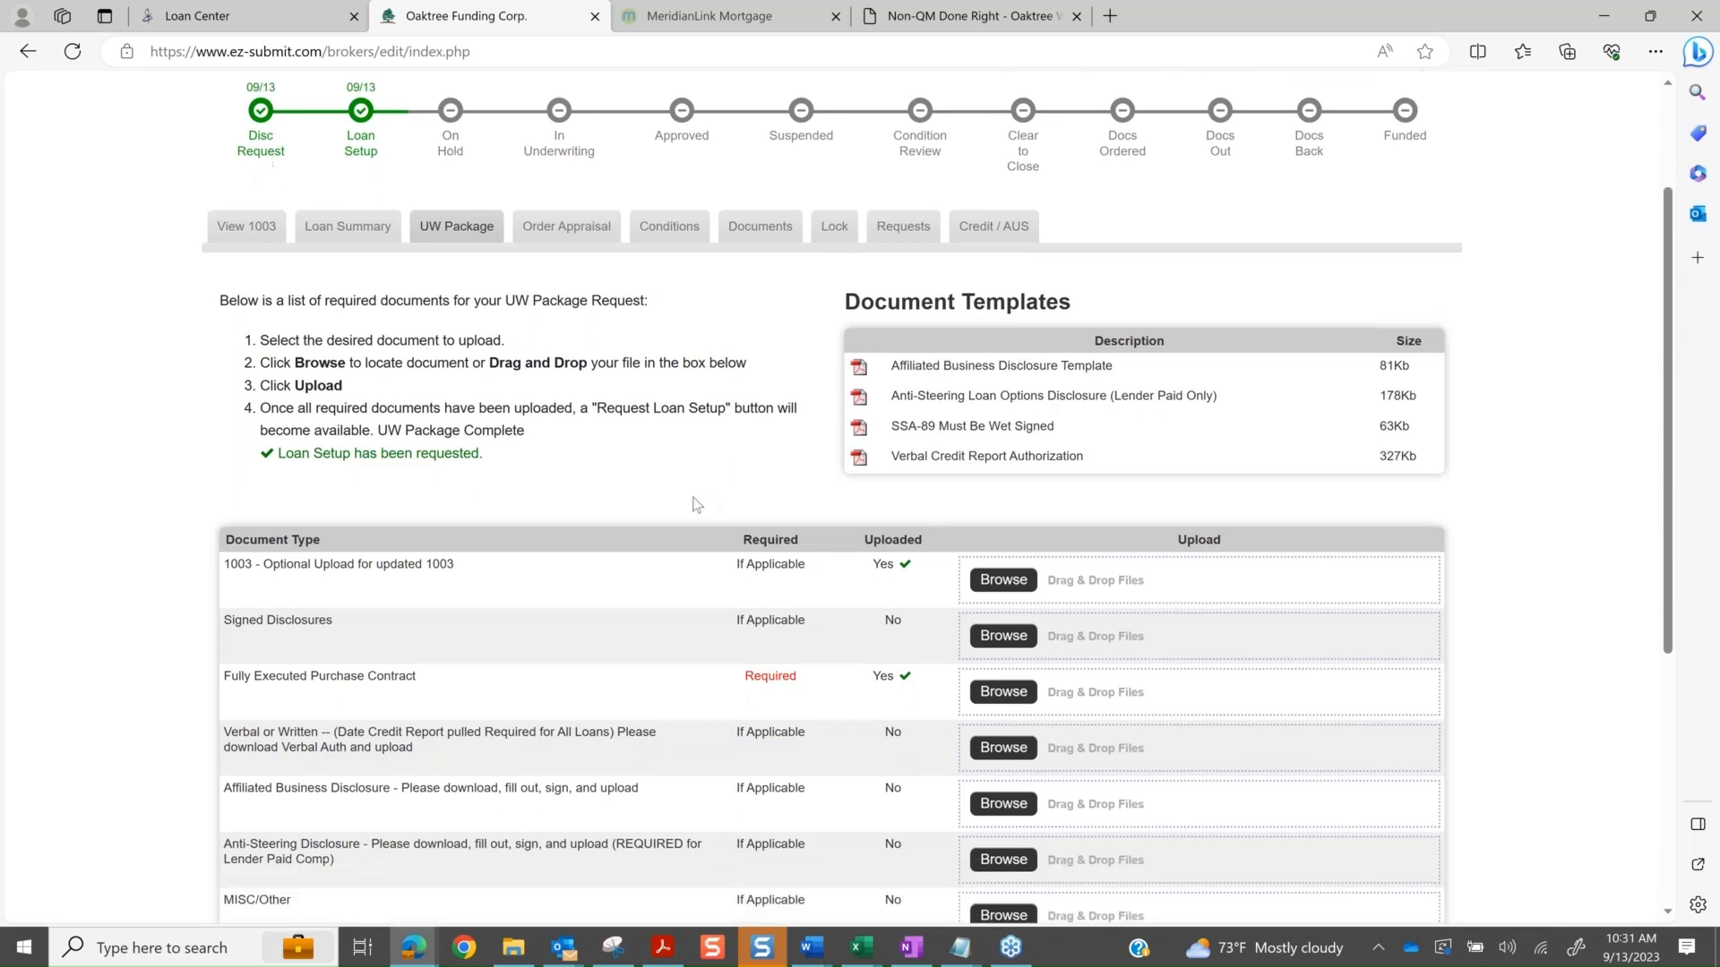
scroll(697, 504, down, 3)
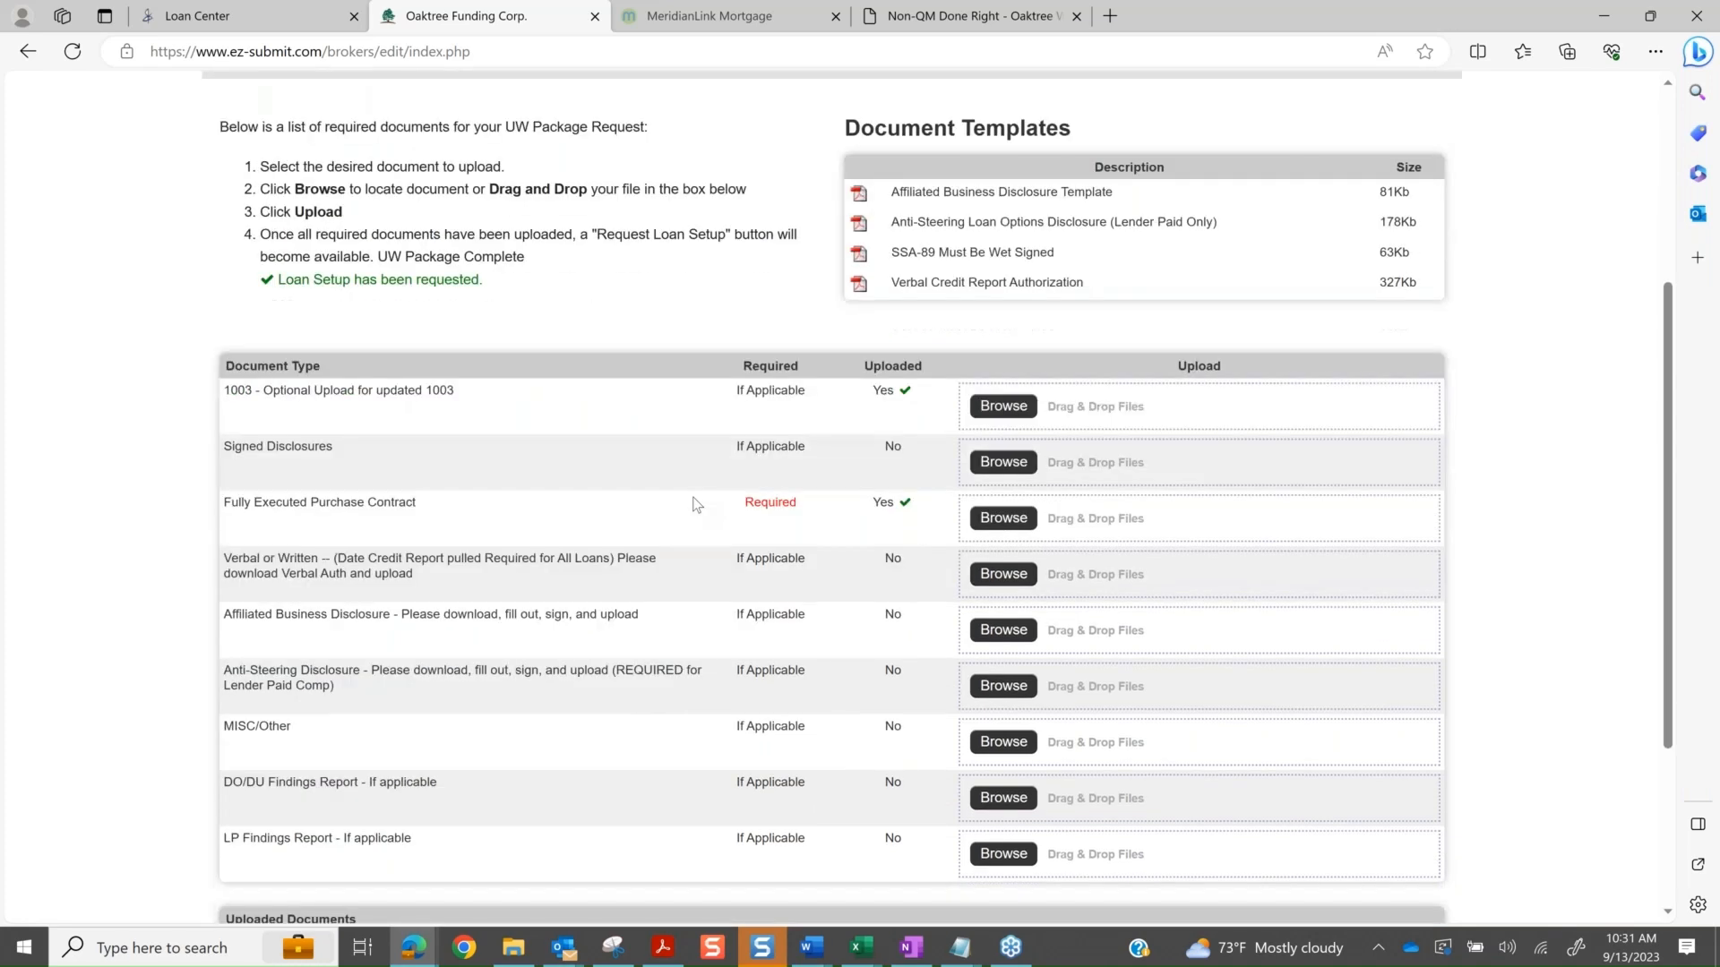
scroll(697, 504, down, 2)
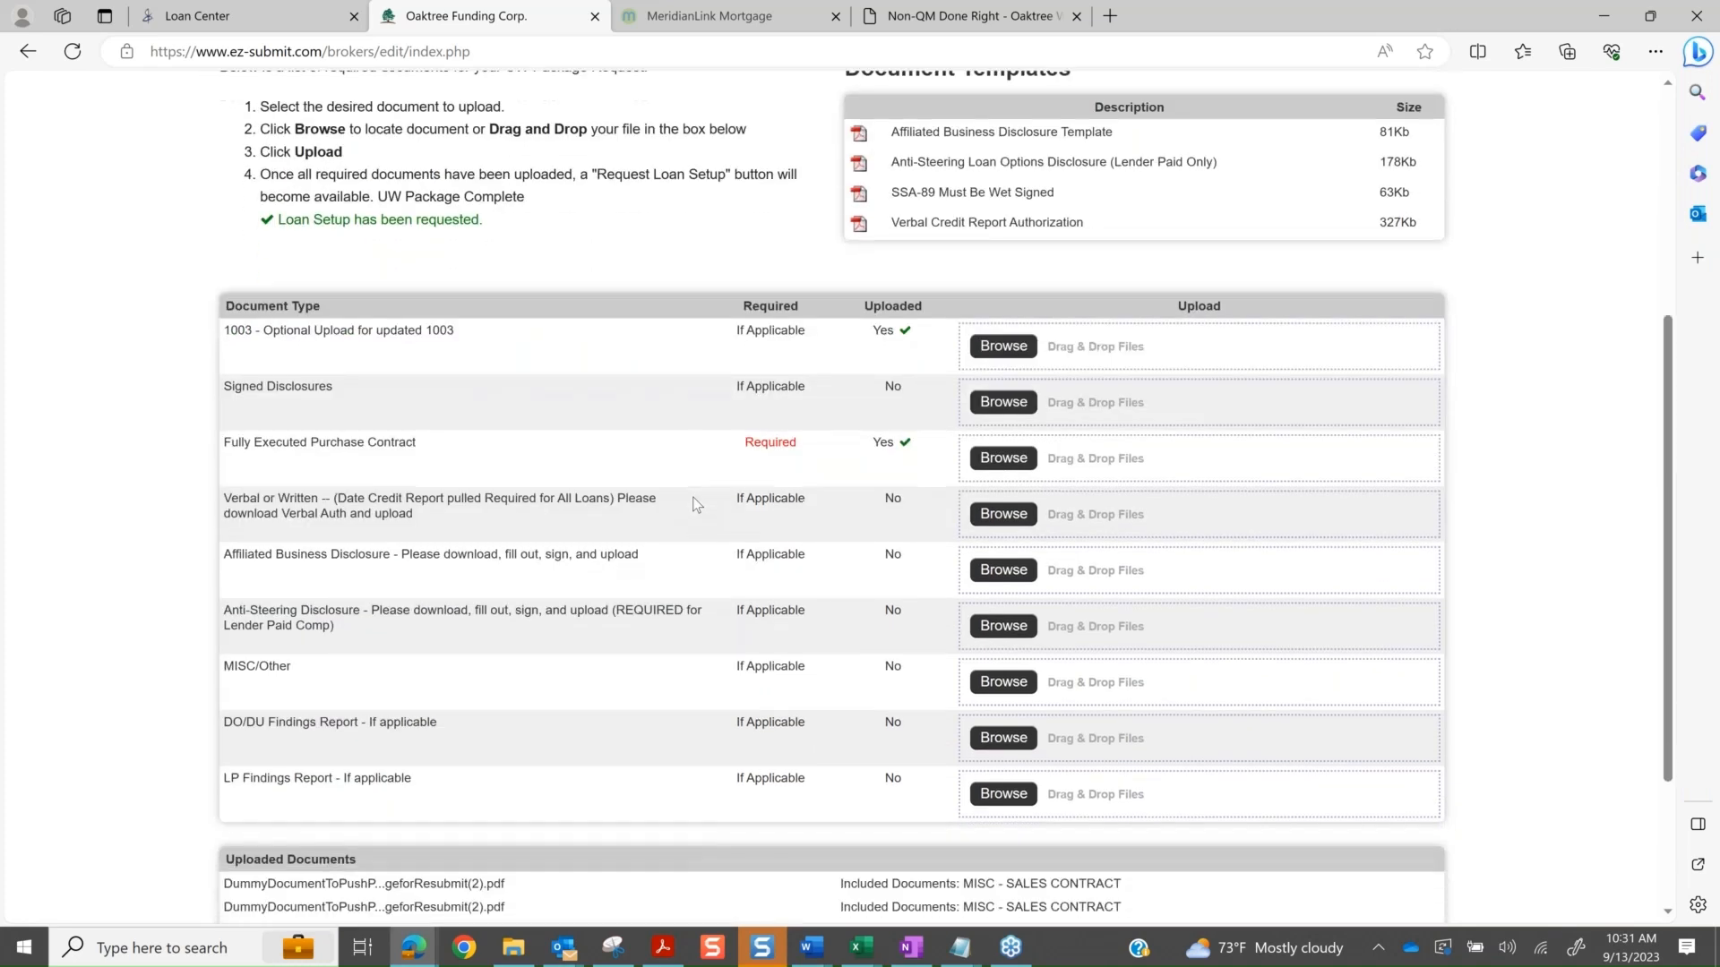
scroll(696, 505, down, 1)
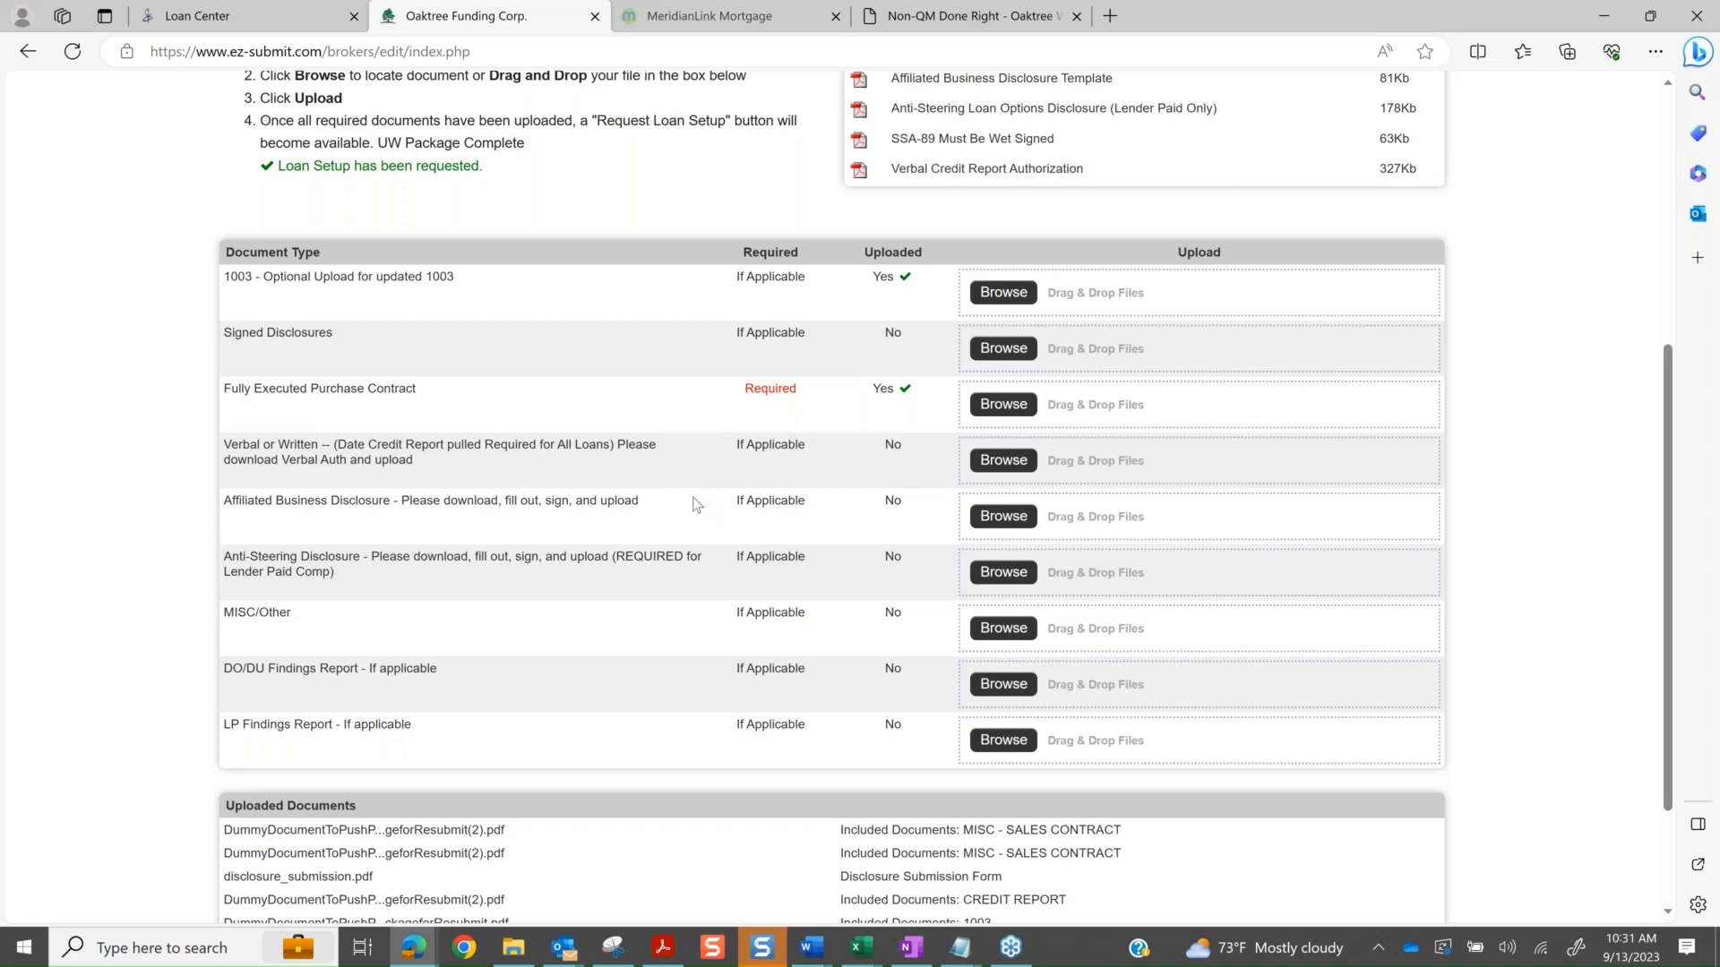
scroll(697, 505, up, 4)
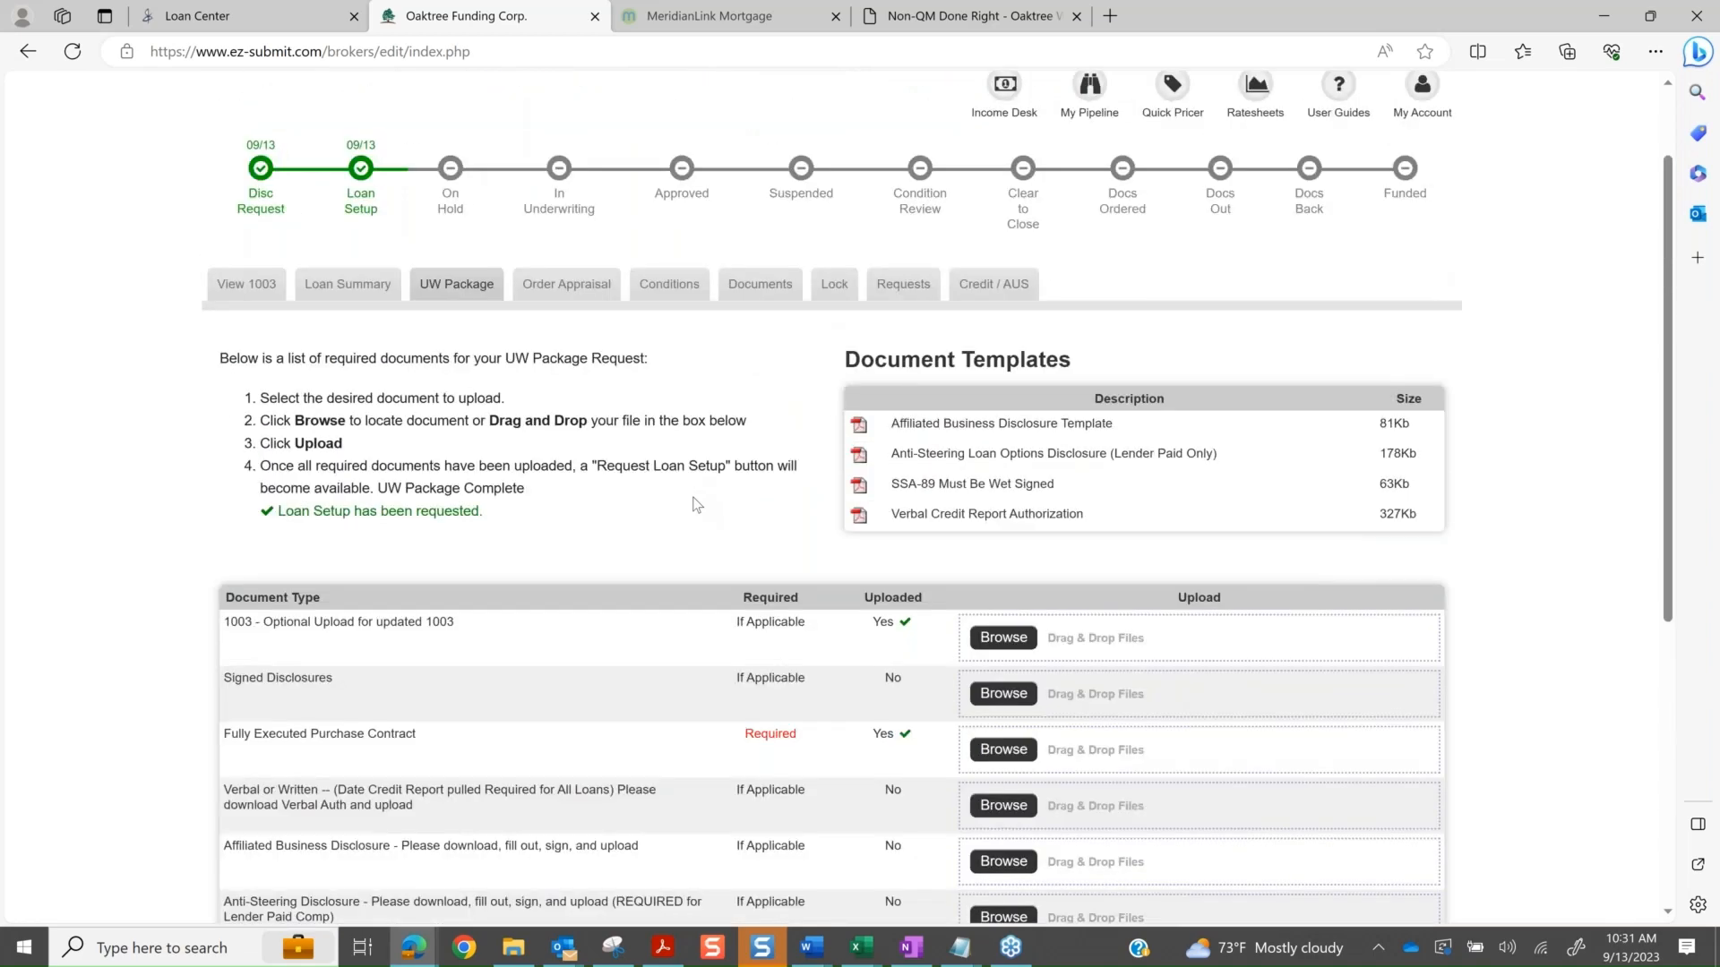
scroll(697, 505, down, 6)
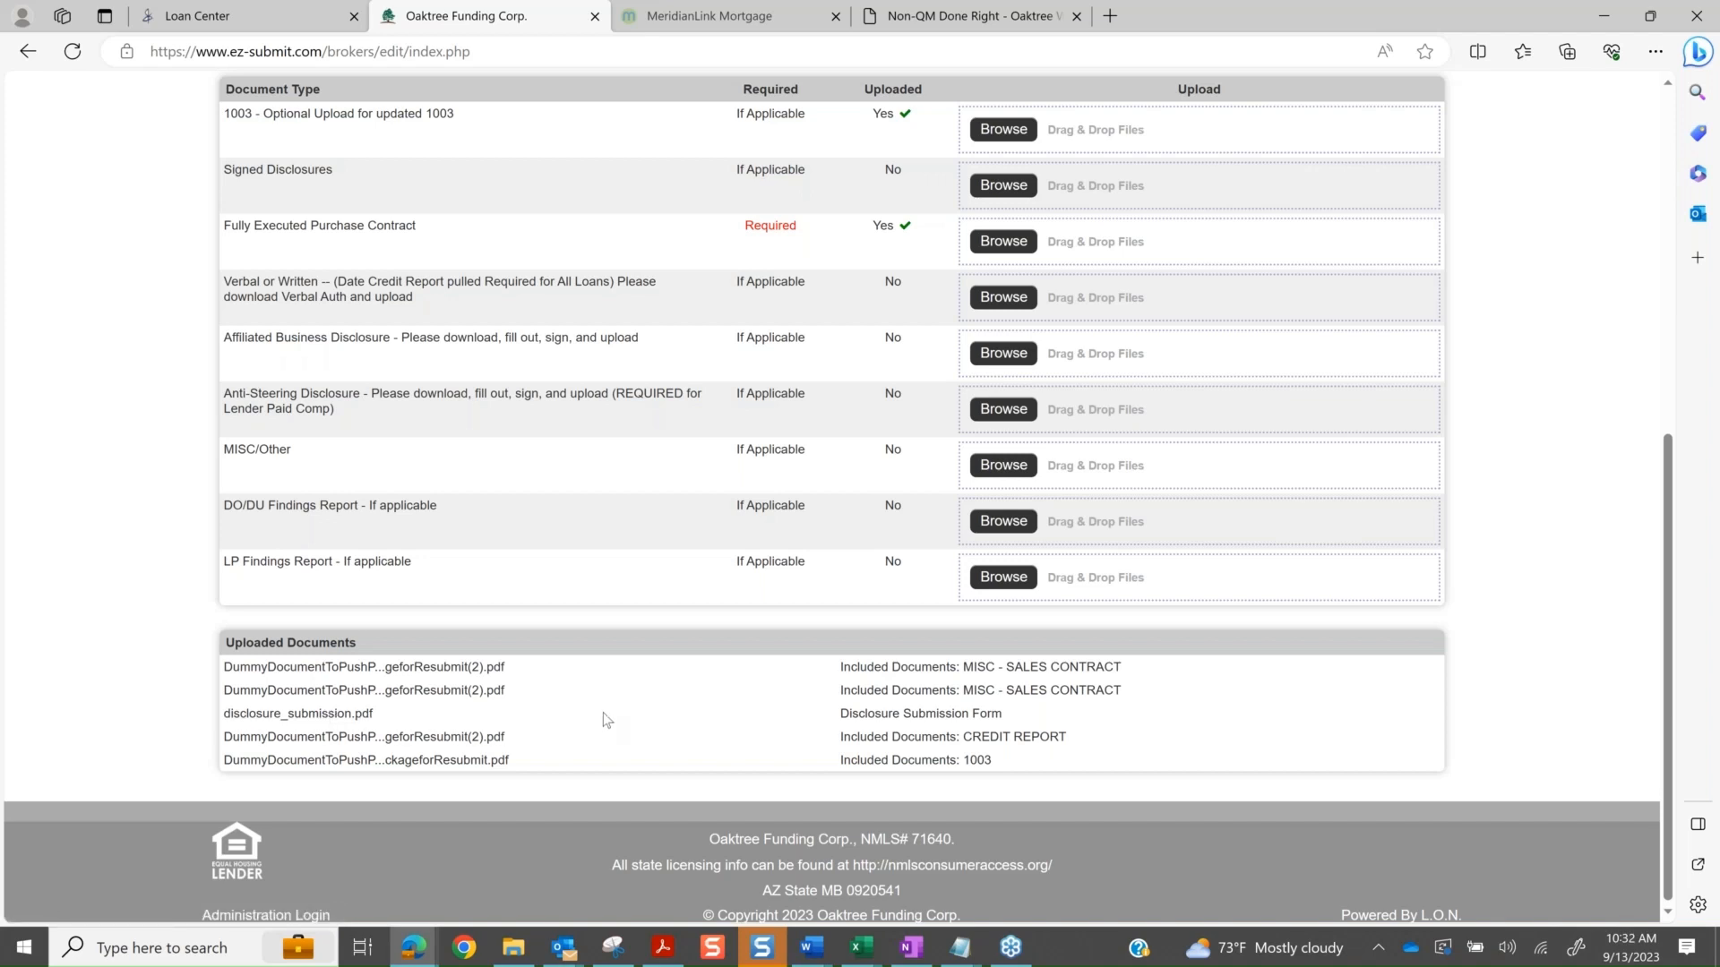
scroll(606, 719, up, 7)
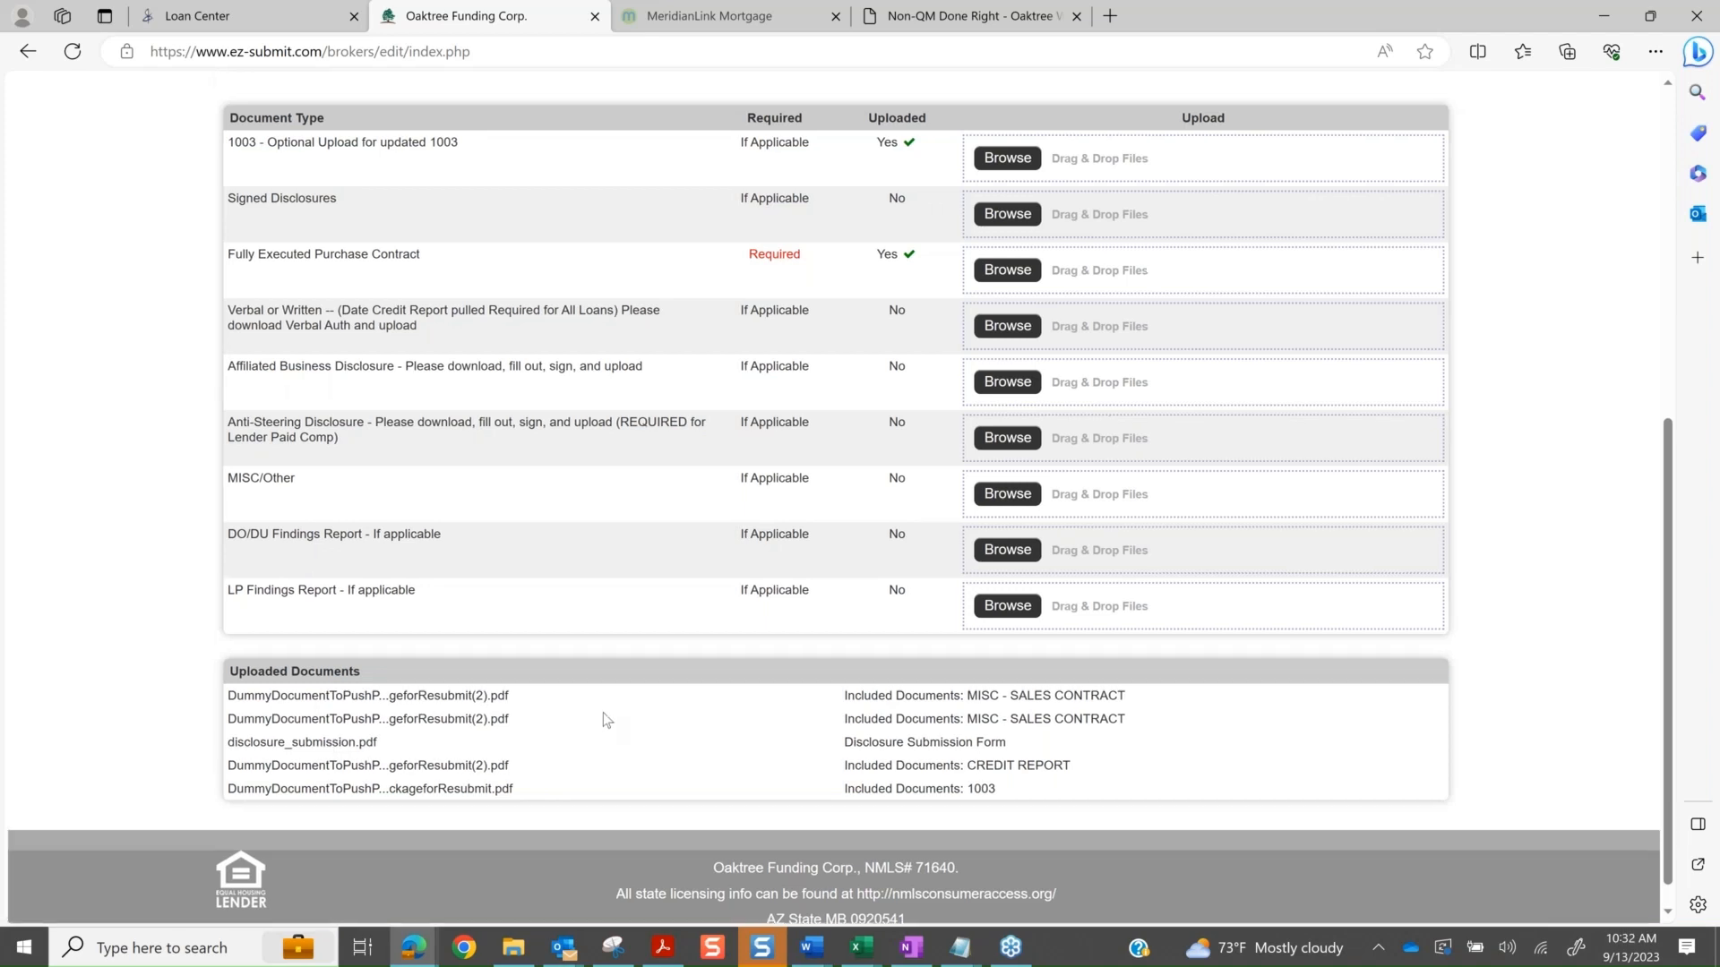
scroll(607, 720, down, 1)
scroll(603, 712, down, 1)
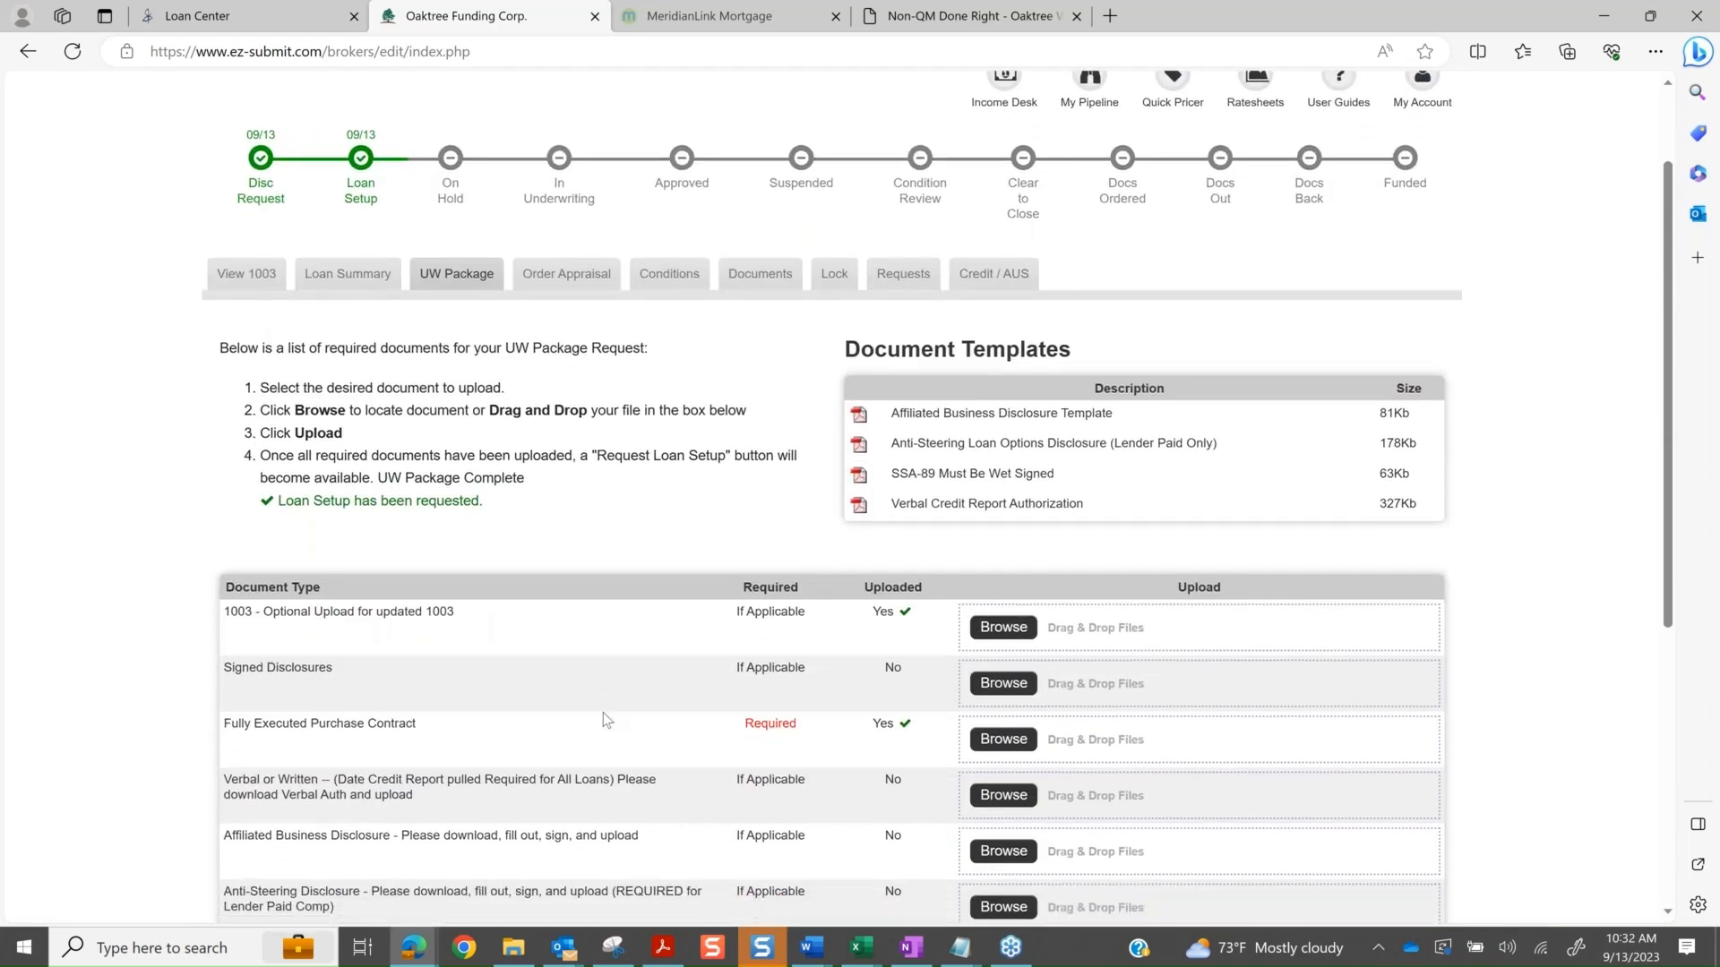
scroll(604, 712, down, 1)
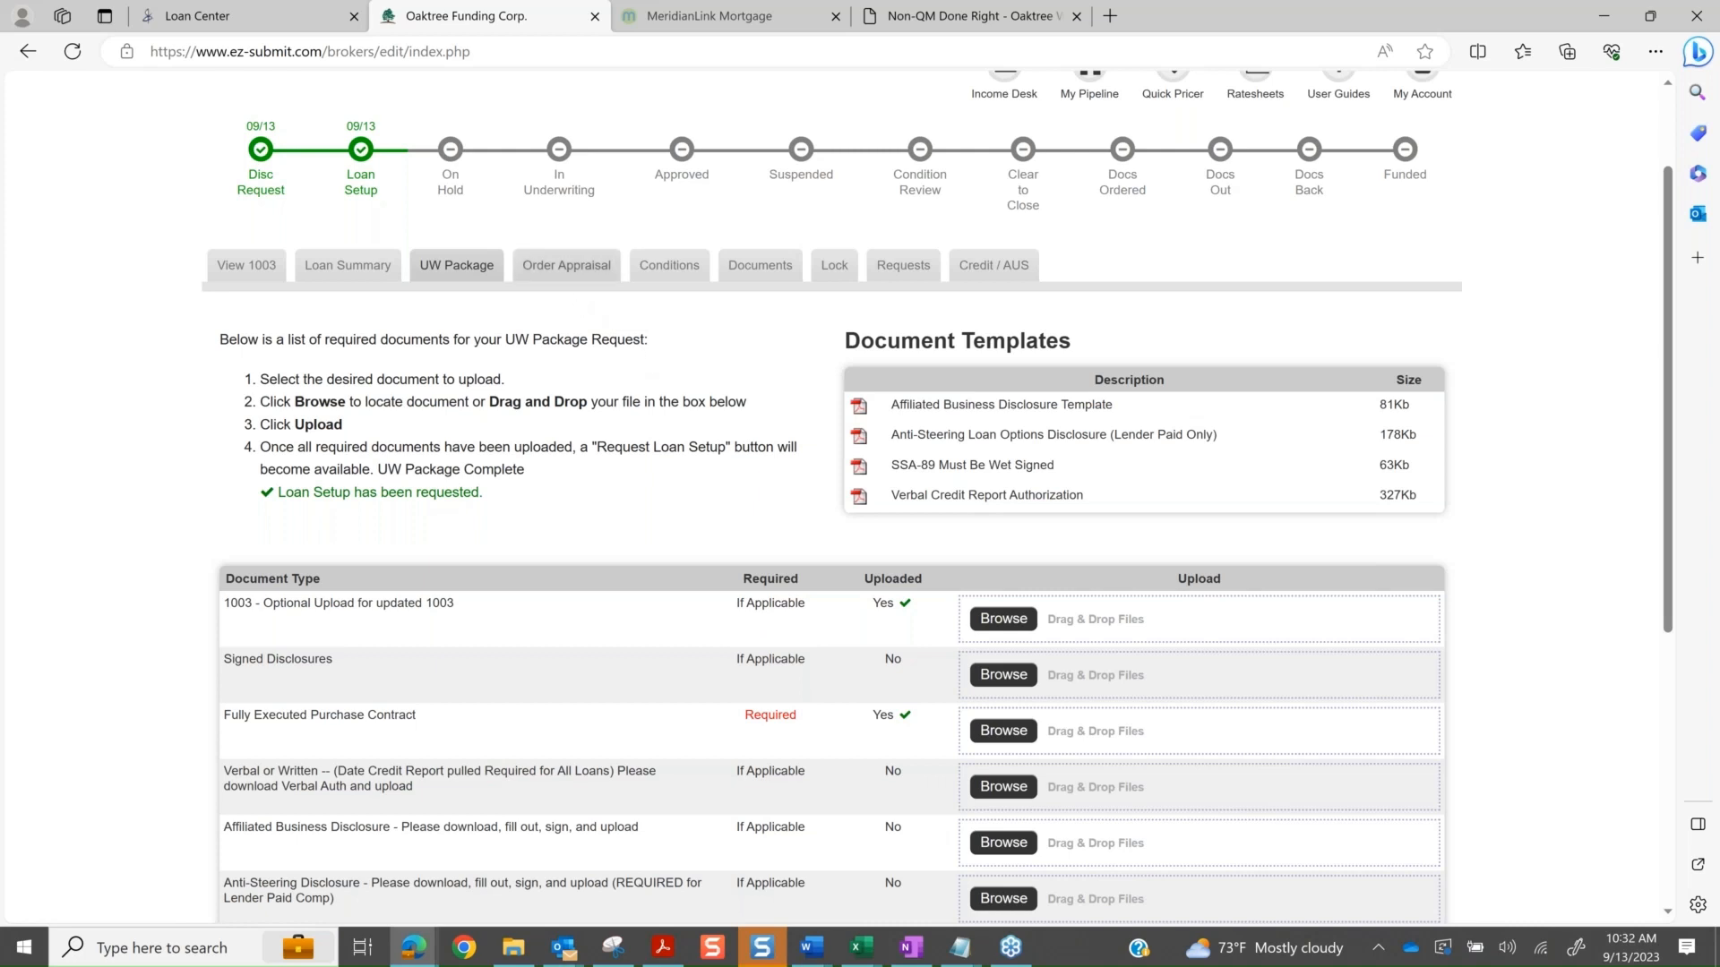
- Open the loan's appraisal order form and review its prefilled loan details, credit card, appraisal service type, submitter and signature fields
click(561, 267)
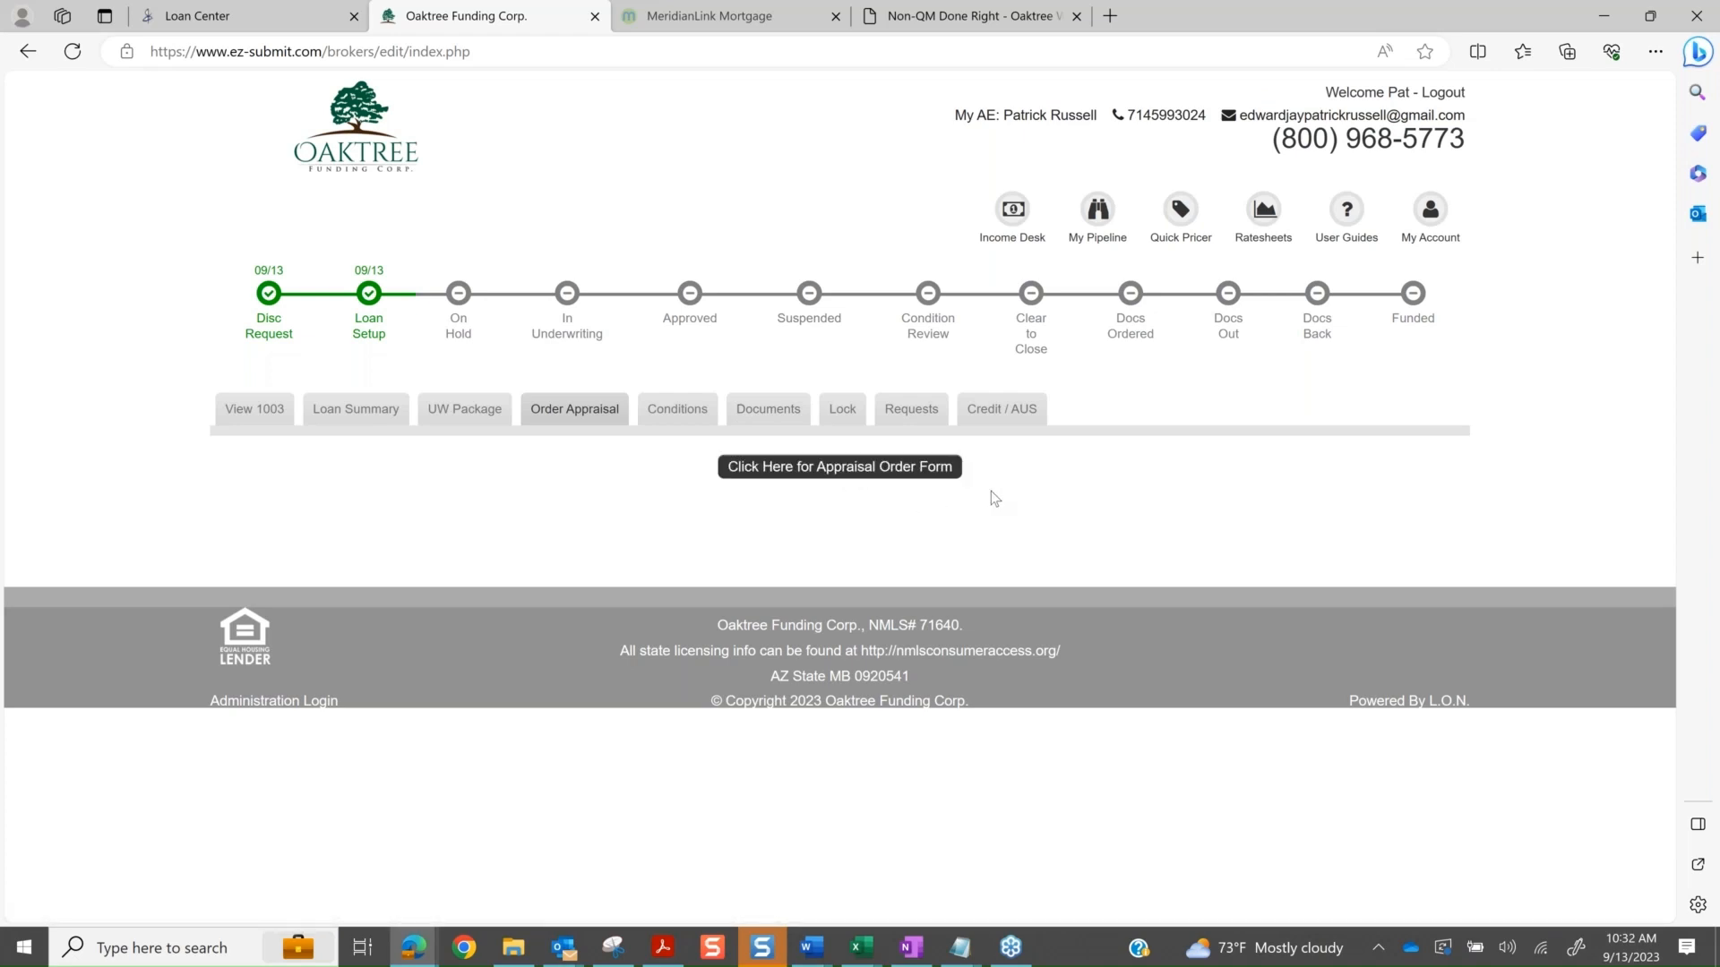
click(854, 481)
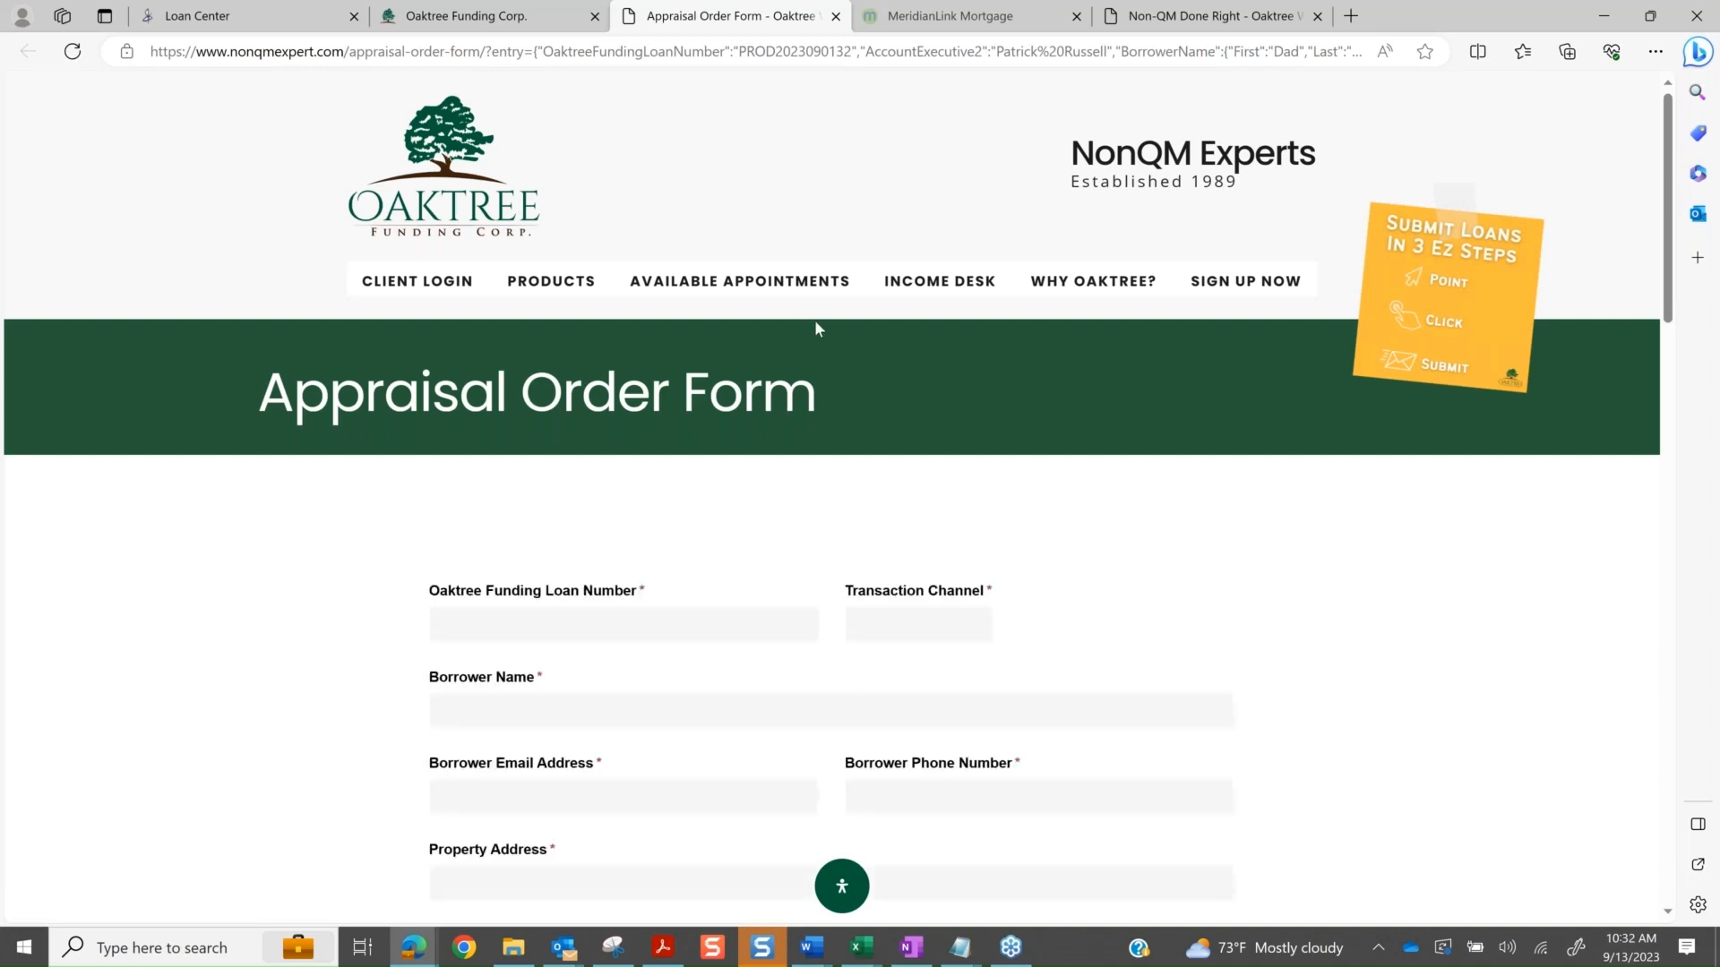
scroll(1142, 482, down, 4)
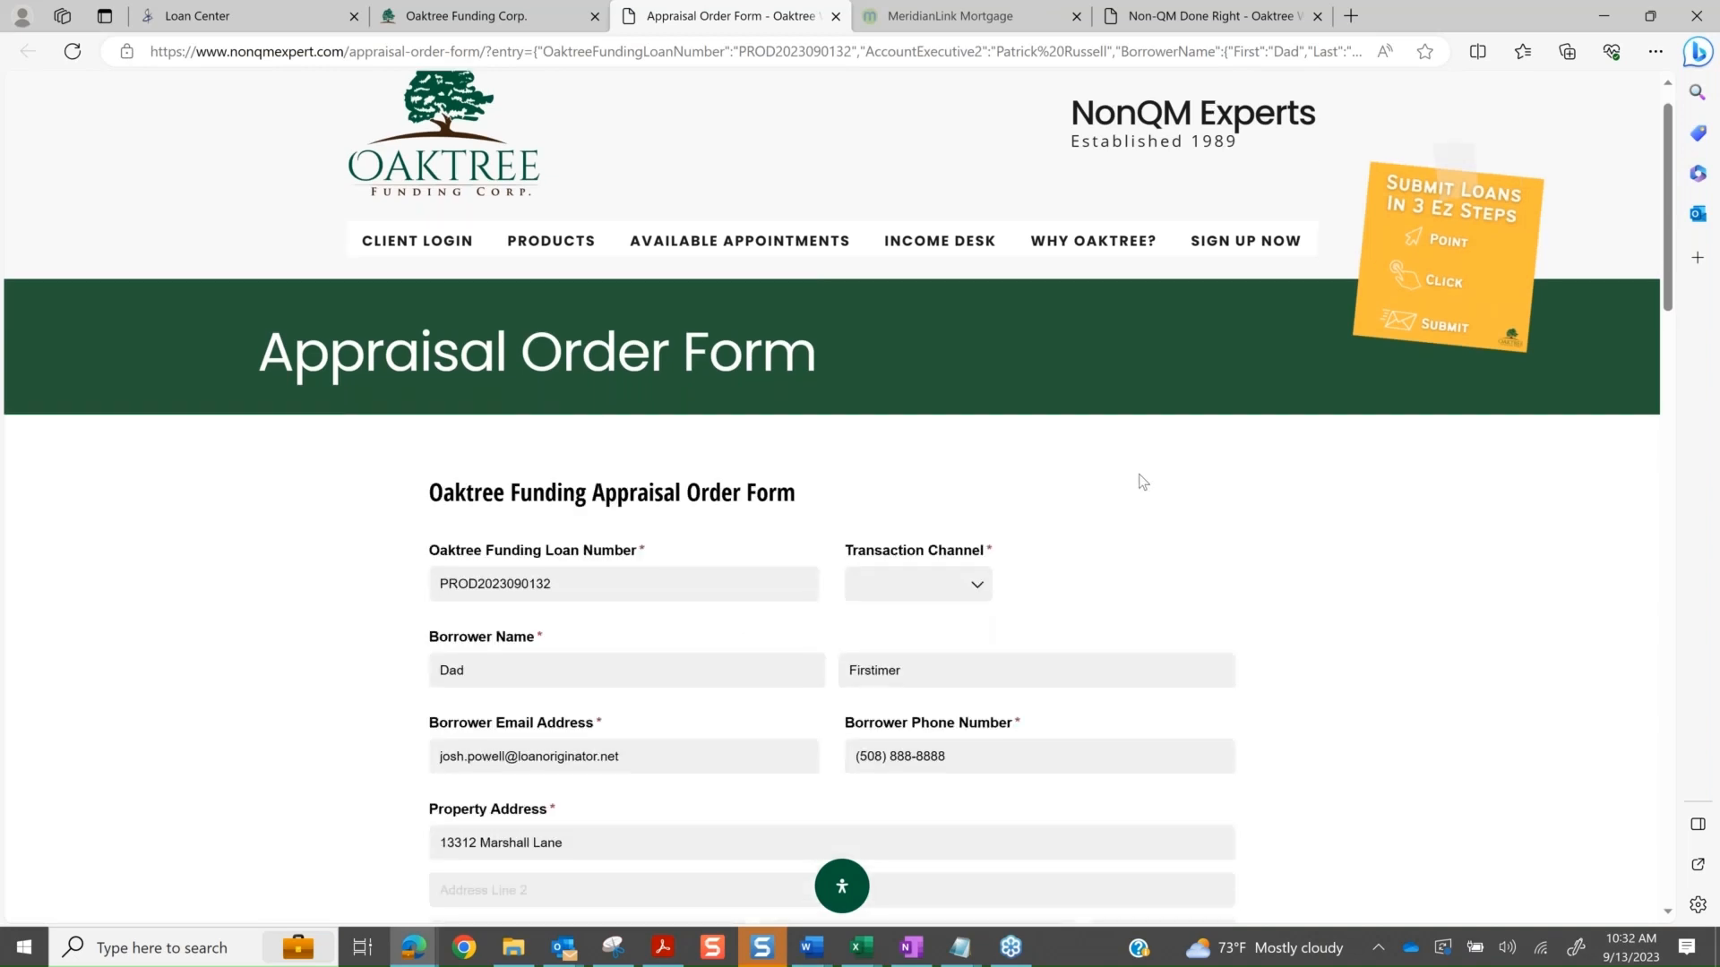
scroll(1142, 482, down, 5)
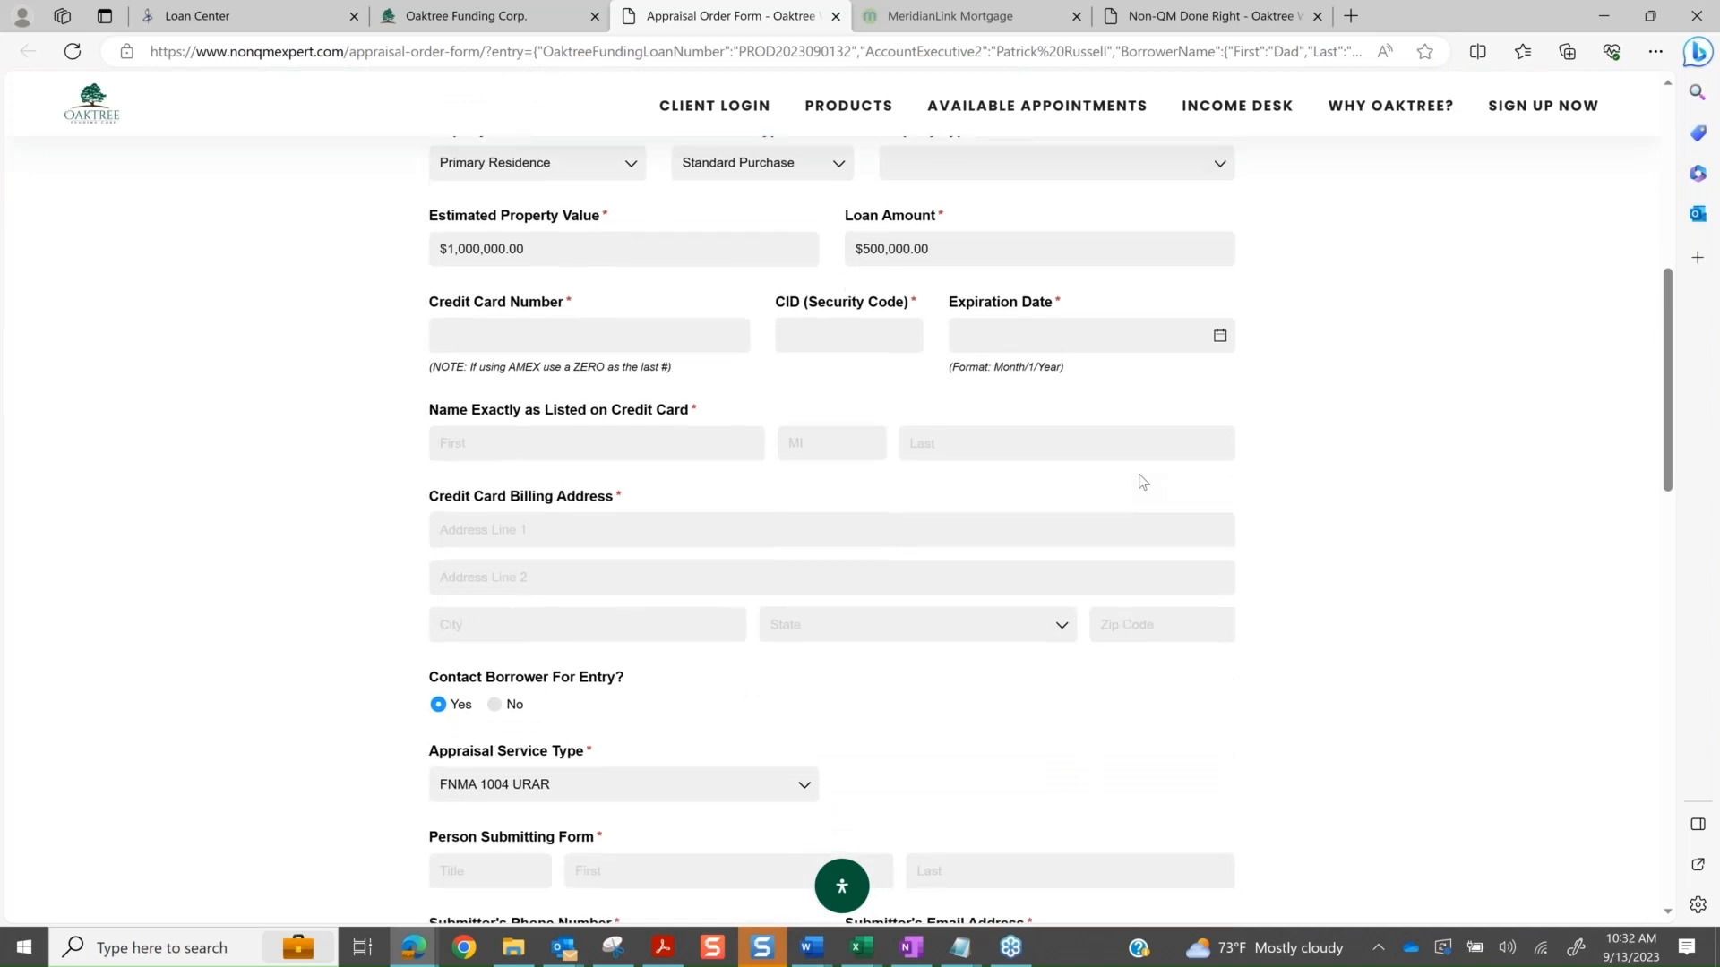
scroll(1143, 482, down, 1)
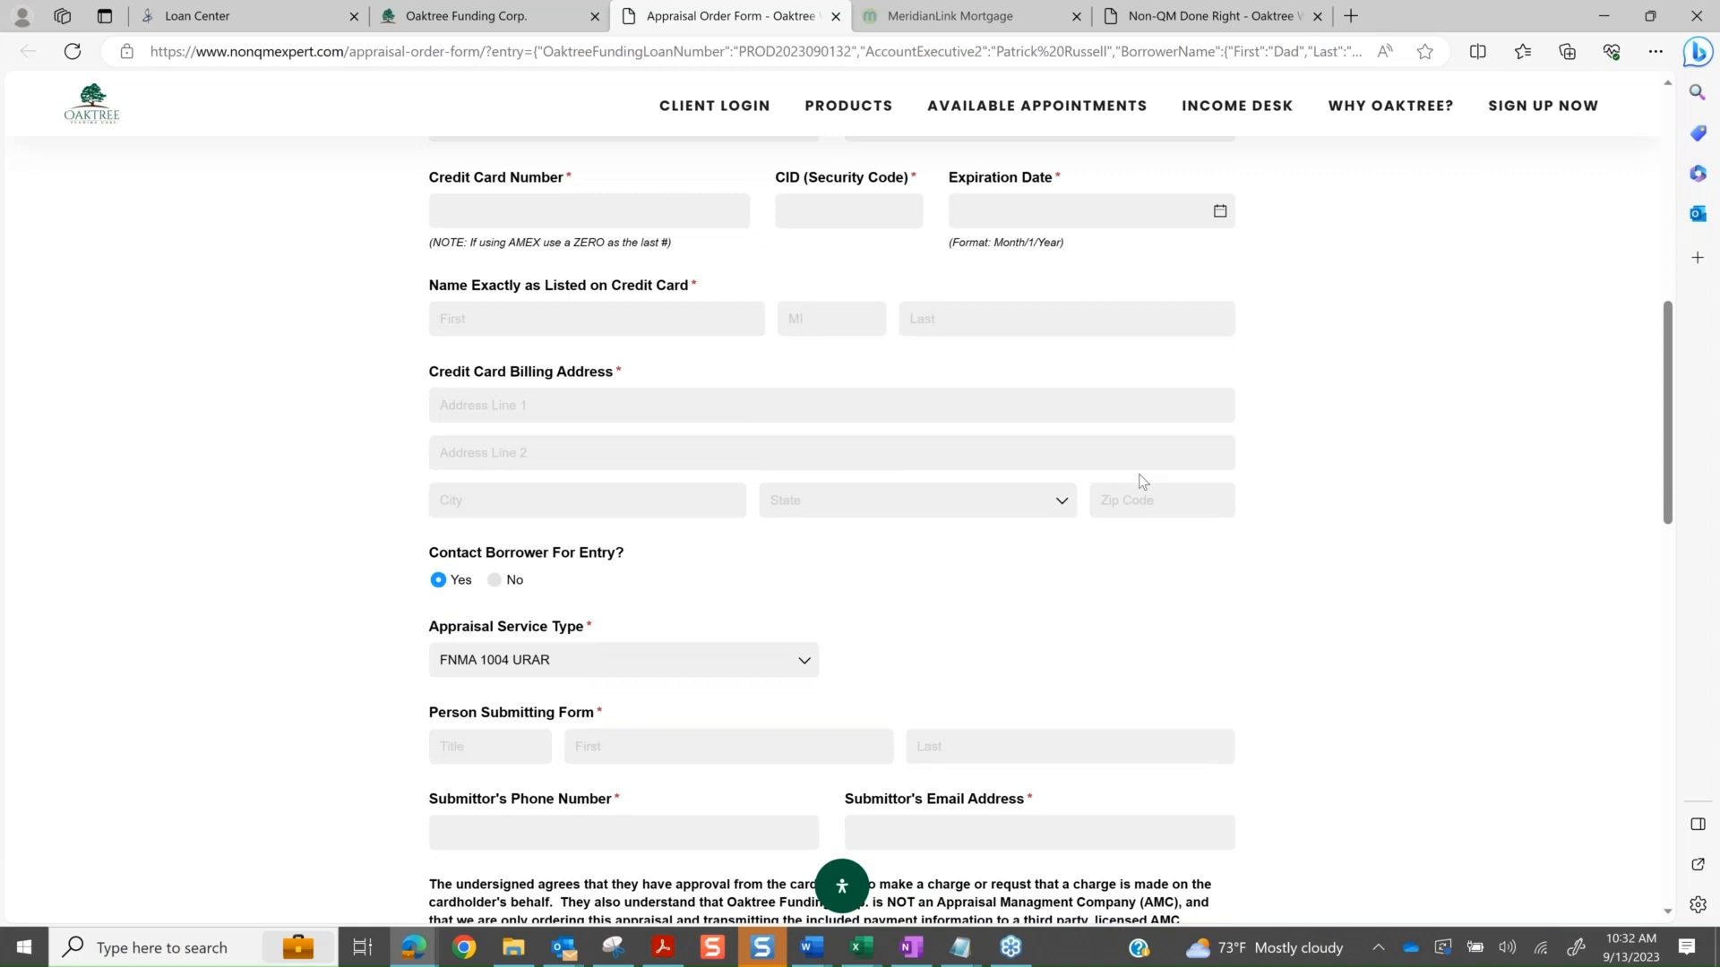
scroll(1142, 482, up, 7)
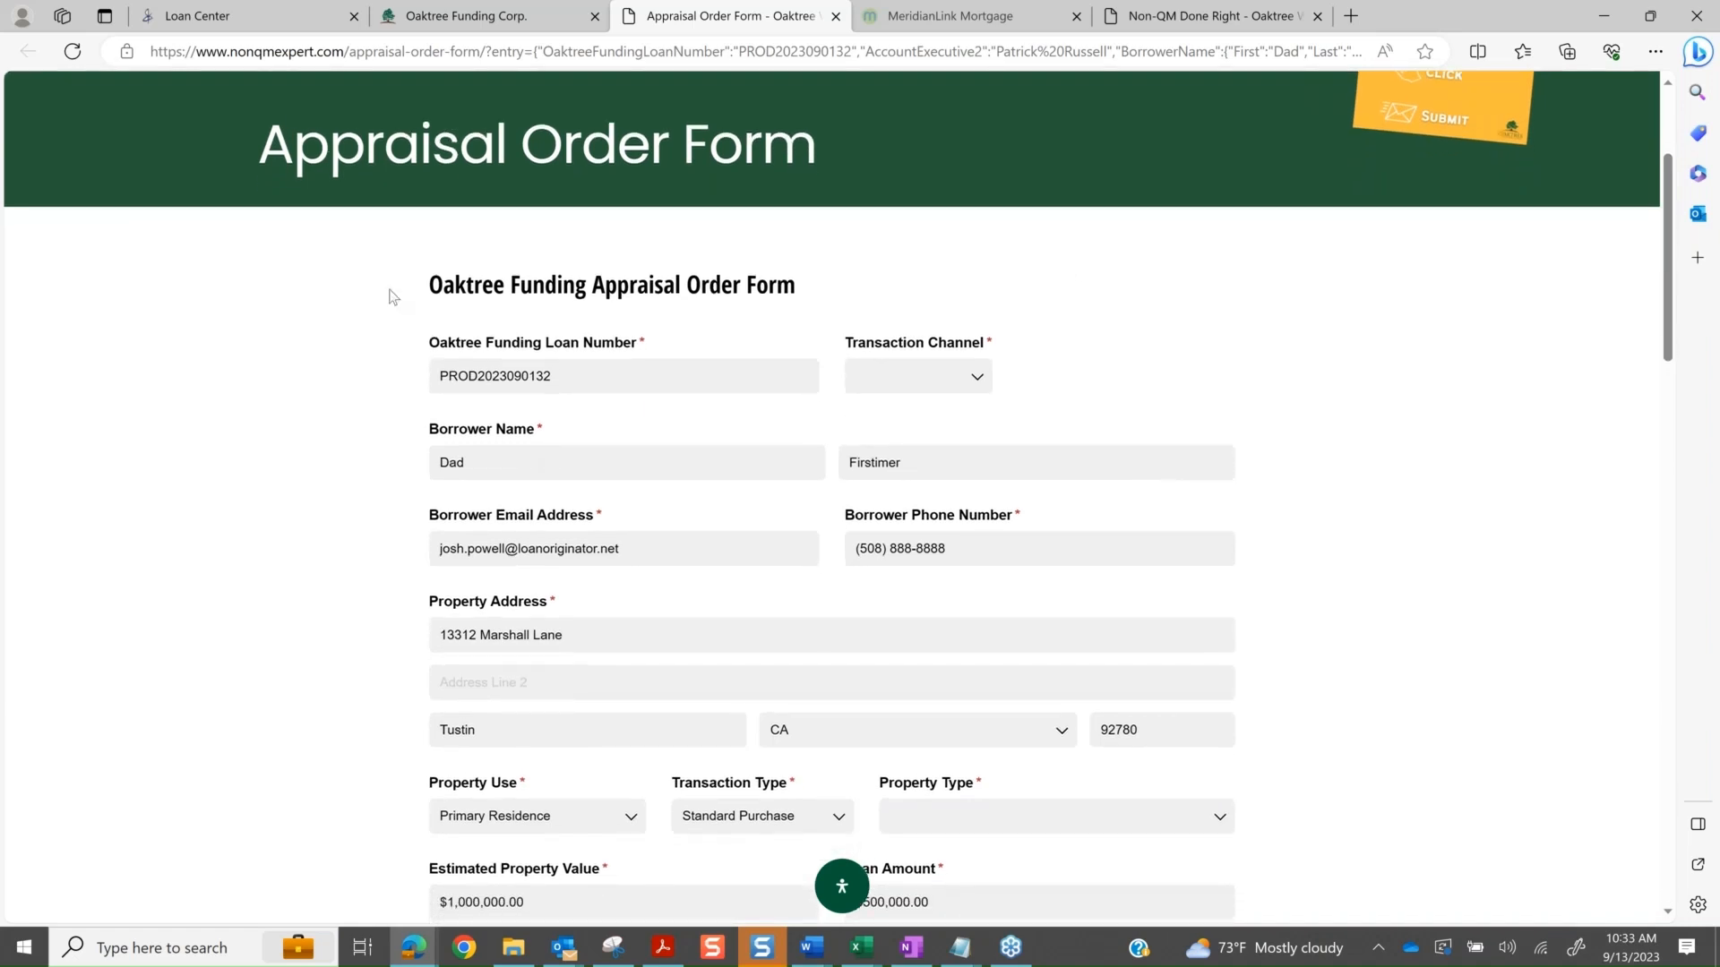
scroll(1143, 670, down, 10)
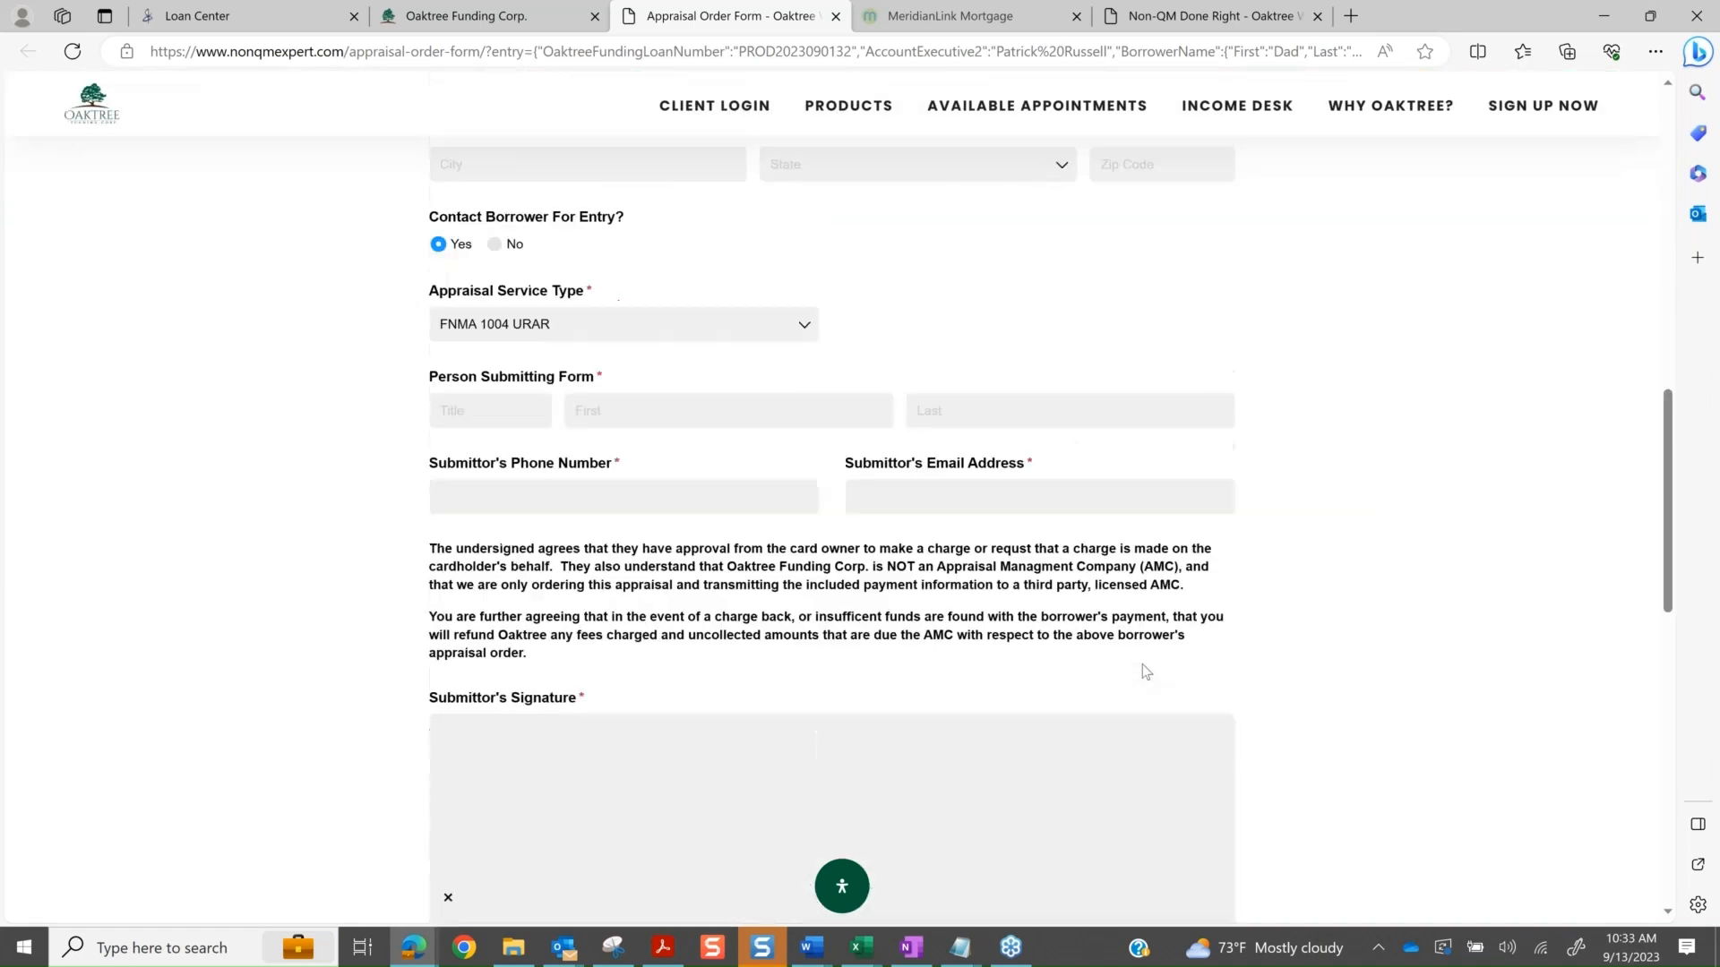
scroll(1142, 670, down, 4)
scroll(1142, 663, up, 10)
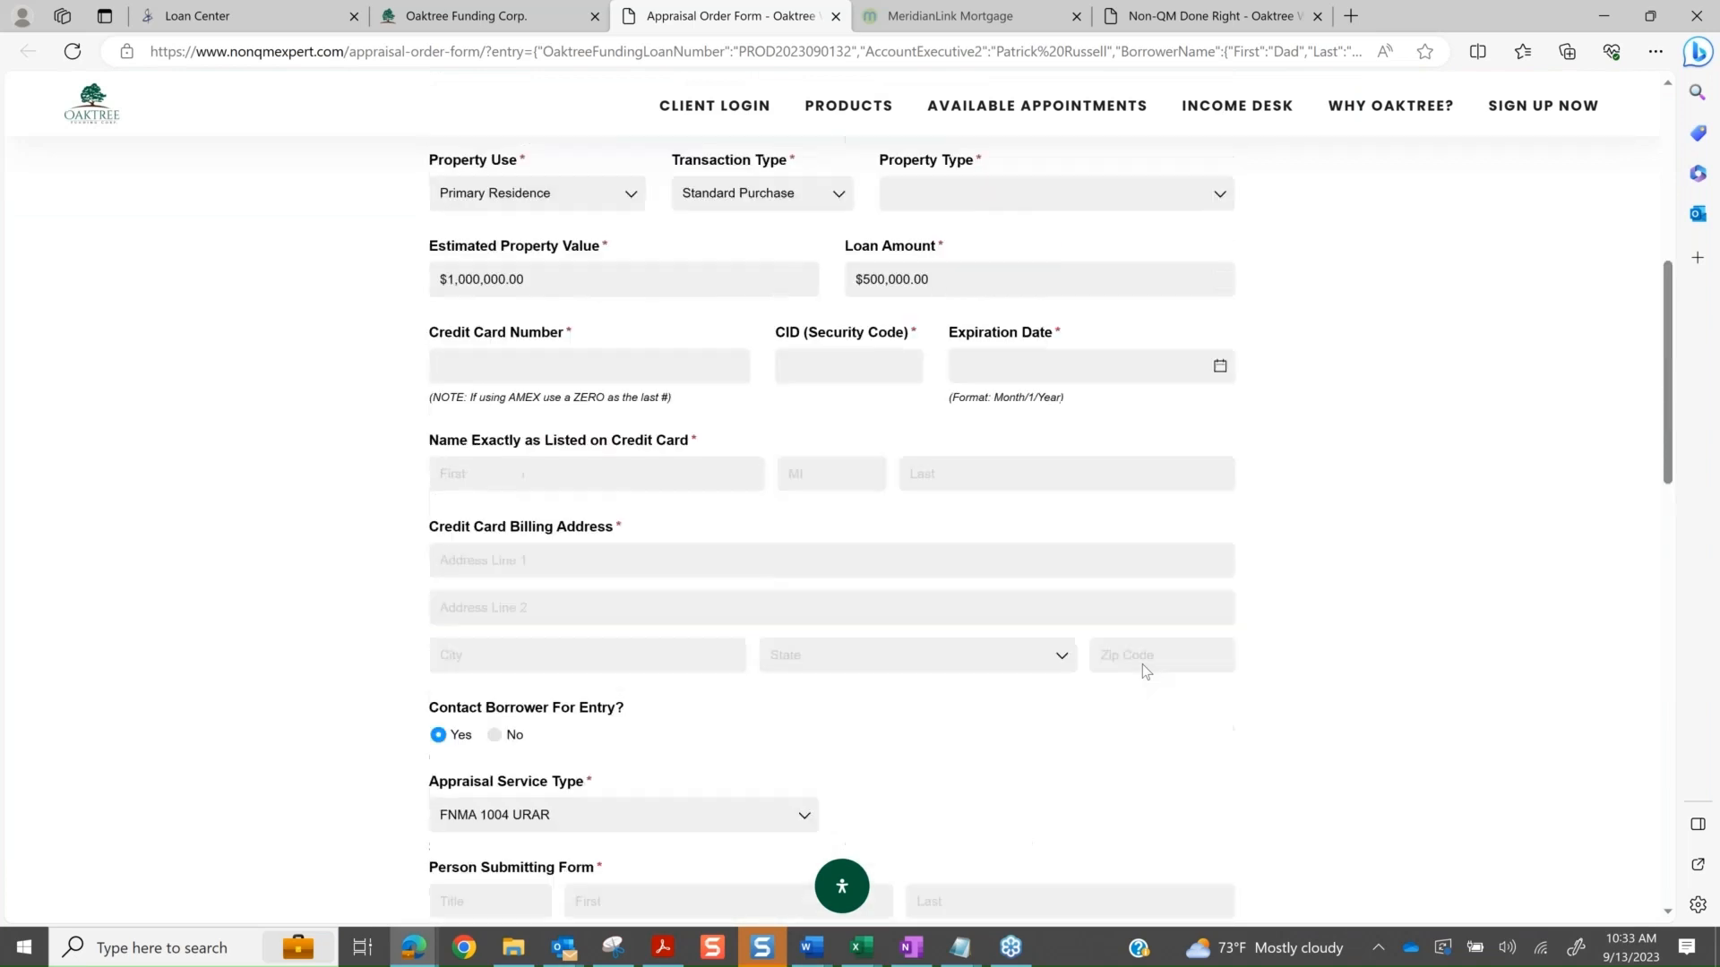
- Return to the loan in the broker portal and review its Suspended and Prior To Docs underwriting conditions
click(490, 17)
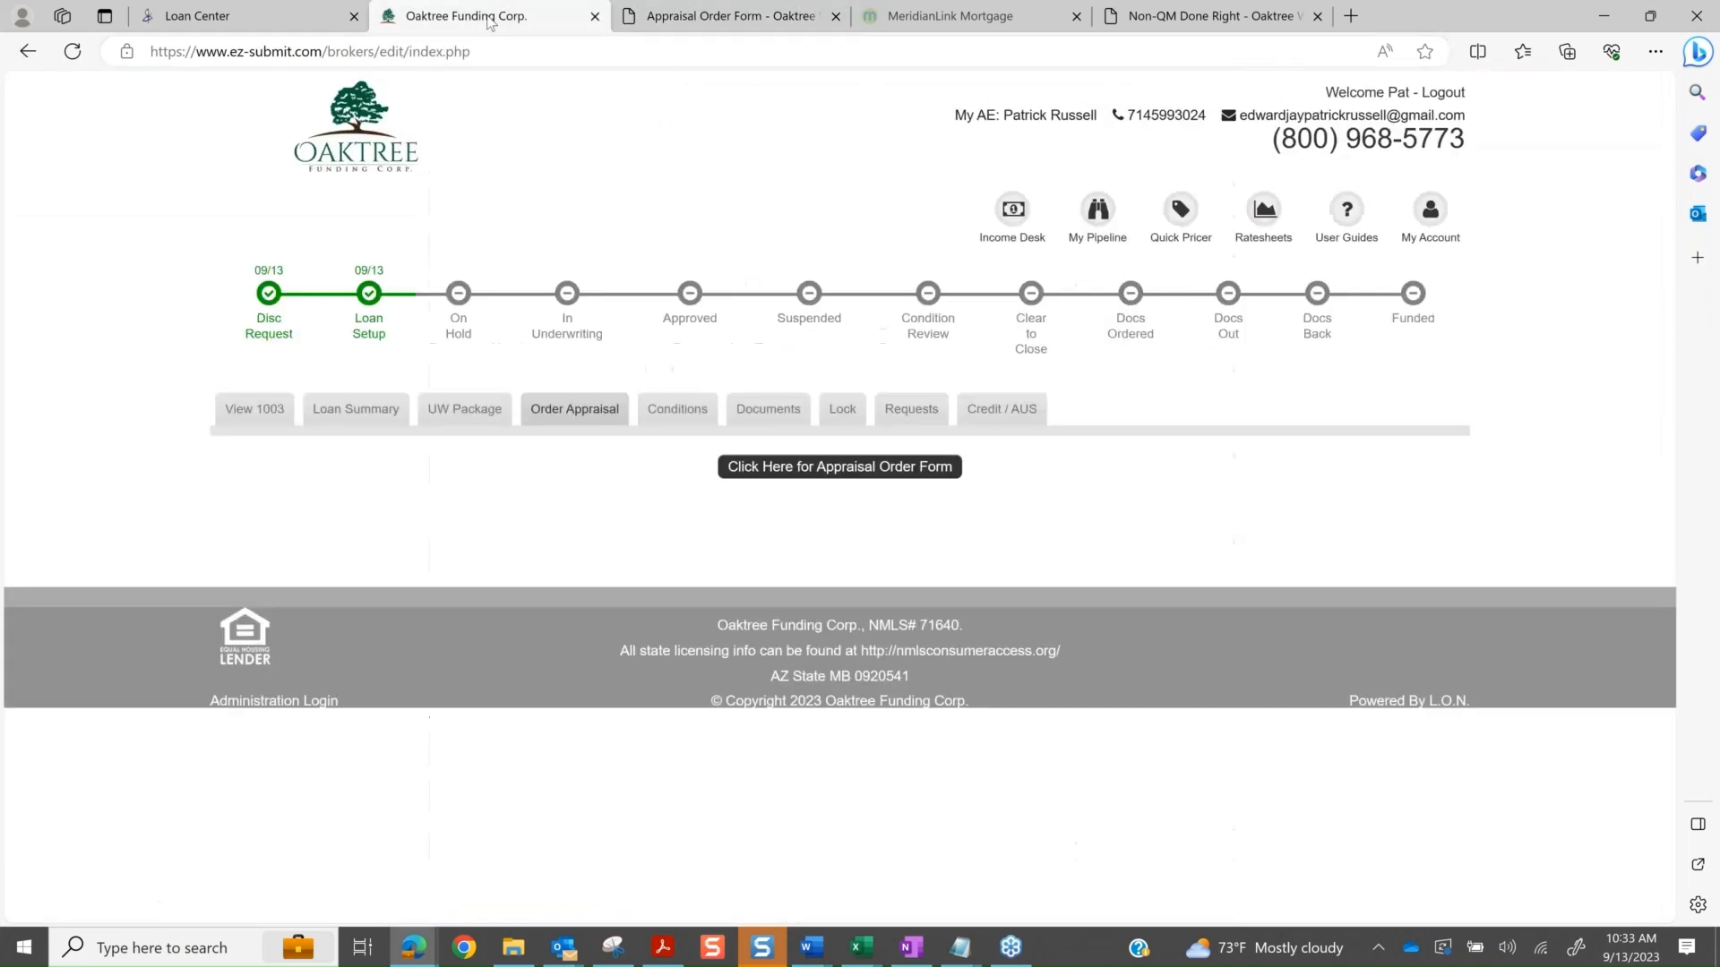
click(676, 412)
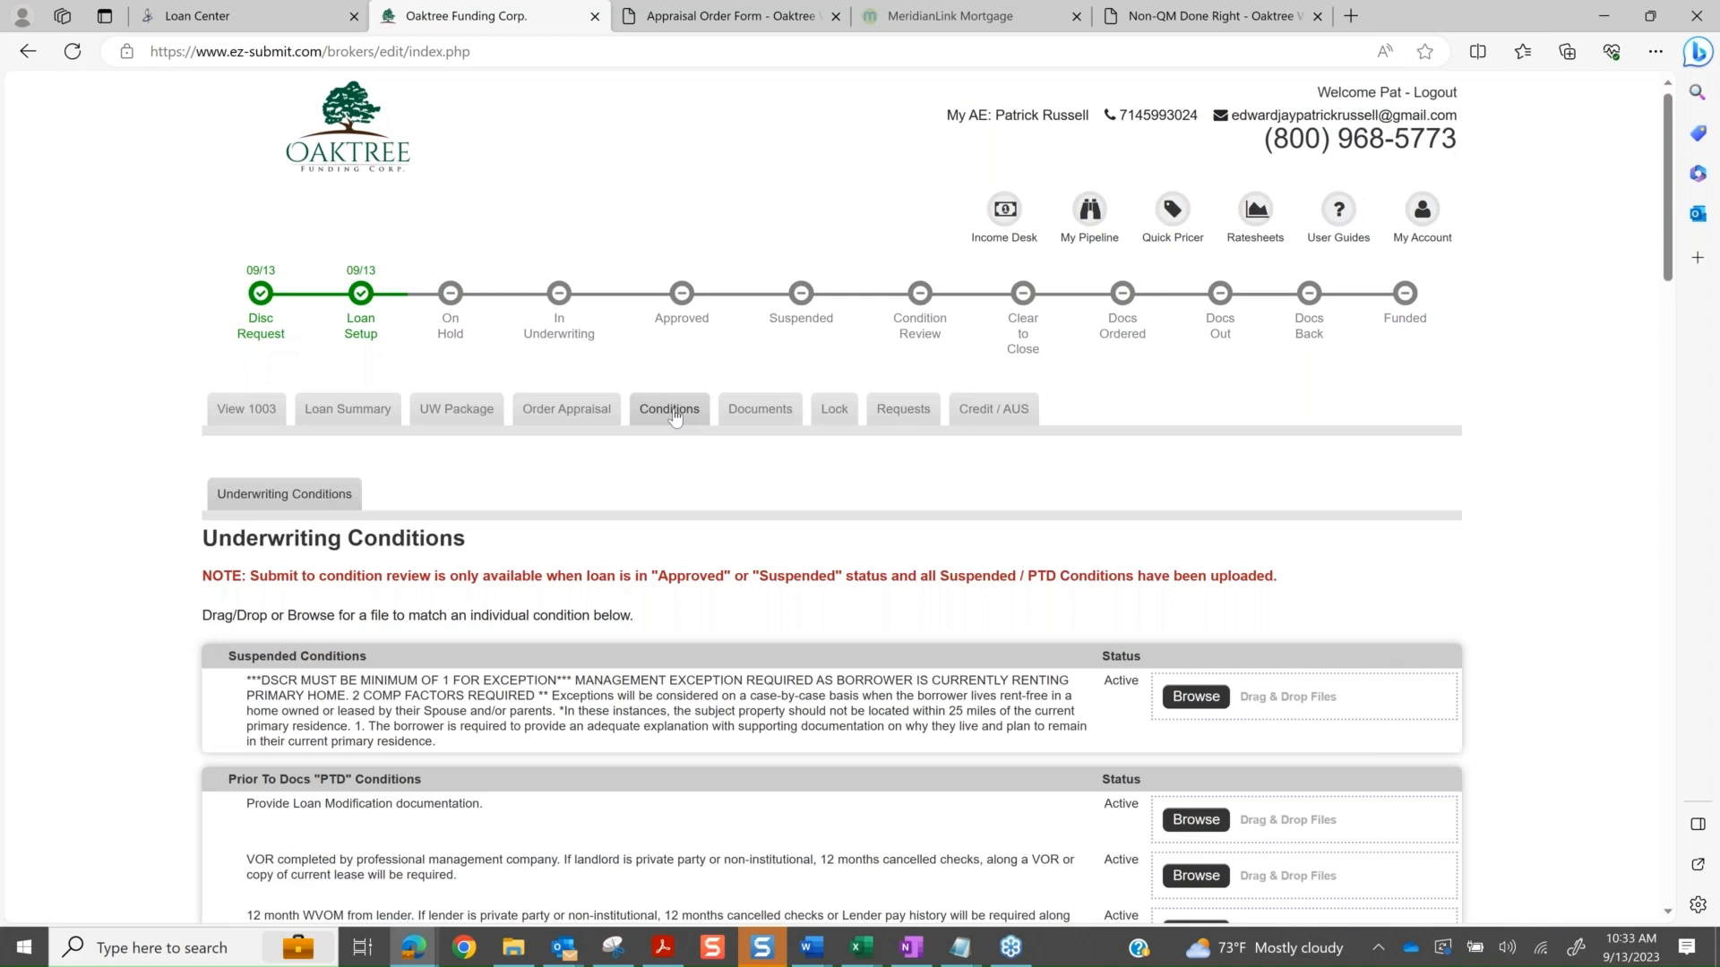
scroll(675, 418, down, 2)
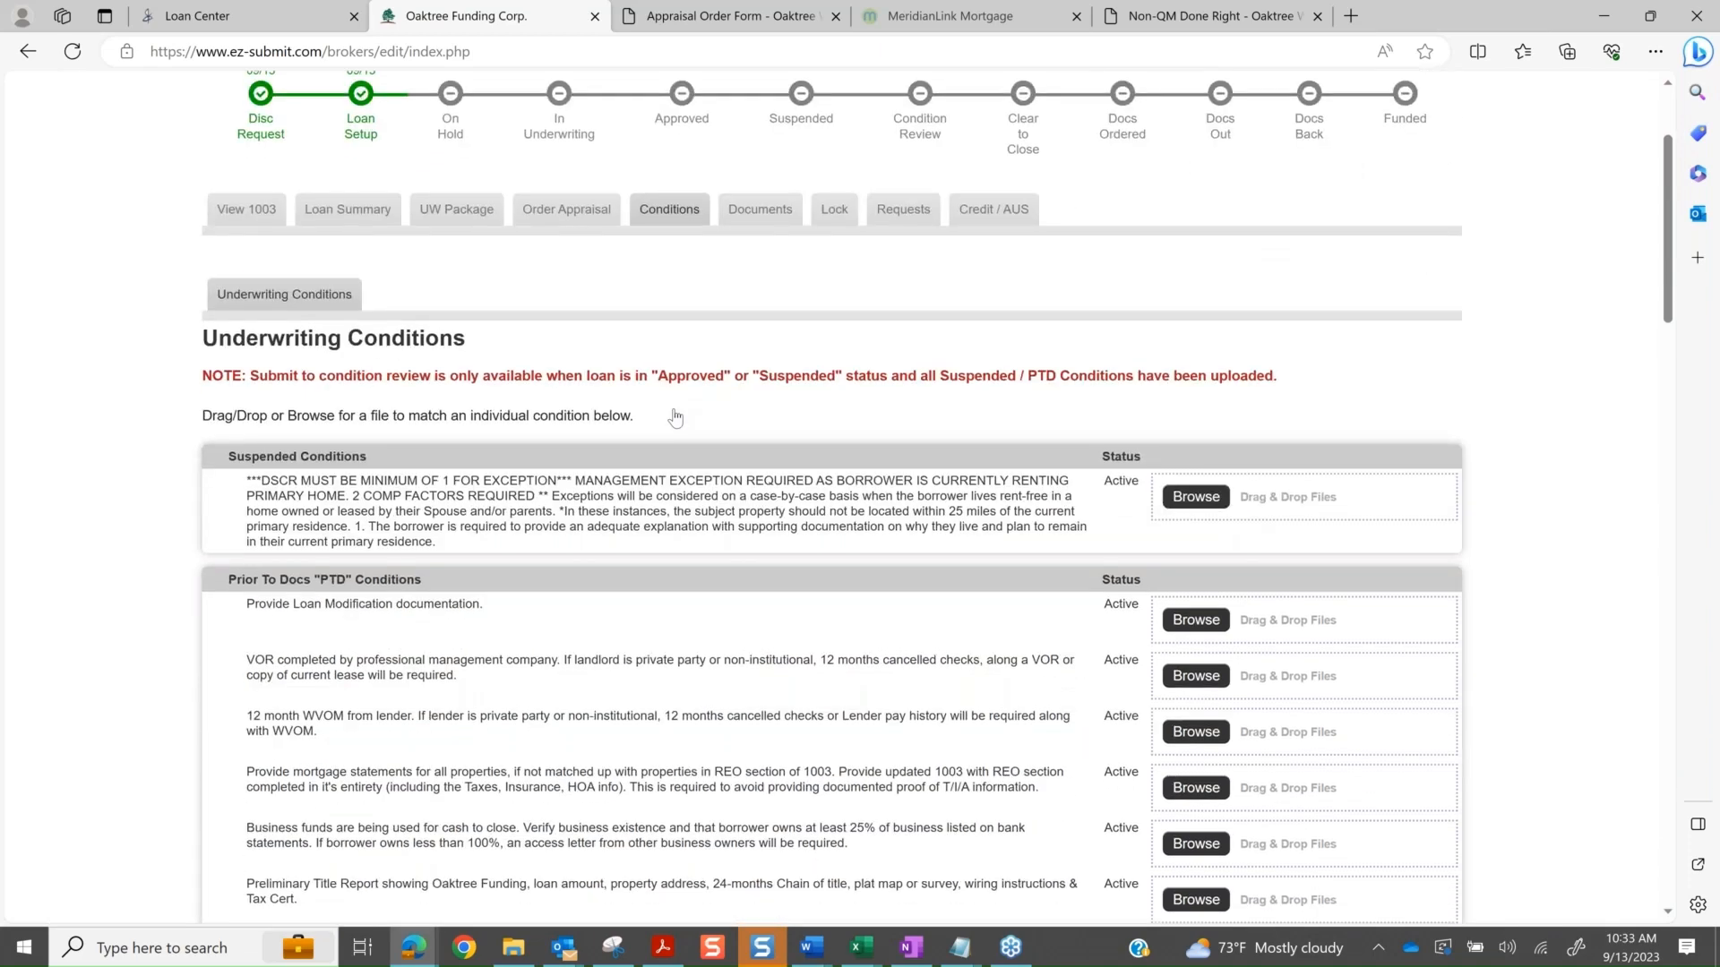
scroll(676, 418, down, 1)
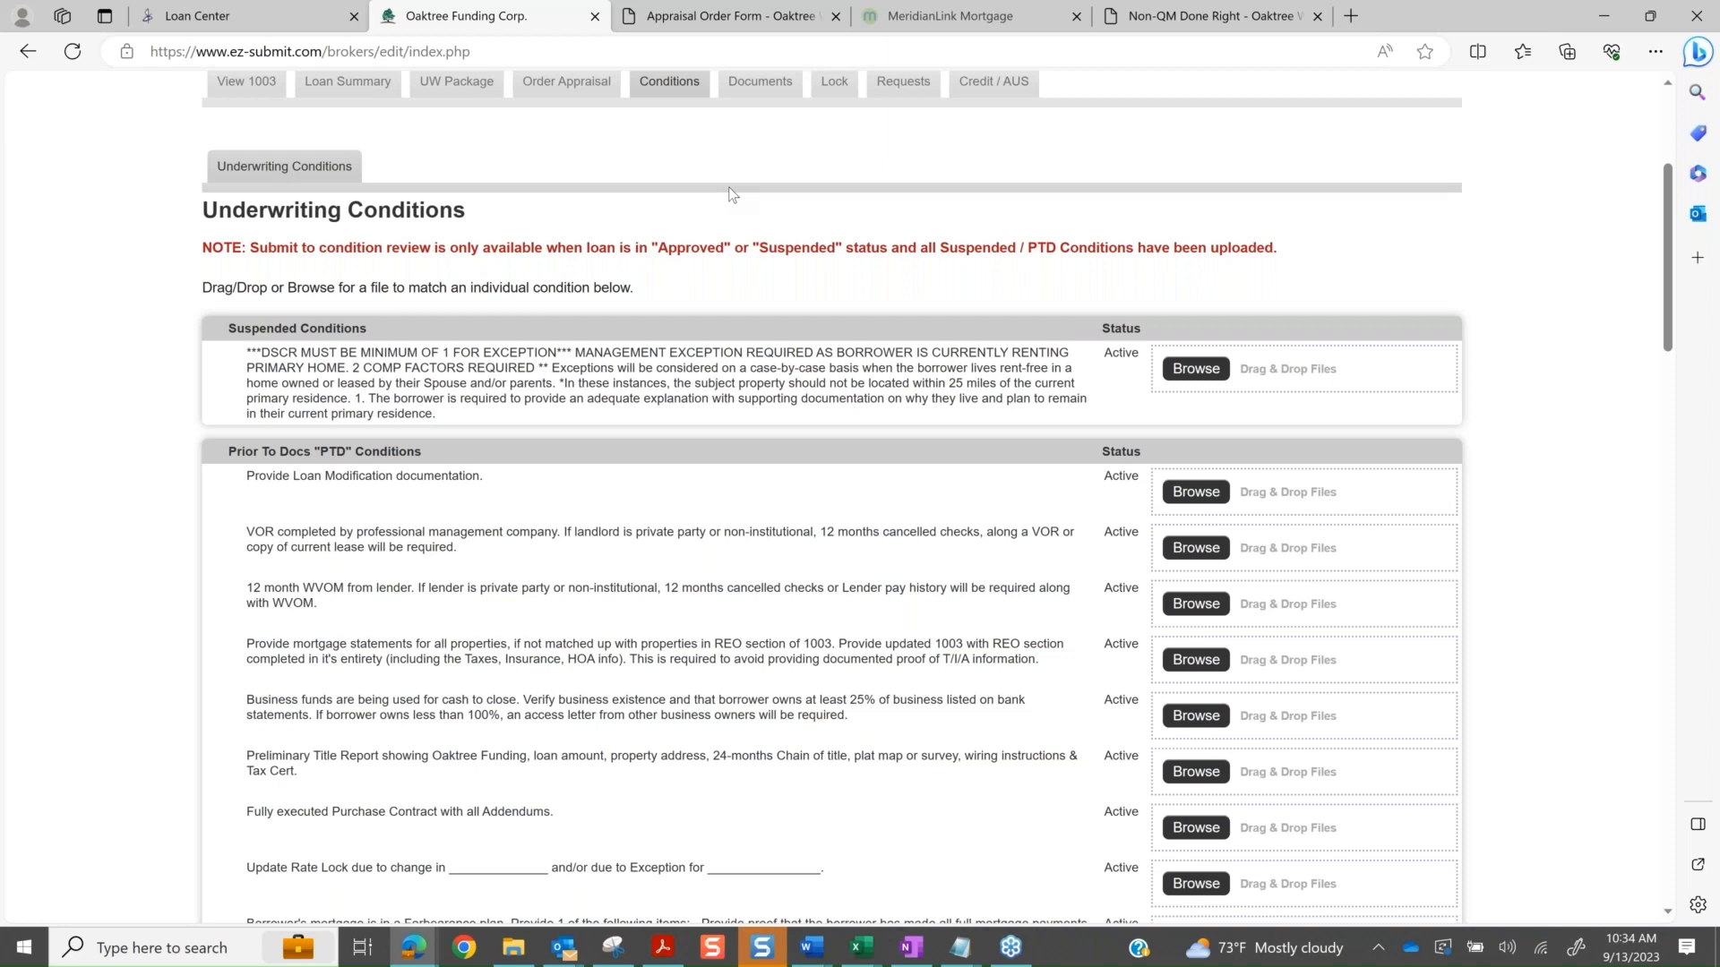
scroll(732, 194, down, 3)
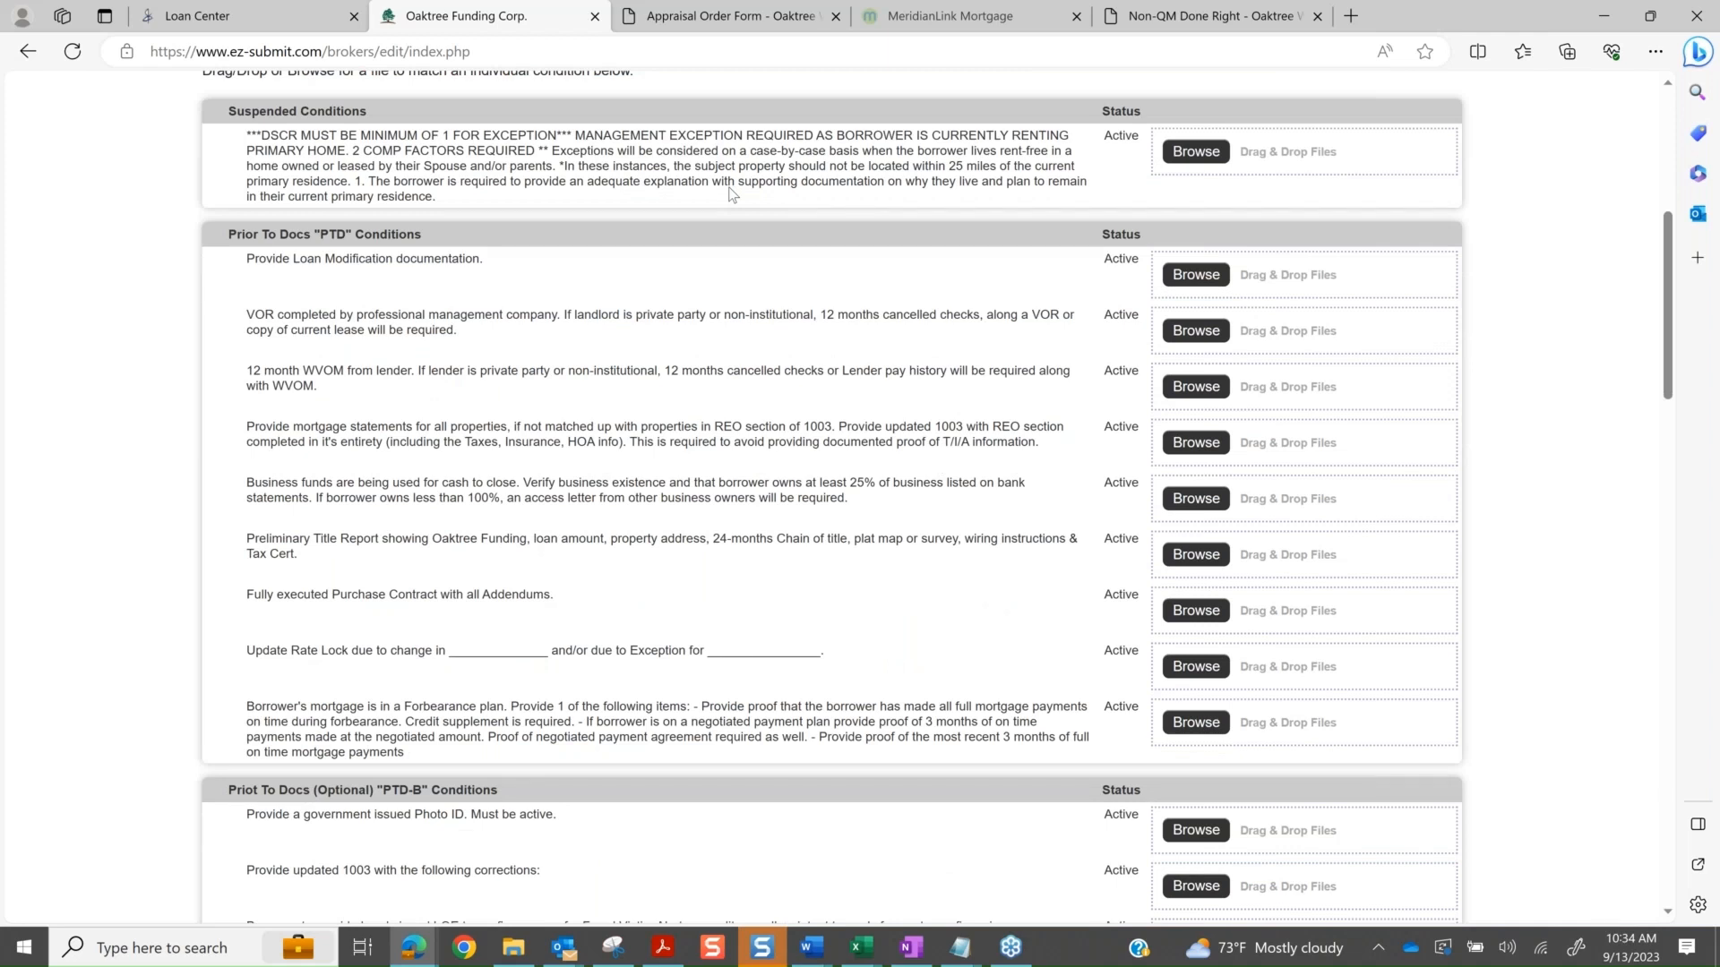
- Examine the loan's remaining underwriting conditions, from Prior To Docs through the optional PTD-B and Prior To Funding sections
scroll(732, 195, down, 3)
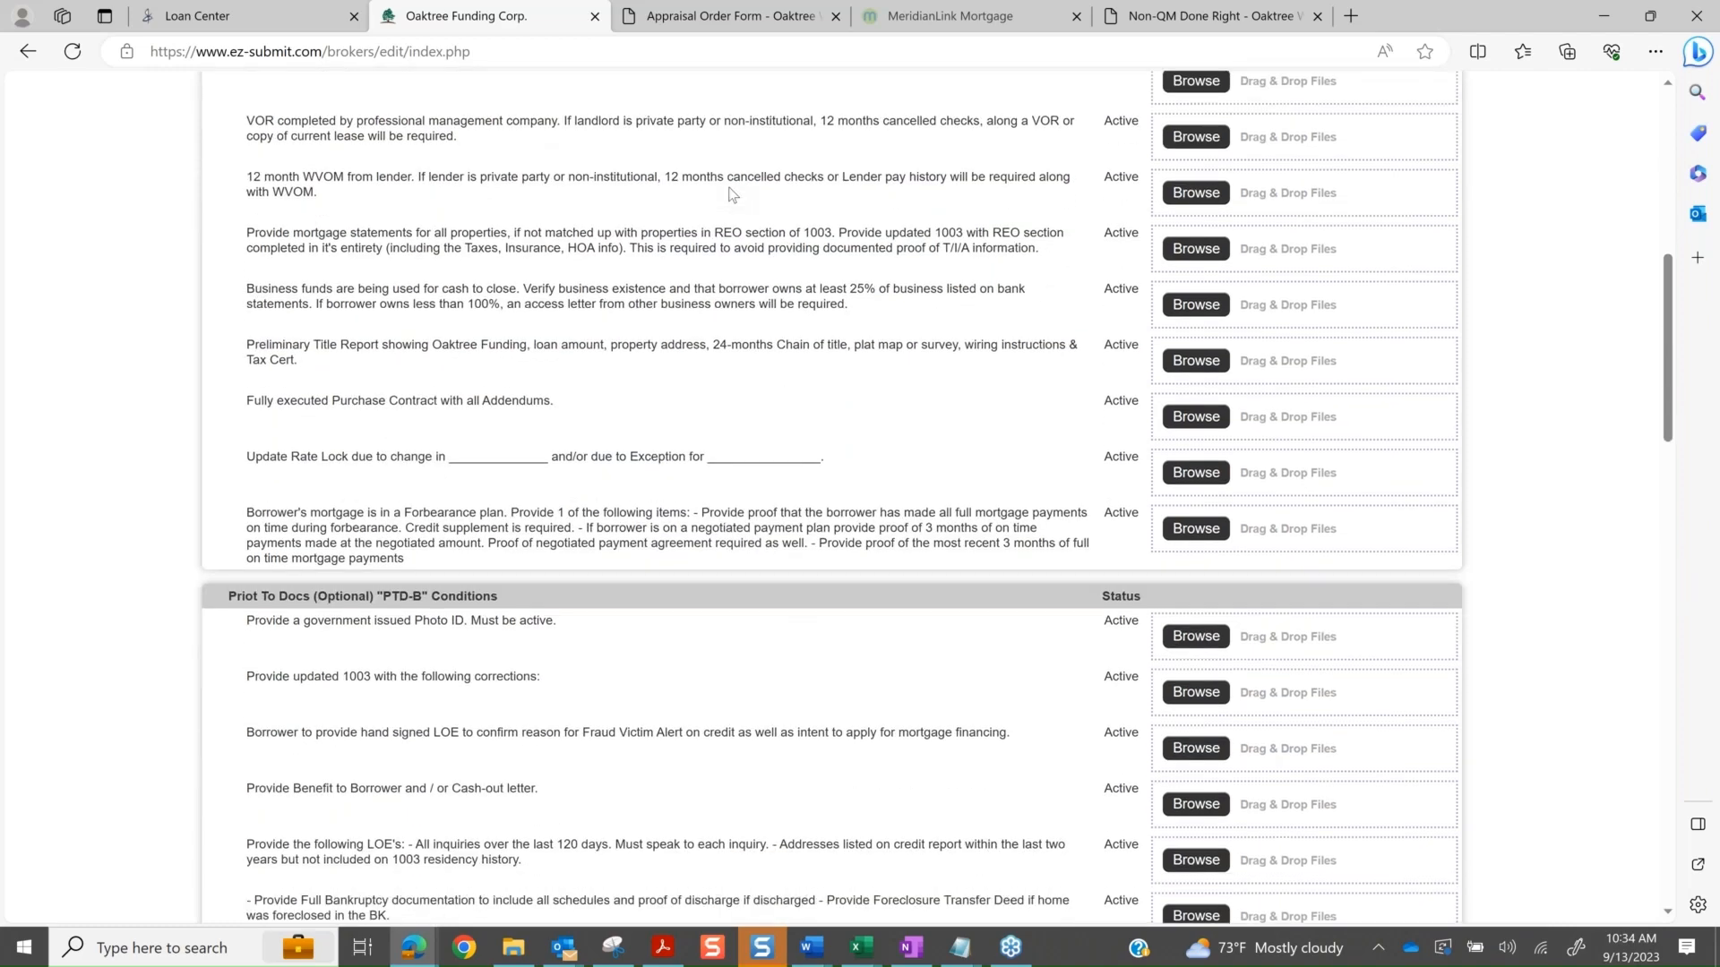
scroll(732, 195, down, 5)
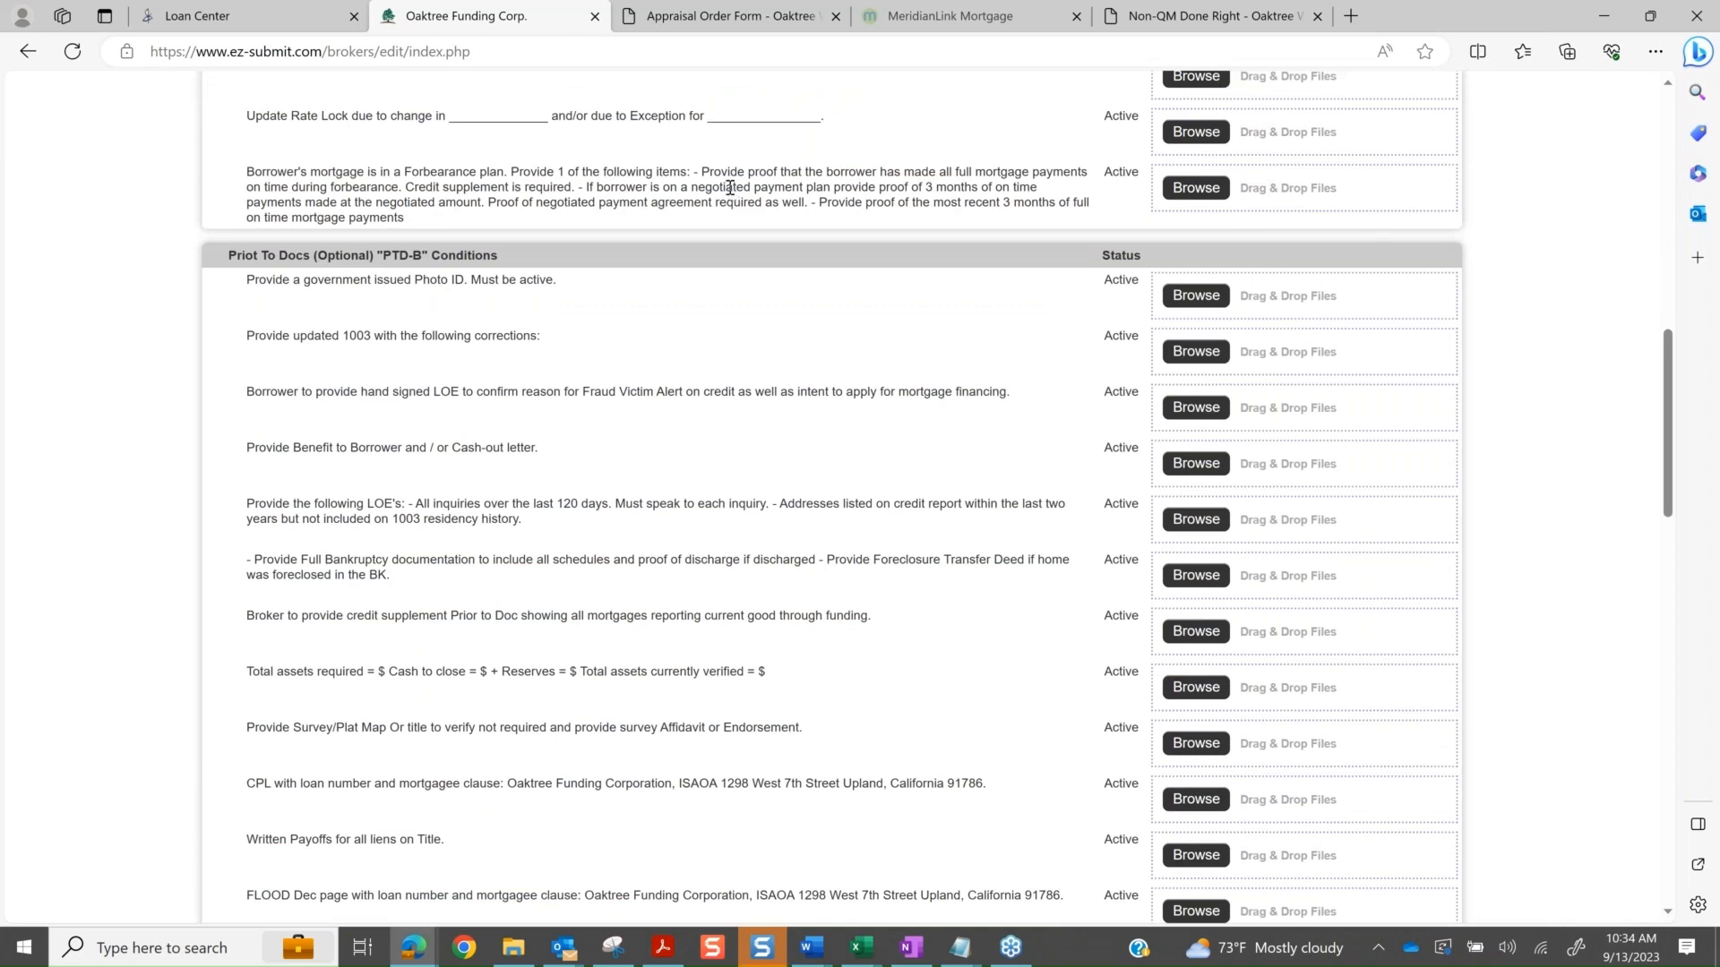
scroll(730, 188, down, 2)
scroll(730, 187, down, 20)
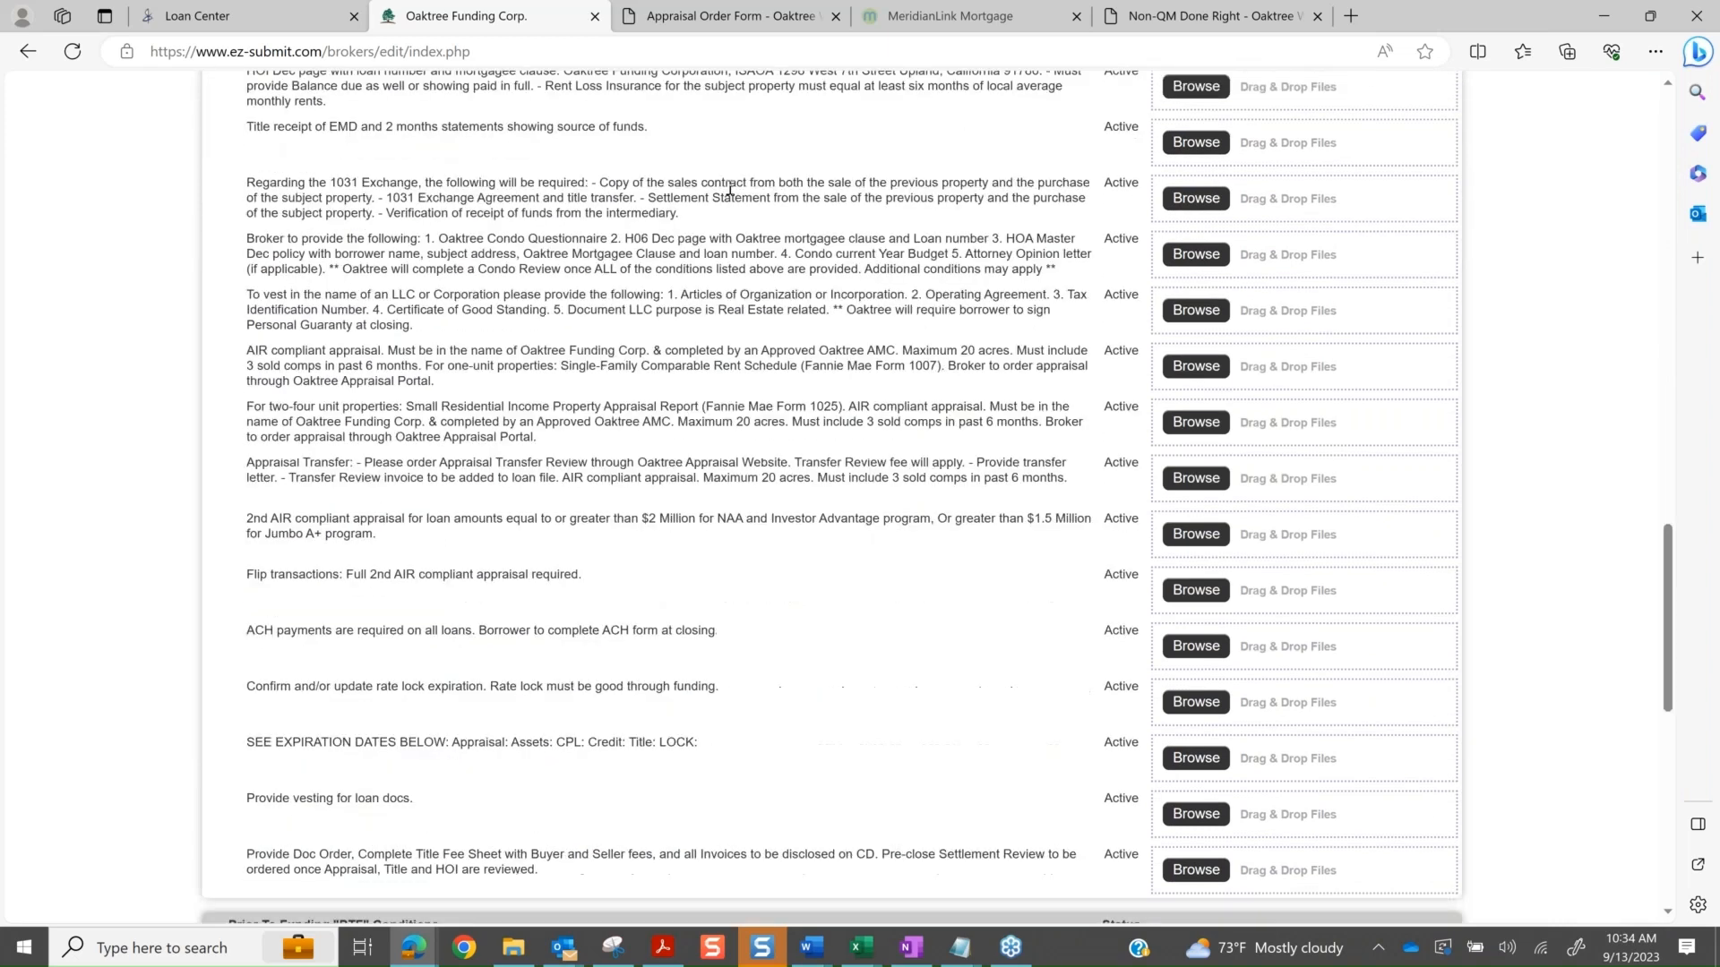
scroll(730, 188, down, 4)
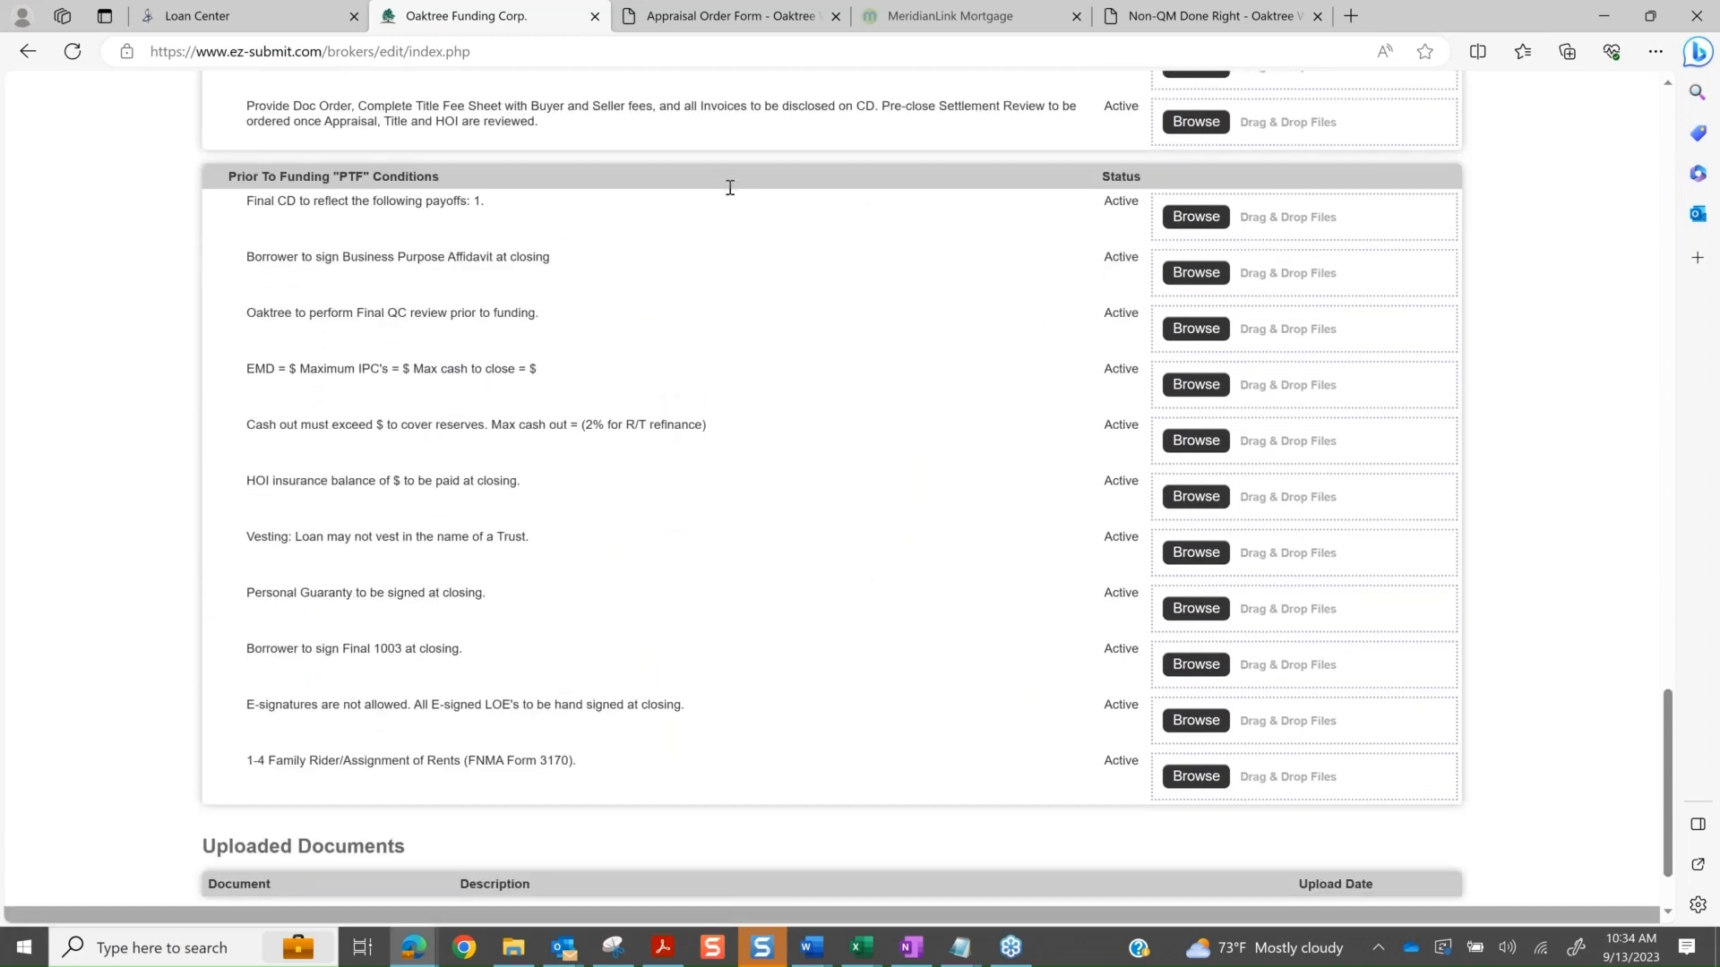
scroll(731, 187, down, 2)
scroll(730, 188, up, 10)
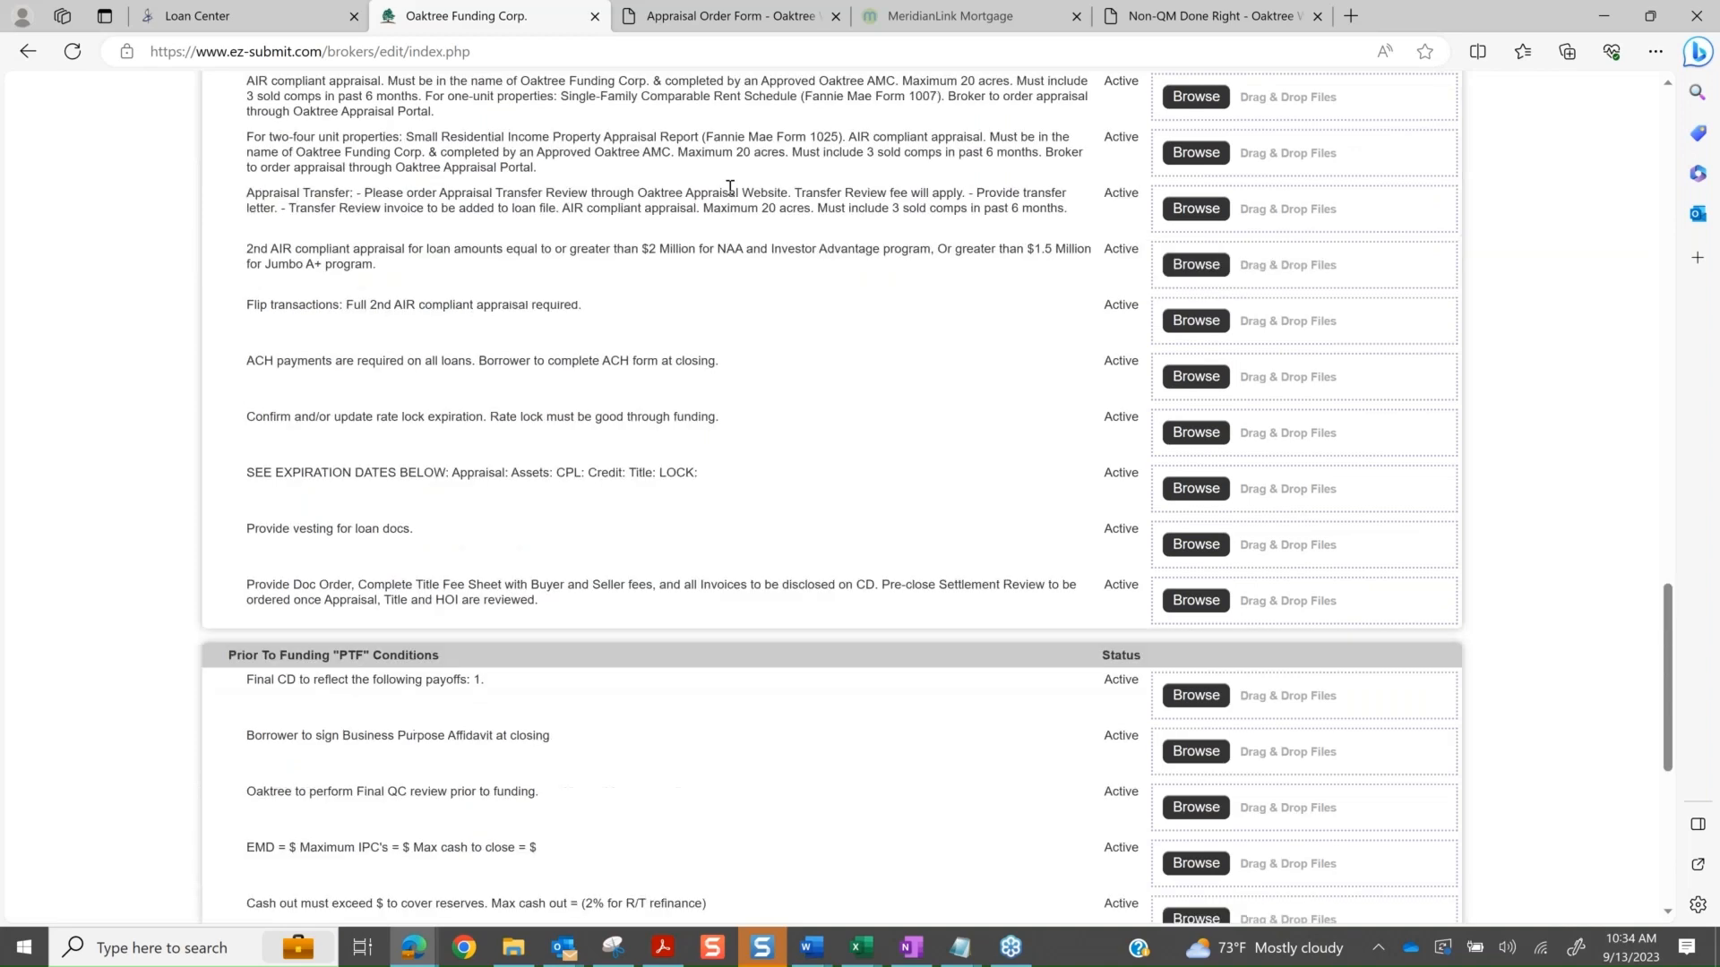
scroll(730, 187, up, 15)
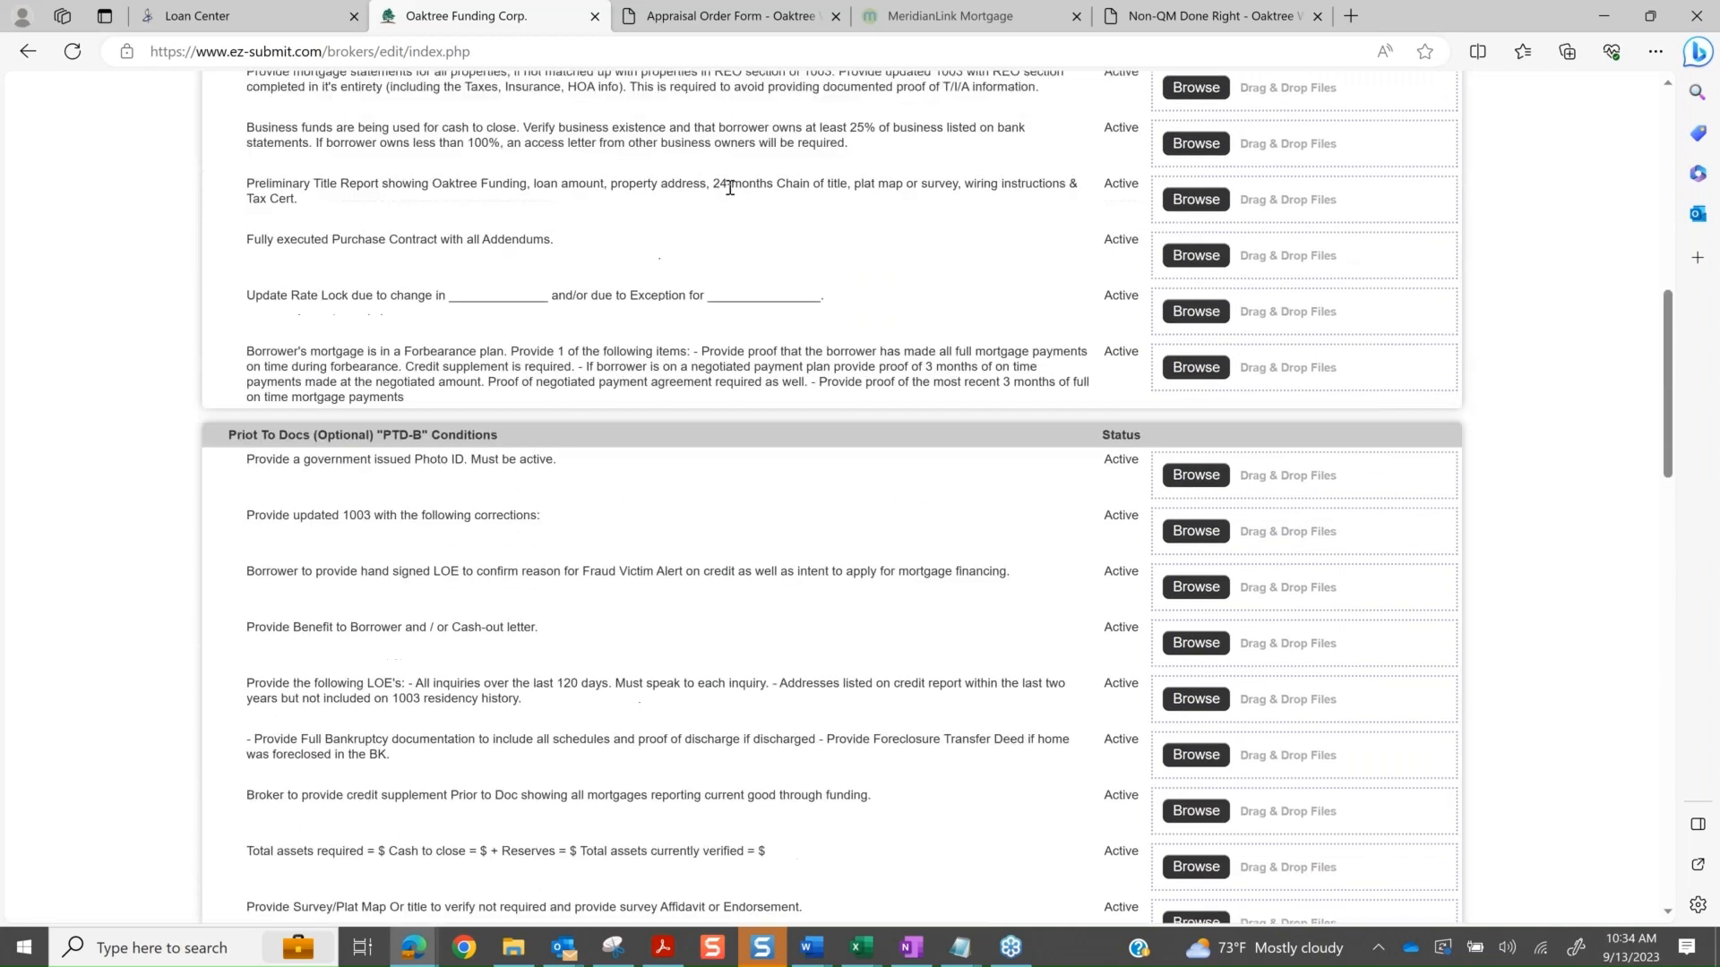
scroll(730, 187, up, 8)
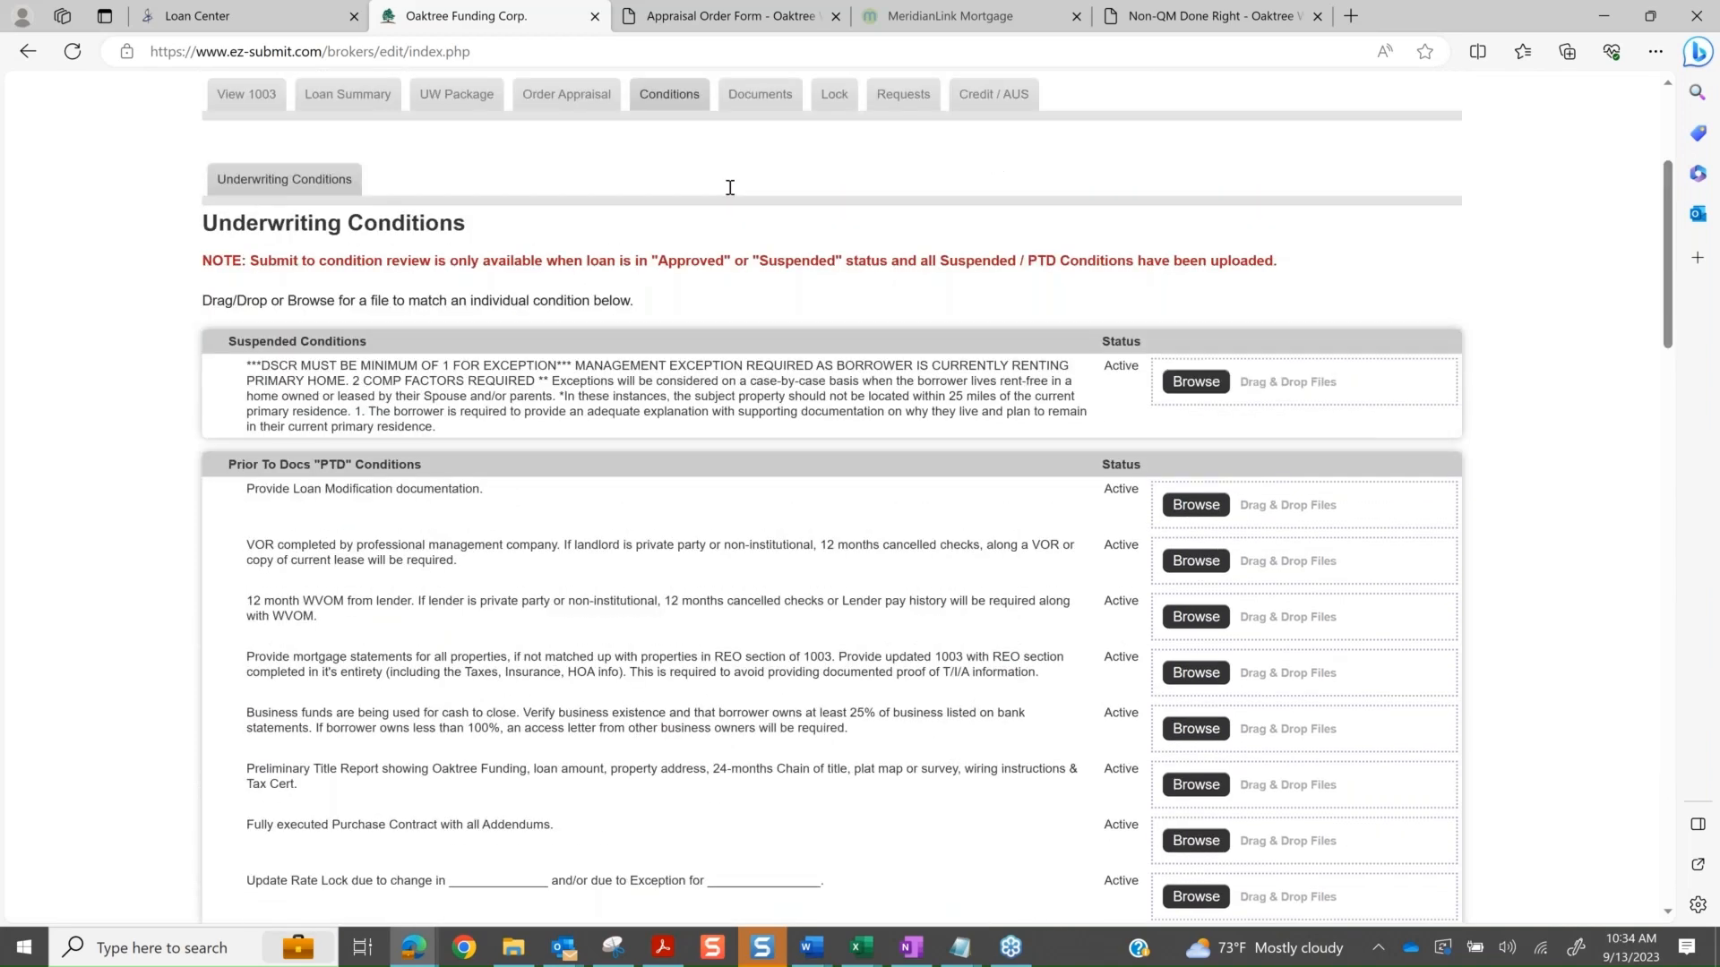
- Upload the DummyDocumentToPushPastUWPackage PDF from the Desktop folder to the Suspended condition about the DSCR exception
key(alt+Tab)
key(Tab)
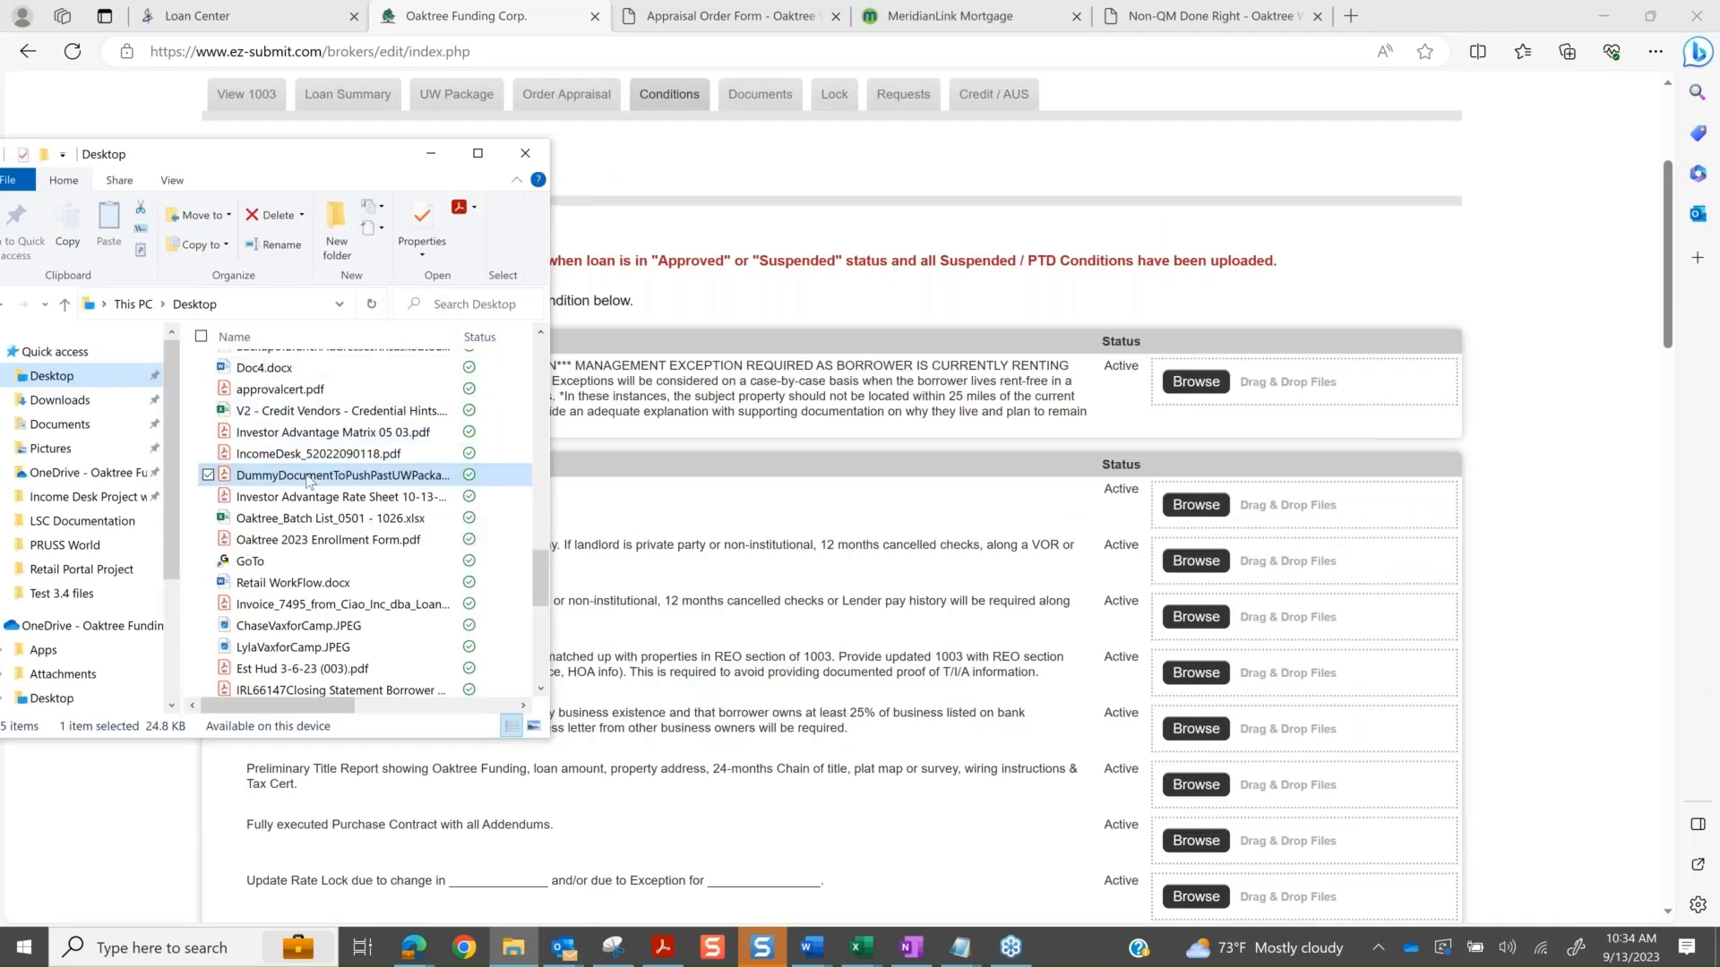
drag(518, 479, 1362, 385)
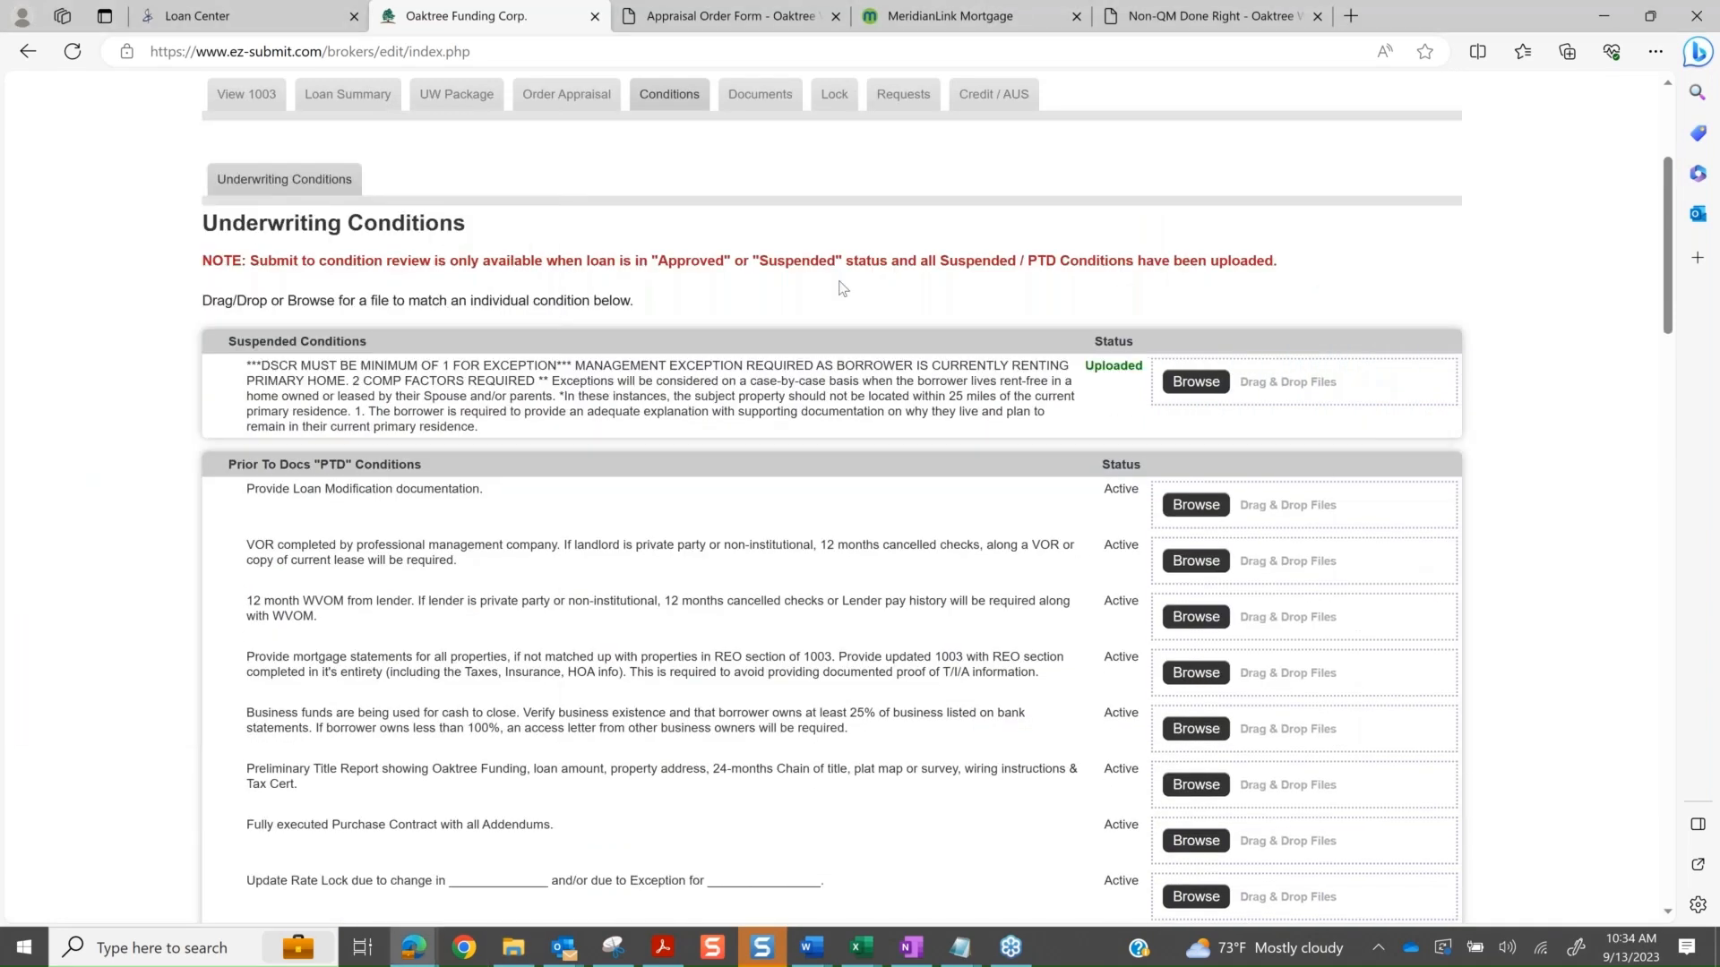
- Reload the underwriting conditions page, agreeing to resubmit the form, and check the Suspended condition's upload status
scroll(843, 290, up, 1)
click(73, 52)
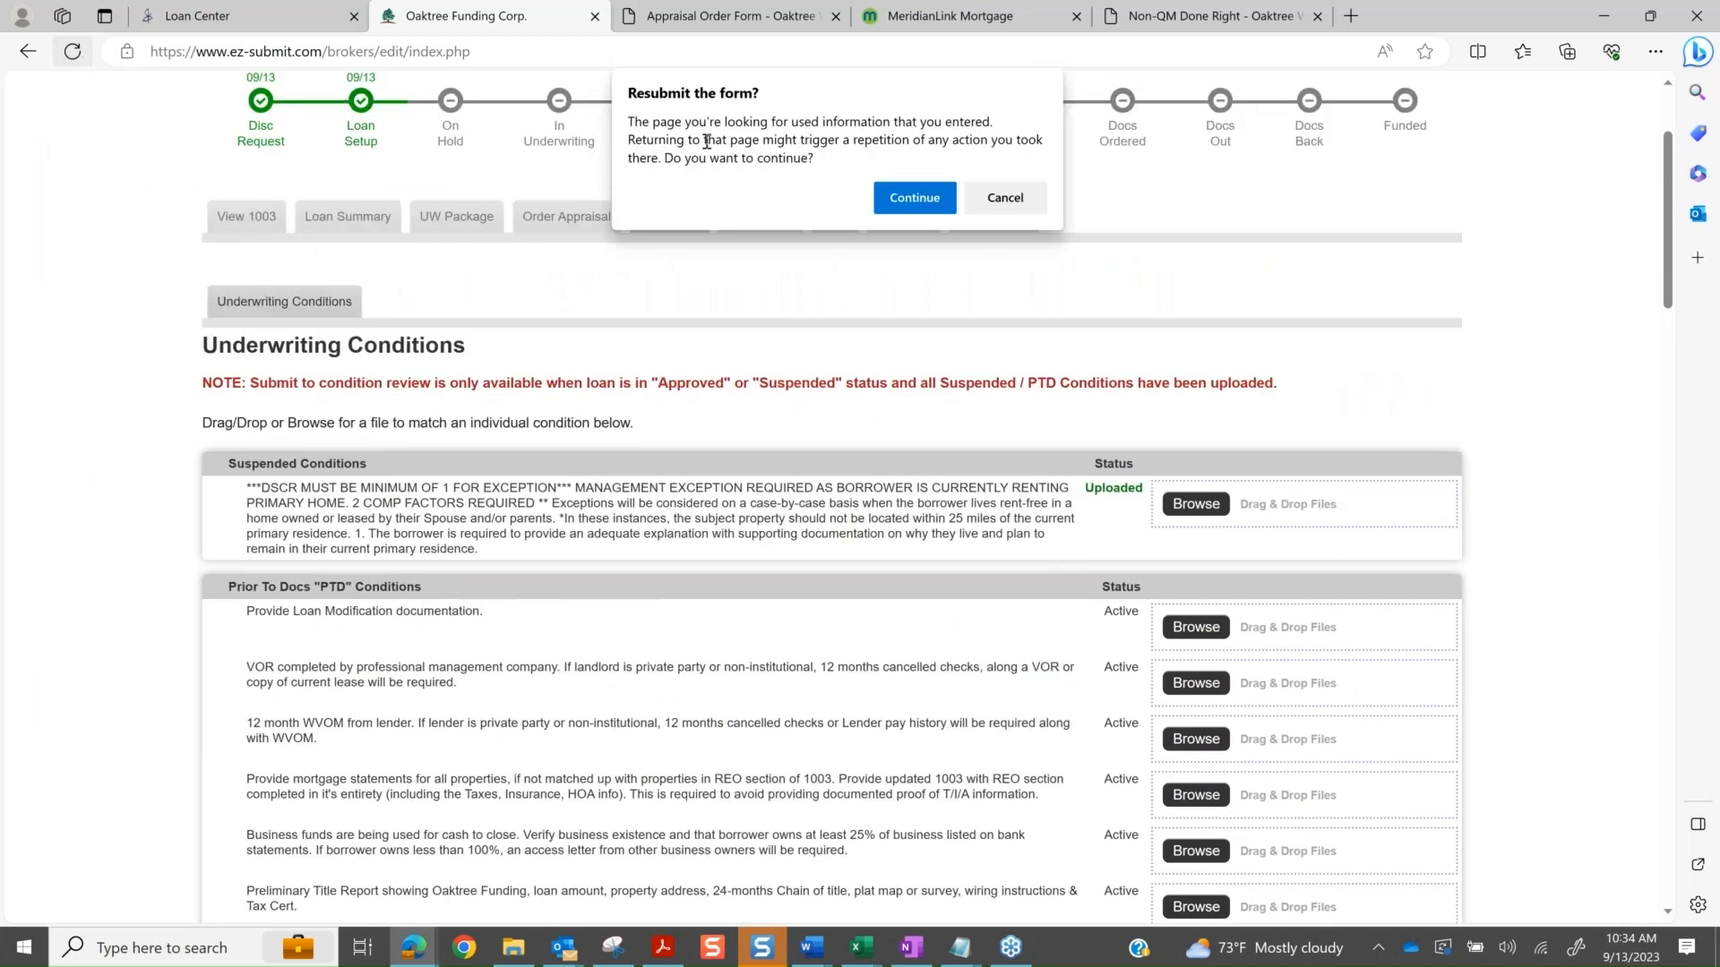
click(906, 205)
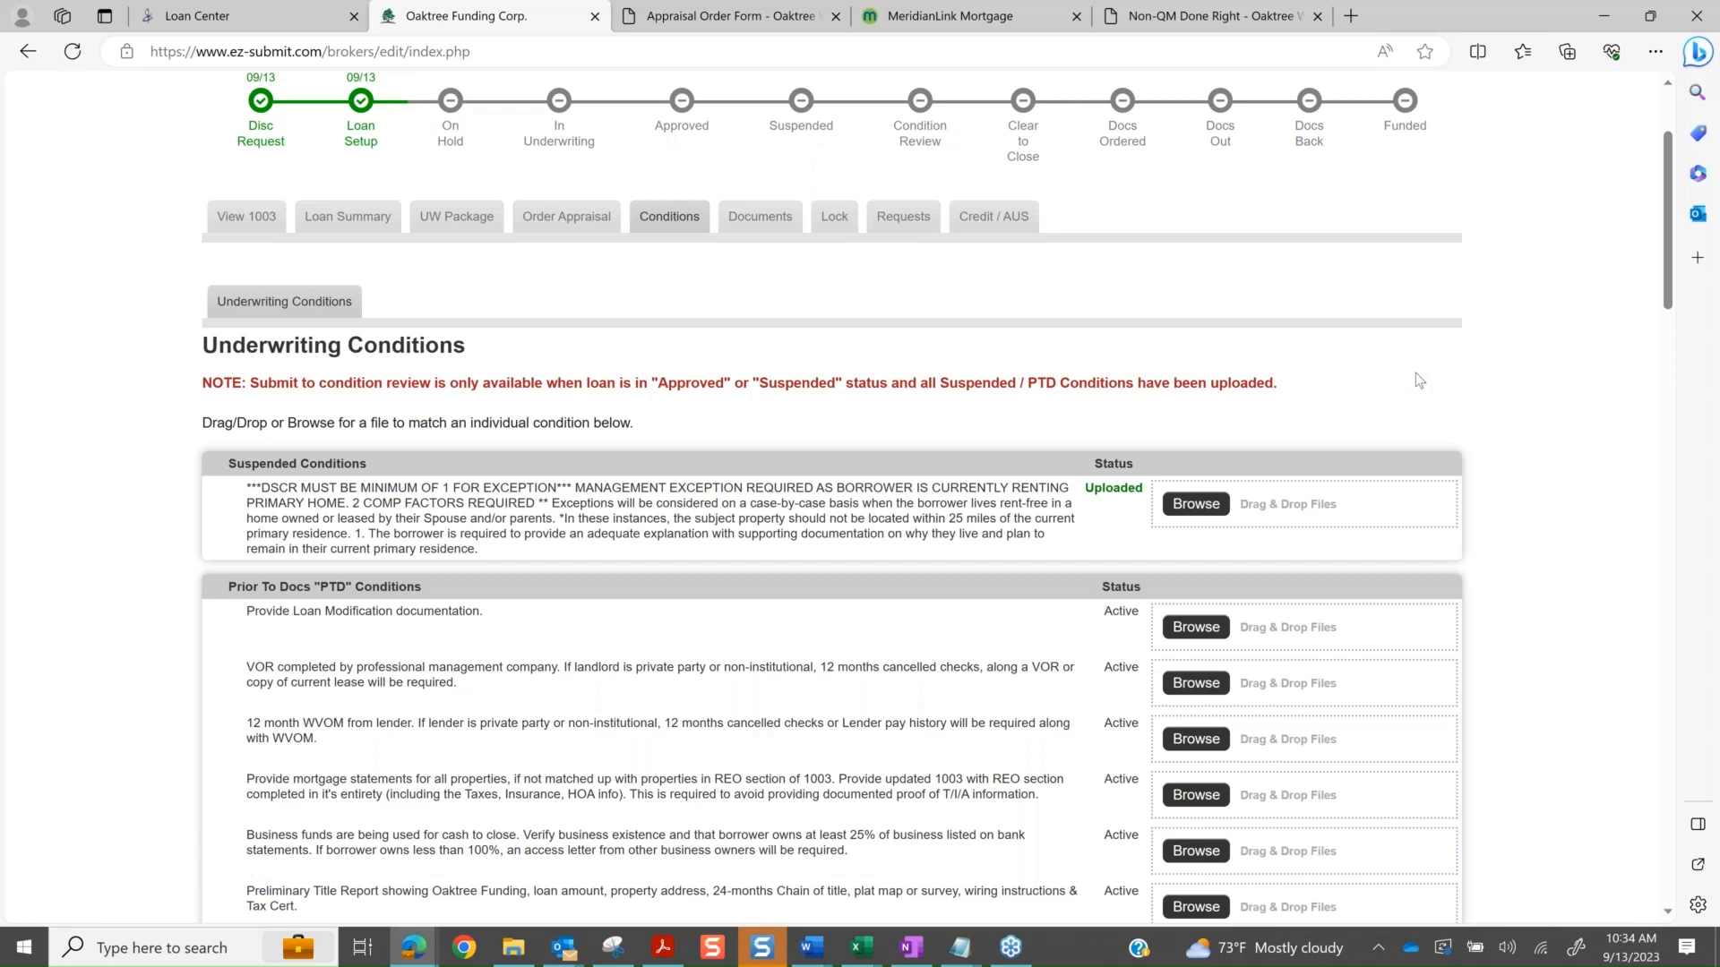
scroll(1415, 372, down, 1)
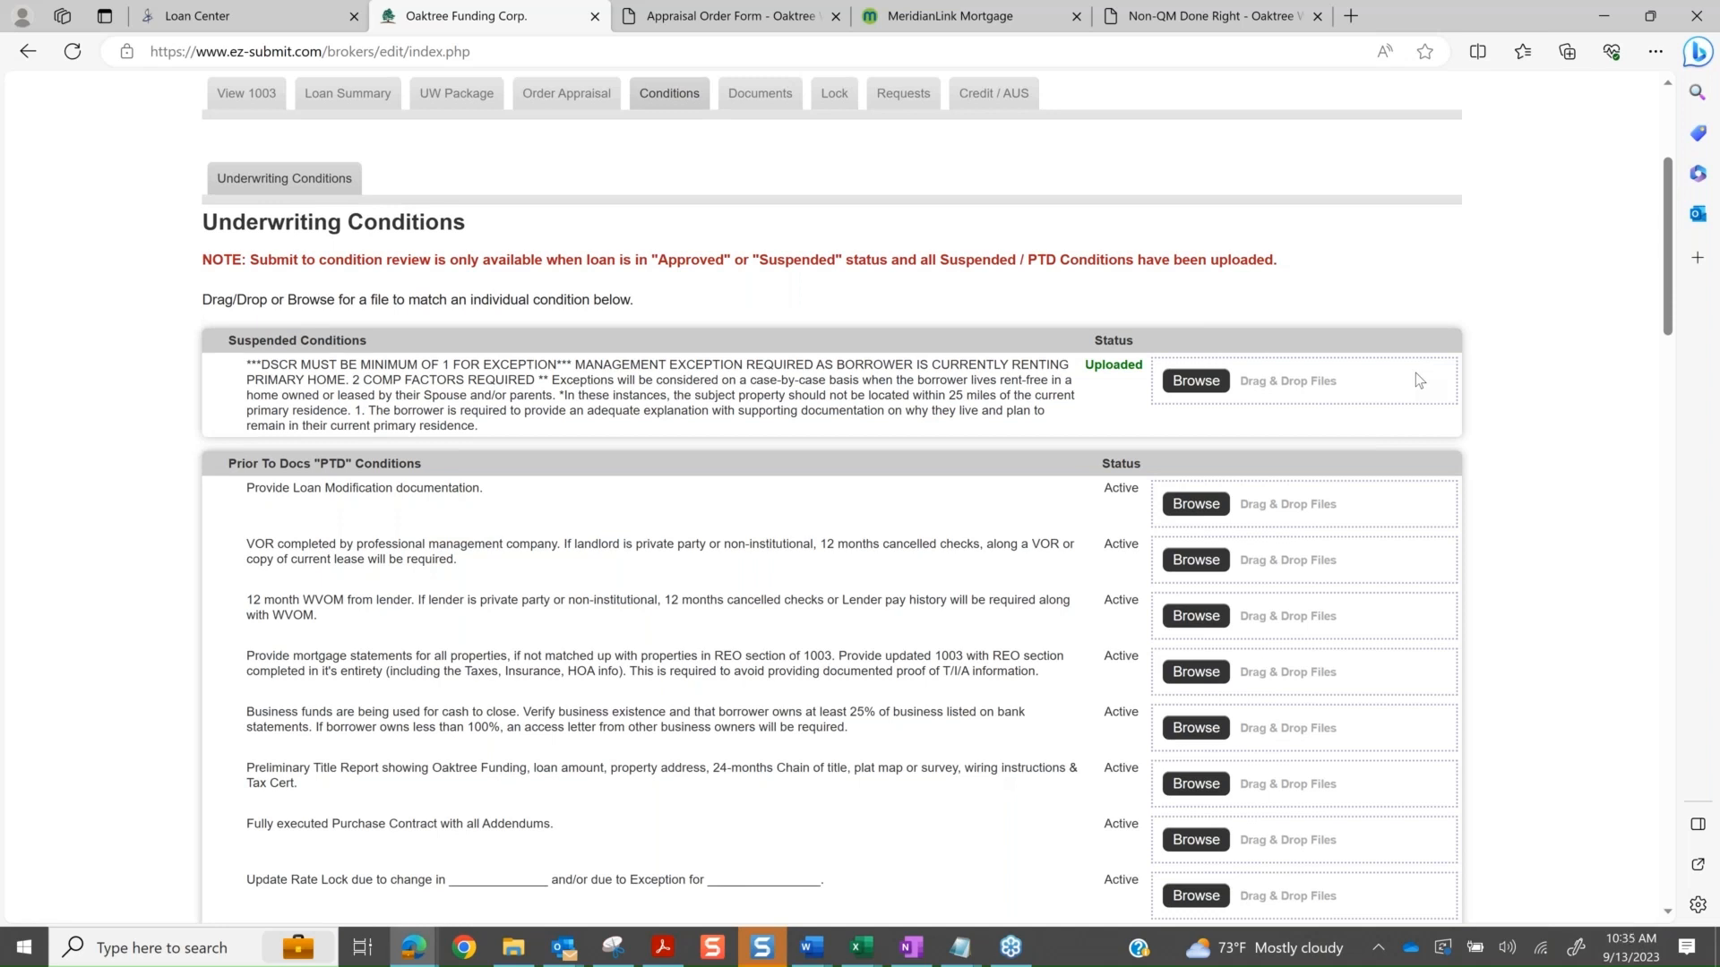
- Open the loan's attached documents list and review the document names, types and received dates
scroll(1415, 373, up, 2)
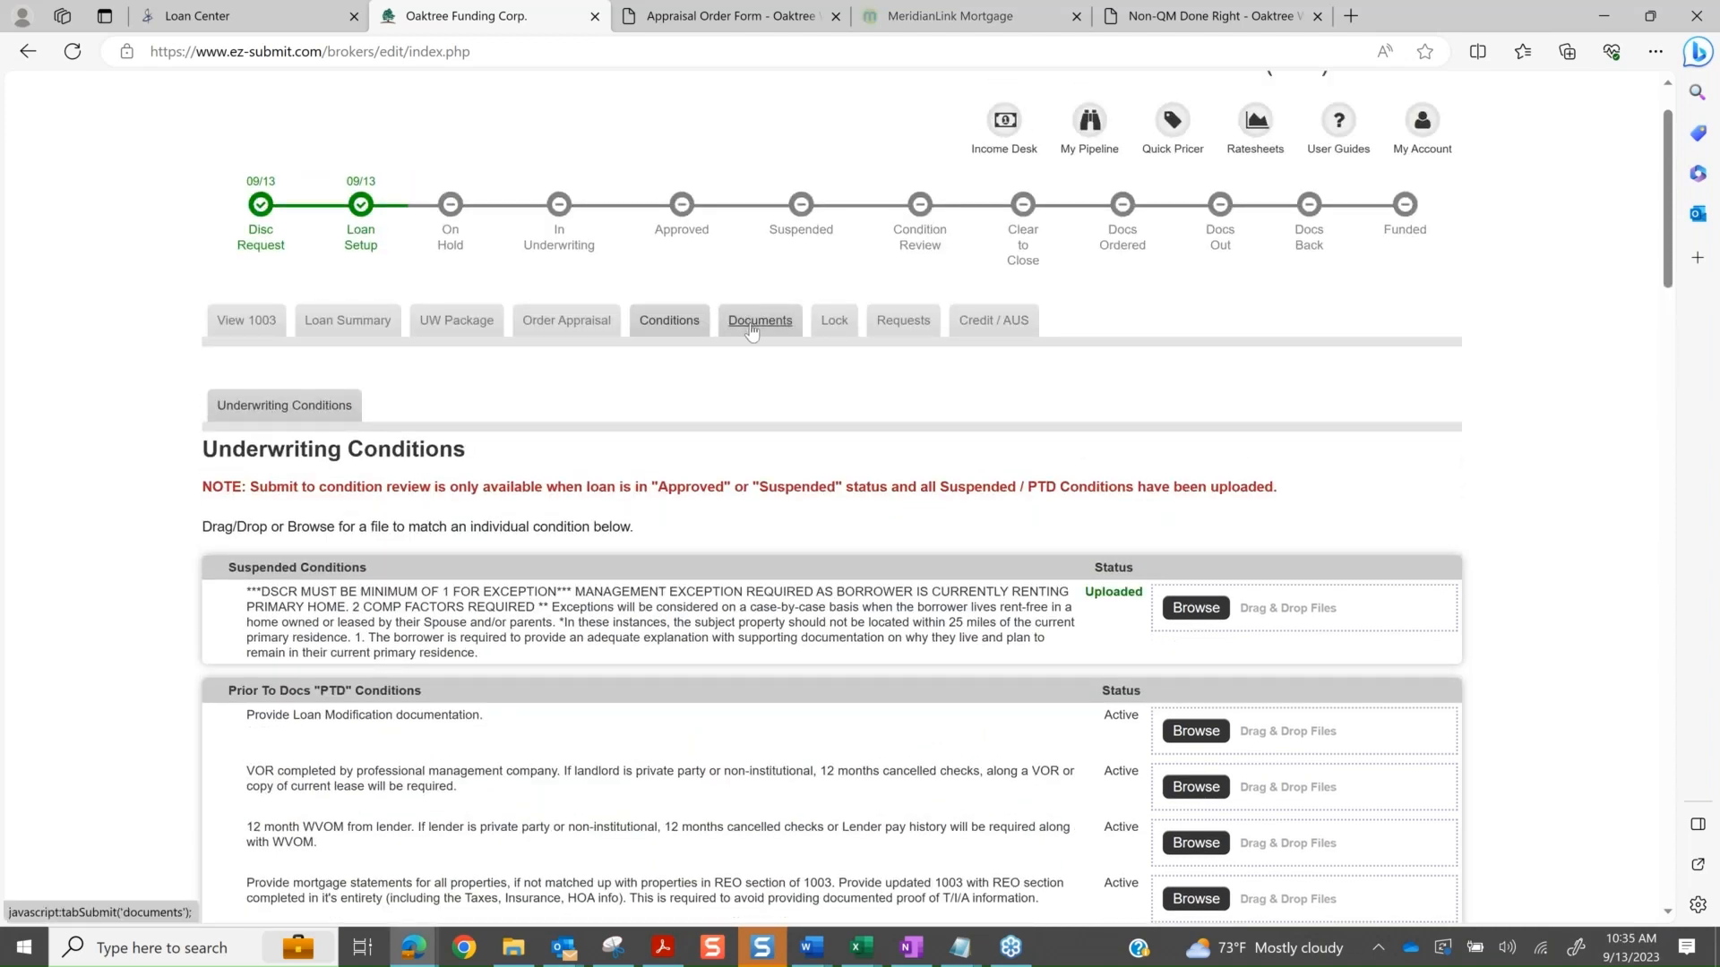
click(750, 328)
click(906, 198)
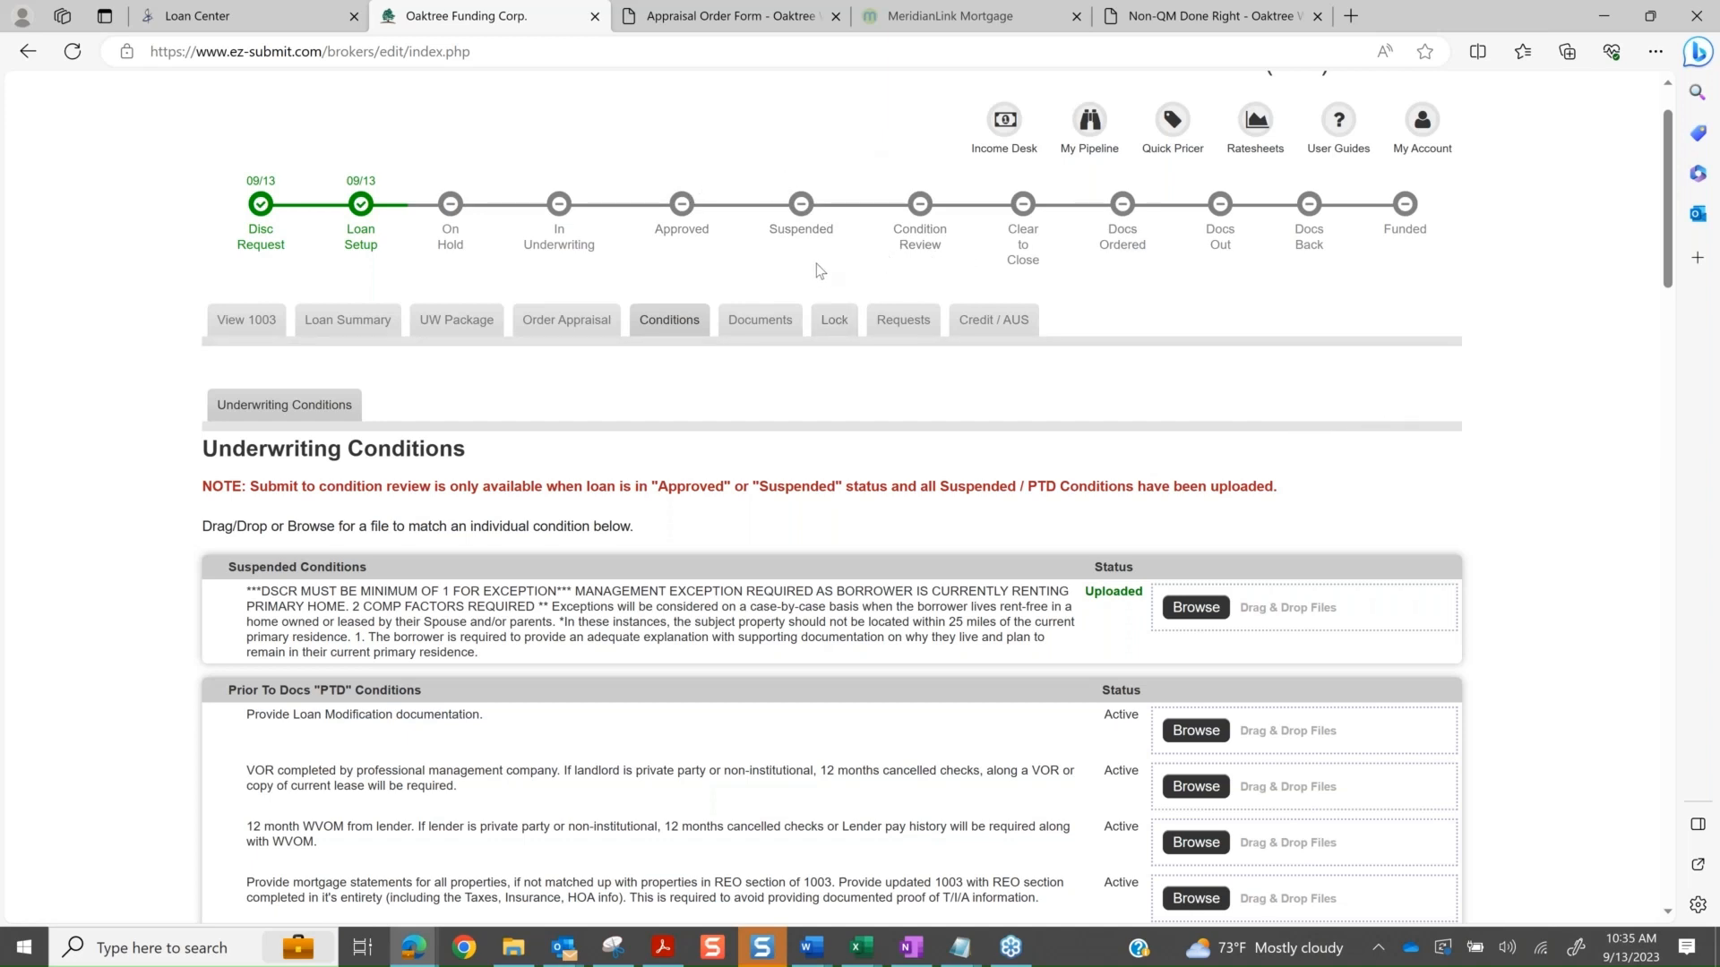
click(755, 328)
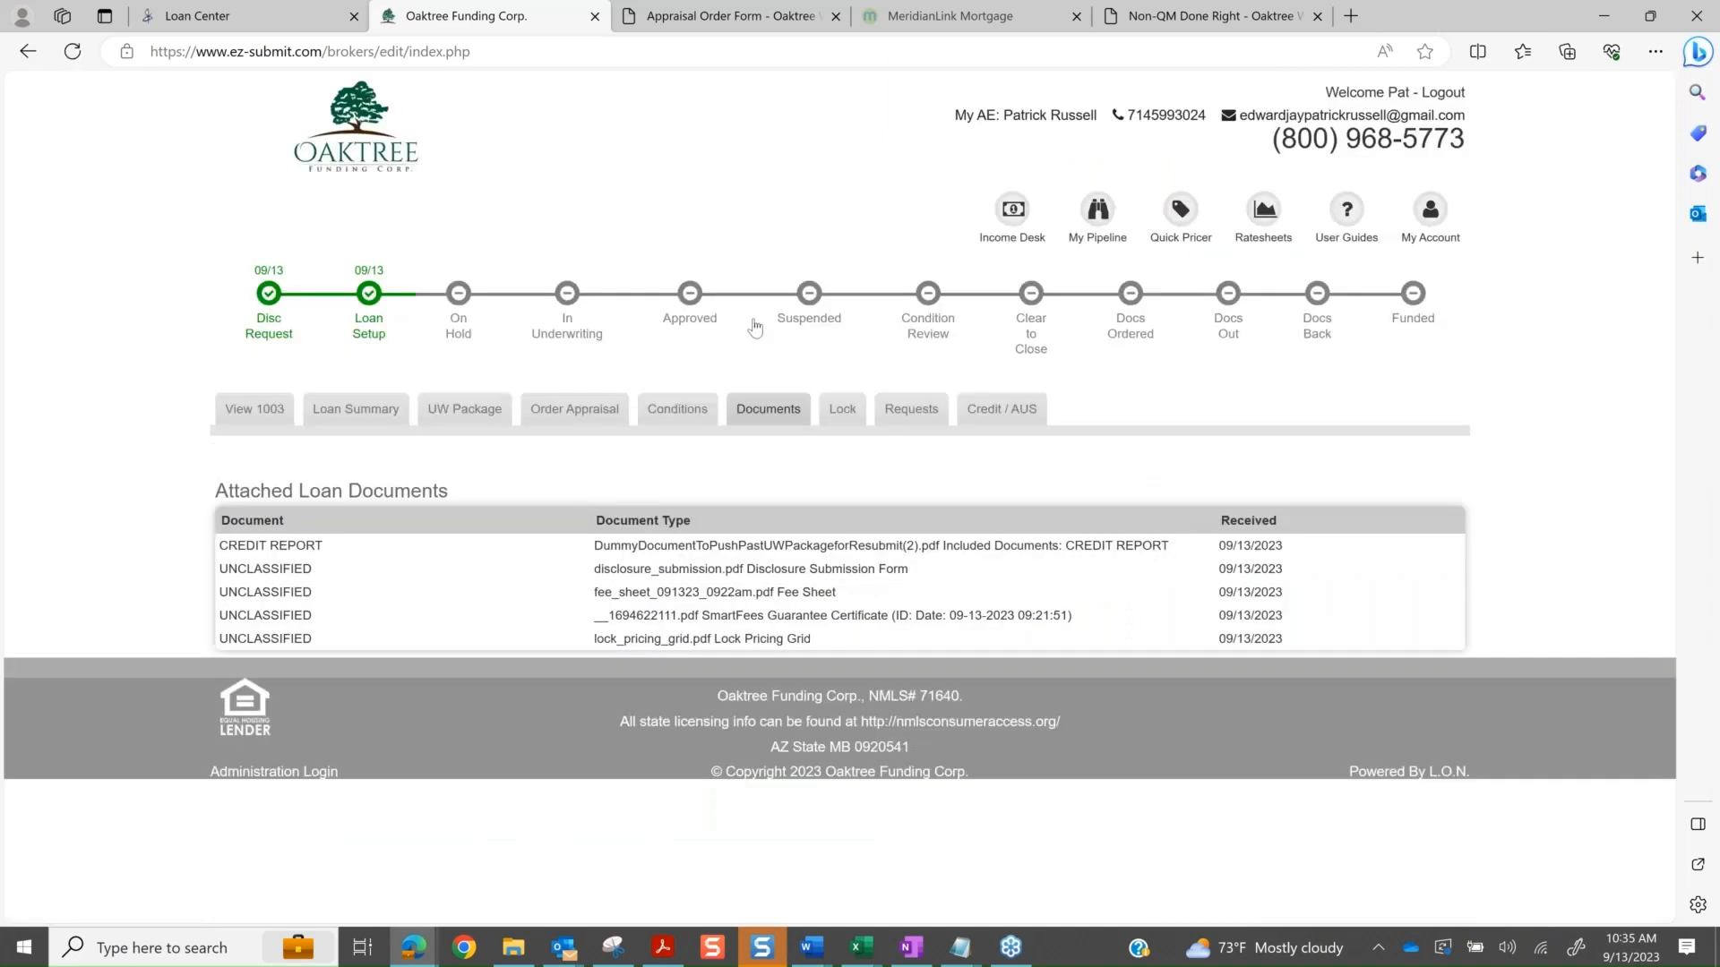
scroll(755, 329, down, 1)
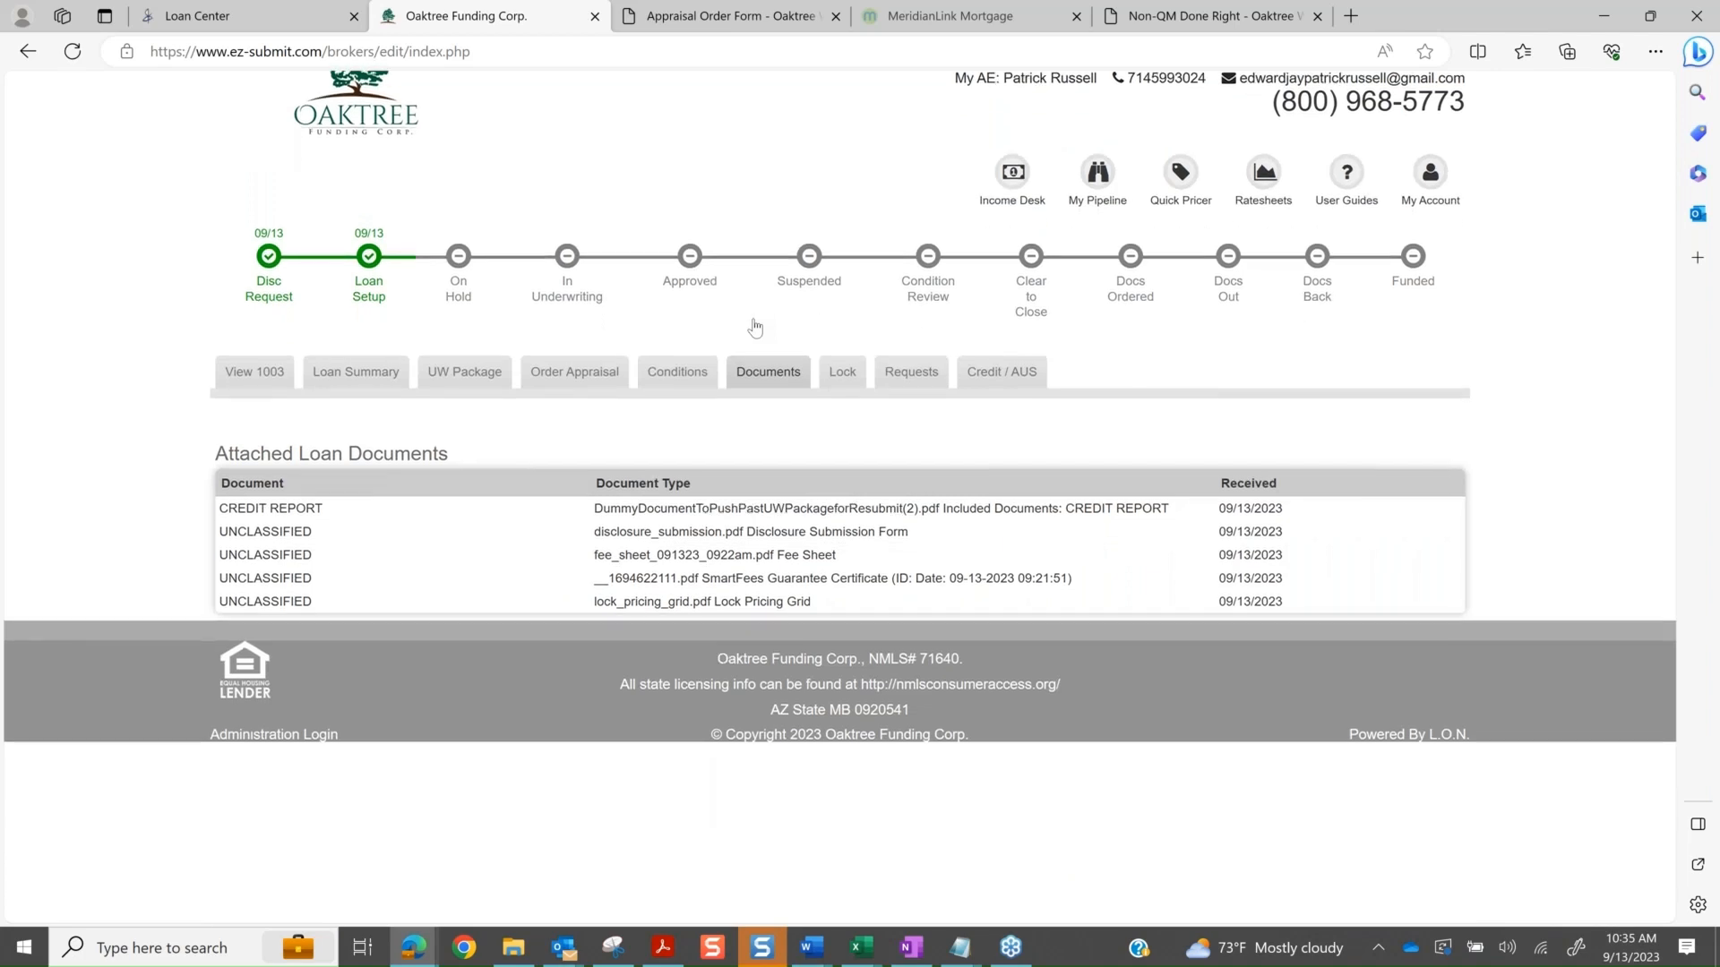
scroll(755, 329, up, 1)
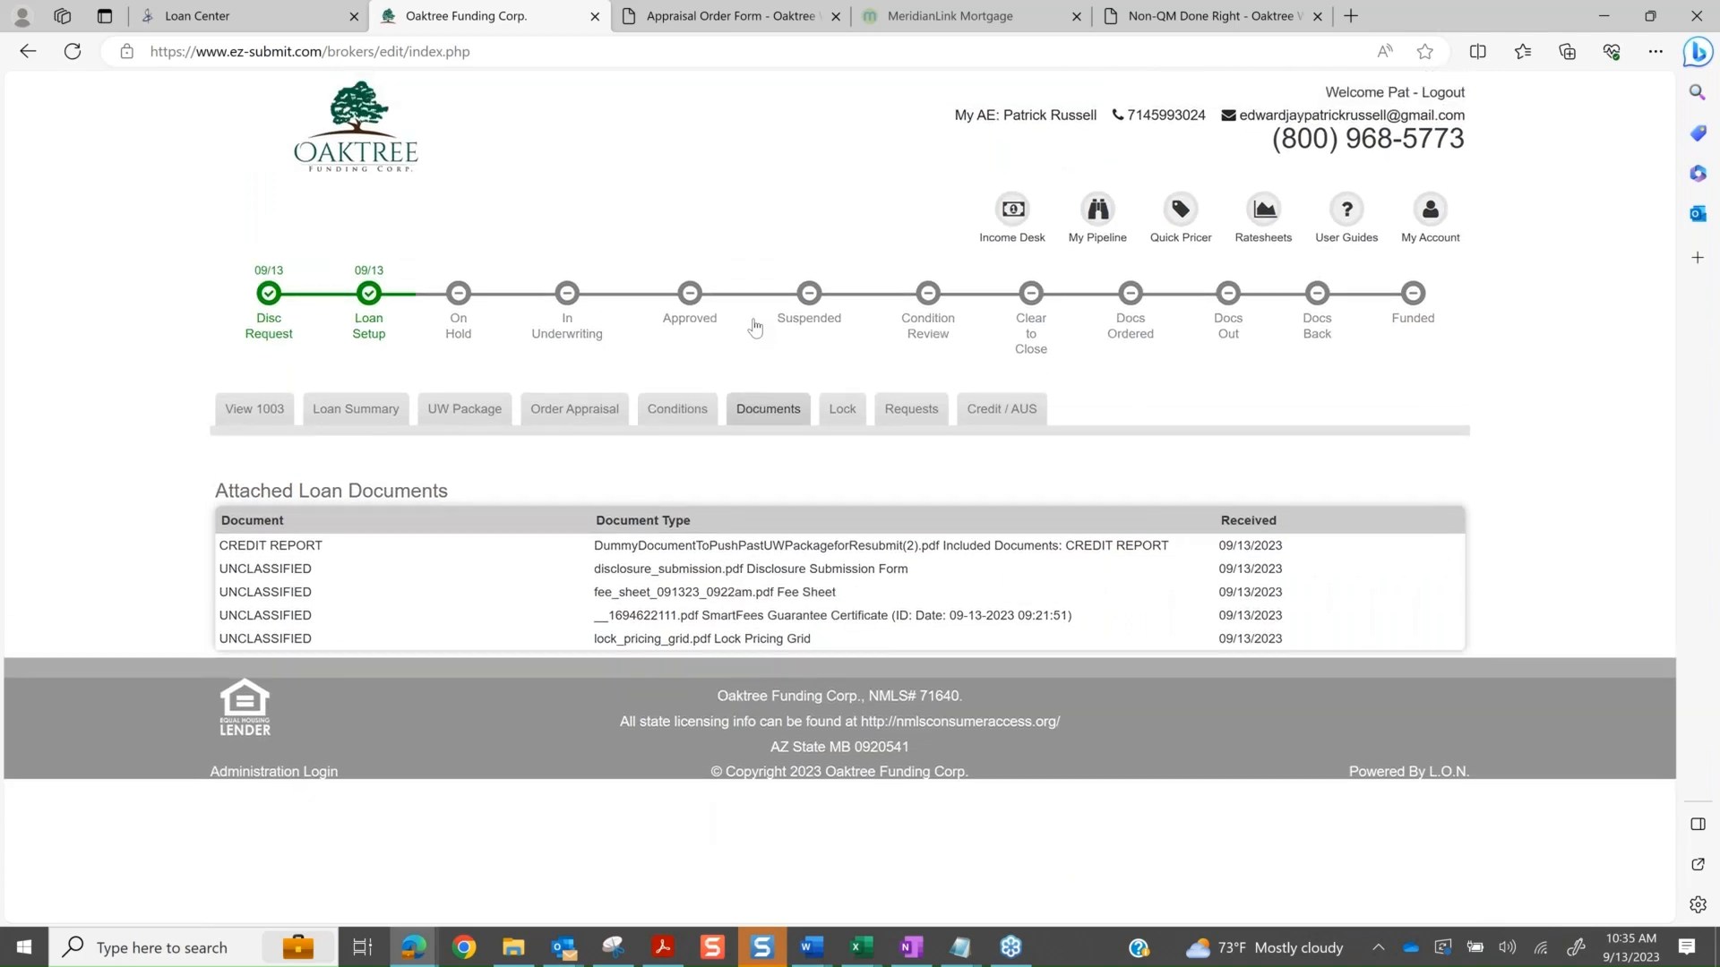
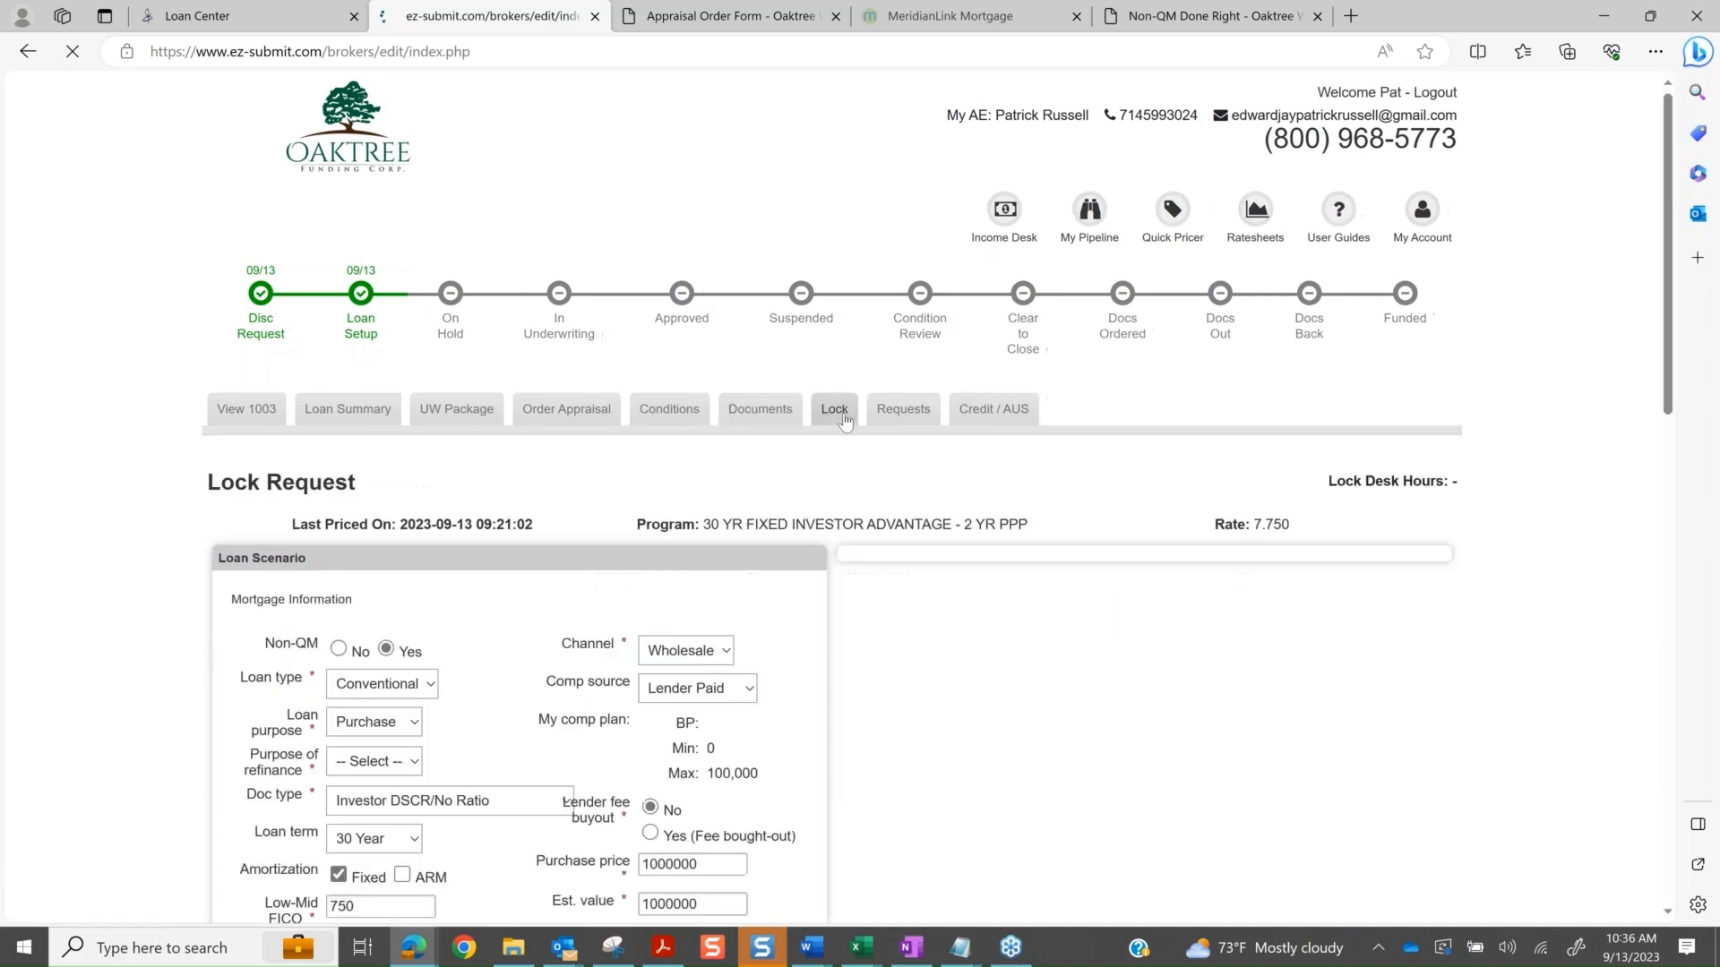
- Examine the Lock Request page's loan scenario, property information, pricing details, lock term and lock disclosure
scroll(845, 421, down, 6)
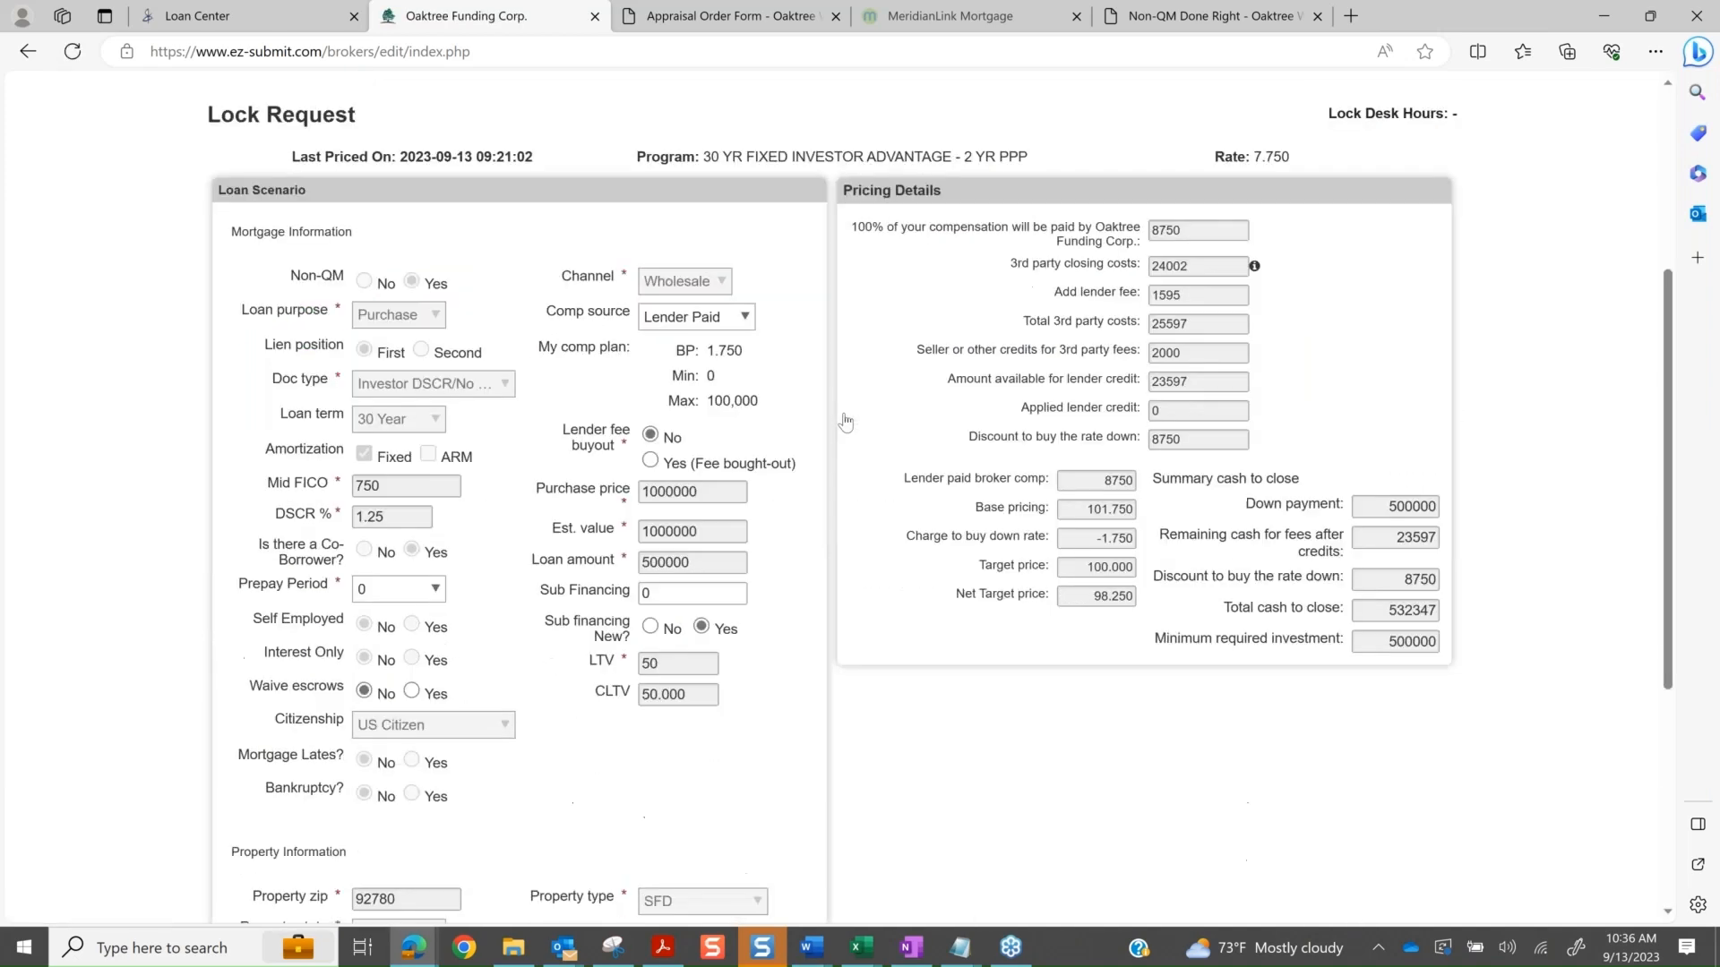
scroll(844, 421, down, 1)
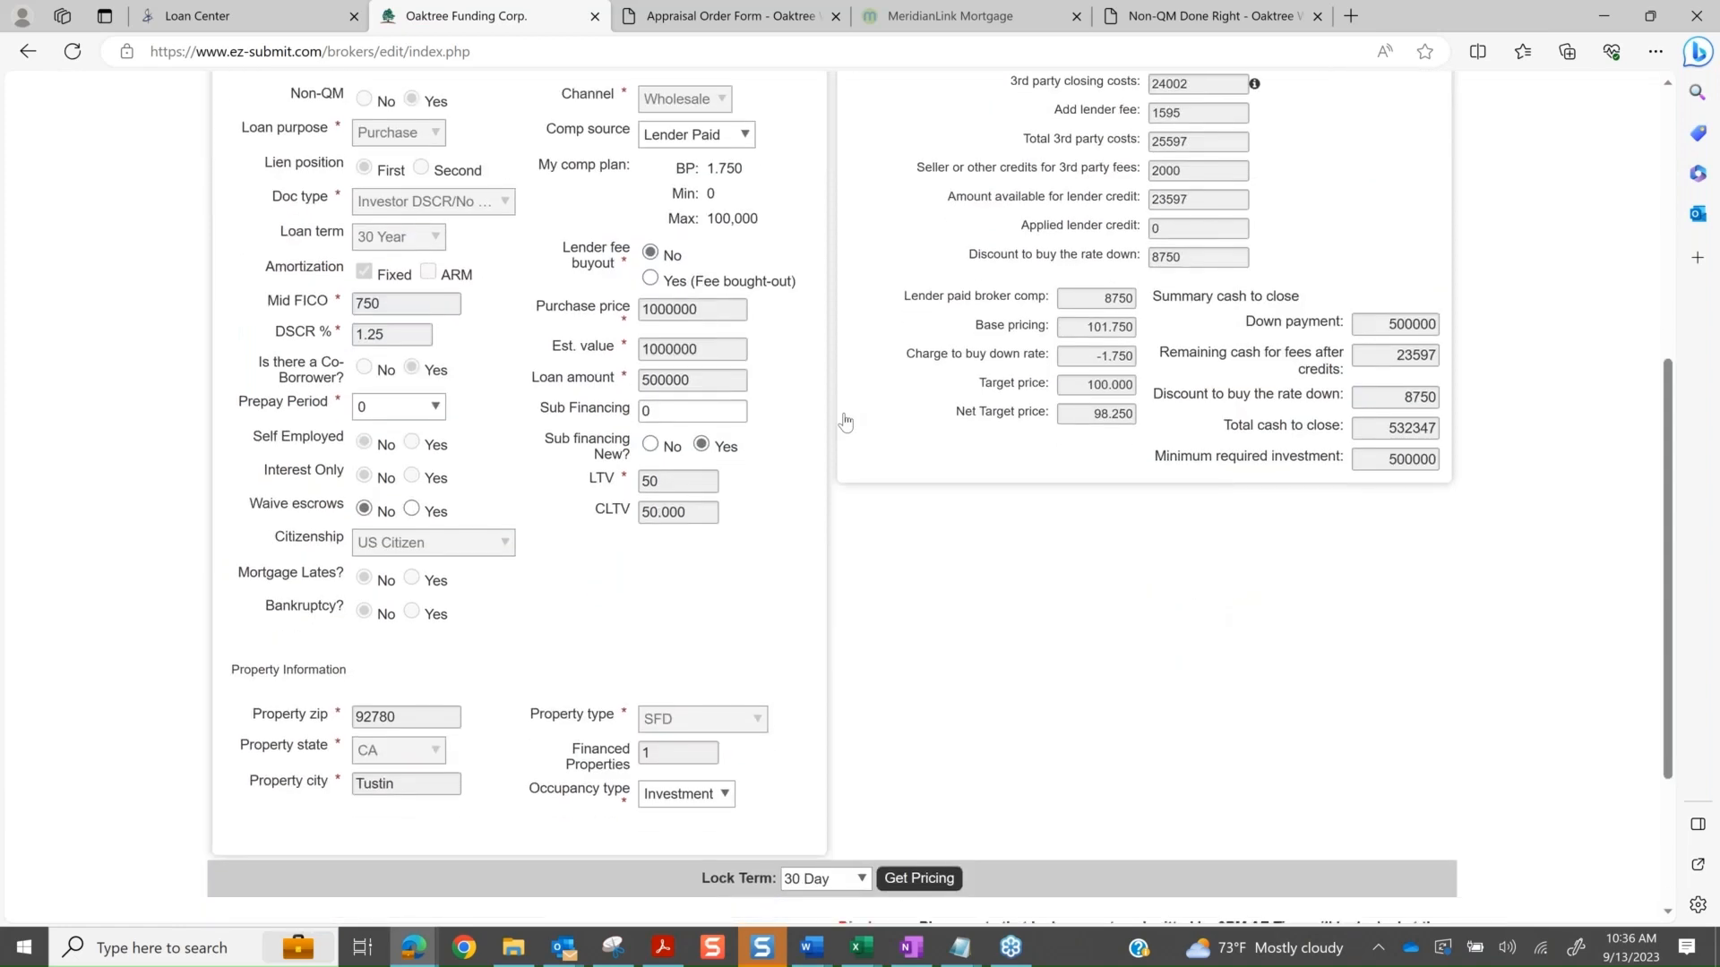
scroll(845, 421, down, 1)
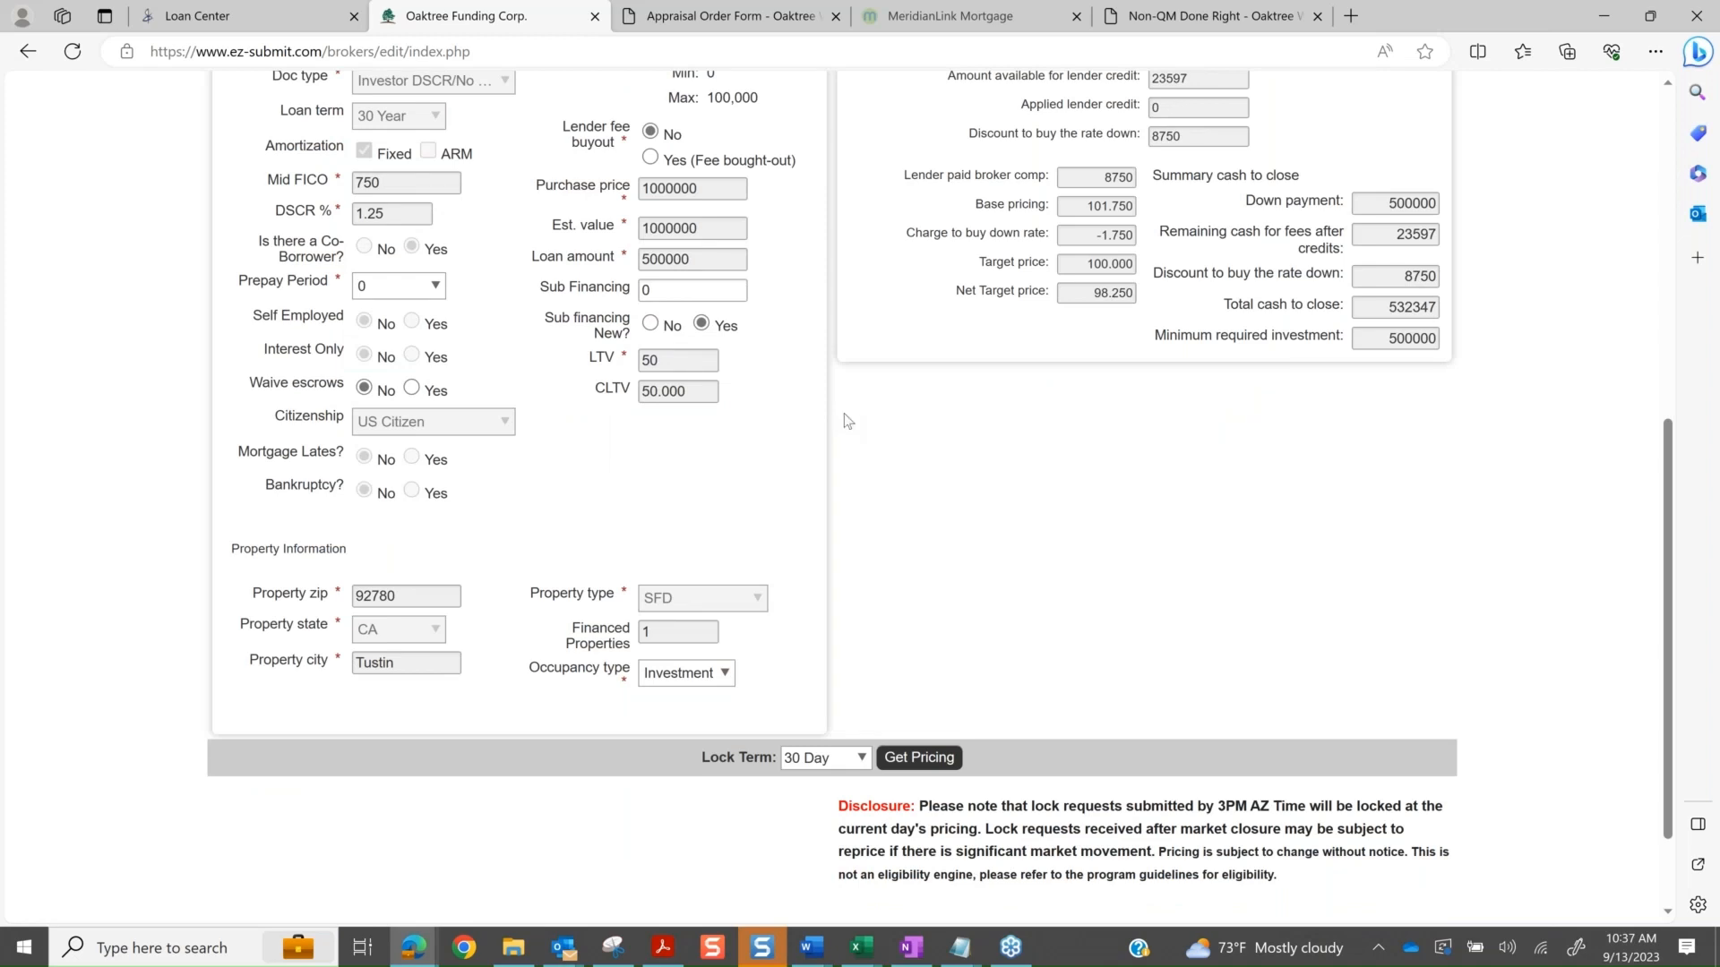
scroll(846, 421, up, 2)
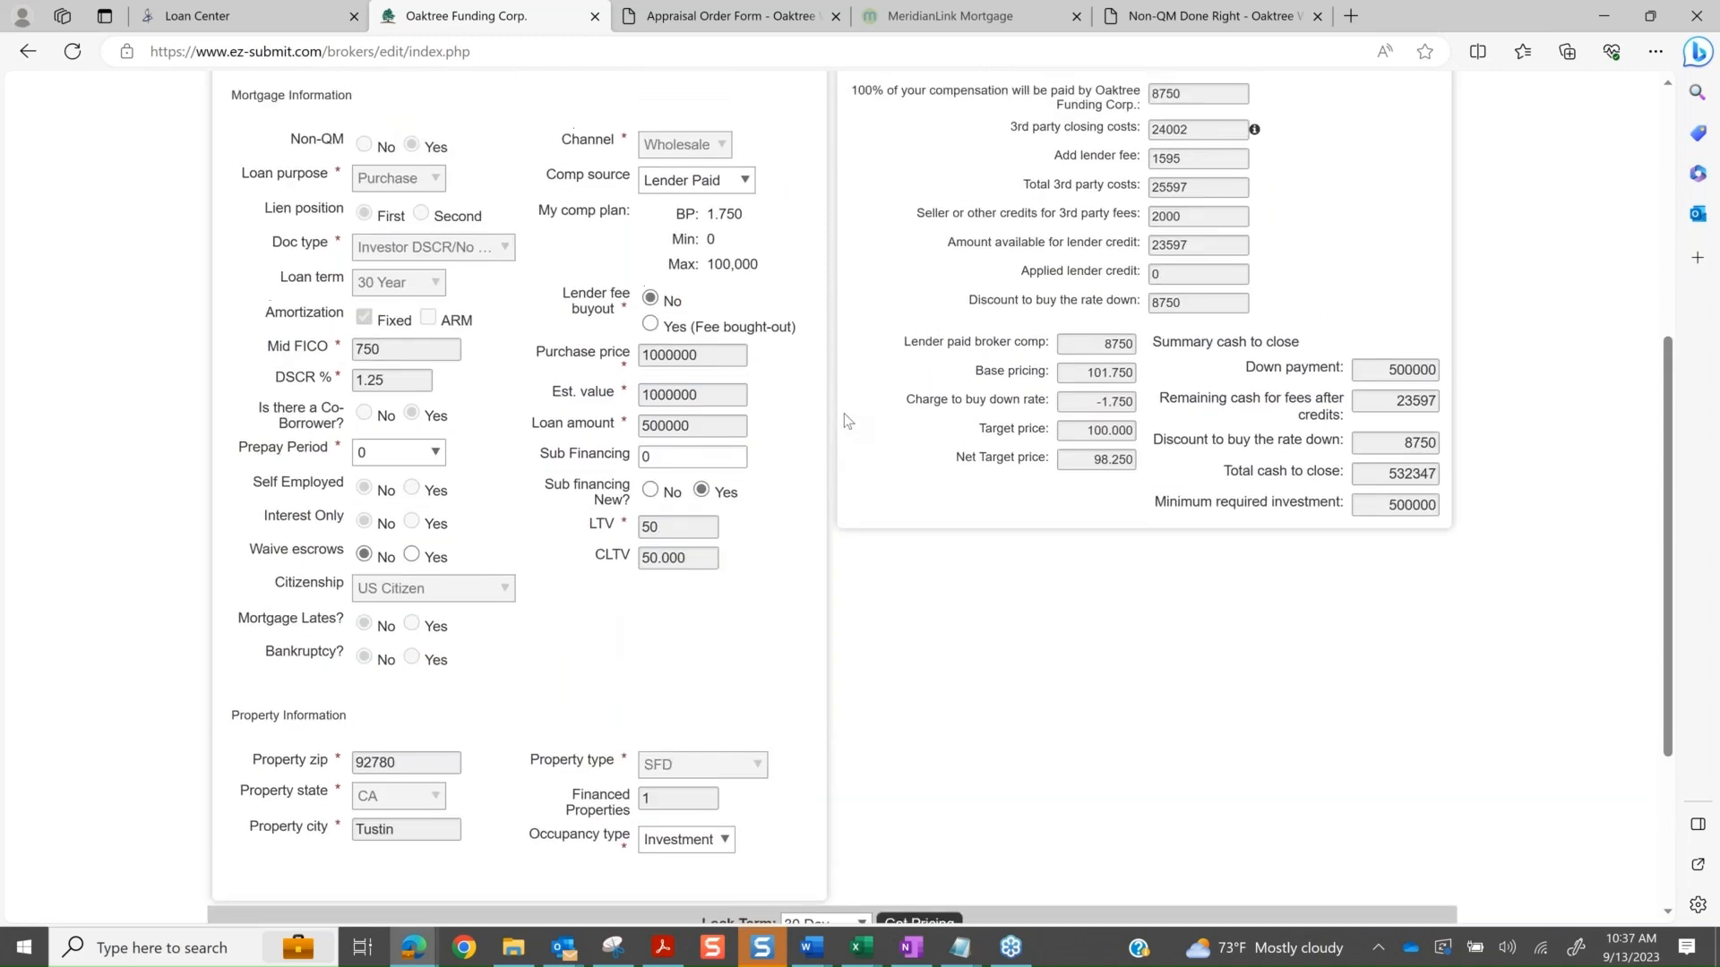
scroll(844, 412, up, 1)
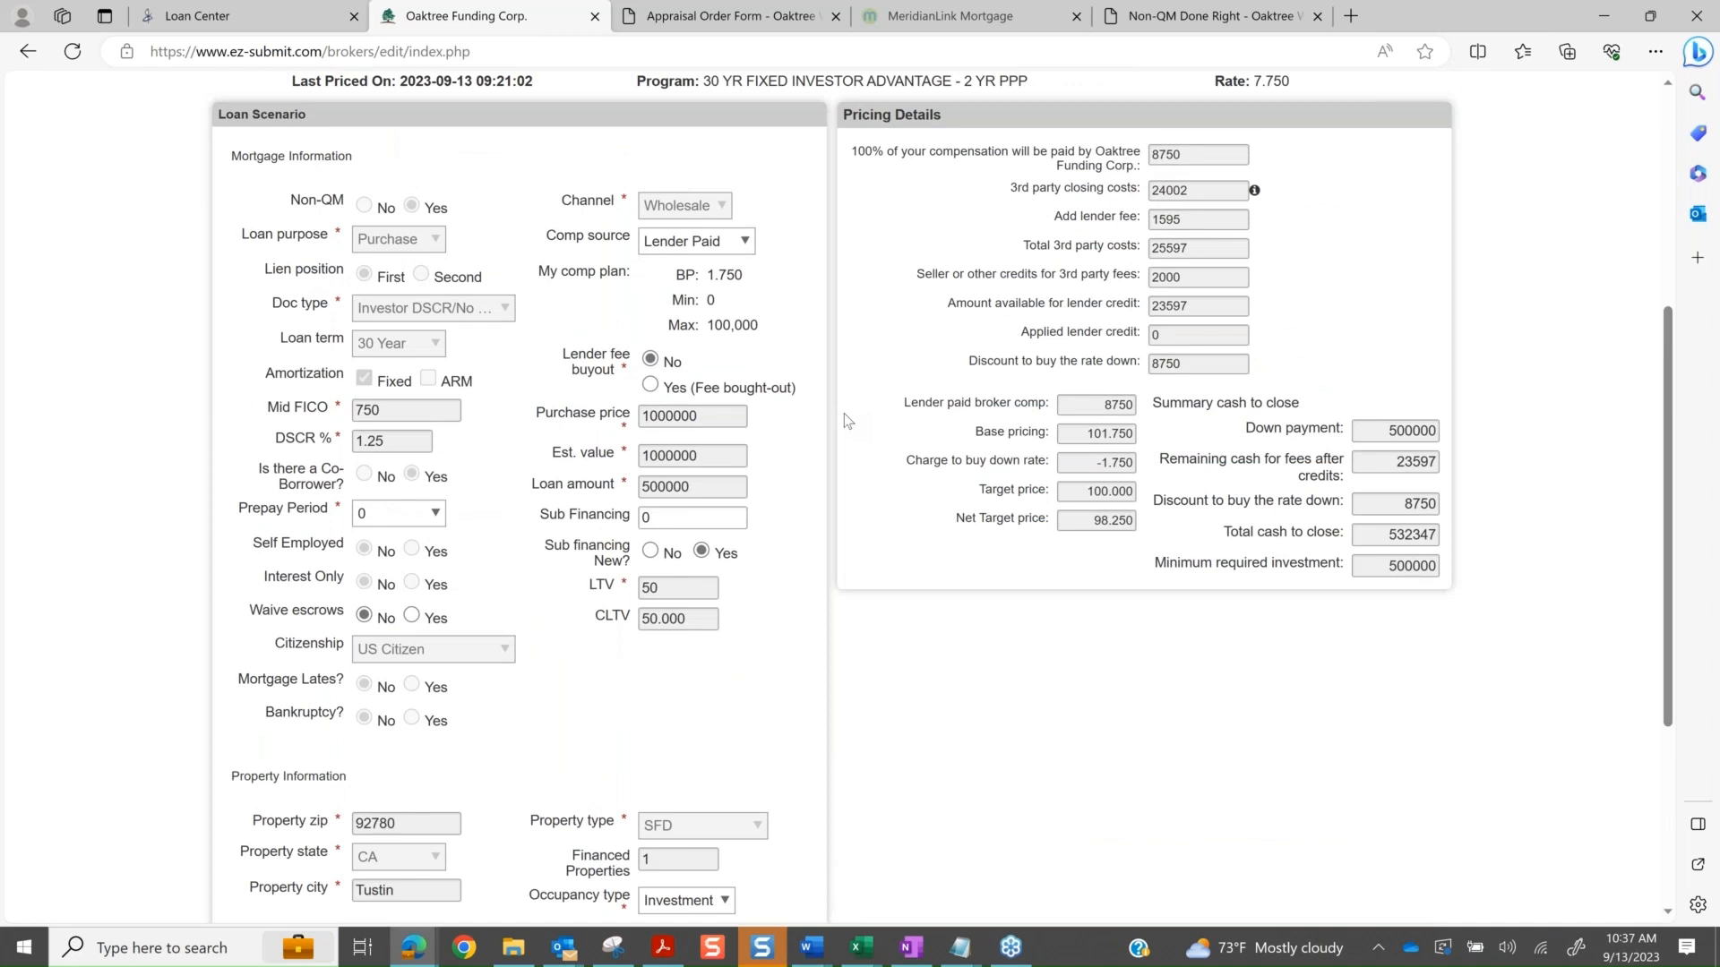
scroll(844, 412, up, 3)
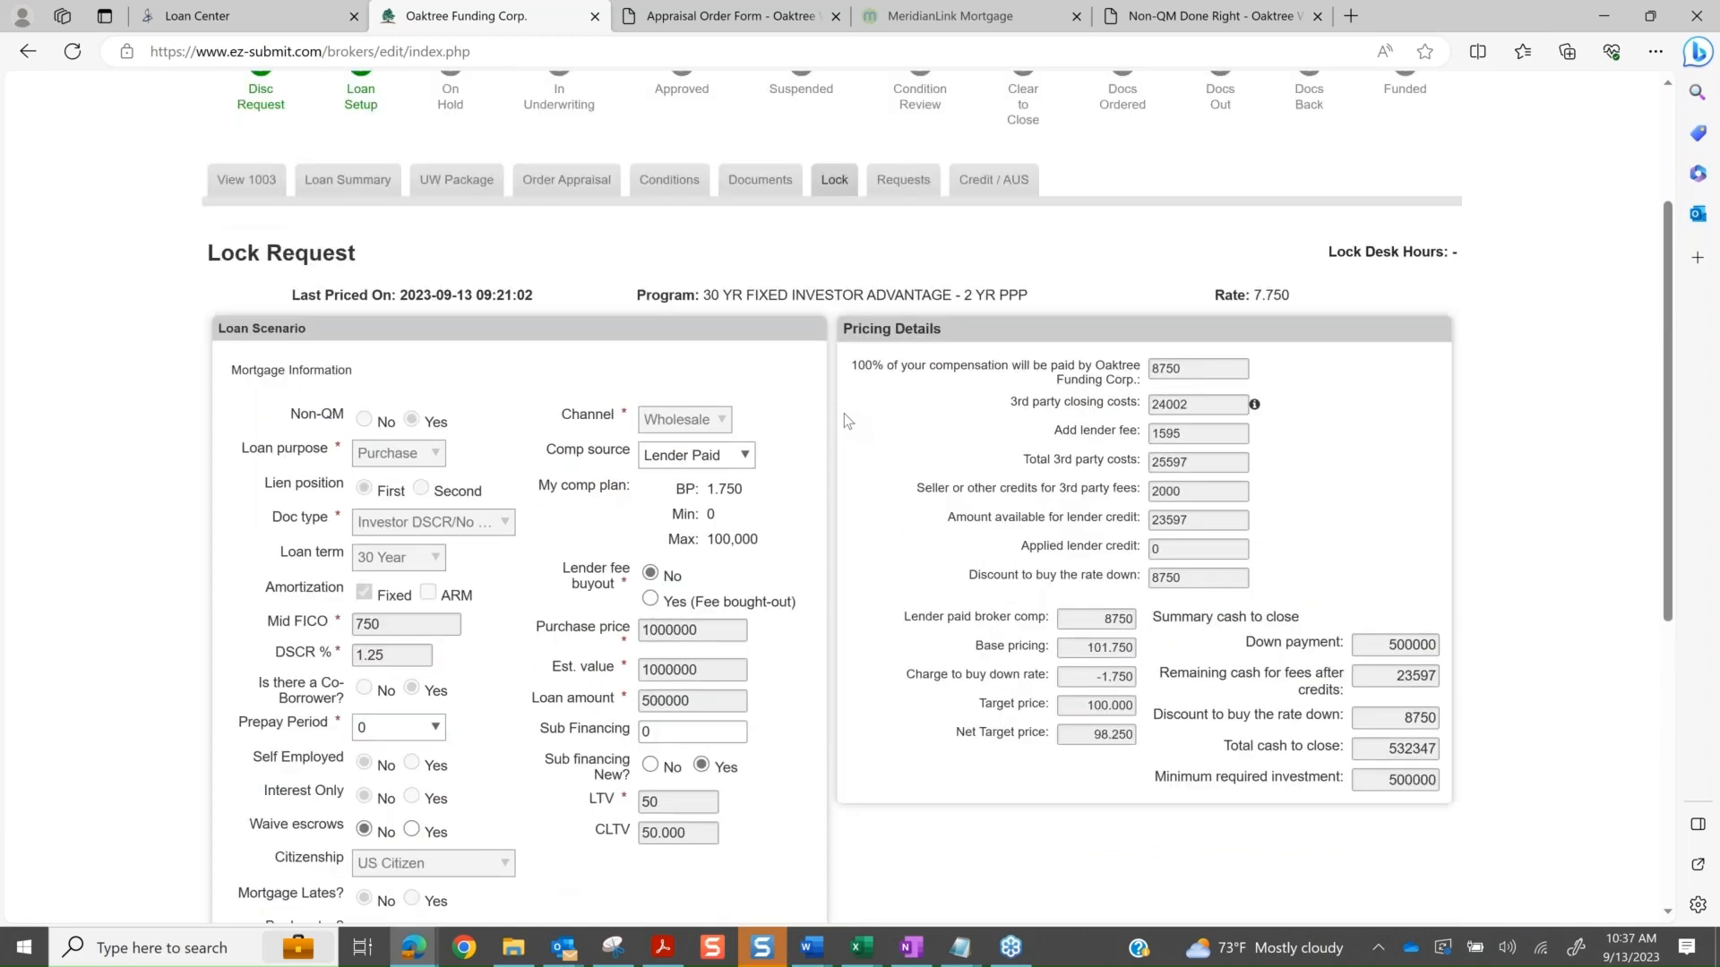
scroll(843, 419, up, 3)
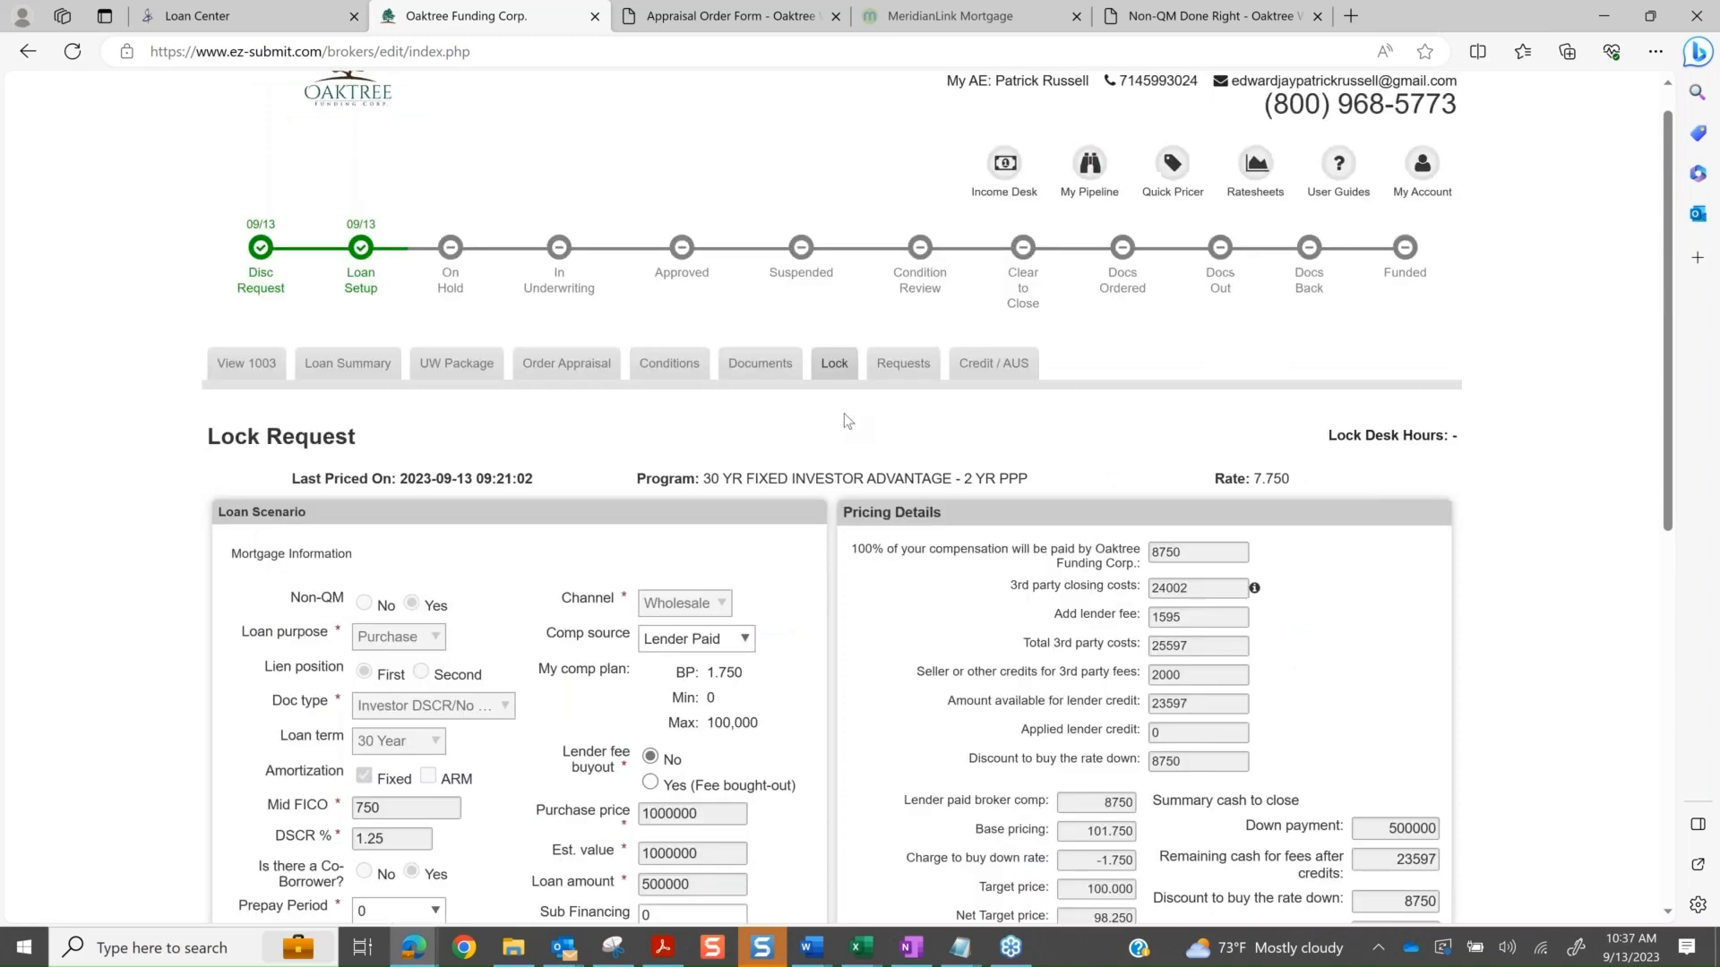
click(1595, 853)
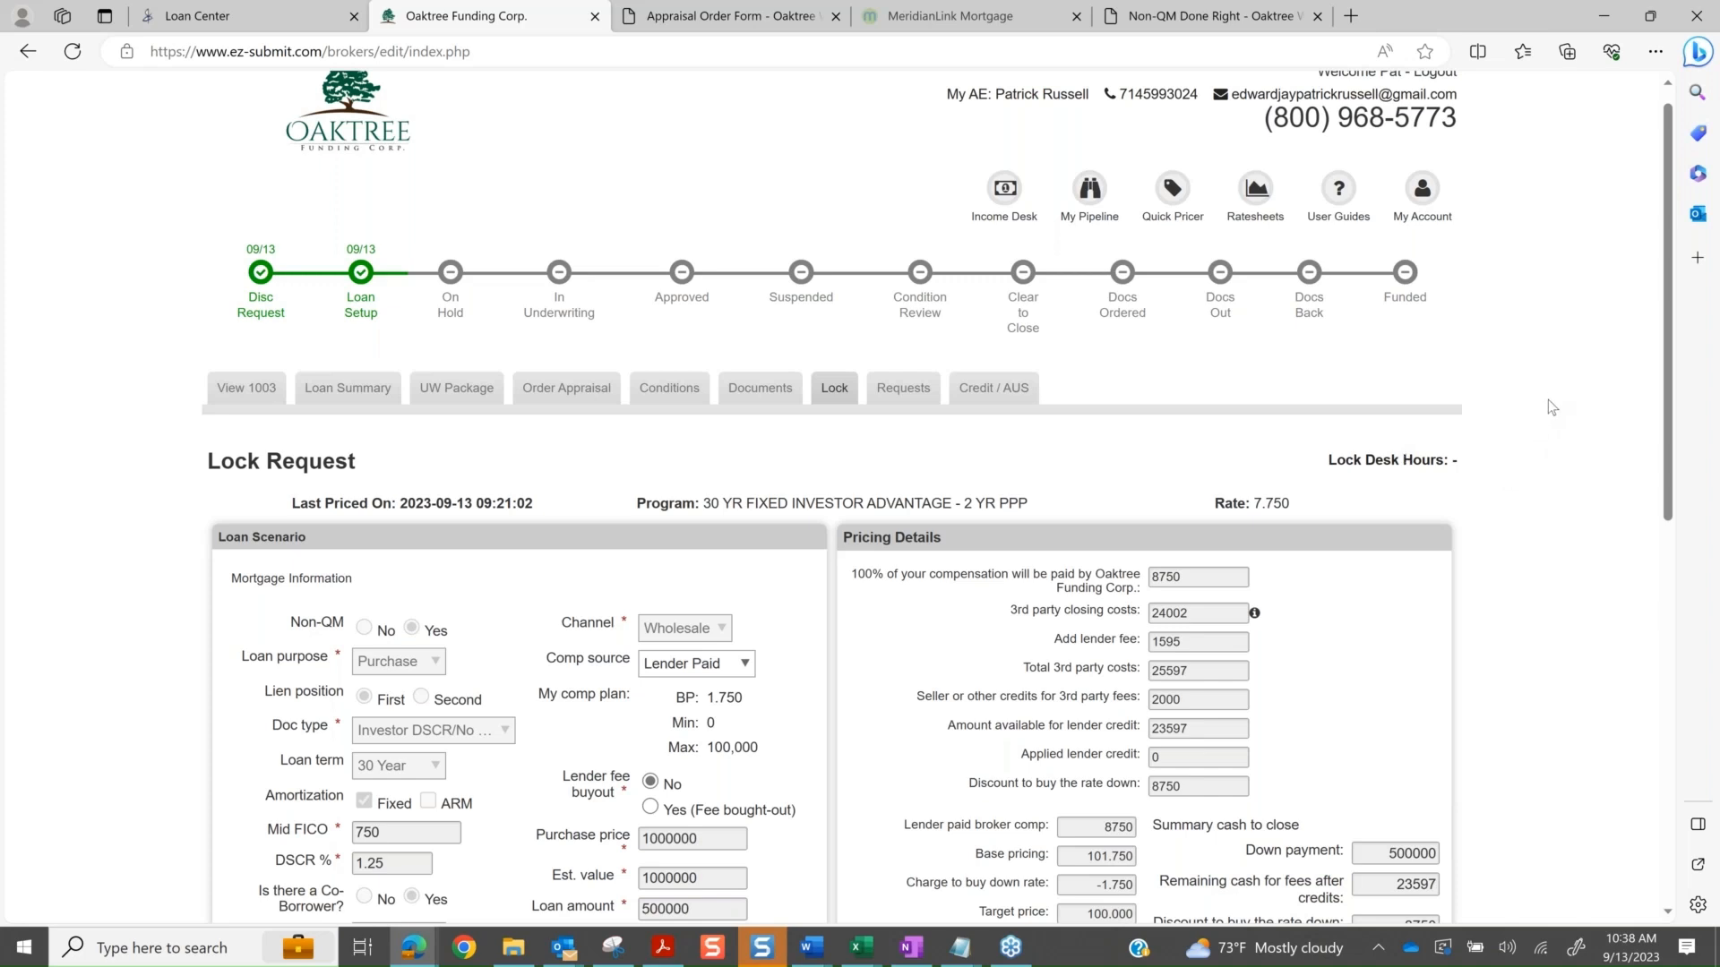
- Open the loan's requests page and expand the Change of Circumstance form to review its fields
click(915, 394)
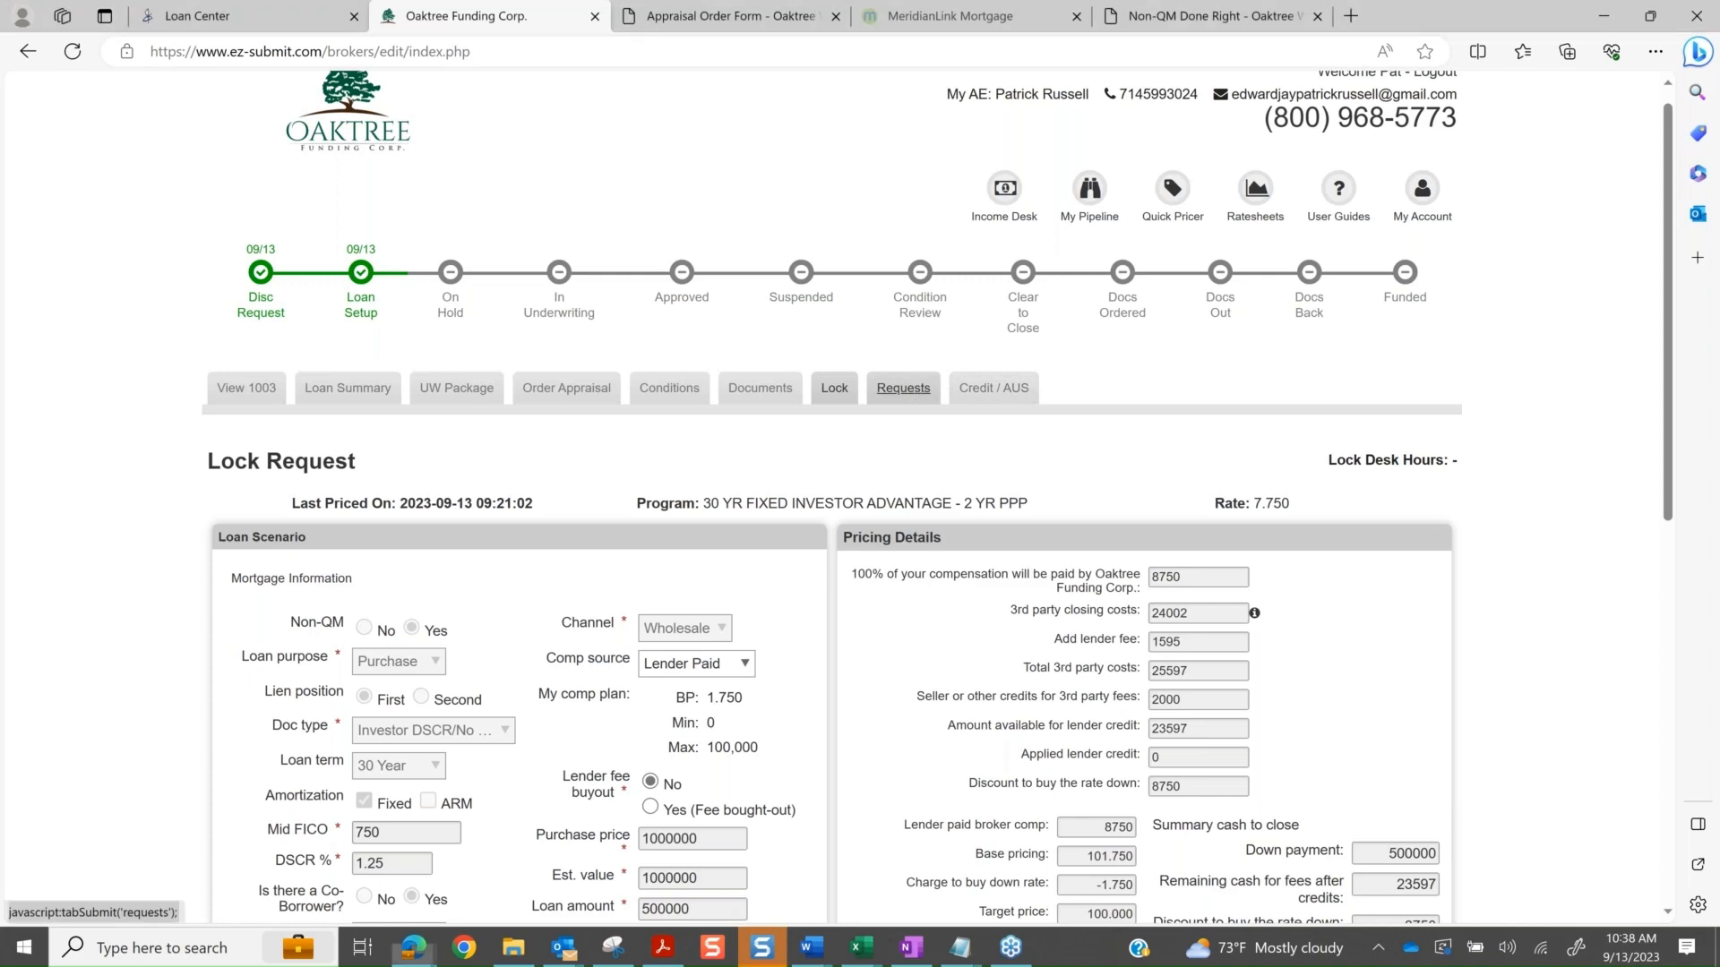
click(793, 540)
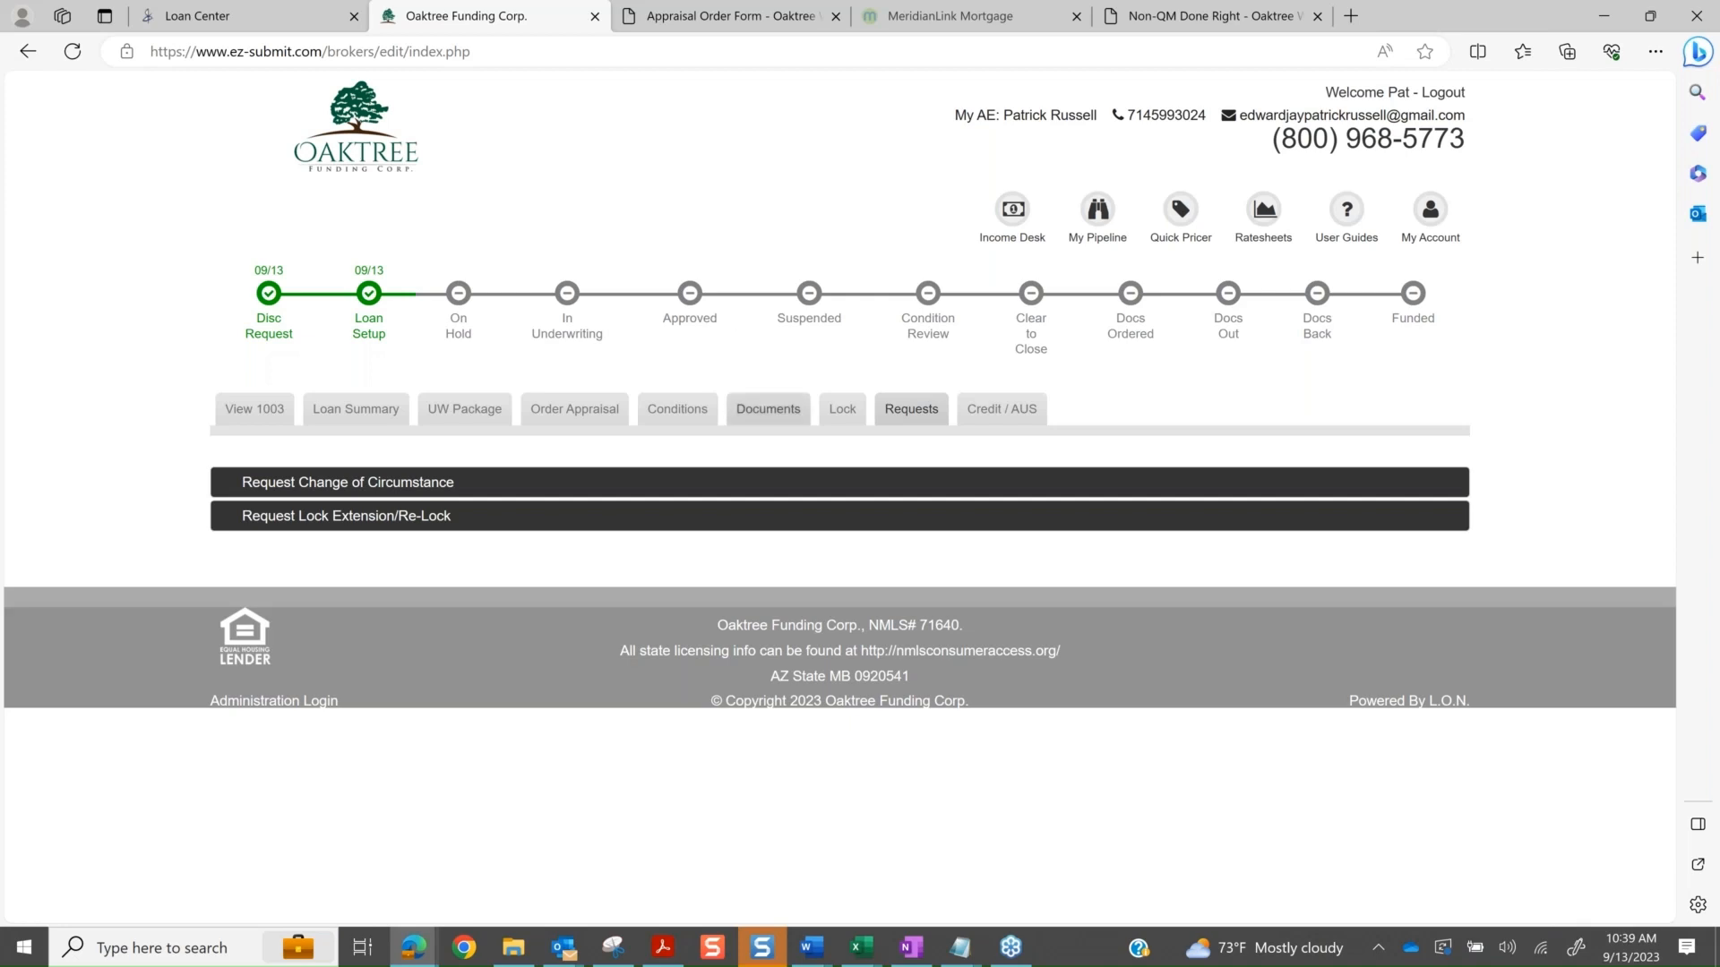
click(321, 484)
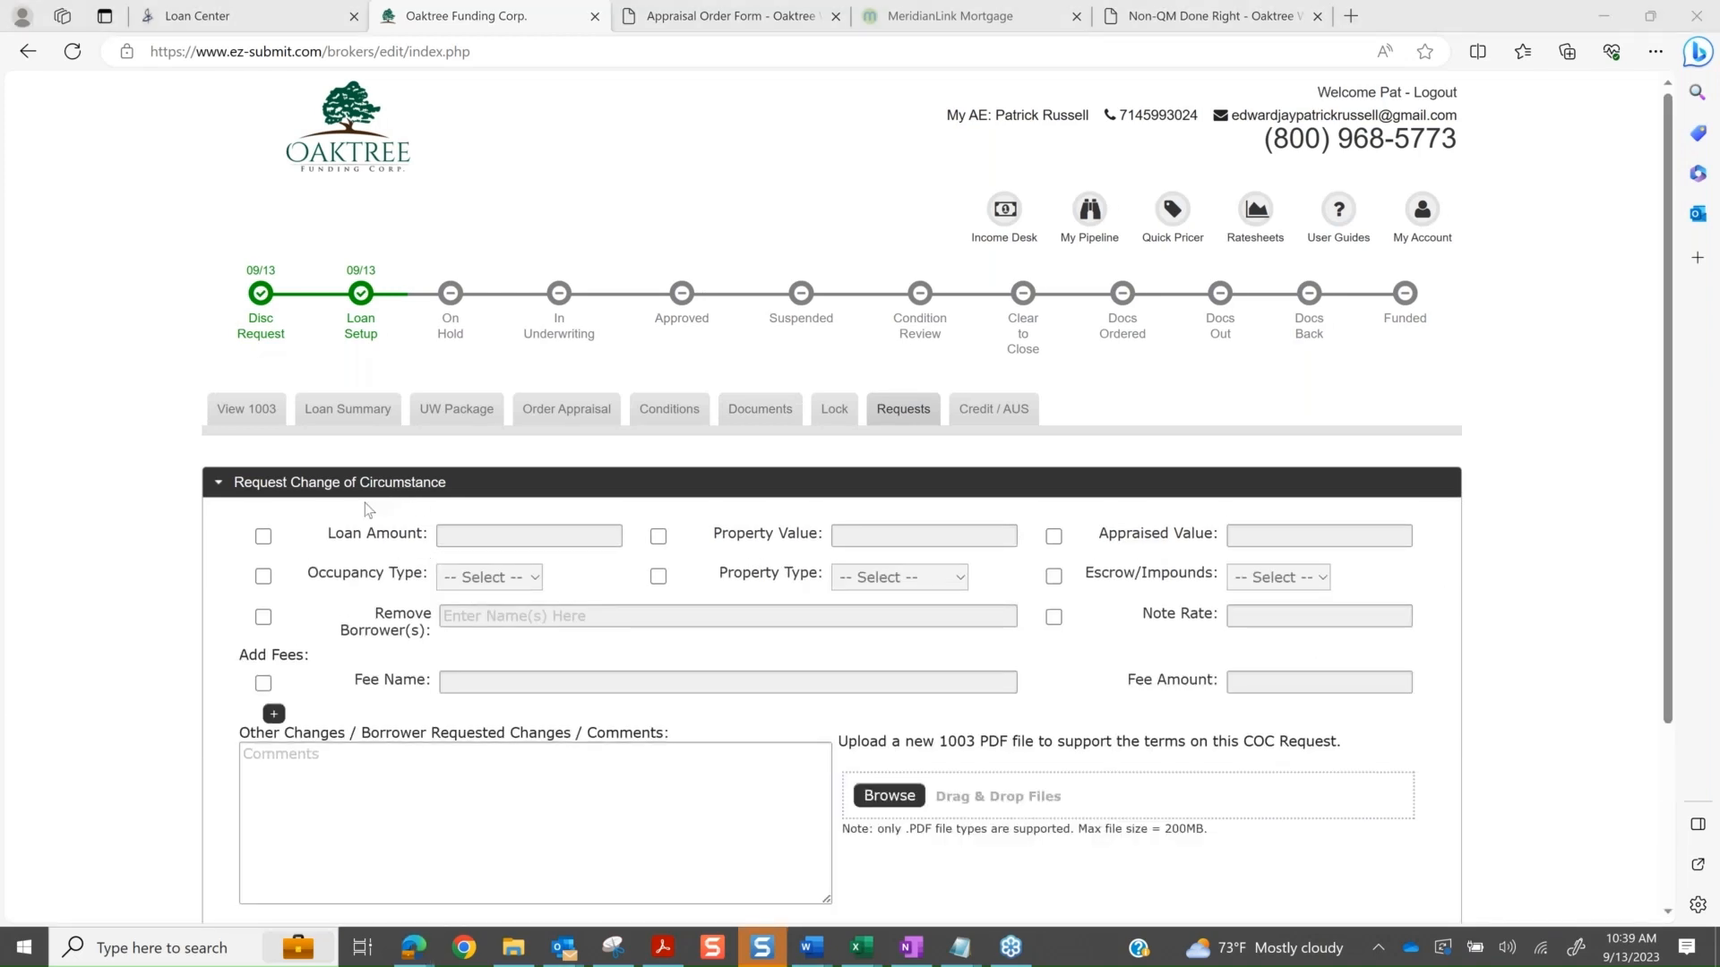
scroll(619, 192, down, 2)
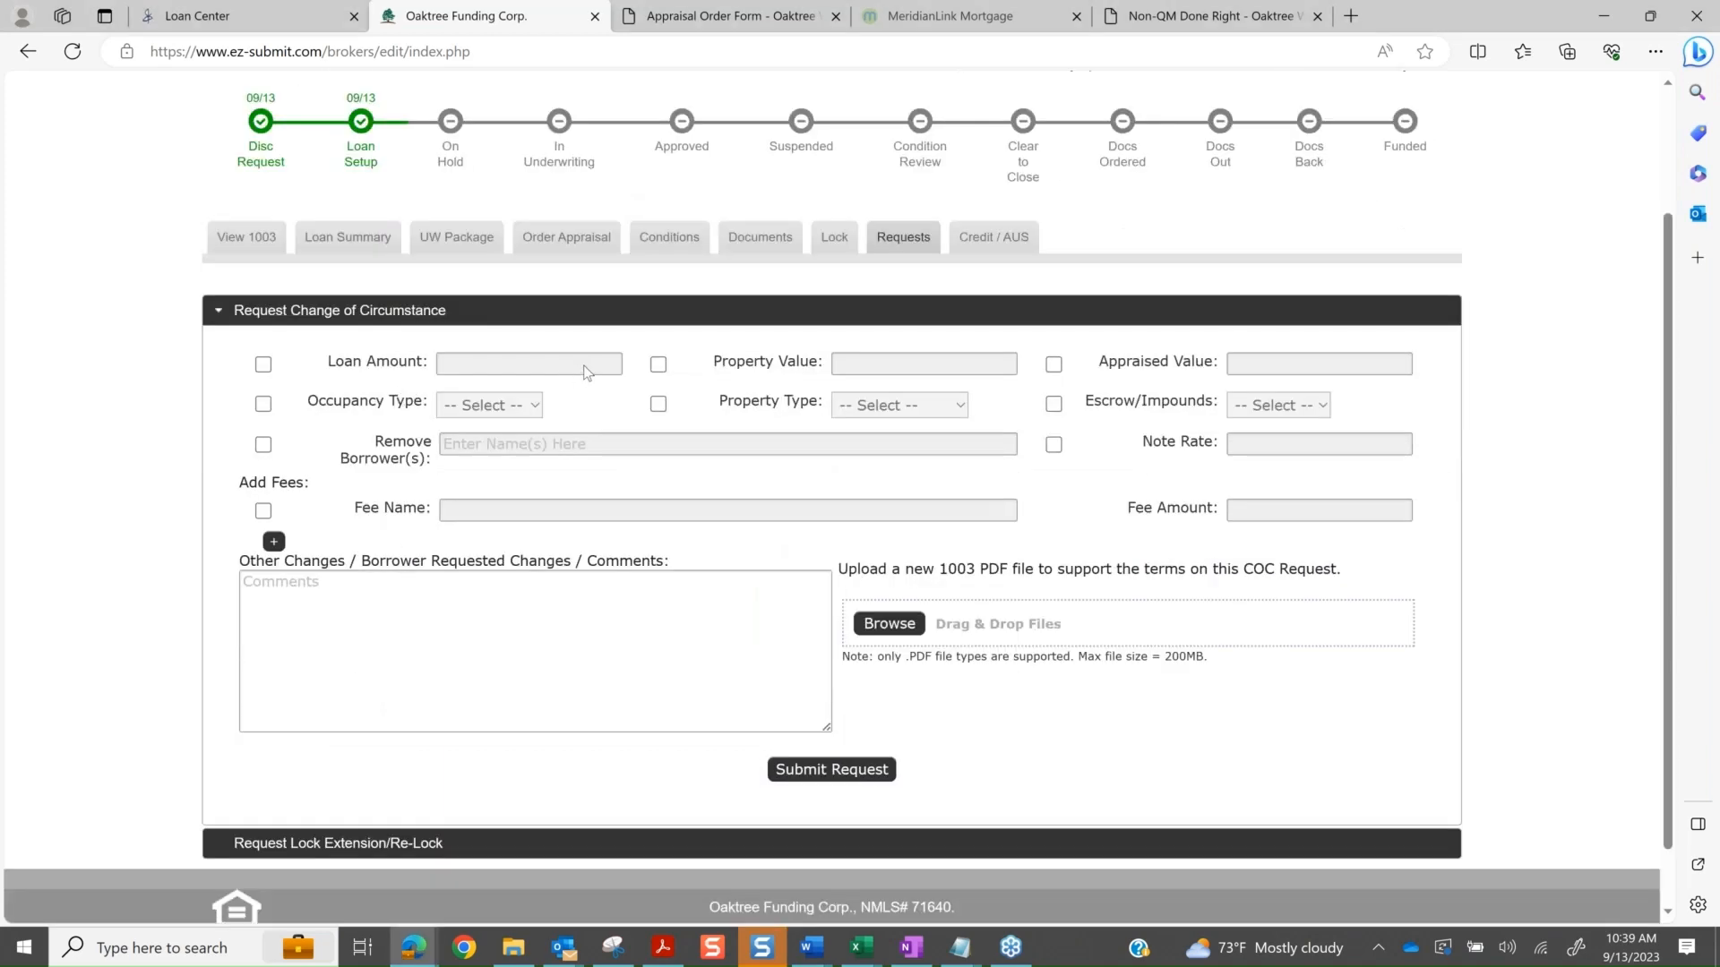
- Enable the Loan Amount change and open its value for editing, clear that selection, and go to the comments field
click(263, 364)
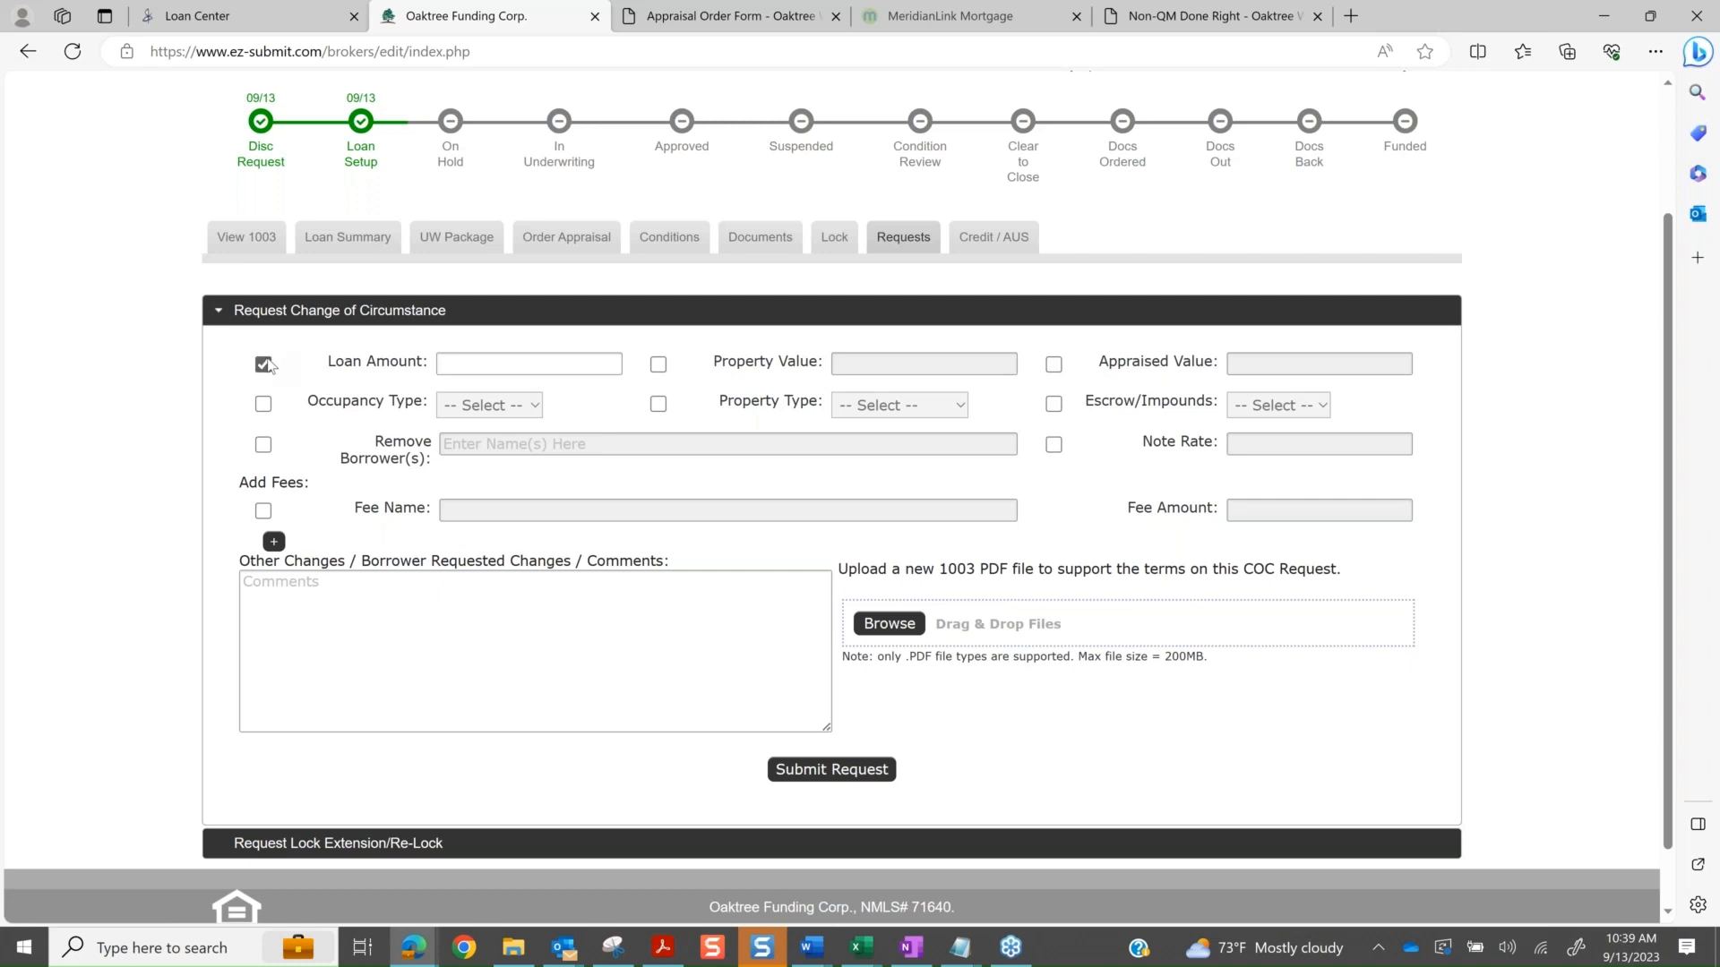
click(538, 365)
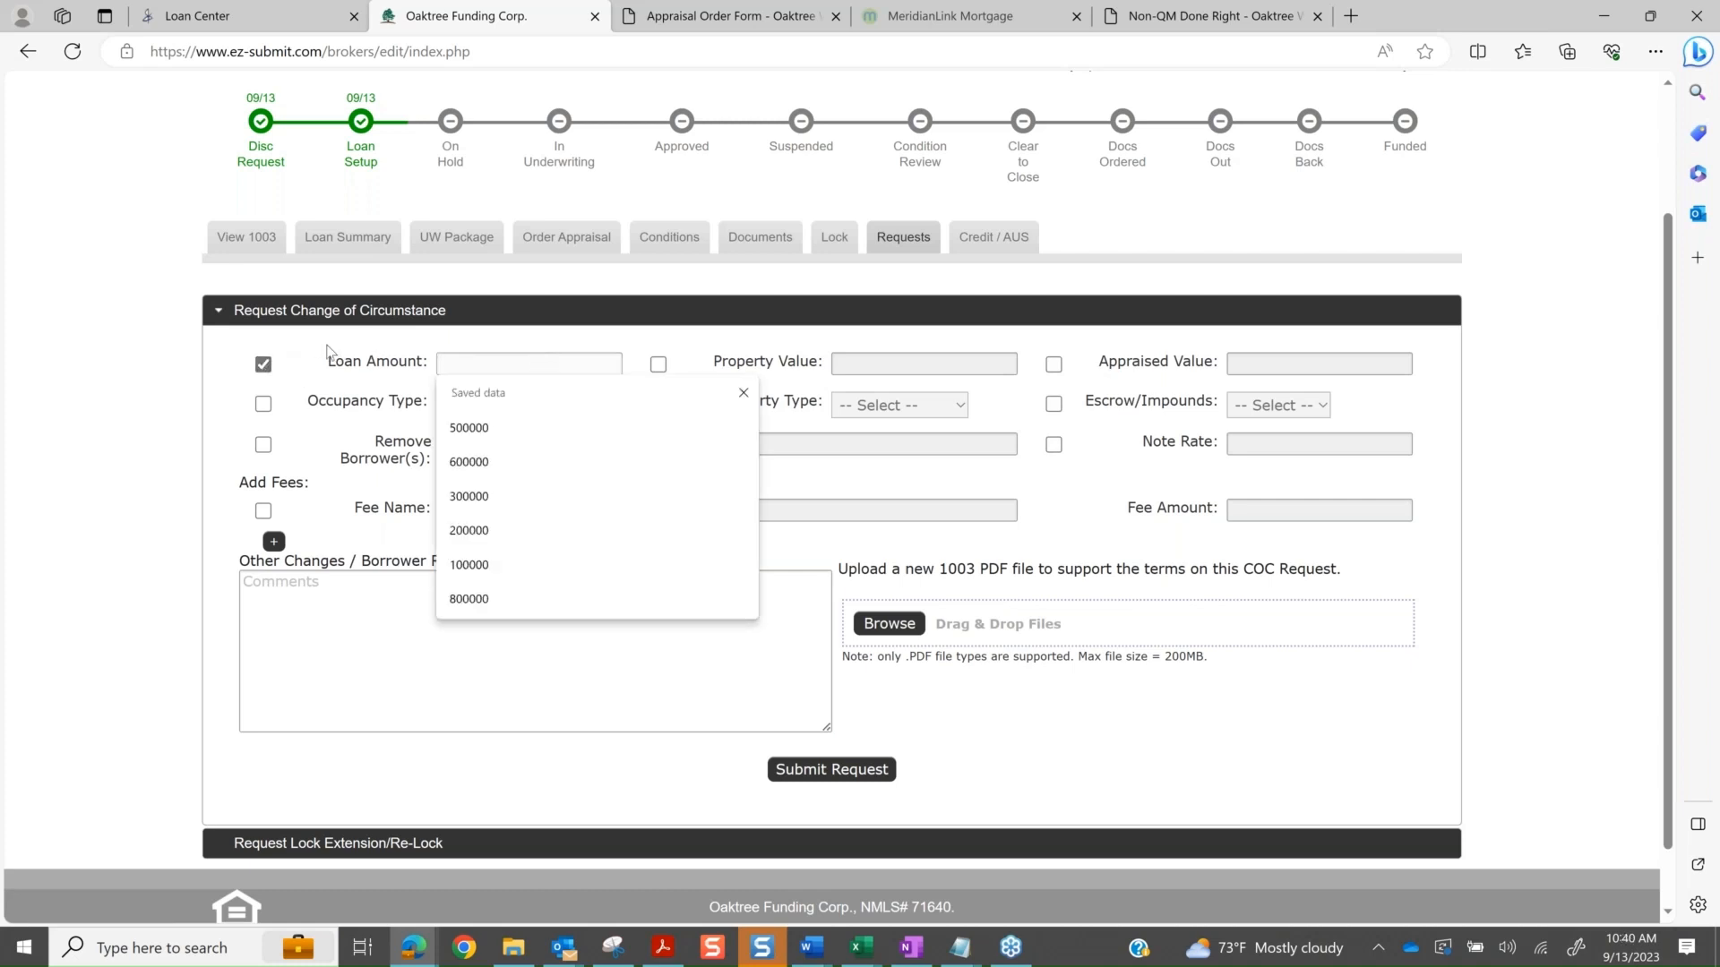
click(263, 364)
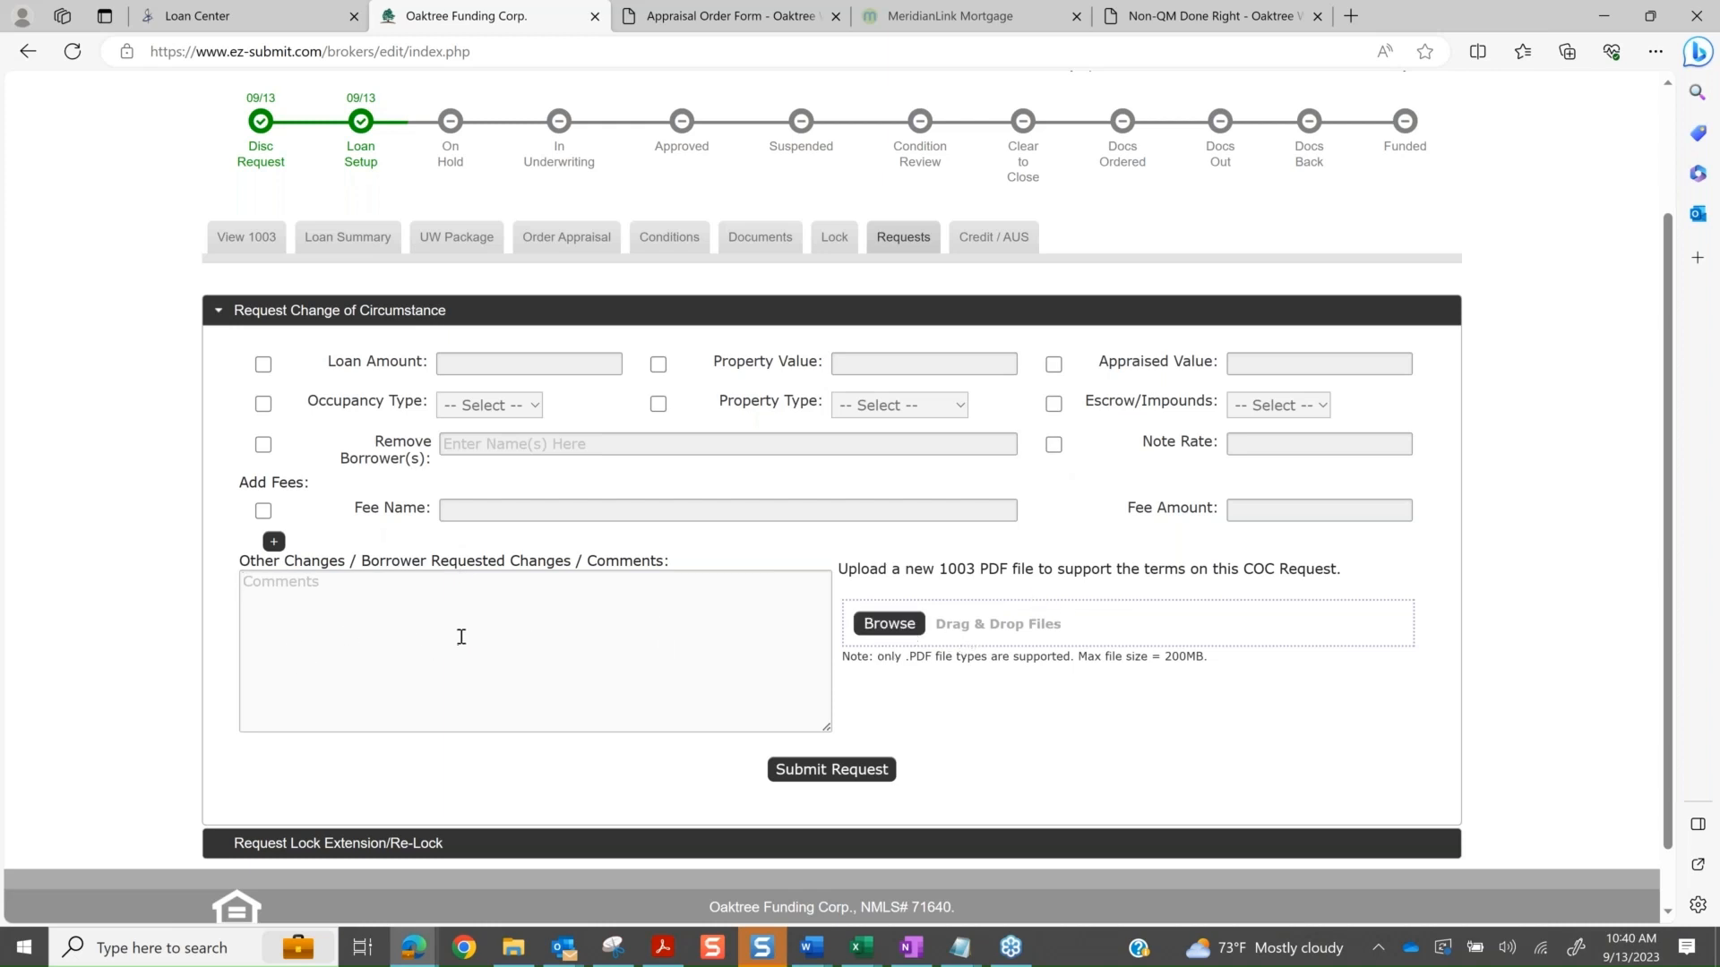
click(365, 577)
- Collapse the Change of Circumstance form and expand the Lock Extension/Re-Lock request form
click(322, 310)
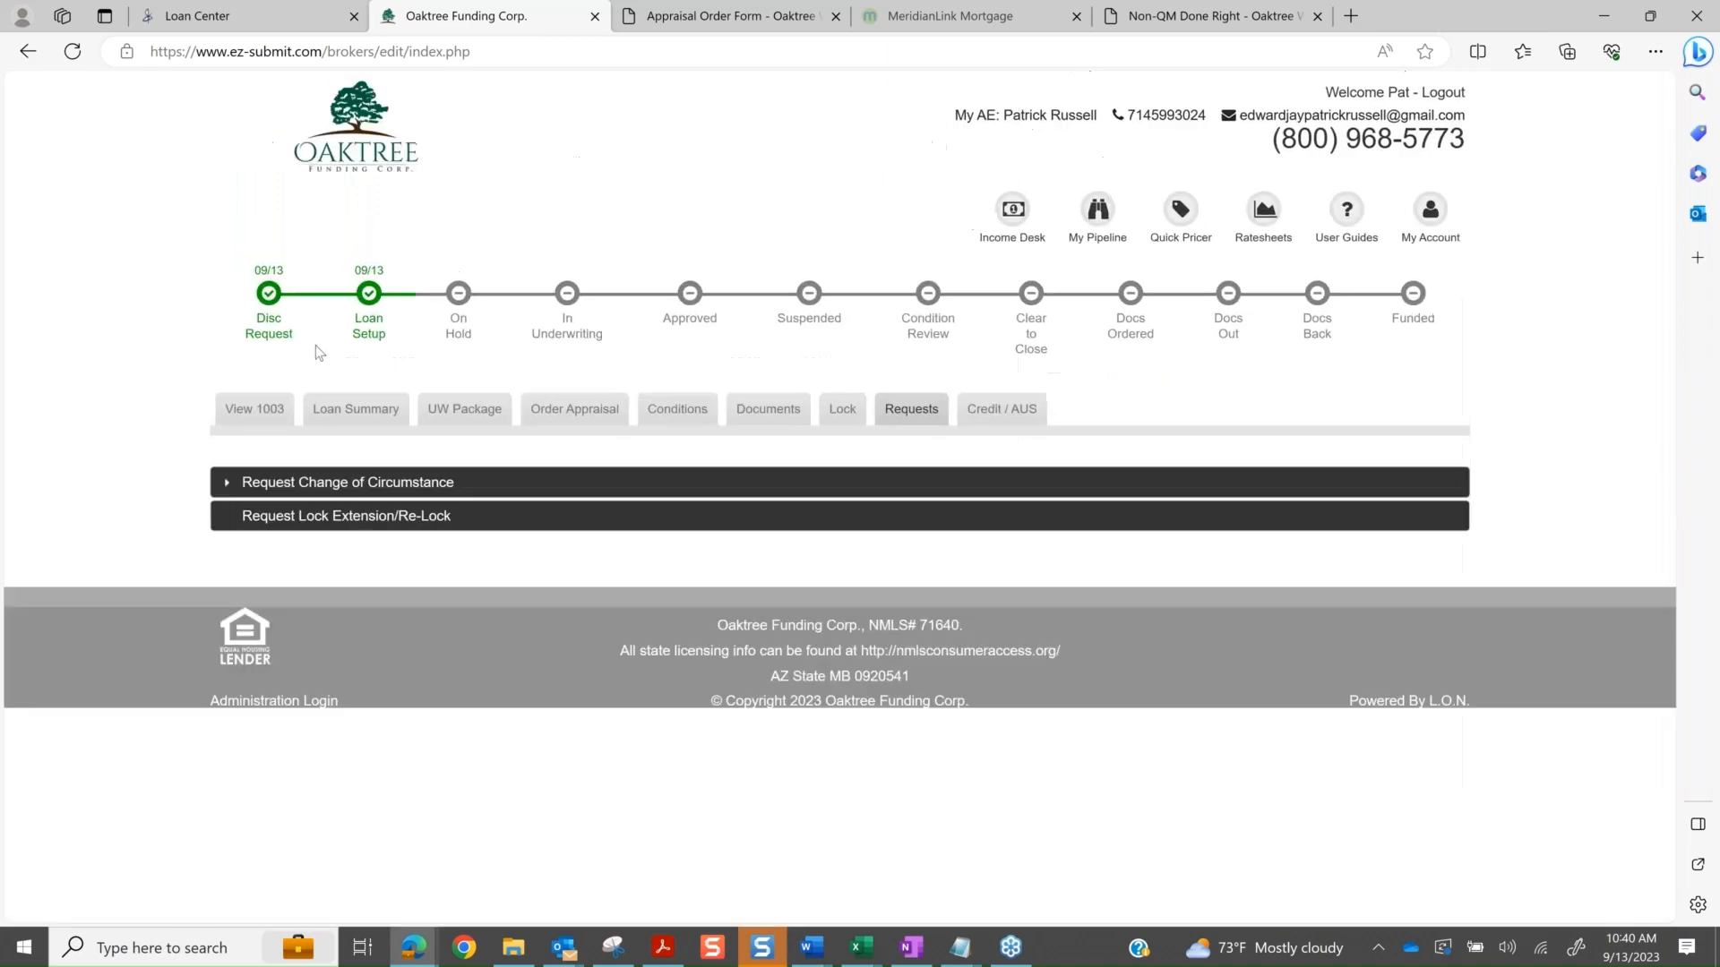
click(288, 519)
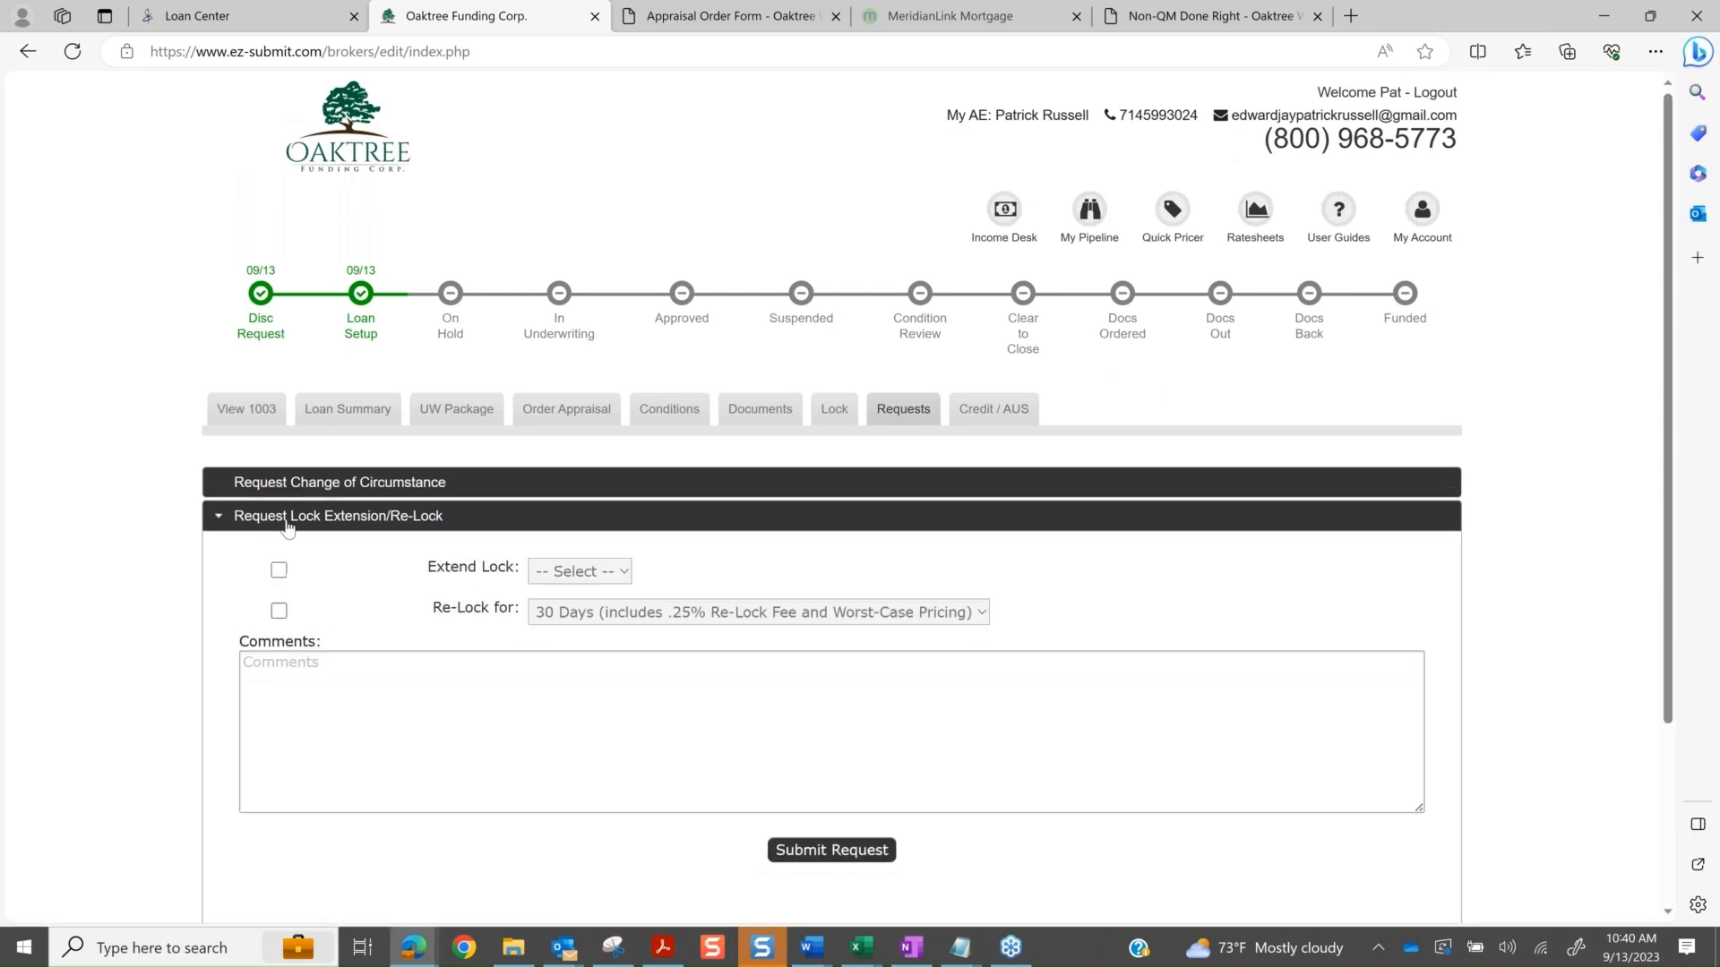
- Enable the Extend Lock request, review its available extension periods without choosing one, and collapse the Lock Extension/Re-Lock form
scroll(290, 561, down, 1)
click(278, 463)
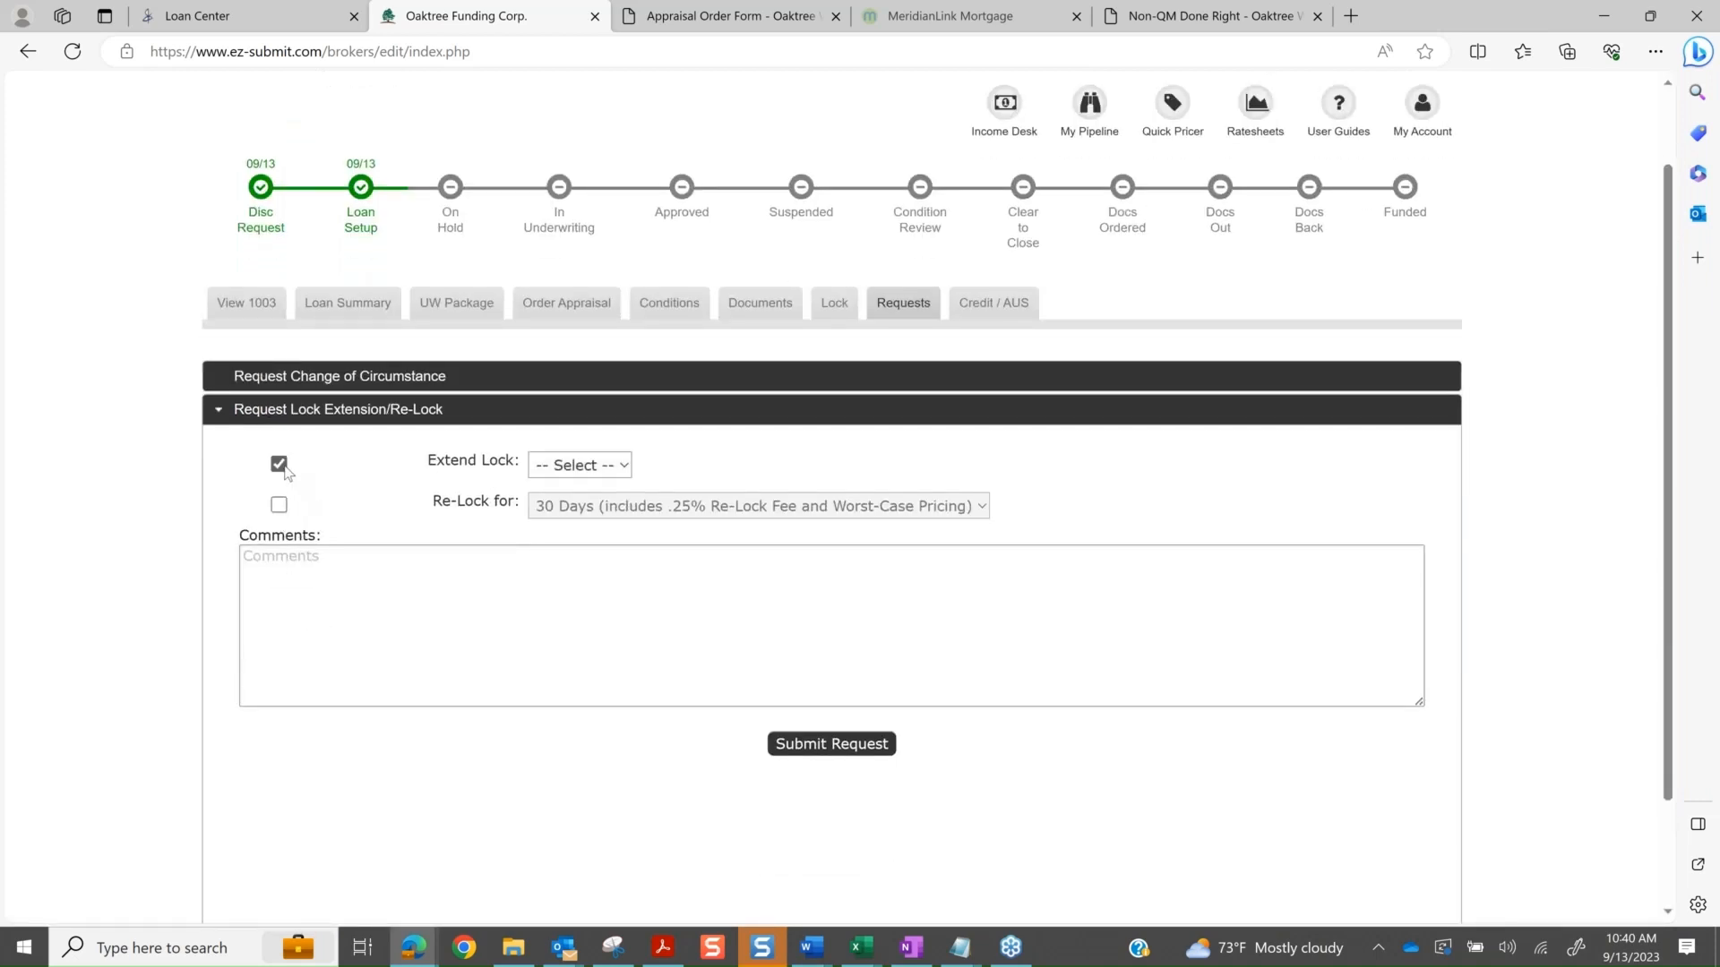
click(586, 467)
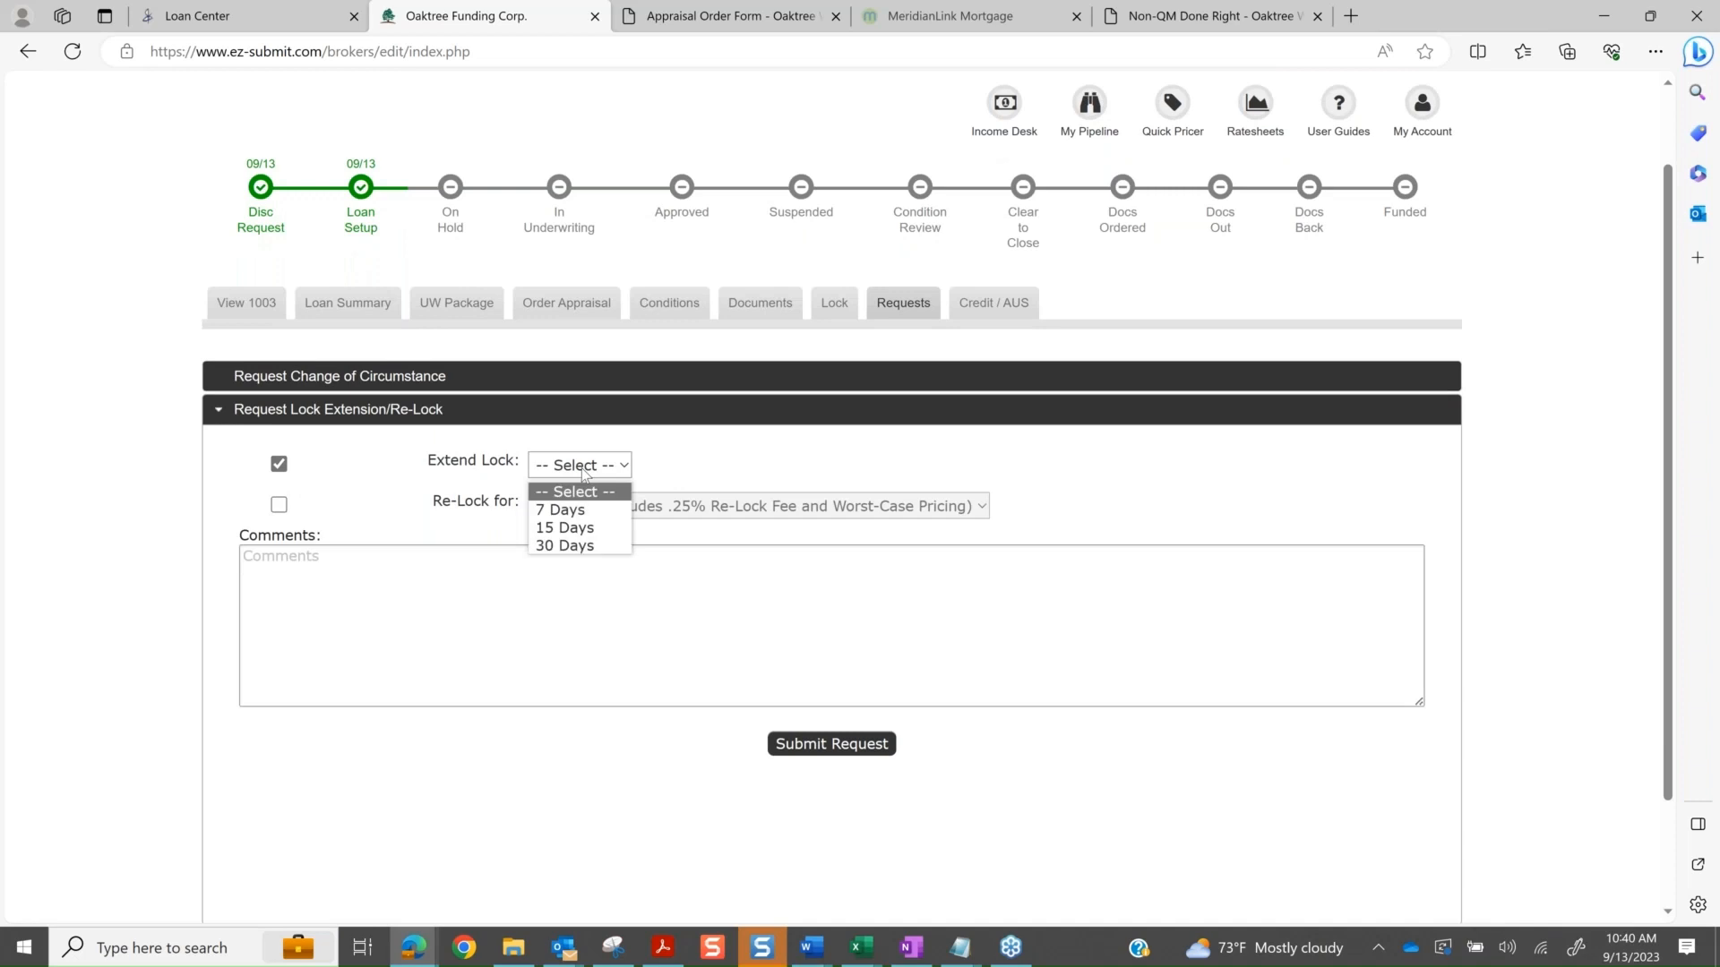
click(584, 467)
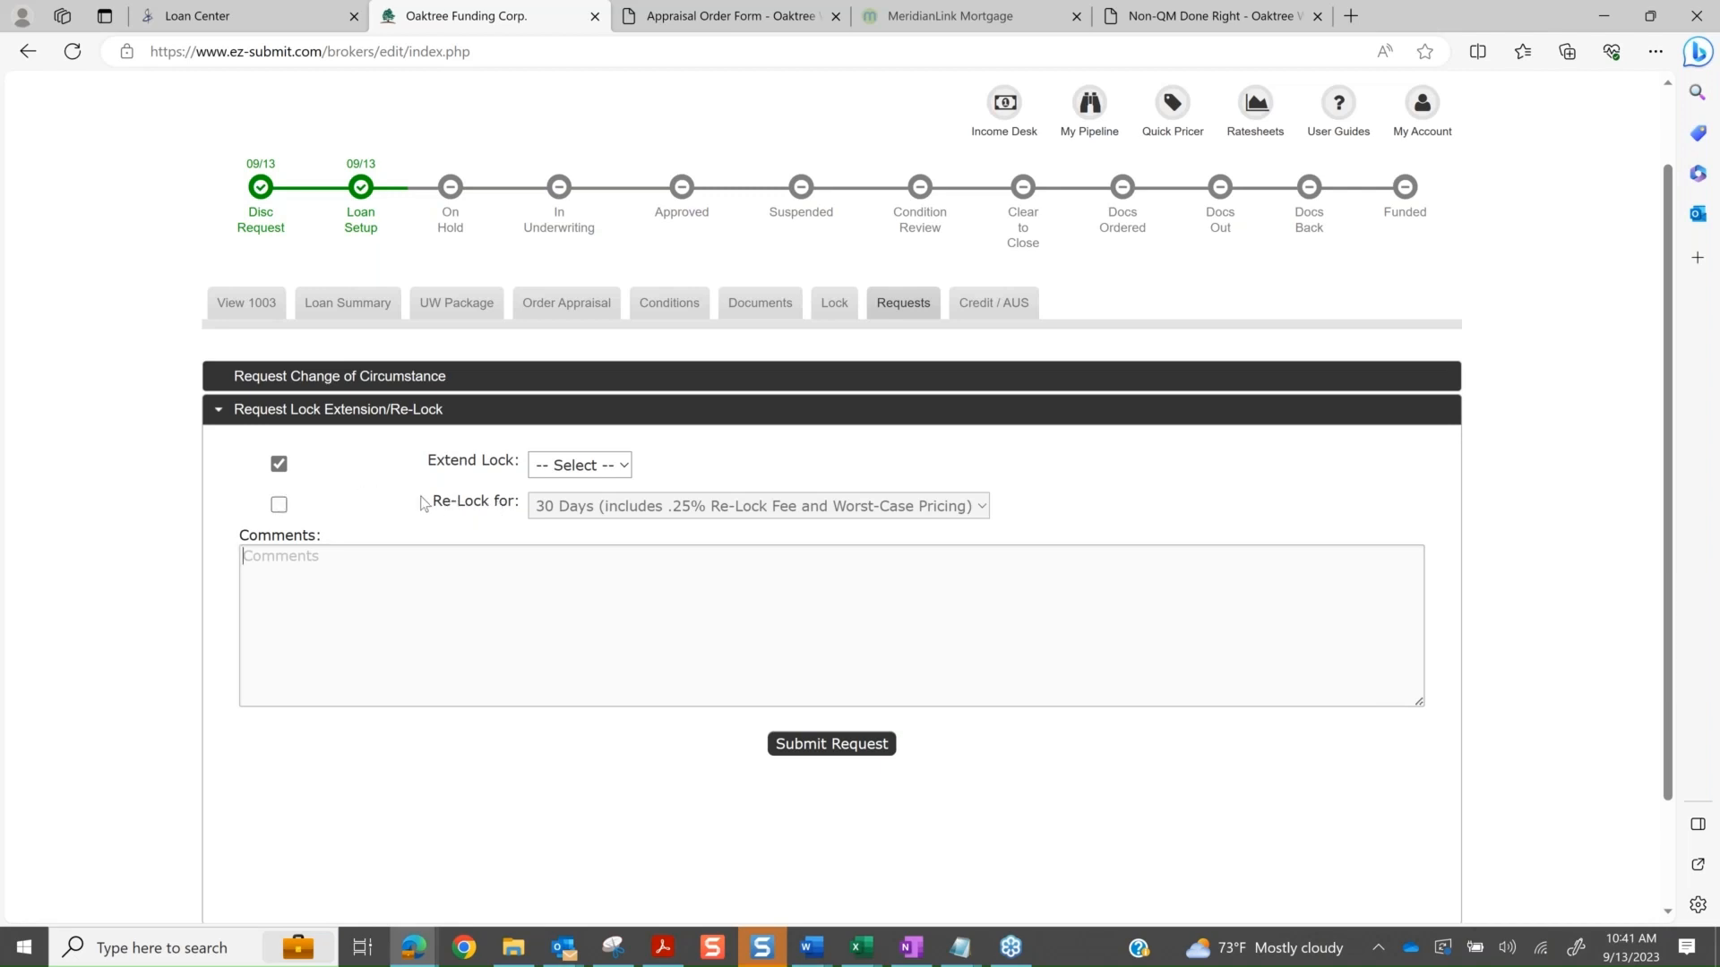
click(788, 552)
click(538, 414)
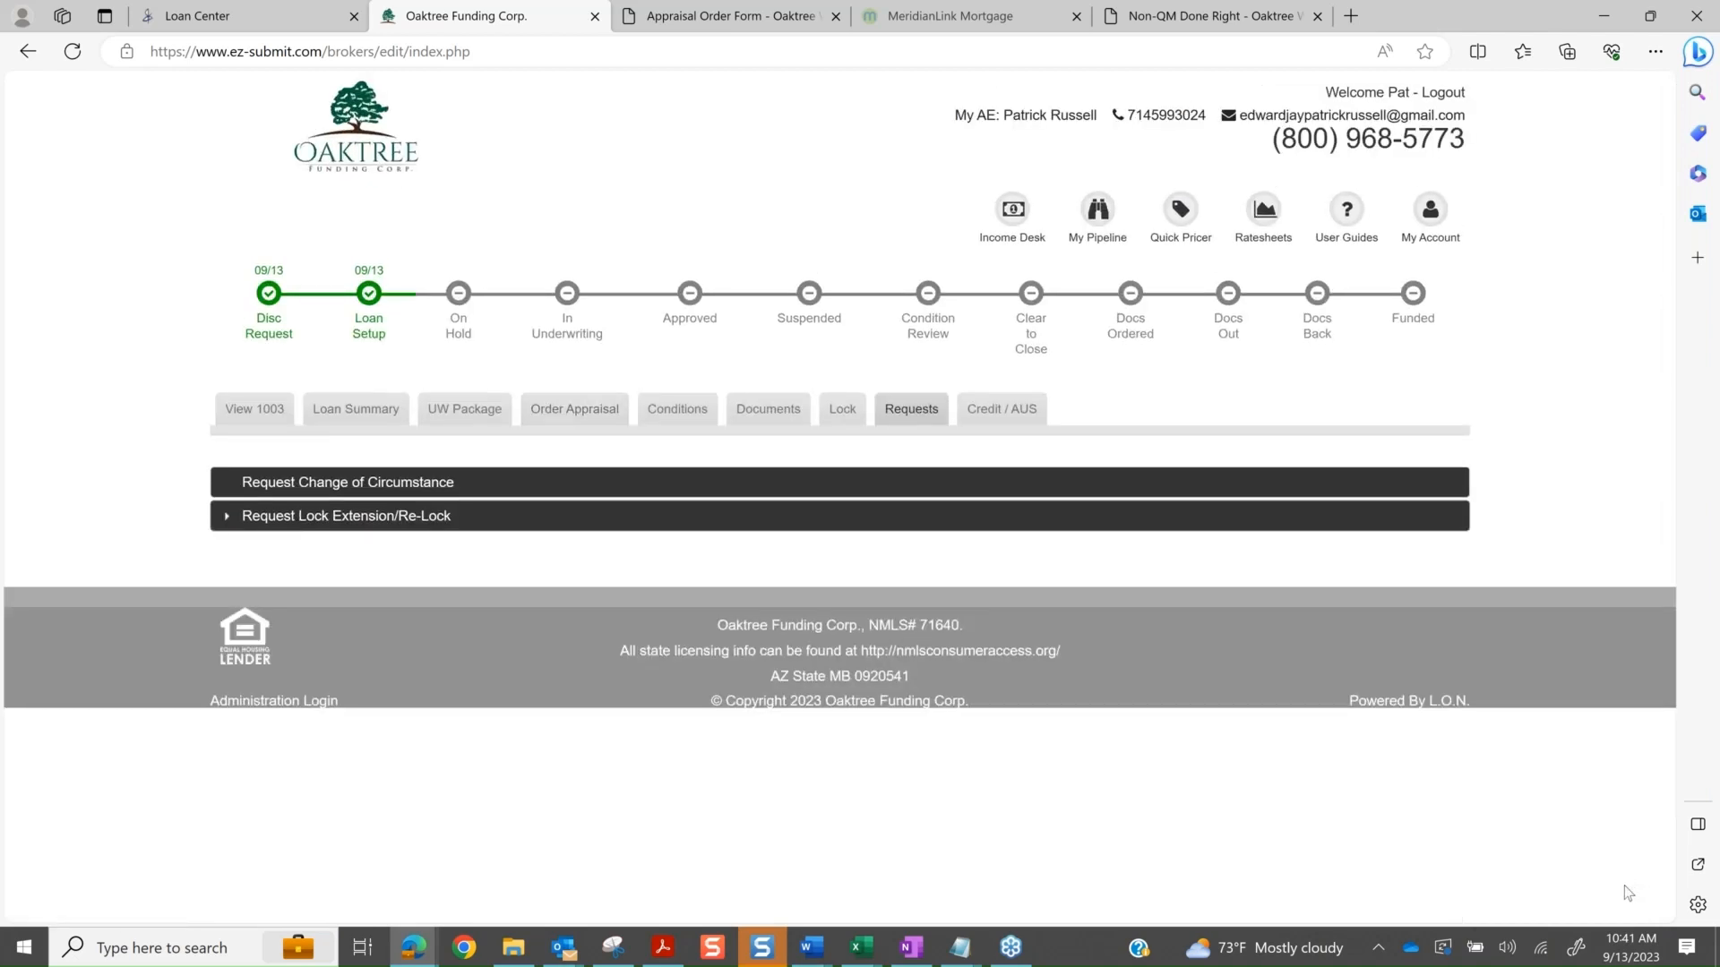
click(1562, 496)
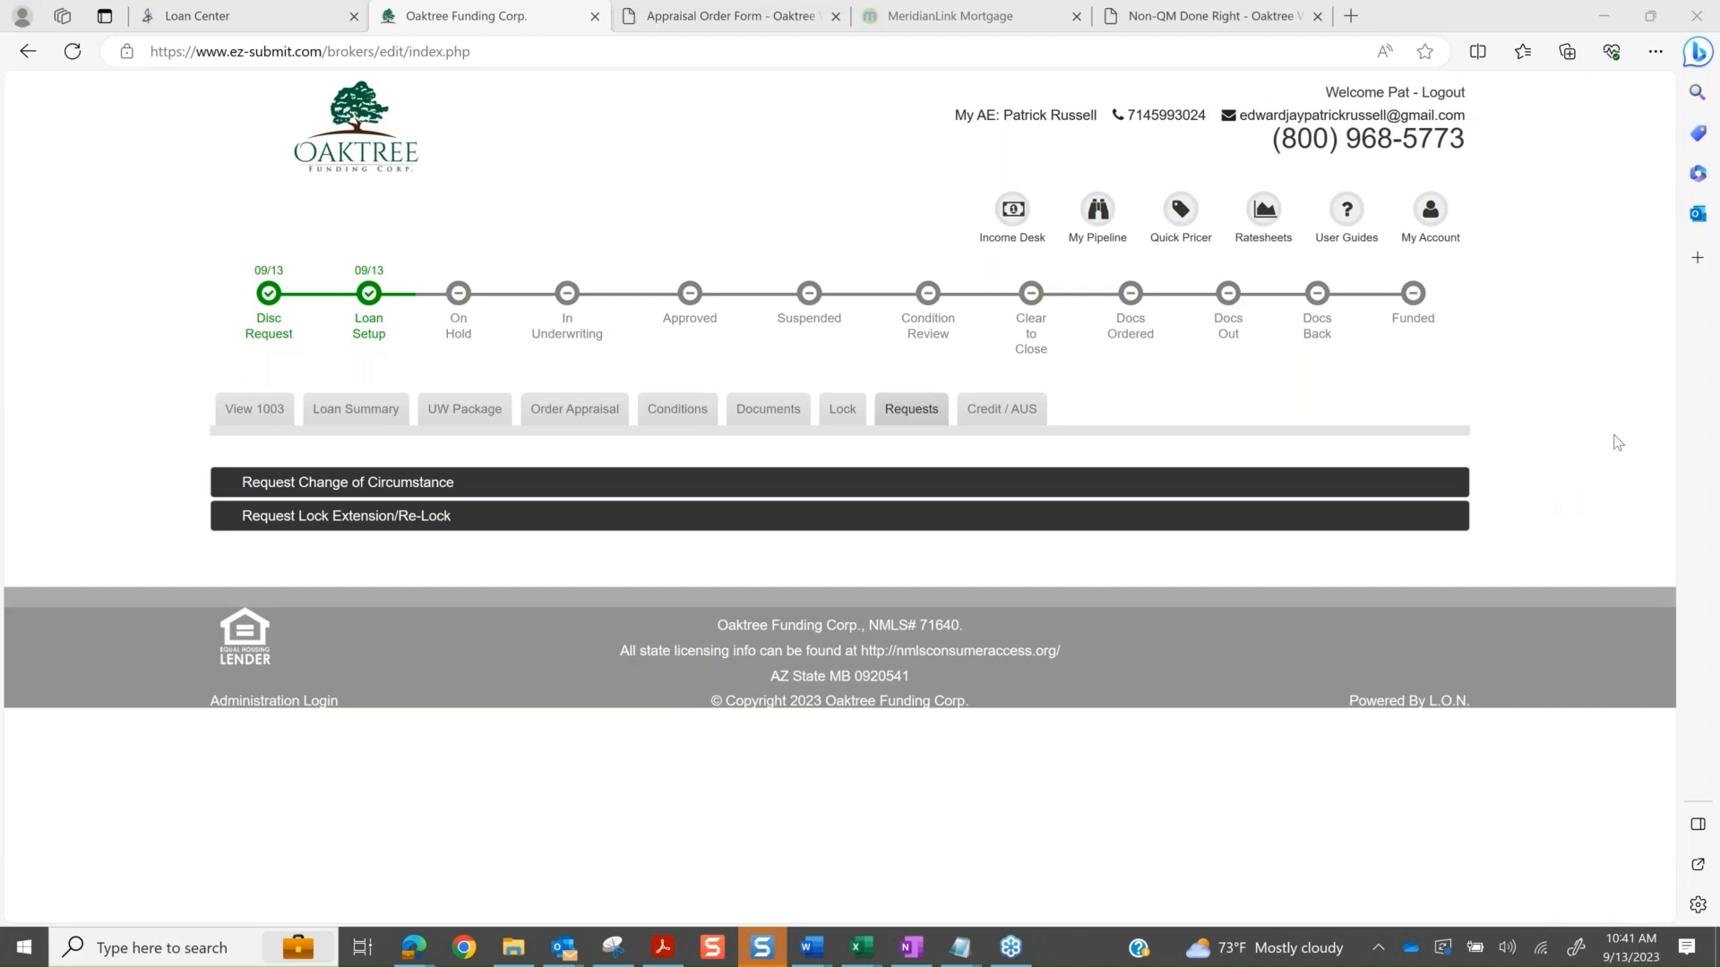
- Switch to the full-screen webinar PDF and advance from the Post-Submission Steps slide to the closing "We're done!" slide
key(ctrl+alt+Tab)
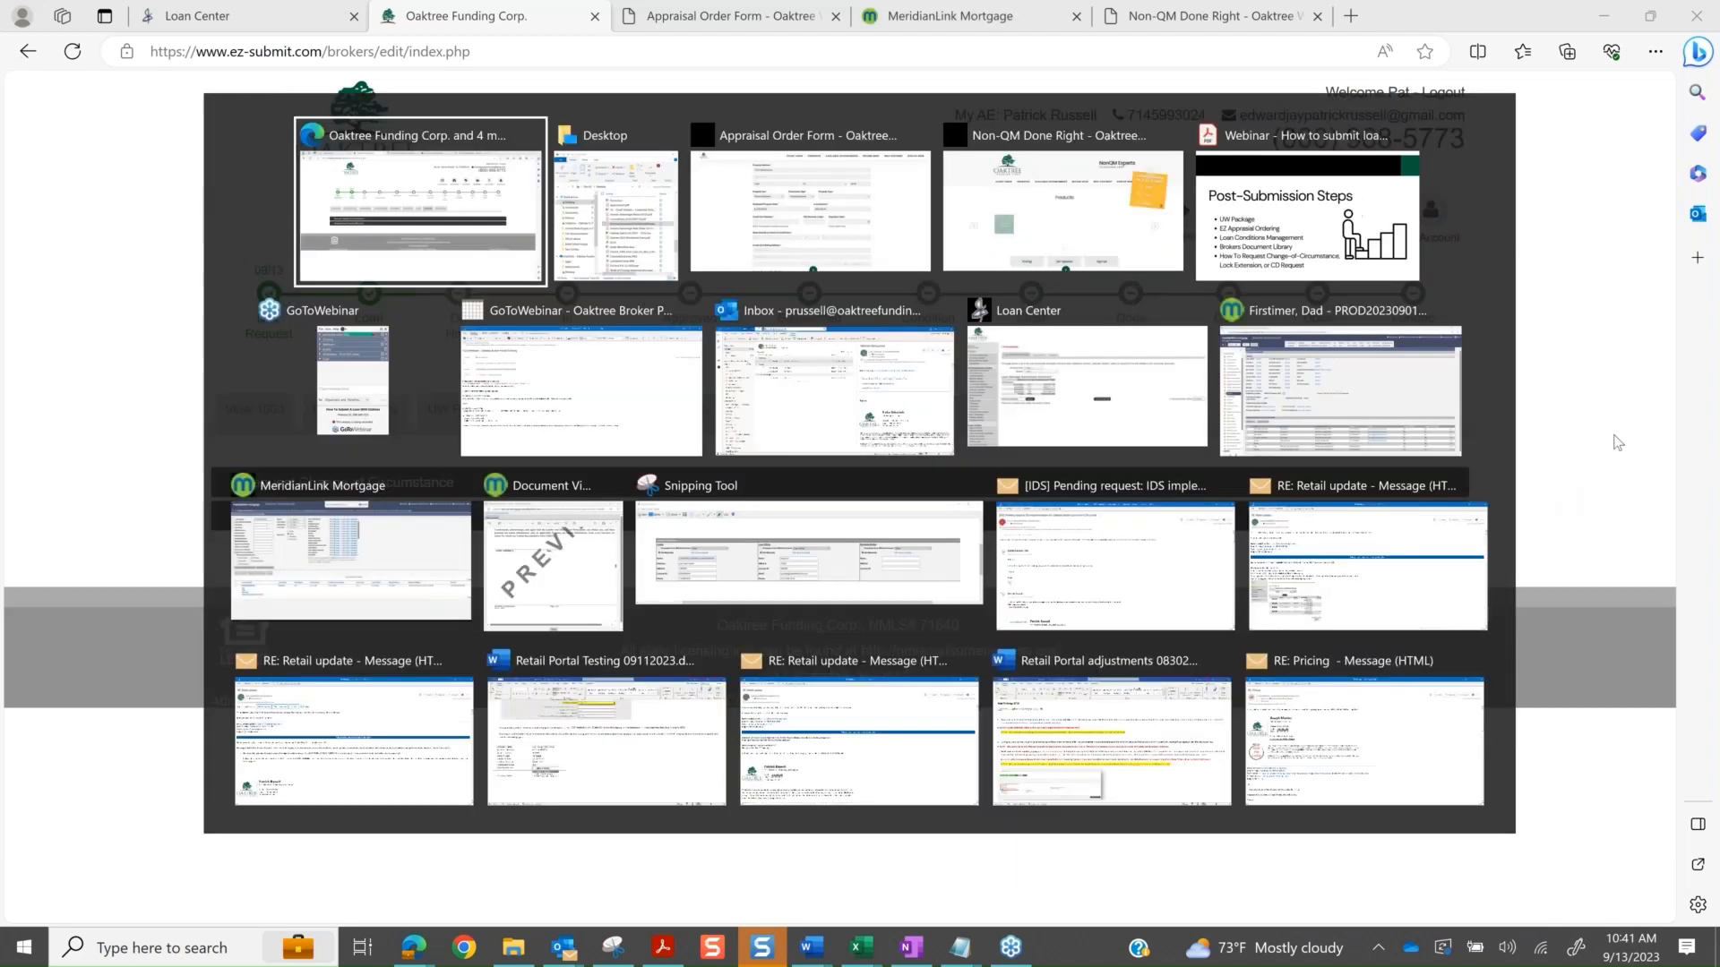
key(Right)
key(Right)
key(Right)
key(Right)
key(Return)
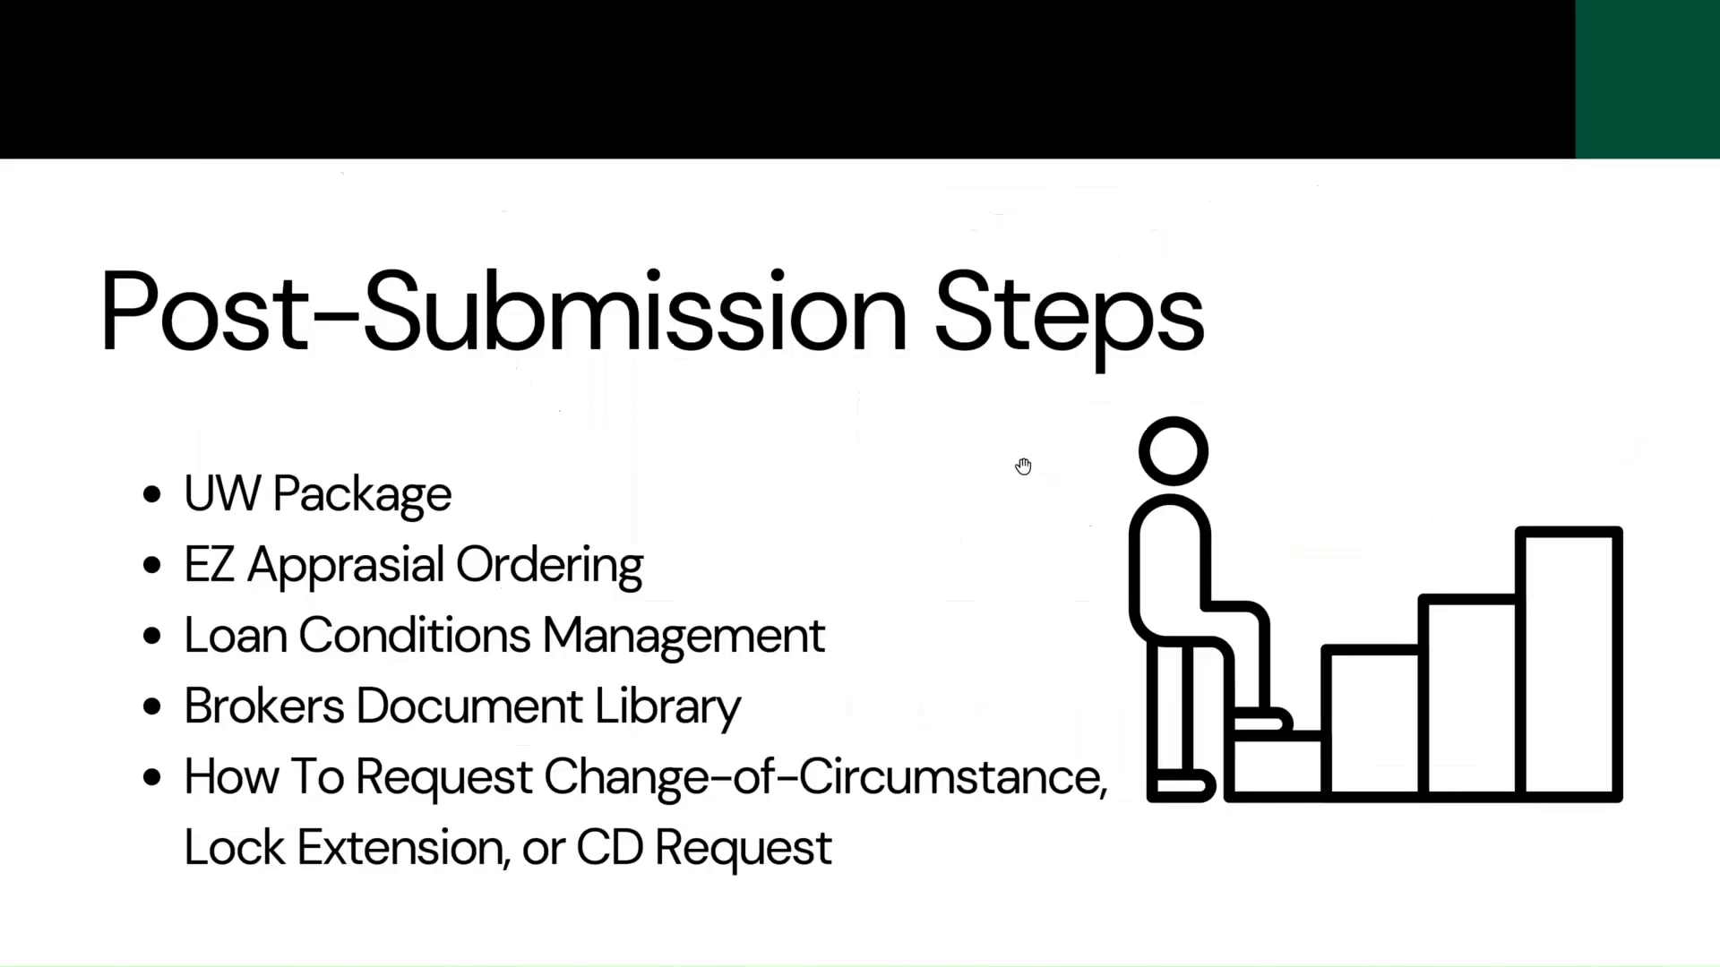
key(Right)
key(Right)
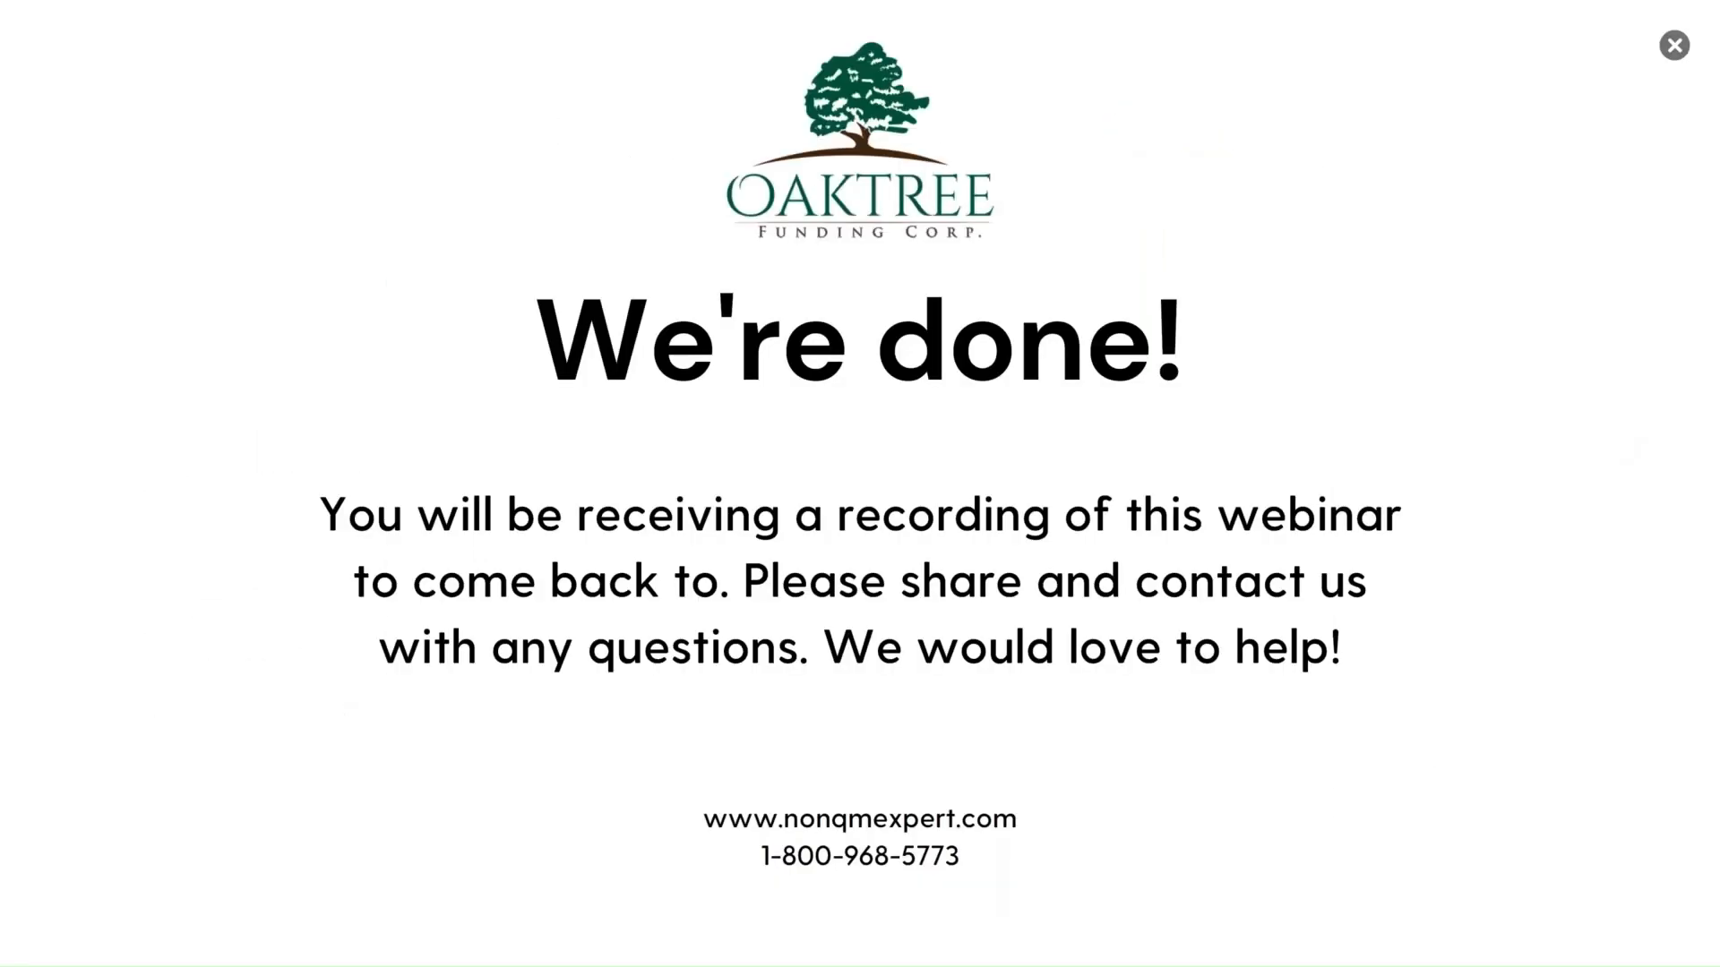